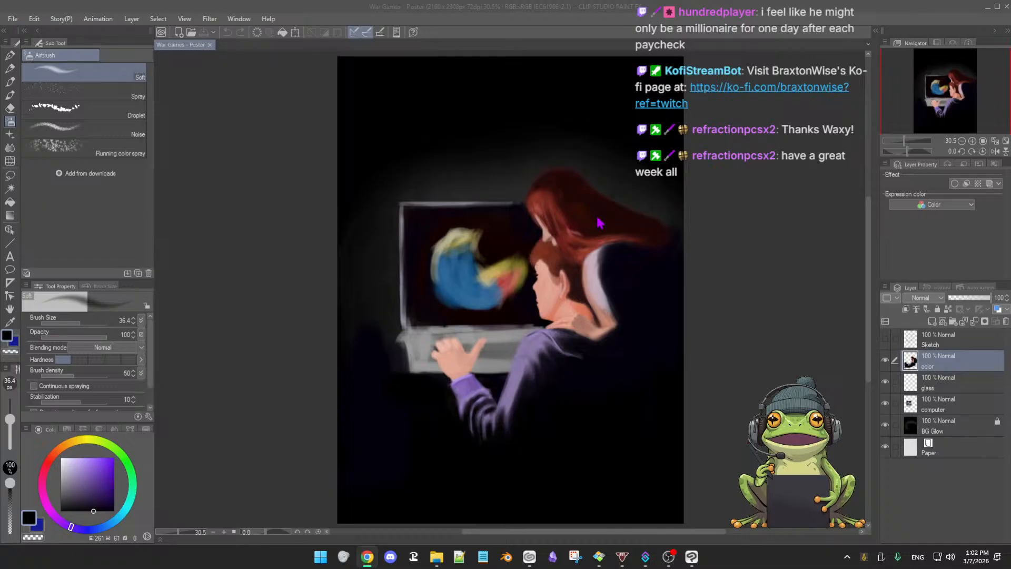
scroll(522, 292, down, 1)
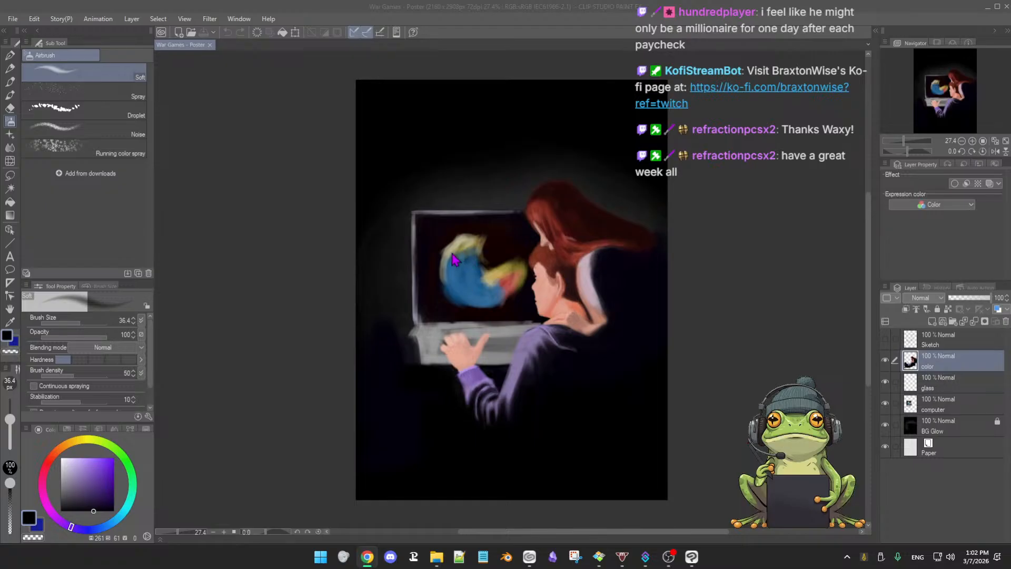
click(340, 297)
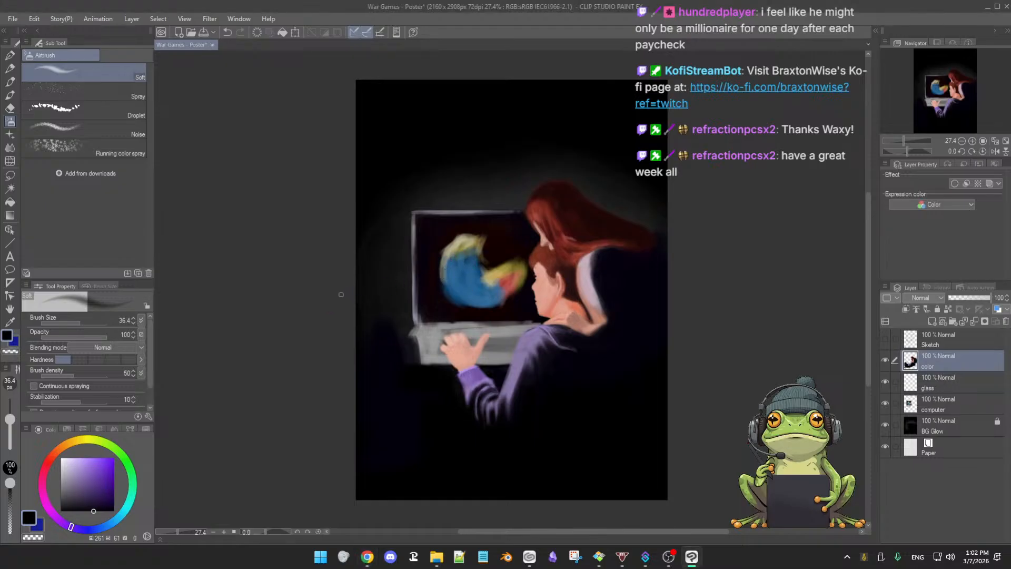
scroll(332, 299, up, 1)
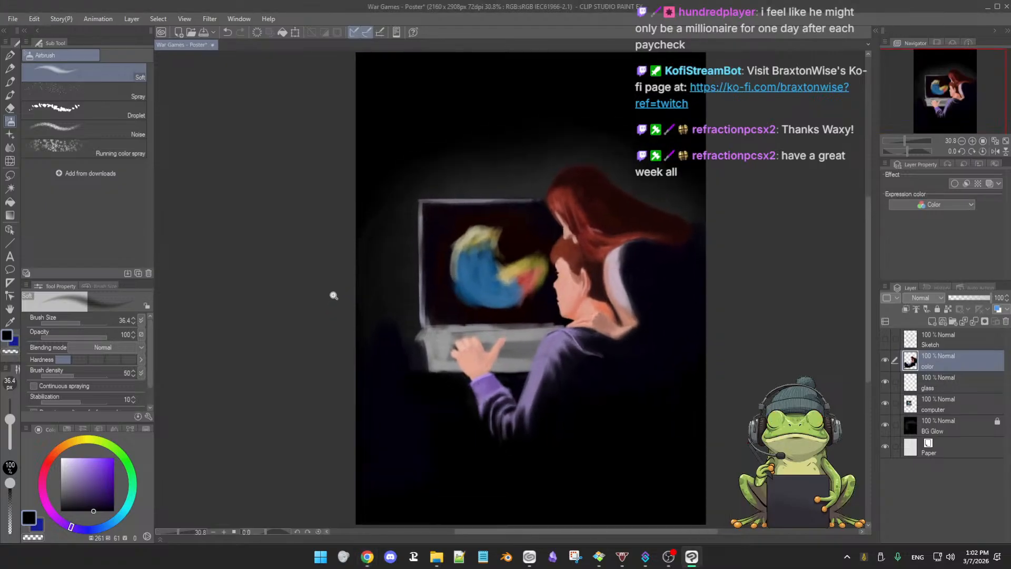
scroll(334, 296, down, 1)
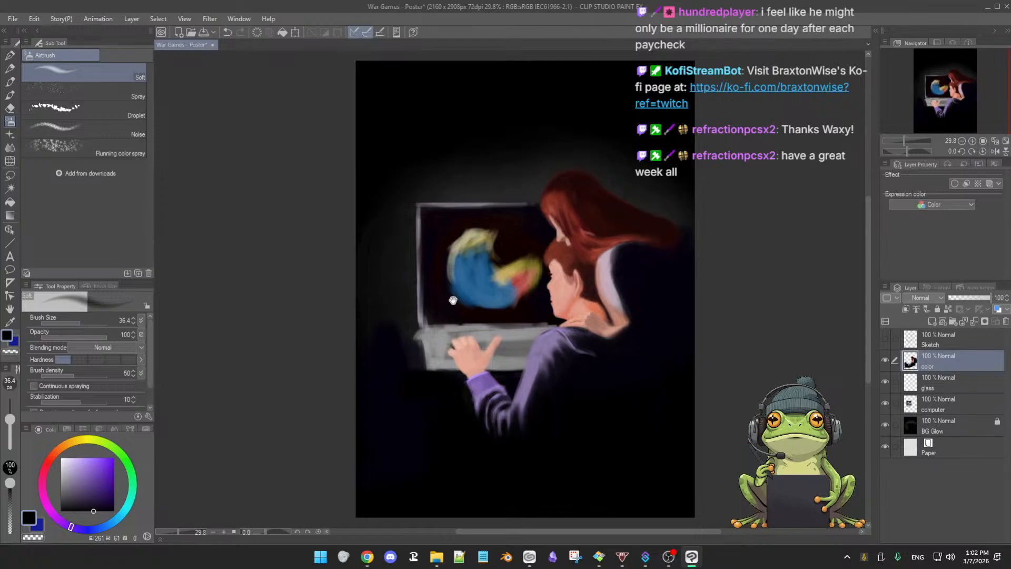
drag(454, 303, 456, 304)
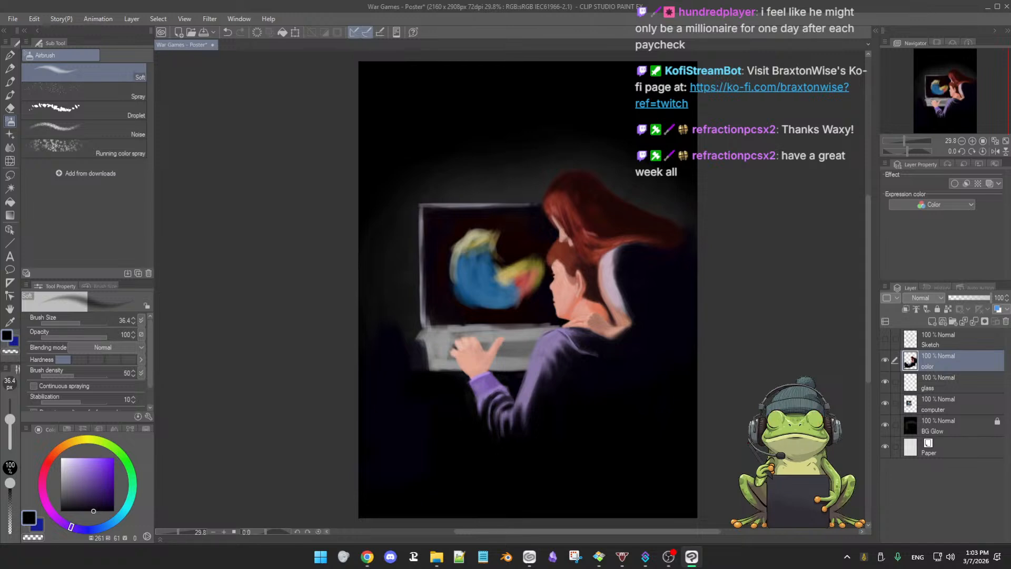
Bring the reference image s-l1200.jpg in from File Explorer and dock it side by side with the War Games poster canvas
key(alt+Tab)
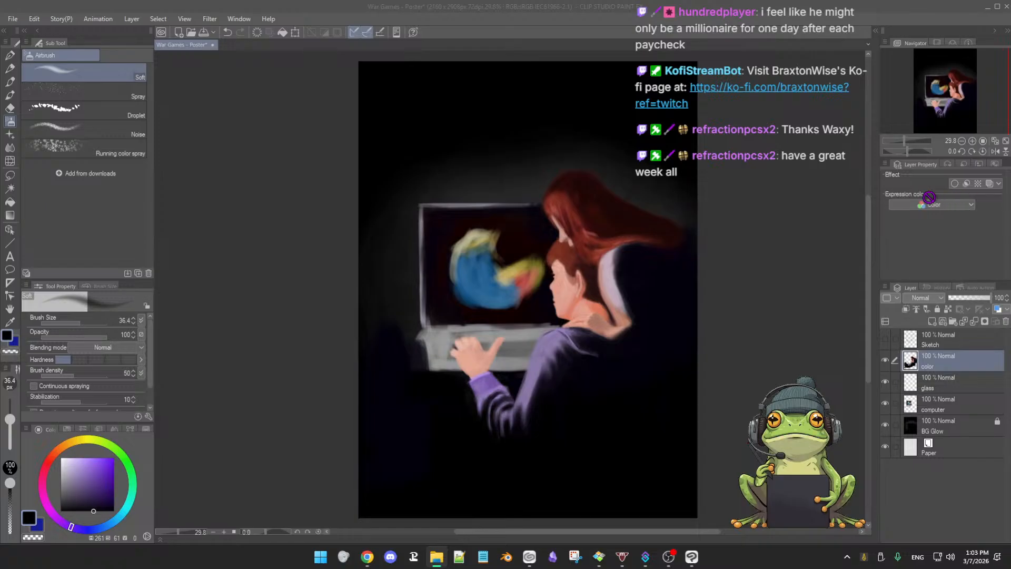
drag(835, 203, 811, 204)
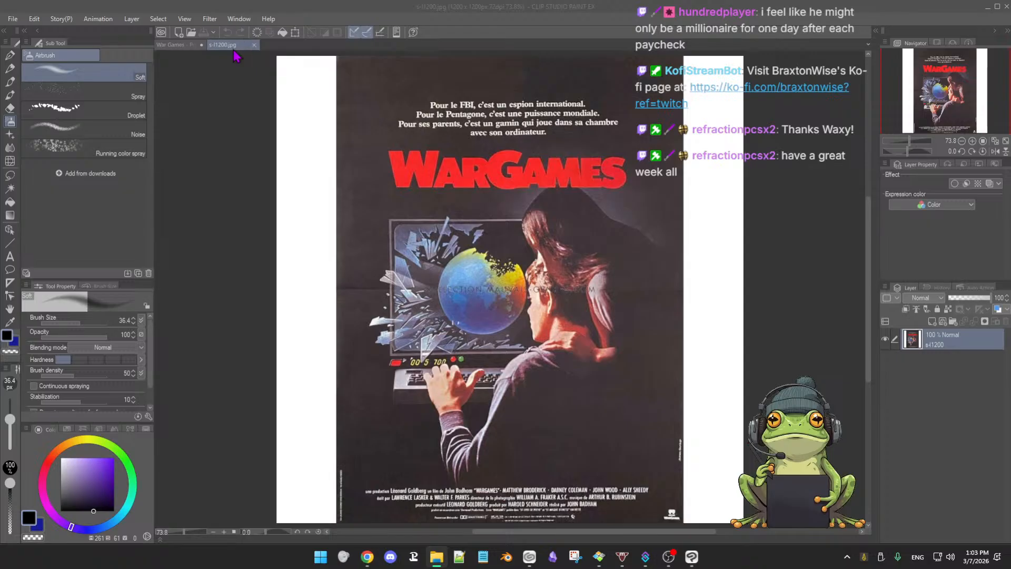
drag(227, 46, 161, 77)
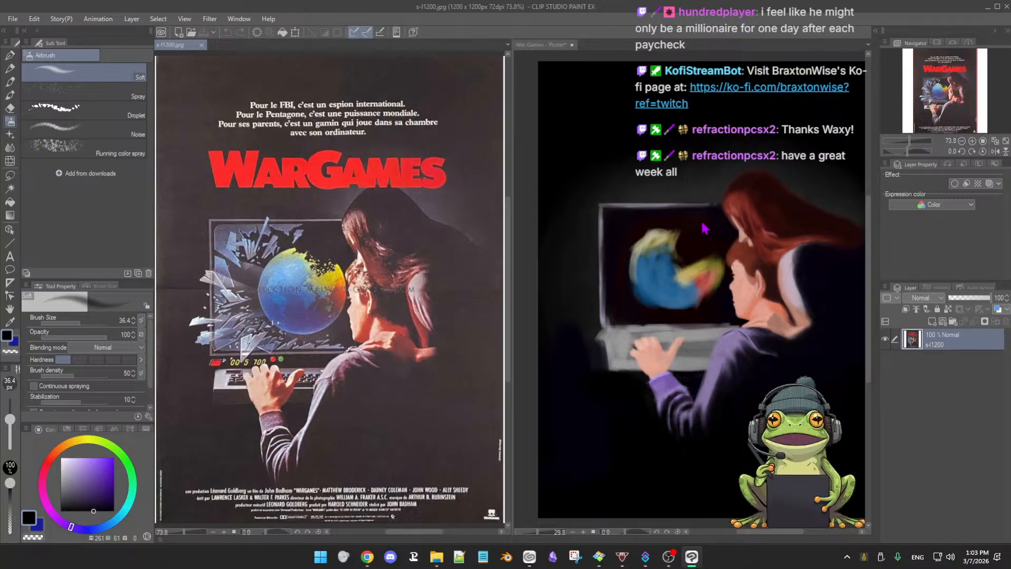
Swap the two docked documents so the War Games painting comes first, ahead of the reference image
click(529, 297)
scroll(532, 301, down, 3)
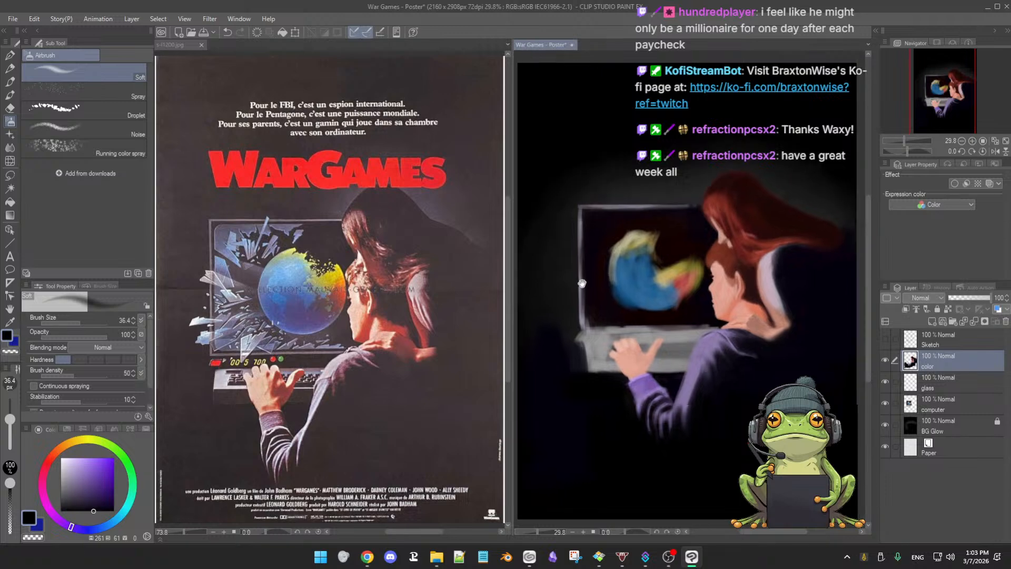
mouse_move(626, 291)
mouse_down()
mouse_move(647, 330)
mouse_move(659, 289)
mouse_up()
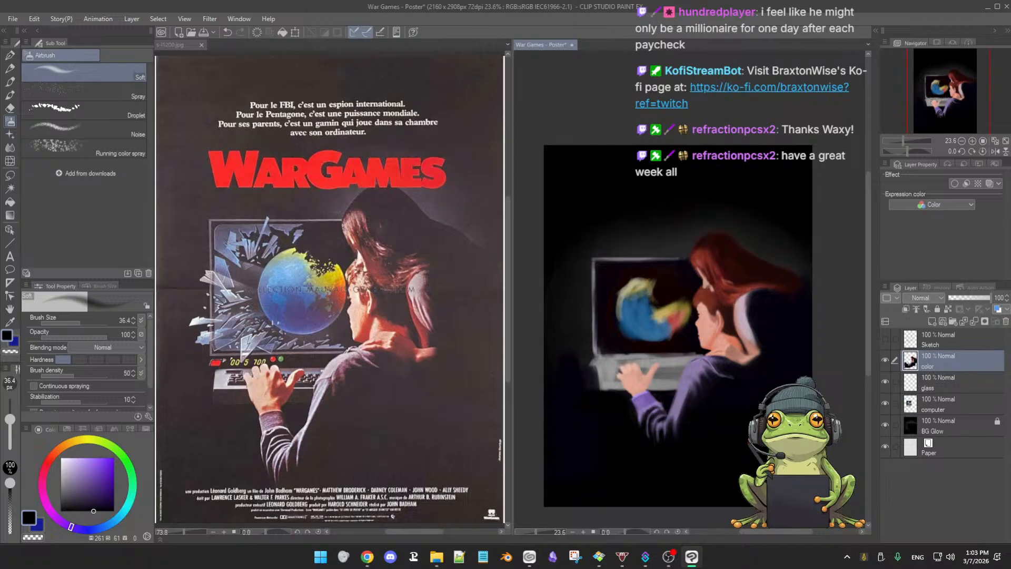
key(ctrl+minus)
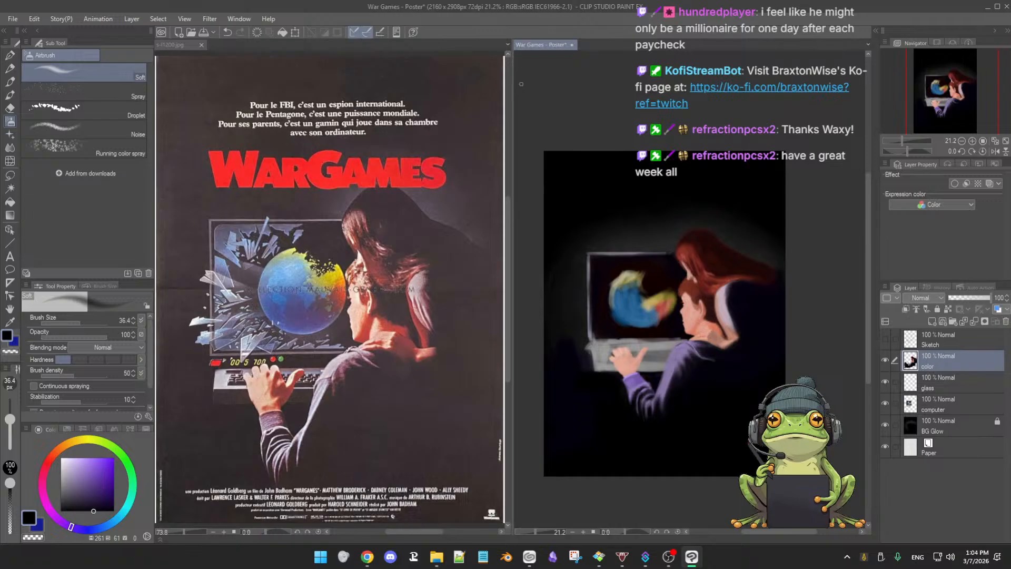
drag(543, 46, 214, 51)
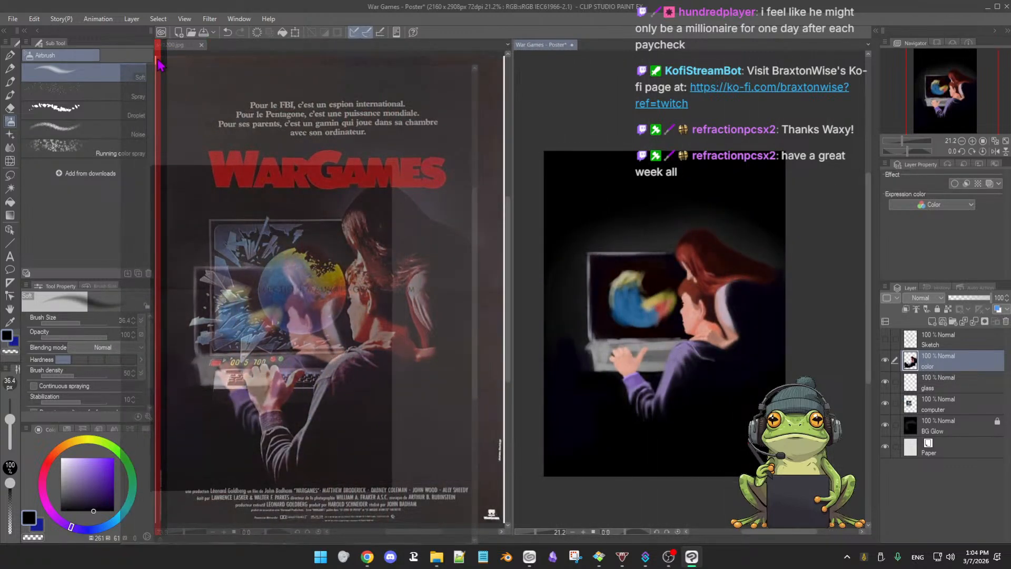
drag(160, 64, 159, 63)
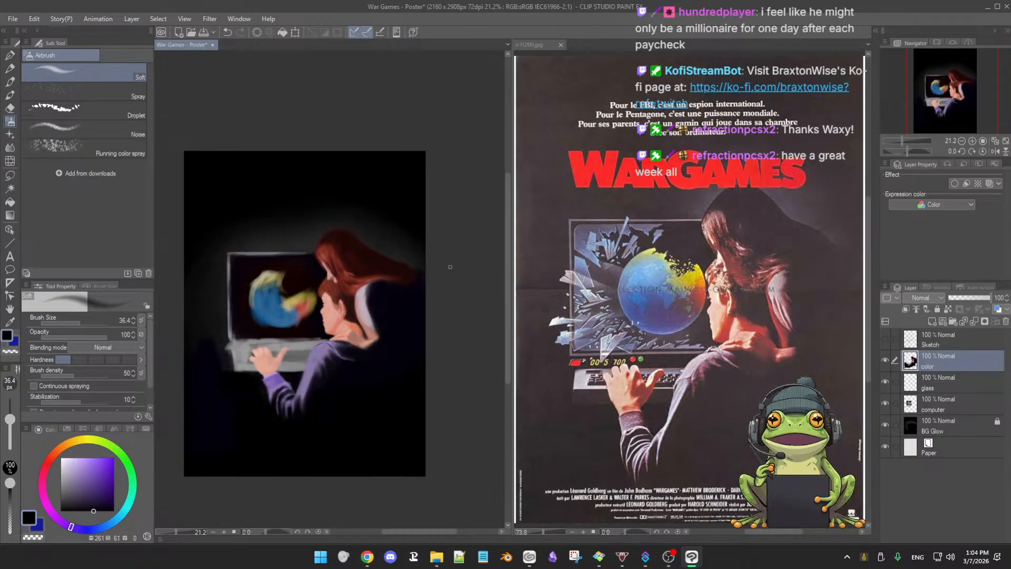
Darken the woman's clothing and back with black, using the 3rdCoffee Soft Oil 2 brush at size 109.3
mouse_move(441, 280)
mouse_down()
mouse_move(457, 271)
mouse_move(429, 275)
mouse_up()
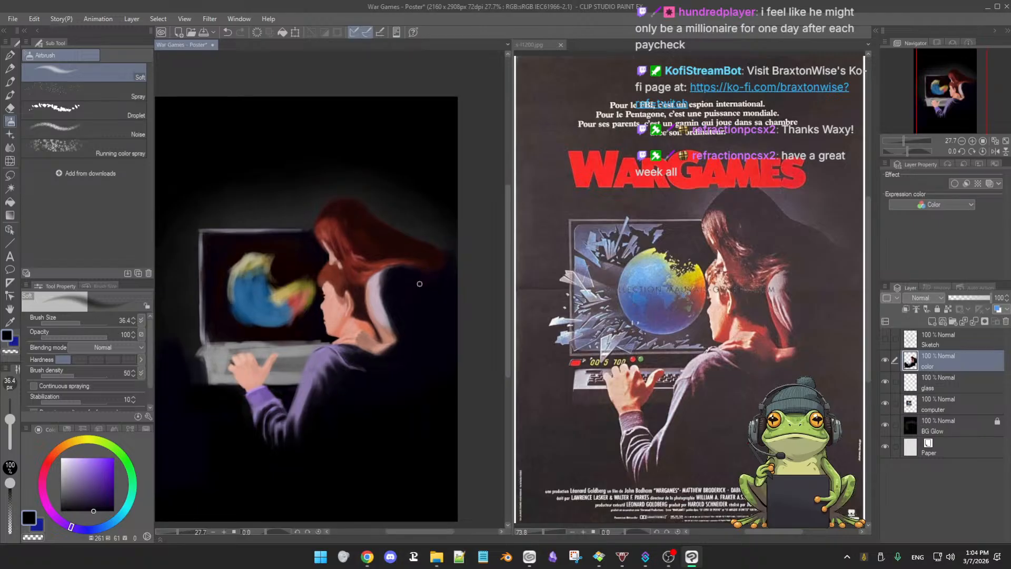
mouse_move(420, 295)
mouse_down()
mouse_move(448, 278)
mouse_move(434, 290)
mouse_up()
mouse_move(422, 284)
mouse_down()
mouse_move(427, 311)
mouse_move(428, 275)
mouse_up()
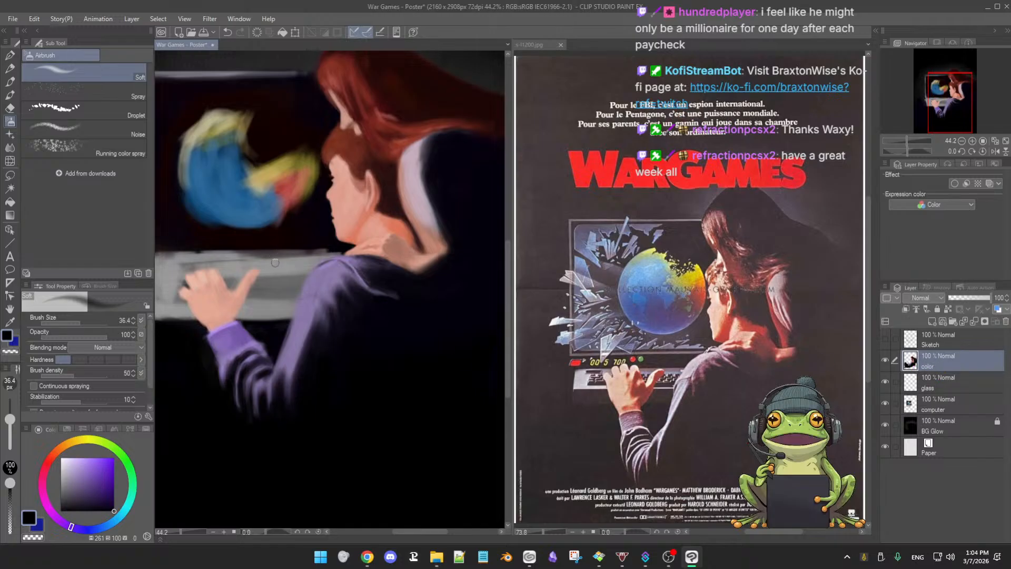
key(b)
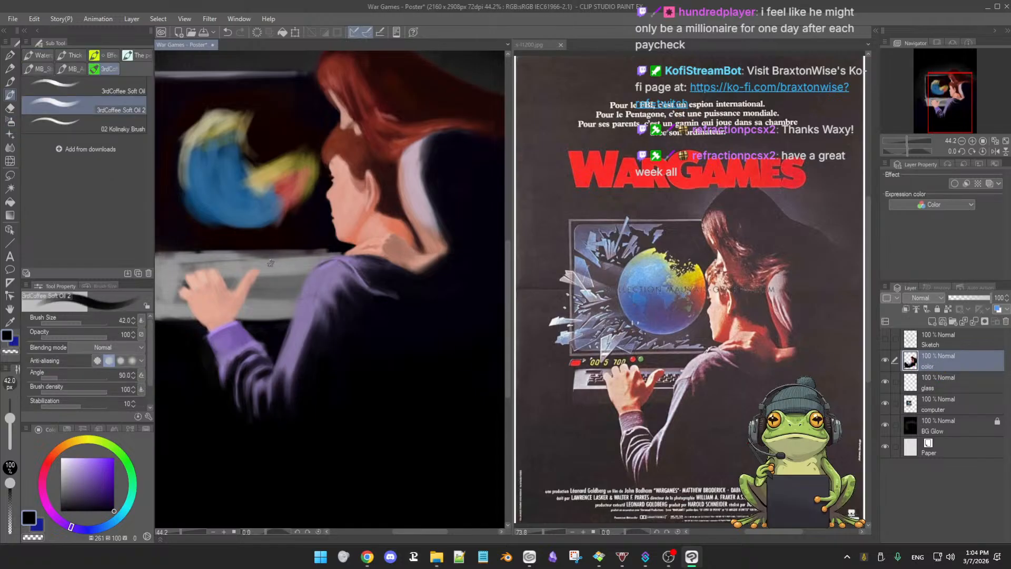
drag(325, 321, 273, 324)
ctrl+alt+drag(391, 387, 406, 413)
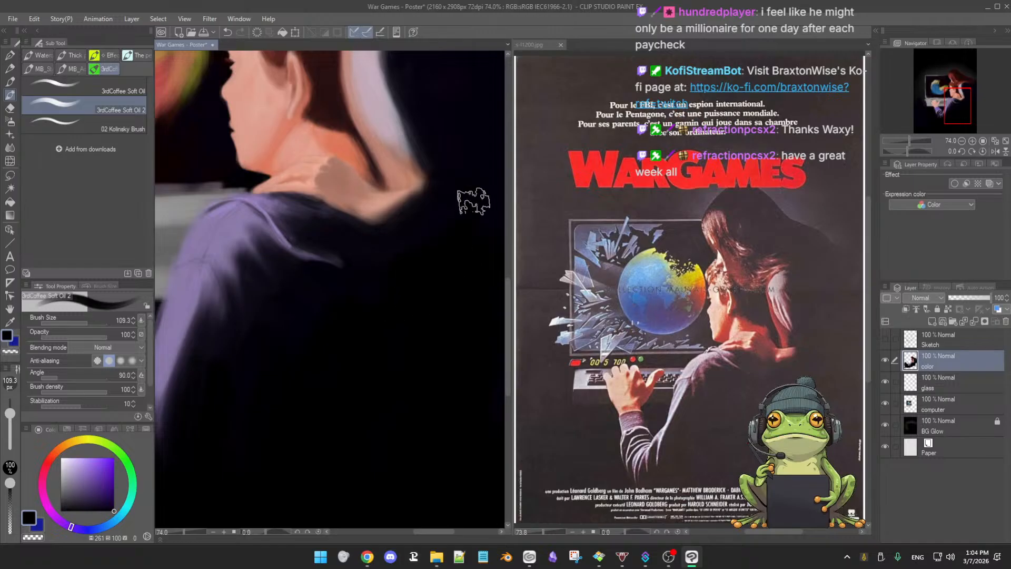
drag(480, 292, 460, 377)
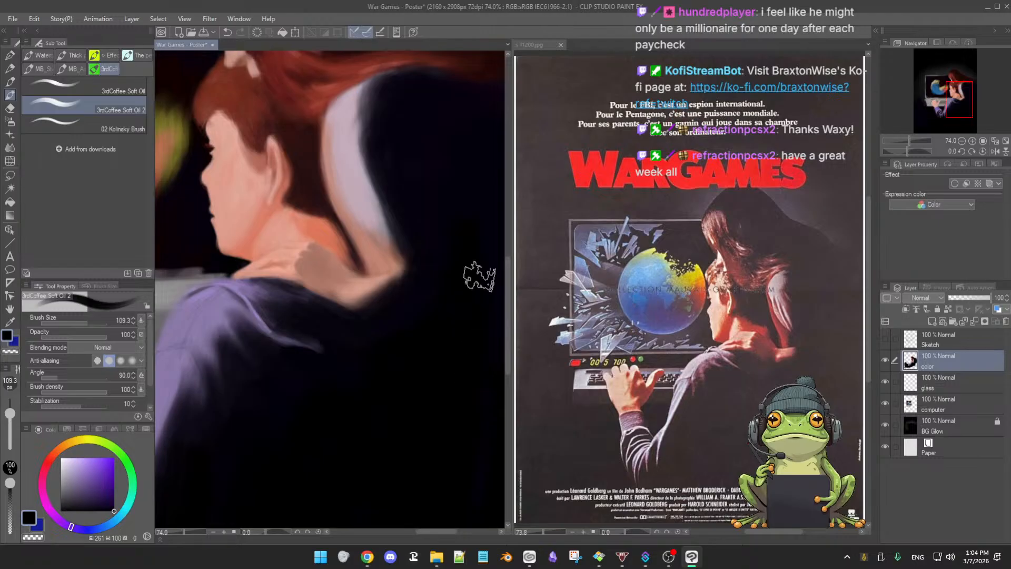
drag(474, 244, 468, 276)
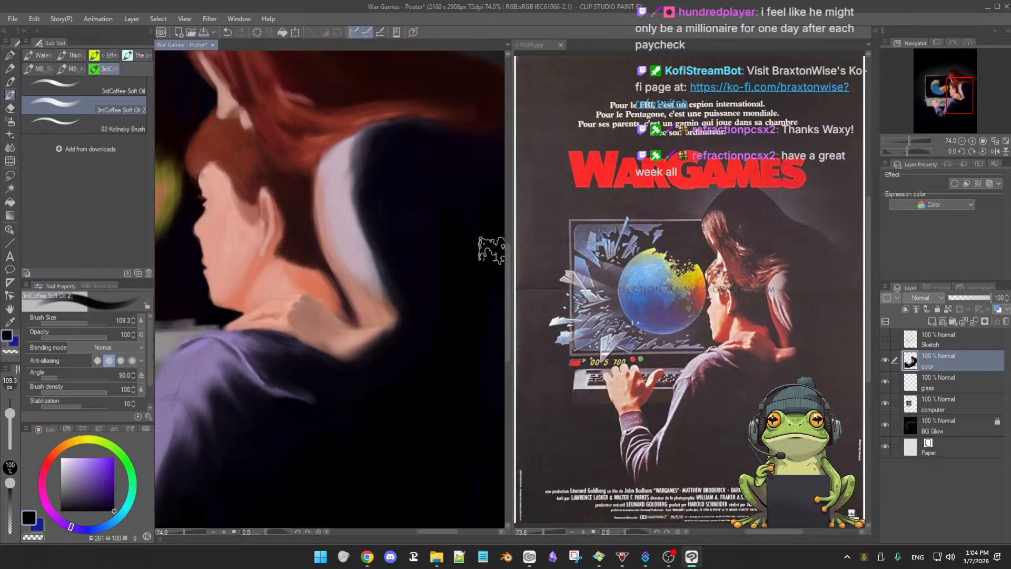
mouse_move(490, 242)
mouse_down()
mouse_move(423, 250)
mouse_move(413, 271)
mouse_up()
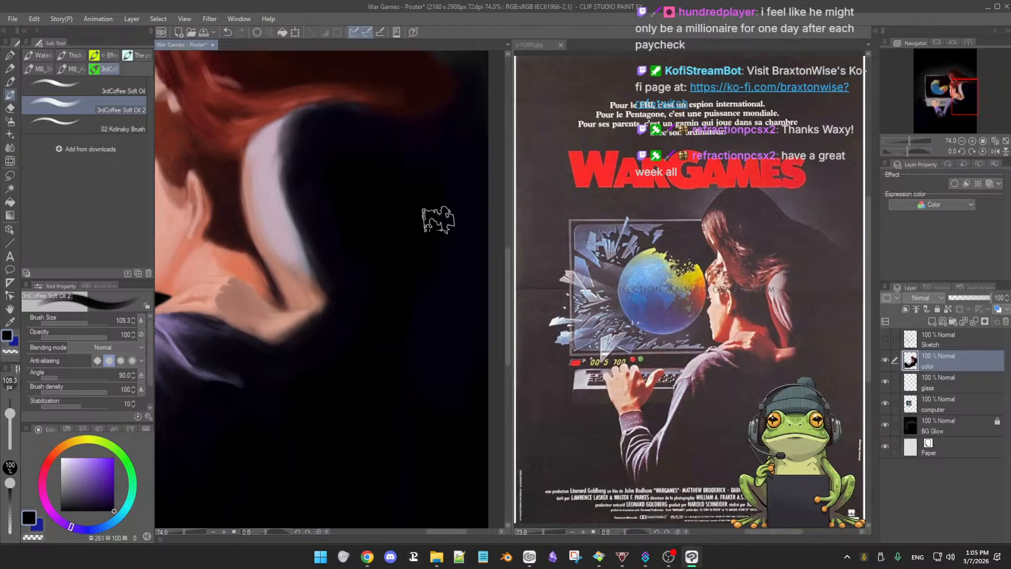
Enlarge the brush to 230 and paint black over the remaining dark purple areas behind the two figures
scroll(453, 269, down, 4)
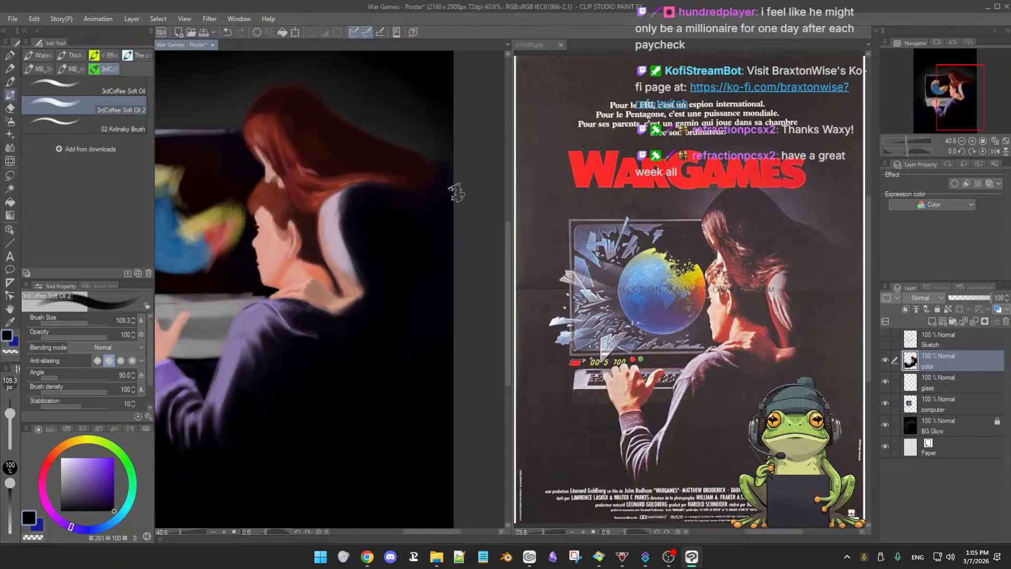
ctrl+alt+drag(427, 238, 446, 263)
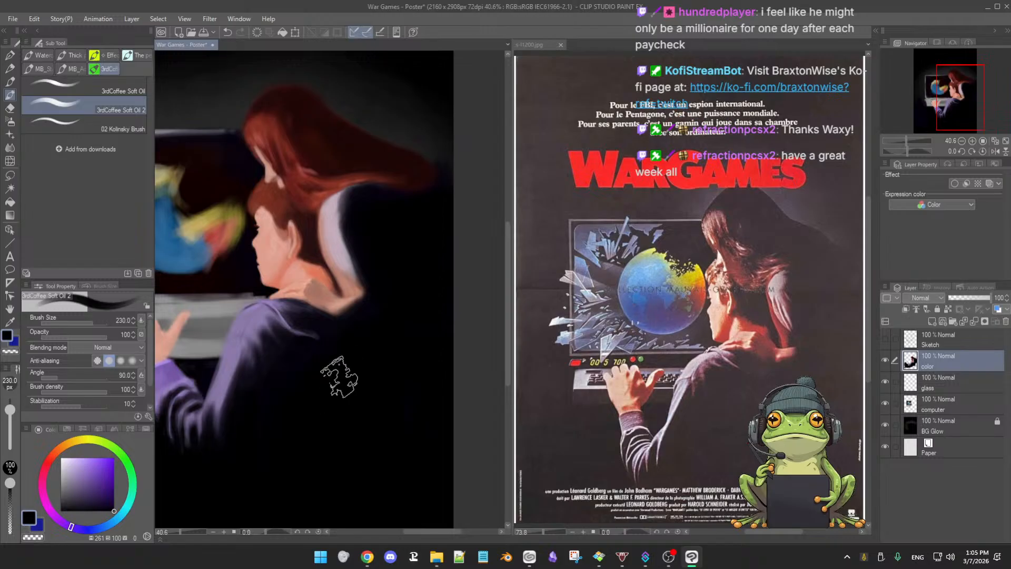
mouse_move(349, 428)
mouse_down()
mouse_move(362, 402)
mouse_move(388, 407)
mouse_up()
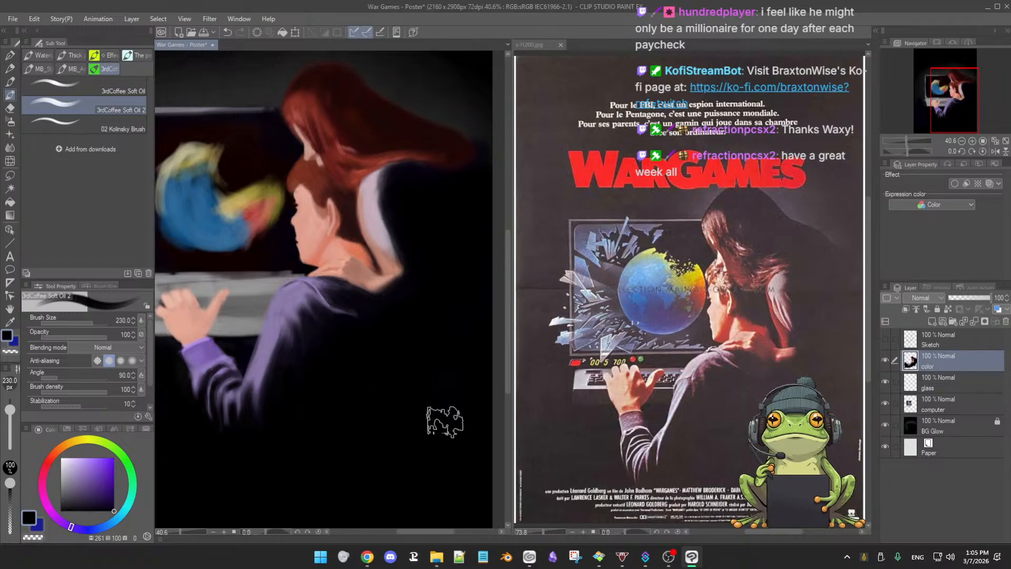
mouse_move(429, 417)
mouse_down()
mouse_move(472, 400)
mouse_move(435, 420)
mouse_up()
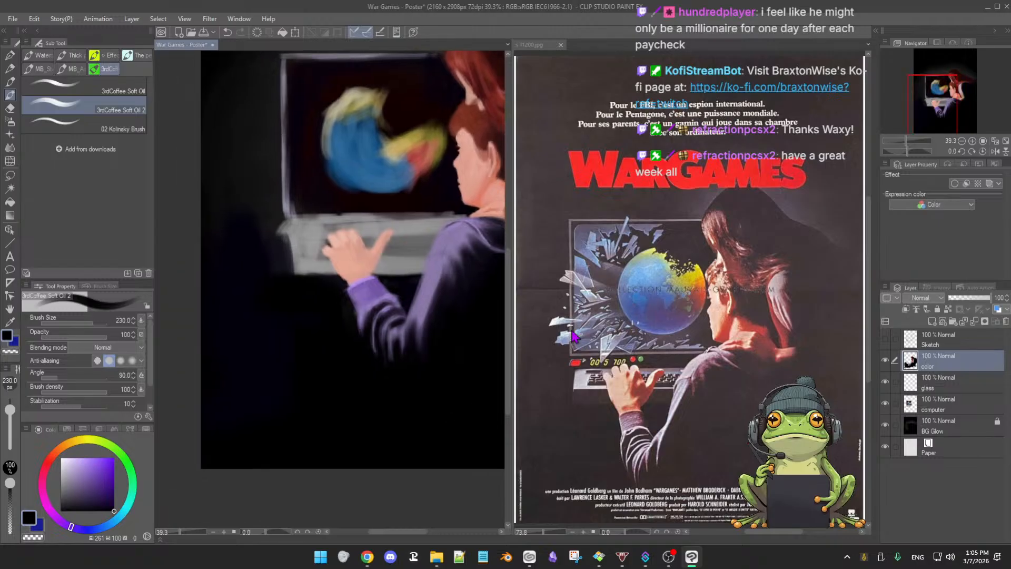
Toggle the visibility of the BG Glow and color layers to examine how the painted shadows cover the background
click(885, 426)
drag(456, 385, 334, 448)
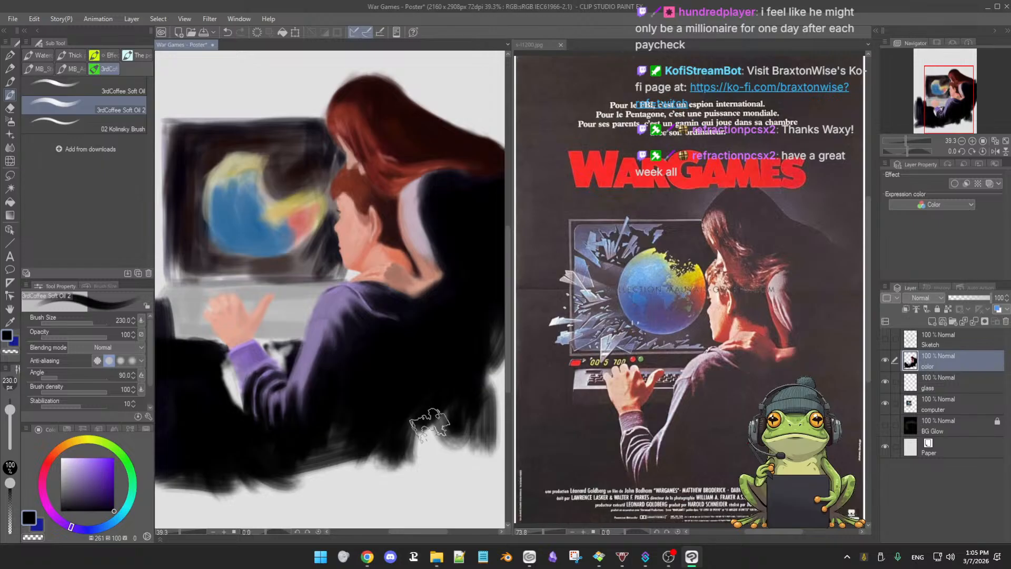
click(886, 362)
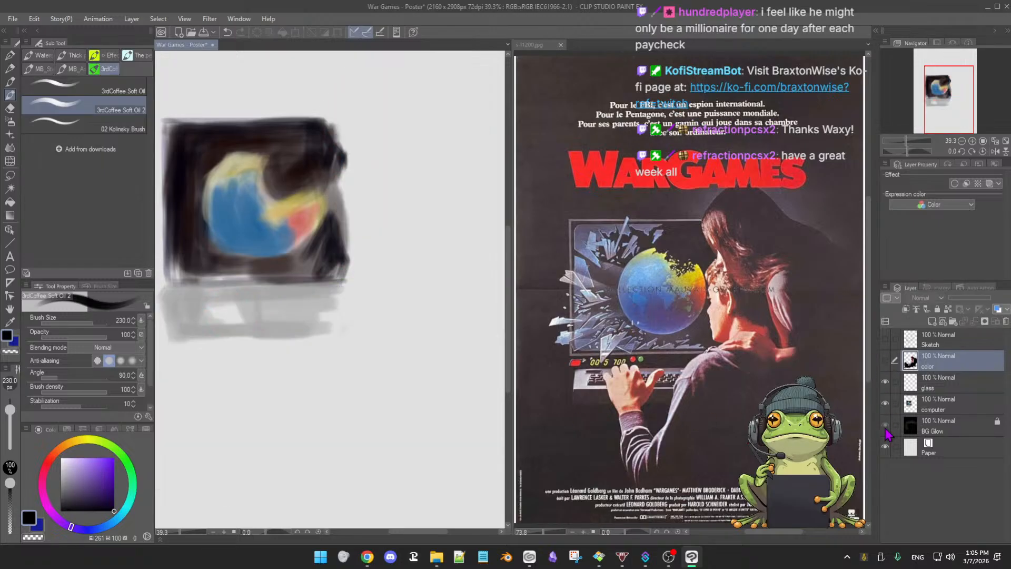
click(886, 425)
click(885, 427)
click(886, 427)
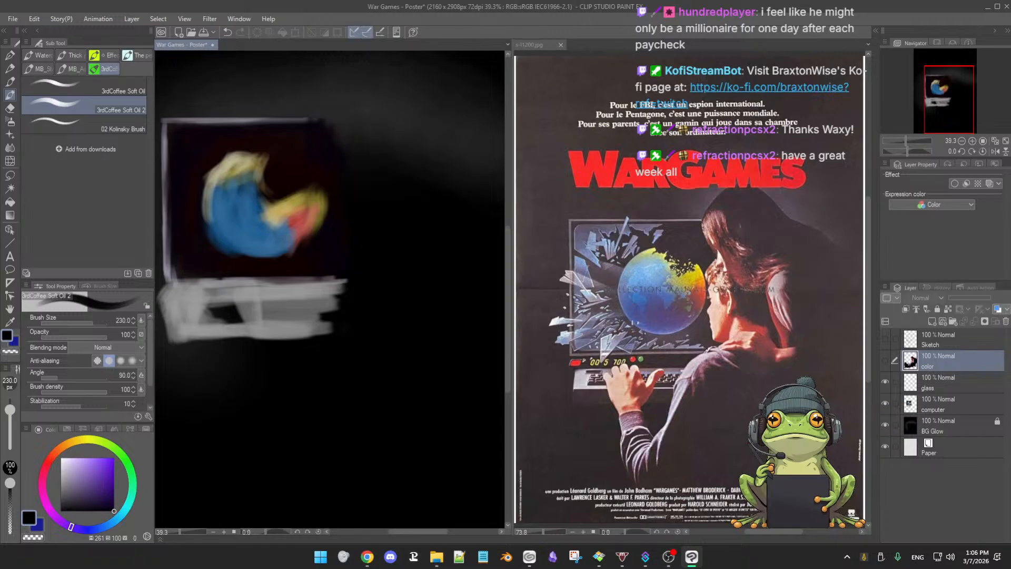
mouse_move(454, 422)
mouse_down()
mouse_move(450, 411)
mouse_move(441, 417)
mouse_up()
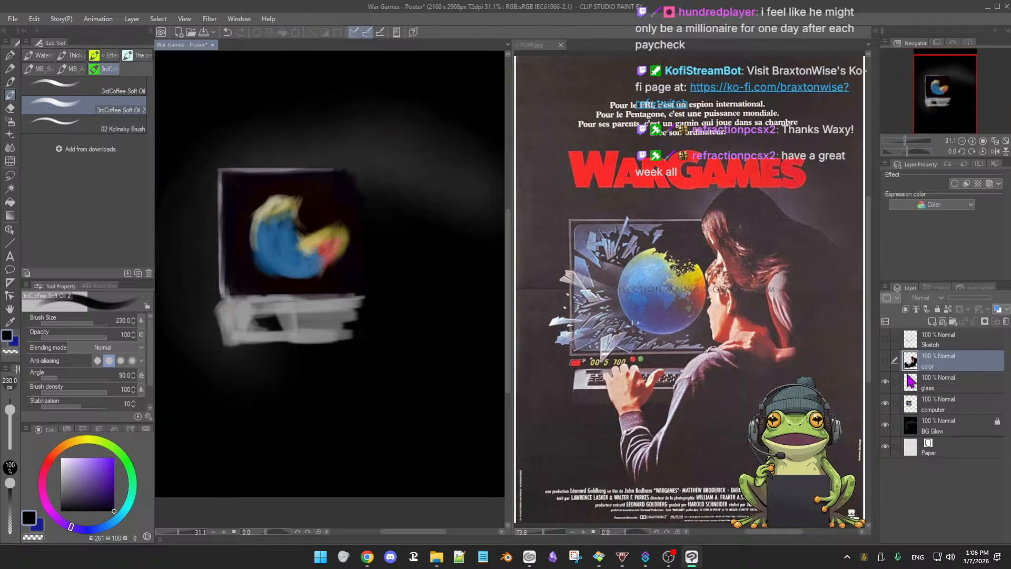
click(885, 426)
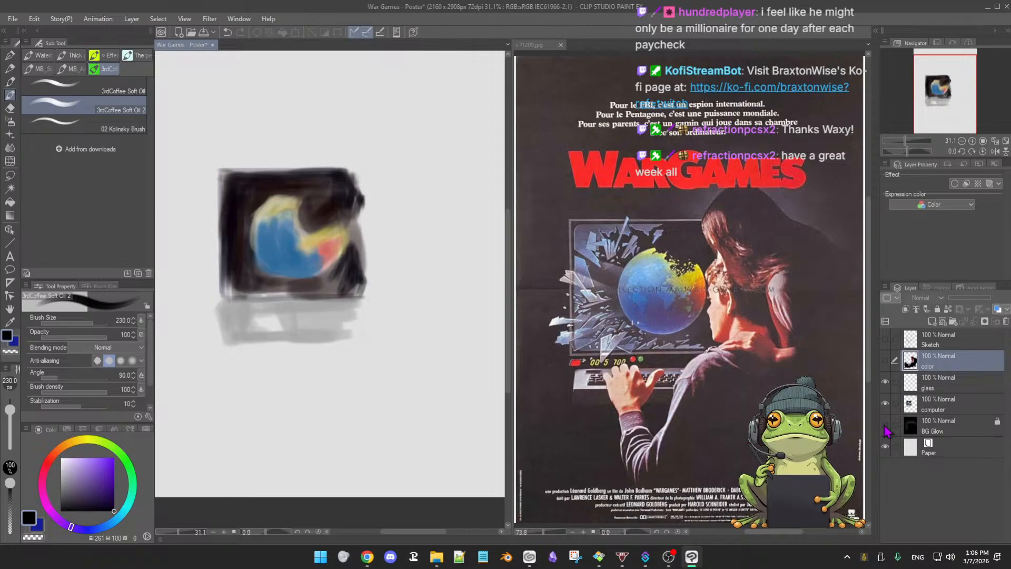
click(886, 426)
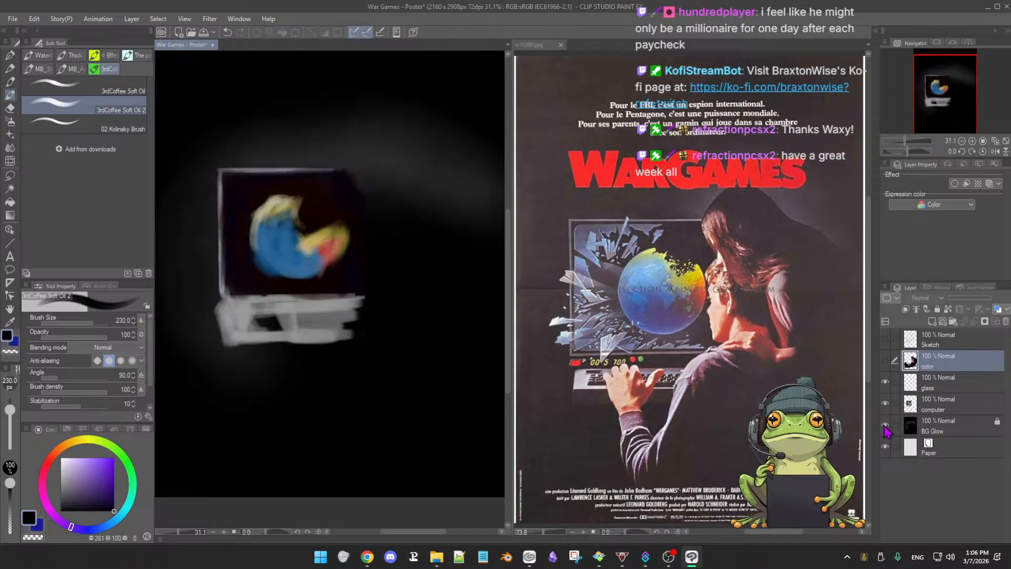
click(888, 363)
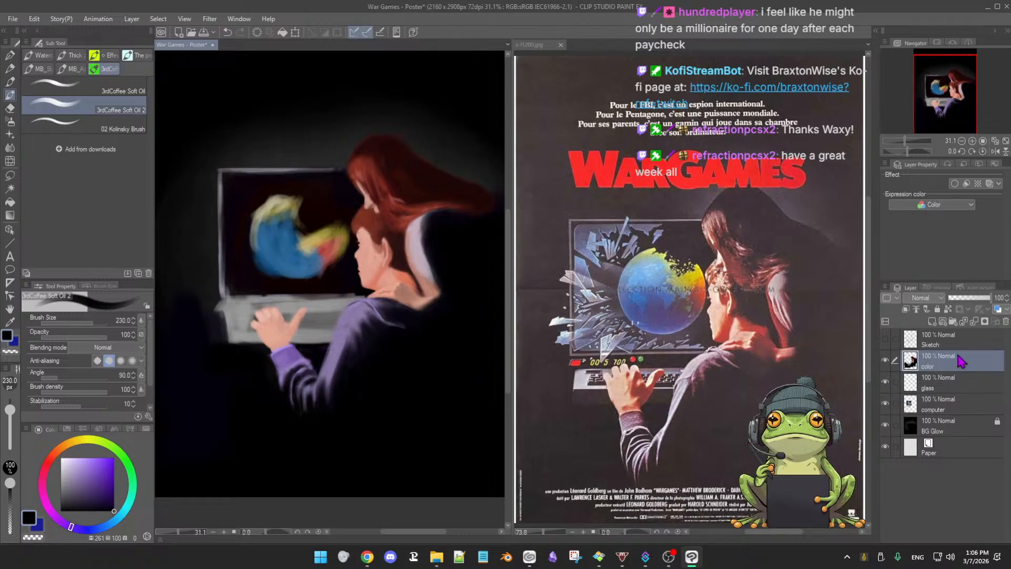
Erase the dark paint beside the keyboard on the color layer, using the Hard eraser at size 191.1
mouse_move(452, 364)
mouse_down()
mouse_move(533, 381)
mouse_move(417, 358)
mouse_up()
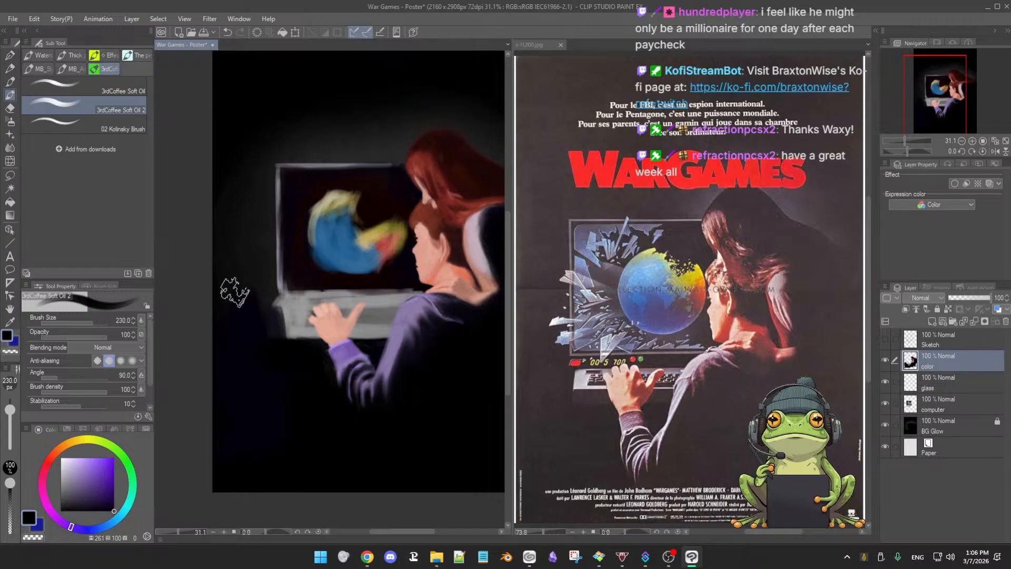
key(e)
click(65, 78)
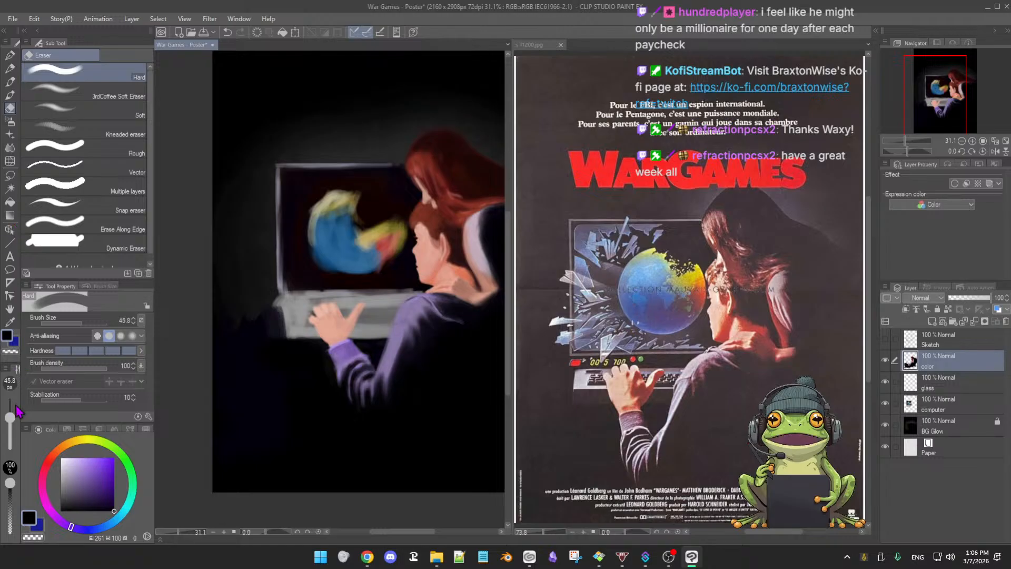
drag(10, 414, 33, 406)
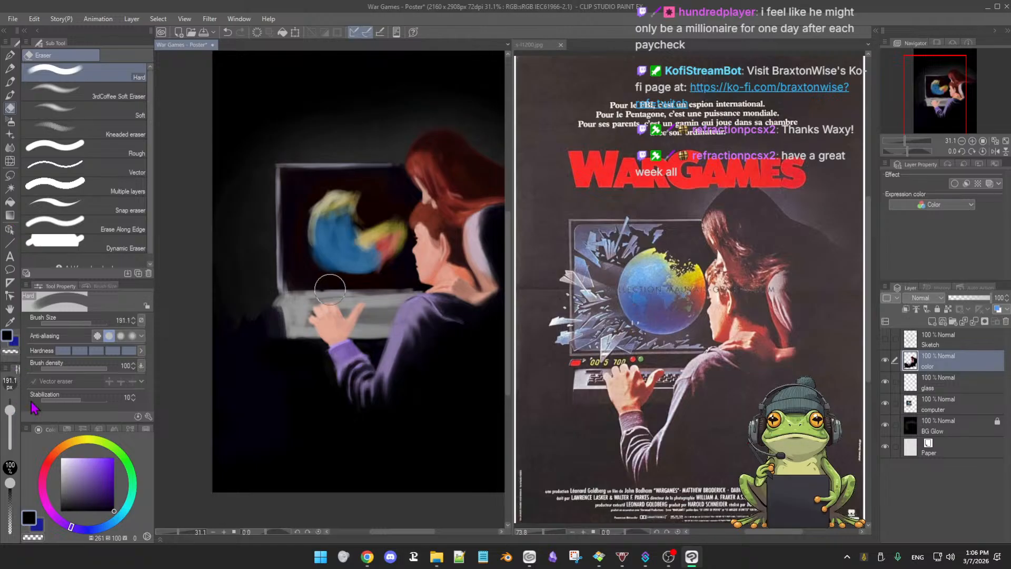
mouse_move(230, 338)
mouse_down()
mouse_move(246, 311)
mouse_move(251, 330)
mouse_move(257, 315)
mouse_move(259, 354)
mouse_up()
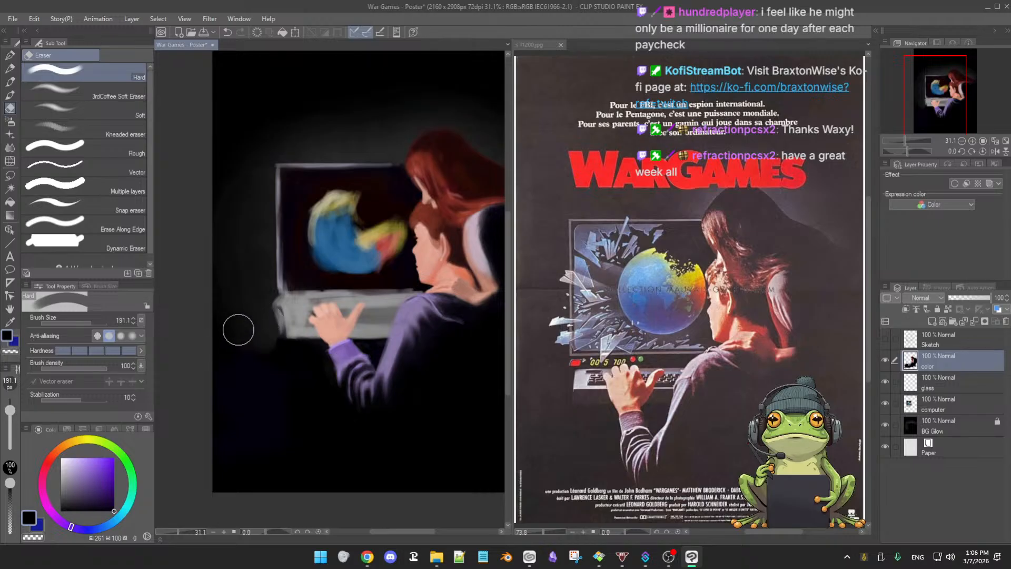
Erase the dark paint below the keyboard and along the canvas's lower area on the color layer, using the Hard eraser at size 191.1
drag(273, 309, 266, 353)
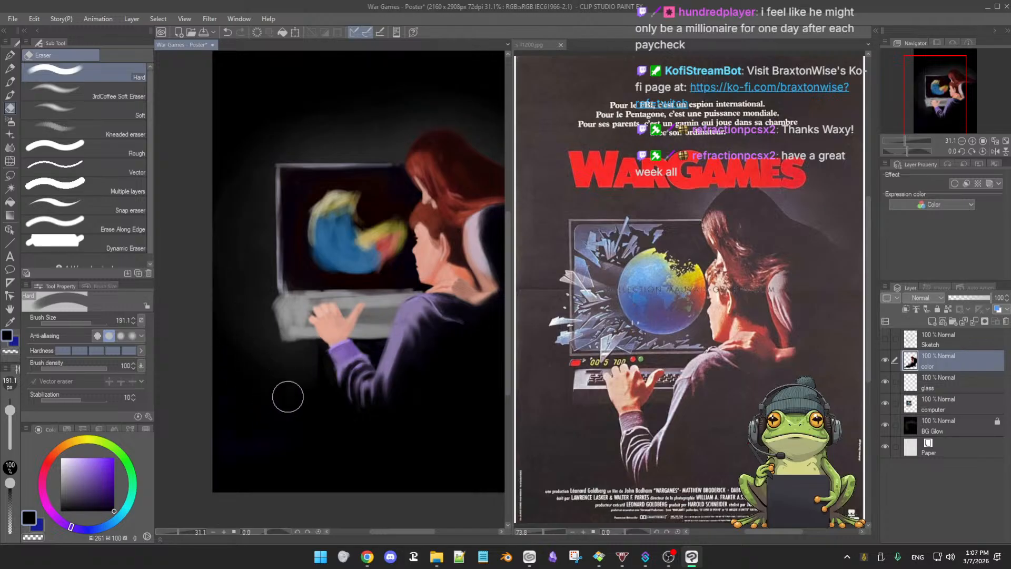
key(b)
key(space)
drag(298, 437, 318, 331)
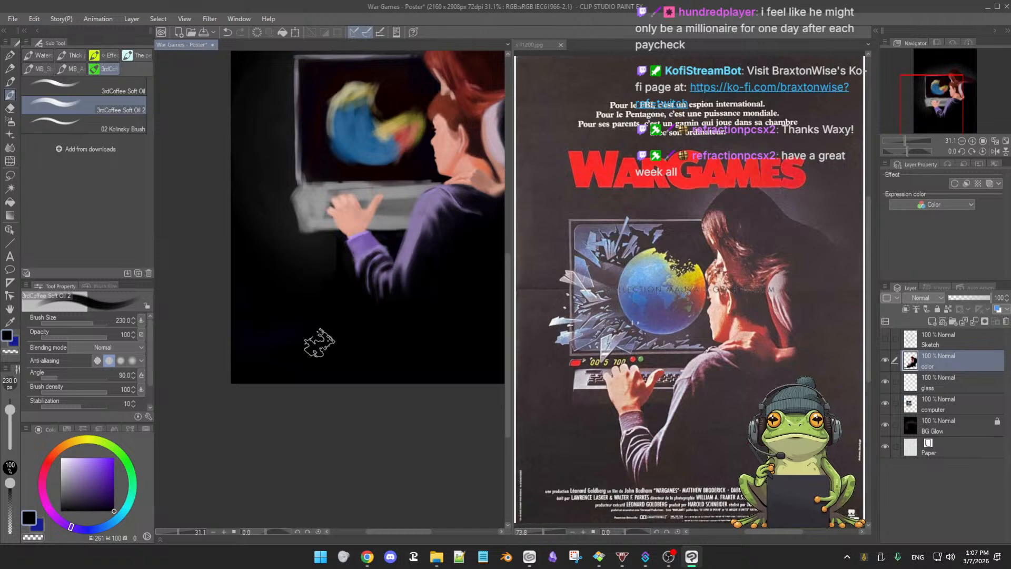
key(e)
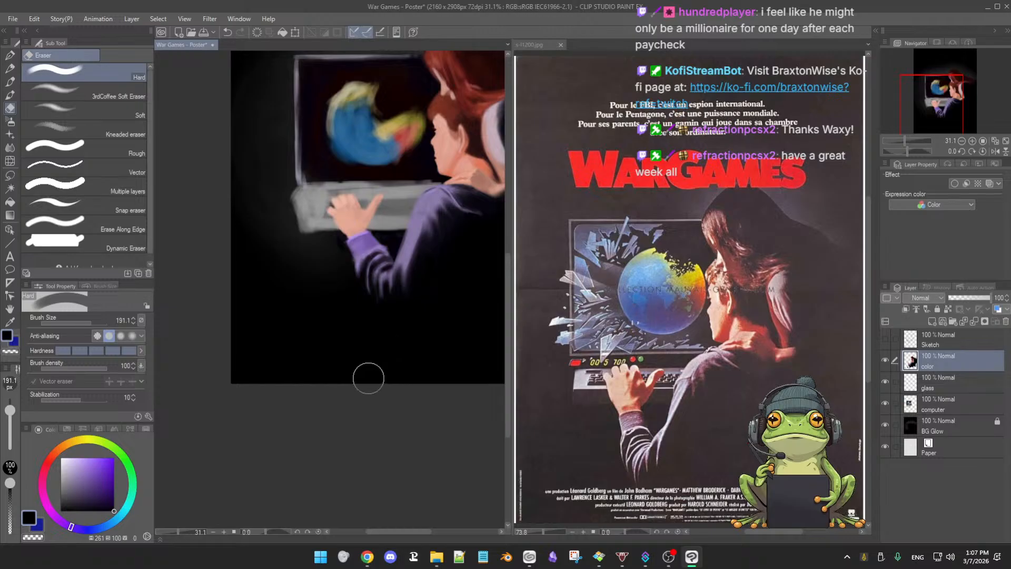
key(b)
mouse_move(384, 361)
mouse_down()
mouse_move(336, 409)
mouse_move(345, 389)
mouse_move(382, 415)
mouse_move(388, 399)
mouse_up()
Hide the BG Glow layer to expose the stray dark paint on the color layer
scroll(346, 389, up, 4)
scroll(367, 399, down, 4)
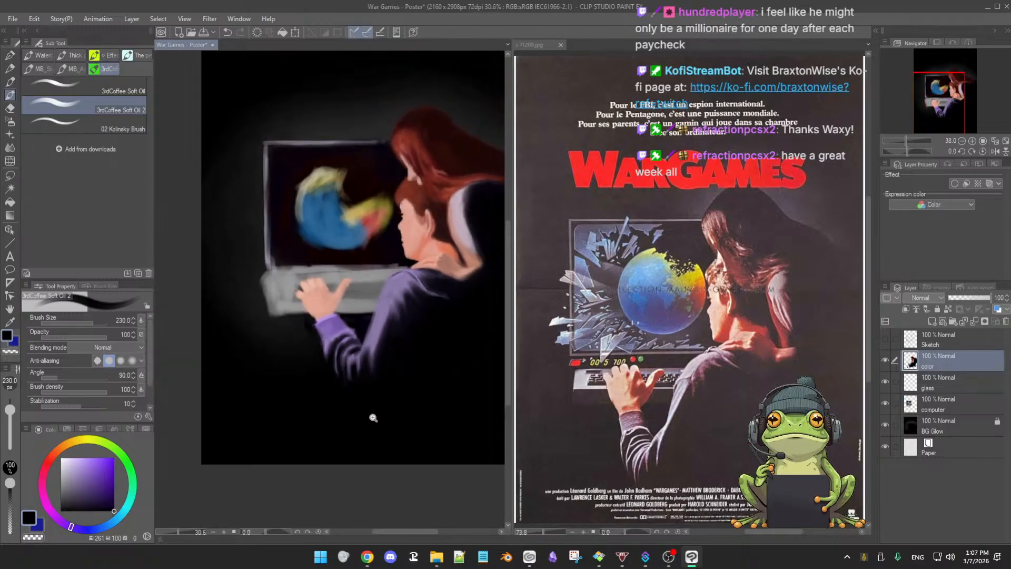
scroll(372, 418, down, 1)
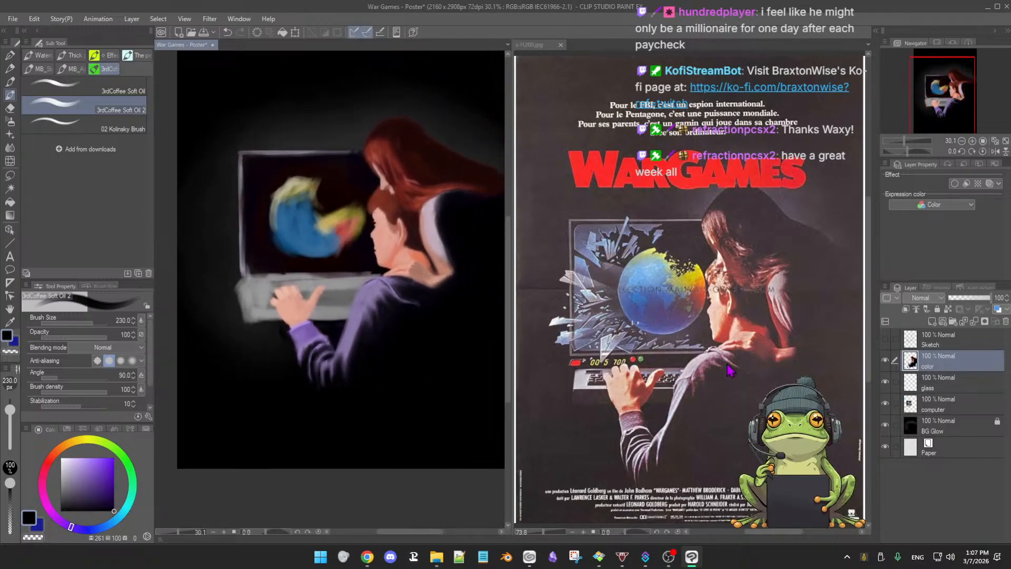
click(885, 426)
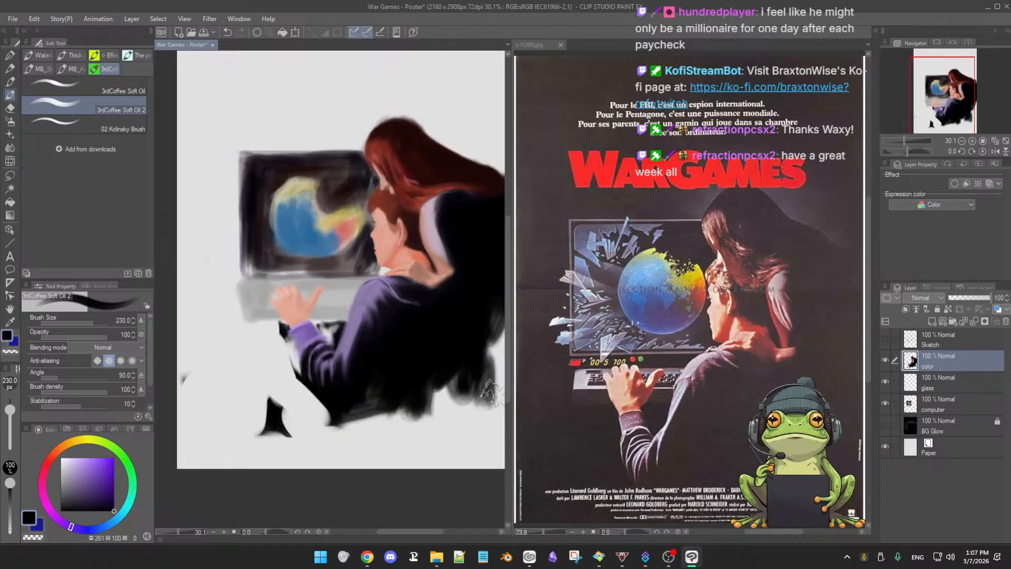
scroll(400, 369, left, 2)
Erase the leftover black patches below the boy's sleeve with the Hard eraser, then try a black brush stroke there and undo it
key(e)
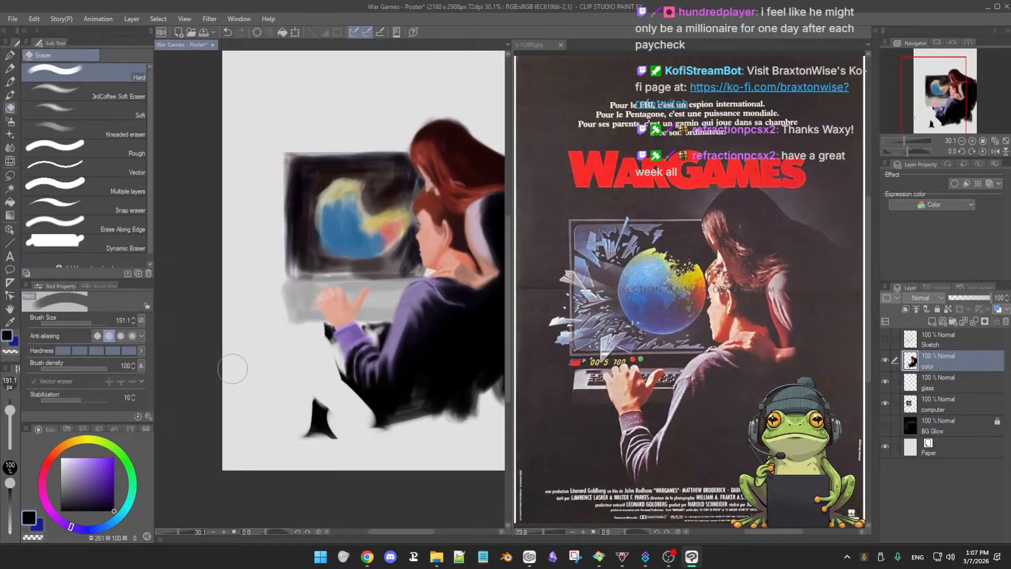
mouse_move(309, 404)
mouse_down()
mouse_move(302, 436)
mouse_move(304, 412)
mouse_up()
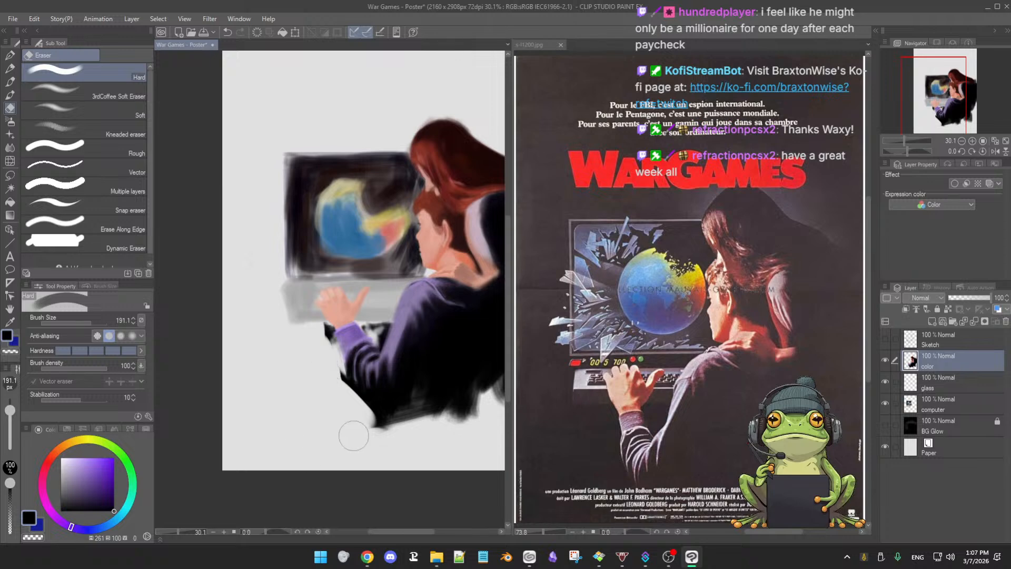
mouse_move(344, 411)
mouse_down()
mouse_move(400, 429)
mouse_move(455, 413)
mouse_move(319, 431)
mouse_up()
key(b)
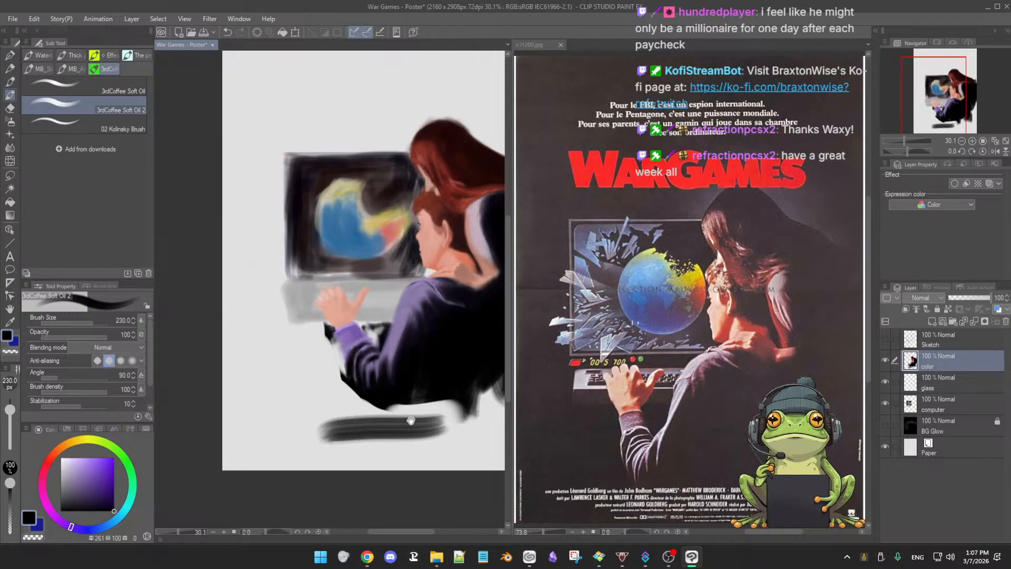
key(ctrl+z)
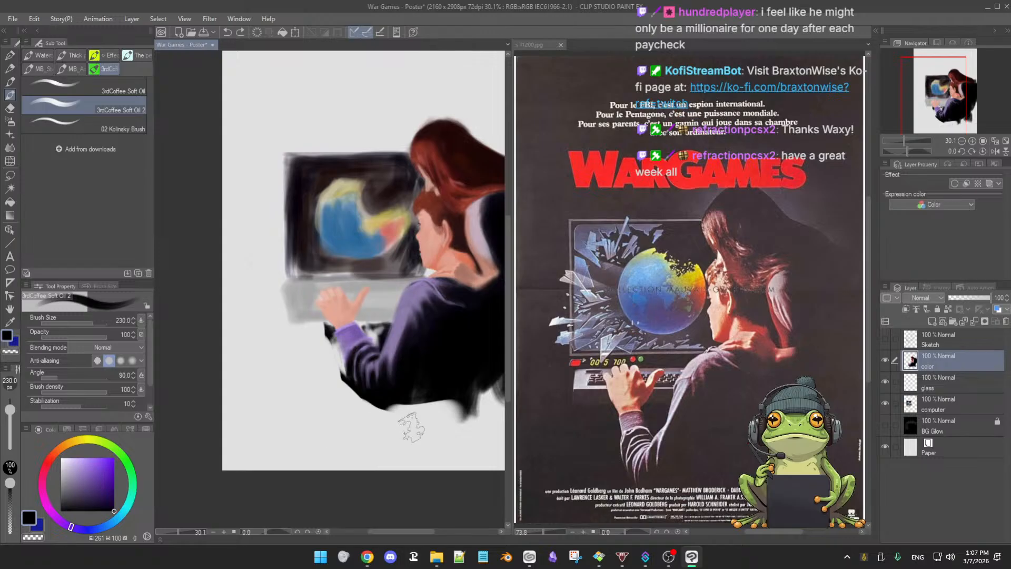
Trim the ragged black edge below and behind the two figures into a smooth outline, using the Hard eraser at size 191.1
drag(446, 424, 351, 437)
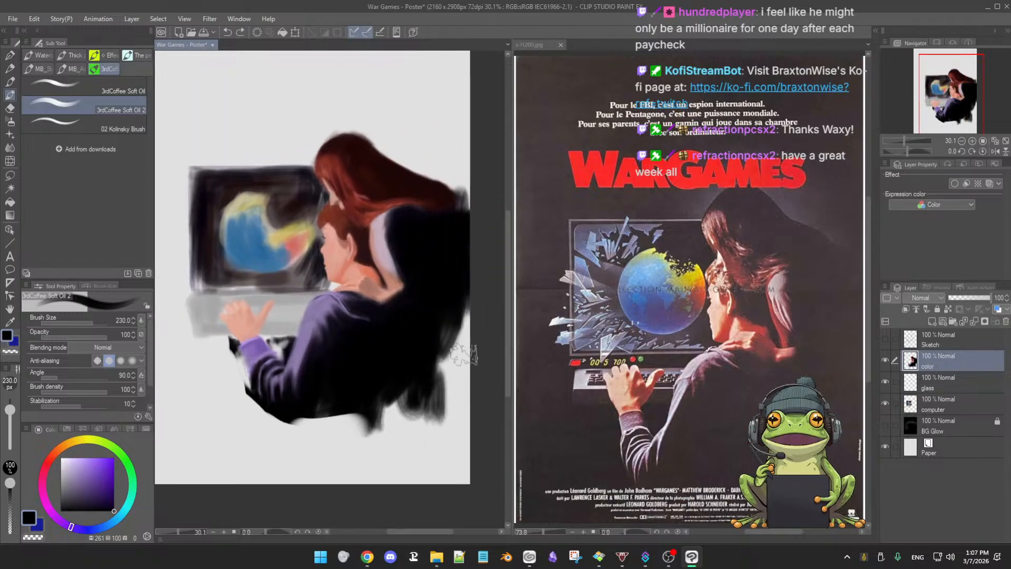
key(e)
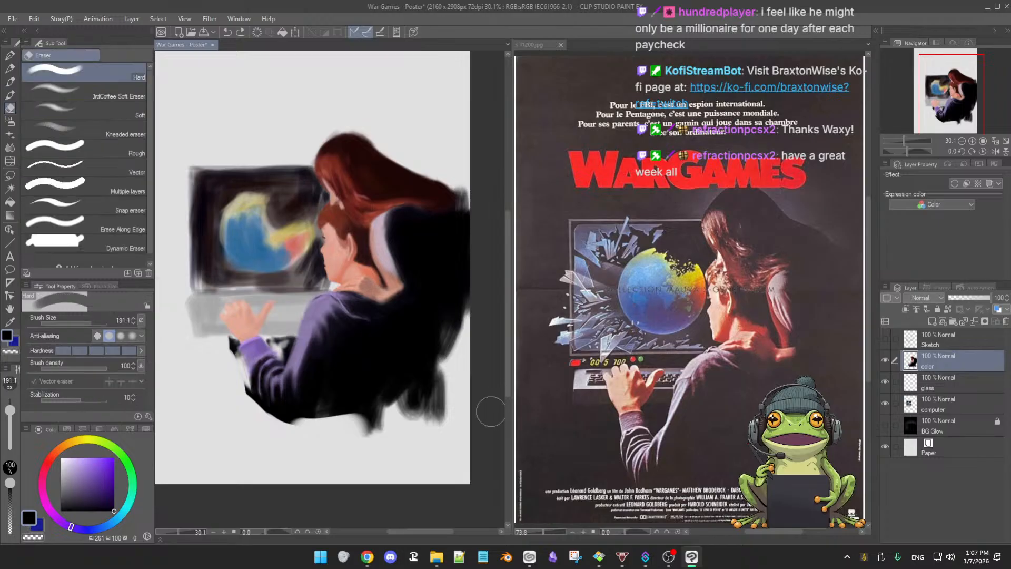
mouse_move(460, 385)
mouse_down()
mouse_move(418, 428)
mouse_move(437, 372)
mouse_move(368, 440)
mouse_move(402, 384)
mouse_move(323, 453)
mouse_move(275, 436)
mouse_move(407, 403)
mouse_move(478, 321)
mouse_move(478, 306)
mouse_move(455, 345)
mouse_move(418, 367)
mouse_move(474, 306)
mouse_move(474, 270)
mouse_move(453, 322)
mouse_up()
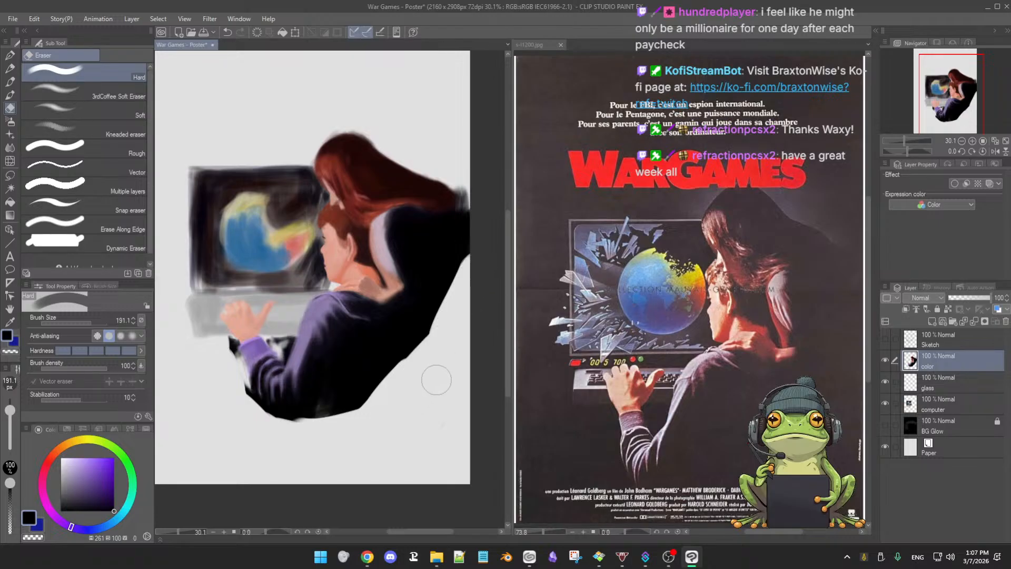
Undo the recent eraser strokes to restore the black paint below the keyboard and behind the figures
key(b)
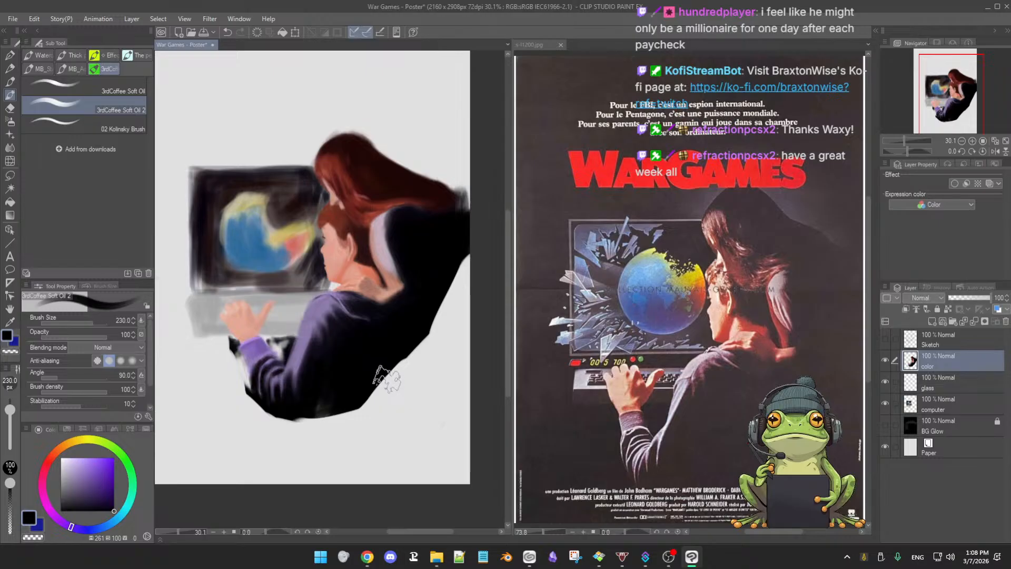
key(ctrl+z)
key(ctrl+z)
key(ctrl+z)
key(ctrl+z)
key(ctrl+z)
key(ctrl+z)
key(ctrl+z)
key(ctrl+z)
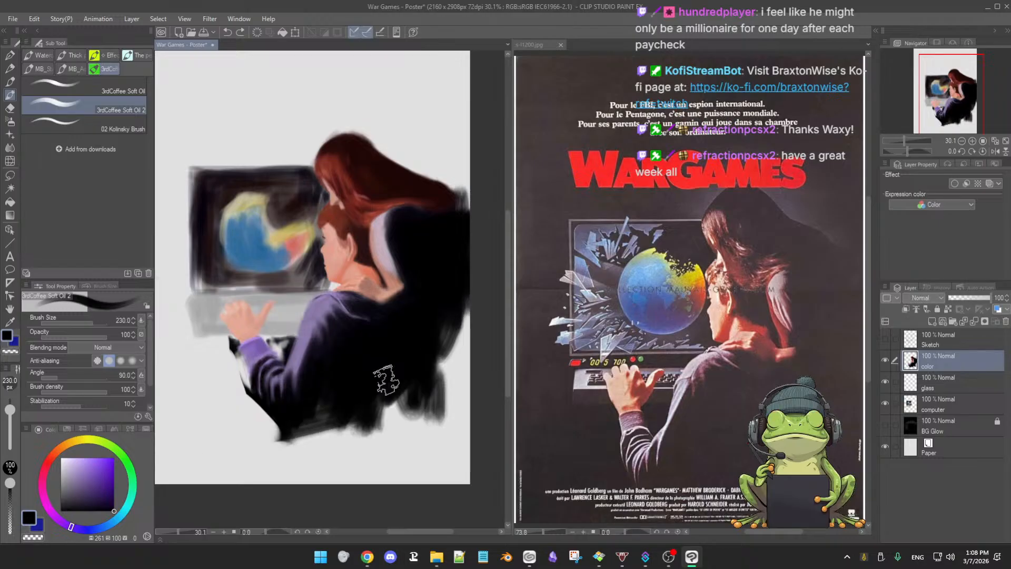
key(ctrl+z)
key(ctrl+z)
key(ctrl+z)
key(ctrl+z)
key(ctrl+z)
key(ctrl+z)
key(ctrl+z)
key(ctrl+z)
key(ctrl+z)
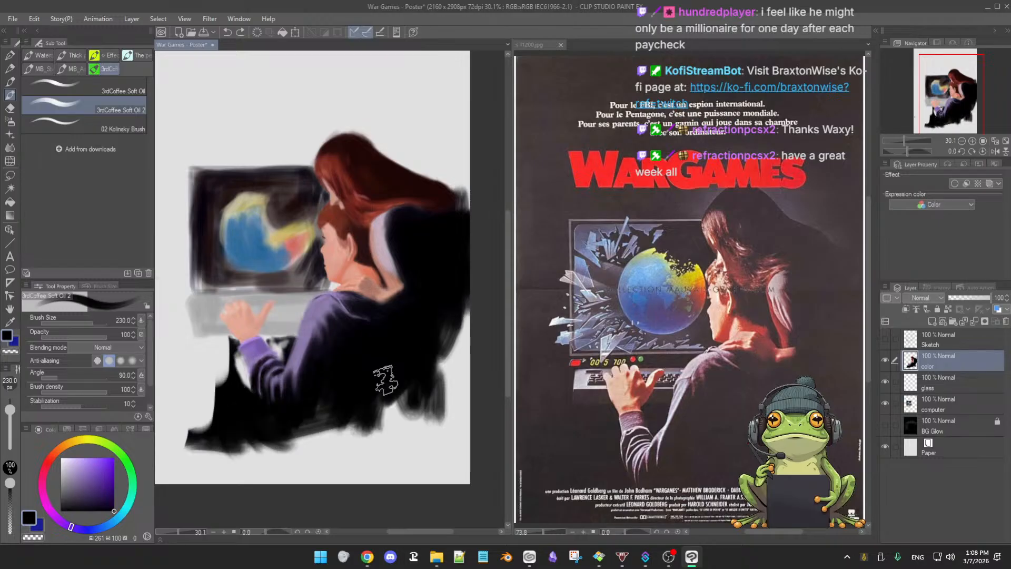
key(ctrl+z)
key(ctrl+z)
key(ctrl+z)
key(ctrl+z)
key(ctrl+z)
key(ctrl+z)
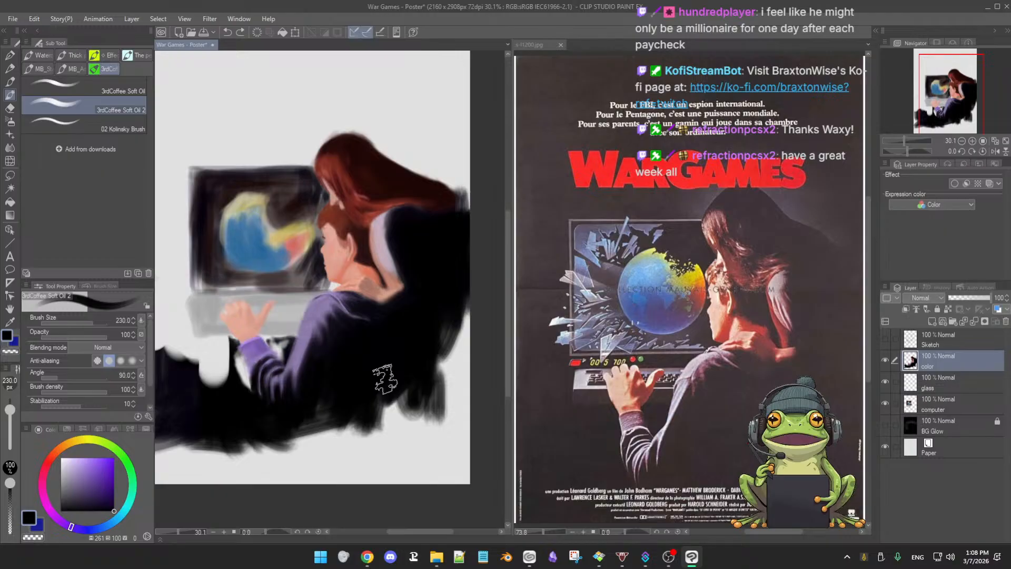
key(ctrl+z)
key(ctrl+z)
key(ctrl+z)
key(ctrl+z)
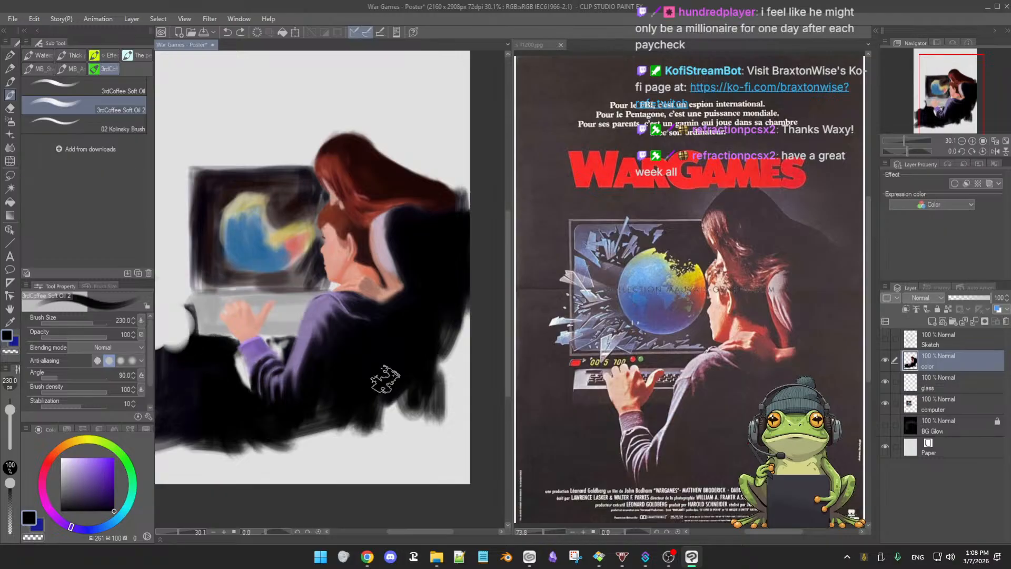
Toggle the visibility of the BG Glow, computer, glass and color layers to examine what each one contains
drag(346, 349, 400, 354)
scroll(395, 354, down, 2)
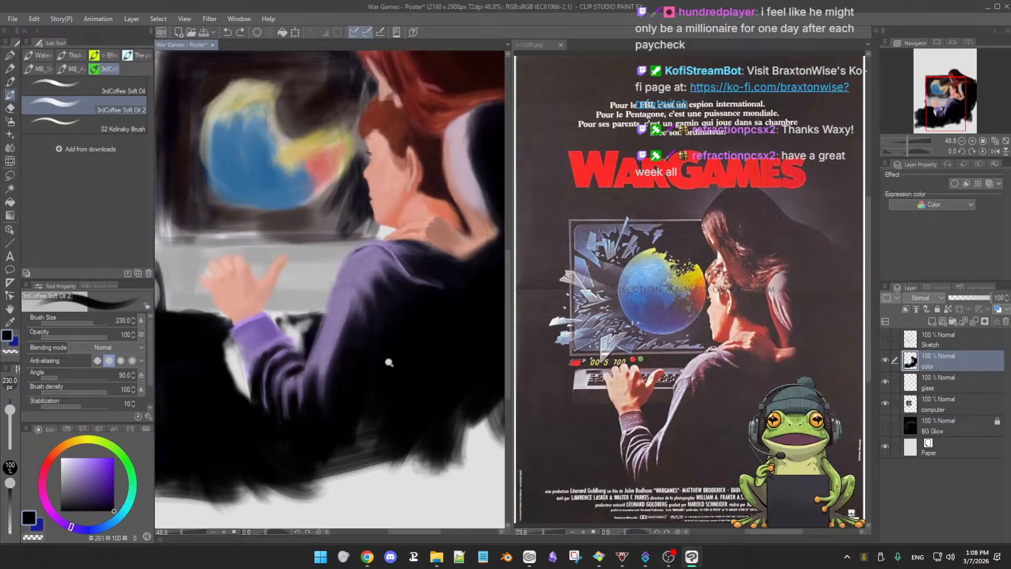
scroll(384, 361, down, 1)
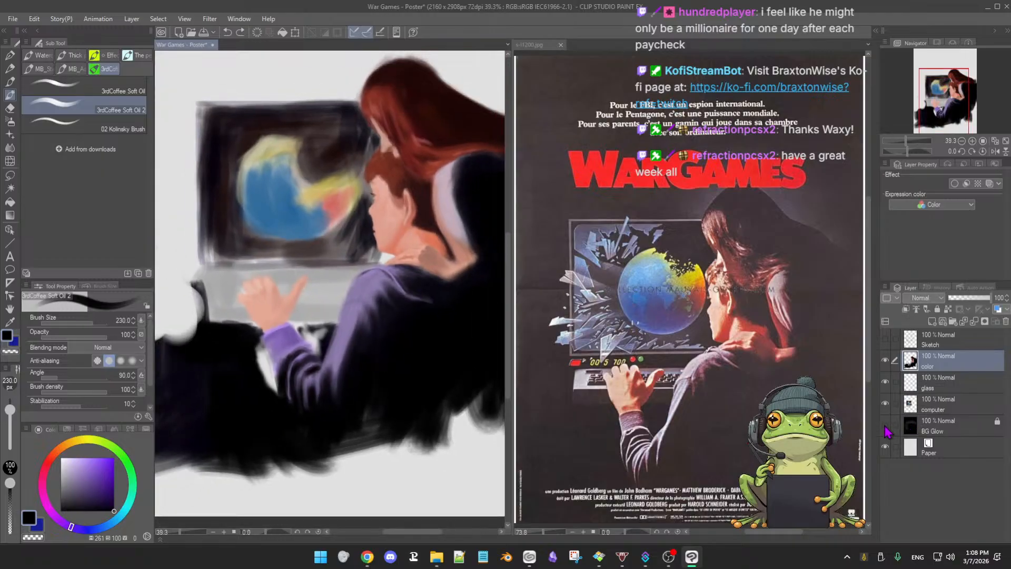
click(885, 426)
click(884, 427)
click(885, 426)
click(885, 427)
click(885, 405)
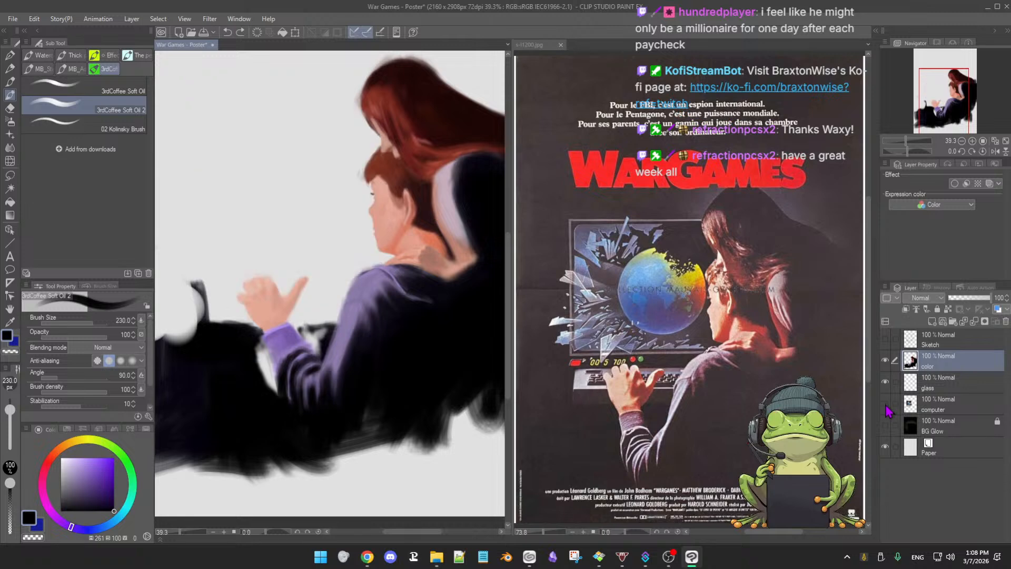
click(885, 405)
click(885, 385)
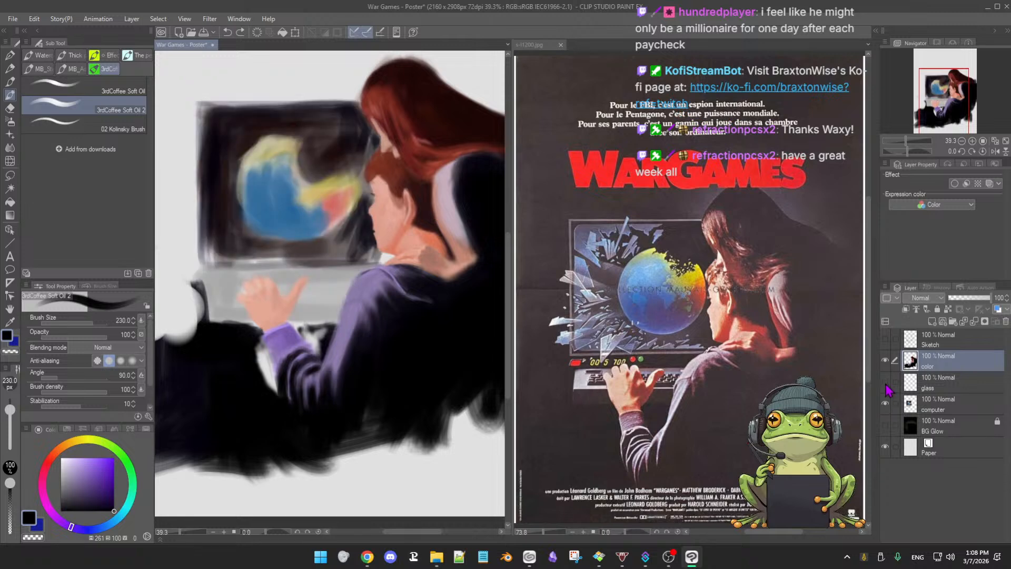
click(885, 426)
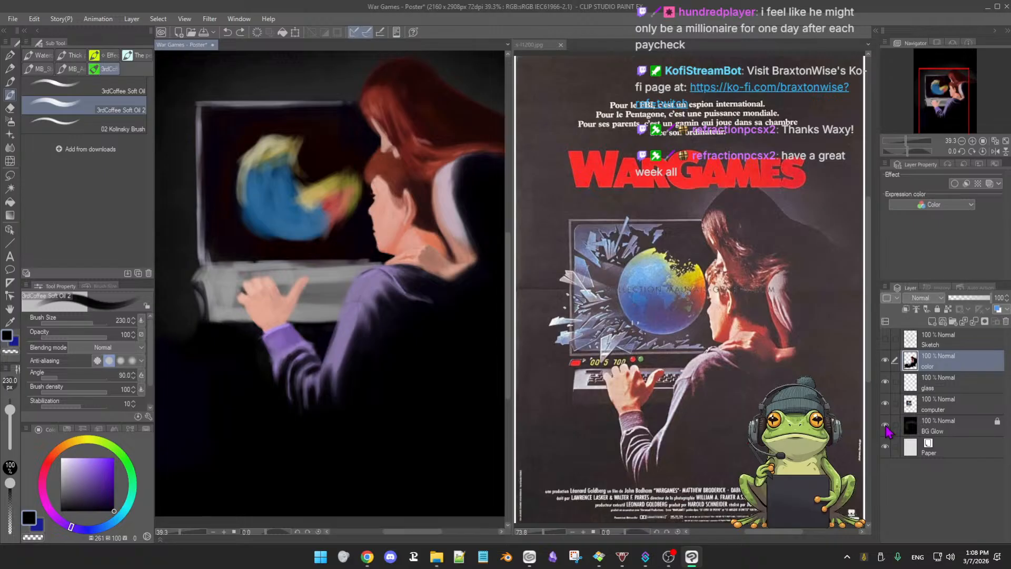
click(886, 426)
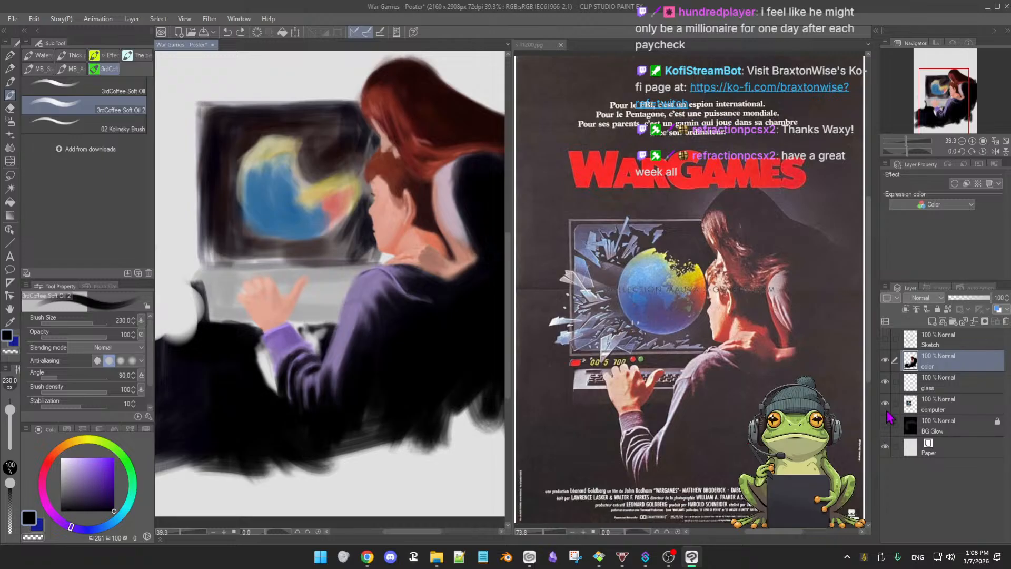
click(885, 404)
click(885, 405)
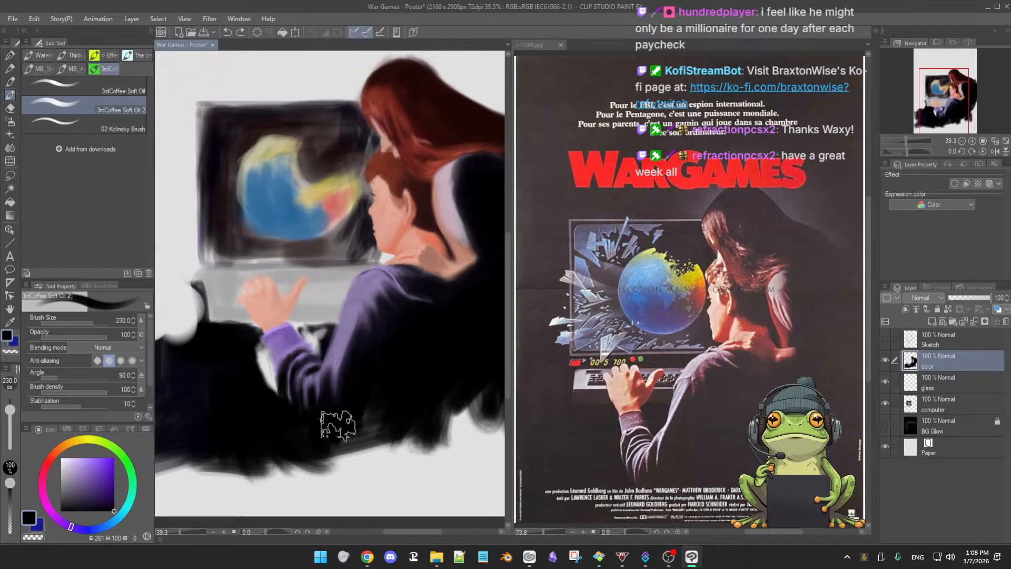
click(885, 361)
click(885, 362)
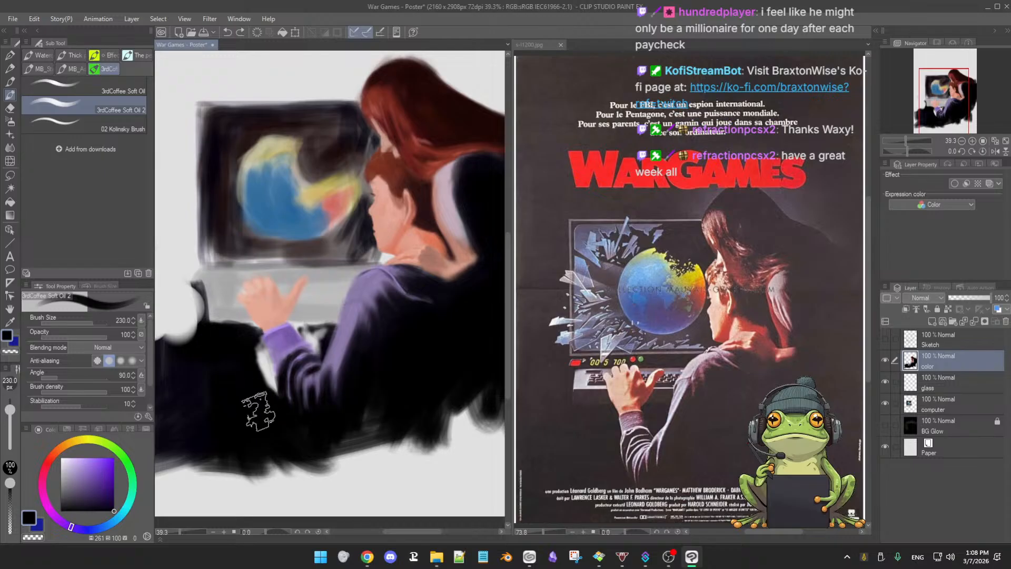
Reduce the 3rdCoffee Soft Oil 2 brush to about 110 and paint black over the light gap along the outer edge of the boy's sleeve
key([)
key([)
key([)
key([)
key([)
key([)
key([)
key([)
key([)
key([)
key([)
key([)
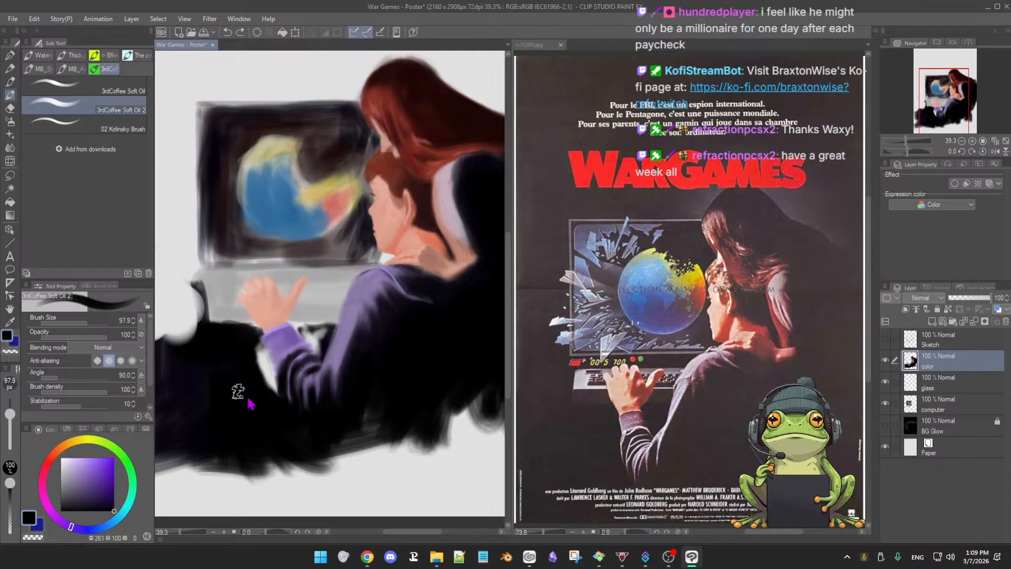
mouse_move(252, 359)
mouse_down()
mouse_move(261, 385)
mouse_move(268, 372)
mouse_move(270, 400)
mouse_up()
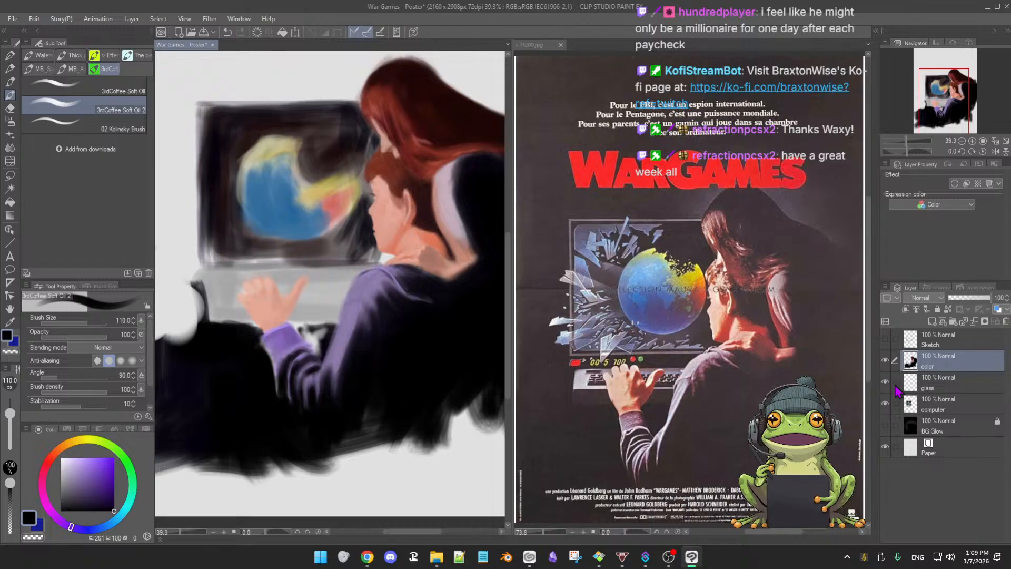
Toggle the color, computer and BG Glow layers to compare the painted shadows with and without the dark background
click(885, 361)
click(885, 360)
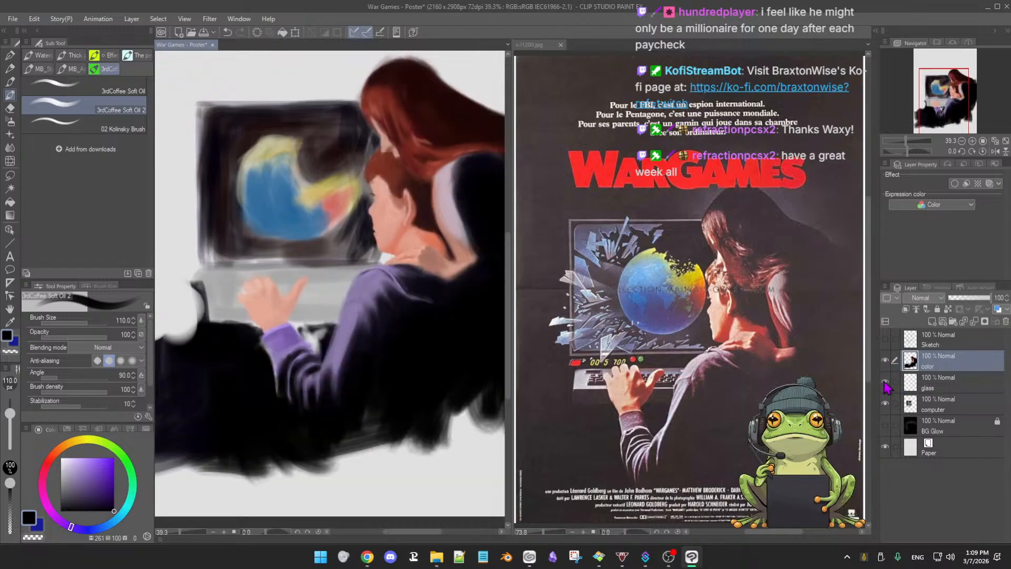
click(885, 404)
click(885, 403)
click(886, 403)
click(885, 403)
click(885, 425)
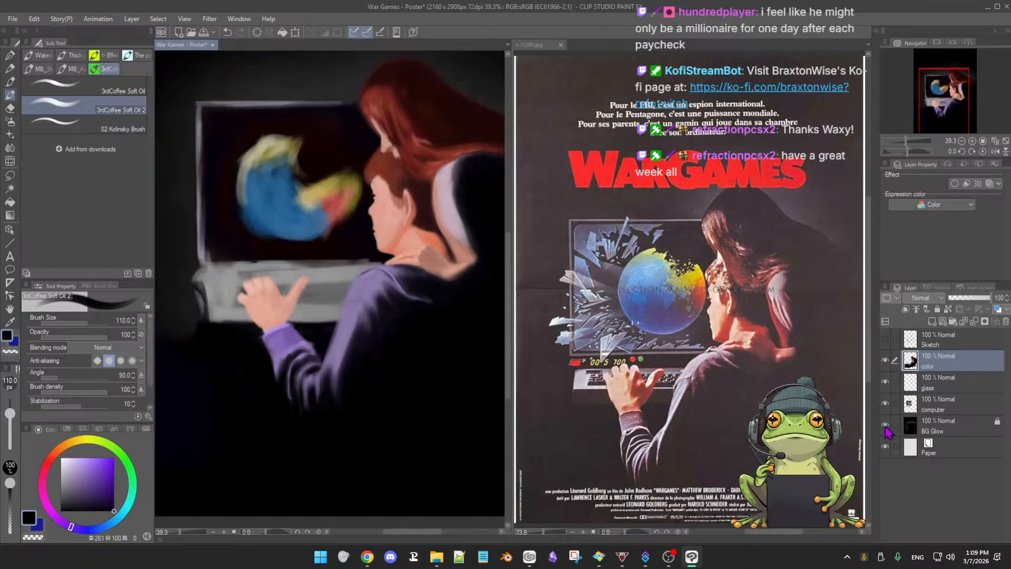
click(885, 425)
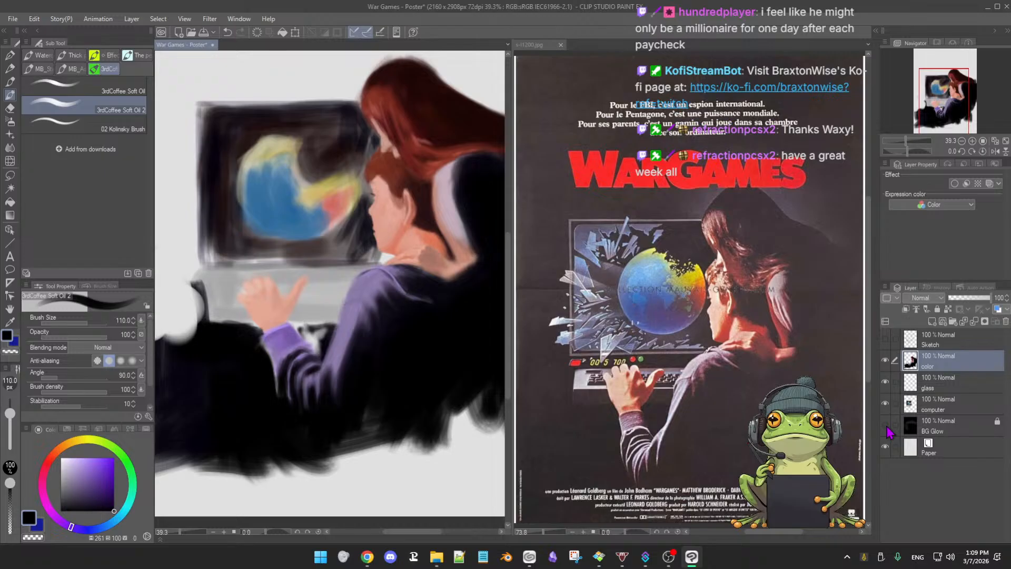
click(885, 426)
click(885, 426)
Hide the Paper layer and erase the ragged black paint at the left end of the color layer's shadow with the Hard eraser
click(885, 448)
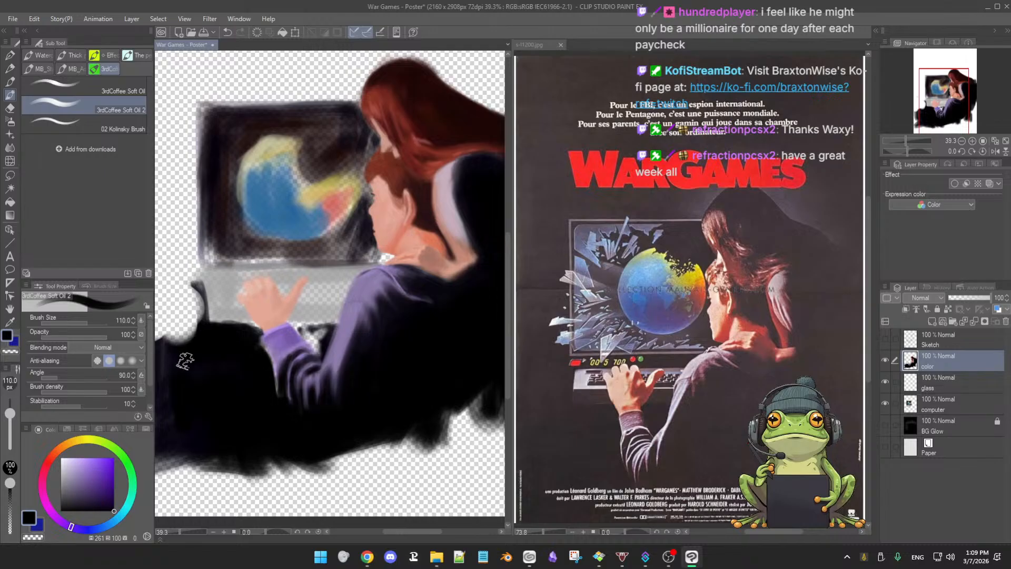
ctrl+alt+drag(240, 360, 246, 366)
mouse_move(319, 346)
ctrl+mouse_down()
mouse_move(350, 339)
mouse_move(315, 316)
ctrl+mouse_up()
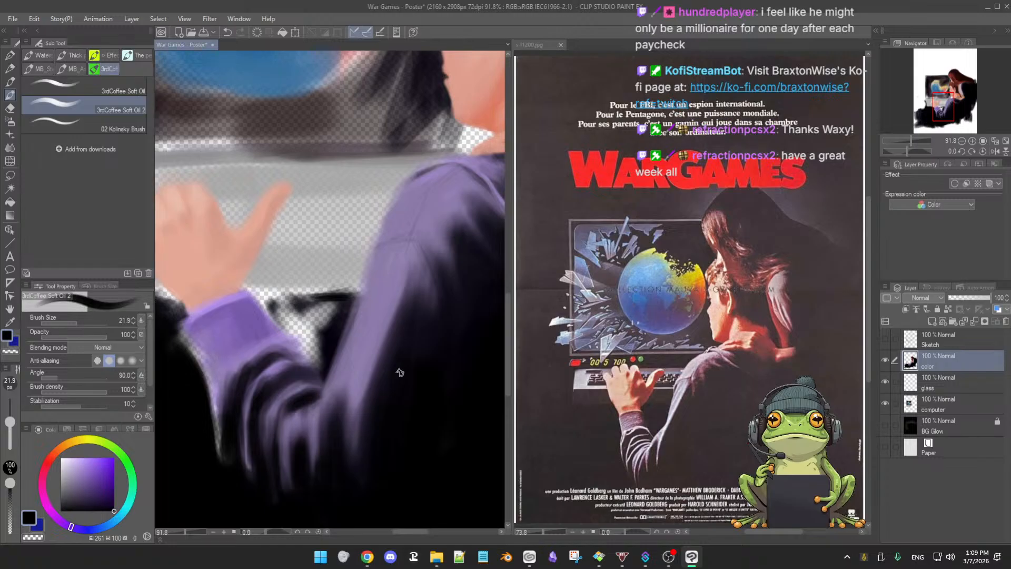
scroll(395, 374, down, 4)
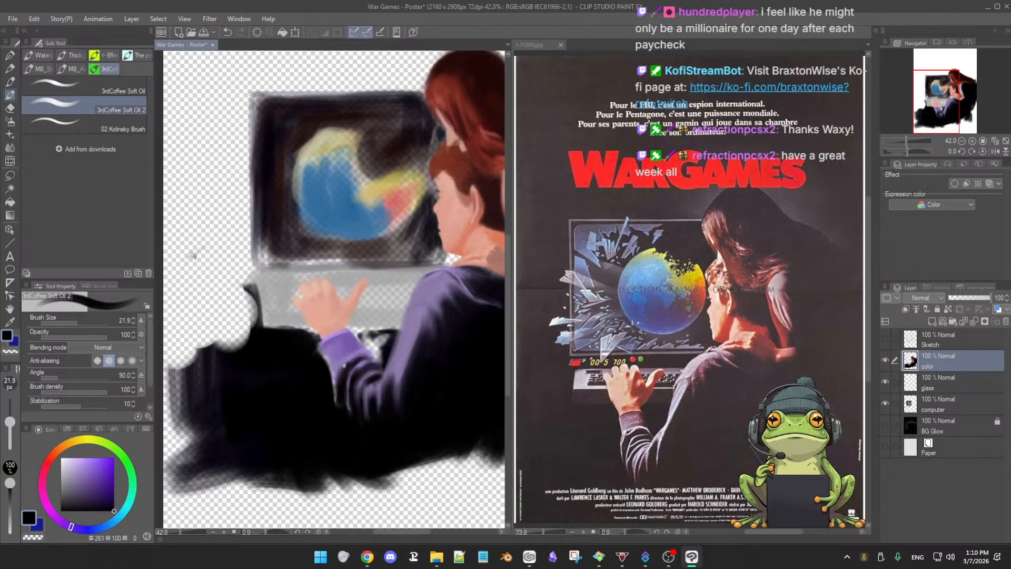
key(e)
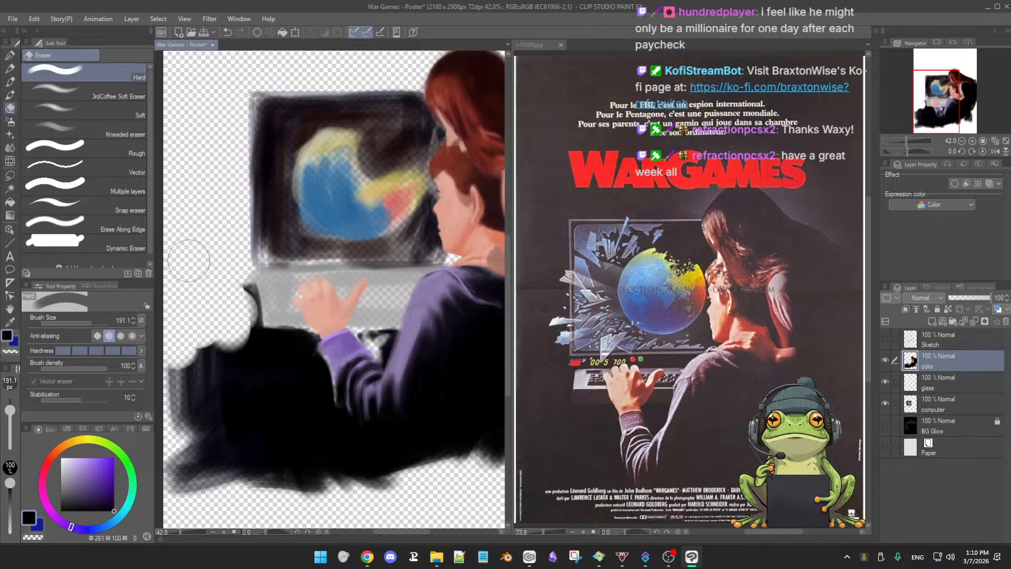
drag(183, 356, 183, 406)
drag(204, 328, 195, 416)
drag(196, 379, 196, 472)
drag(186, 398, 203, 481)
drag(198, 424, 221, 482)
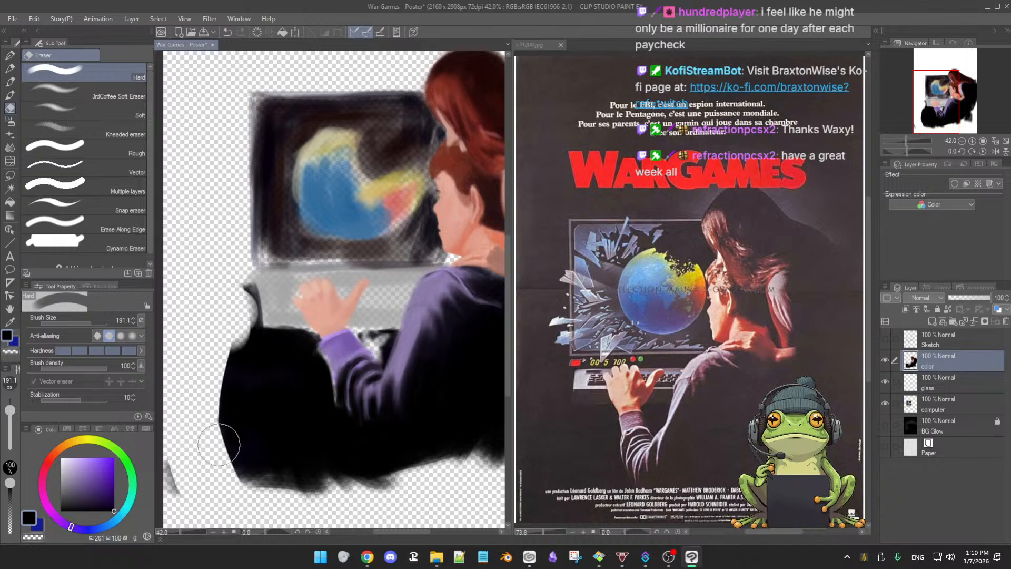
Erase the rough edges along the bottom and right side of the black shadow with the Hard eraser at about 191
mouse_move(219, 444)
mouse_down()
mouse_move(190, 463)
mouse_move(198, 481)
mouse_move(200, 400)
mouse_move(222, 443)
mouse_move(227, 485)
mouse_move(323, 496)
mouse_move(466, 475)
mouse_move(332, 473)
mouse_up()
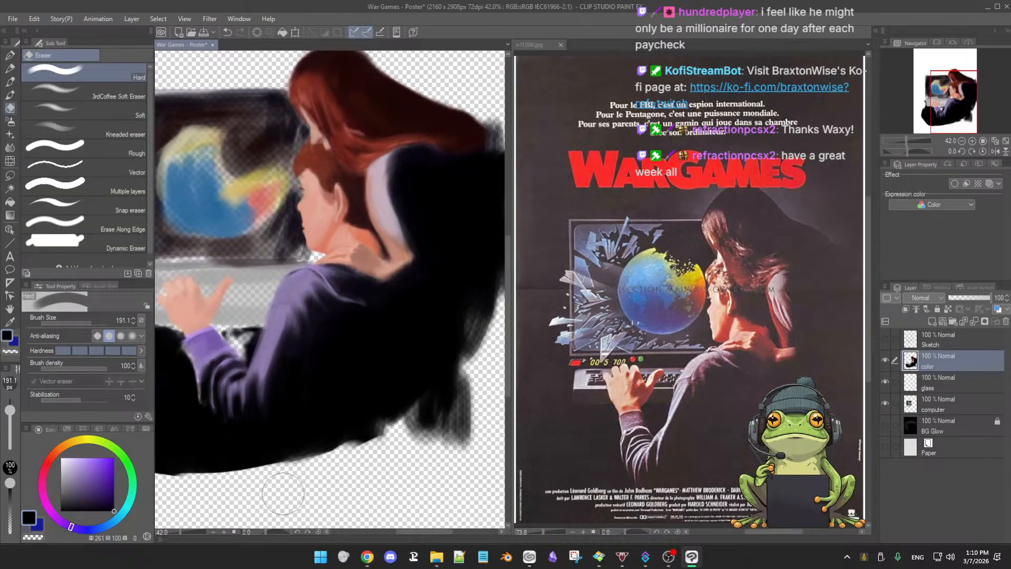
mouse_move(283, 493)
mouse_down()
mouse_move(410, 428)
mouse_move(432, 435)
mouse_move(485, 356)
mouse_move(446, 449)
mouse_move(487, 316)
mouse_move(431, 446)
mouse_move(484, 338)
mouse_move(411, 450)
mouse_move(493, 313)
mouse_move(410, 435)
mouse_up()
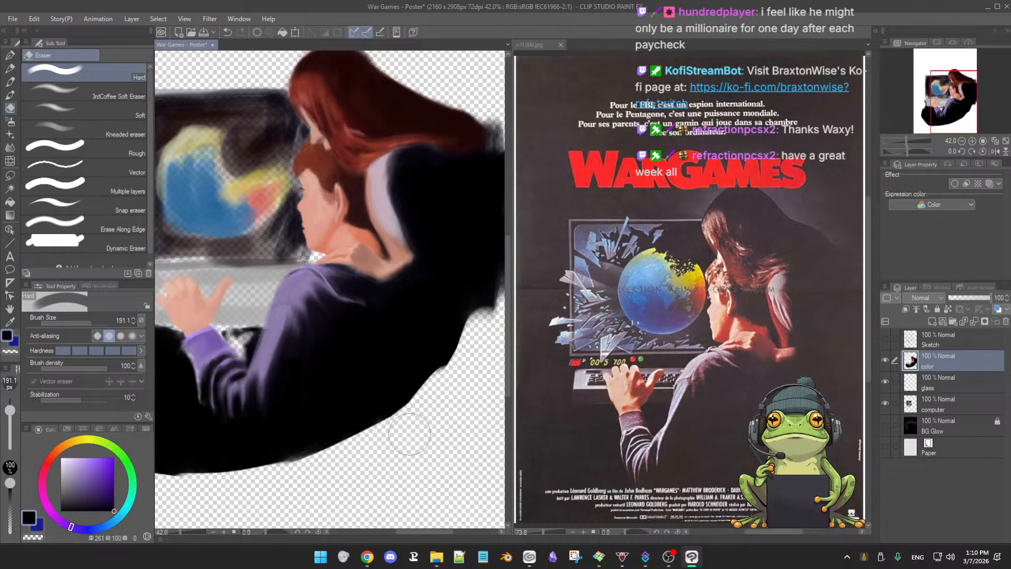
key(b)
scroll(296, 327, down, 2)
drag(452, 288, 460, 356)
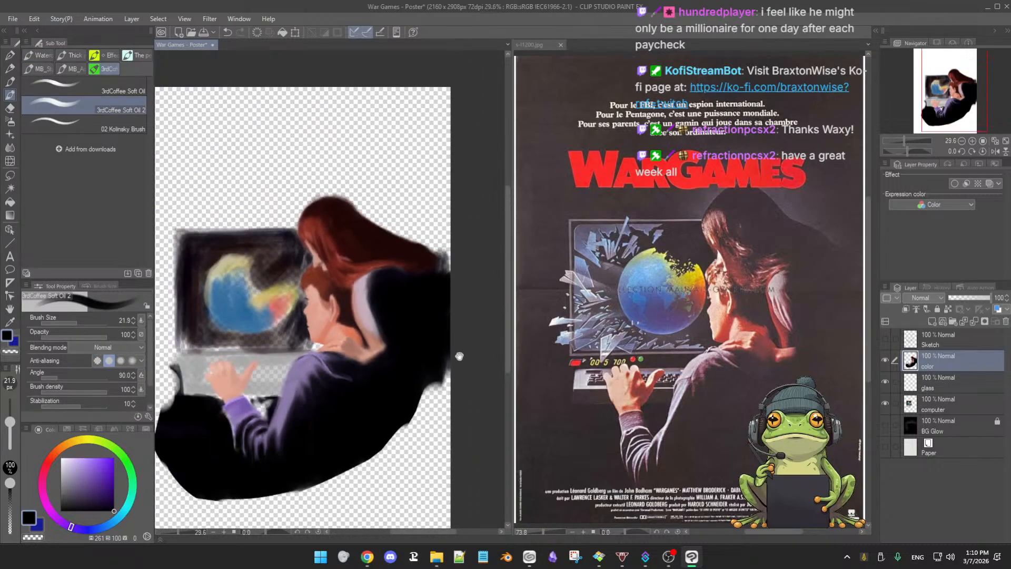
key(e)
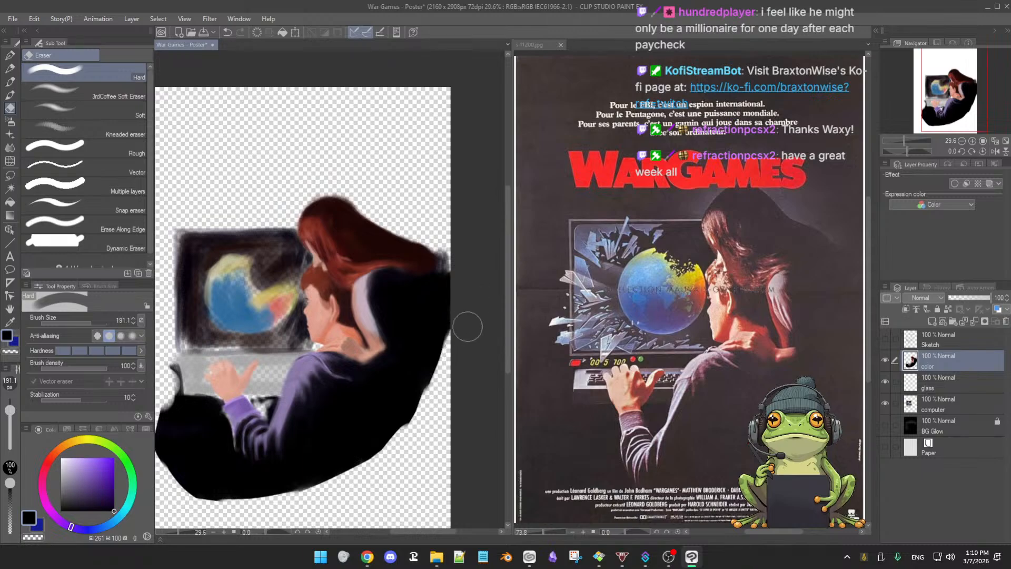
key(b)
drag(467, 326, 542, 290)
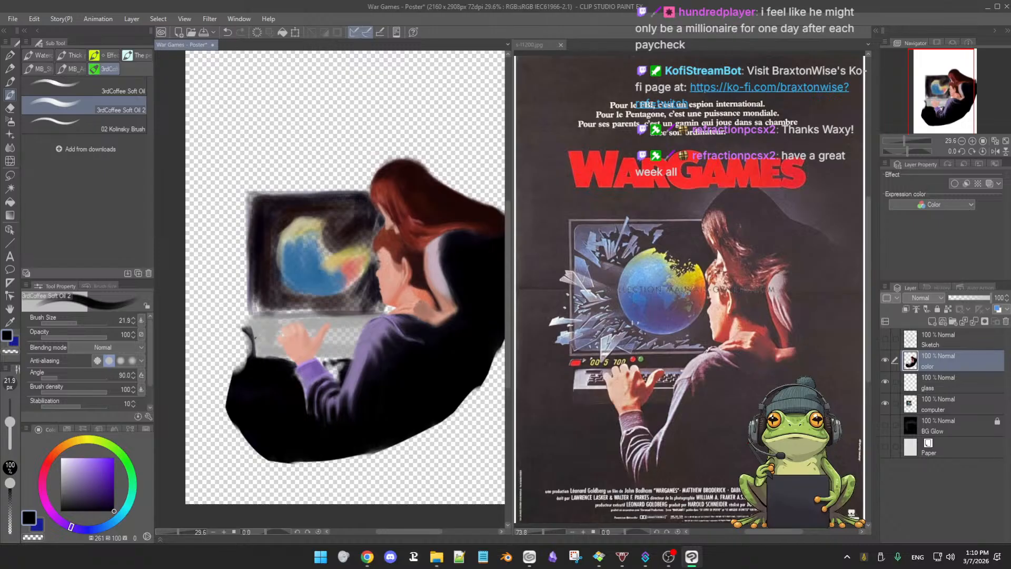
Erase the black spike beside the keyboard's left end and toggle the BG Glow layer to check the shadow against it
key(e)
mouse_move(236, 319)
mouse_down()
mouse_move(254, 343)
mouse_move(213, 359)
mouse_move(246, 337)
mouse_move(245, 350)
mouse_move(263, 347)
mouse_move(218, 376)
mouse_up()
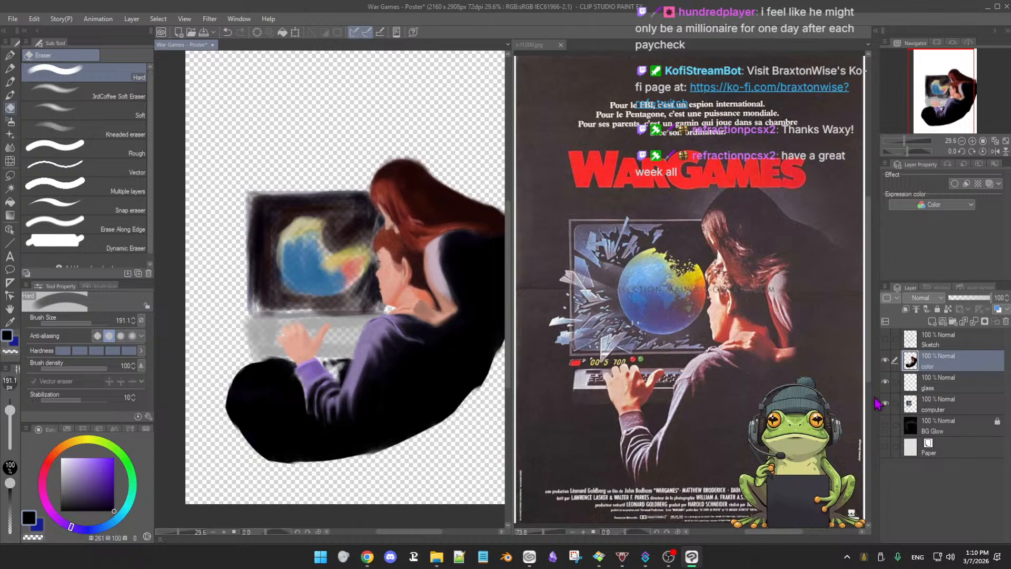
key(b)
click(885, 425)
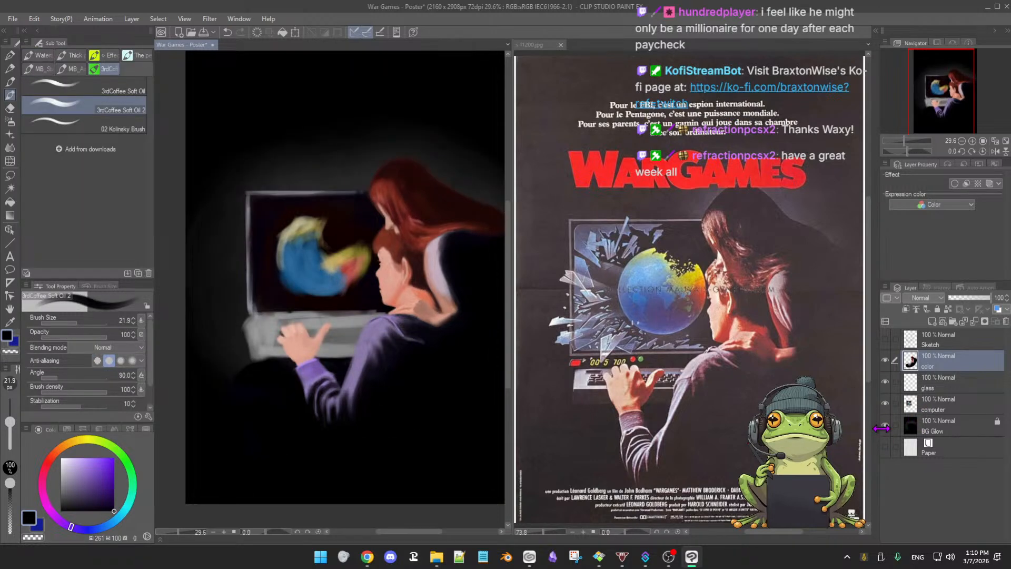
click(886, 426)
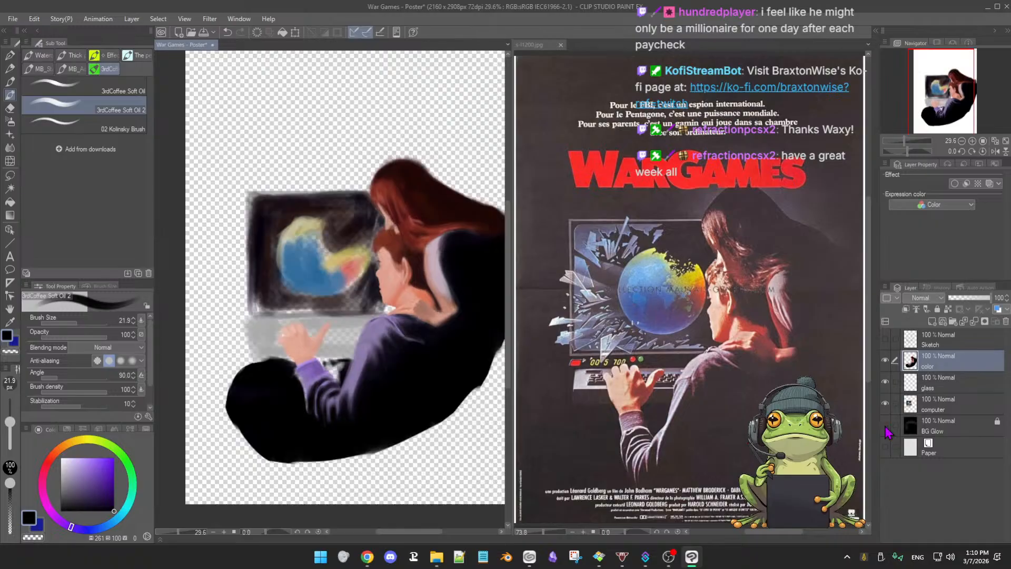
Trim the black shadow closer to the boy's sleeve and lower back with the Hard eraser, and make the BG Glow layer visible
key(e)
mouse_move(225, 371)
mouse_down()
mouse_move(226, 411)
mouse_move(226, 379)
mouse_move(244, 424)
mouse_move(234, 367)
mouse_move(254, 429)
mouse_up()
drag(231, 367, 252, 452)
mouse_move(245, 379)
mouse_down()
mouse_move(270, 418)
mouse_move(261, 388)
mouse_move(273, 459)
mouse_move(263, 422)
mouse_move(273, 407)
mouse_move(284, 445)
mouse_move(333, 468)
mouse_move(313, 456)
mouse_move(419, 450)
mouse_up()
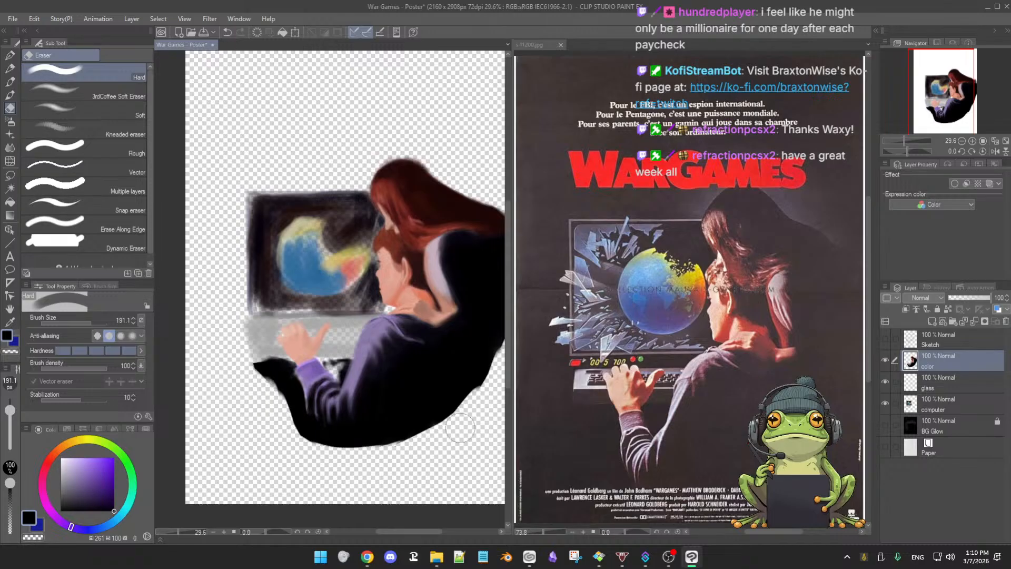
key(b)
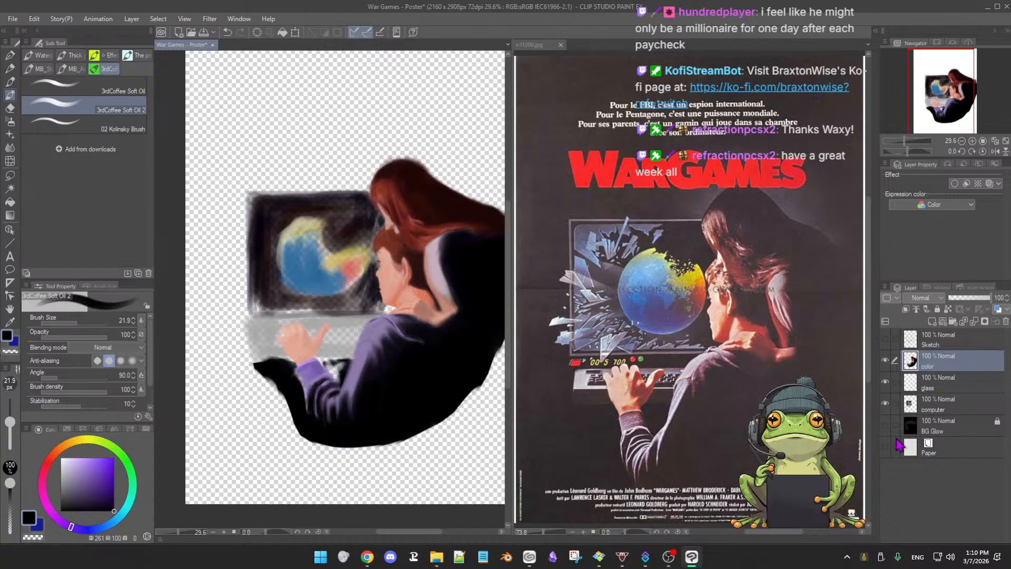
click(885, 426)
click(886, 426)
click(886, 426)
Compare the artwork with and without the color layer, and darken the gap between the boy's cuff and upper arm with a 33.8 brush
scroll(361, 372, up, 5)
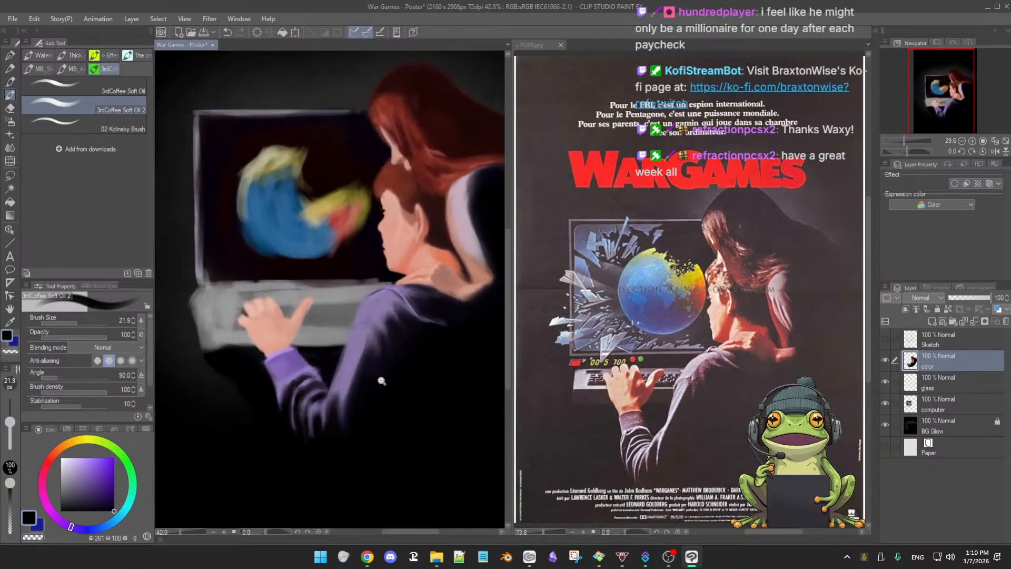
drag(342, 399, 337, 370)
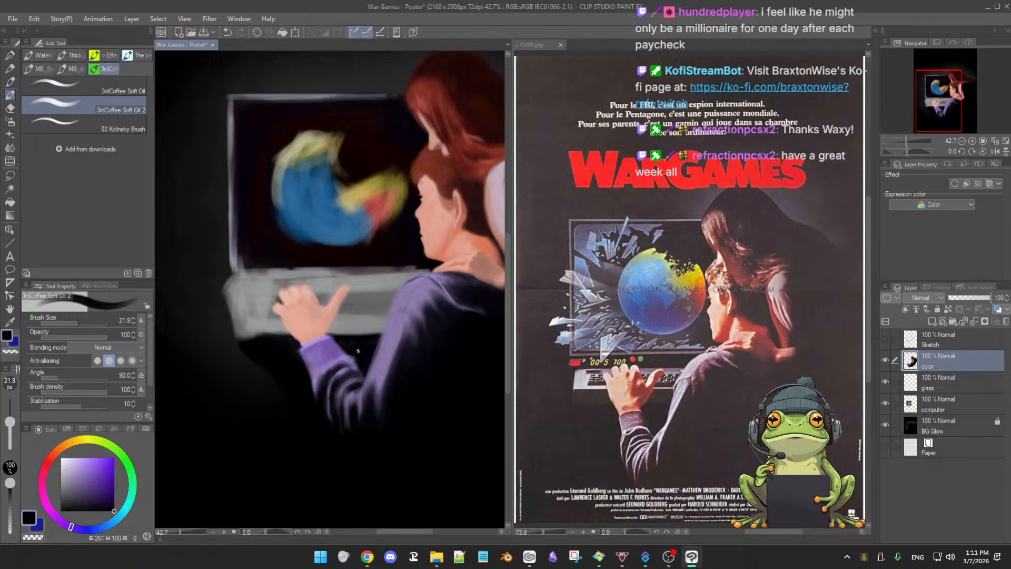
click(885, 360)
click(885, 360)
drag(425, 388, 443, 384)
drag(397, 390, 492, 402)
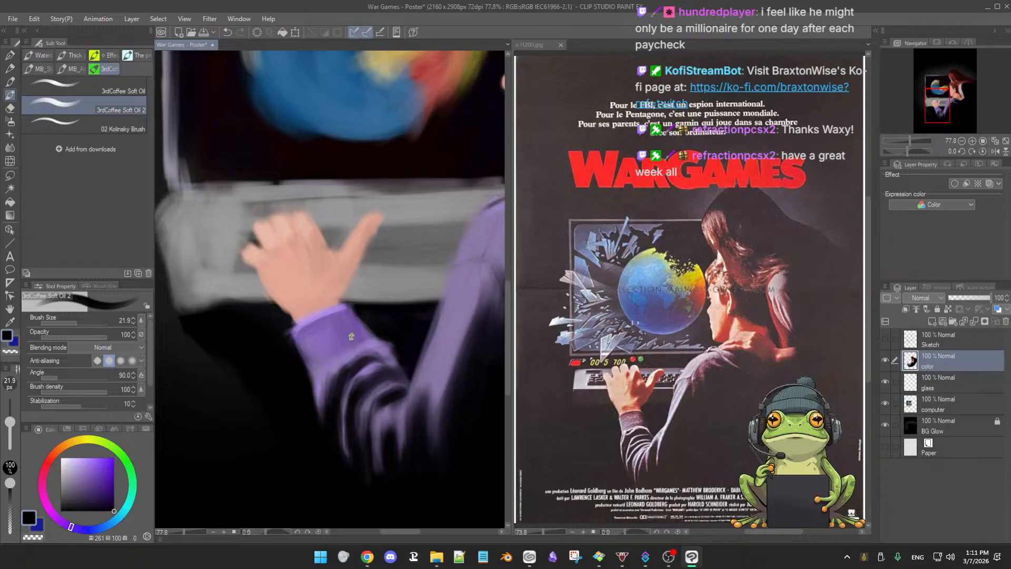
drag(351, 336, 381, 340)
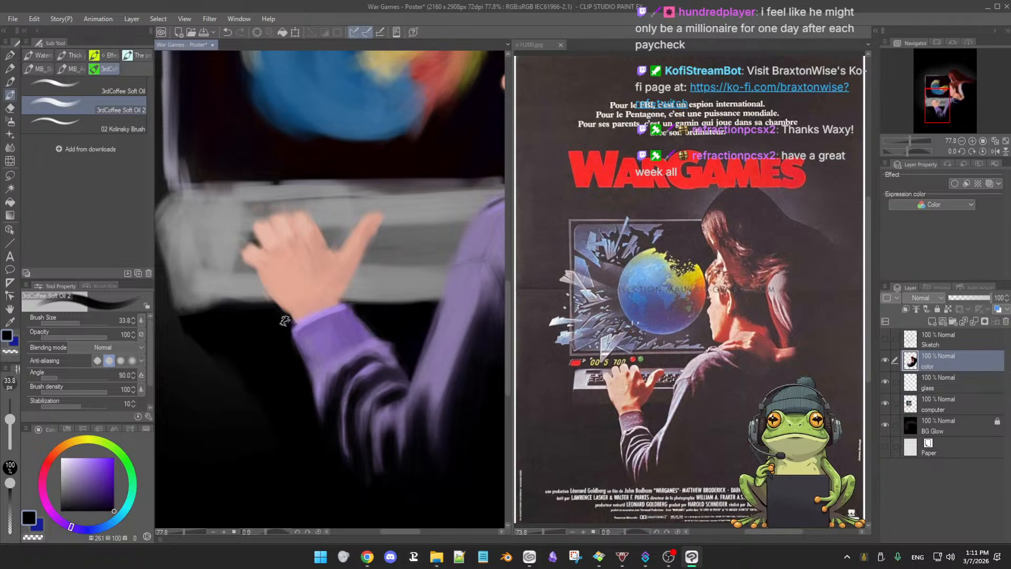
Switch the eraser to 3rdCoffee Soft Eraser and reduce its size to about 22
key(e)
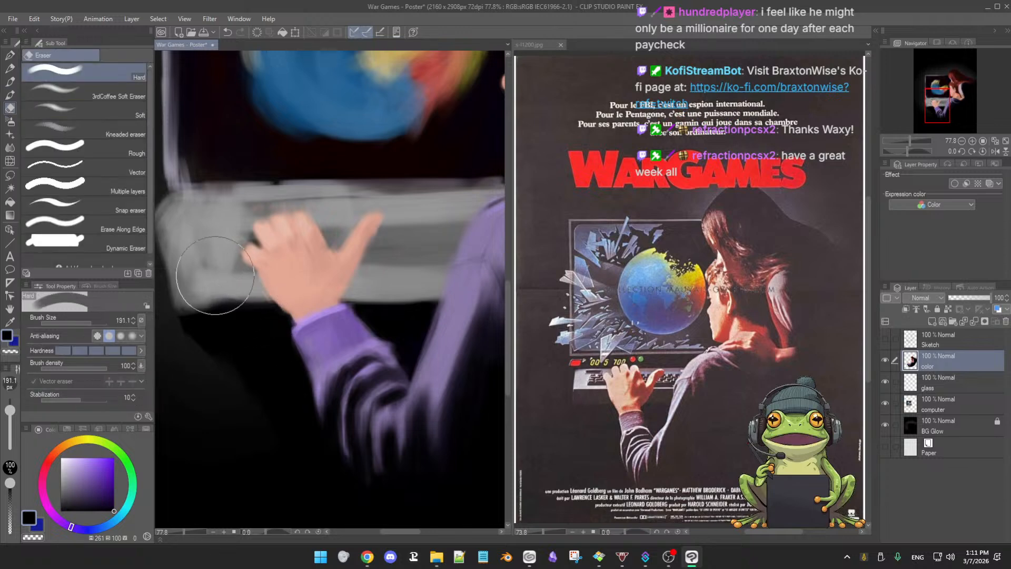
click(66, 97)
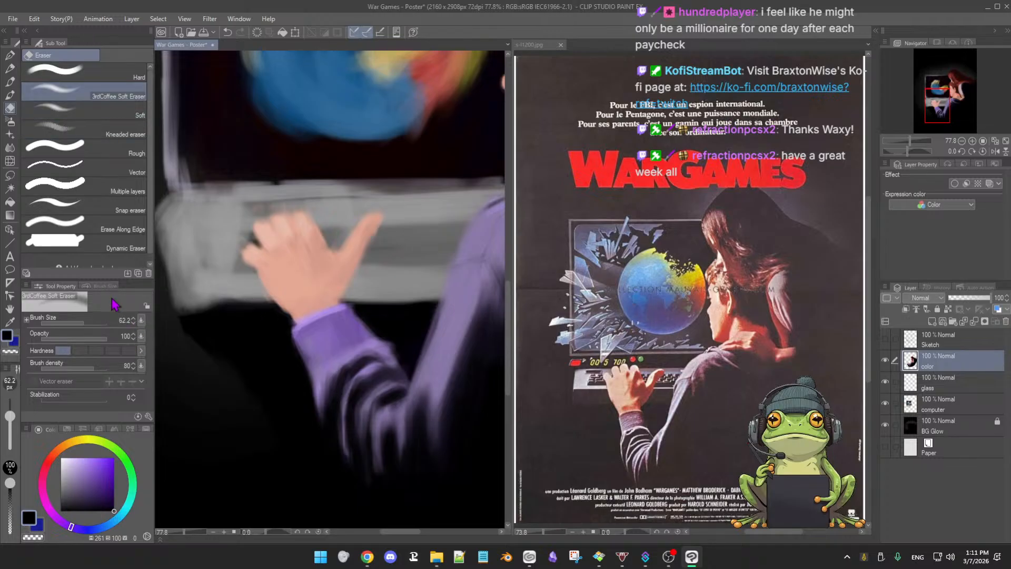
drag(9, 418, 11, 428)
key(b)
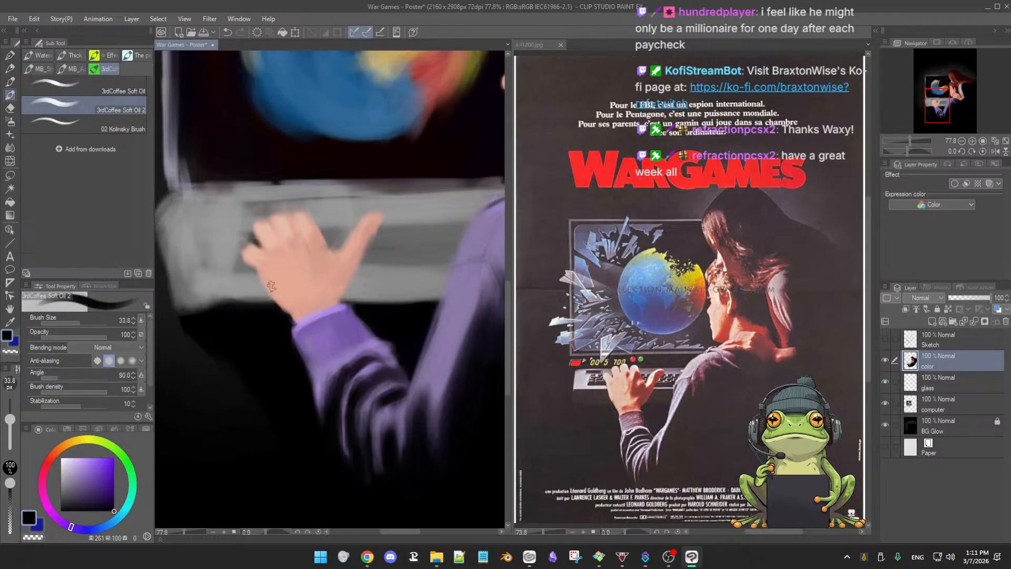
Touch up the edges of the boy's wrist and hand against the keyboard and dark background using the black brush and soft eraser
drag(275, 298, 289, 313)
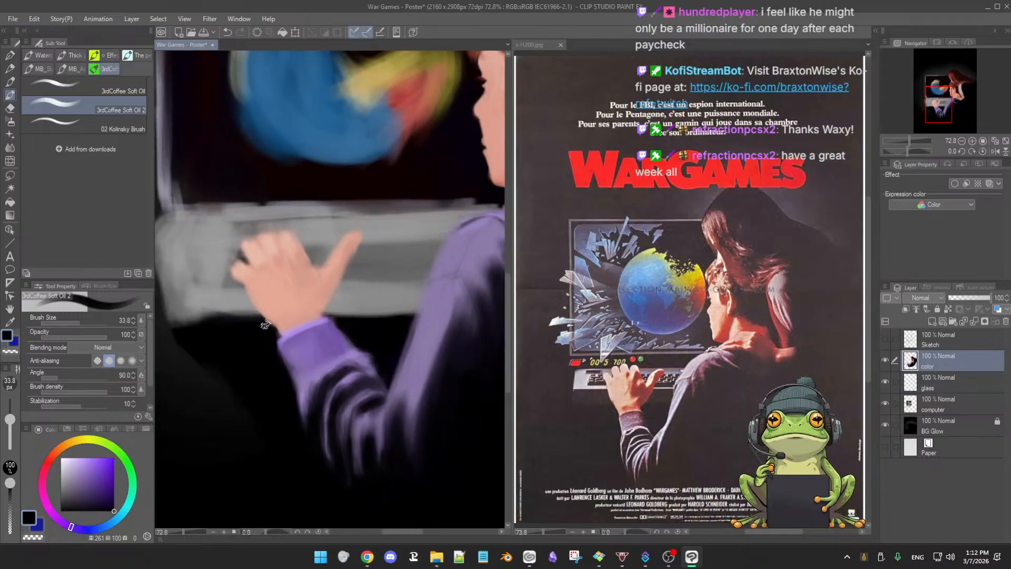
key(e)
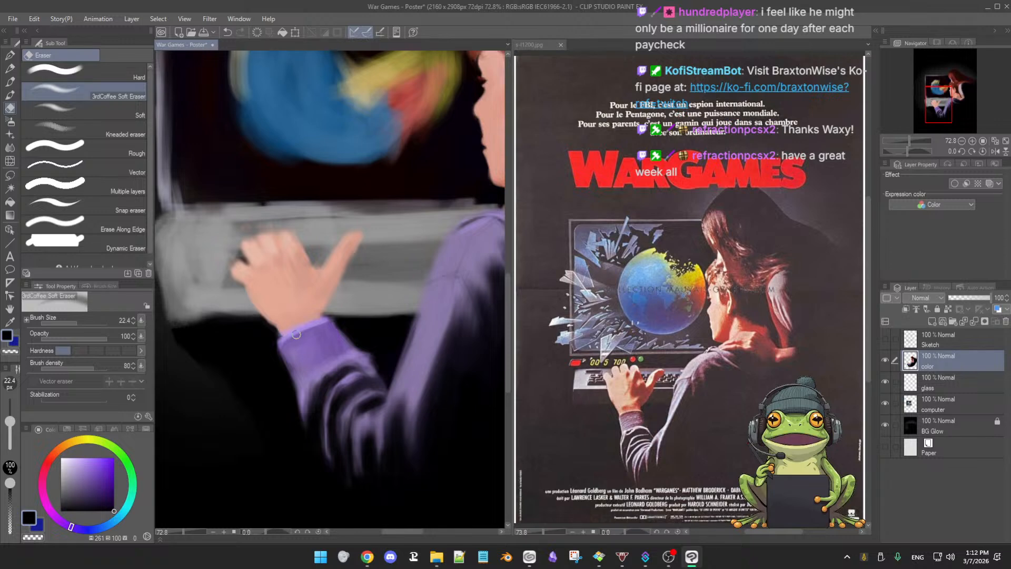
key(b)
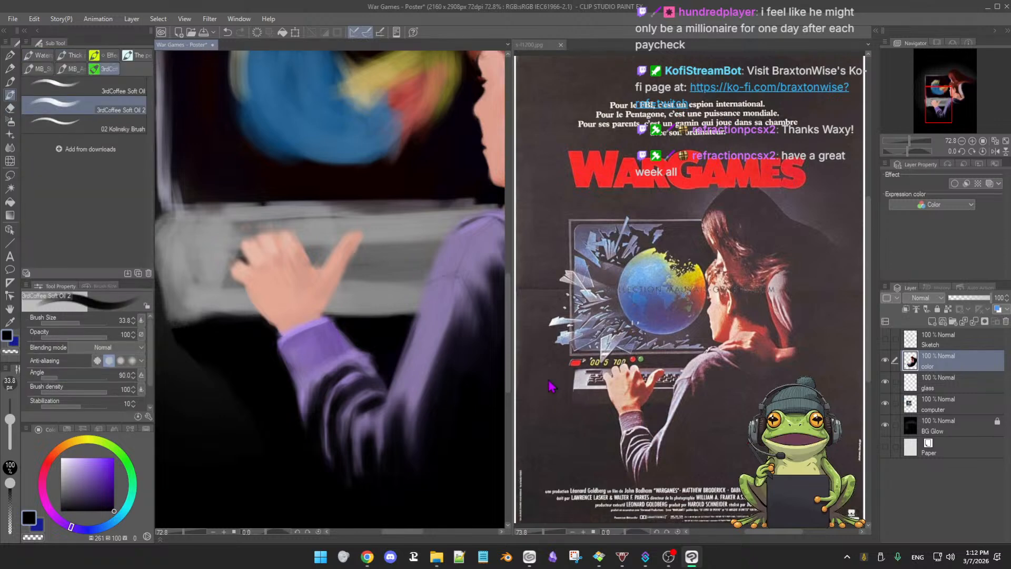
key(ctrl+z)
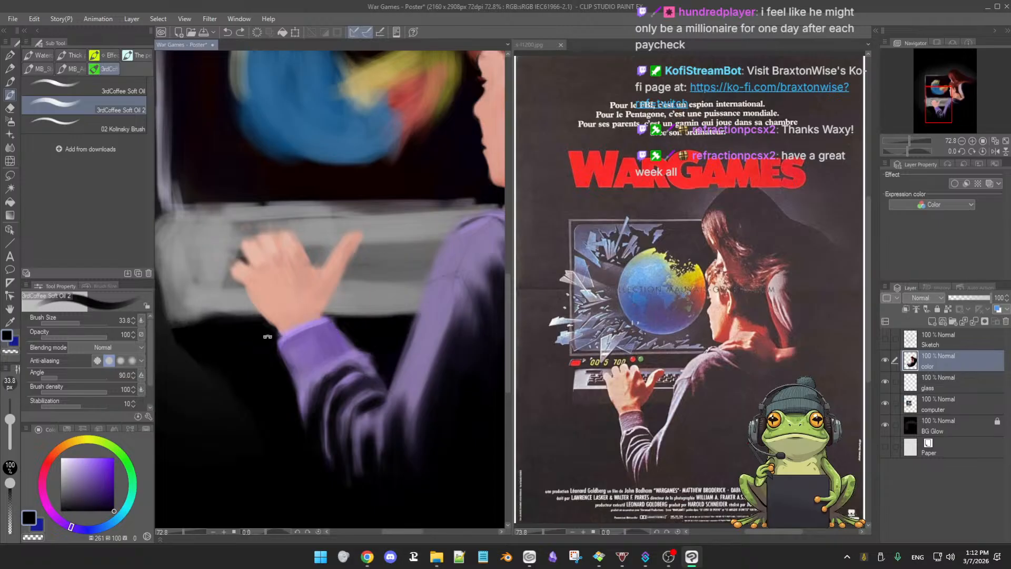
drag(290, 353, 339, 408)
key(e)
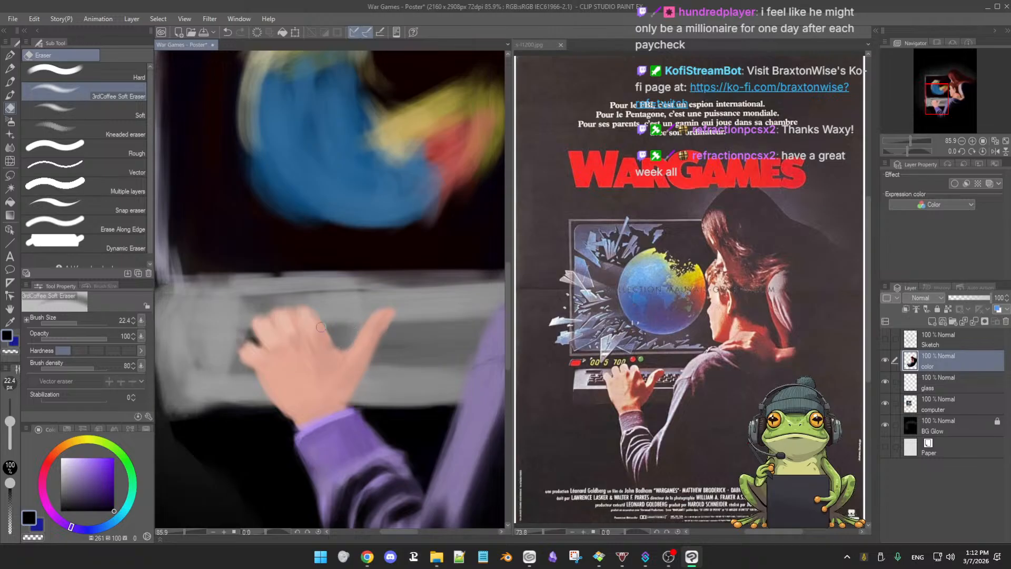
key(b)
mouse_move(338, 346)
mouse_down()
mouse_move(344, 329)
mouse_move(335, 342)
mouse_up()
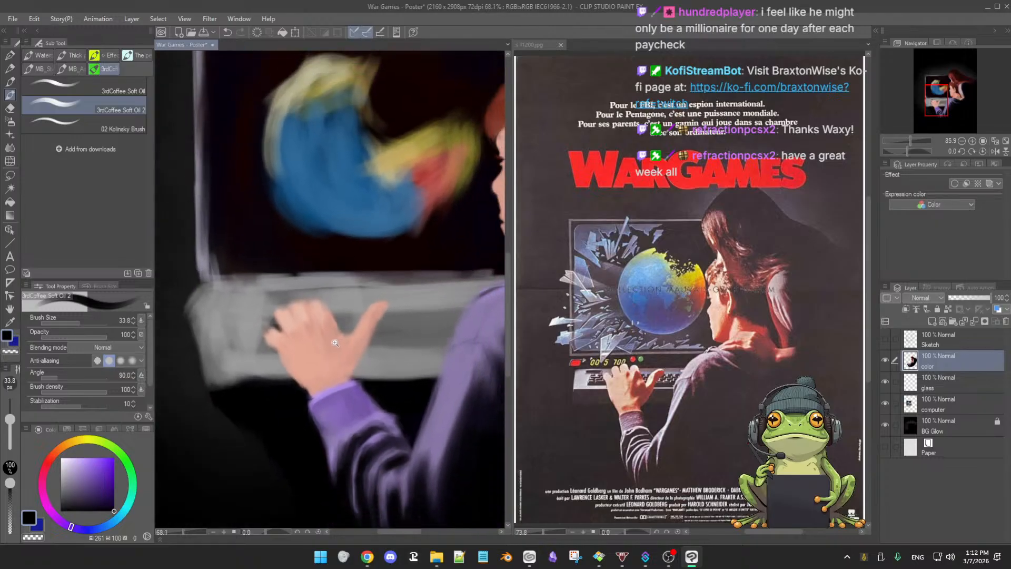
drag(408, 324, 341, 365)
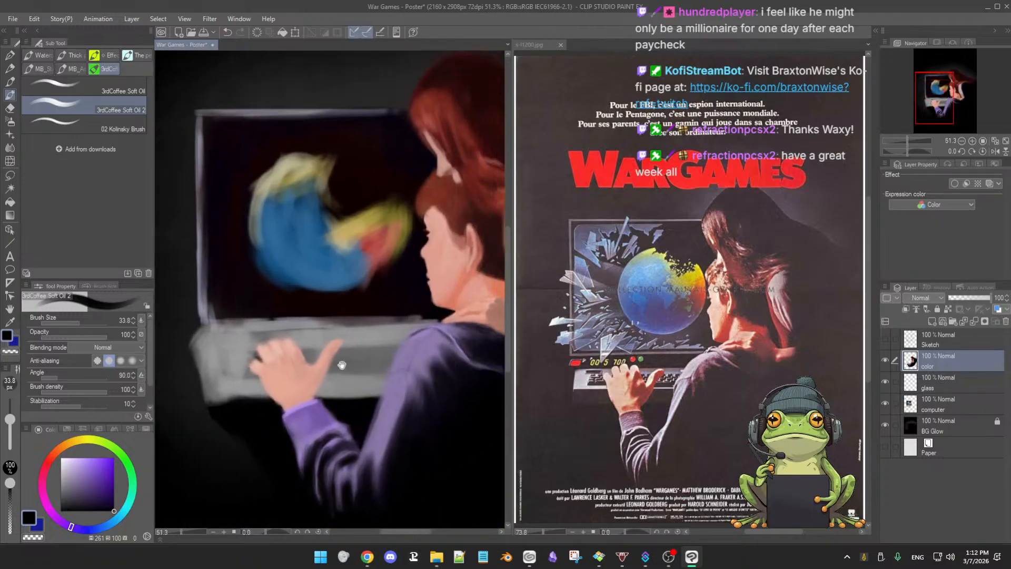
Enable pen pressure as an input affecting the opacity of the 3rdCoffee Soft Oil 2 brush
click(141, 334)
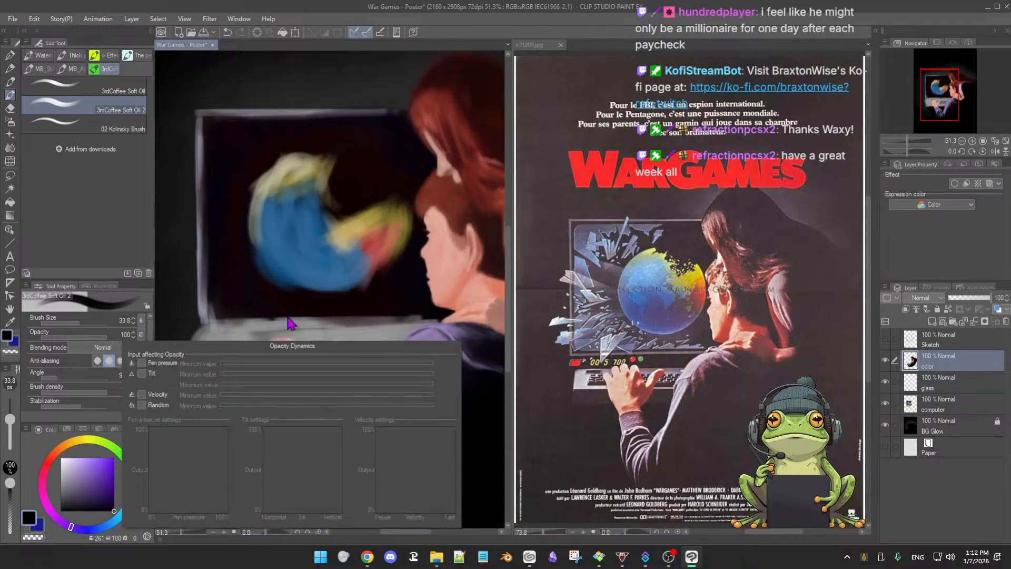
click(141, 362)
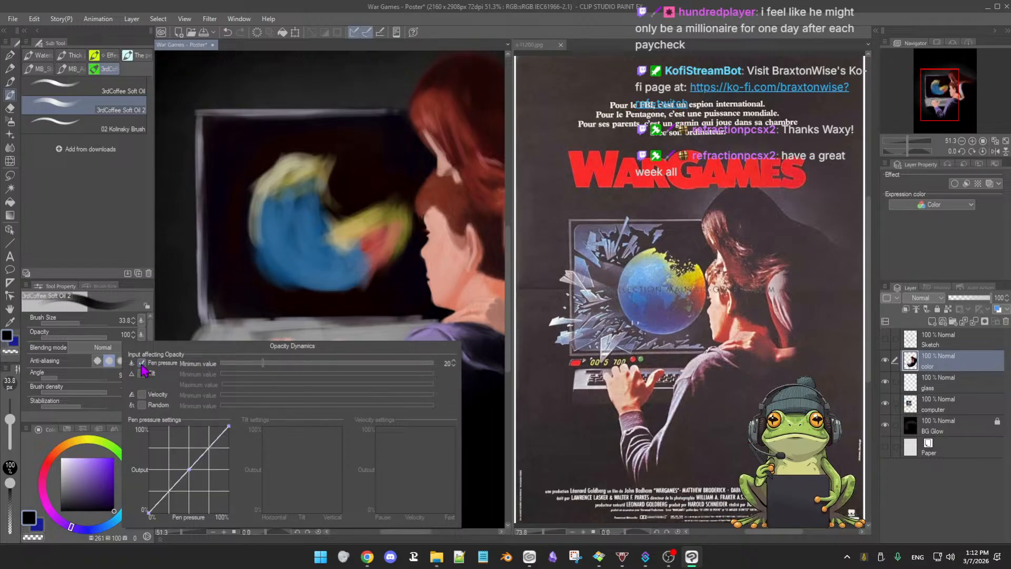
click(173, 318)
Toggle the color layer's visibility to examine the edges around the boy's face and chin against the layers beneath
drag(399, 323, 404, 363)
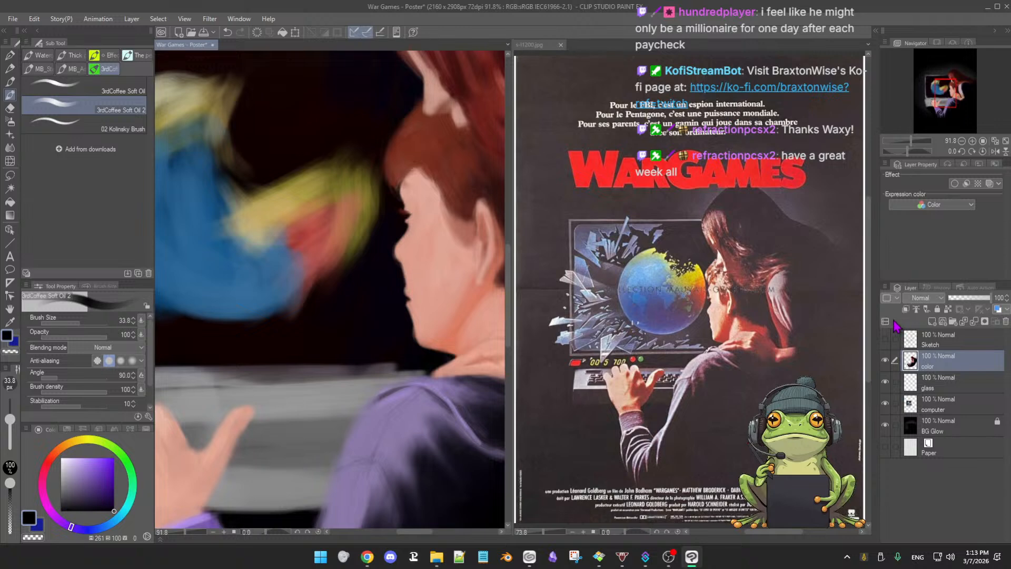
click(885, 361)
click(885, 360)
click(885, 361)
click(885, 361)
Sample the skin tone beneath the boy's jaw and touch up the chin edge with the brush reduced to about 13
key(e)
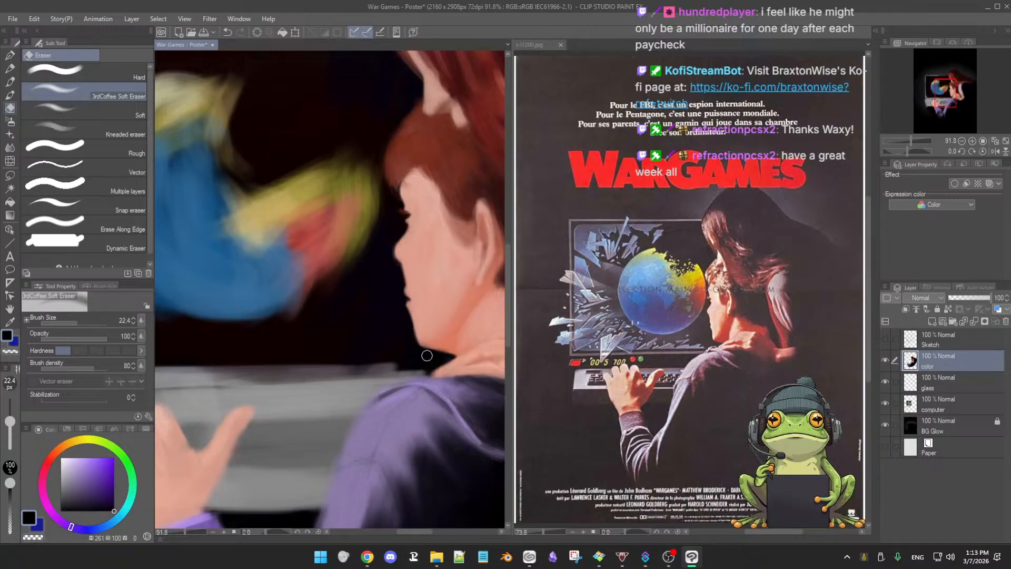
key(b)
alt+click(445, 339)
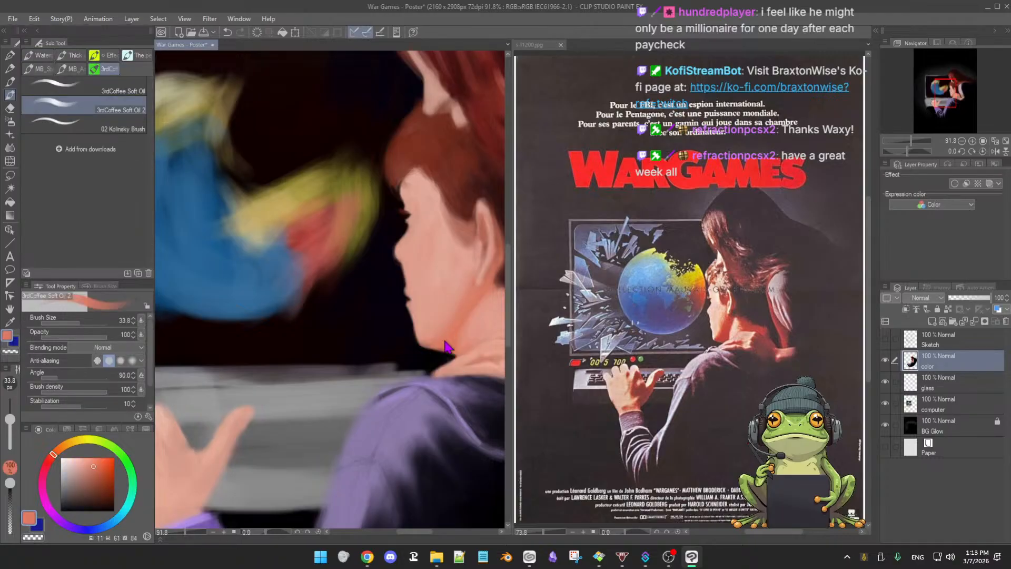
drag(442, 337, 440, 340)
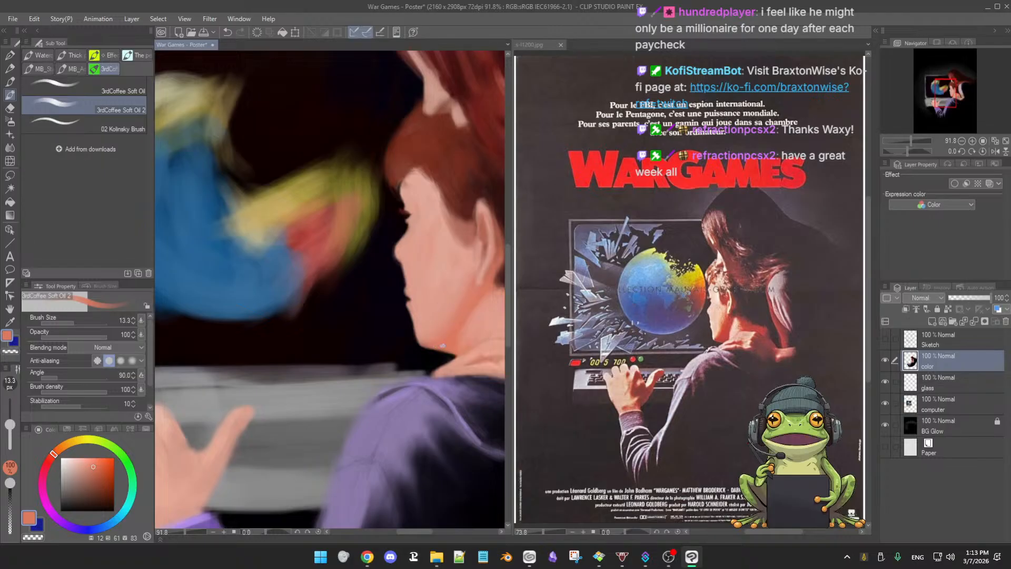
Sample the skin tone above the boy's chin and refine the chin with the brush reduced to about 7
drag(451, 359, 463, 337)
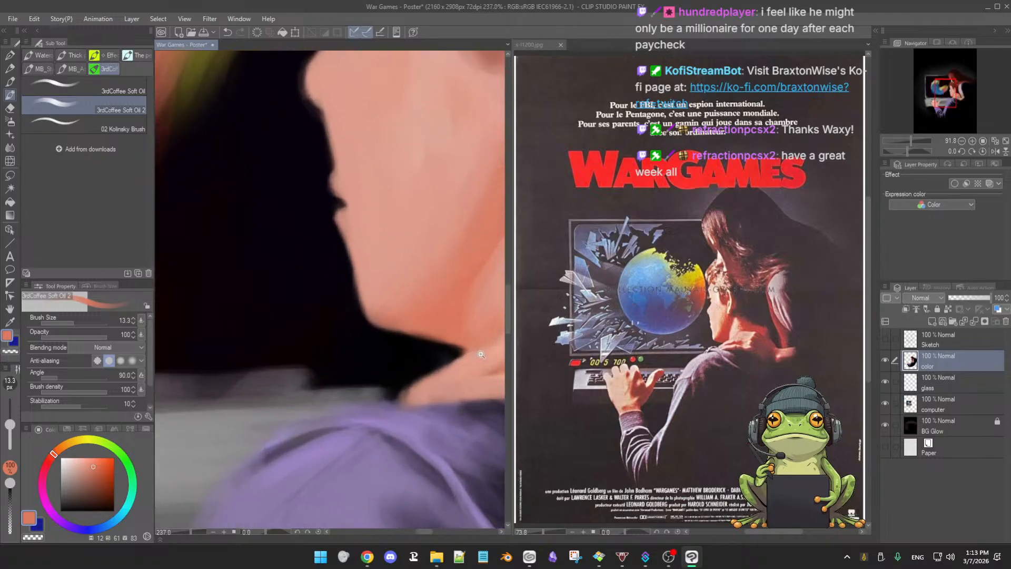
alt+click(401, 304)
key([)
key([)
key([)
key([)
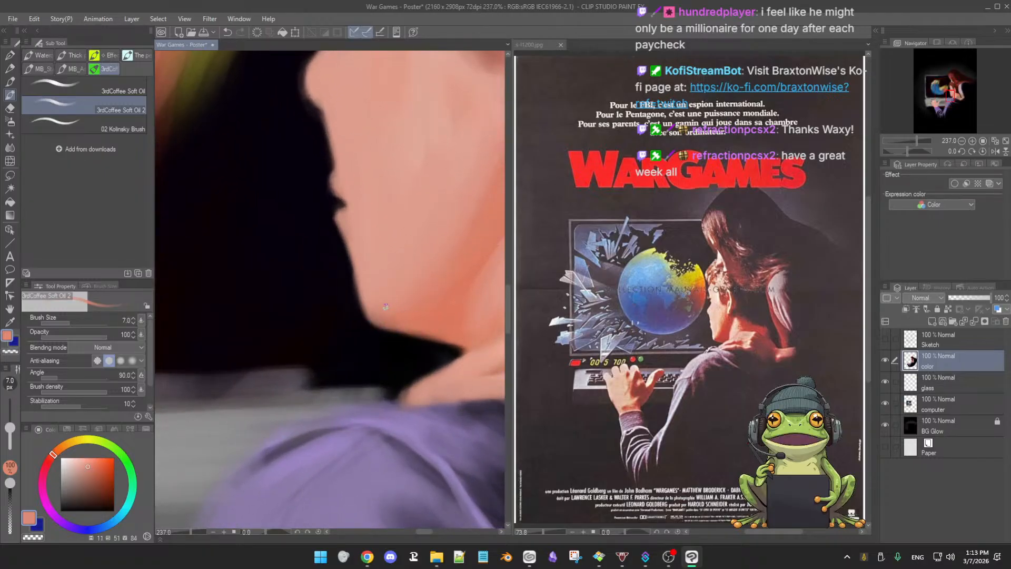
Blend the boy's chin and lower cheek with sampled lighter skin tones, enlarging the brush to about 16
alt+click(383, 302)
key(])
key(])
key(])
key(])
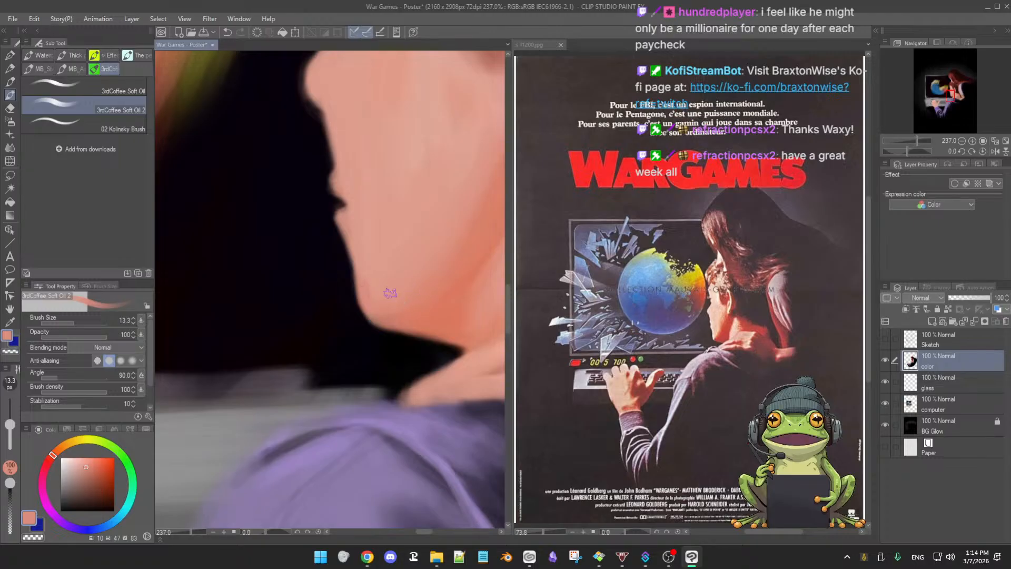
alt+click(378, 290)
drag(369, 279, 379, 284)
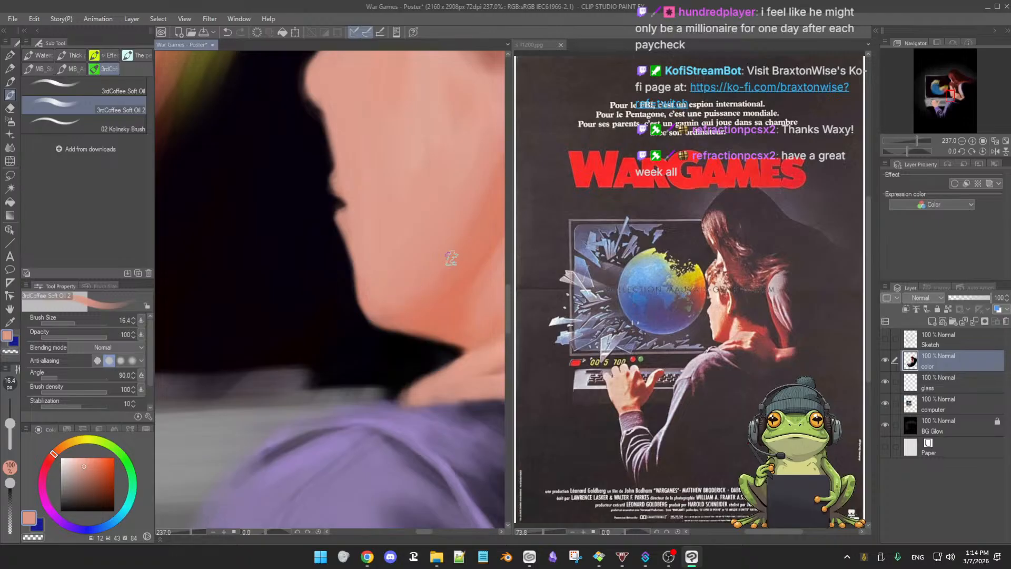
Sample the warmer skin tone along the boy's jaw and soften the jawline transition with the brush at about 16.5
scroll(447, 267, down, 1)
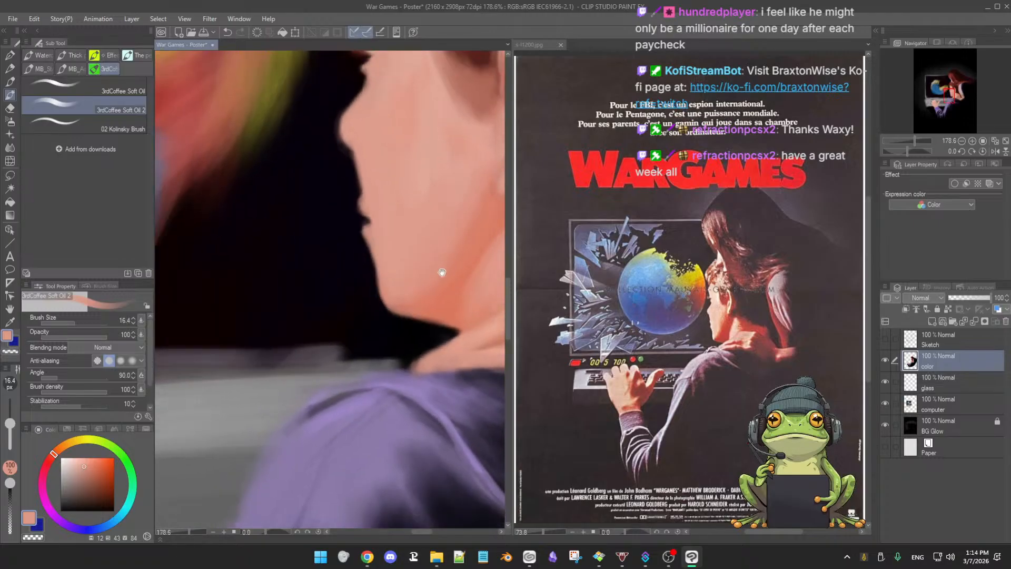
drag(442, 272, 421, 278)
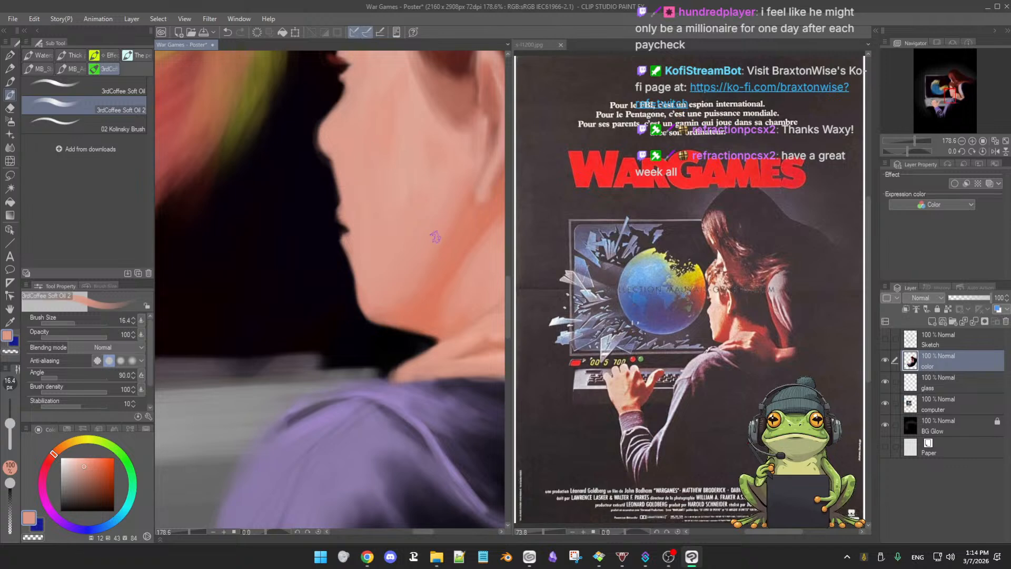
scroll(465, 274, up, 1)
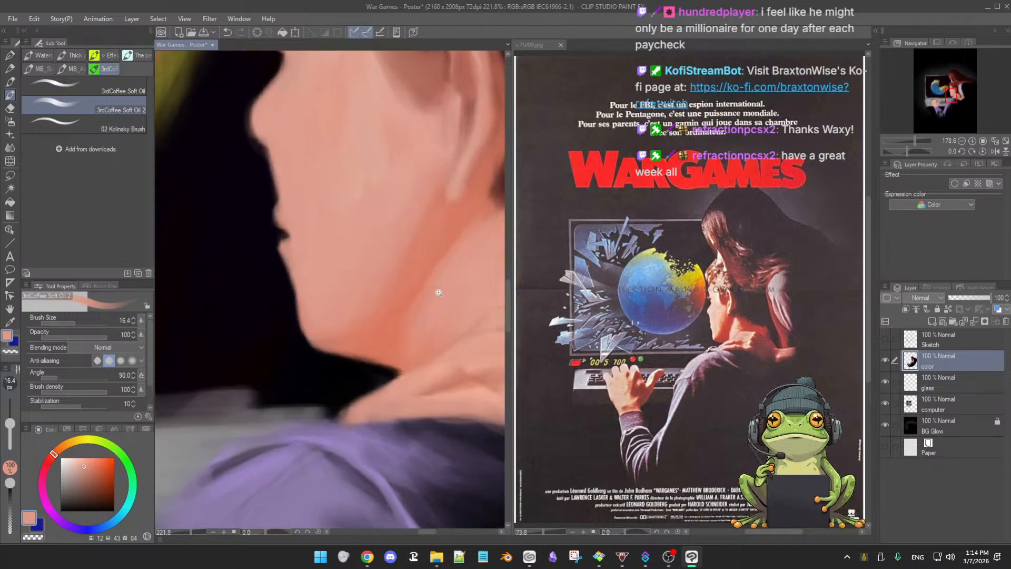
alt+click(407, 251)
key([)
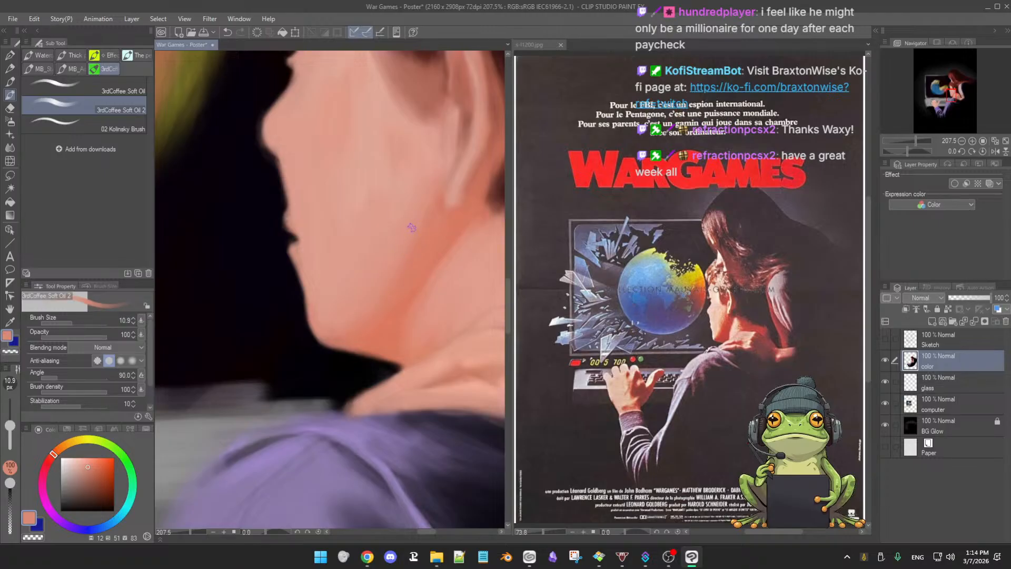
key(bracketright)
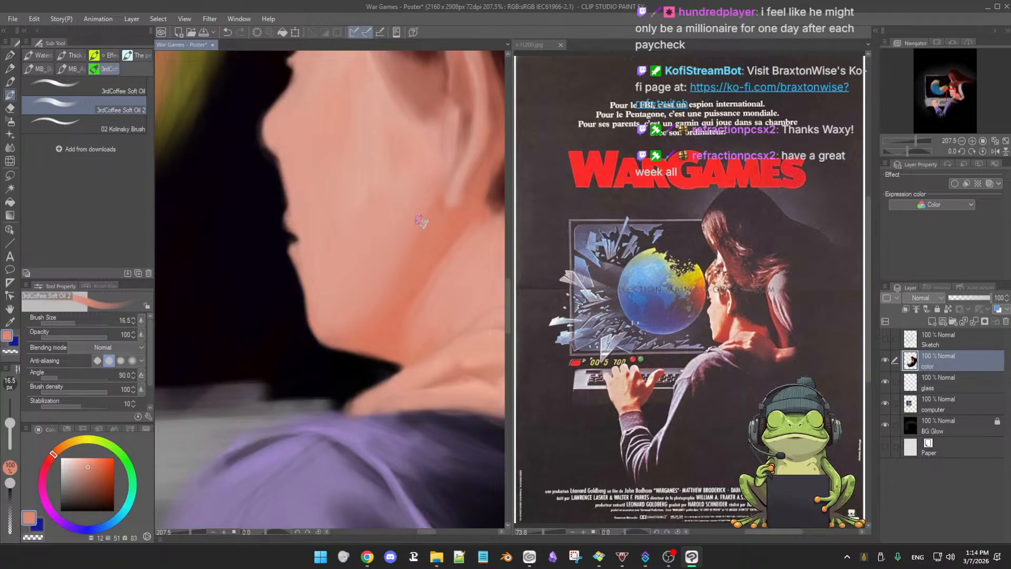
drag(411, 295, 390, 310)
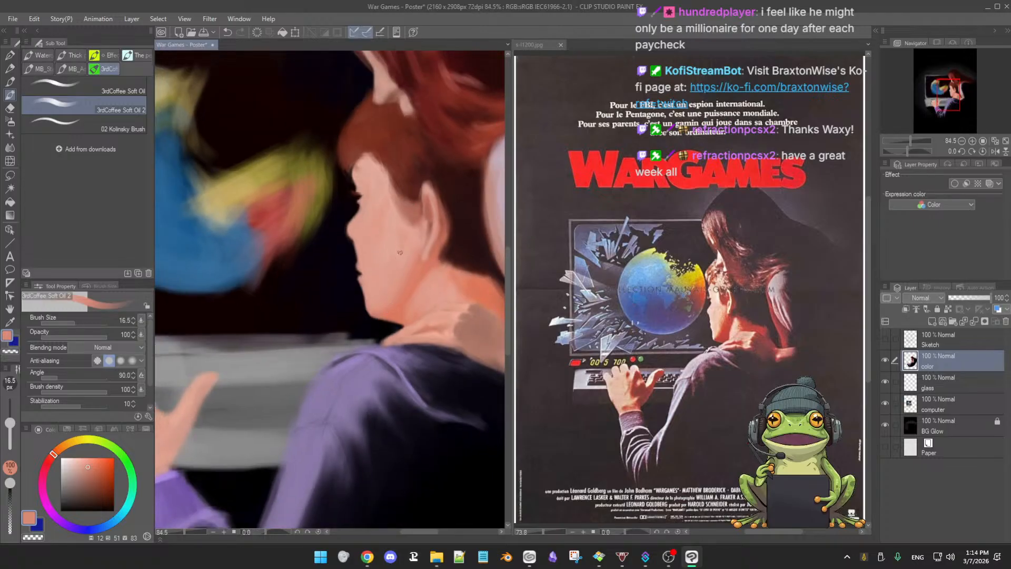
Smooth the jaw shading below the boy's ear using sampled skin tones and the brush enlarged to about 25
drag(407, 275, 412, 302)
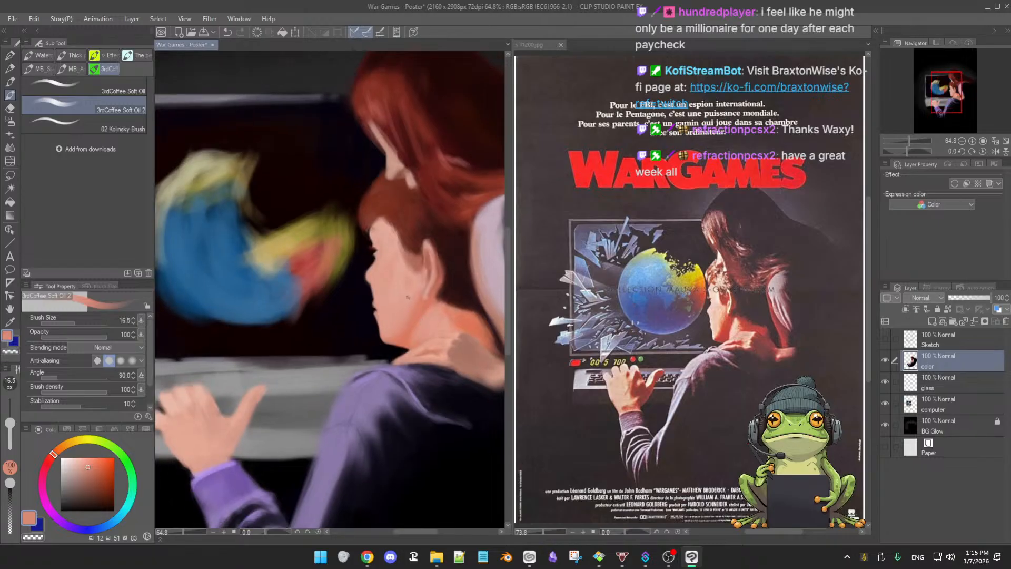
drag(424, 318, 452, 320)
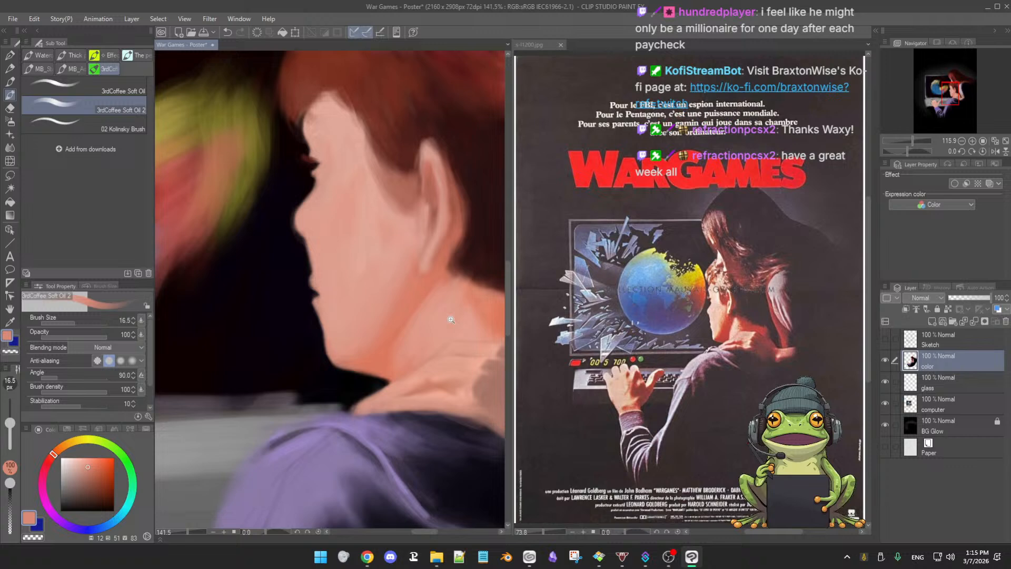
alt+click(416, 276)
mouse_move(410, 280)
mouse_down()
mouse_move(412, 258)
mouse_move(403, 289)
mouse_up()
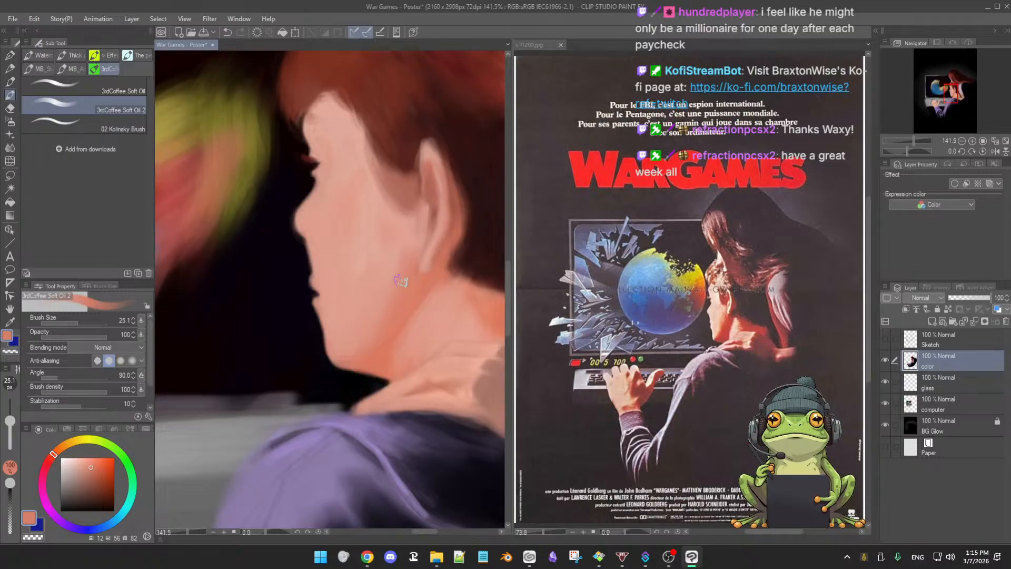
alt+click(401, 272)
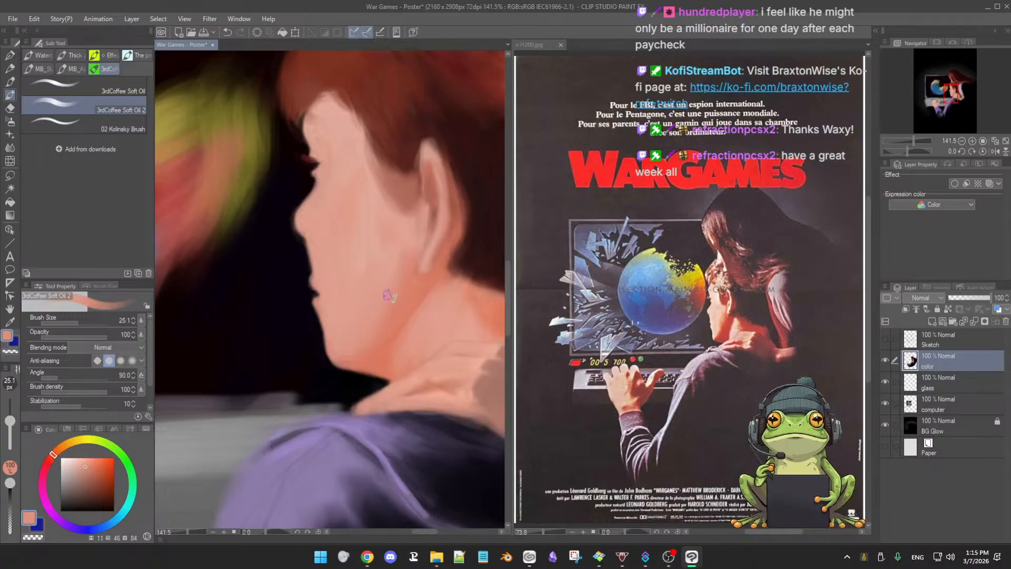
scroll(411, 279, down, 3)
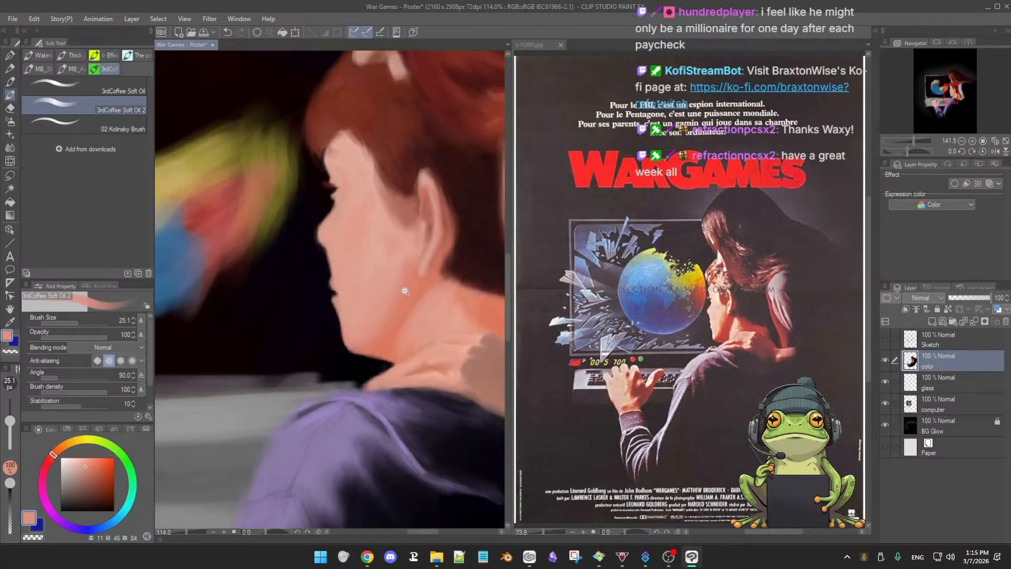
scroll(405, 291, up, 3)
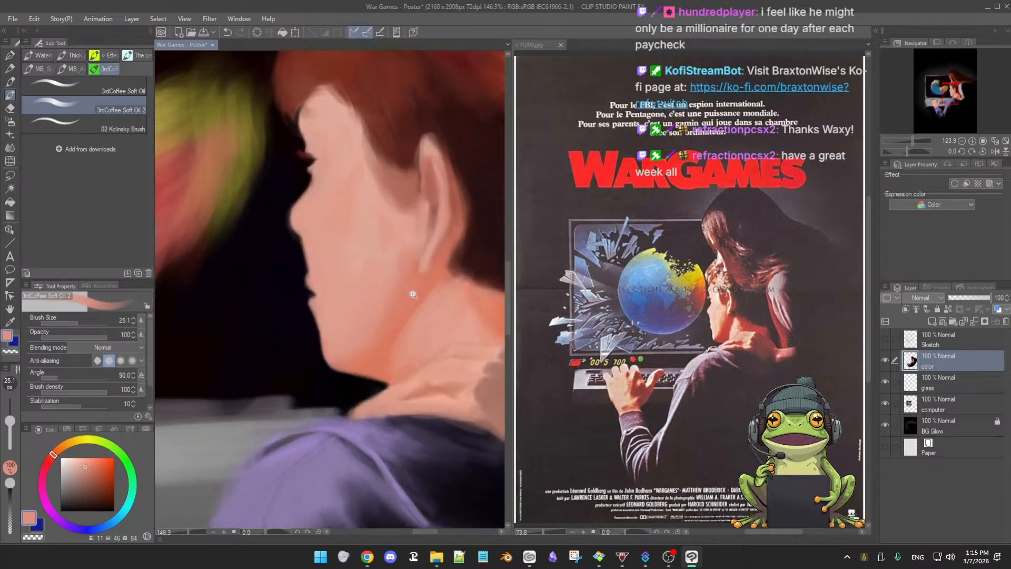
Sample the skin tone near the boy's mouth and touch up the mouth and nose profile with the brush at 11.7
mouse_move(356, 285)
mouse_down()
mouse_move(376, 288)
mouse_move(320, 282)
mouse_up()
alt+click(324, 279)
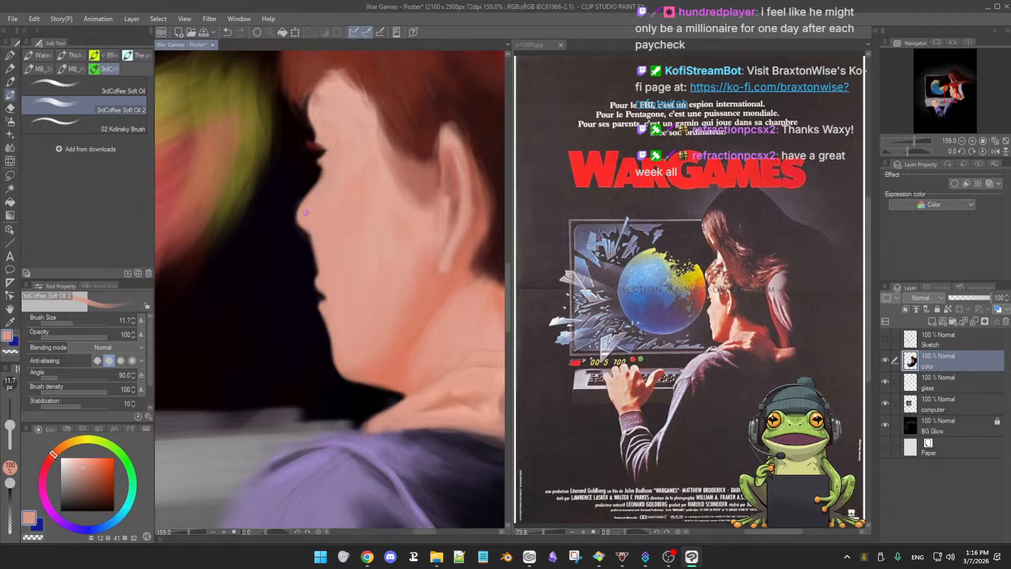
key(e)
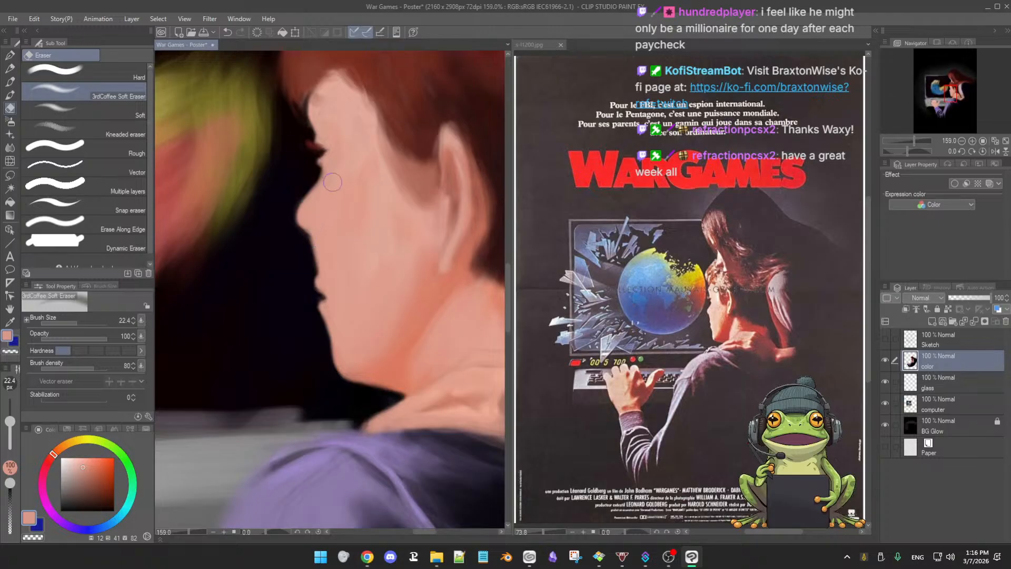
key(b)
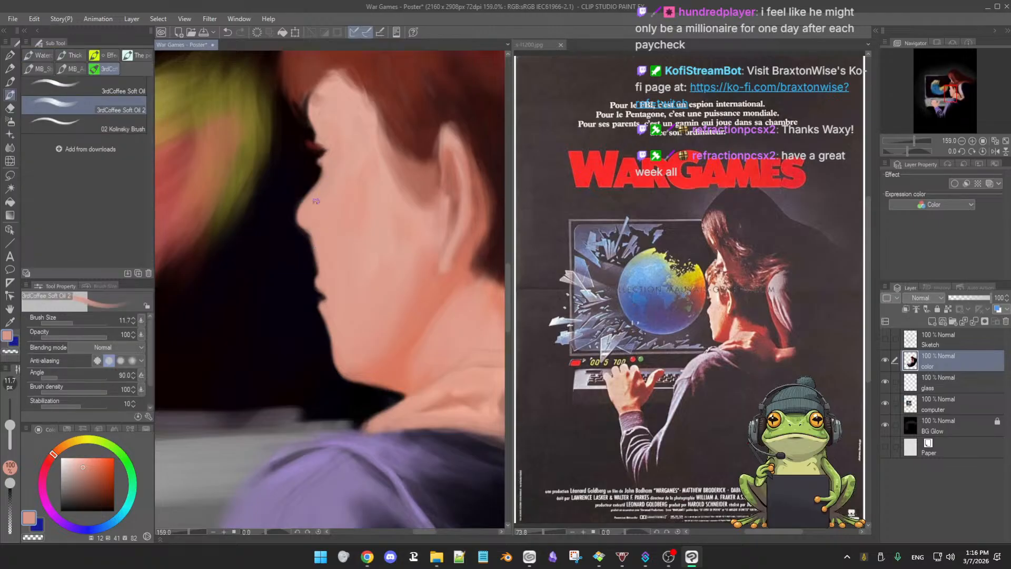
drag(384, 277, 395, 326)
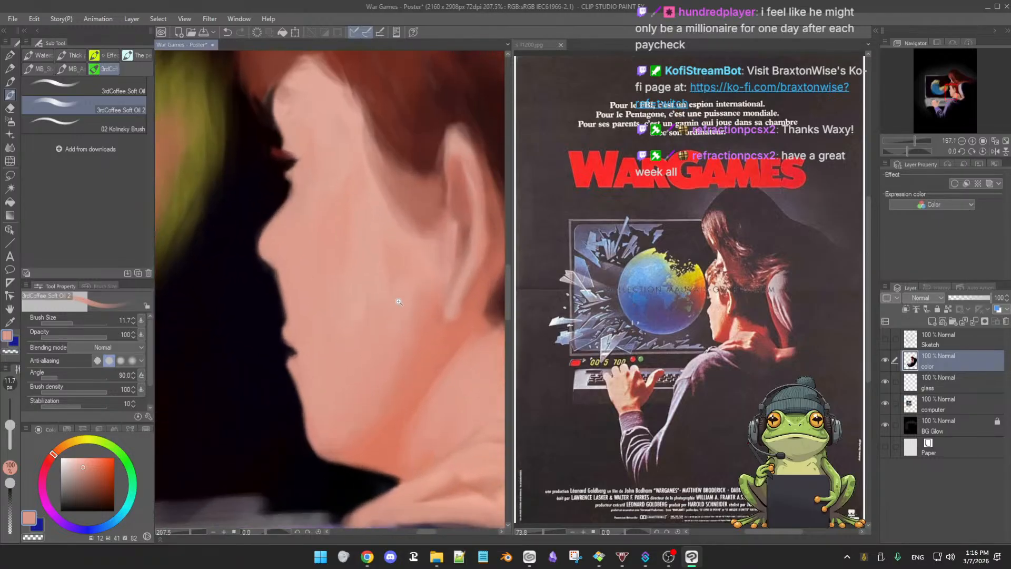
Sample the light cheek tone and smooth the boy's upper cheek with the brush enlarged to 18.8
alt+click(356, 254)
drag(359, 246, 362, 257)
drag(363, 210, 365, 246)
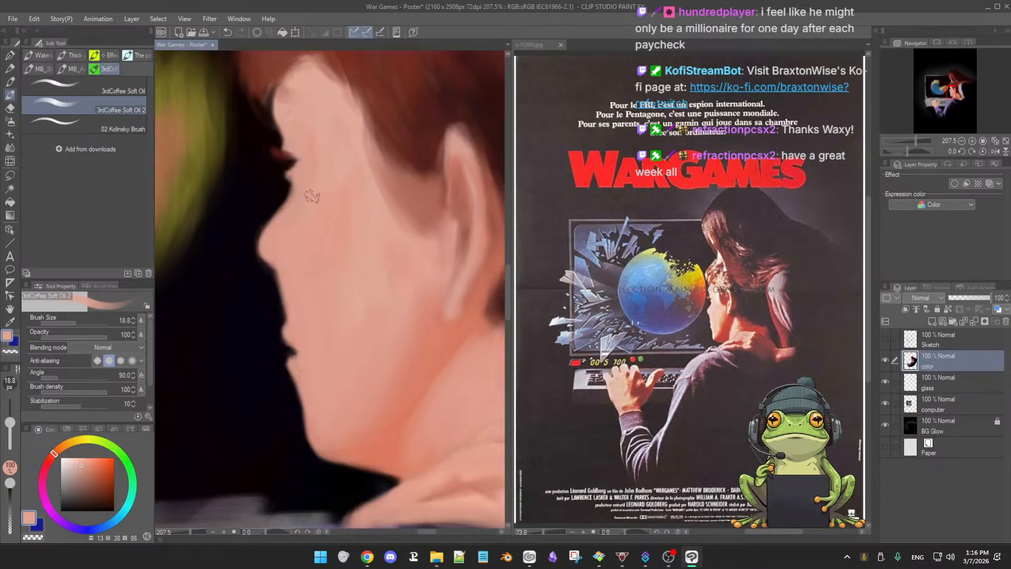
key(ctrl+space)
mouse_move(330, 175)
mouse_down()
mouse_move(319, 196)
mouse_move(361, 235)
mouse_move(375, 290)
mouse_up()
key(ctrl+space)
Soften the boy's sideburn in front of the ear with sampled browns and the Soft airbrush, reduced to 14.2
alt+click(402, 221)
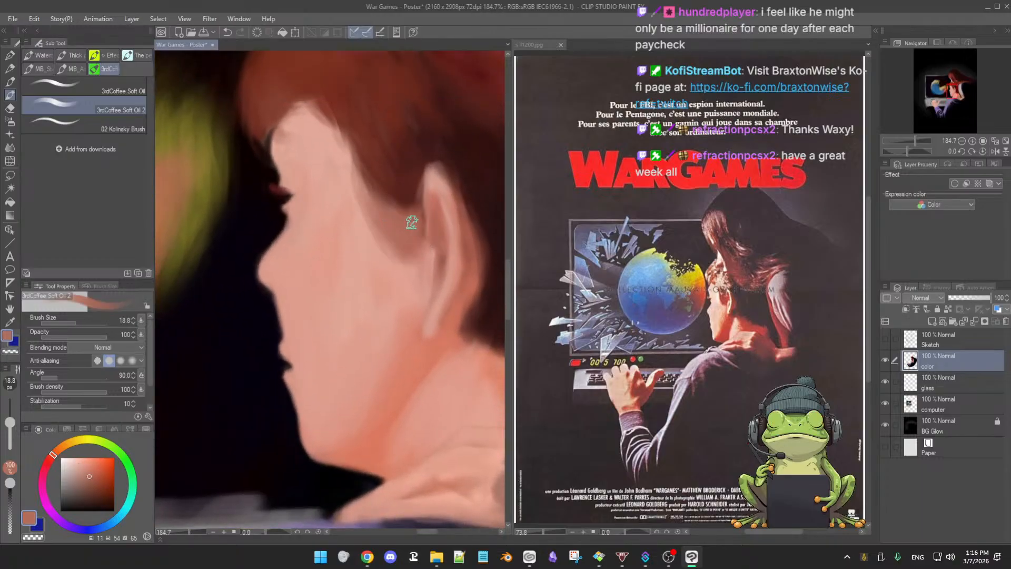
key(b)
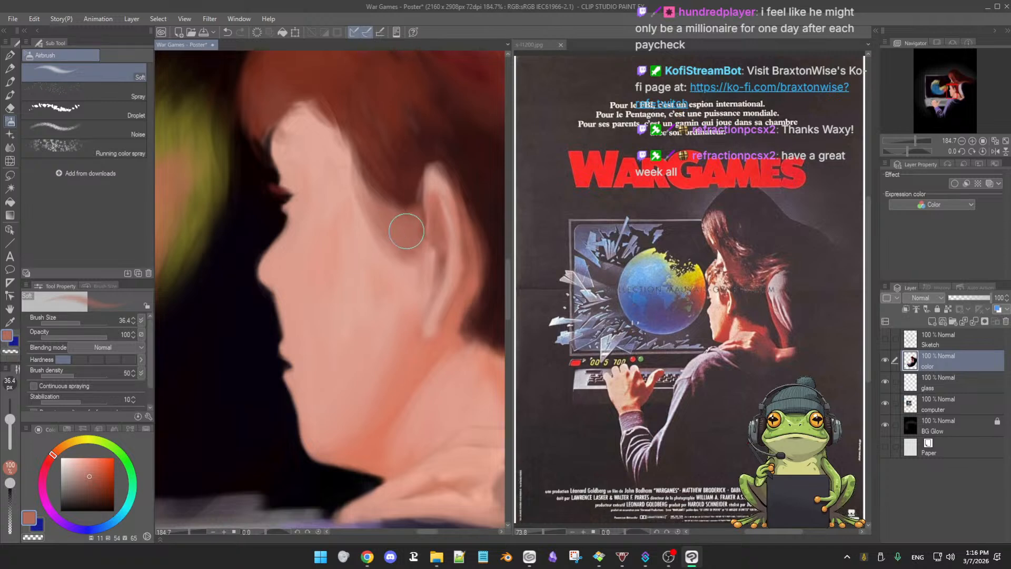
alt+click(382, 209)
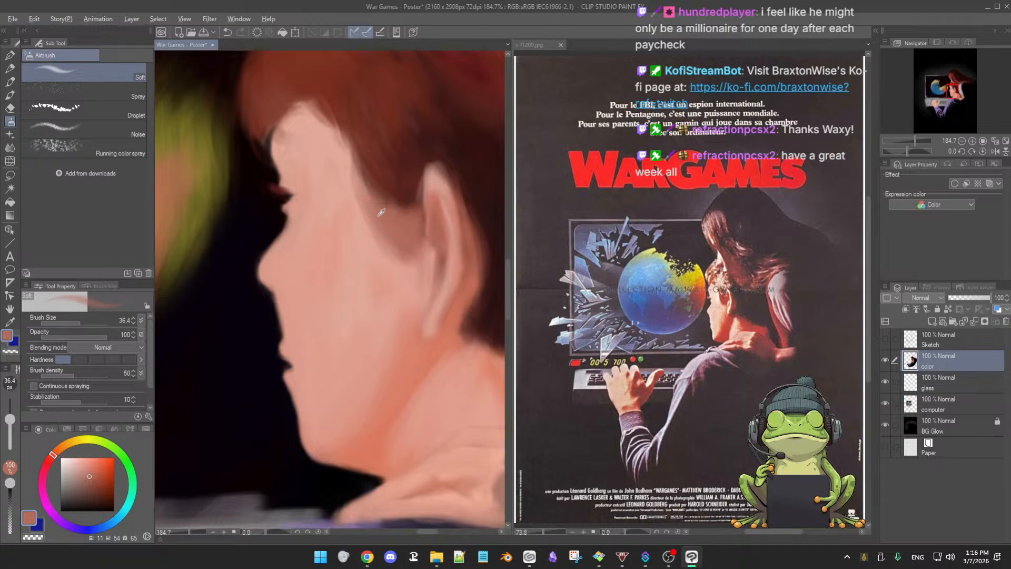
ctrl+alt+drag(388, 219, 375, 210)
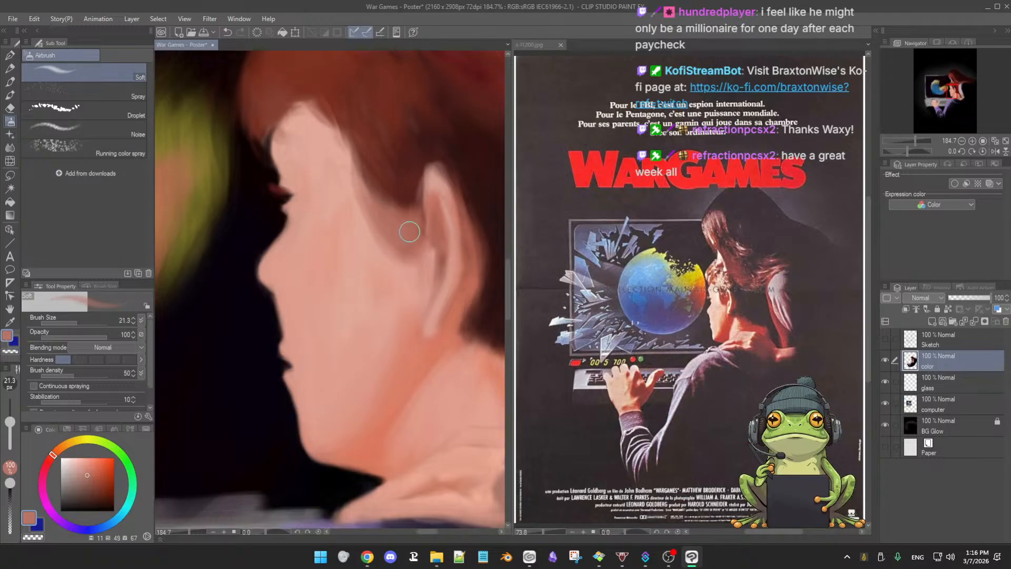
ctrl+alt+drag(413, 232, 415, 219)
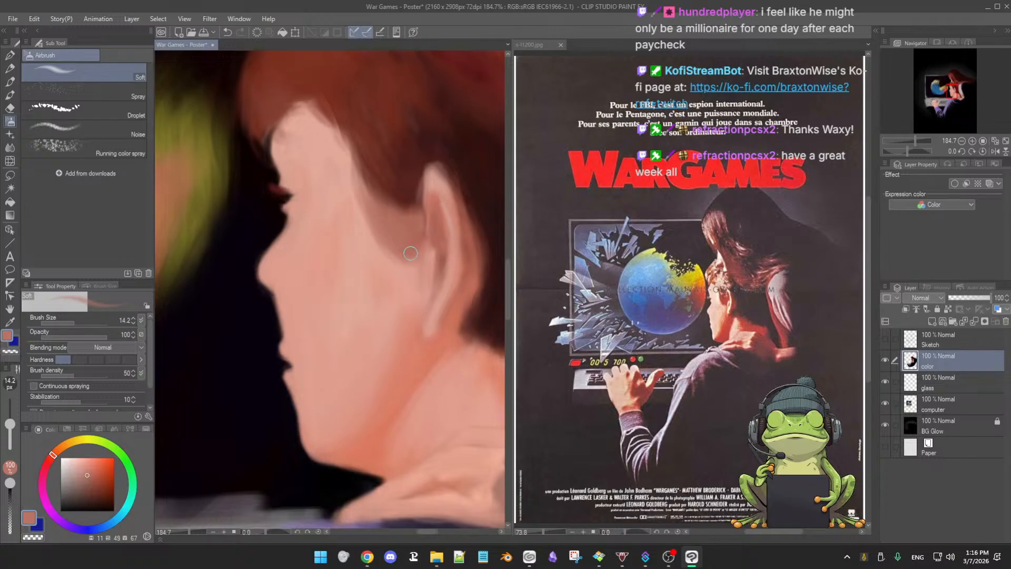
Pick a more saturated orange and airbrush the shadow along the boy's jaw beneath the ear
drag(52, 454, 95, 467)
drag(451, 351, 449, 291)
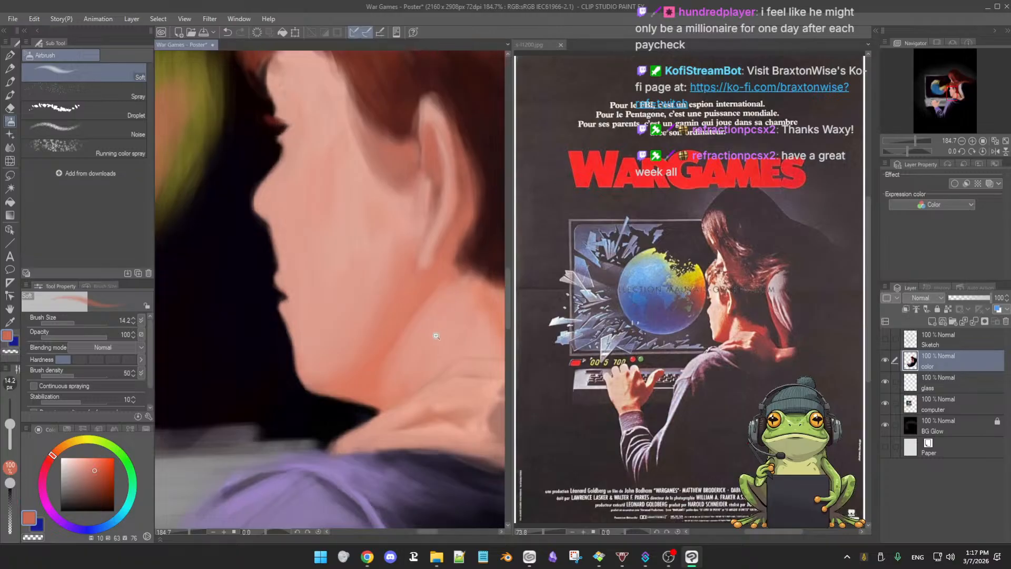
mouse_move(435, 336)
mouse_down()
mouse_move(425, 338)
mouse_move(425, 367)
mouse_move(447, 356)
mouse_move(451, 393)
mouse_up()
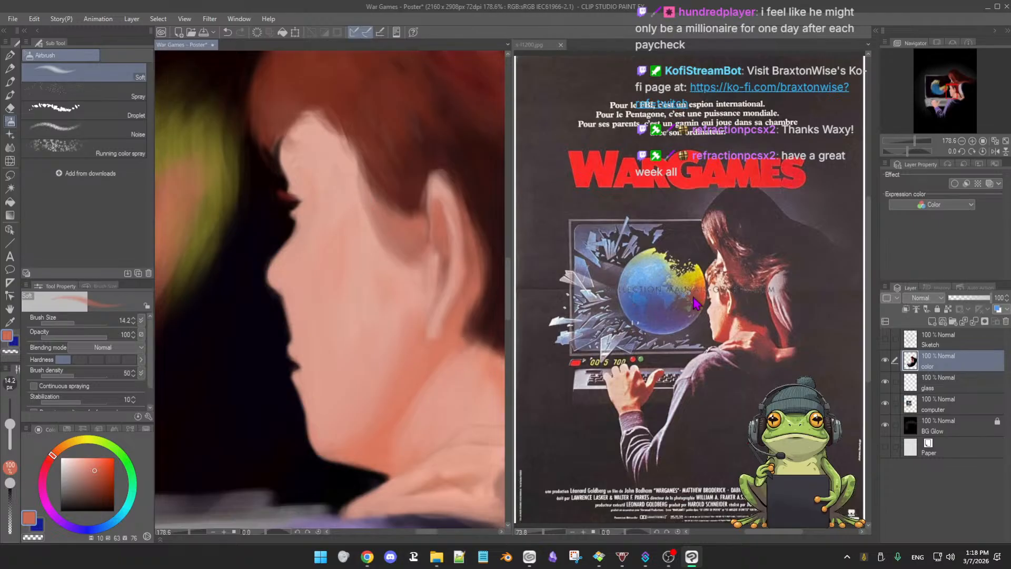
Add a new layer above the poster reference image and save that file as WarGames Strategy Reference
mouse_move(695, 316)
mouse_down()
mouse_move(752, 322)
mouse_move(756, 308)
mouse_move(717, 321)
mouse_up()
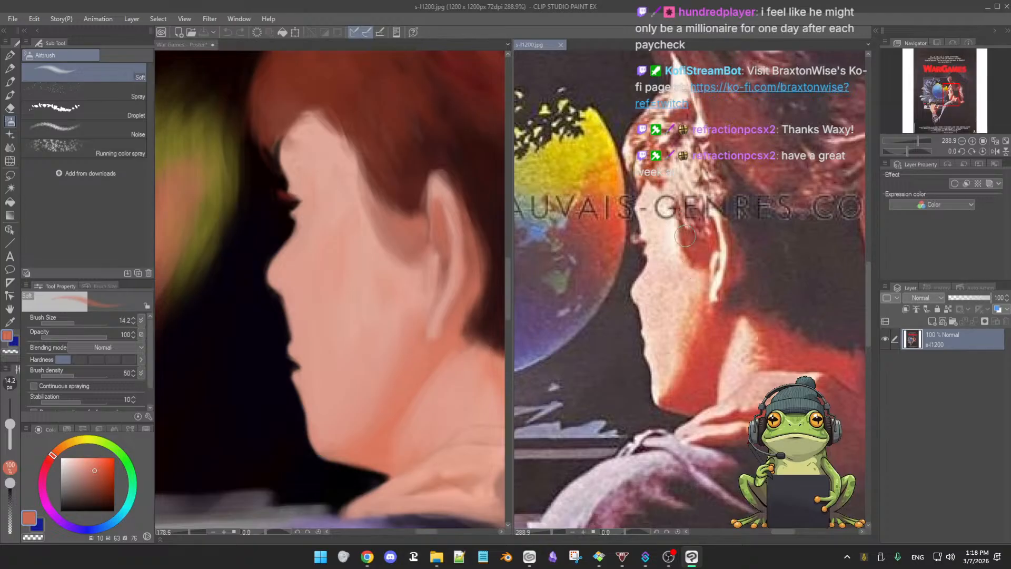
click(932, 323)
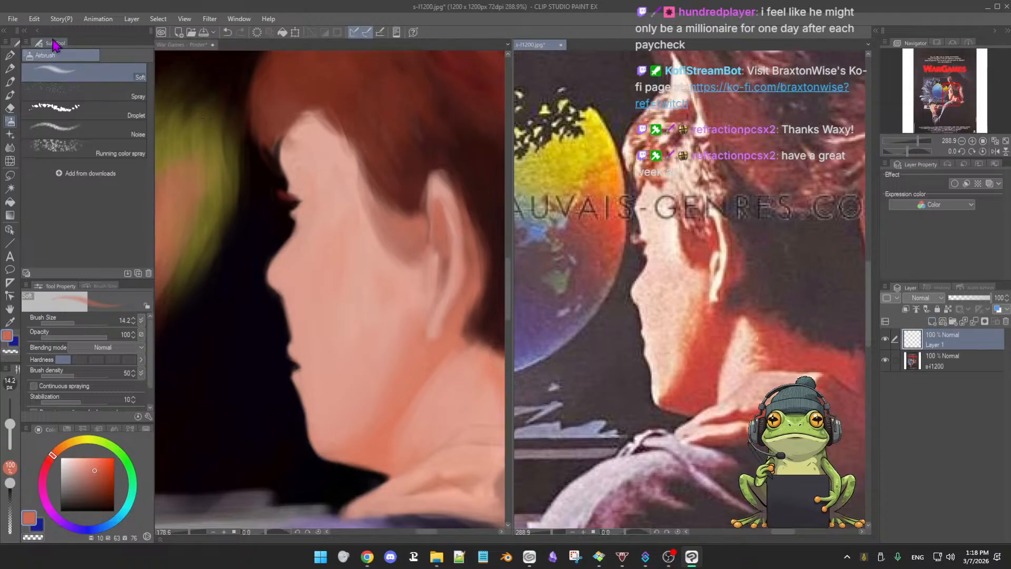
click(12, 20)
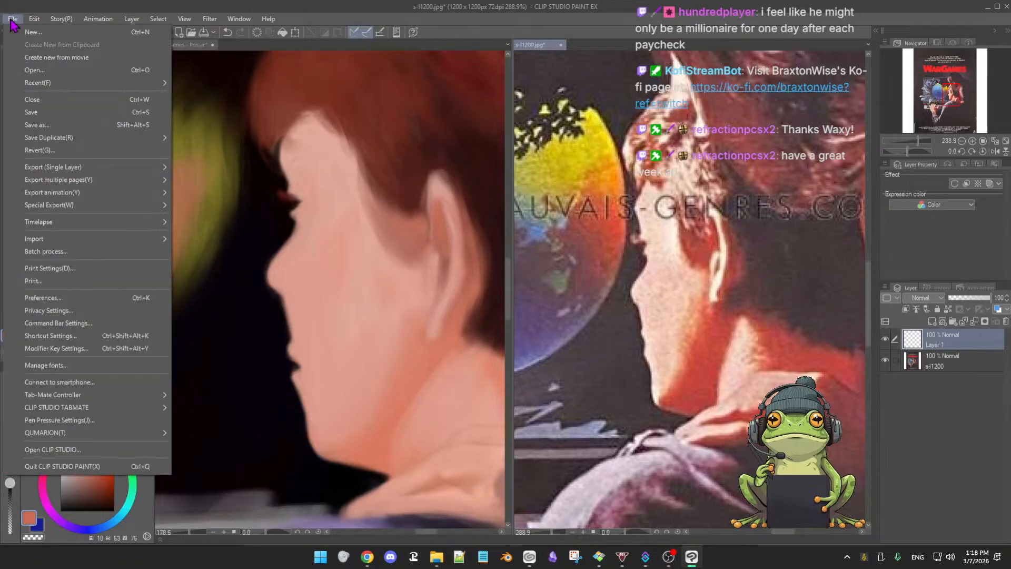
click(56, 113)
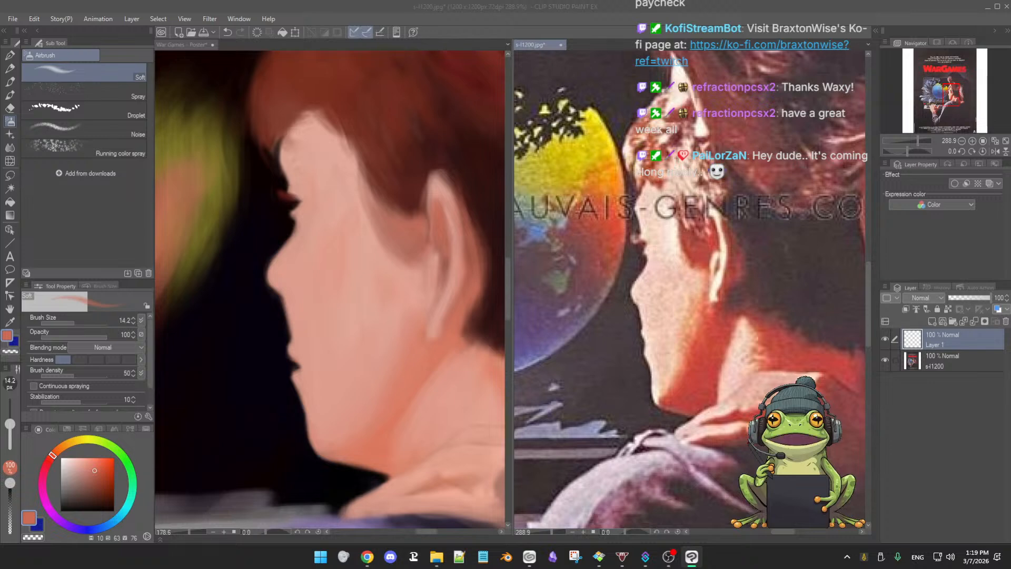
key(Return)
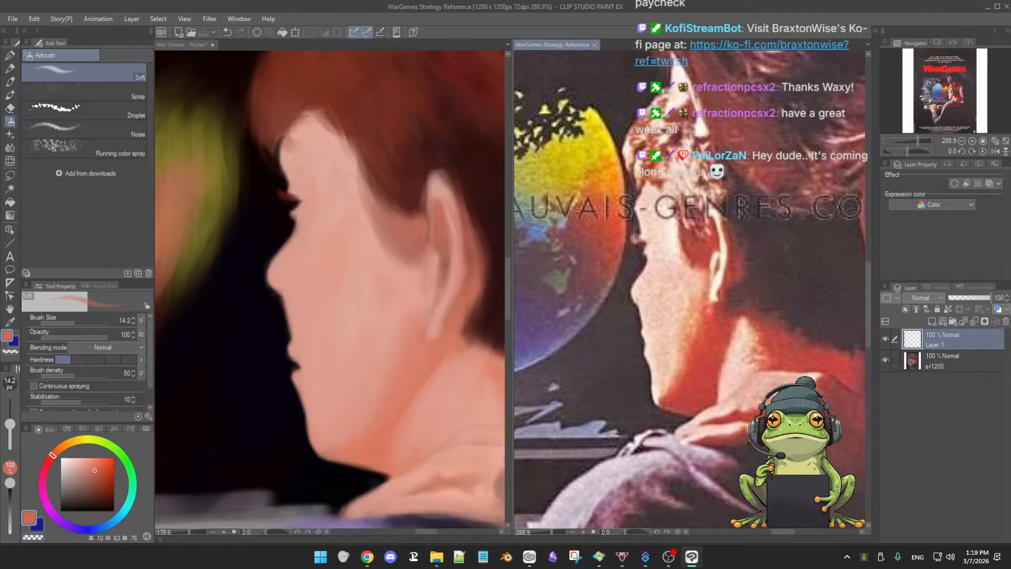
key(alt+Tab)
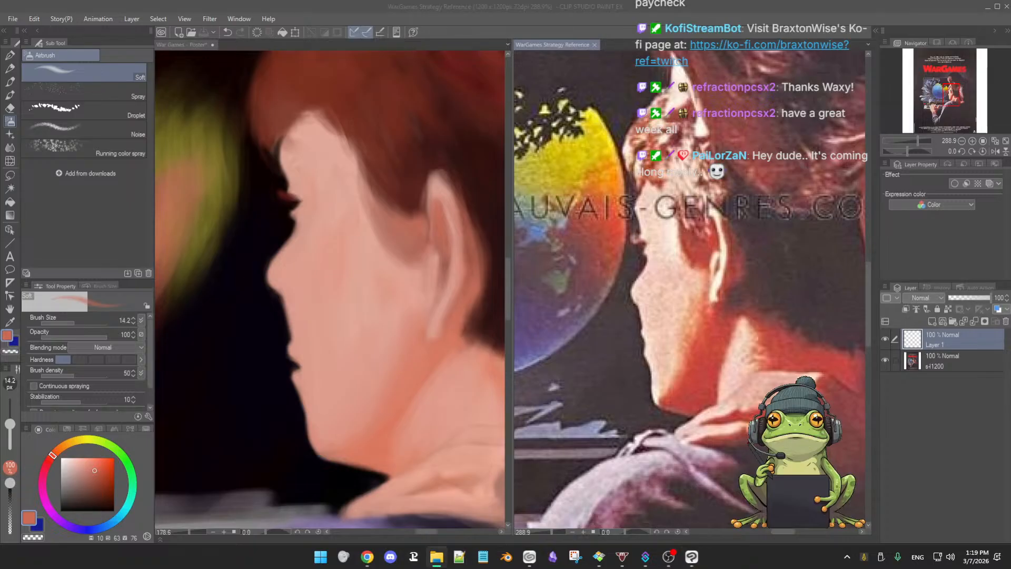
key(alt+Tab)
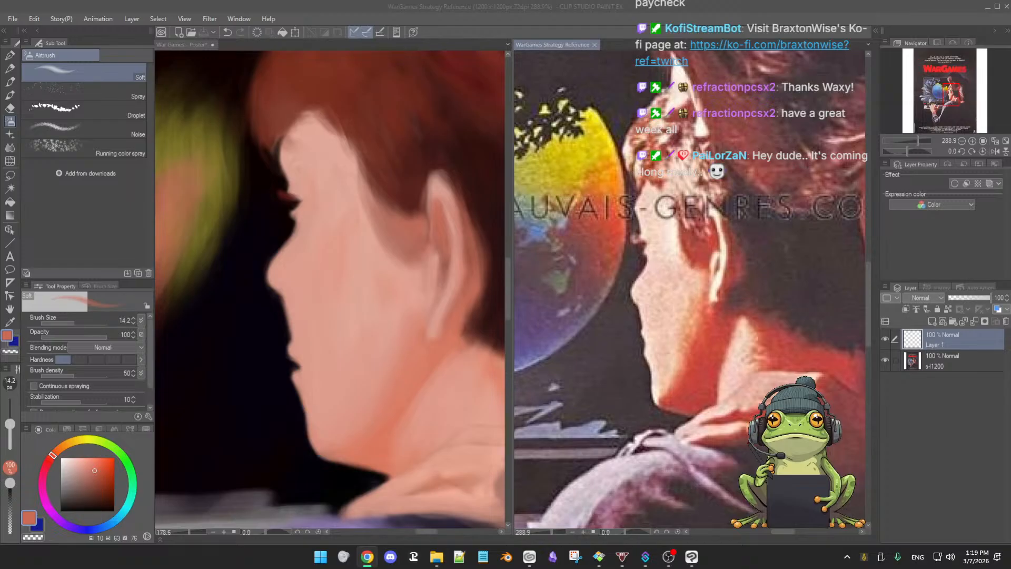
key(alt+Tab)
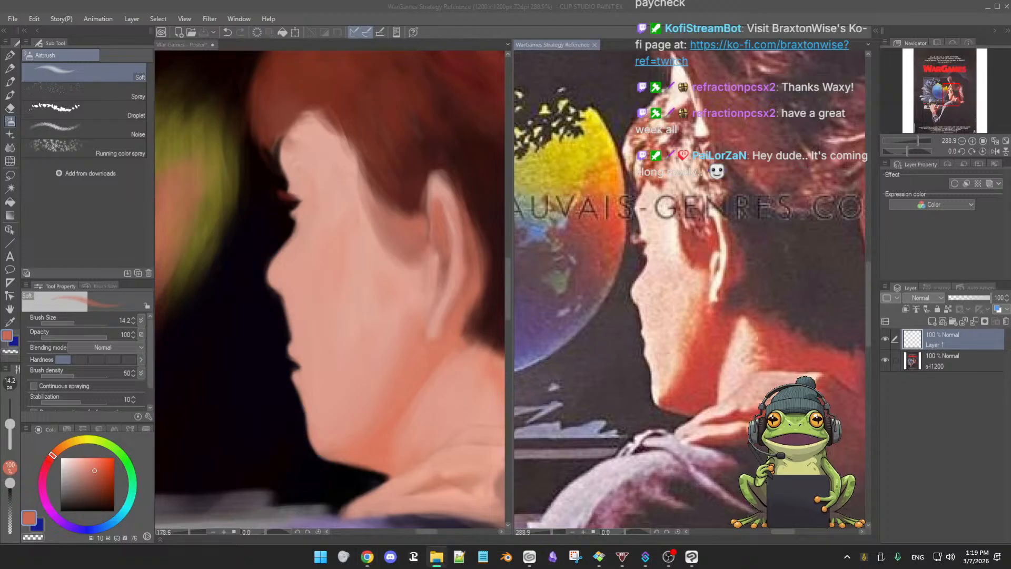
key(alt+Tab)
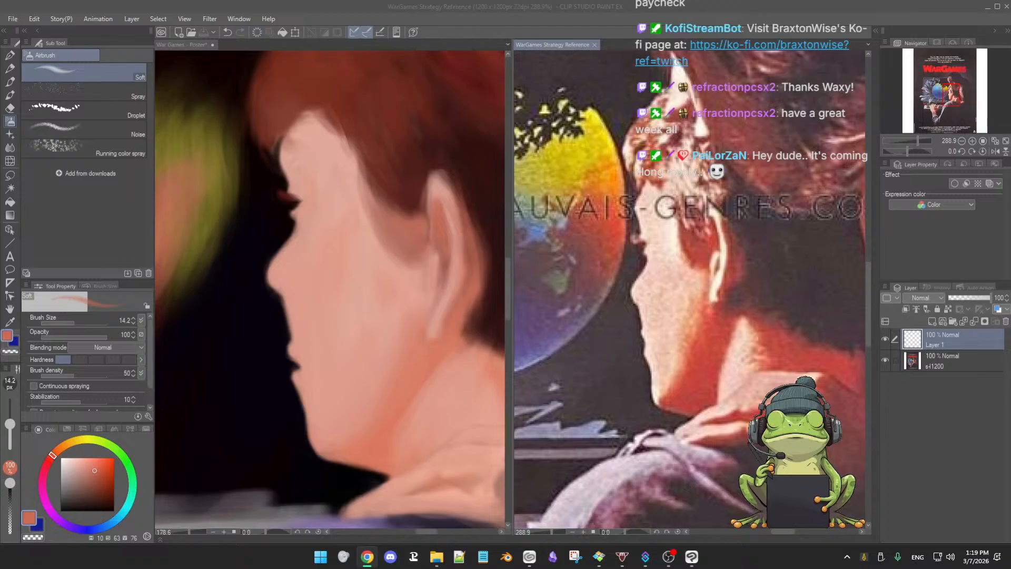
key(alt+Tab)
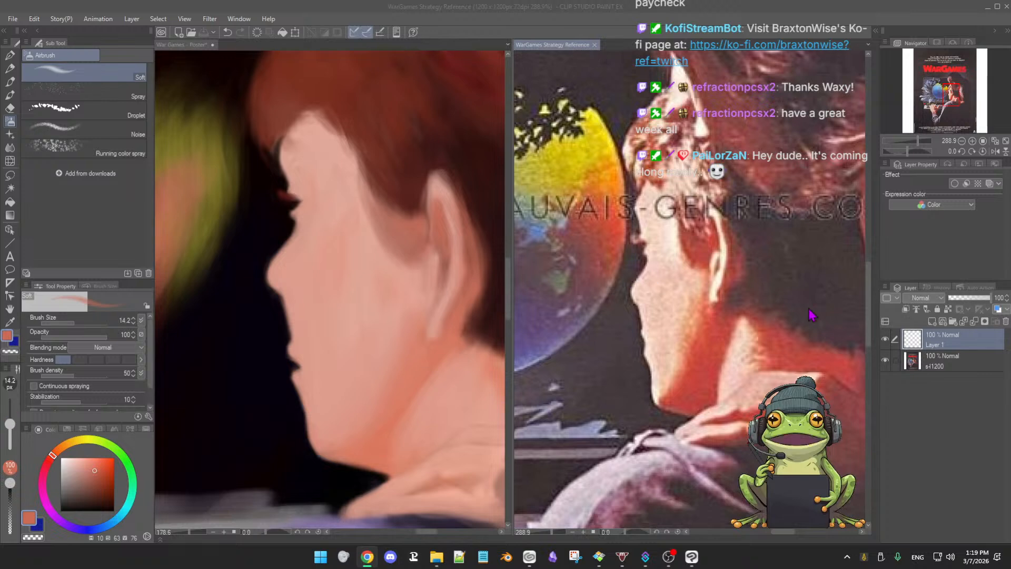
click(906, 404)
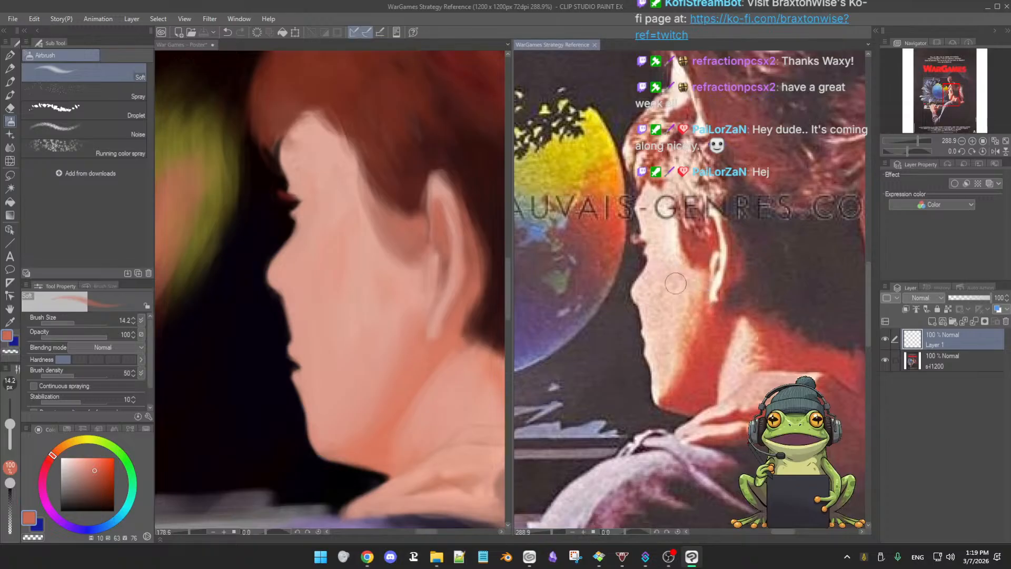
Reduce the Soft airbrush to 6.3 and pick a saturated blue as the marking colour
ctrl+alt+drag(669, 276, 670, 271)
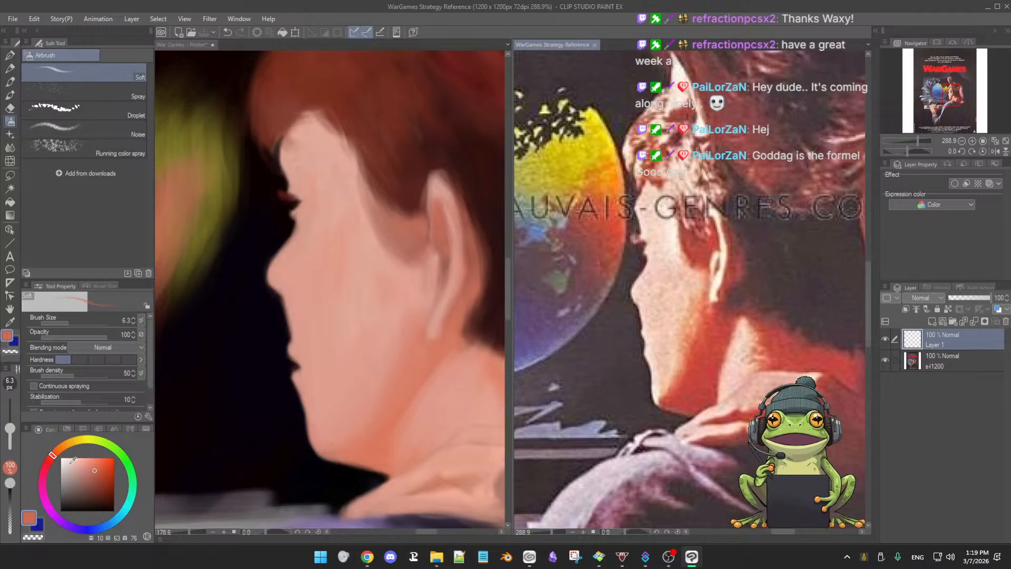
click(96, 476)
drag(98, 472, 85, 506)
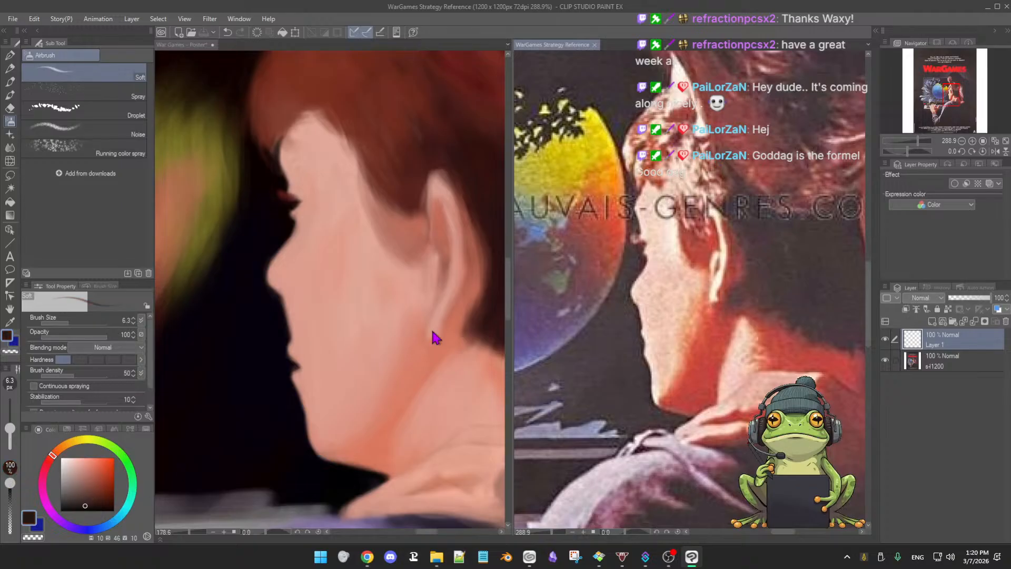
click(46, 465)
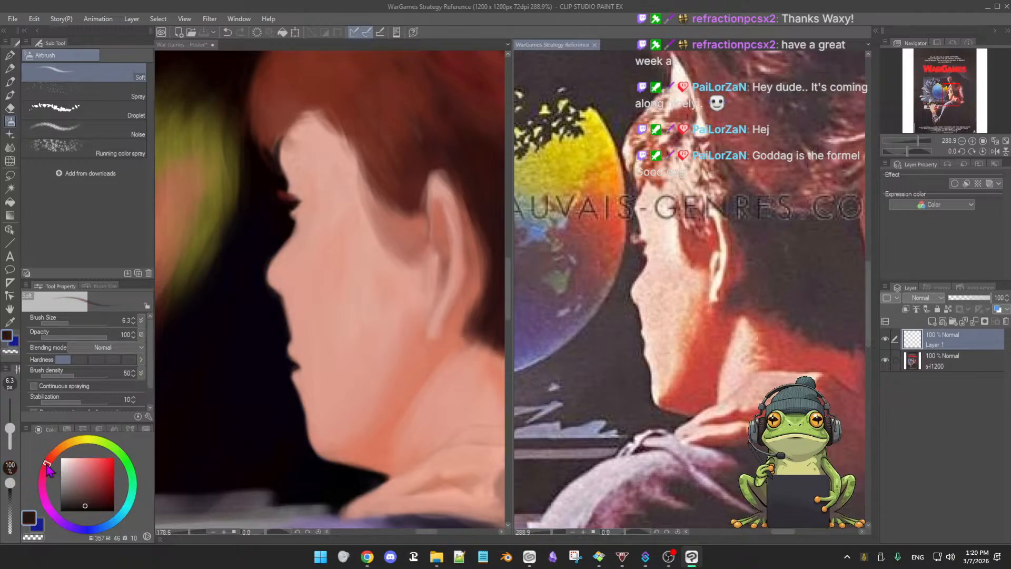
click(95, 498)
drag(95, 498, 108, 471)
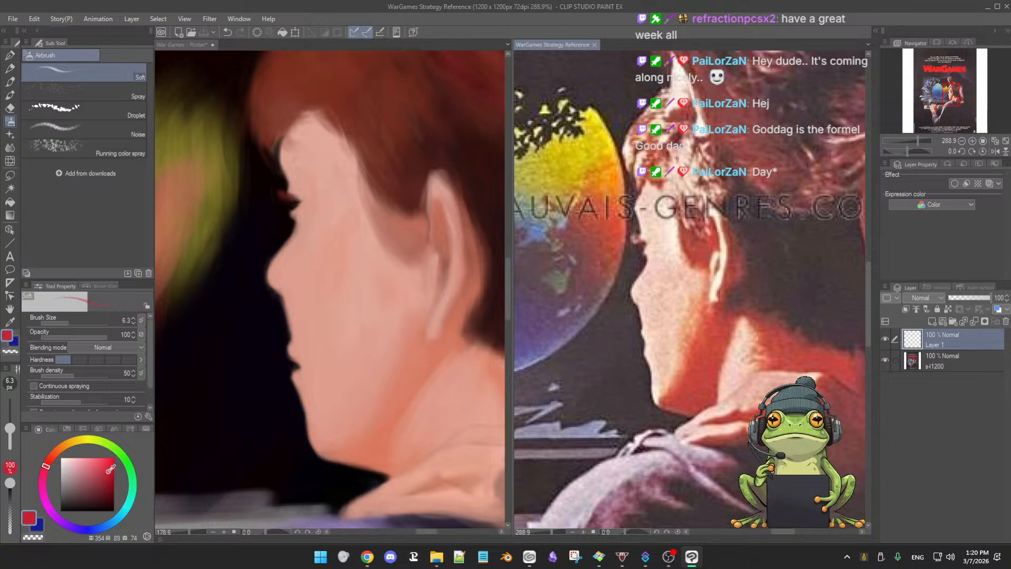
click(91, 528)
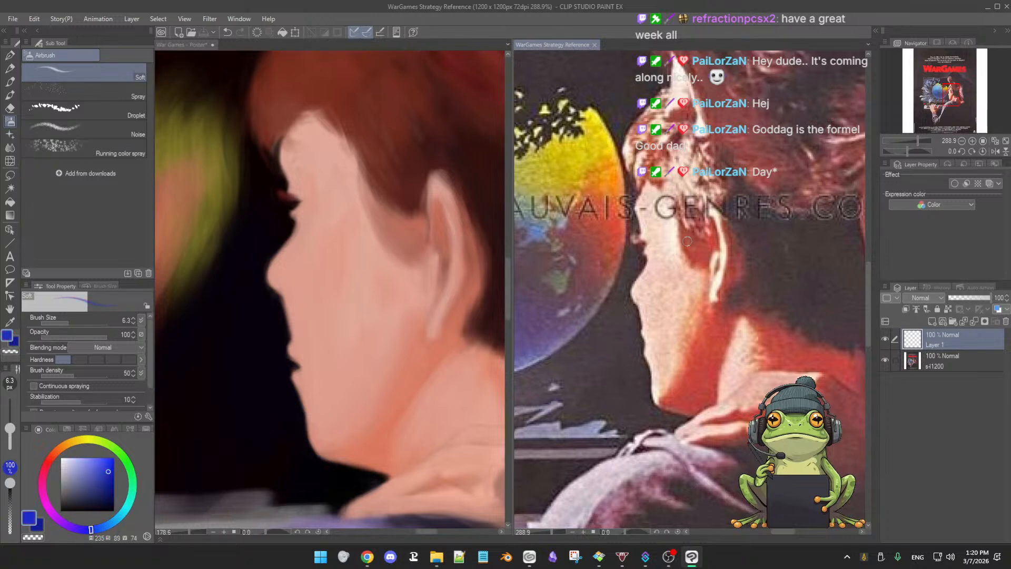
Try outlining the sideburn in blue on the reference image's blank layer and undo the marks, keeping the layer
mouse_move(678, 207)
mouse_down()
mouse_move(688, 236)
mouse_move(679, 255)
mouse_move(685, 234)
mouse_up()
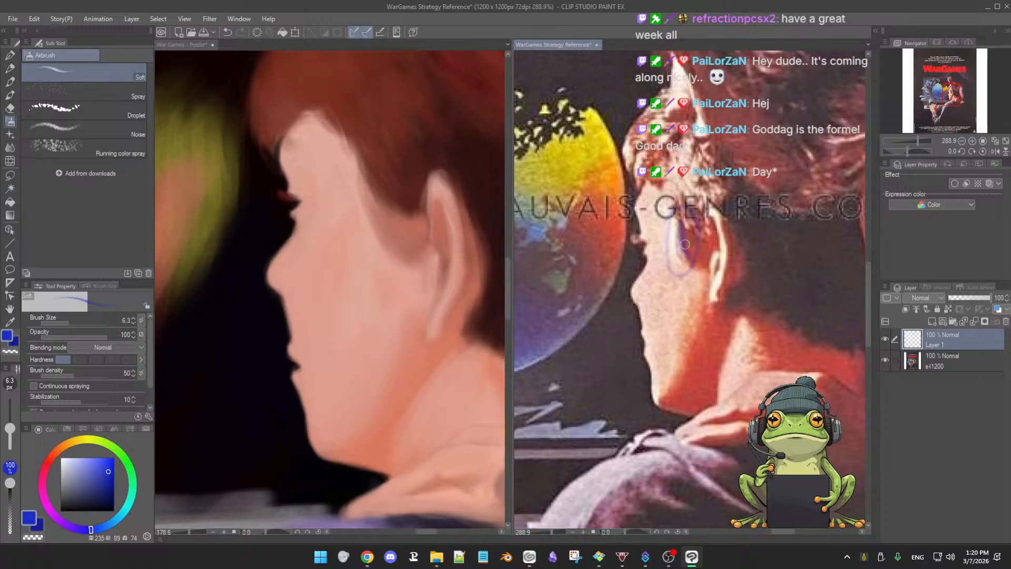
key(ctrl+z)
key(ctrl+z)
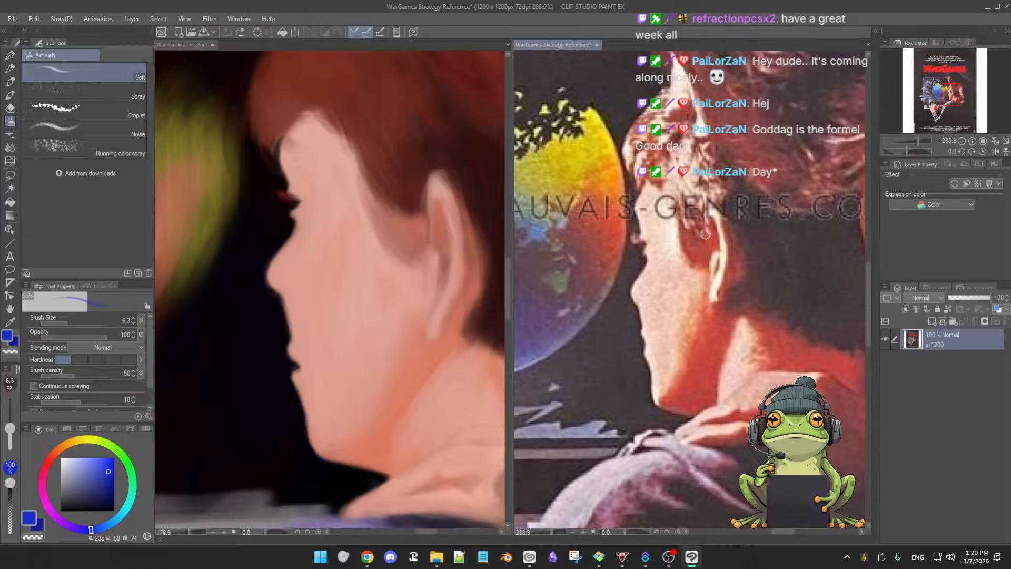
key(ctrl+y)
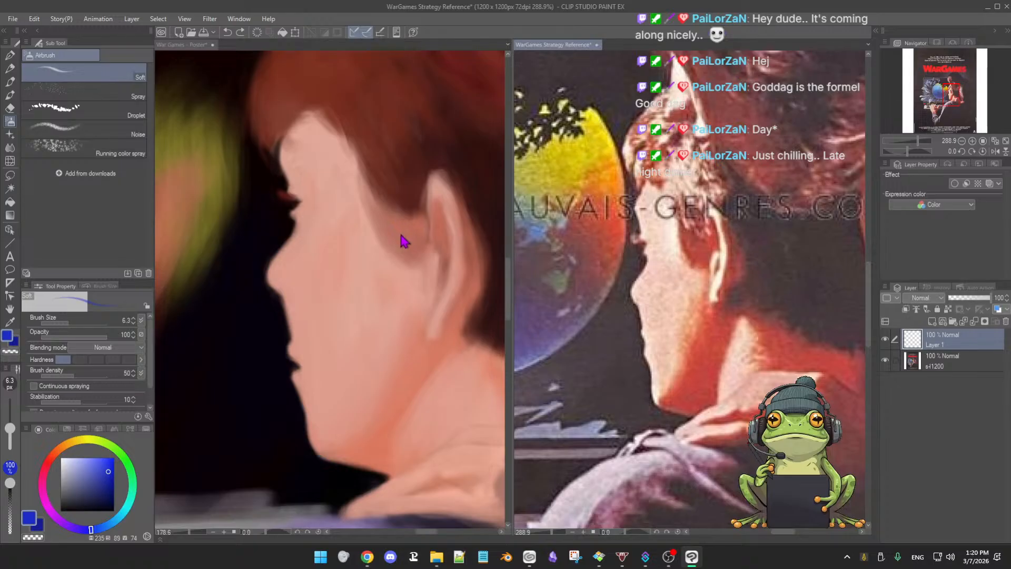
Return to the War Games poster and airbrush the boy's temple hairline with sampled dark brown at size 12.3
click(390, 265)
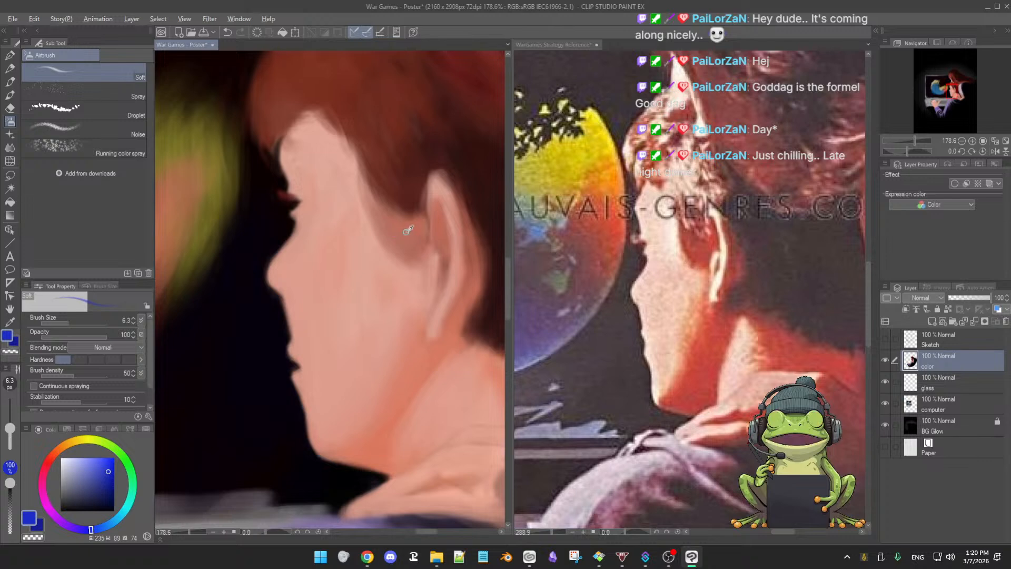
alt+click(413, 228)
key(])
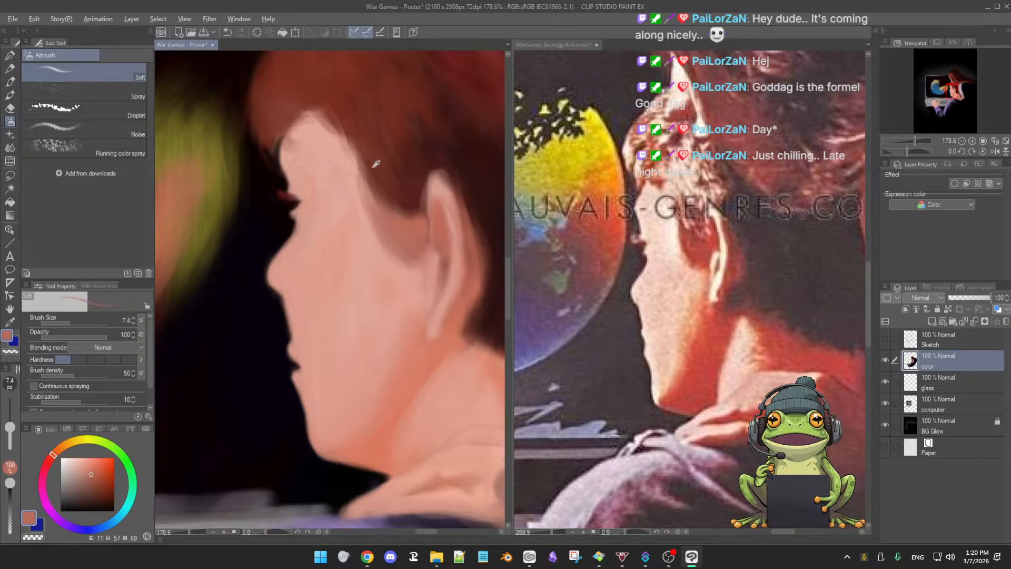
alt+click(380, 186)
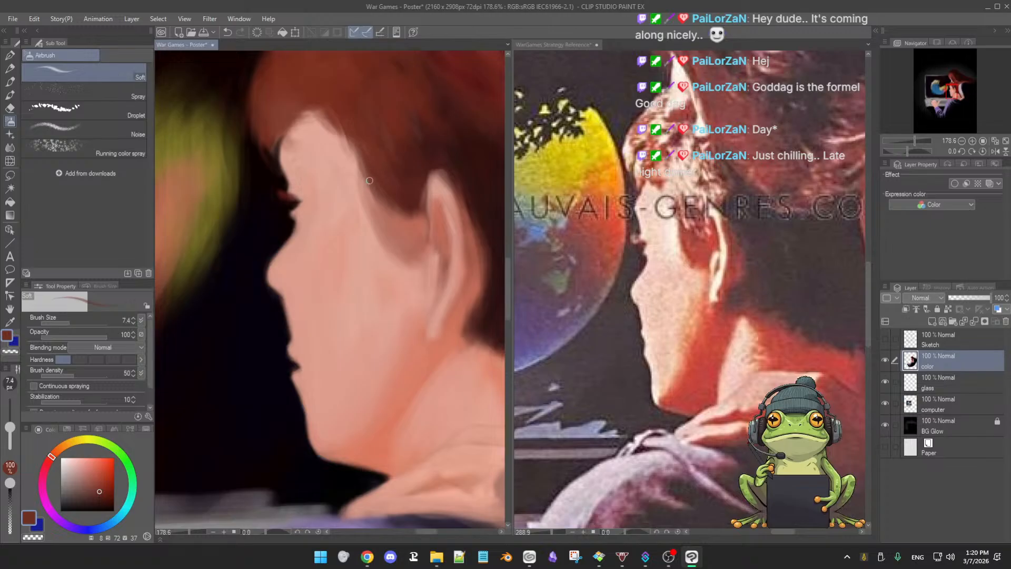
key(bracketleft)
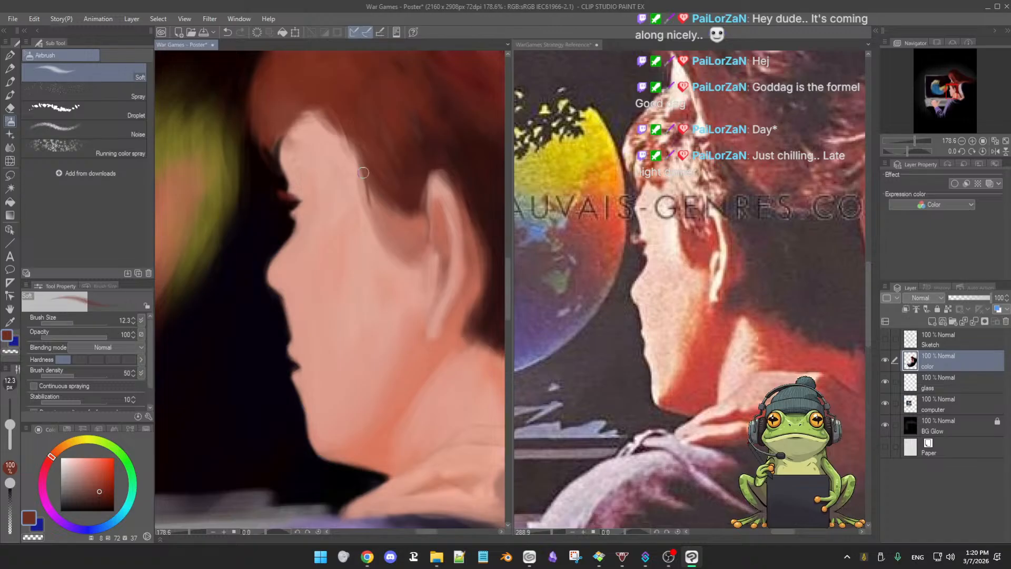
Switch to the 3rdCoffee Soft Oil 2 brush and paint the temple hairline with sampled dark brown at size 12.7
key(e)
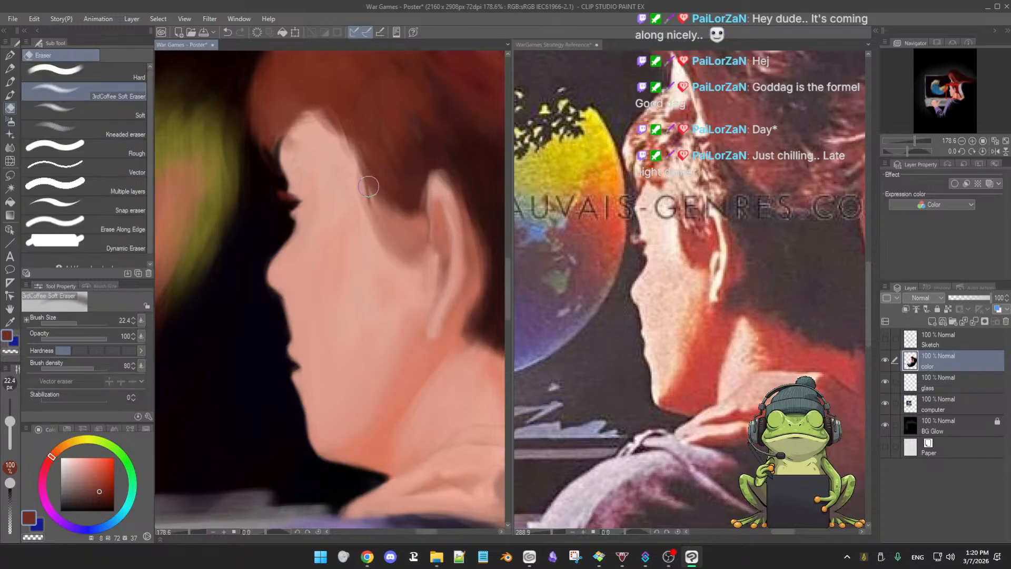
key(alt)
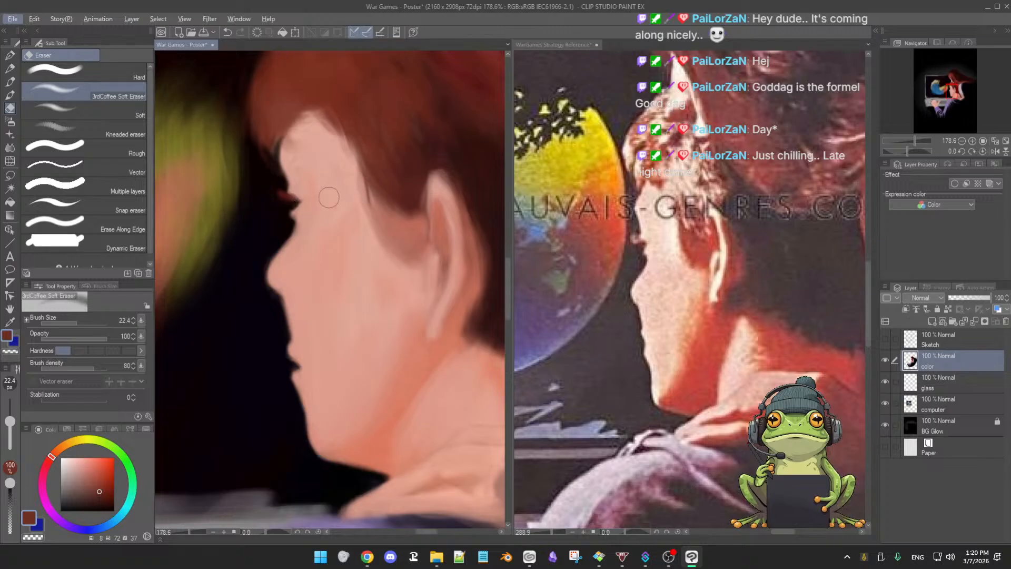
click(12, 83)
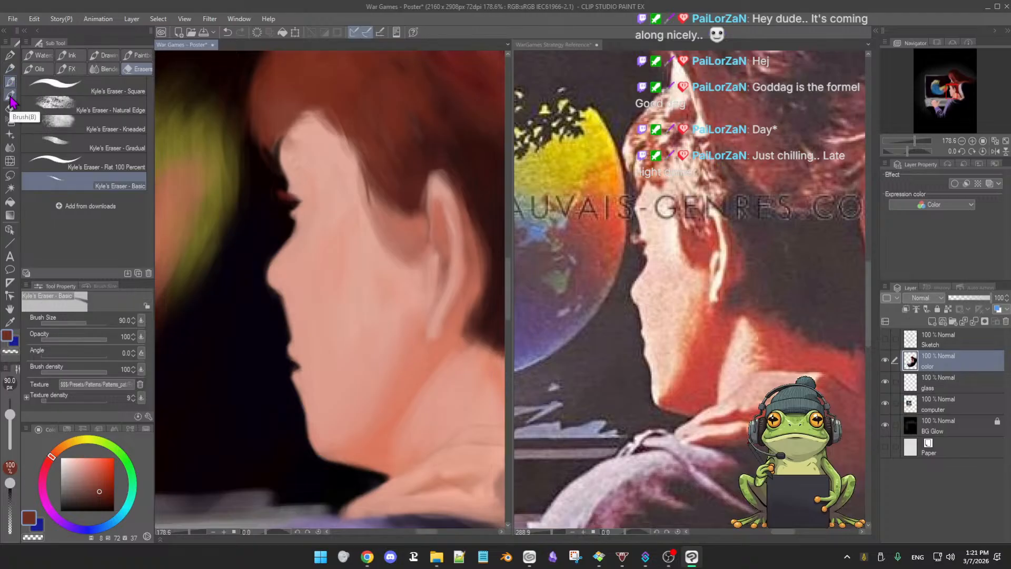
click(10, 95)
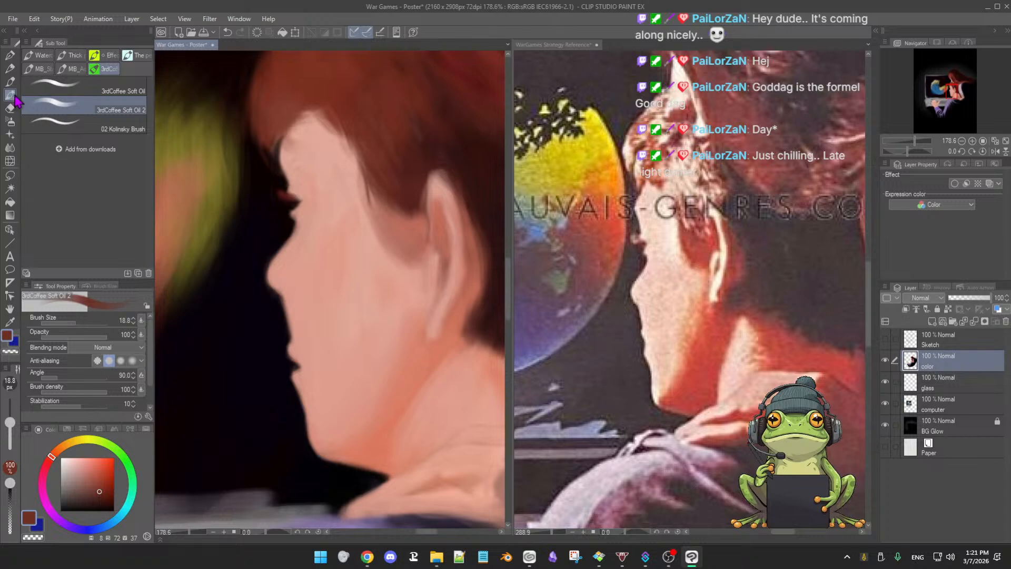
key(e)
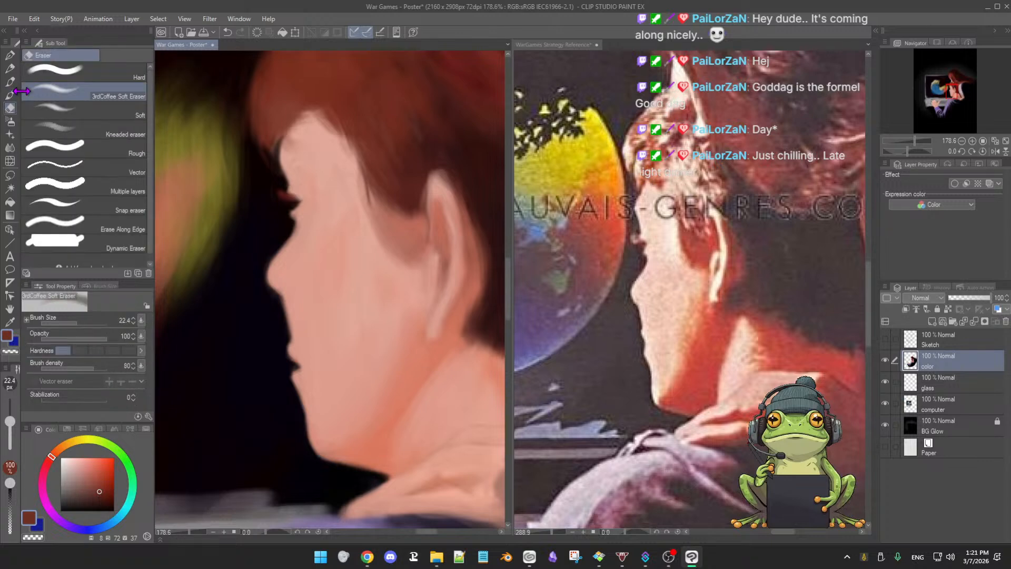
key(b)
key(e)
key(b)
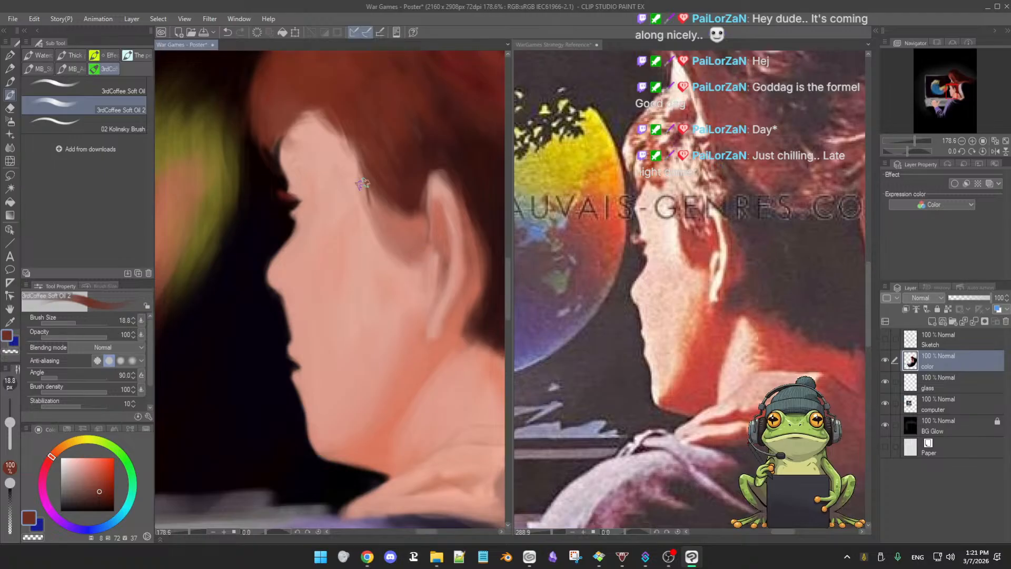
alt+click(375, 165)
mouse_move(372, 172)
mouse_down()
mouse_move(377, 181)
mouse_move(368, 178)
mouse_up()
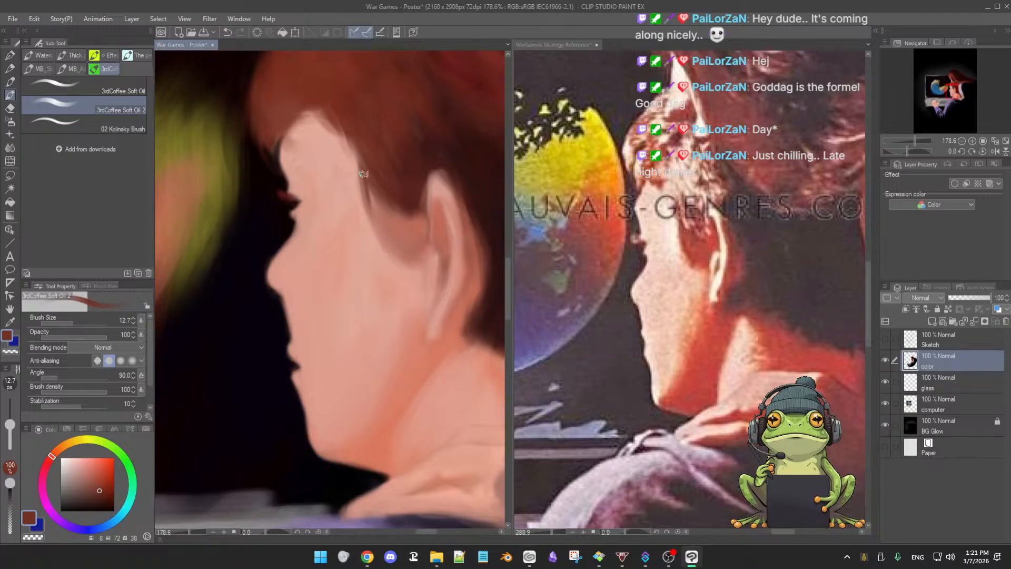
Blend the sideburn and hair in front of the ear with sampled orange-brown, dark brown and ear tones at sizes 17.4 and 16
alt+click(415, 223)
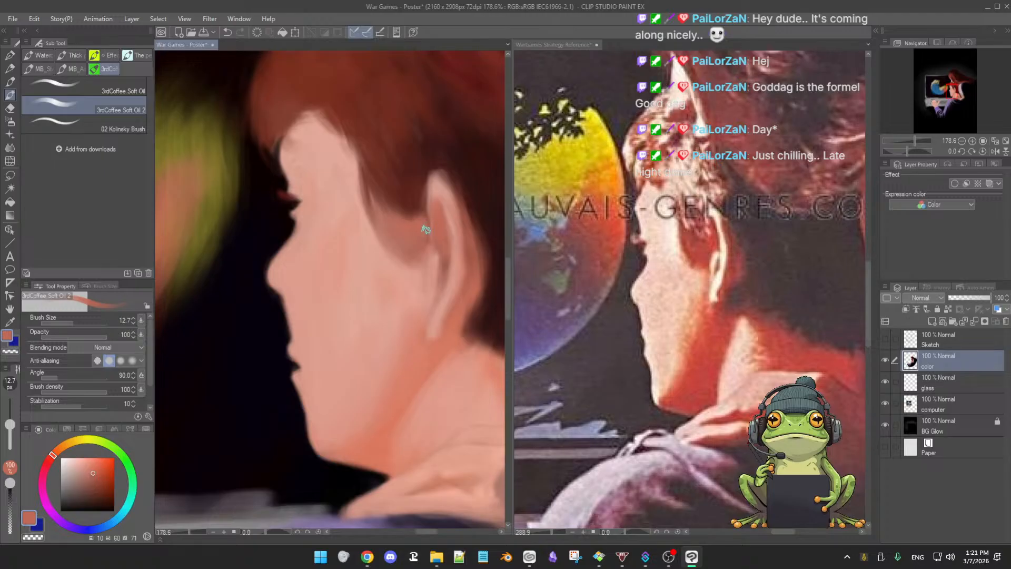
ctrl+alt+drag(423, 235, 427, 235)
alt+click(424, 228)
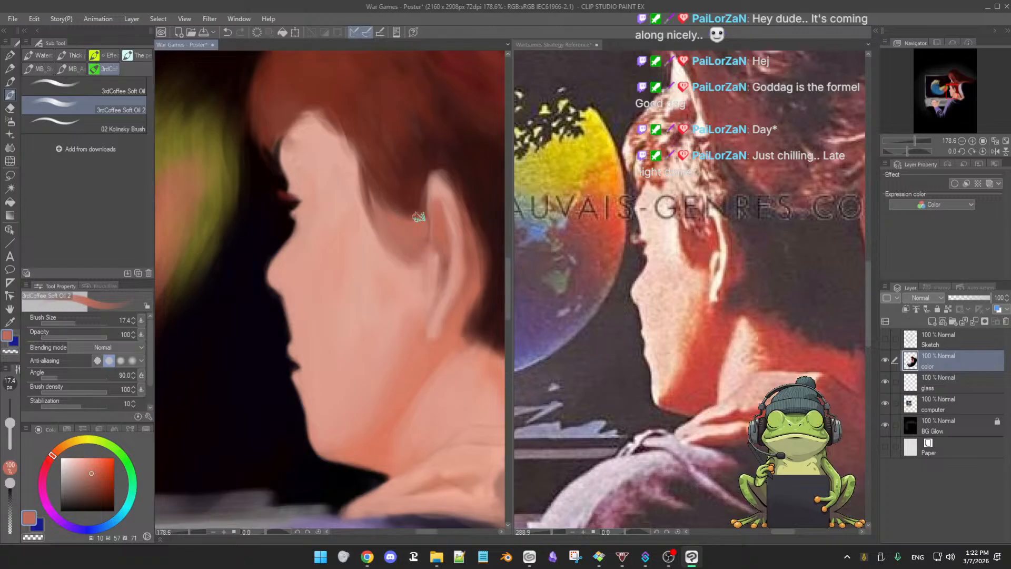
alt+click(396, 197)
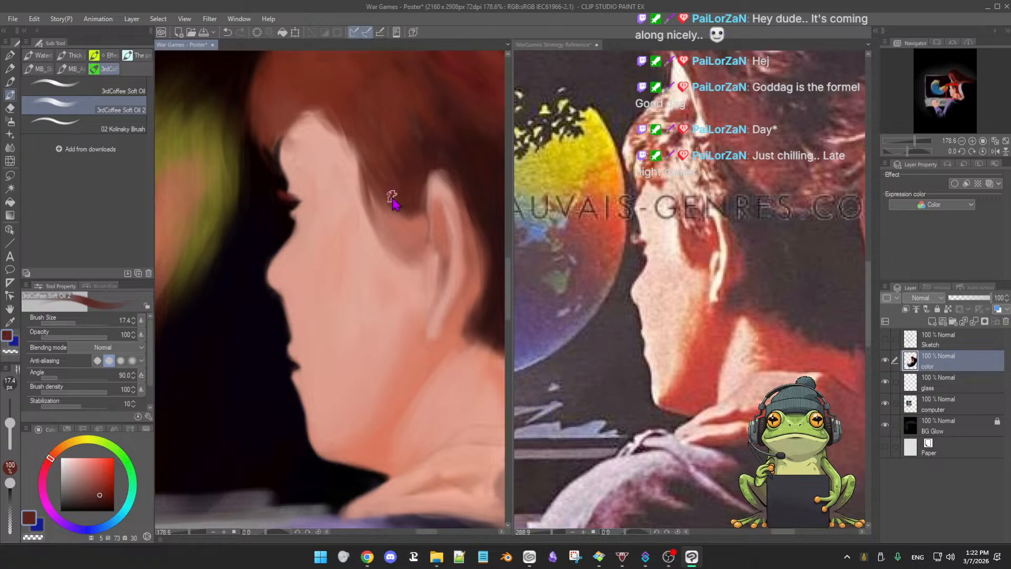
key([)
alt+click(437, 183)
key([)
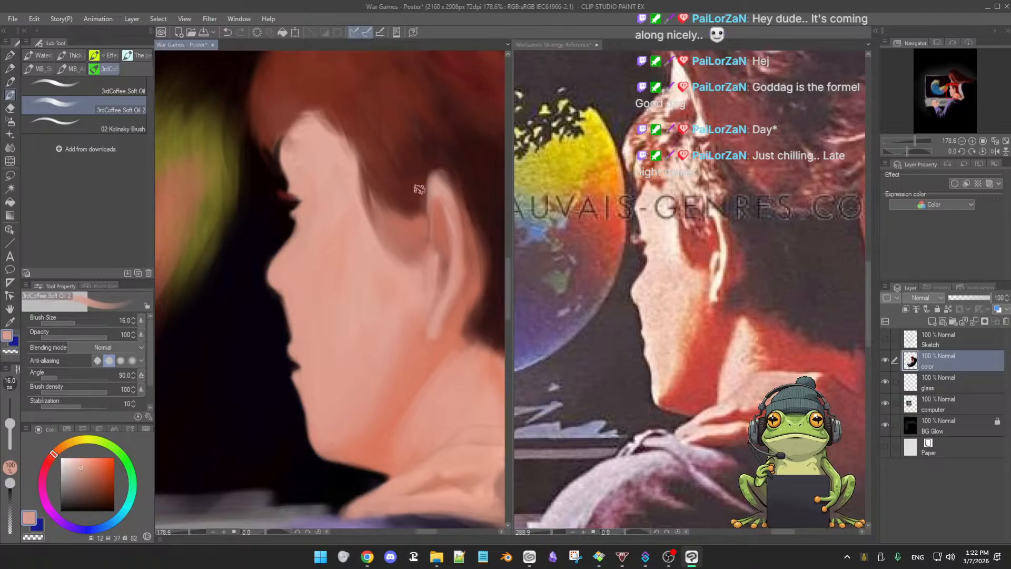
Refine the edge between temple hair and cheek with sampled browns, reducing the oil brush to 4.2
alt+click(370, 186)
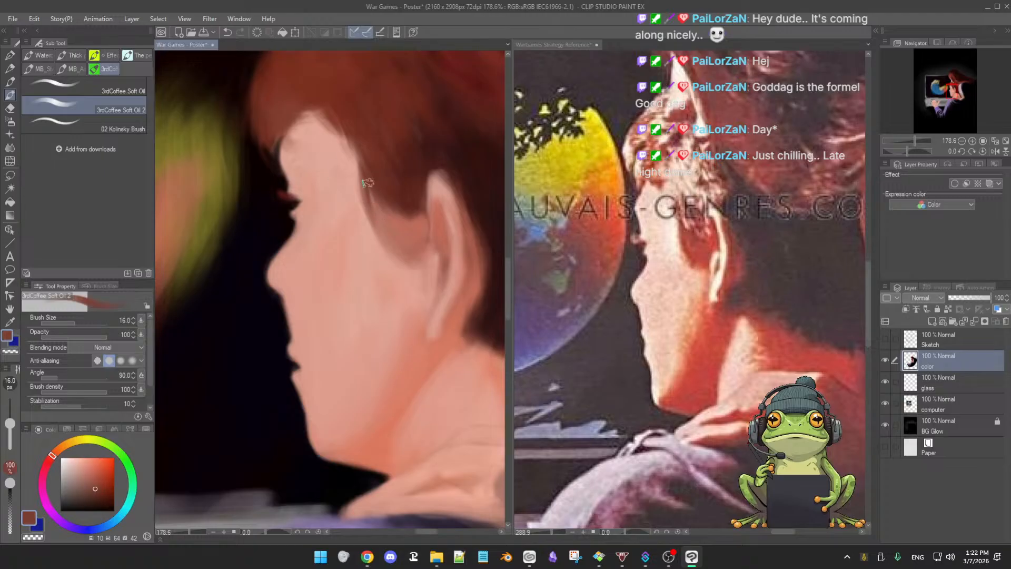
alt+click(389, 212)
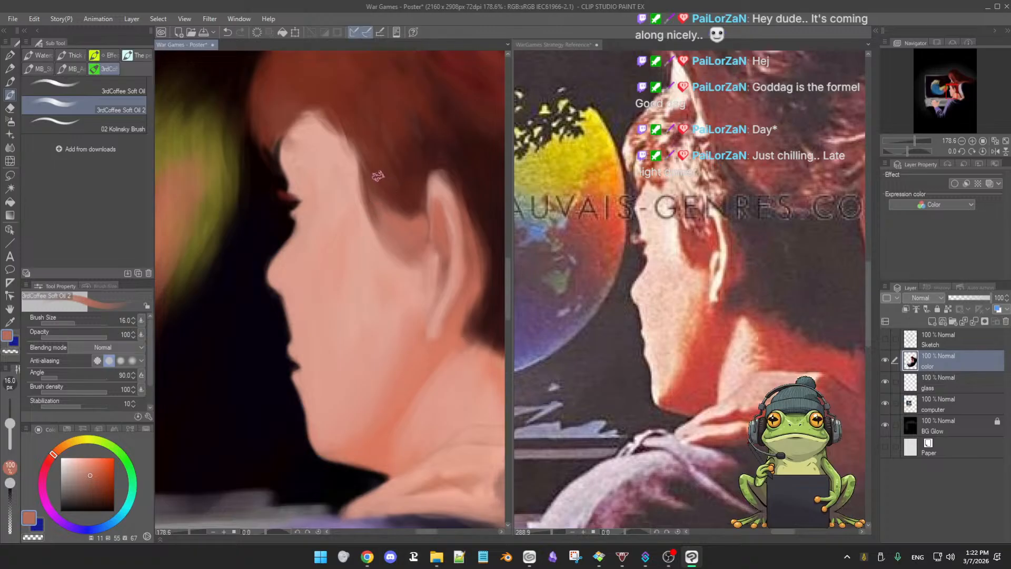
ctrl+alt+drag(406, 206, 377, 211)
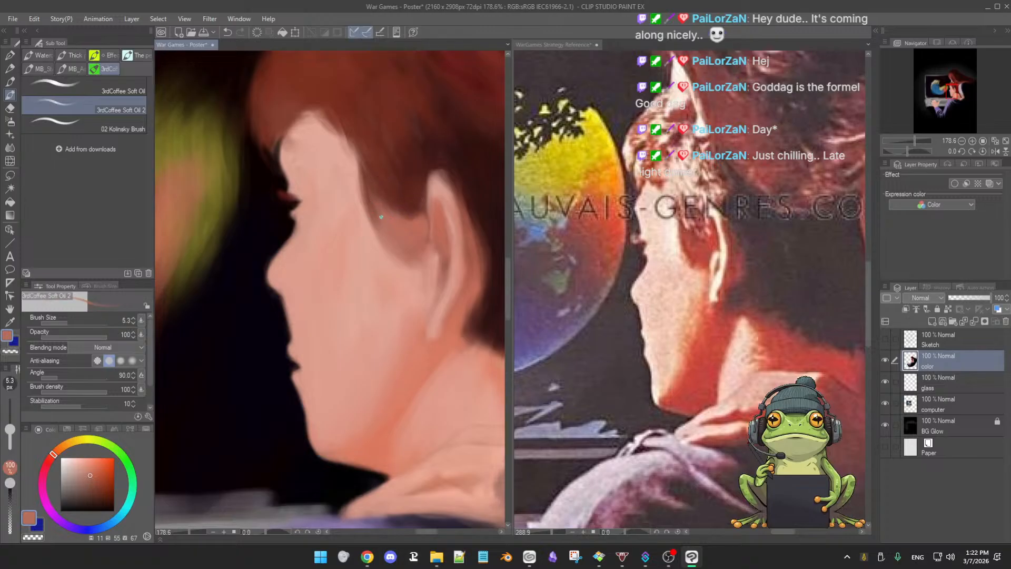
alt+click(369, 143)
ctrl+alt+drag(372, 167, 373, 186)
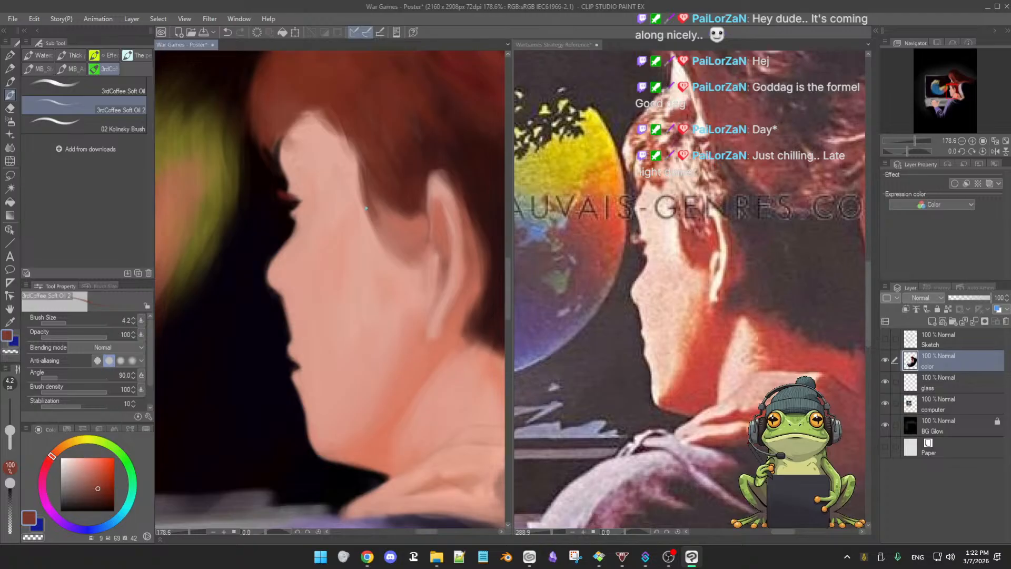
Soften the sideburn's edge against the cheek using the Soft airbrush at 17.1 and 8.6 with sampled skin and brown tones
key(b)
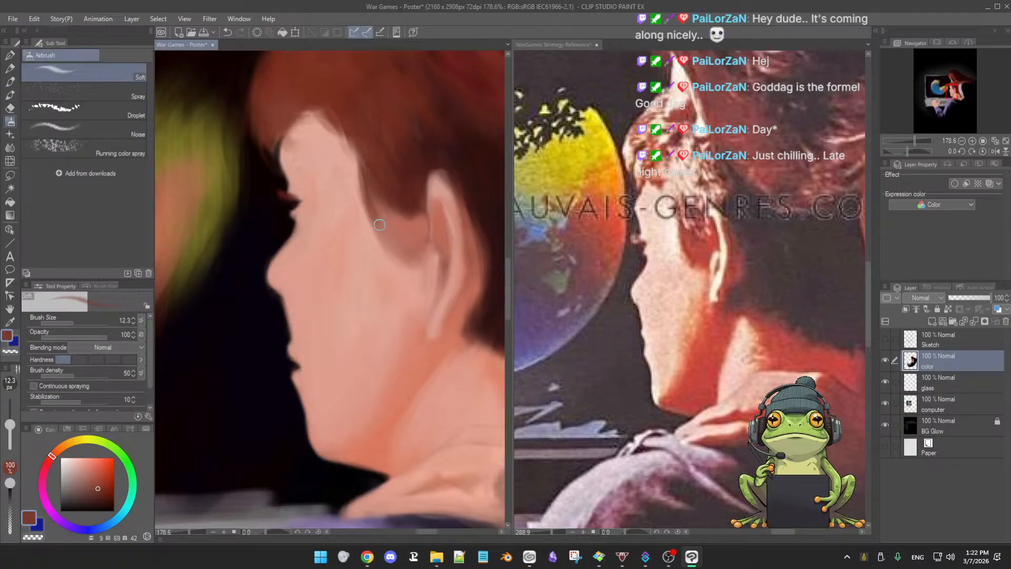
ctrl+alt+drag(380, 225, 374, 232)
alt+click(377, 233)
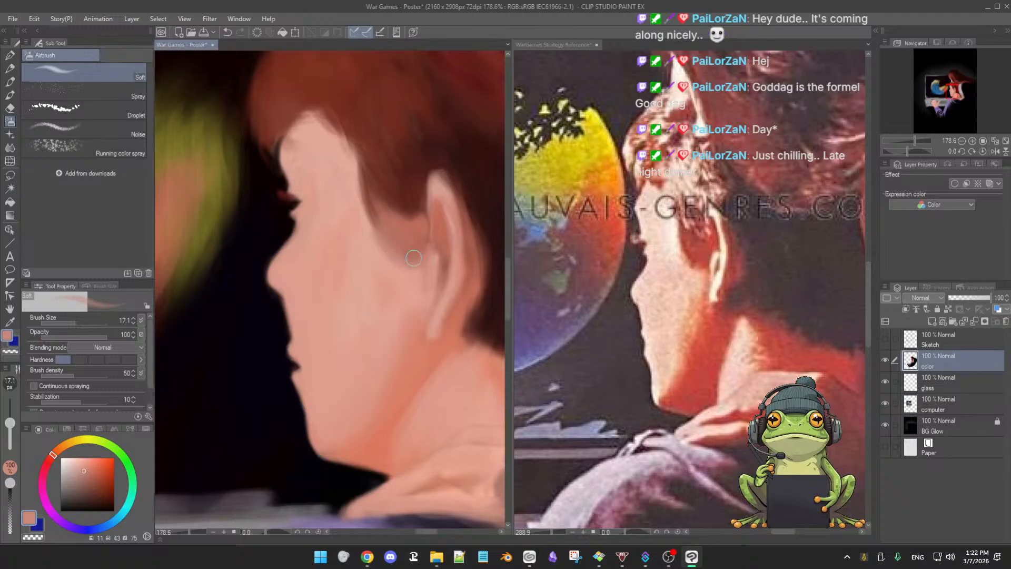
alt+click(376, 215)
drag(375, 204, 370, 205)
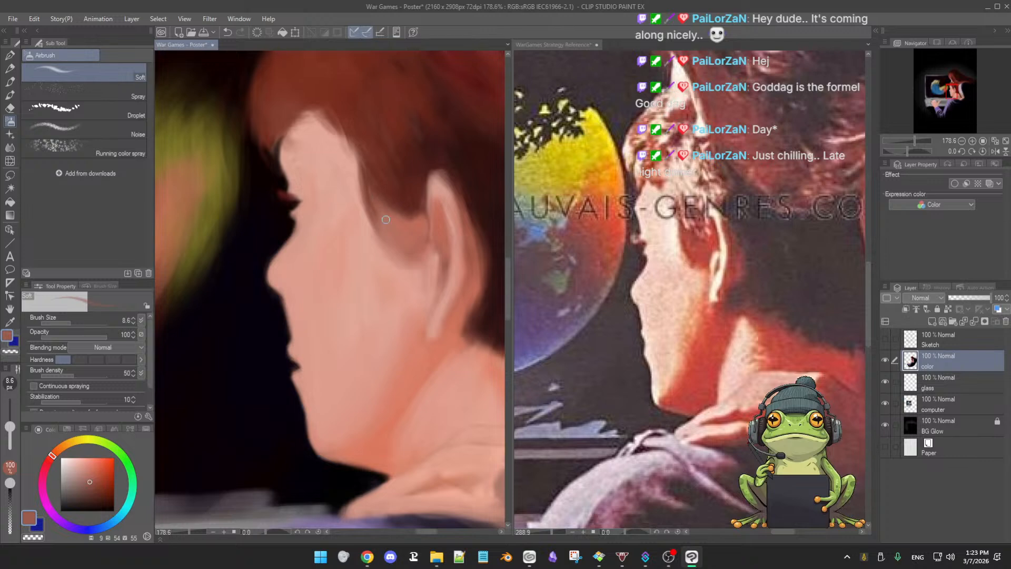
alt+click(375, 180)
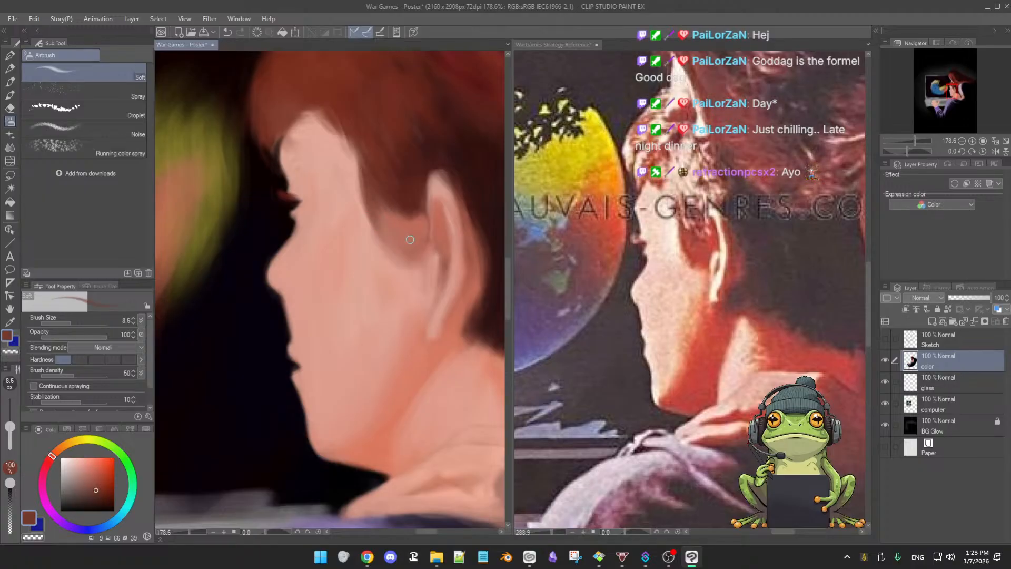
Soften the lower edge of the boy's sideburn with the Soft airbrush at size 8.6
scroll(410, 240, down, 3)
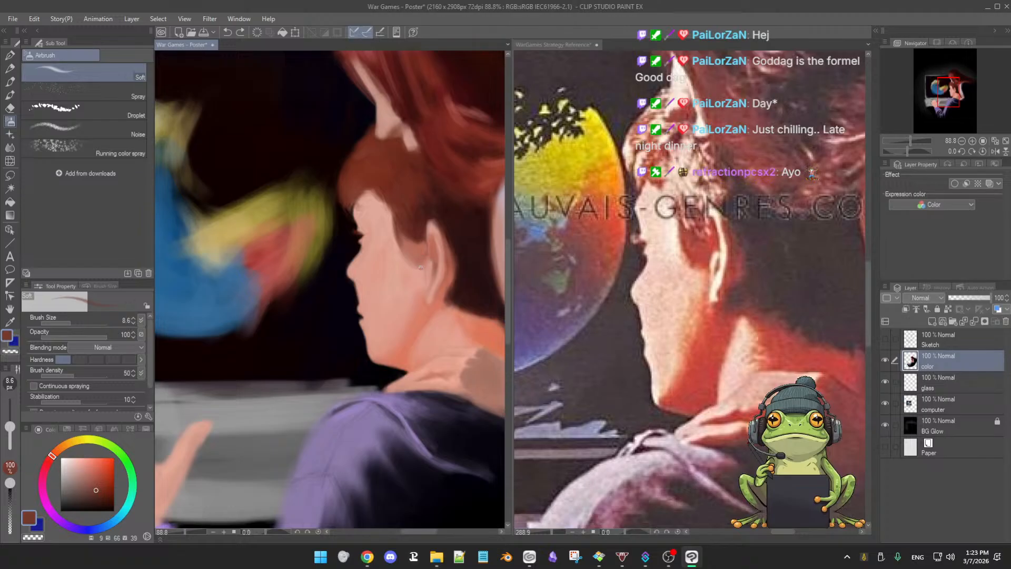
scroll(405, 260, up, 4)
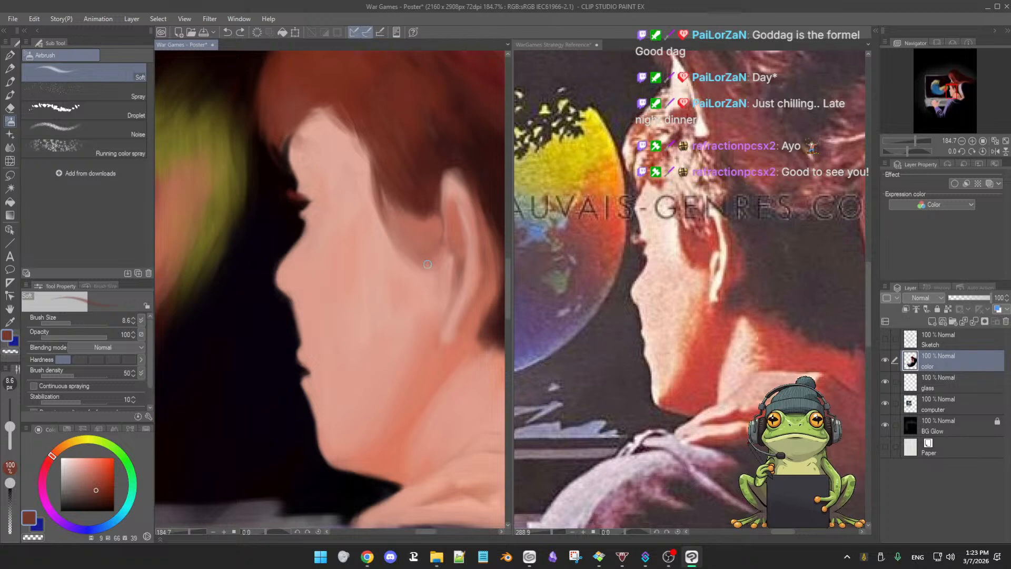
drag(419, 262, 408, 264)
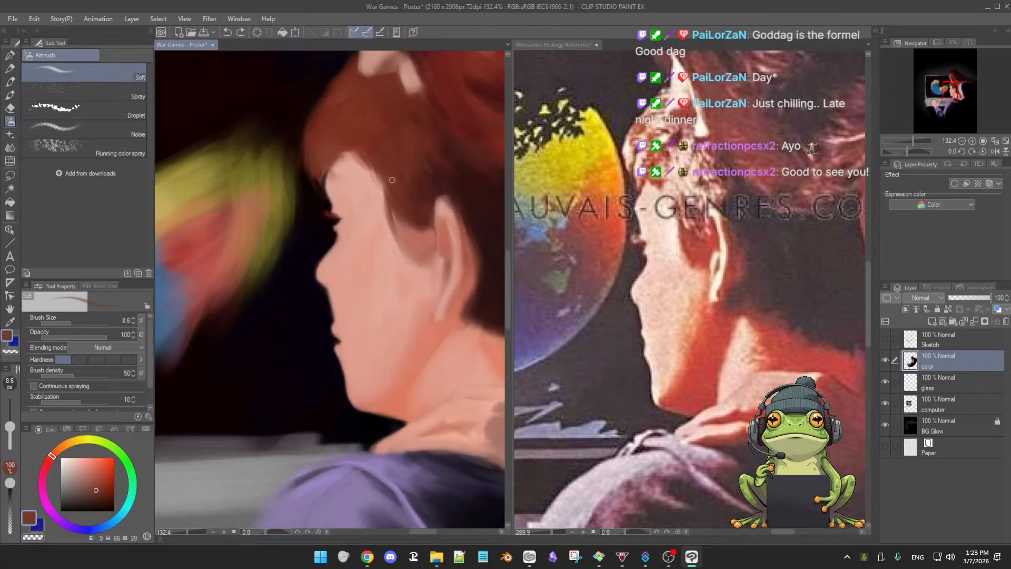
Switch to the 3rdCoffee Soft Oil 2 brush at size 8 and work the temple hairline with a sampled muted brown
key(b)
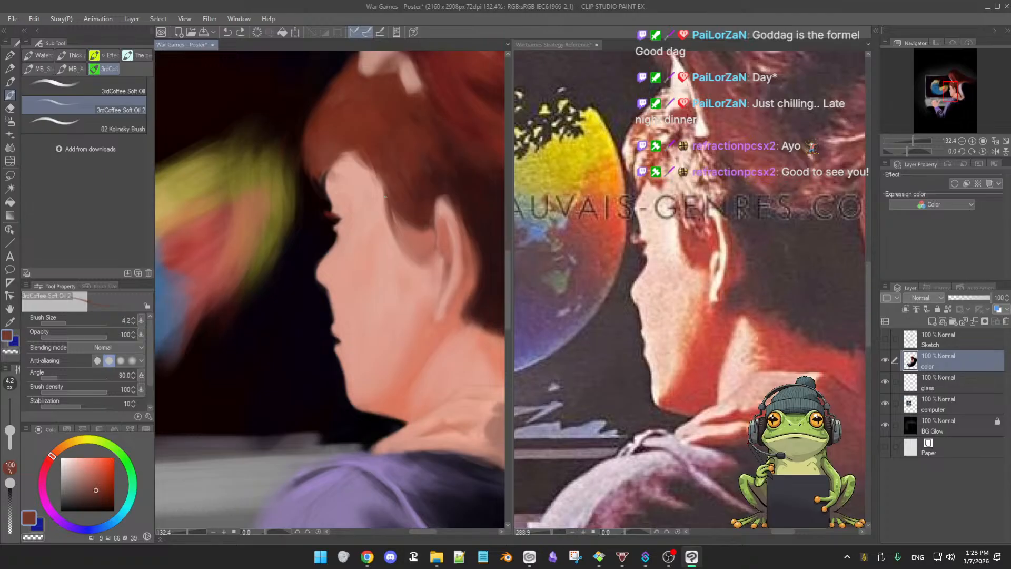
alt+click(389, 187)
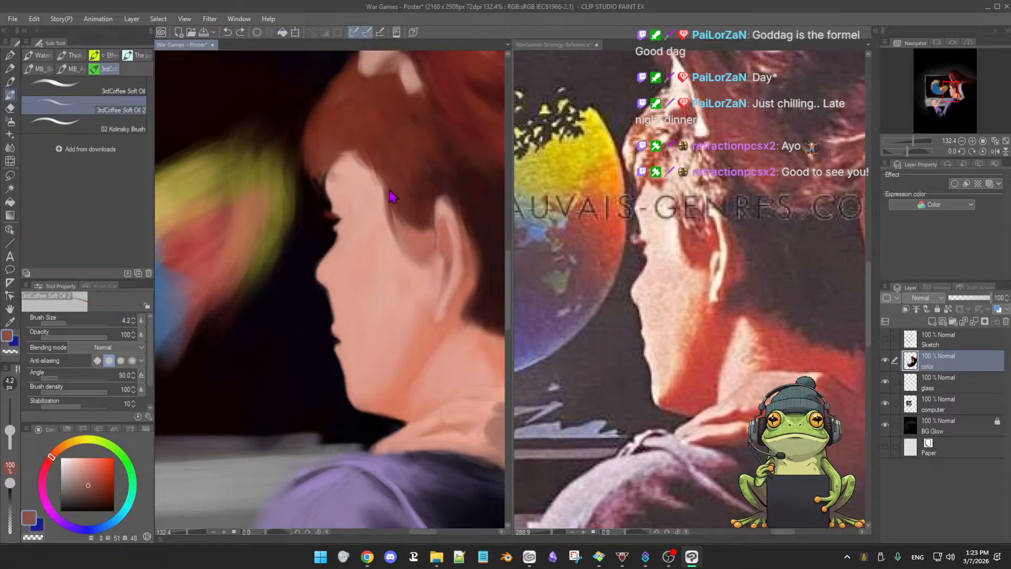
key([)
key([)
key(])
key(])
key(])
key(])
key(])
drag(418, 225, 413, 249)
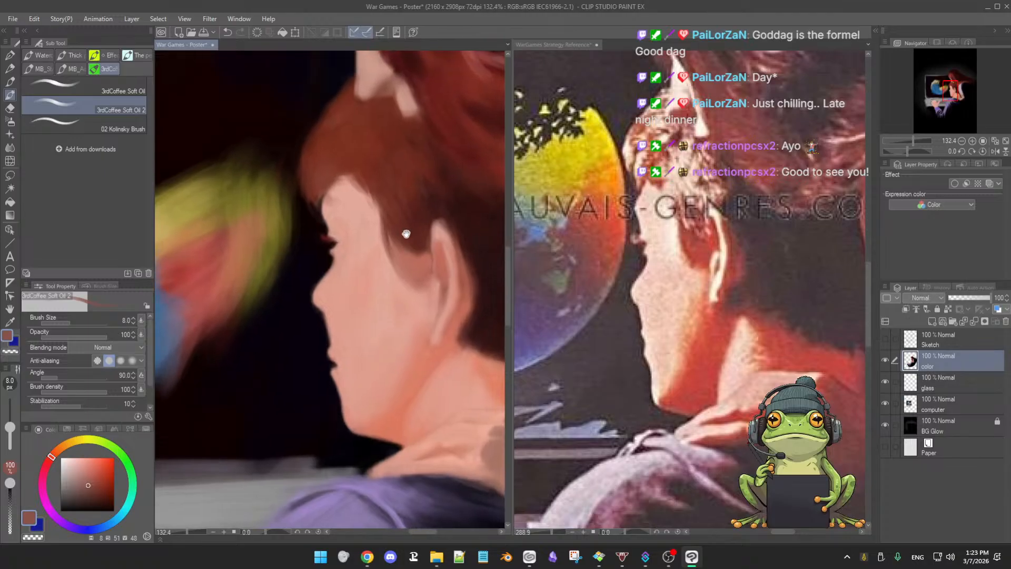
Paint the skin in front of the ear with a more saturated orange based on a sampled ear tone at size 14
alt+click(442, 251)
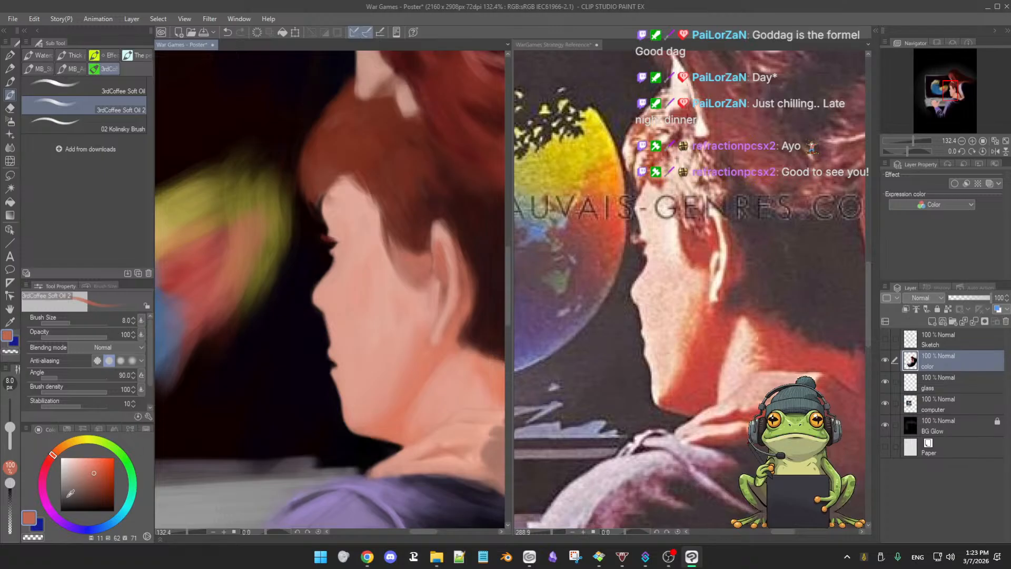
click(102, 469)
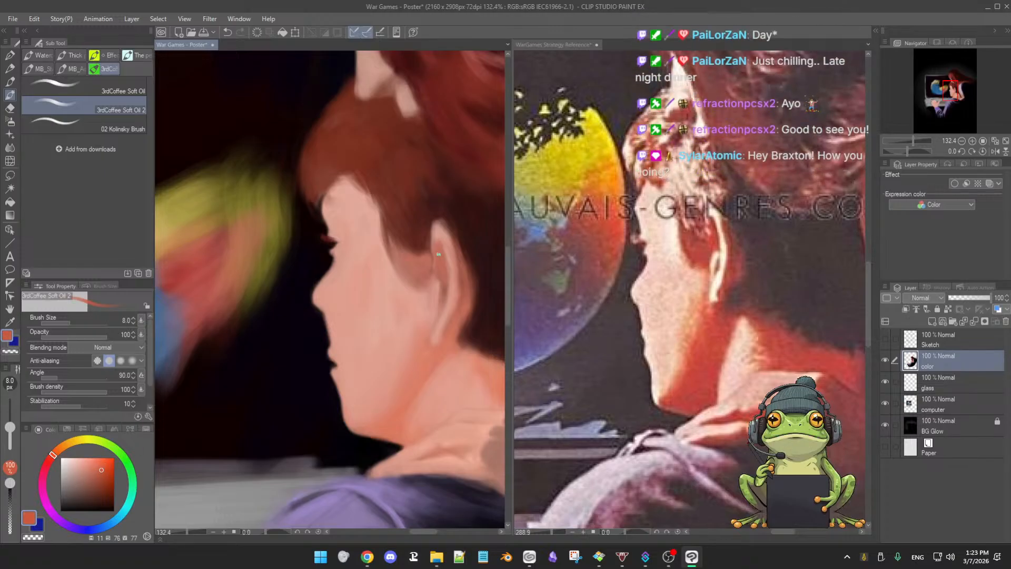
key(bracketright)
key(bracketright)
key(bracketright)
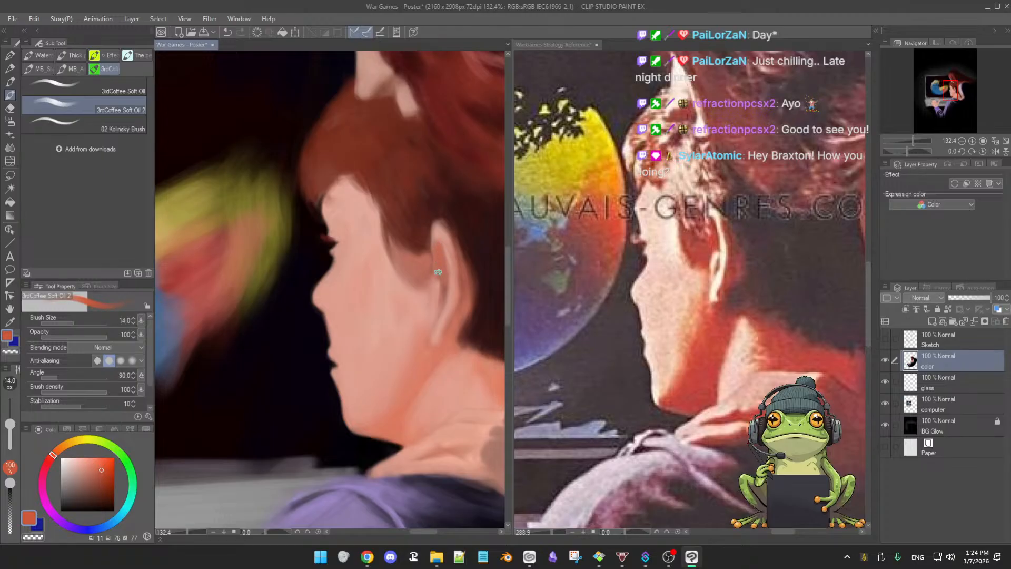
Blend the front edge of the ear into the sideburn with sampled dark brown and orange ear tones at size 10.8
alt+click(468, 243)
key(bracketleft)
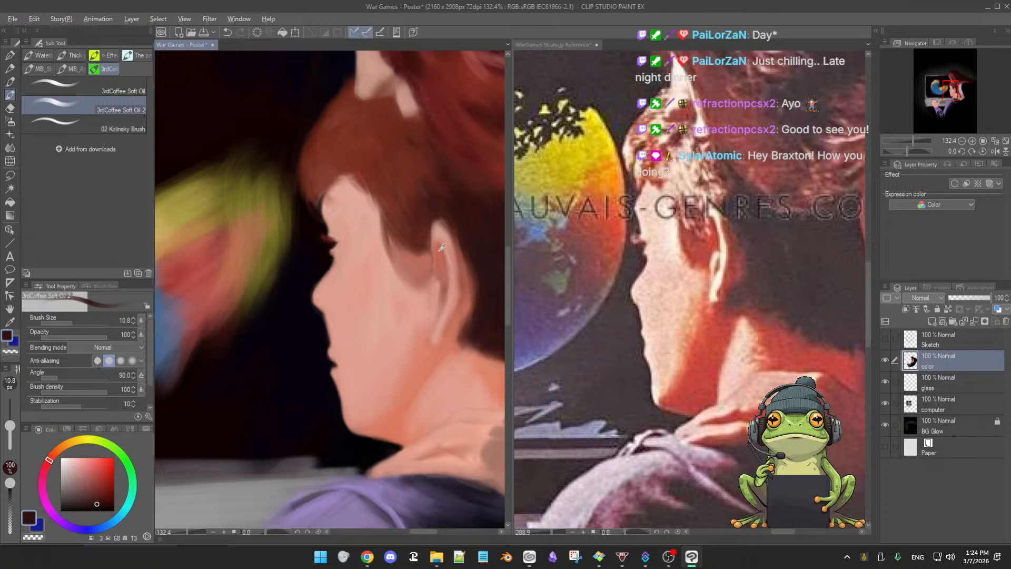
alt+click(439, 246)
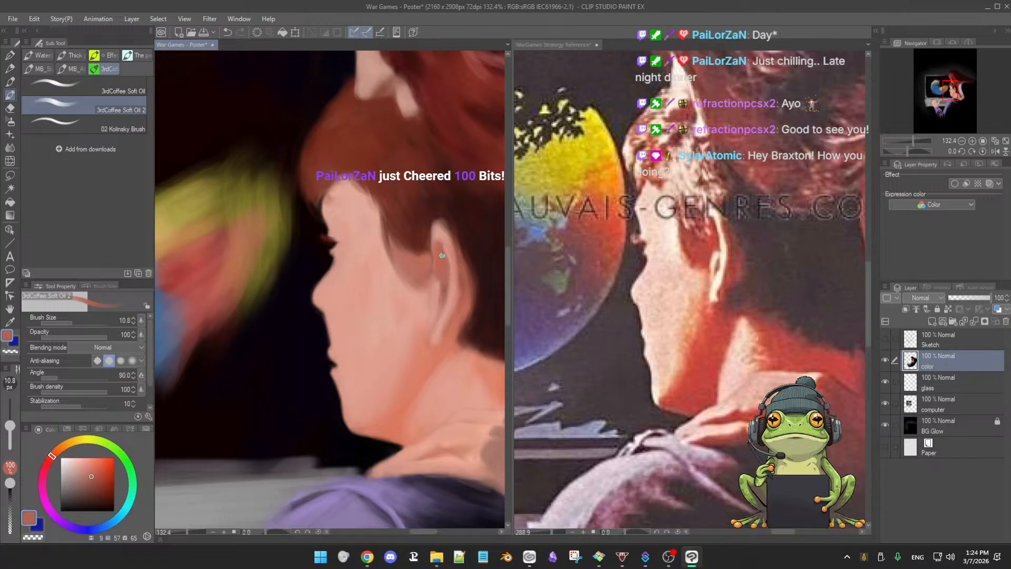
alt+click(437, 250)
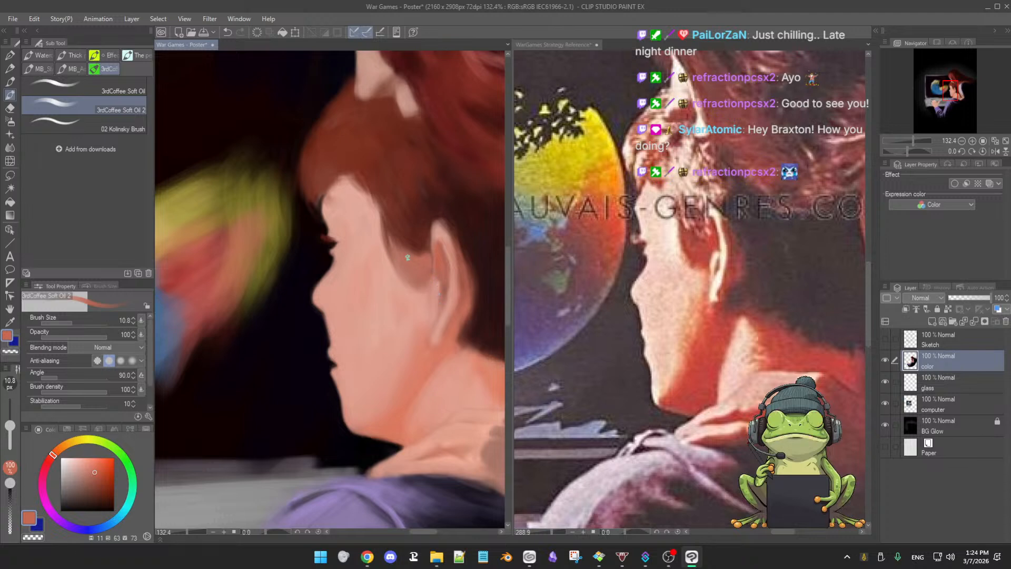
Darken the sideburn with sampled and adjusted browns at size 15.2, and soften its edge with the Soft airbrush at 17.3
drag(416, 260, 418, 261)
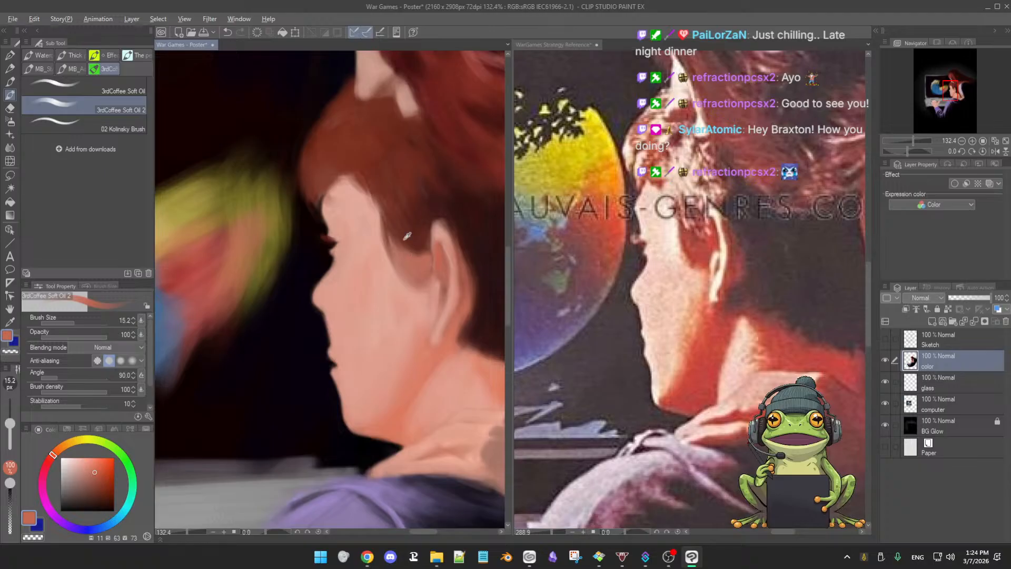
alt+click(404, 242)
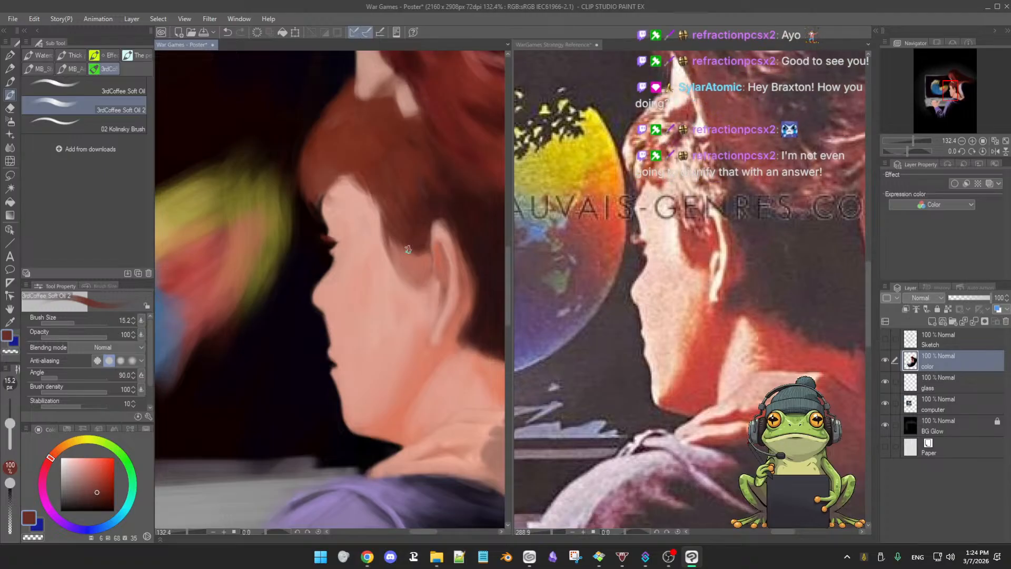
alt+click(402, 261)
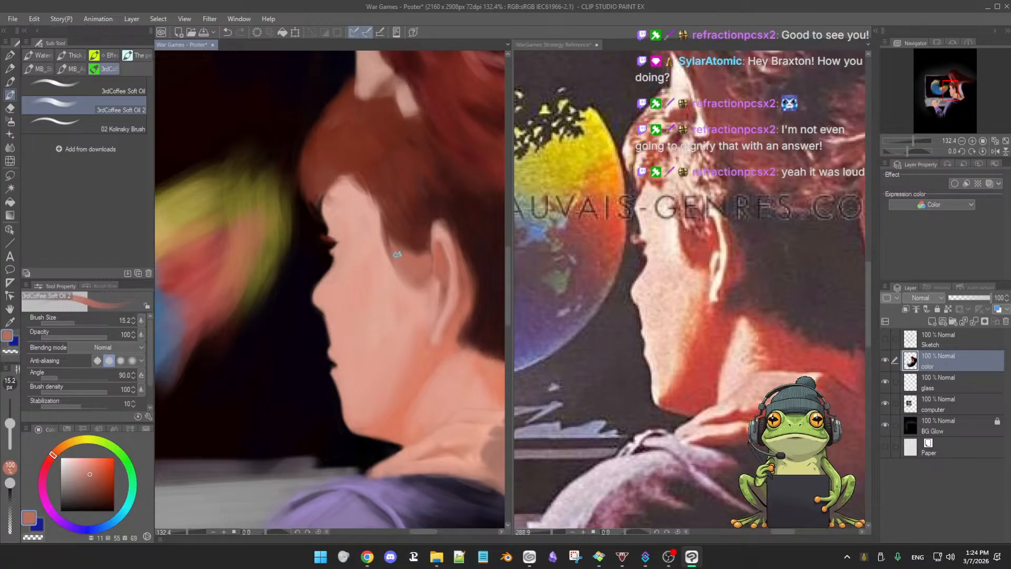
click(94, 482)
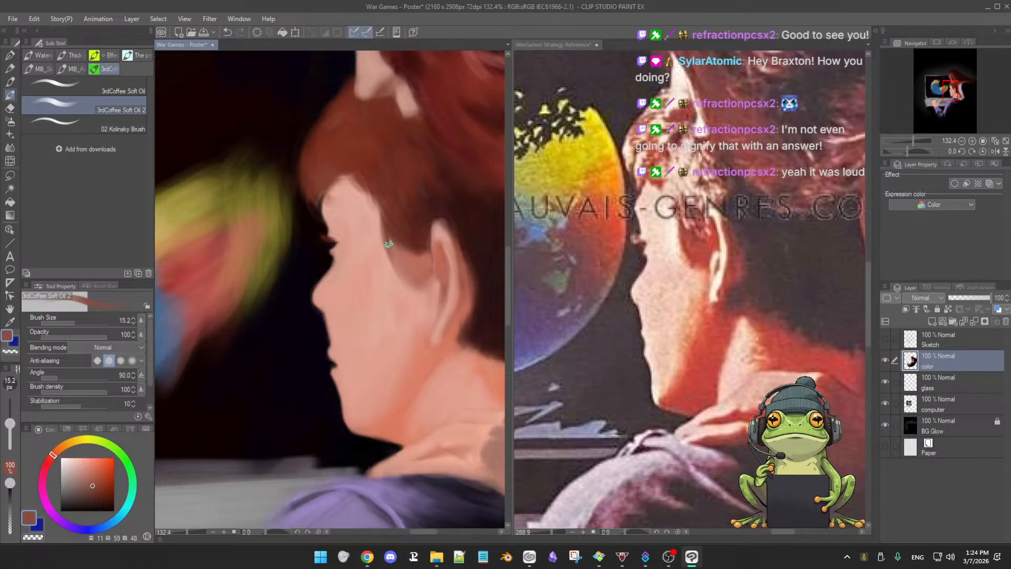
key(b)
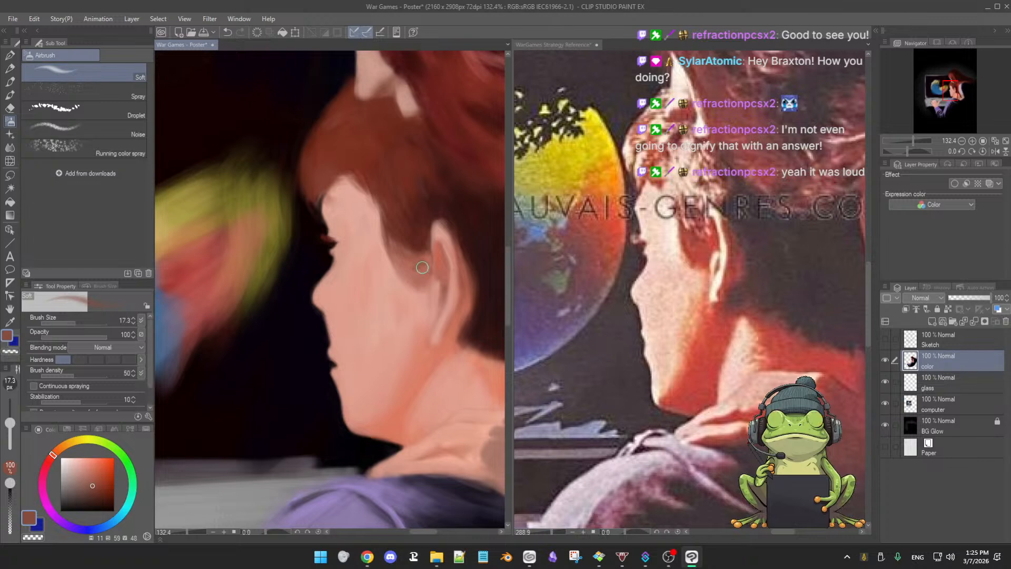
Return to the 3rdCoffee Soft Oil 2 brush and blend the lower sideburn with a sampled brown at size 25.2
key(b)
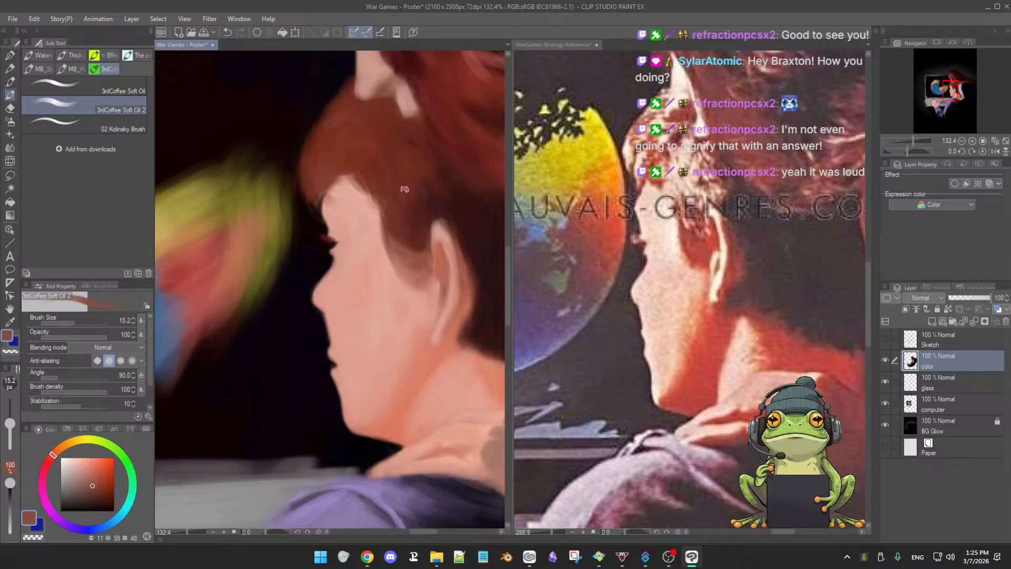
alt+click(412, 263)
key(])
drag(399, 253, 418, 269)
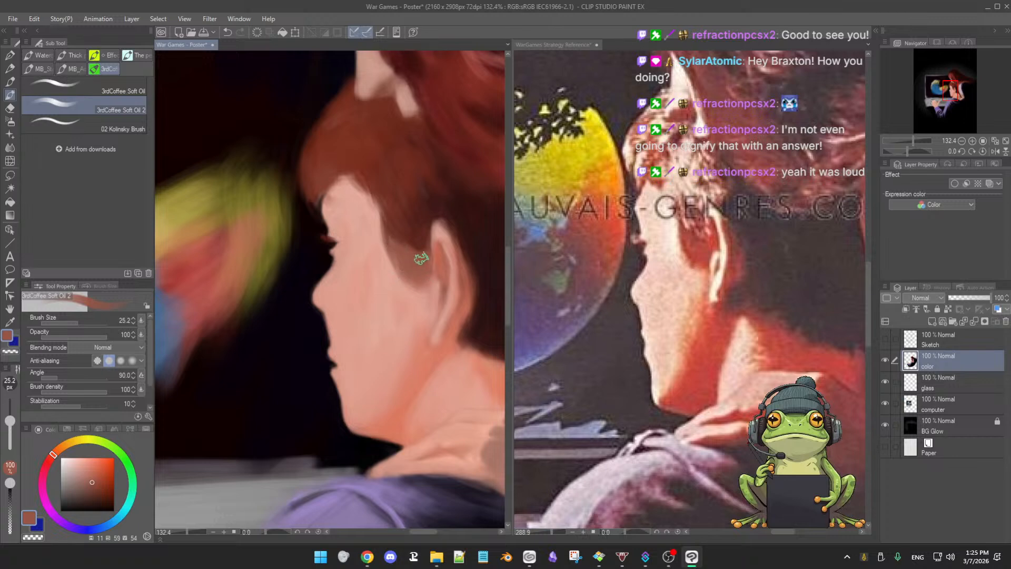
mouse_move(431, 267)
mouse_down()
mouse_move(413, 283)
mouse_move(441, 254)
mouse_up()
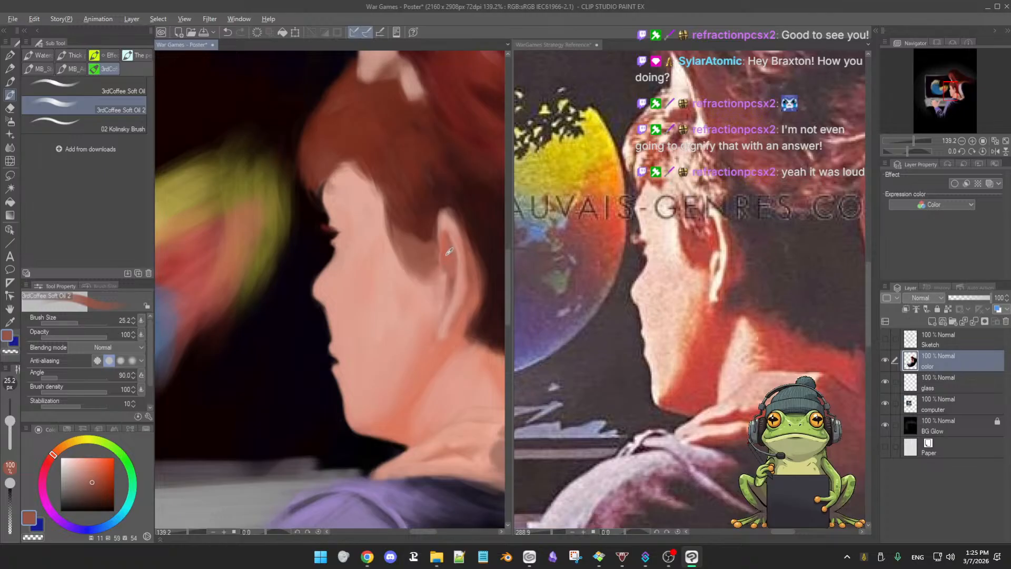
Pick a more saturated orange-brown and paint it over the sideburn down to the front of the ear
click(102, 477)
click(99, 481)
click(100, 474)
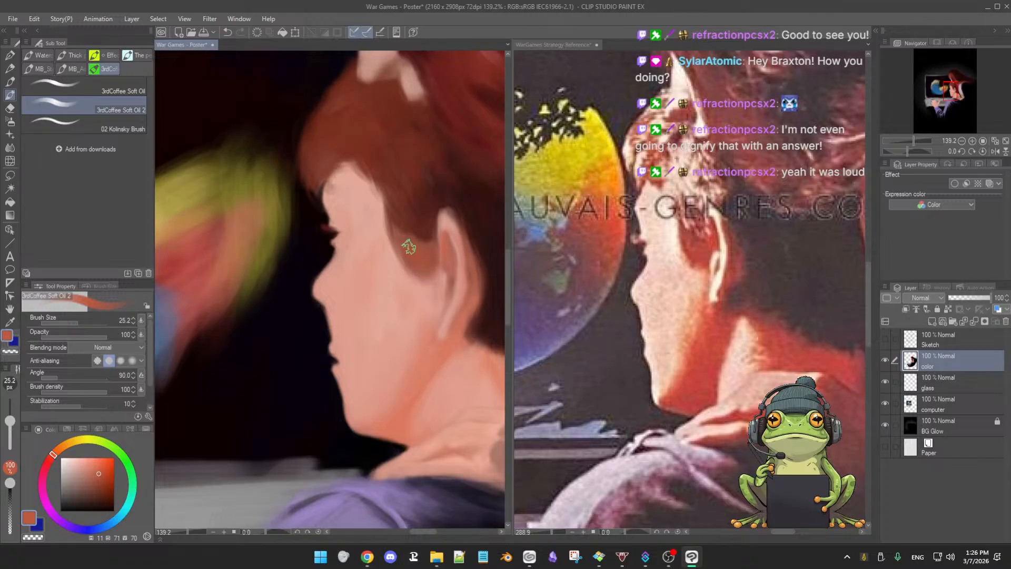
mouse_move(411, 245)
mouse_down()
mouse_move(437, 250)
mouse_move(427, 270)
mouse_up()
Blend the sideburn into the temple hair and cheek with sampled dark brown, orange-brown and light skin tones at size 25.2
scroll(432, 273, down, 2)
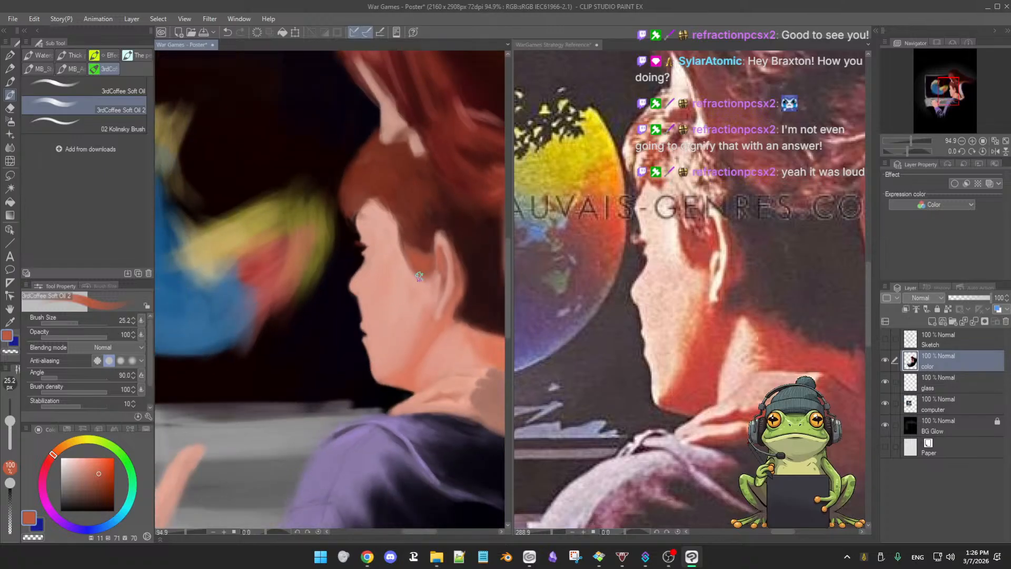
scroll(420, 276, up, 2)
alt+click(399, 212)
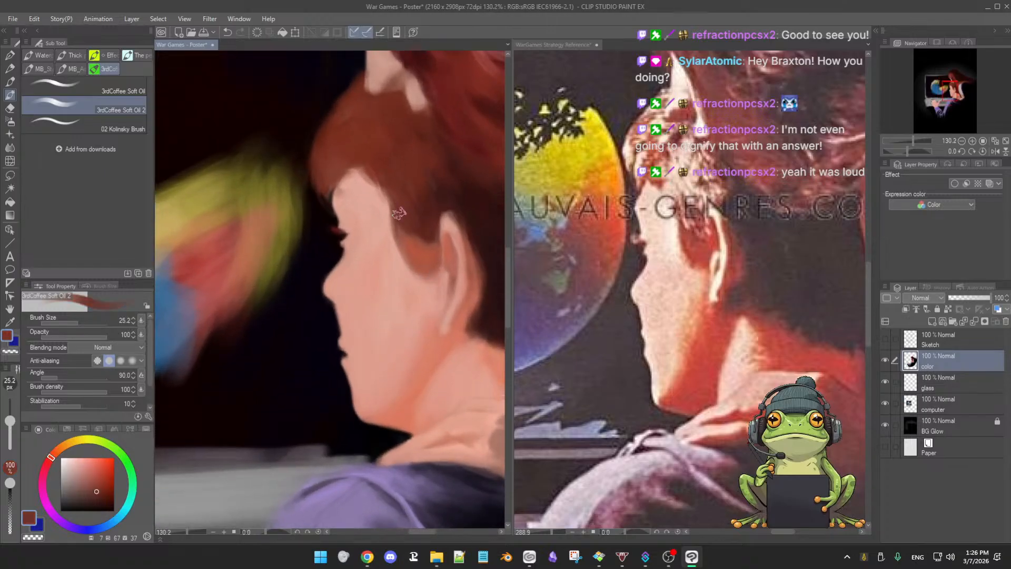
alt+click(420, 248)
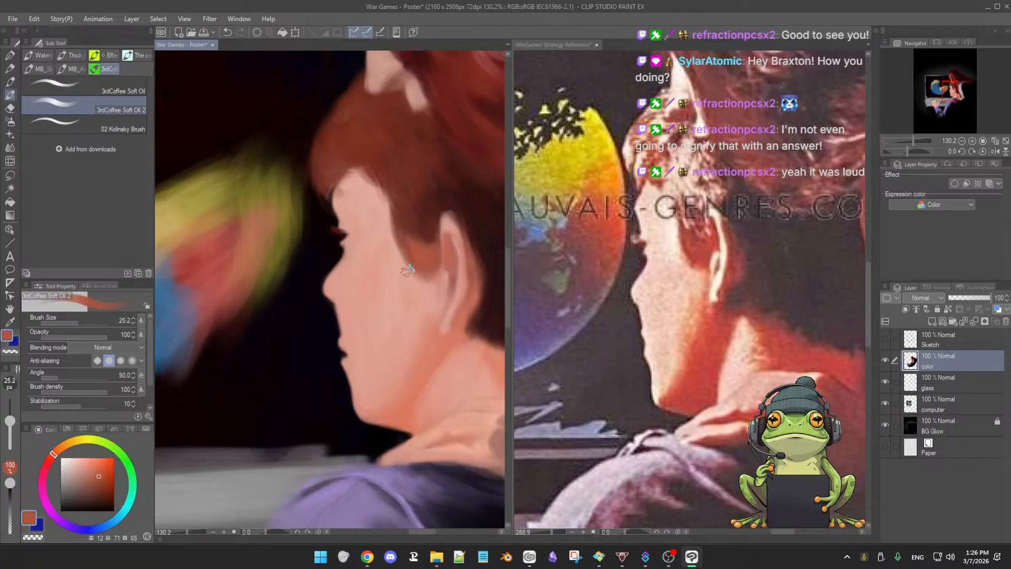
alt+click(402, 269)
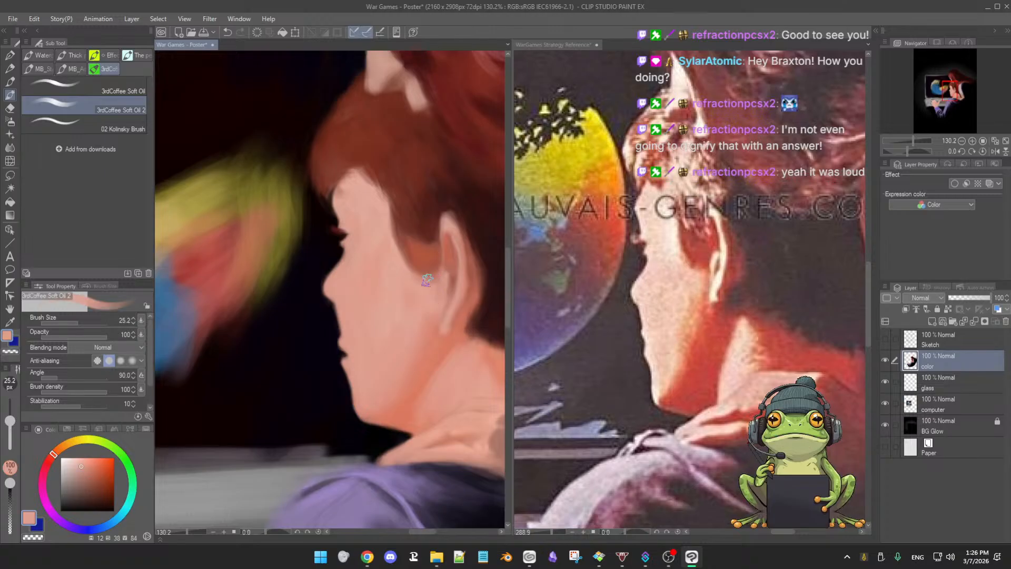
alt+click(409, 242)
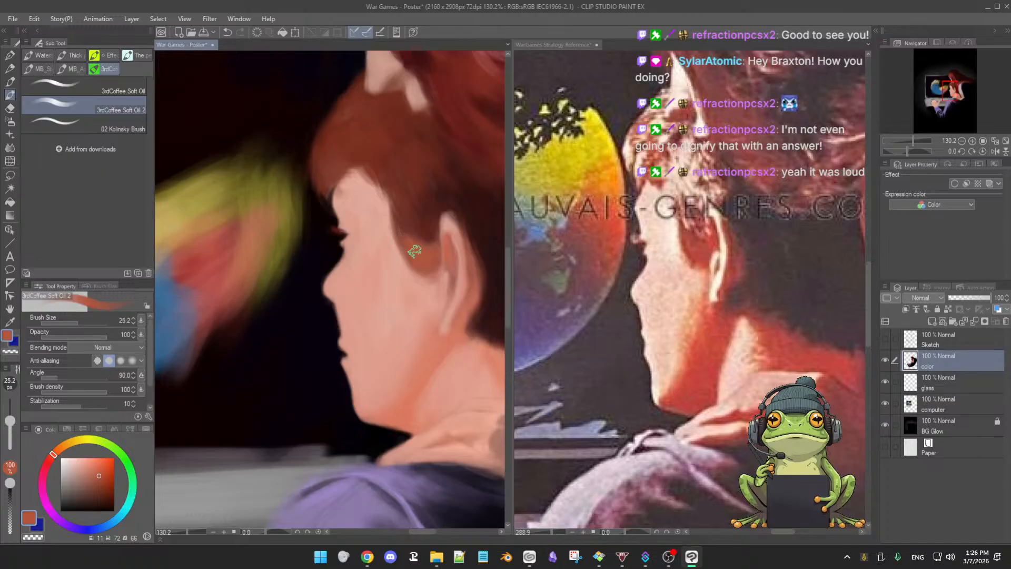
Check the sideburn against the whole poster and undo the last painting on it
scroll(433, 262, down, 7)
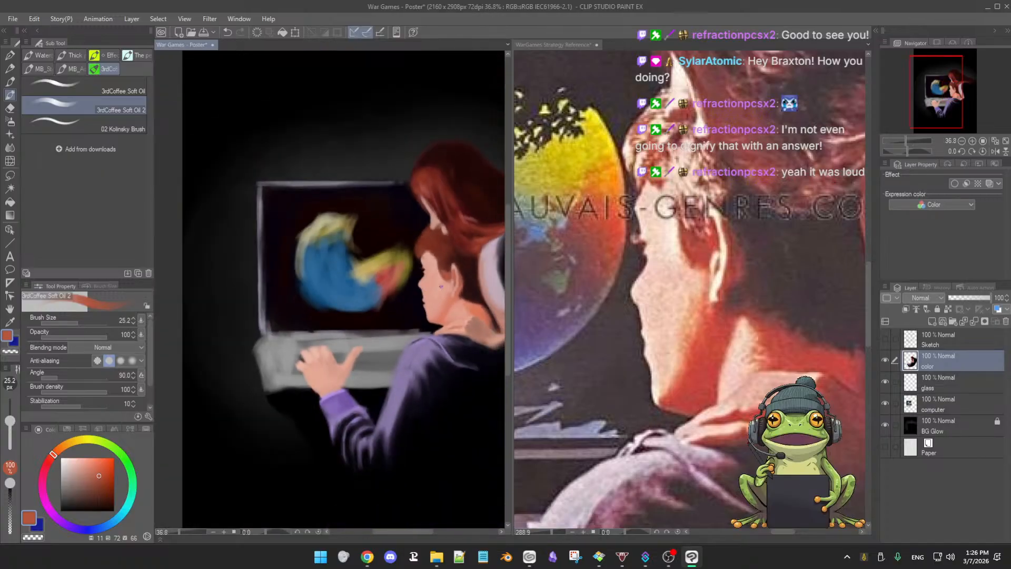
key(ctrl+z)
drag(440, 282, 402, 290)
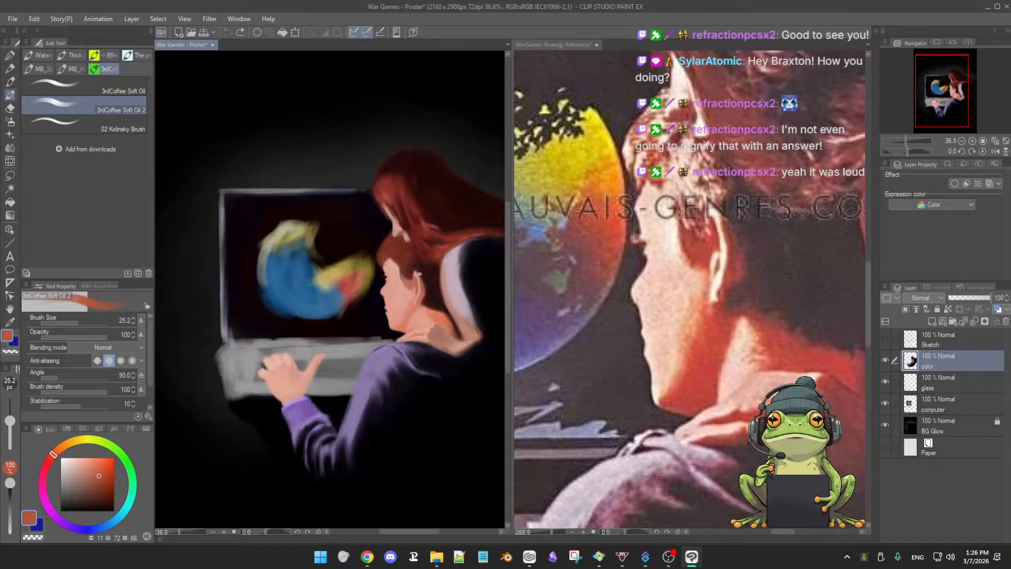
scroll(418, 274, up, 6)
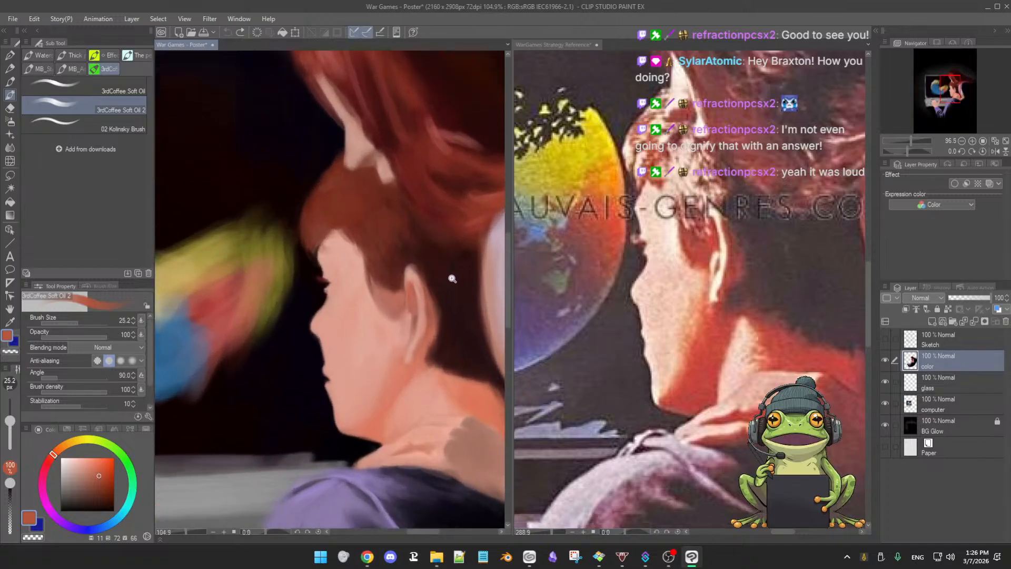
scroll(438, 263, up, 1)
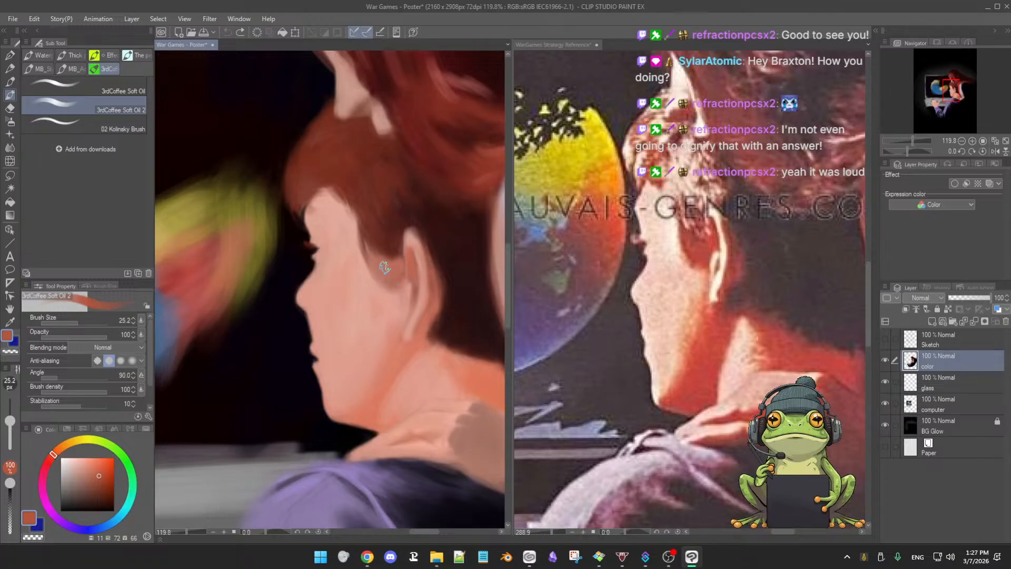
Touch up the sideburn's cheek-side edge with a sampled muted brown at size 19.8
drag(386, 271, 408, 270)
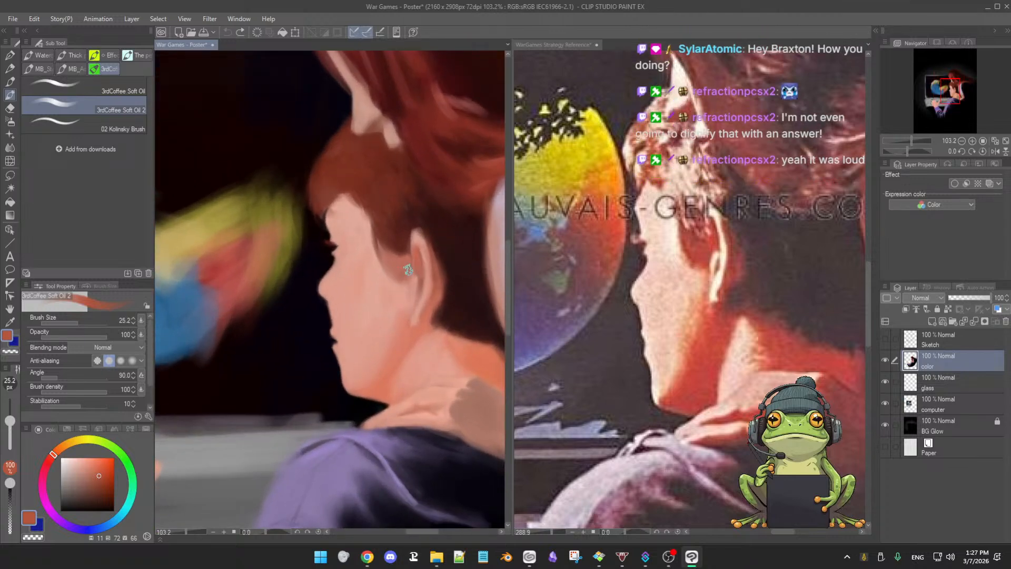
alt+click(383, 246)
drag(383, 248, 378, 237)
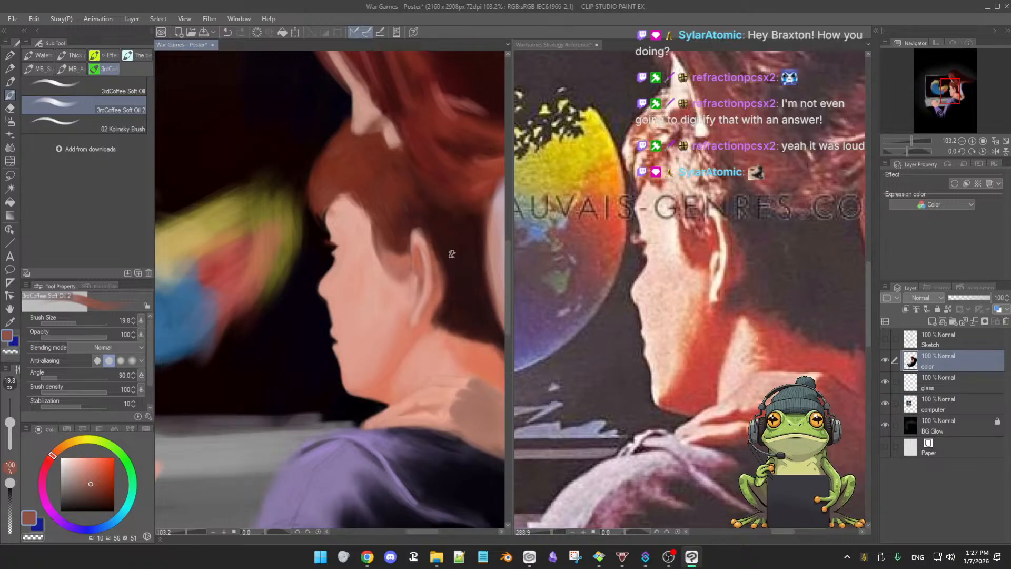
Enlarge the oil brush to 39.6 and paint the hair above the temple with a reddish brown
drag(463, 262, 456, 258)
scroll(455, 261, down, 1)
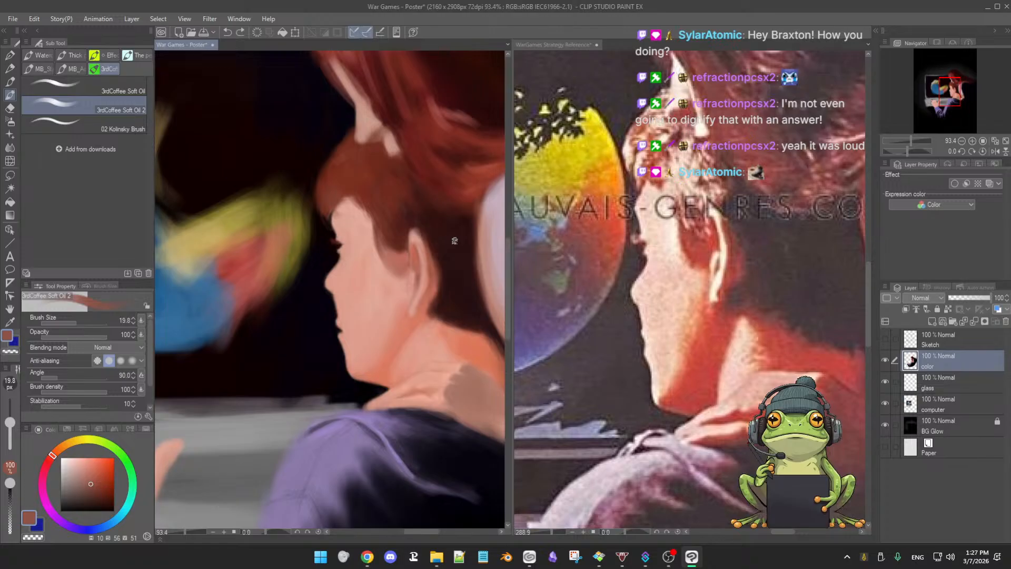
ctrl+alt+drag(443, 232, 452, 238)
ctrl+click(440, 210)
drag(440, 210, 478, 247)
ctrl+alt+drag(415, 231, 427, 243)
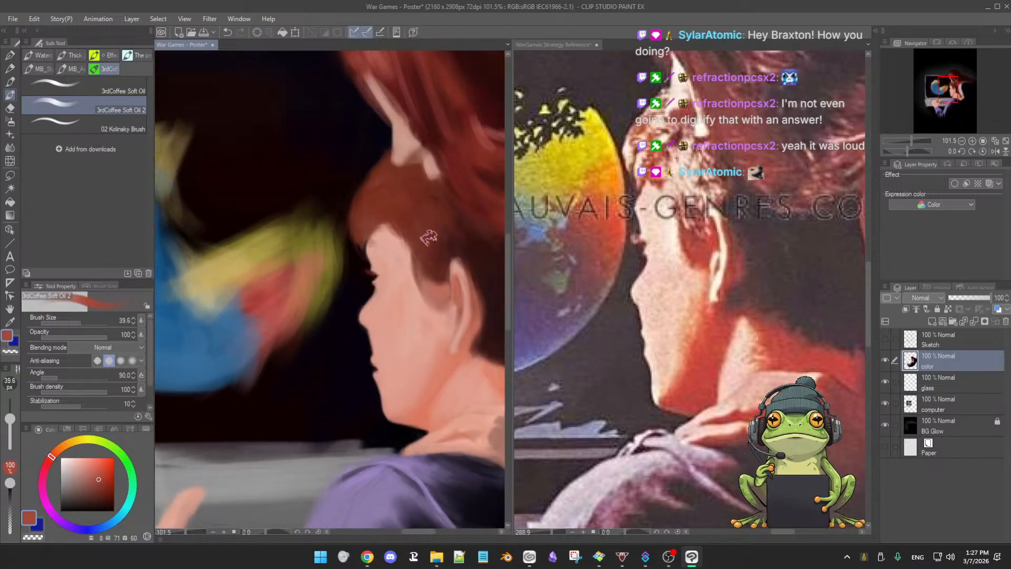
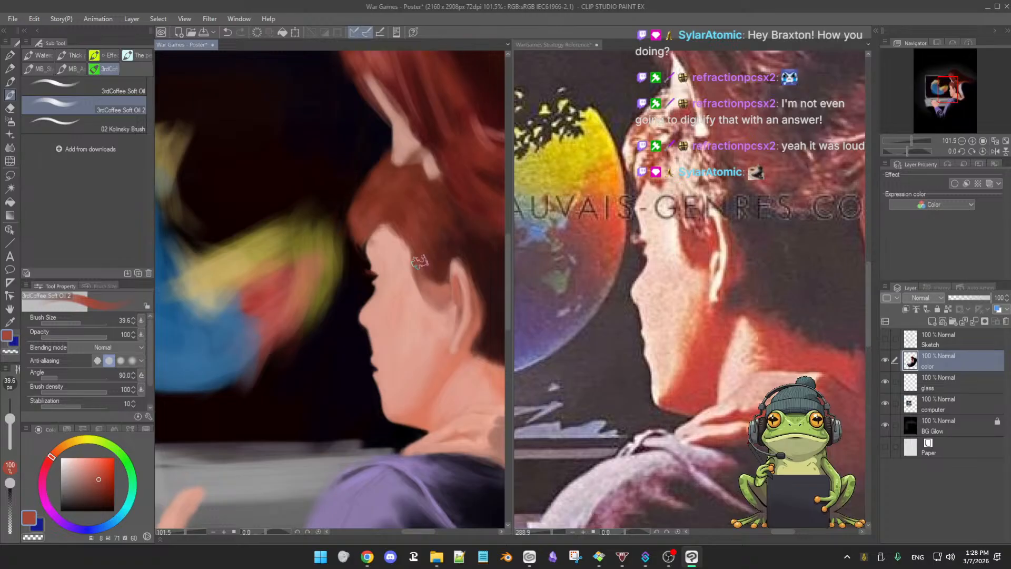
Blend the boy's sideburn edge into the cheek in front of the ear with sampled skin and muted brown tones at size 33.6
alt+click(421, 290)
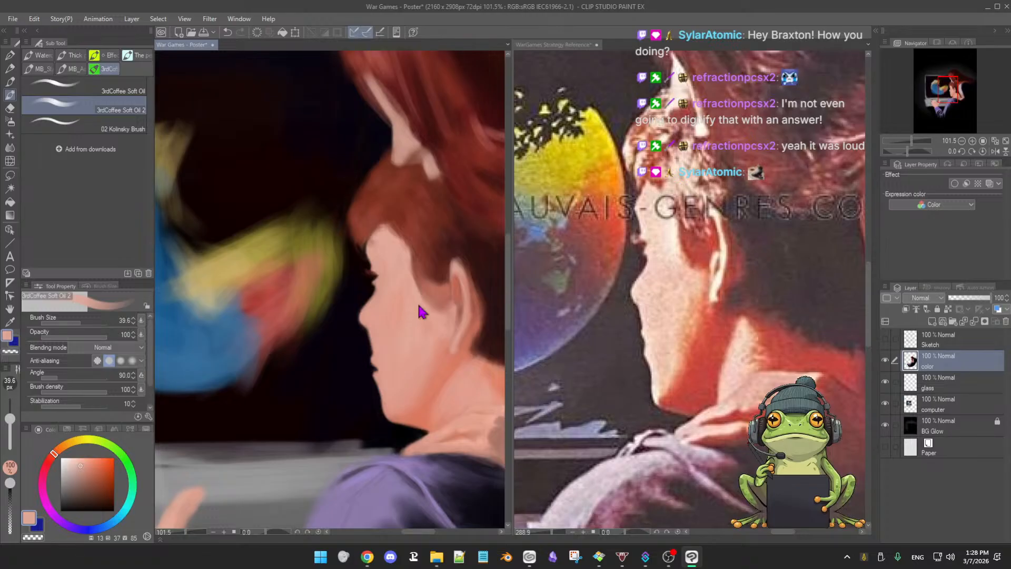
key([)
key(])
key(])
key(])
alt+click(423, 290)
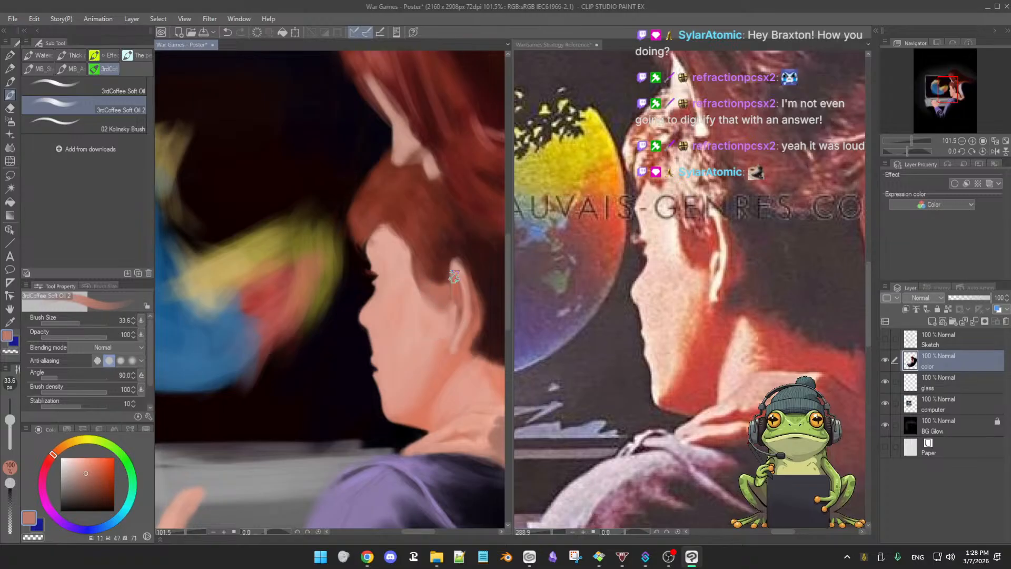
alt+click(435, 293)
alt+click(434, 302)
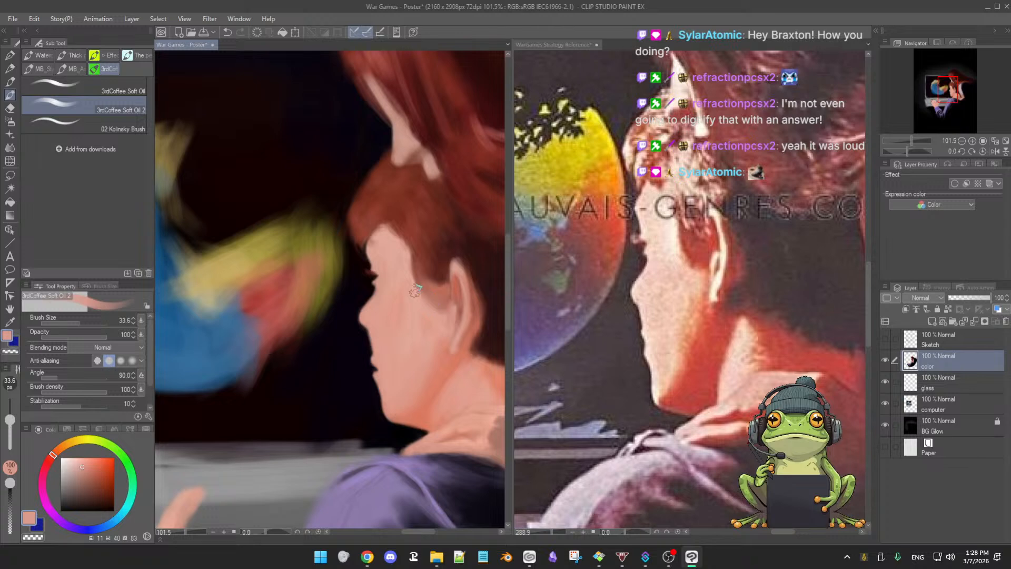
alt+click(431, 315)
alt+click(434, 315)
mouse_move(436, 327)
mouse_down()
mouse_move(390, 352)
mouse_move(442, 327)
mouse_up()
Rework the sideburn's lower end beside the ear with sampled hair and orange-brown tones at size 27.3
scroll(437, 292, up, 4)
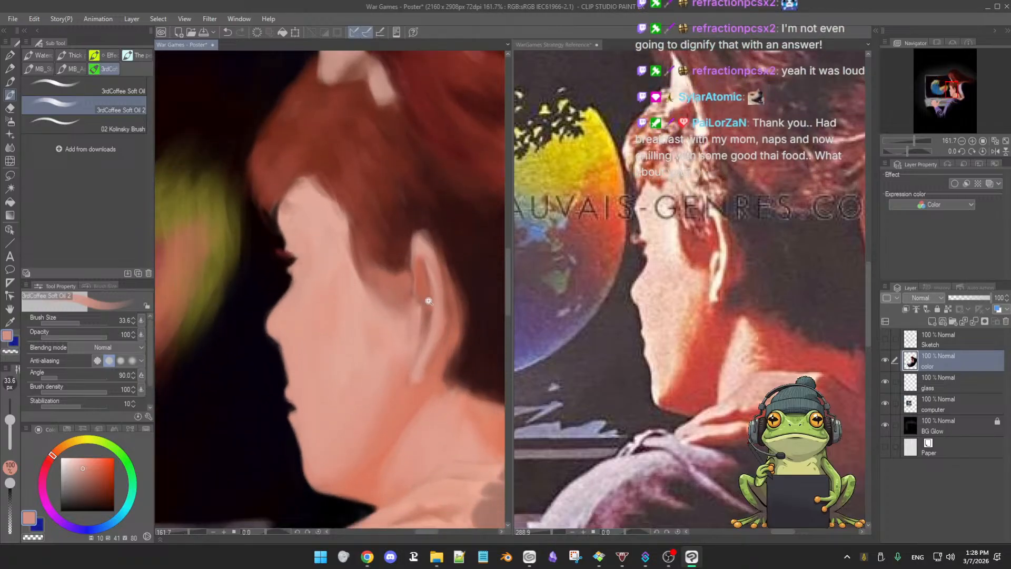
alt+click(468, 262)
mouse_move(409, 284)
mouse_down()
mouse_move(380, 277)
mouse_move(409, 276)
mouse_move(380, 276)
mouse_move(405, 272)
mouse_move(402, 283)
mouse_move(384, 273)
mouse_move(395, 267)
mouse_up()
alt+click(376, 242)
alt+click(394, 282)
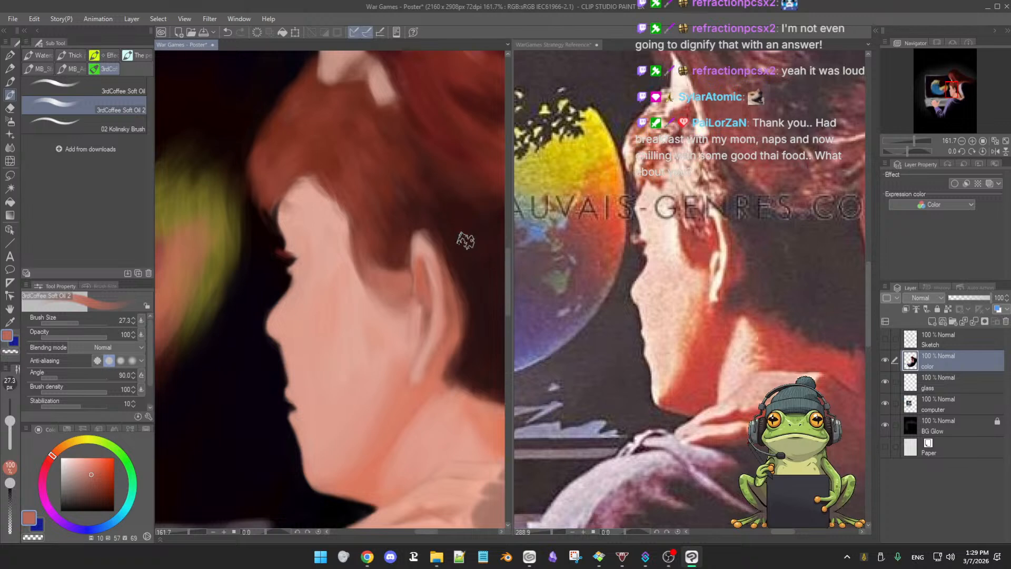
drag(466, 276, 444, 286)
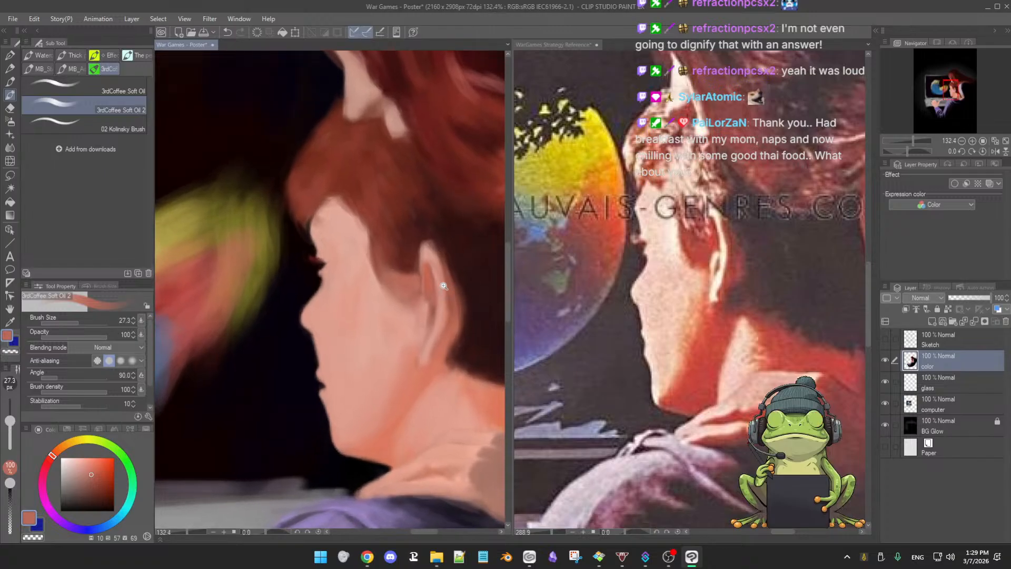
Soften the cheek just below the sideburn with sampled light and muted skin tones
alt+click(403, 311)
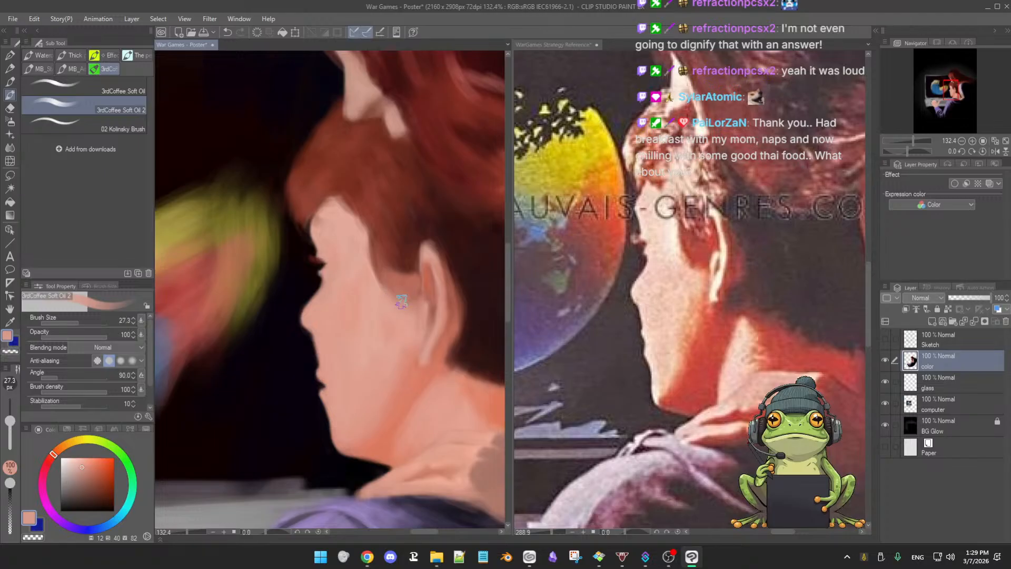
alt+click(387, 289)
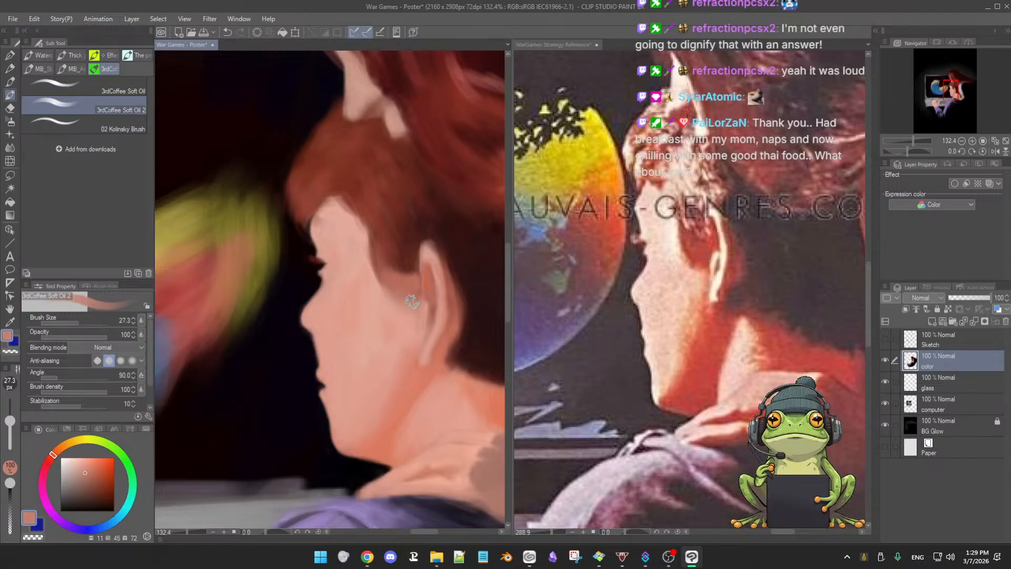
alt+click(383, 292)
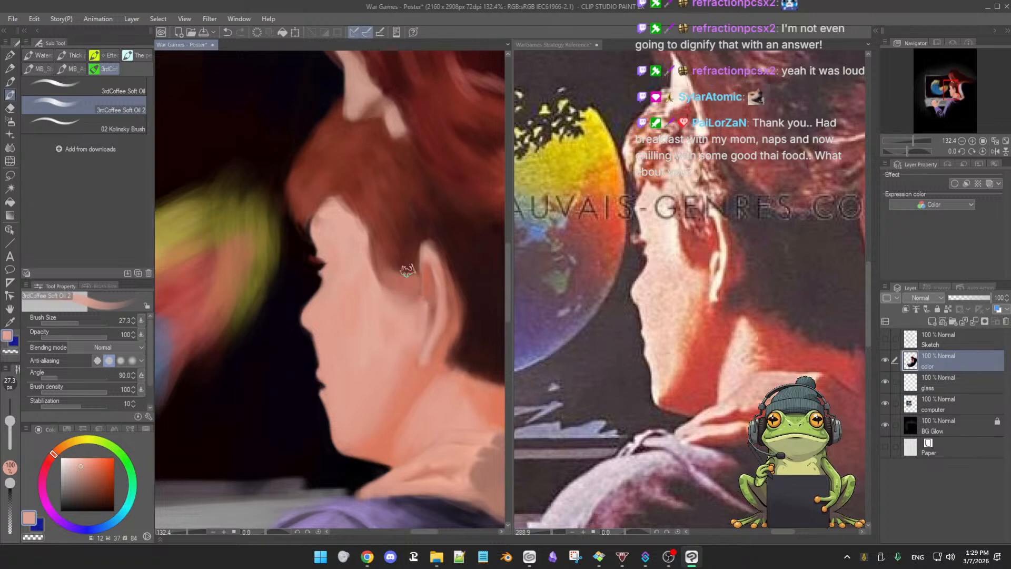
Reduce the oil brush to 17.6 and refine the sideburn's lower edge with sampled orange-brown, dark brown and reddish brown
alt+click(399, 280)
key([)
key([)
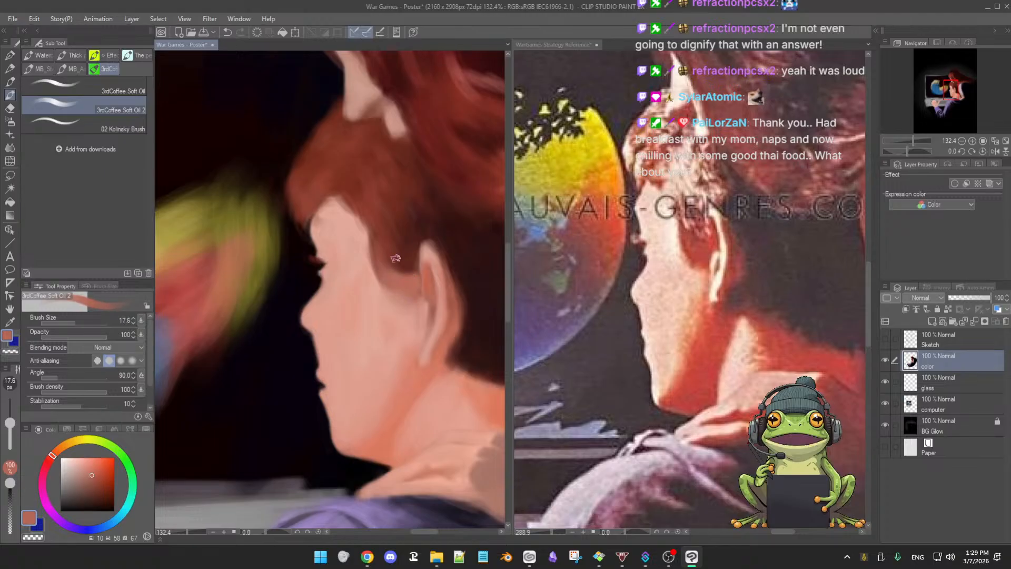
alt+click(393, 263)
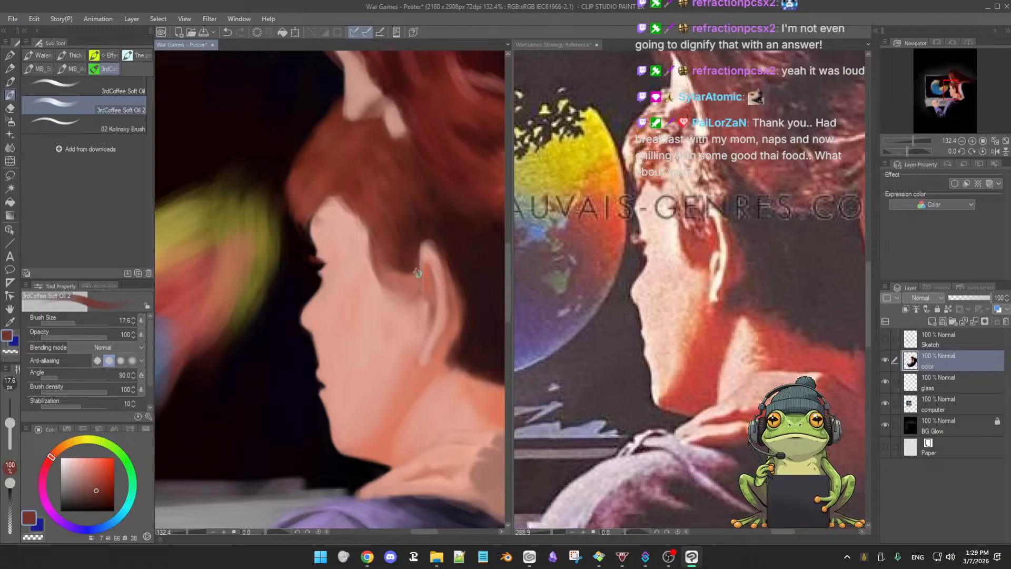
alt+click(388, 266)
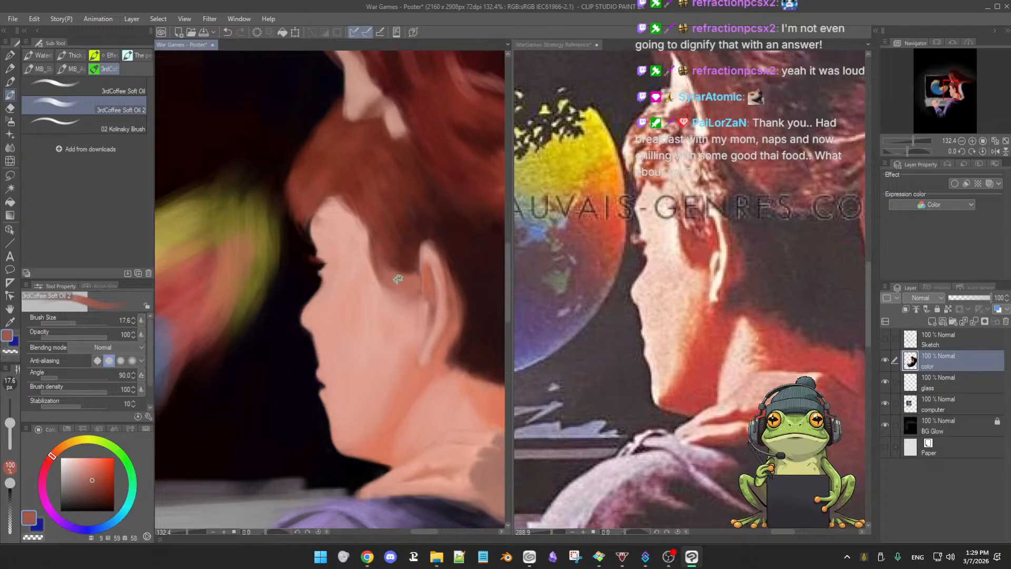
alt+click(399, 270)
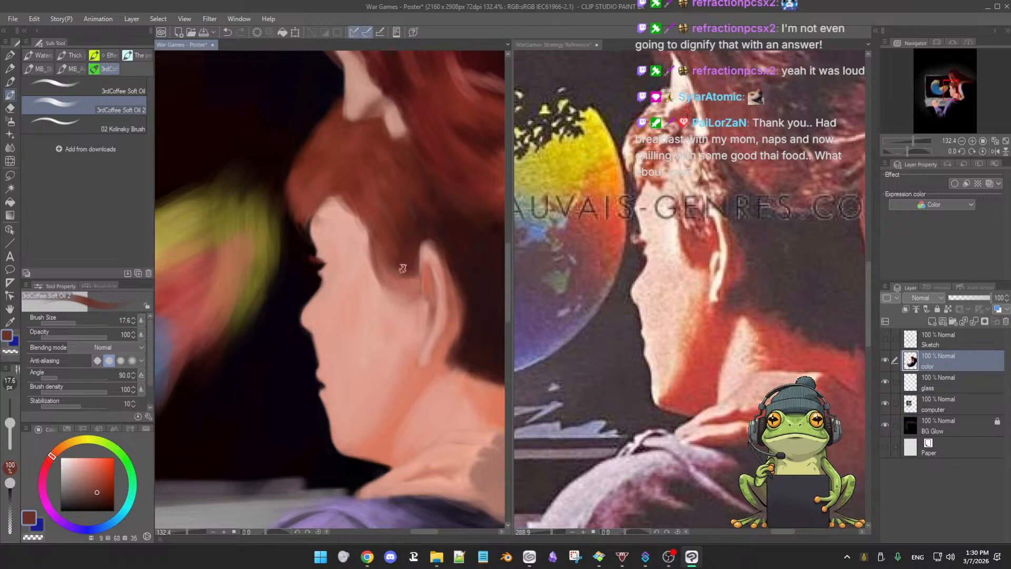
alt+click(377, 246)
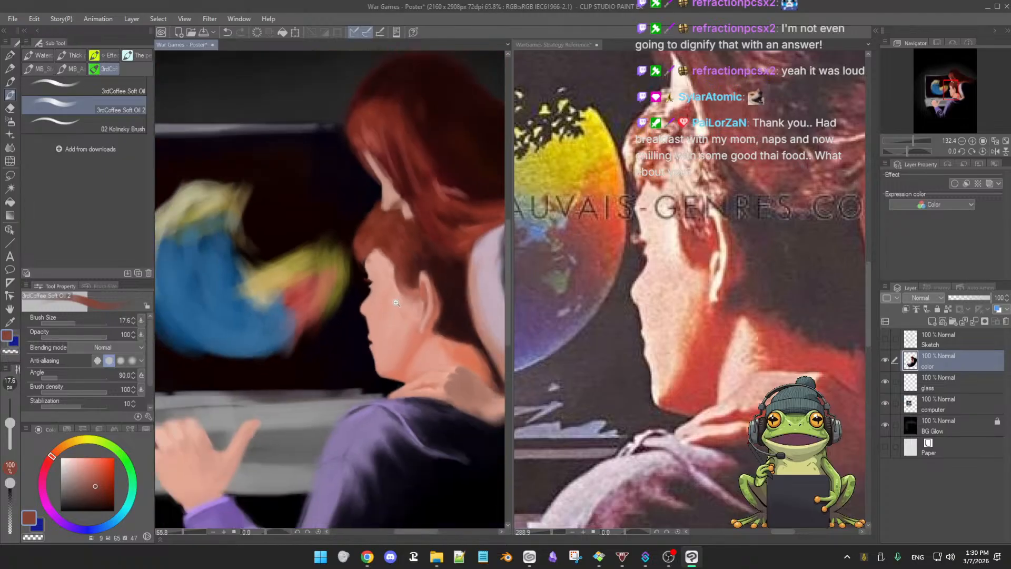
Reduce the oil brush to 11.7 and detail the sideburn hair next to the ear with a sampled dark brown
scroll(419, 295, down, 2)
drag(432, 299, 452, 297)
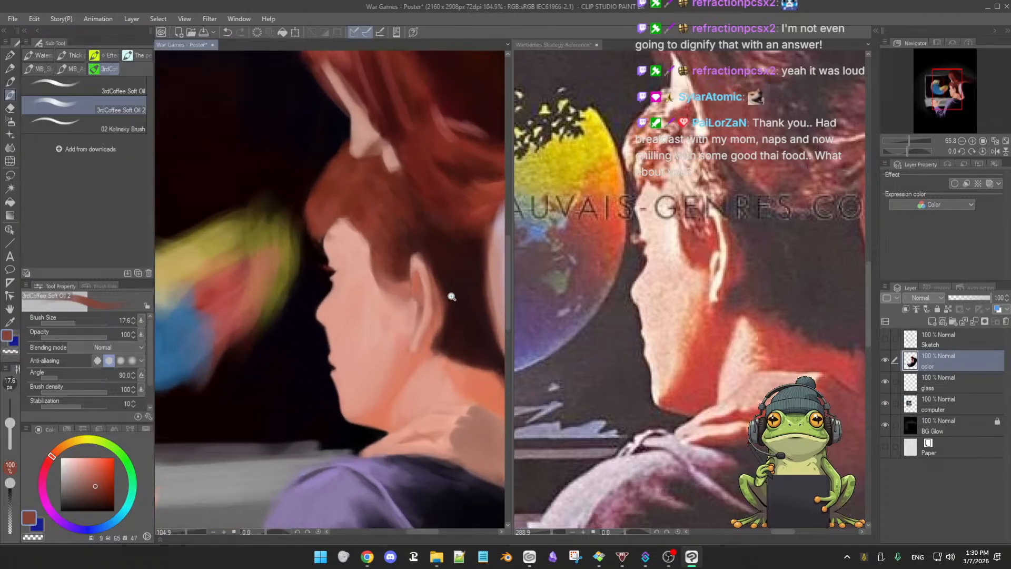
scroll(464, 308, up, 3)
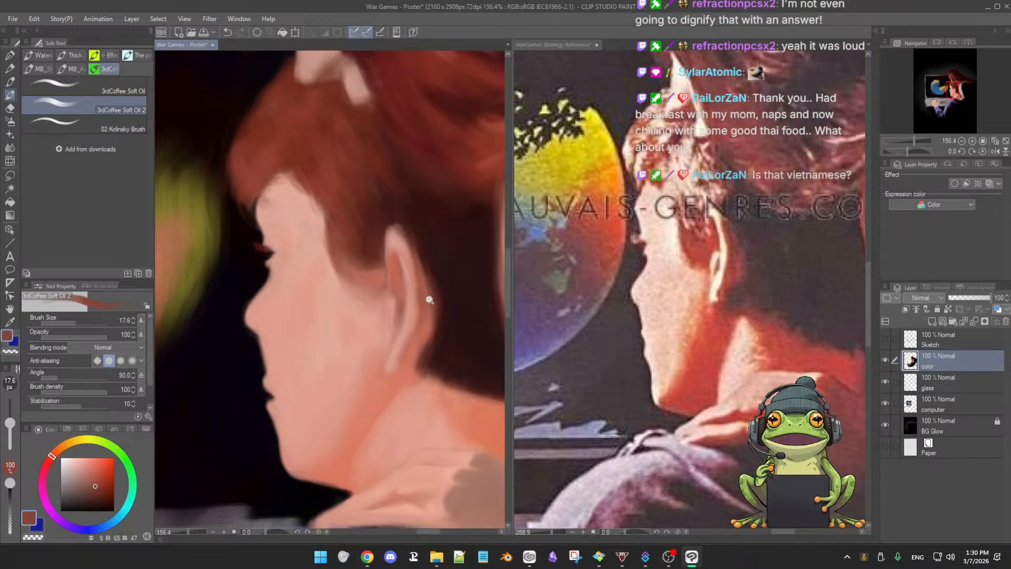
drag(435, 300, 439, 300)
alt+click(360, 252)
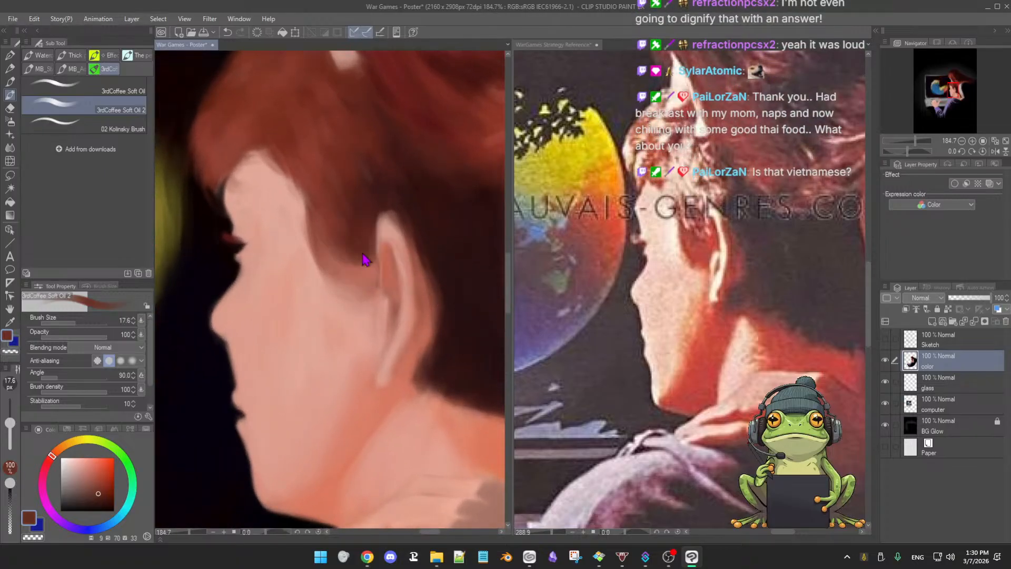
key([)
key([)
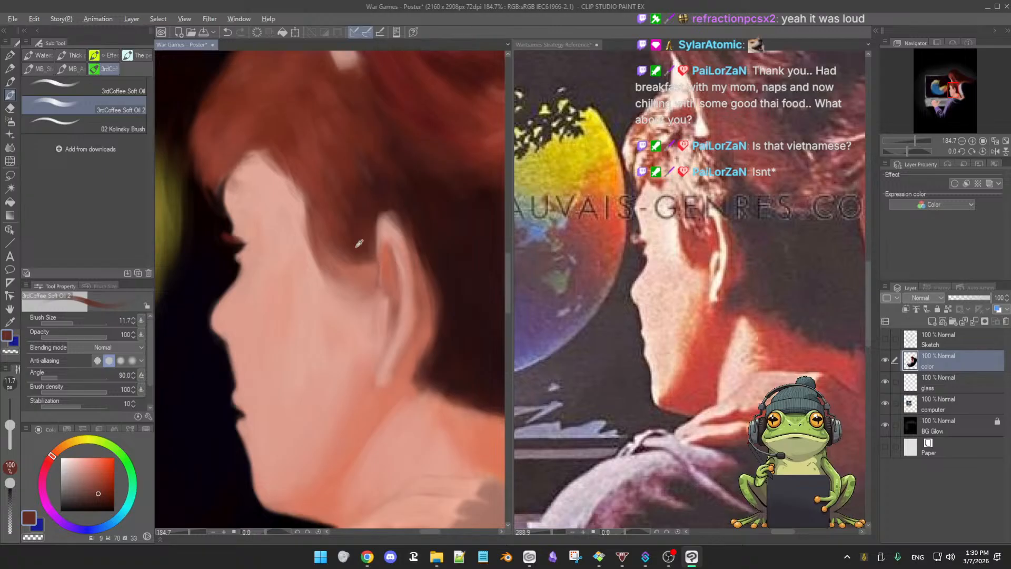
alt+click(358, 243)
Refine the ear's top and outer rim against the hair with sampled skin tones and very dark browns
alt+click(384, 223)
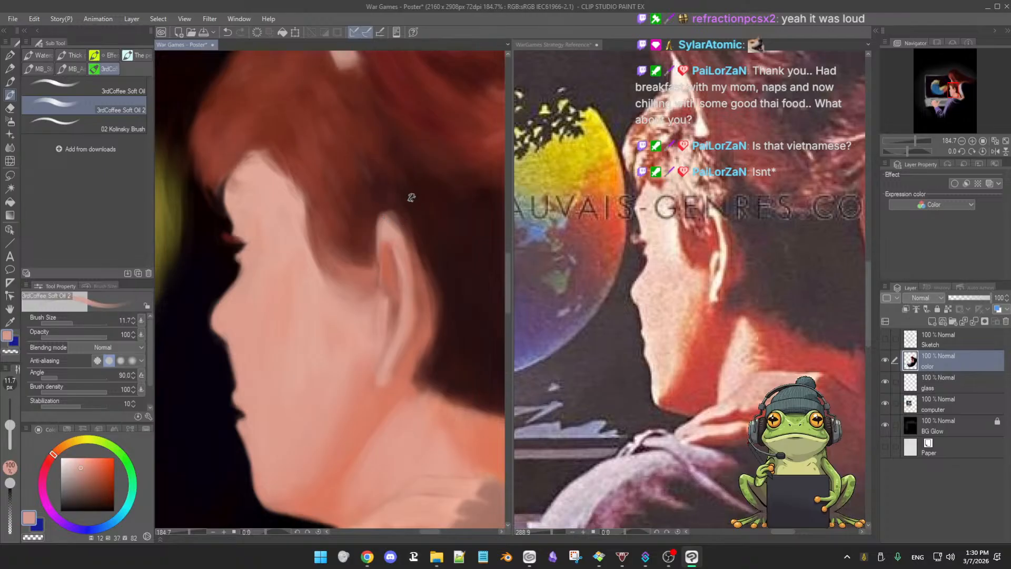
alt+click(386, 201)
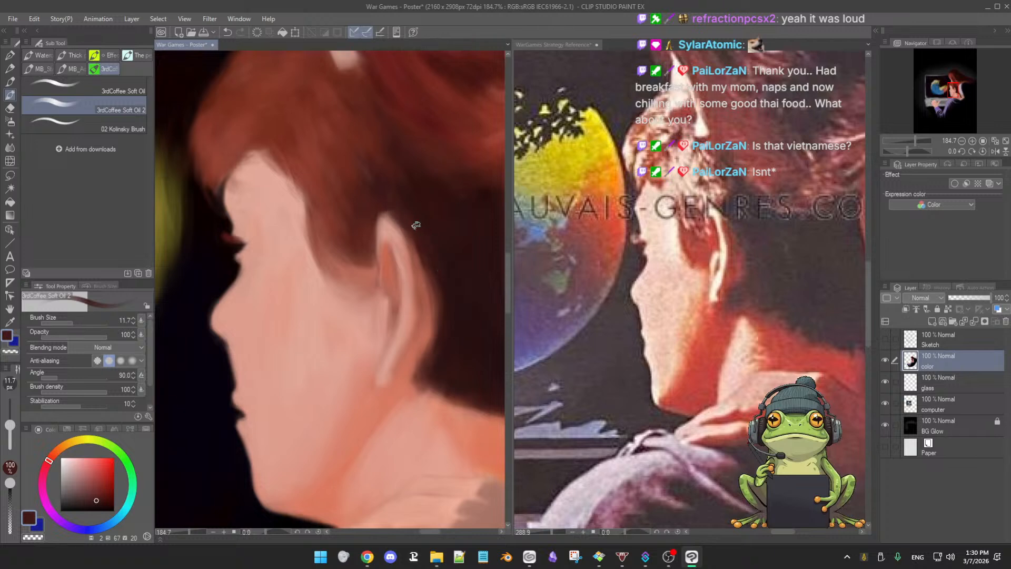
alt+click(390, 225)
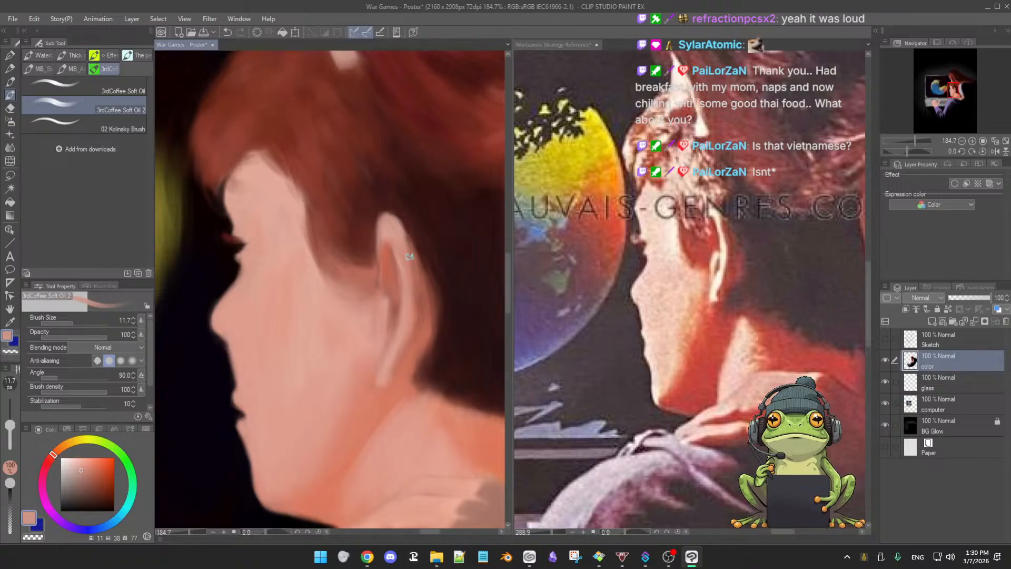
alt+click(392, 354)
alt+click(441, 274)
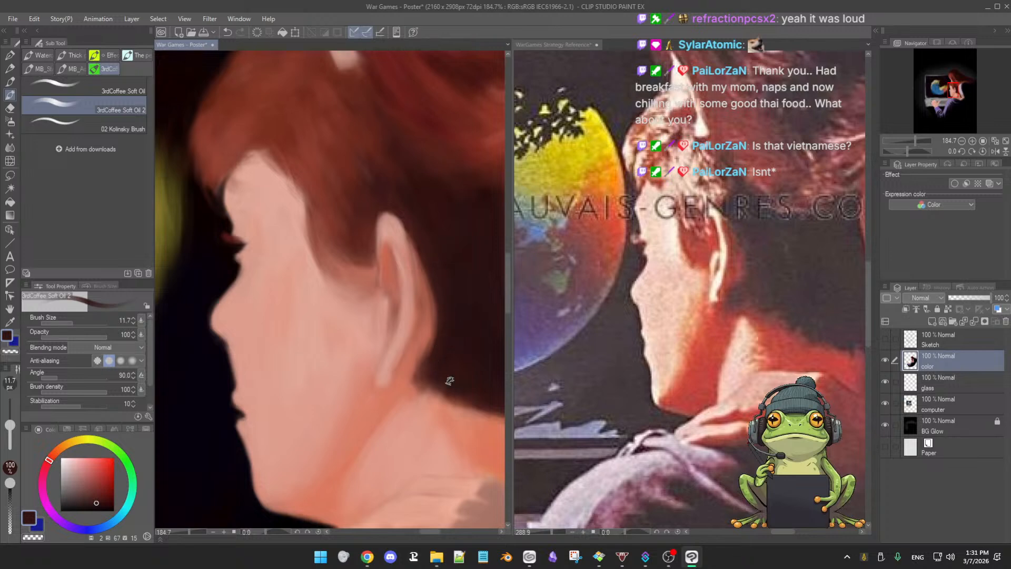
Enlarge the oil brush to 26.3 and smooth the dark hair behind the ear down to the nape with sampled near-black browns
drag(472, 377, 449, 361)
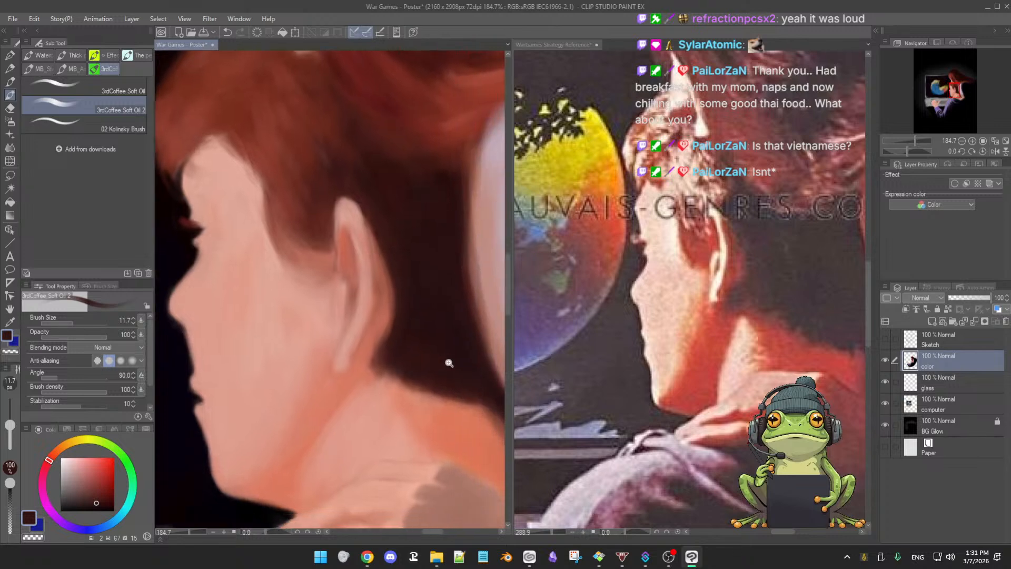
scroll(442, 361, down, 2)
scroll(451, 334, up, 3)
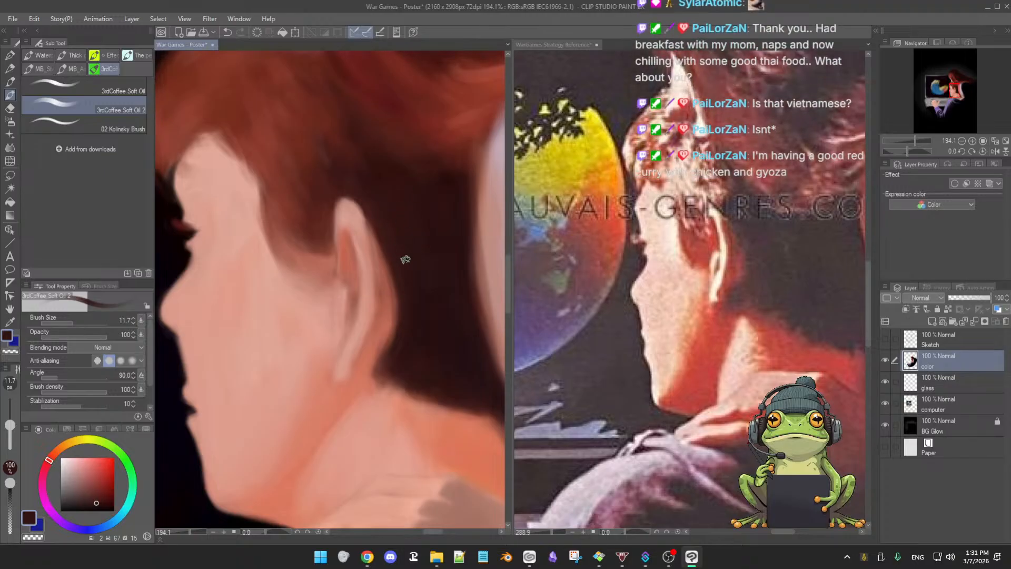
key(])
key(])
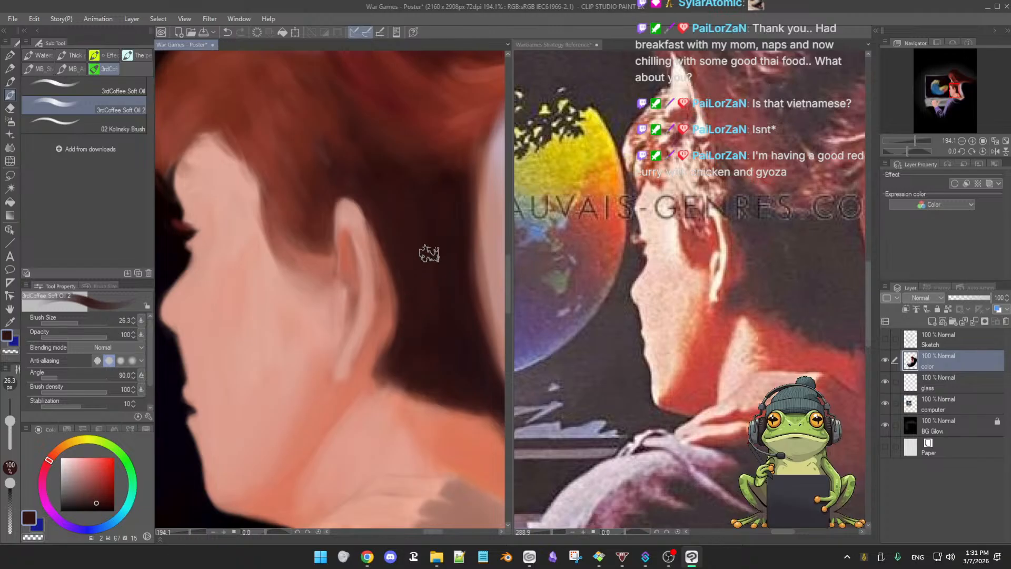
alt+click(435, 244)
alt+click(433, 331)
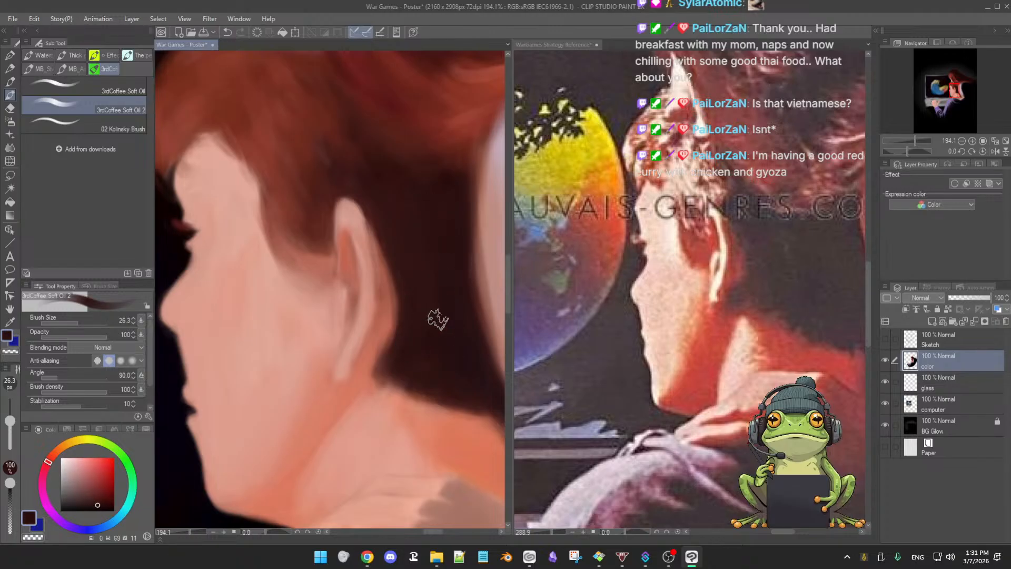
alt+click(440, 291)
drag(435, 317, 414, 323)
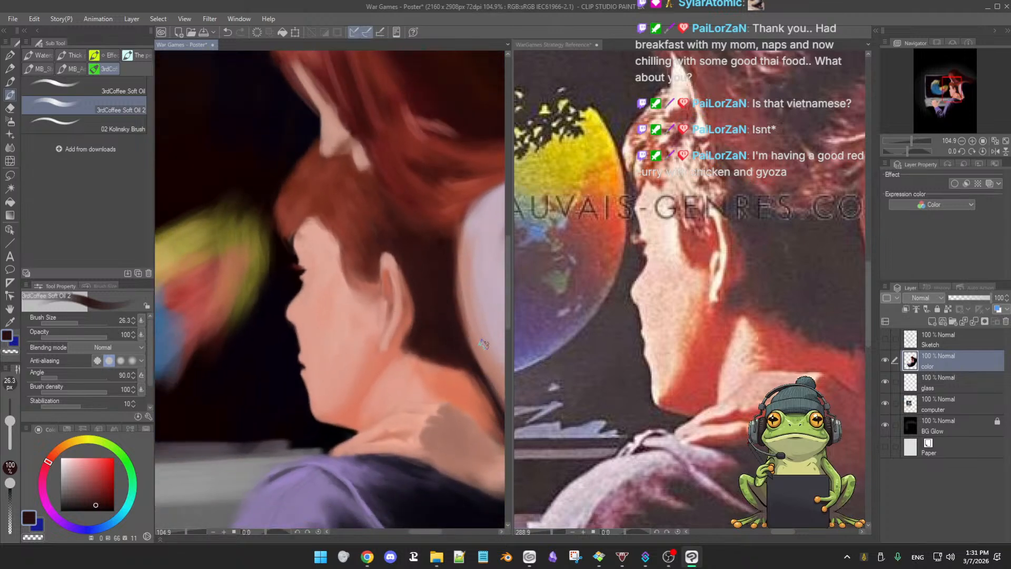
scroll(484, 345, up, 3)
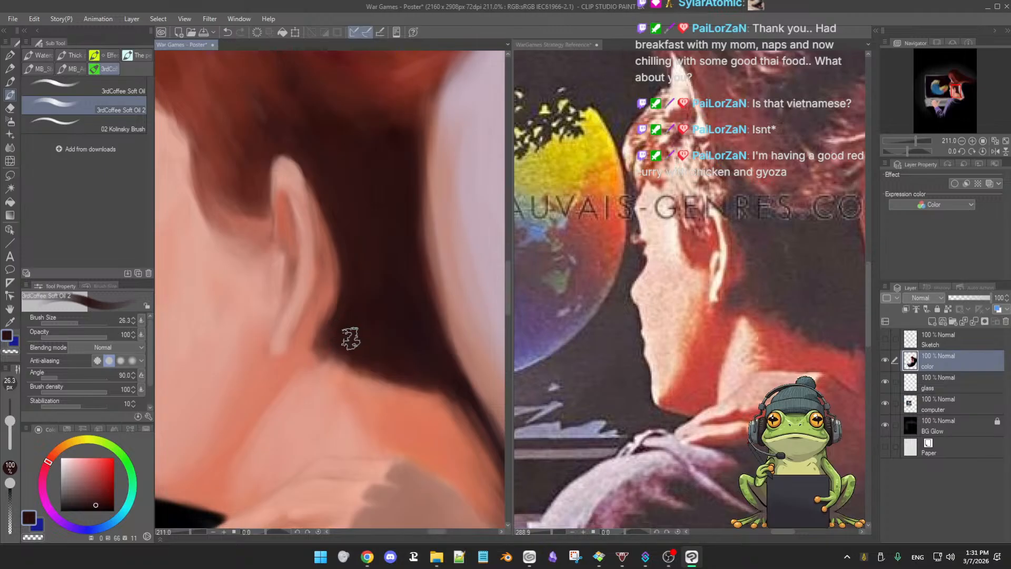
Review the boy's hair, ear and face within the whole poster composition
scroll(351, 338, down, 2)
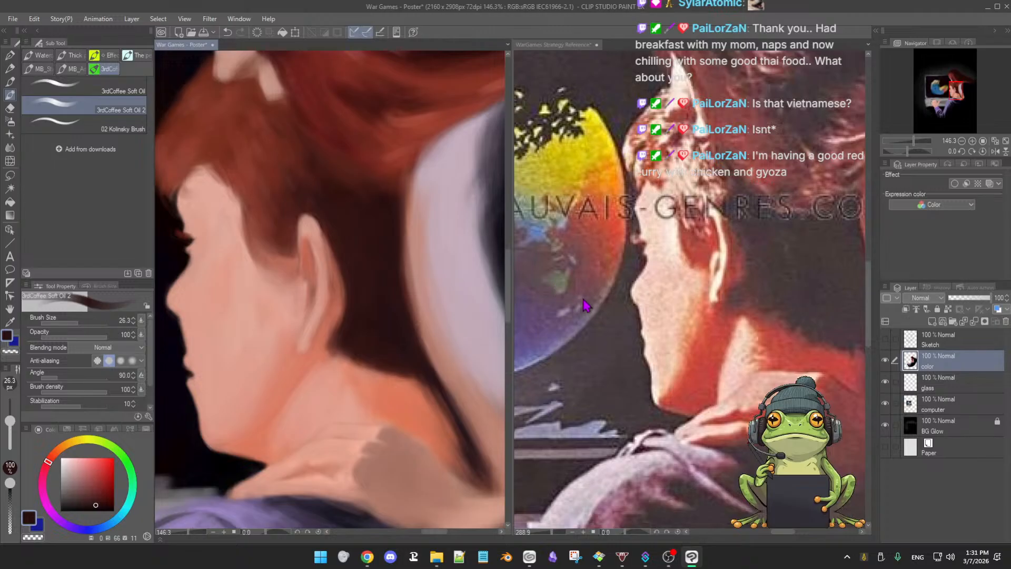
scroll(452, 339, down, 6)
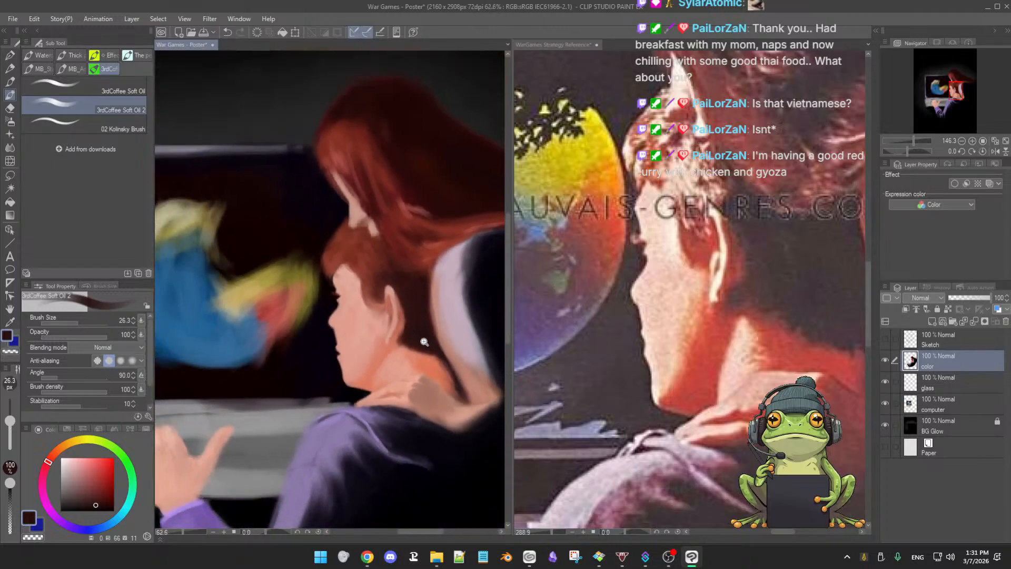
scroll(428, 345, up, 1)
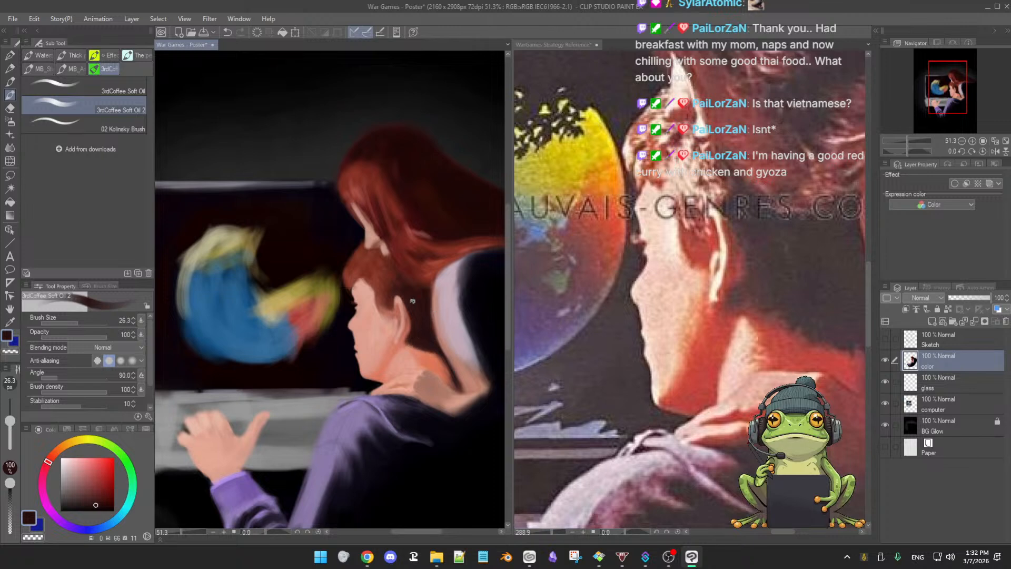
scroll(510, 347, down, 1)
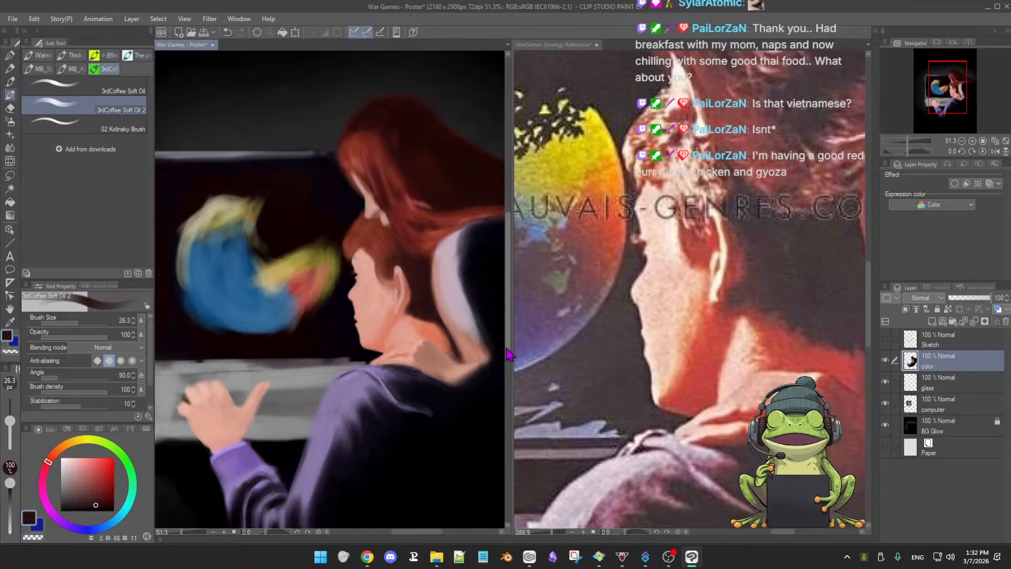
mouse_move(507, 342)
mouse_down()
mouse_move(507, 331)
mouse_move(507, 346)
mouse_up()
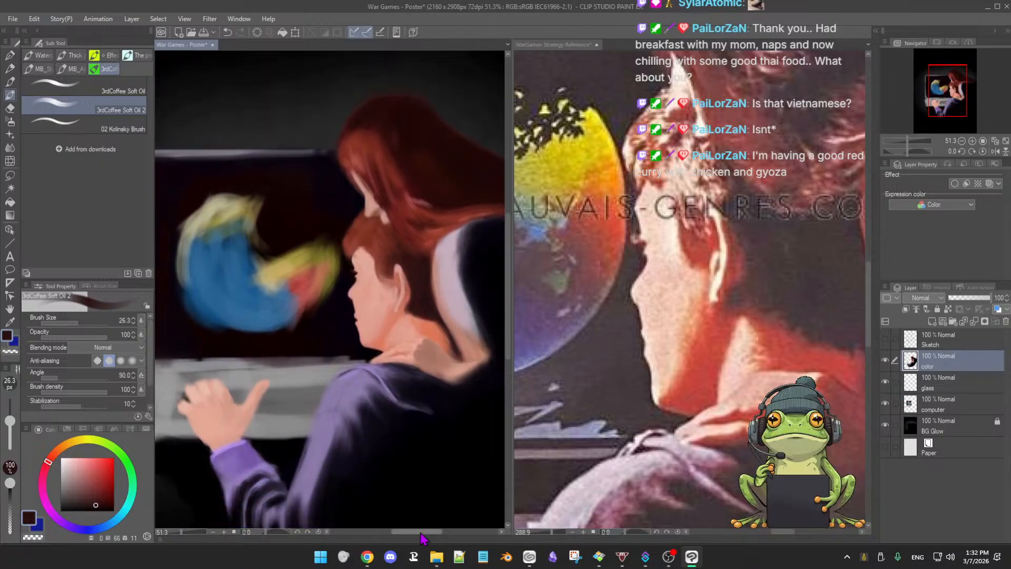
mouse_move(424, 532)
mouse_down()
mouse_move(407, 536)
mouse_move(425, 533)
mouse_up()
drag(510, 318, 511, 323)
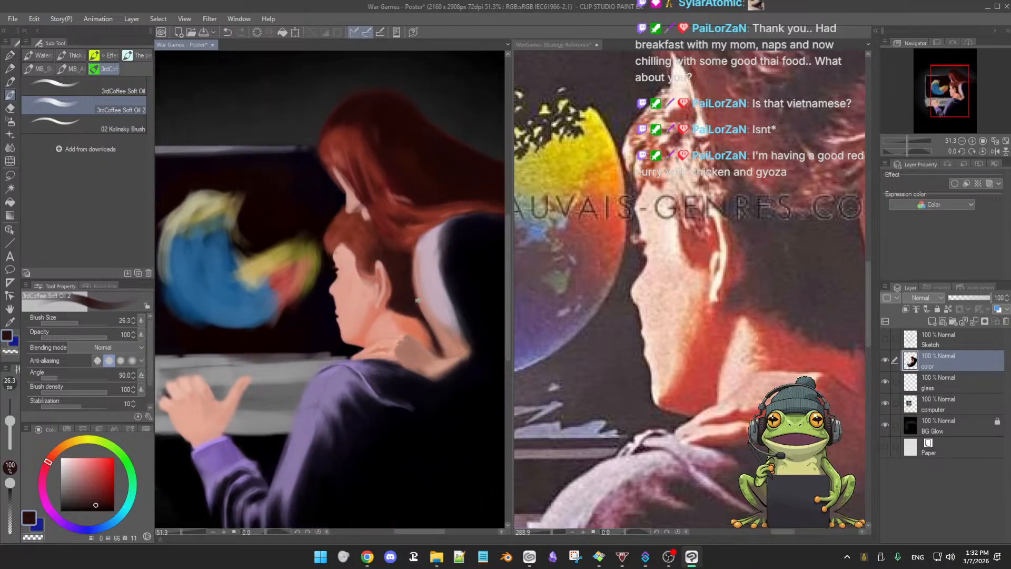
mouse_move(422, 301)
mouse_down()
mouse_move(404, 304)
mouse_move(417, 316)
mouse_move(421, 295)
mouse_up()
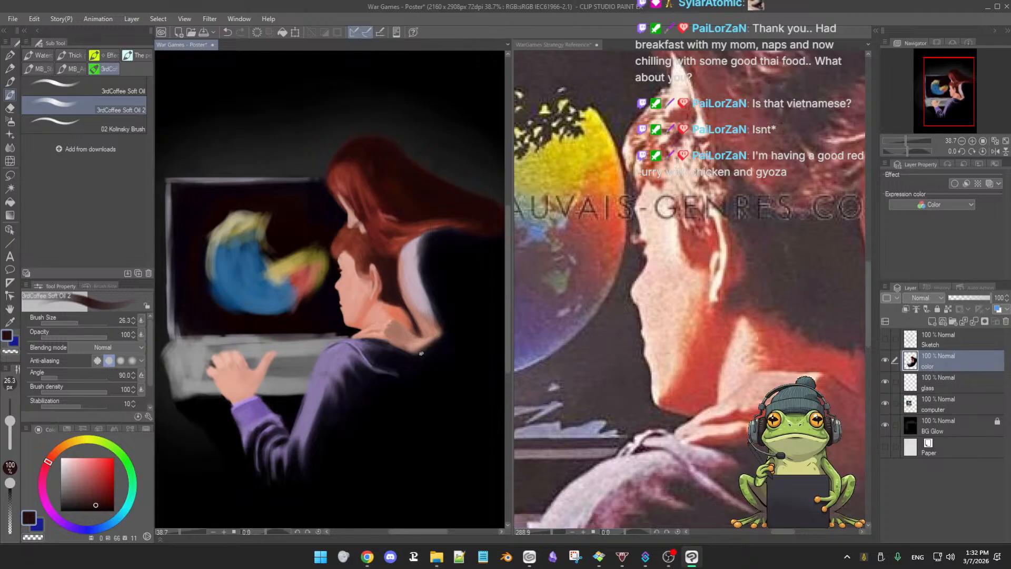
Compare the boy's painted profile with the reference poster, viewed wide enough to show both figures
mouse_move(427, 413)
mouse_down()
mouse_move(425, 396)
mouse_move(421, 405)
mouse_up()
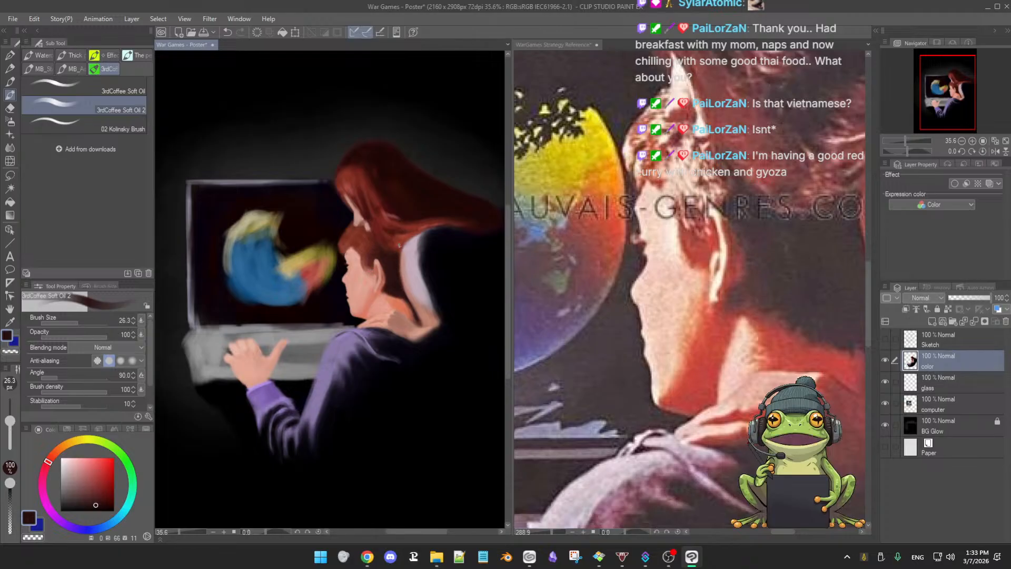
click(642, 295)
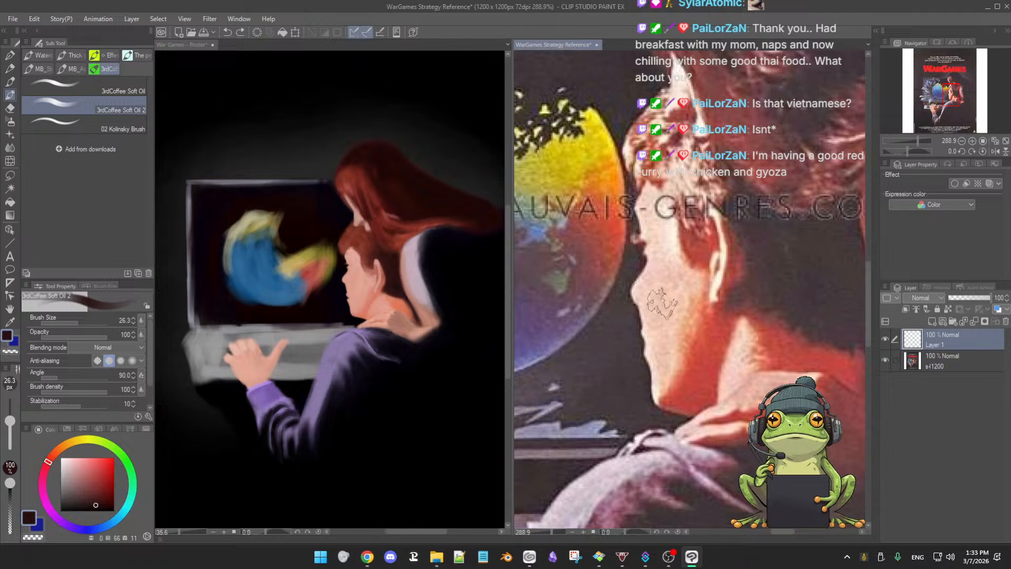
scroll(645, 302, down, 2)
scroll(648, 308, down, 2)
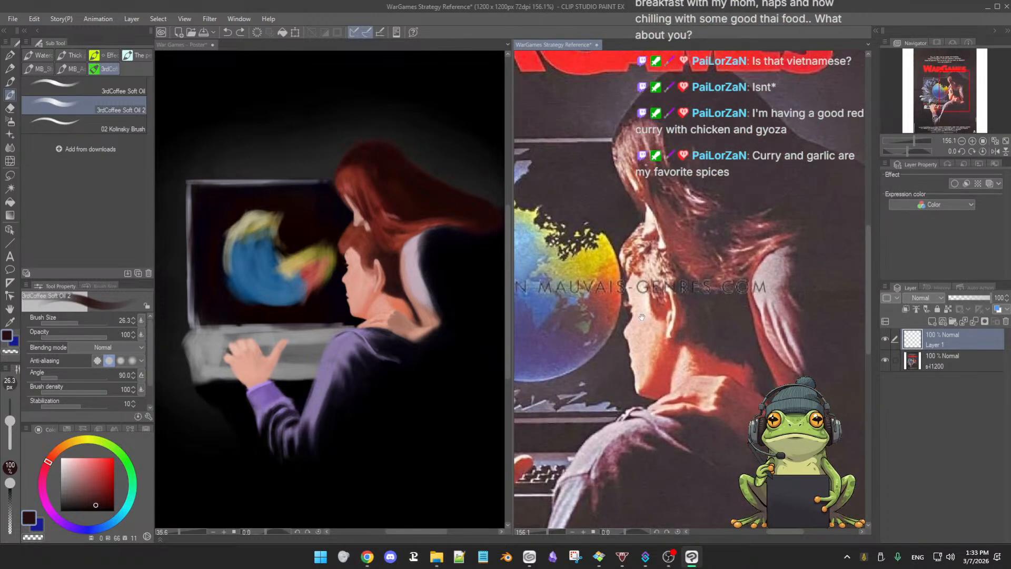
drag(642, 317, 652, 310)
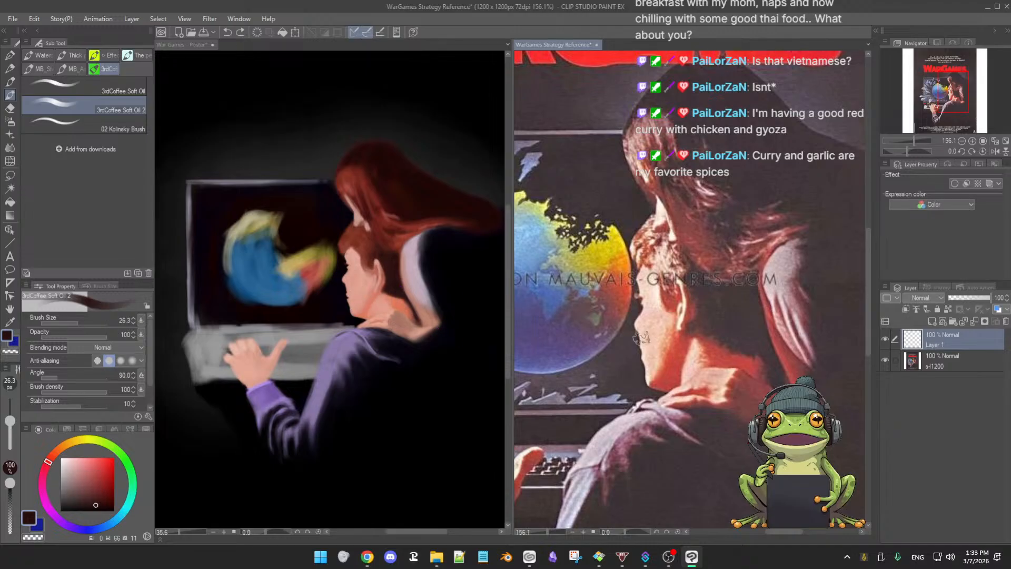
click(399, 297)
drag(395, 298, 384, 349)
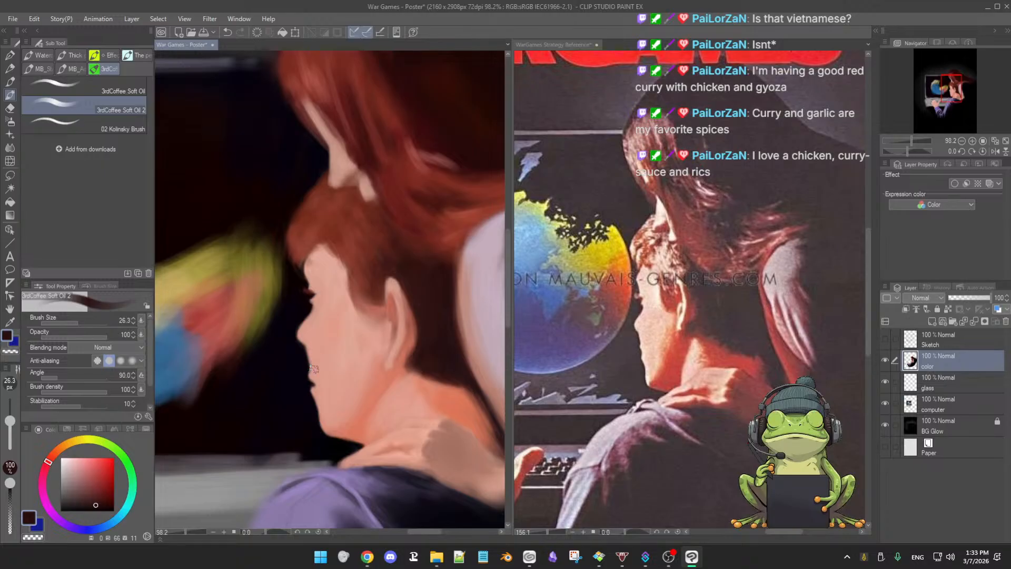
Rework the boy's lips with a sampled skin tone, the oil brush at 15 and the soft eraser, undoing the last stroke
alt+click(312, 371)
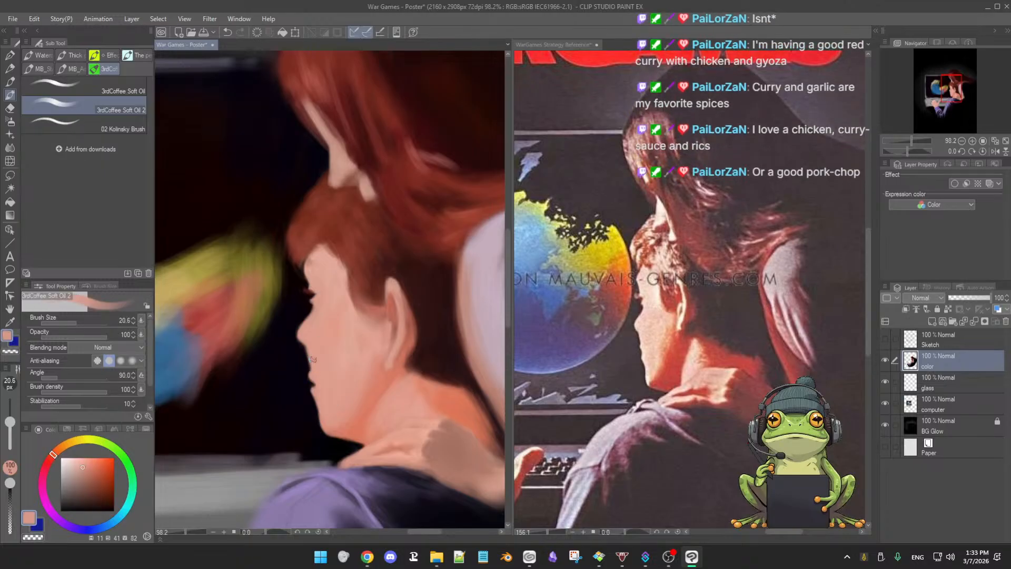
key([)
key([)
key(e)
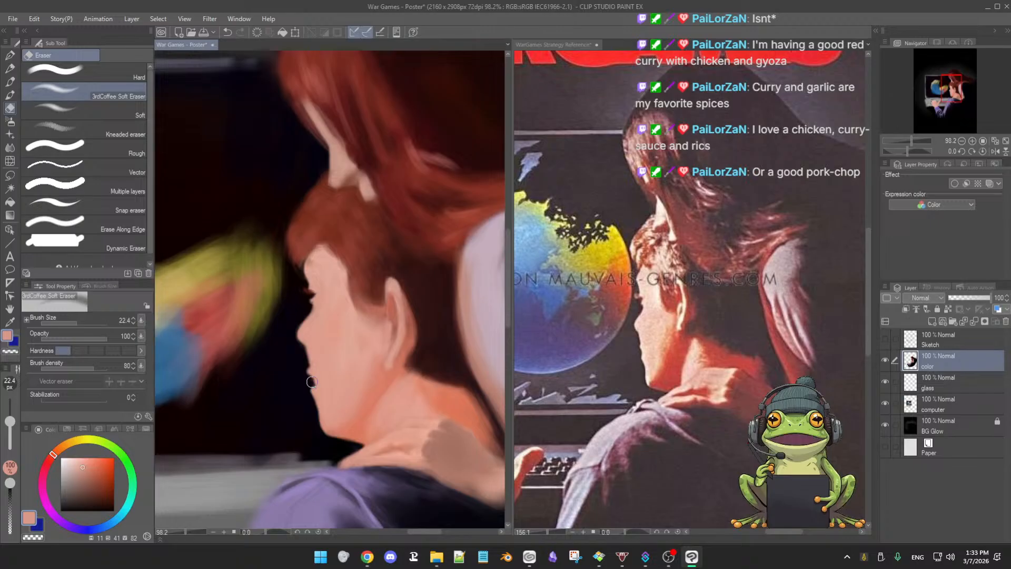
key(b)
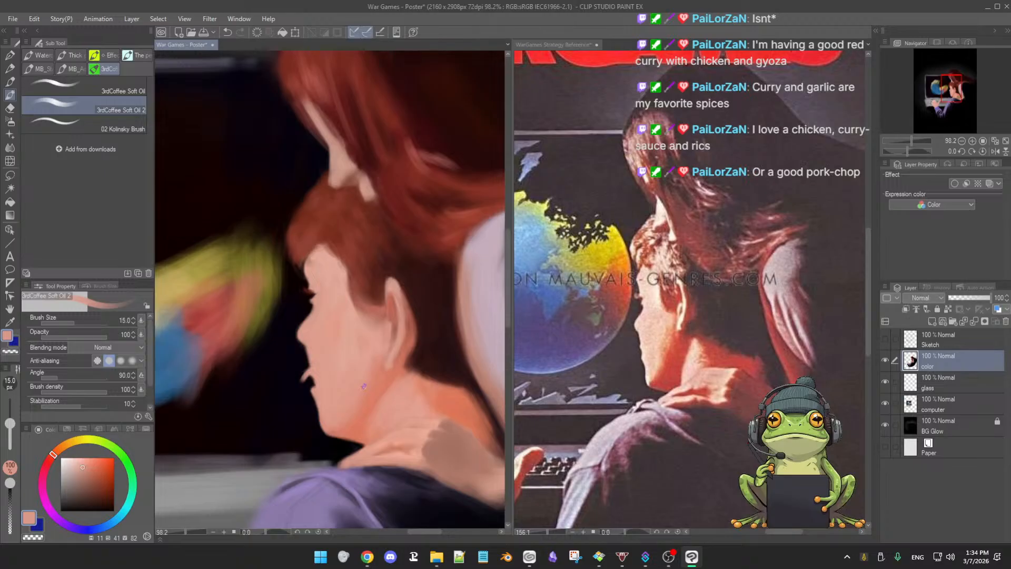
key(ctrl+z)
drag(350, 387, 368, 396)
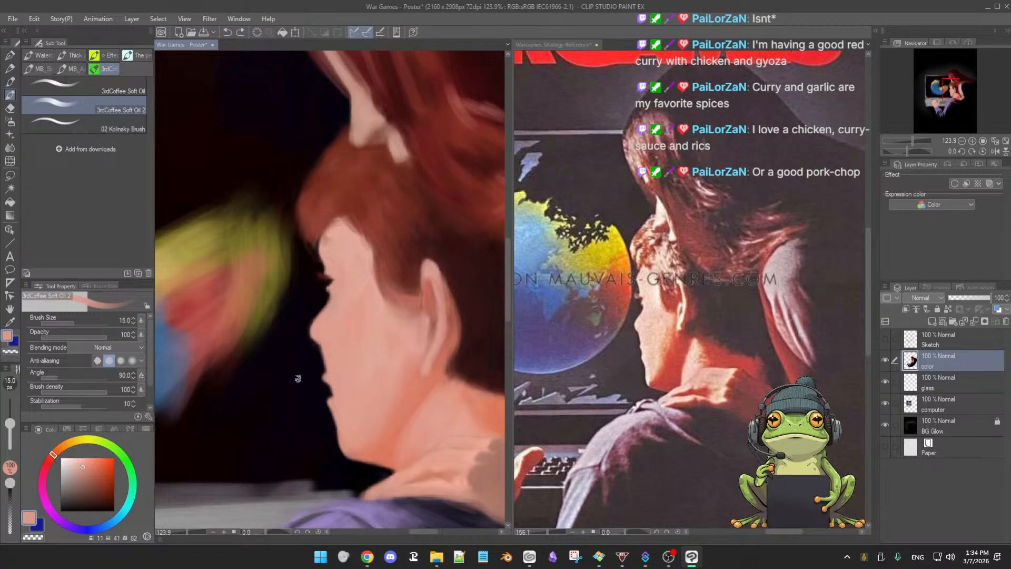
Trim the edge around the boy's mouth with the soft eraser and touch up the lips with sampled skin at oil brush size 10.1
key(e)
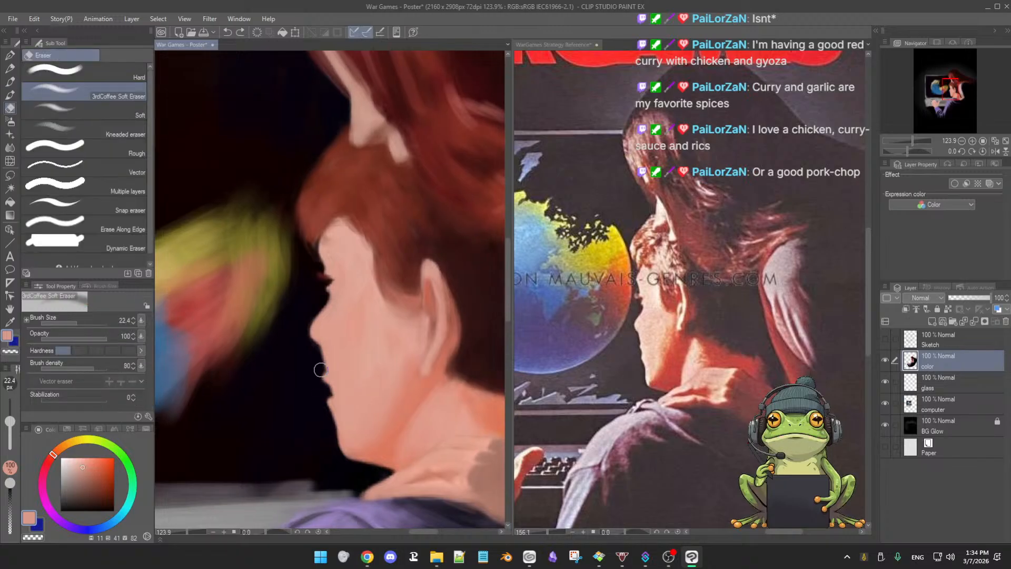
mouse_move(320, 372)
mouse_down()
mouse_move(327, 402)
mouse_move(324, 392)
mouse_up()
key(b)
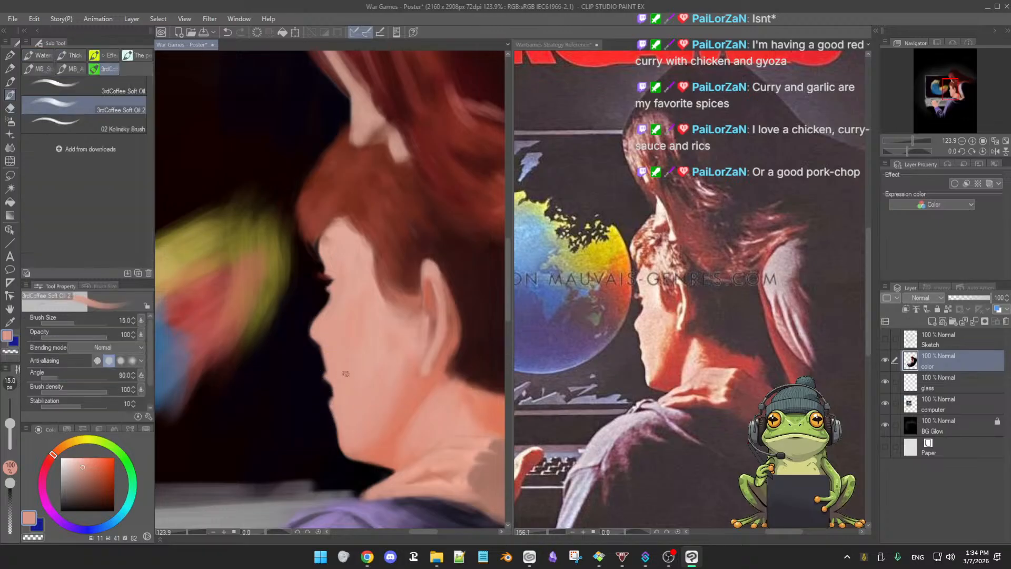
key([)
key([)
alt+click(328, 373)
key(e)
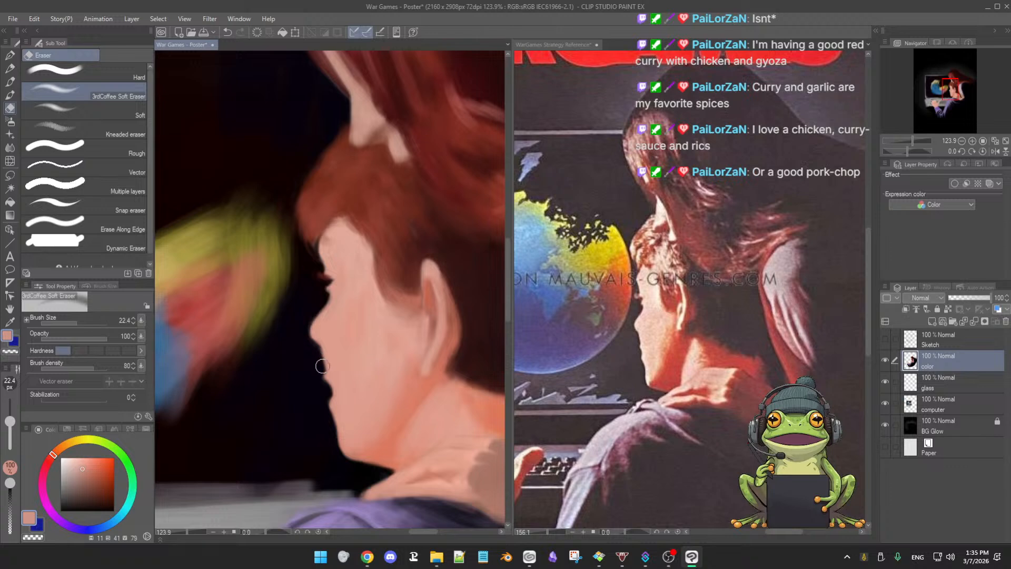
key(b)
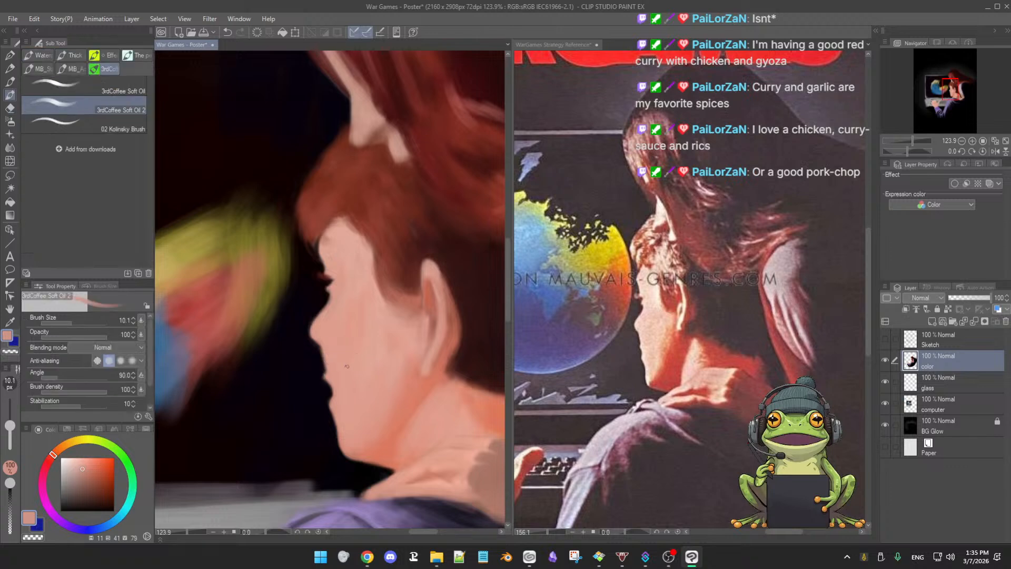
Clean up the lower-lip and mouth contour with the soft eraser and oil brush, undo a stray stroke, and save the poster
key(e)
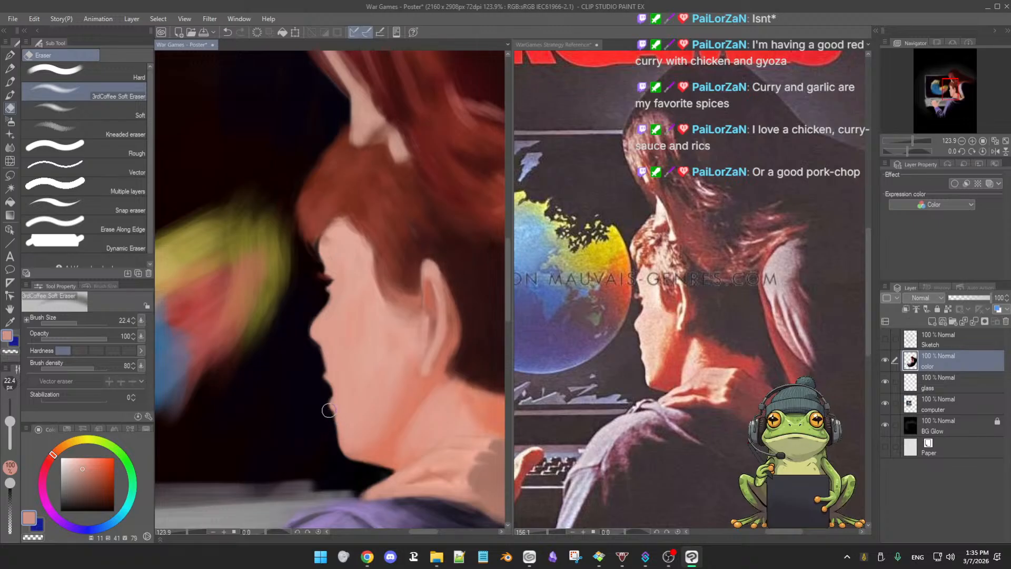
key(b)
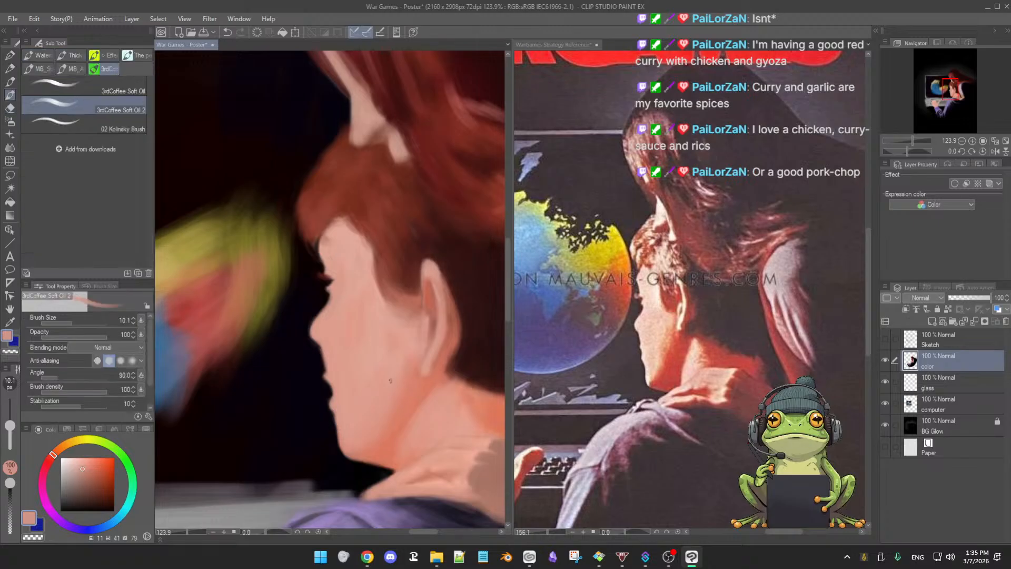
key(ctrl+z)
key(e)
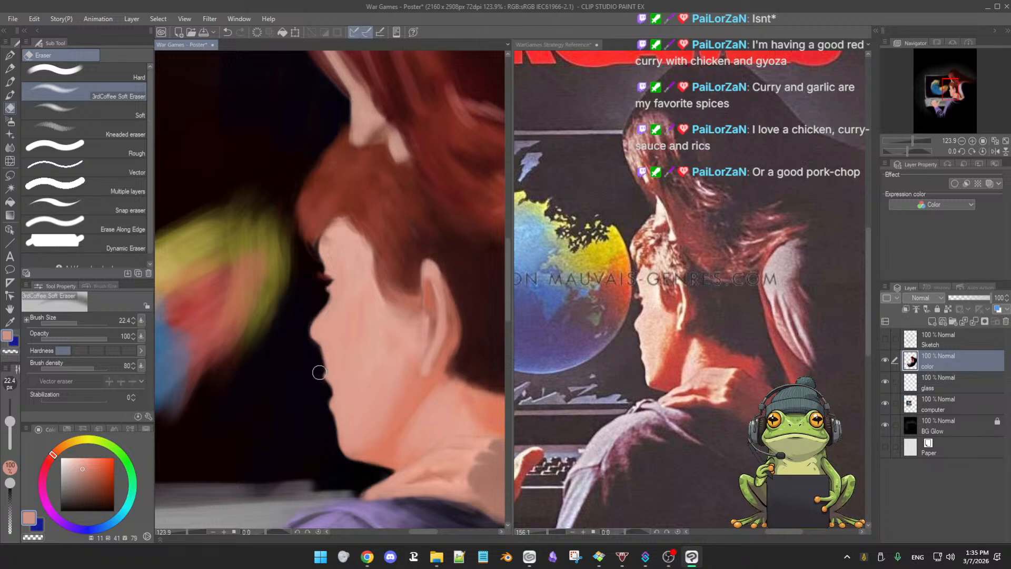
key(b)
mouse_move(348, 369)
mouse_down()
mouse_move(368, 361)
mouse_move(354, 367)
mouse_move(367, 410)
mouse_move(383, 395)
mouse_up()
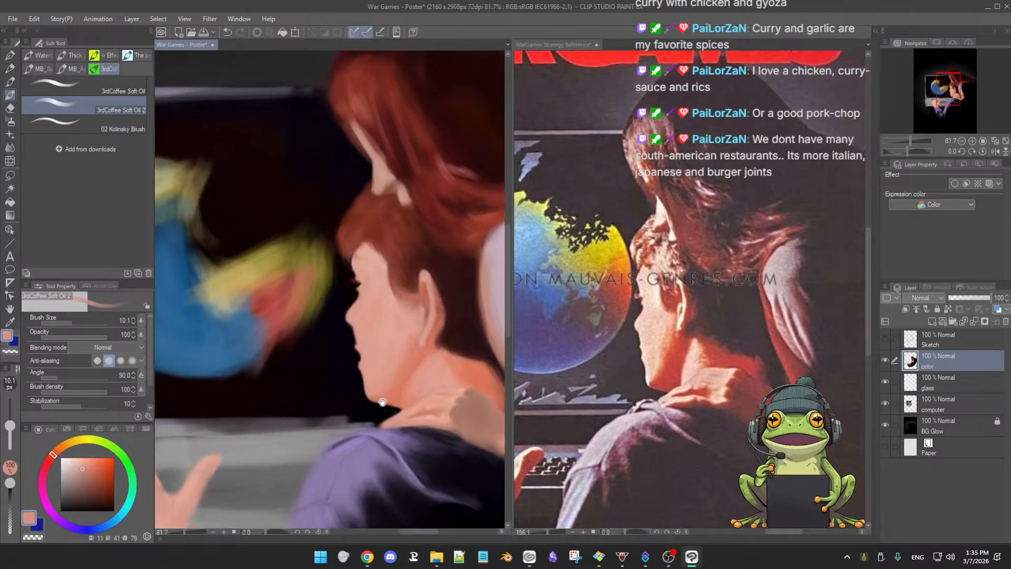
key(ctrl+s)
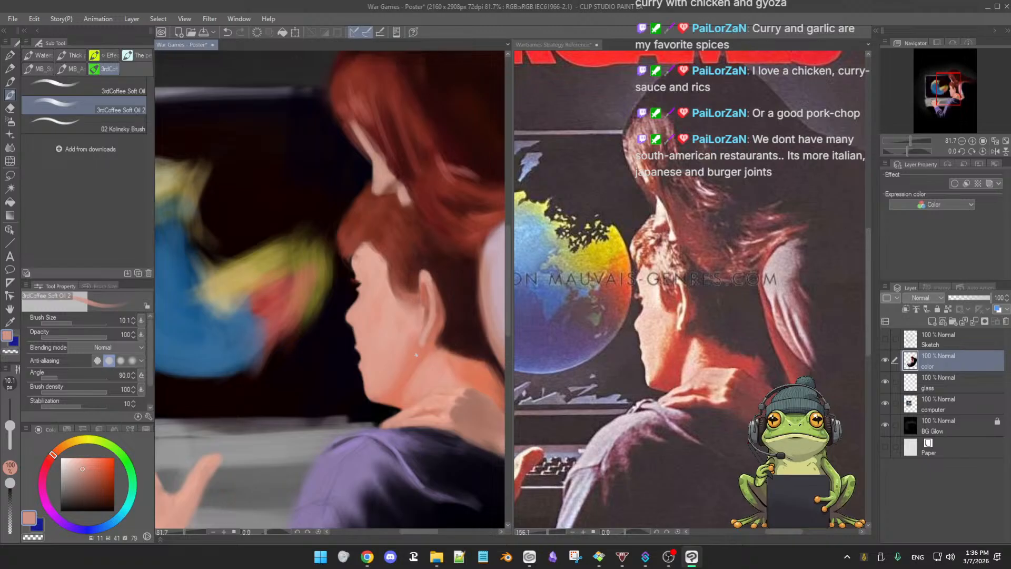
Retouch the mouth edge with skin tone at oil brush size 15.7, and carve its outline with the soft eraser at 8.9
scroll(398, 356, down, 2)
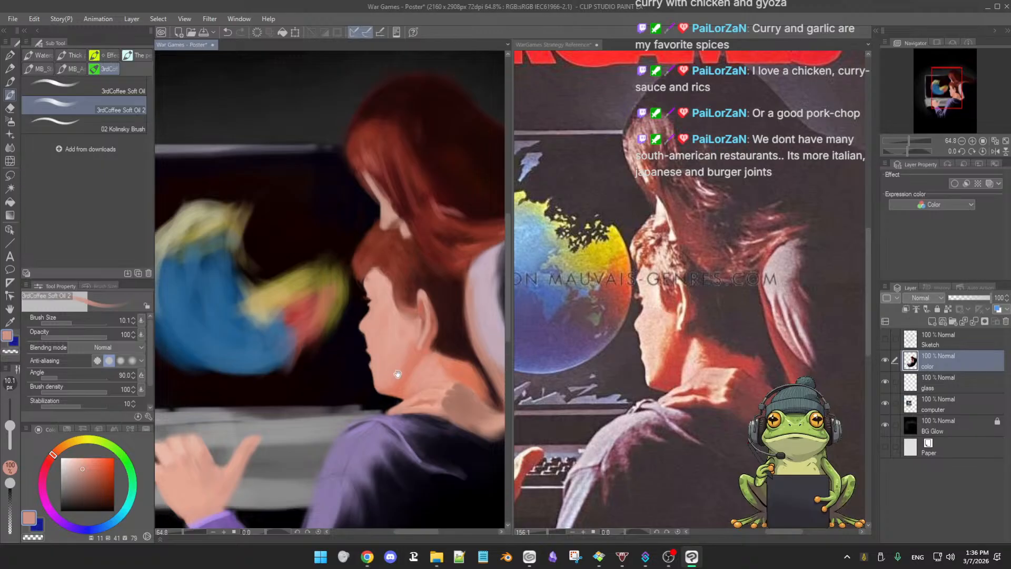
drag(398, 374, 400, 373)
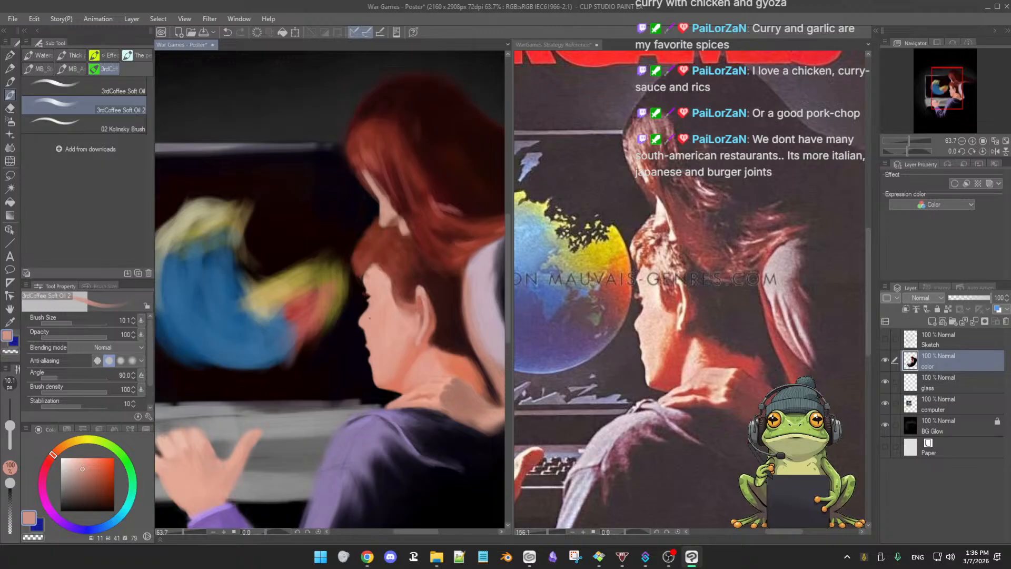
ctrl+alt+drag(369, 311, 372, 316)
scroll(374, 348, up, 5)
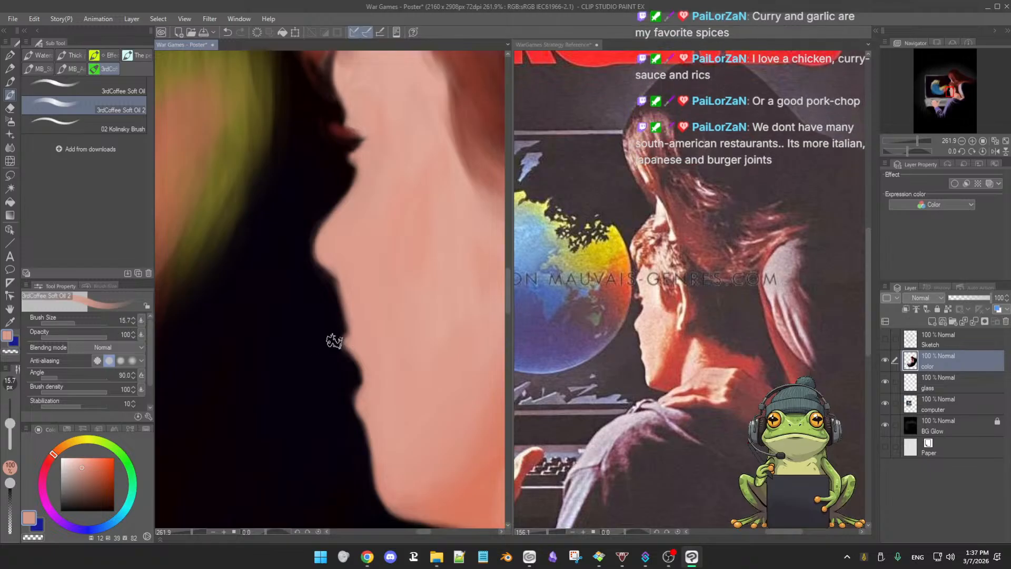
key(e)
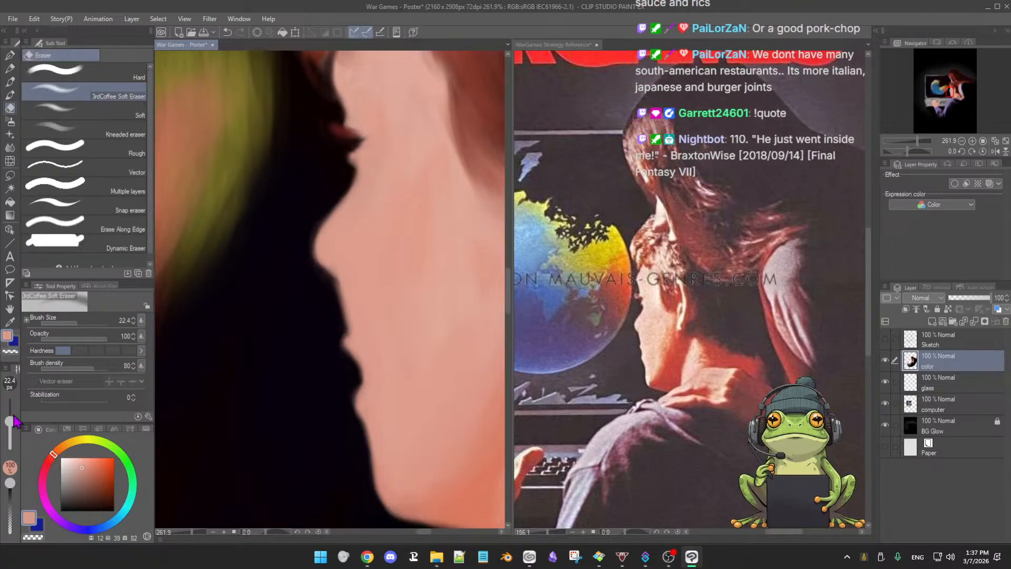
drag(14, 420, 9, 432)
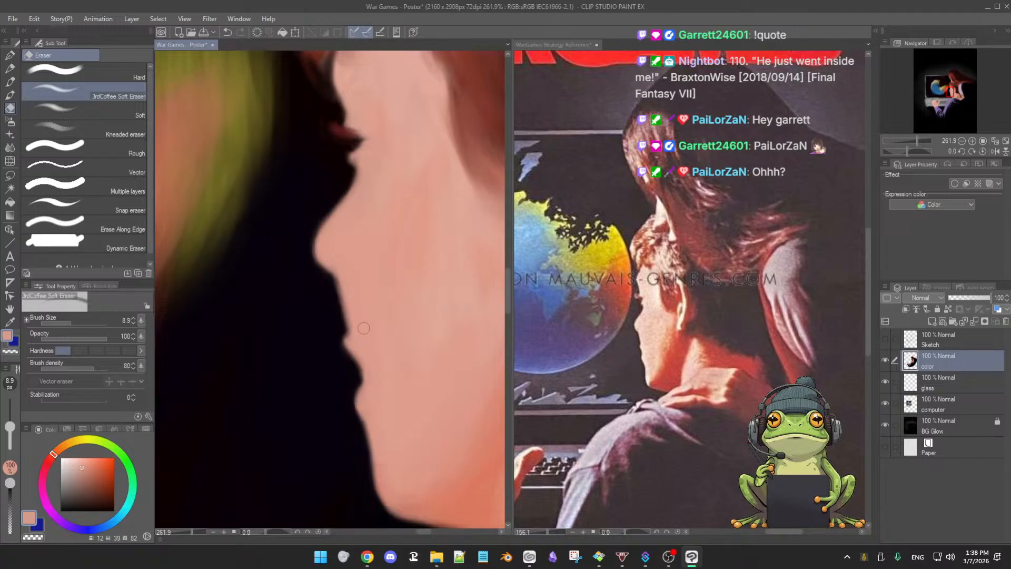
Refine the nose tip and the edge beneath it with sampled skin, the oil brush at 8.3 to 9.4, and the soft eraser
key(b)
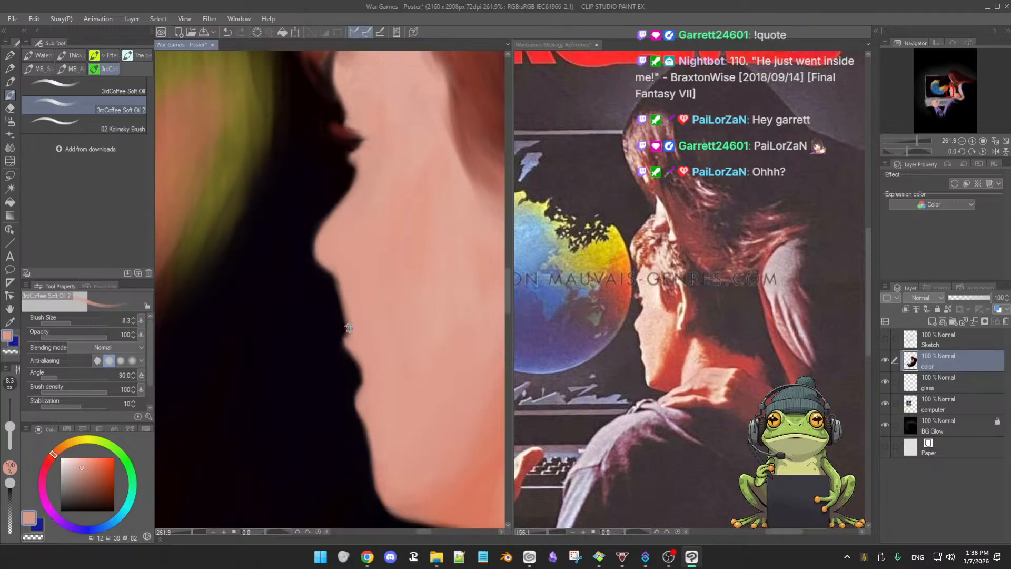
alt+click(323, 255)
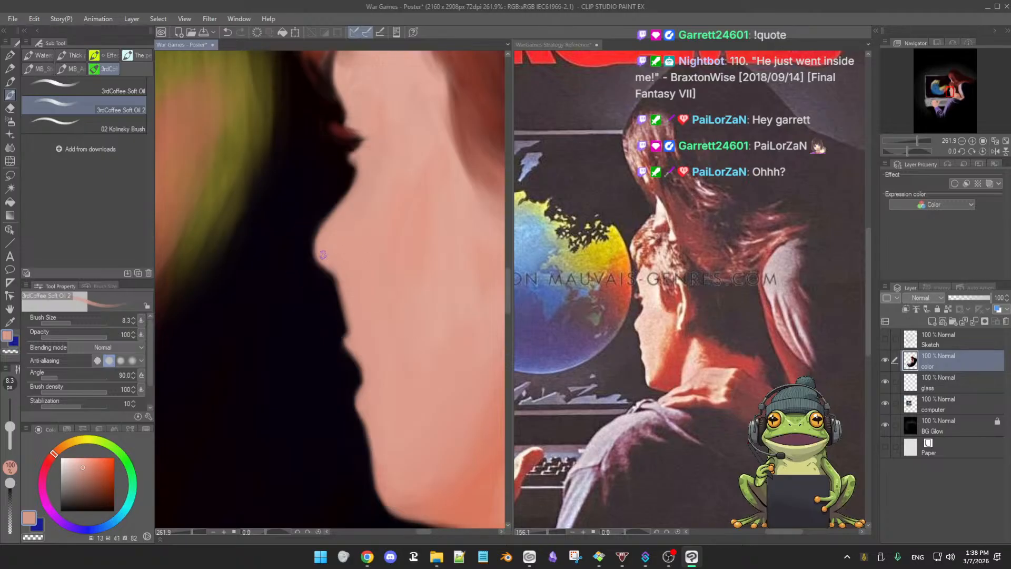
drag(323, 252, 319, 248)
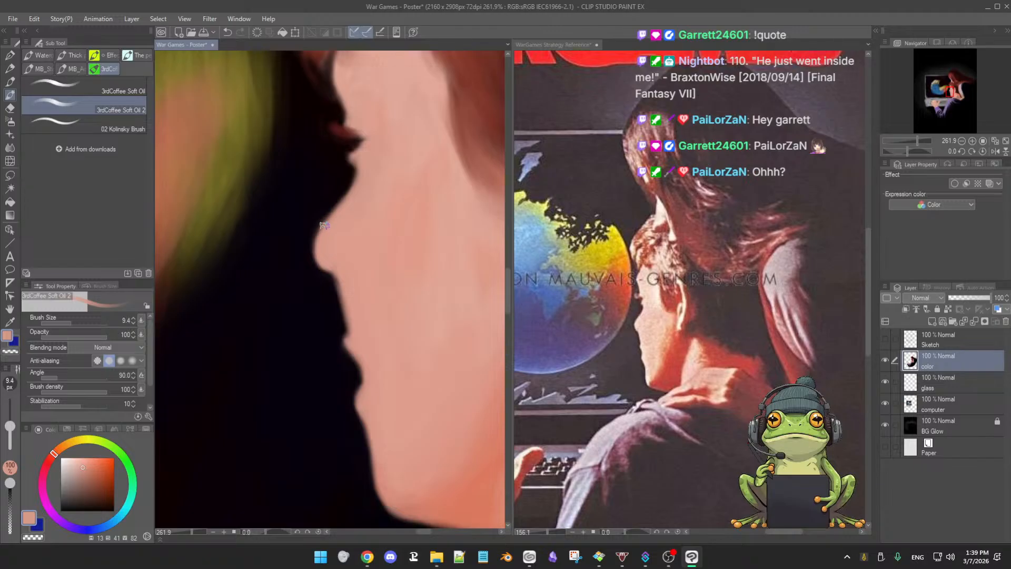
key(e)
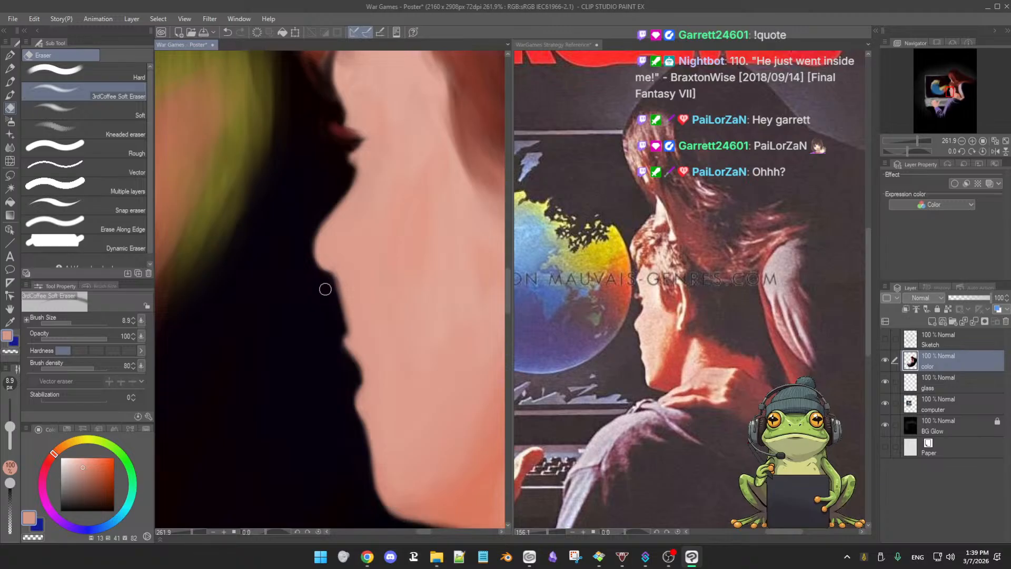
key(b)
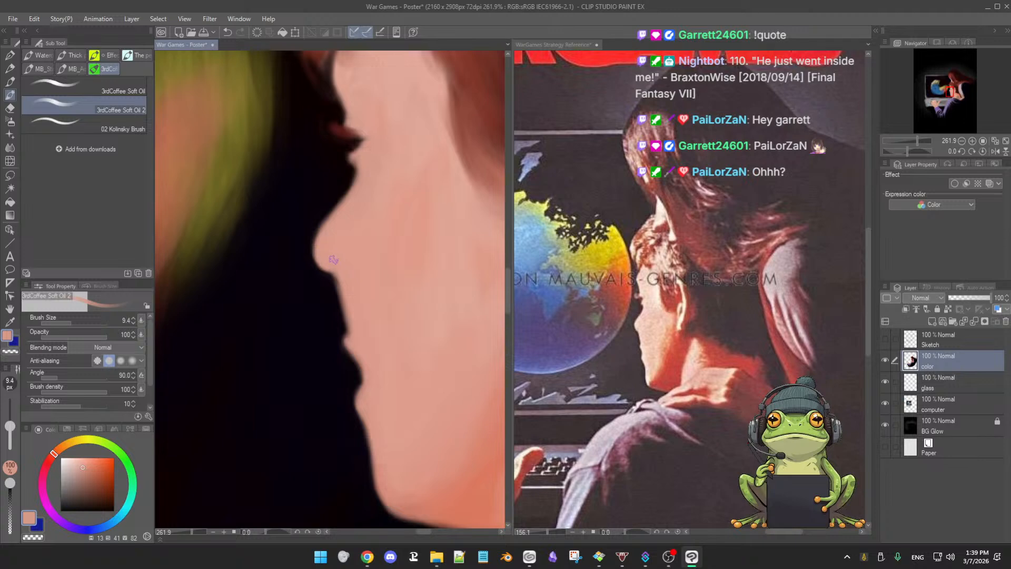
scroll(408, 332, down, 5)
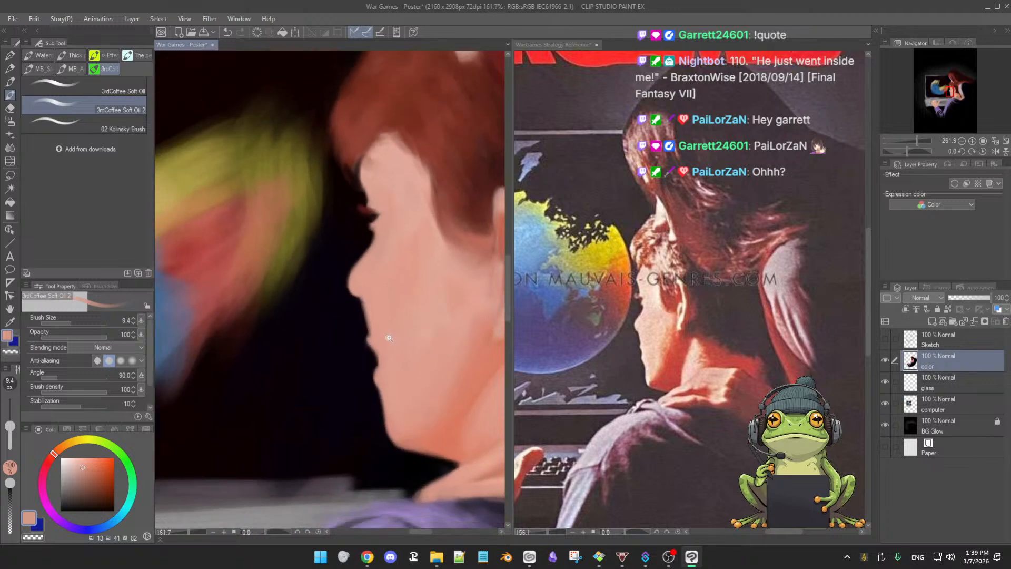
drag(390, 352, 398, 363)
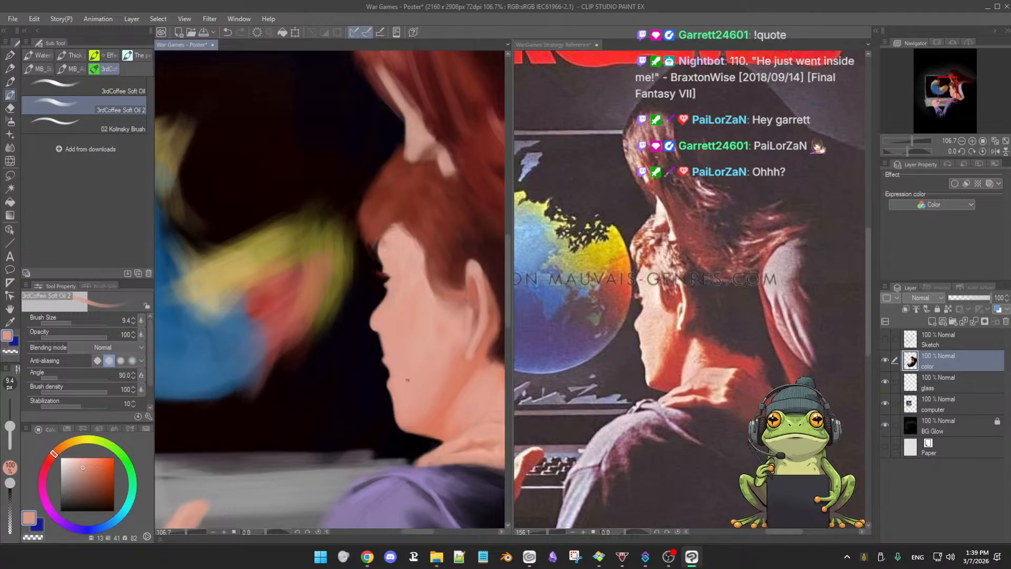
Sharpen the gap between the lips and the lower-lip edge with the 8.9 soft eraser and the 9.4 oil brush
drag(409, 385, 439, 389)
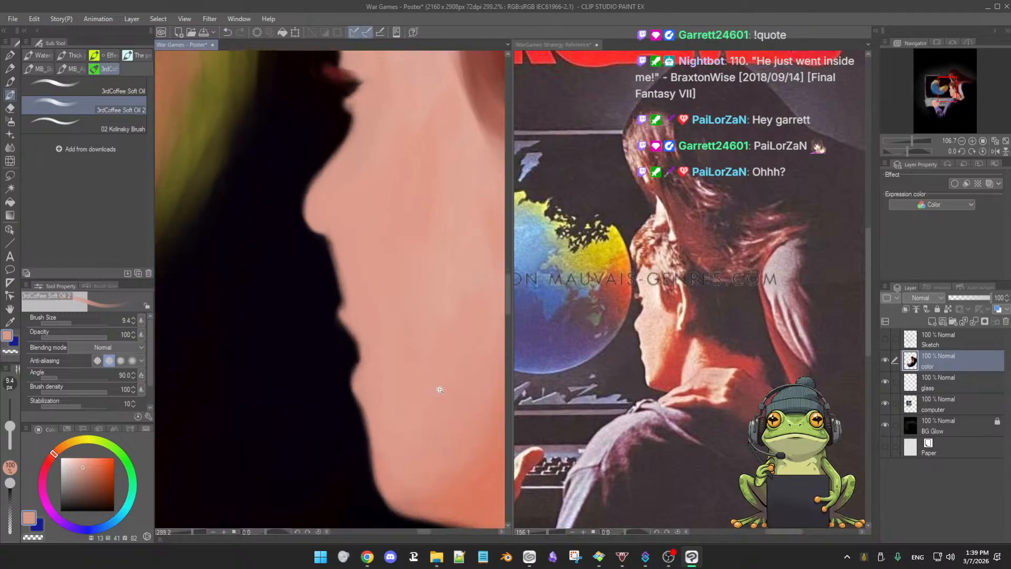
key(e)
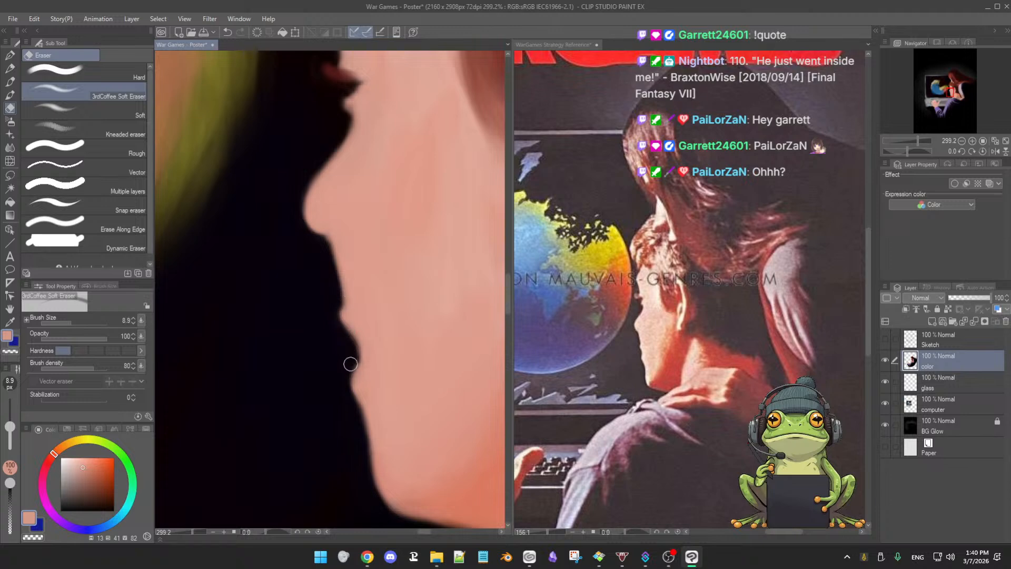
key(b)
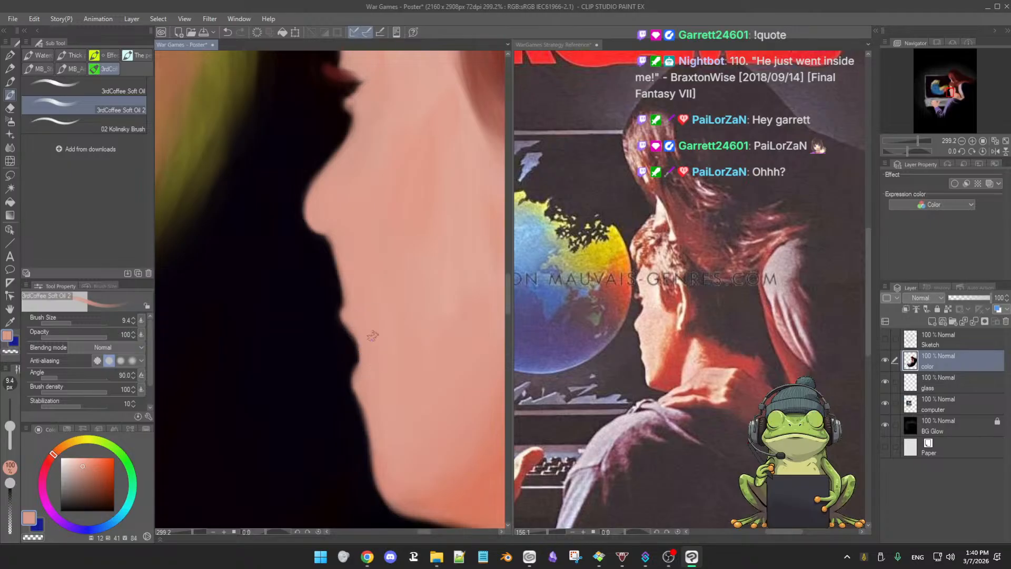
scroll(420, 341, down, 3)
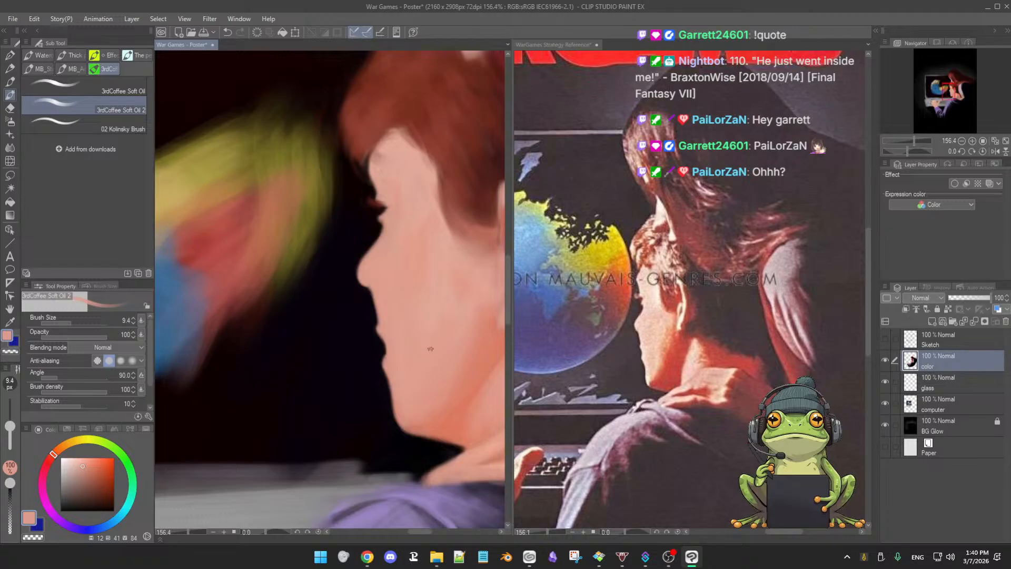
scroll(429, 358, down, 2)
scroll(428, 372, down, 1)
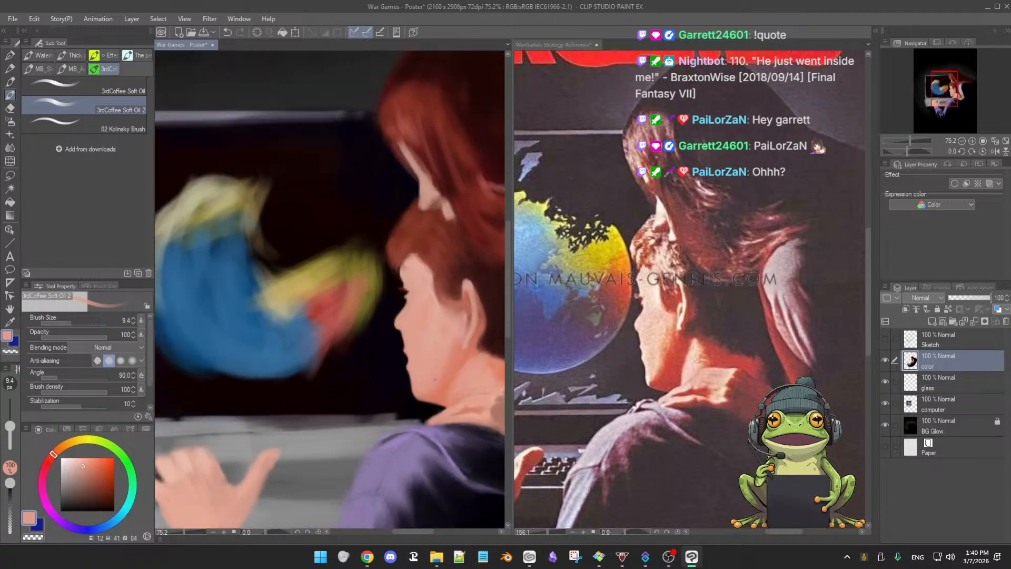
Check the boy's nose, lips and chin profile up close and within the whole composition against the reference poster
scroll(415, 380, down, 1)
drag(416, 380, 382, 375)
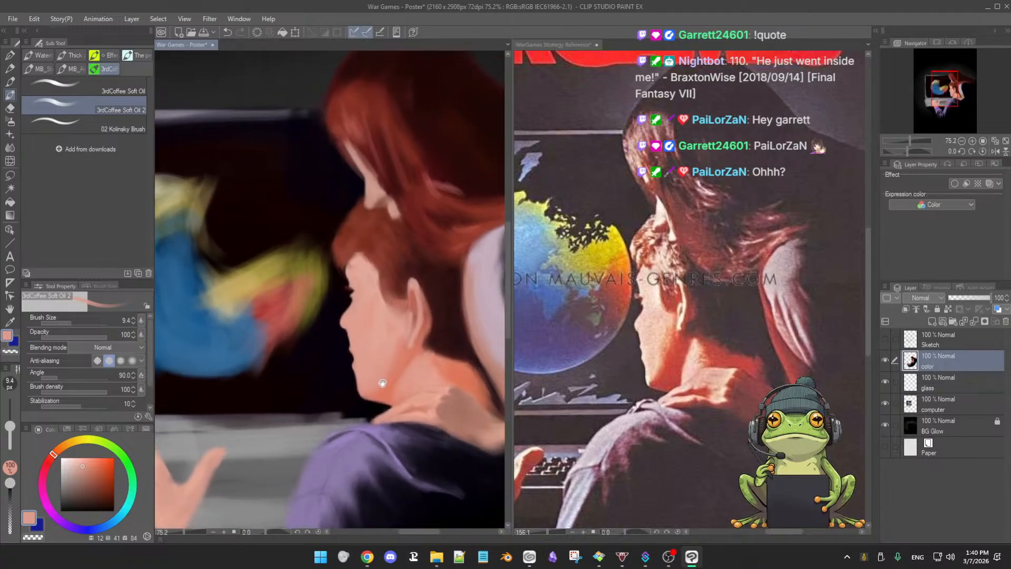
scroll(389, 392, down, 1)
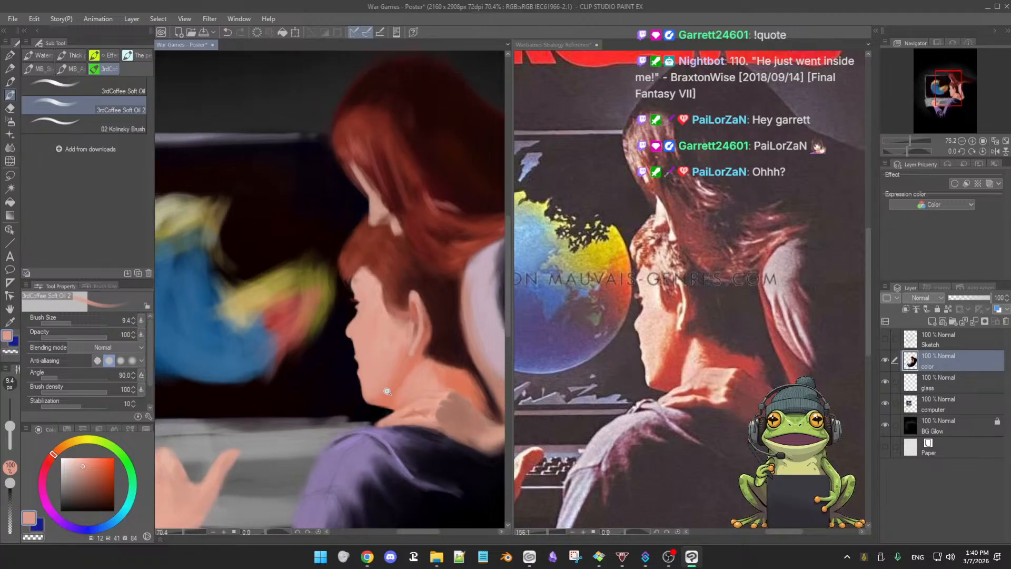
mouse_move(384, 384)
mouse_down()
mouse_move(398, 382)
mouse_move(390, 390)
mouse_up()
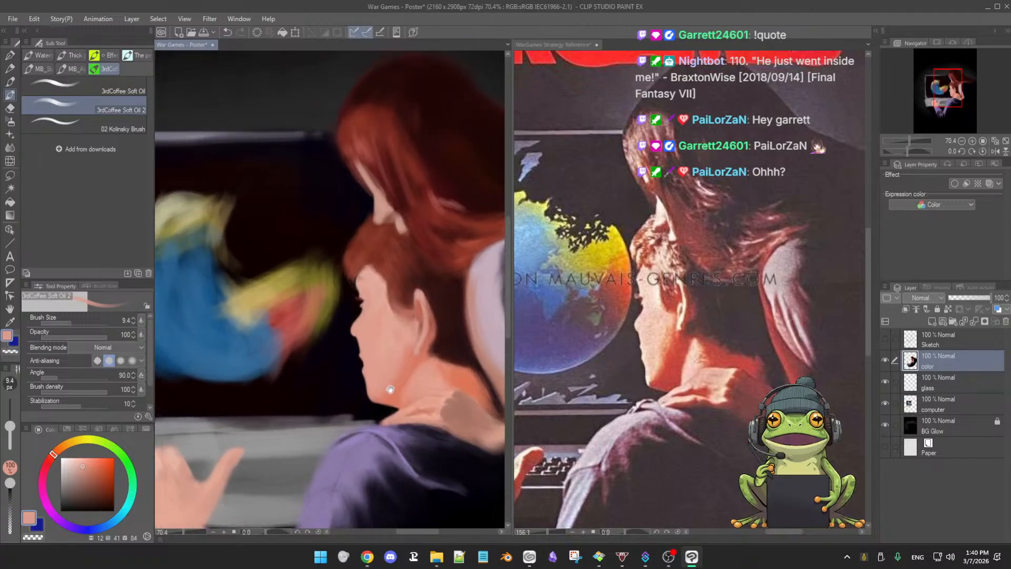
scroll(398, 387, down, 2)
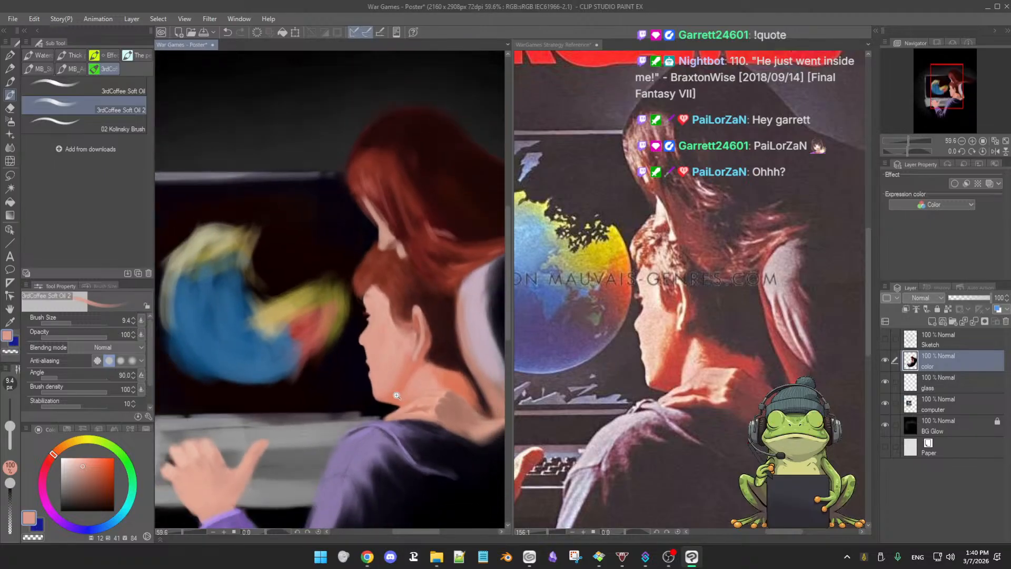
drag(396, 396, 394, 388)
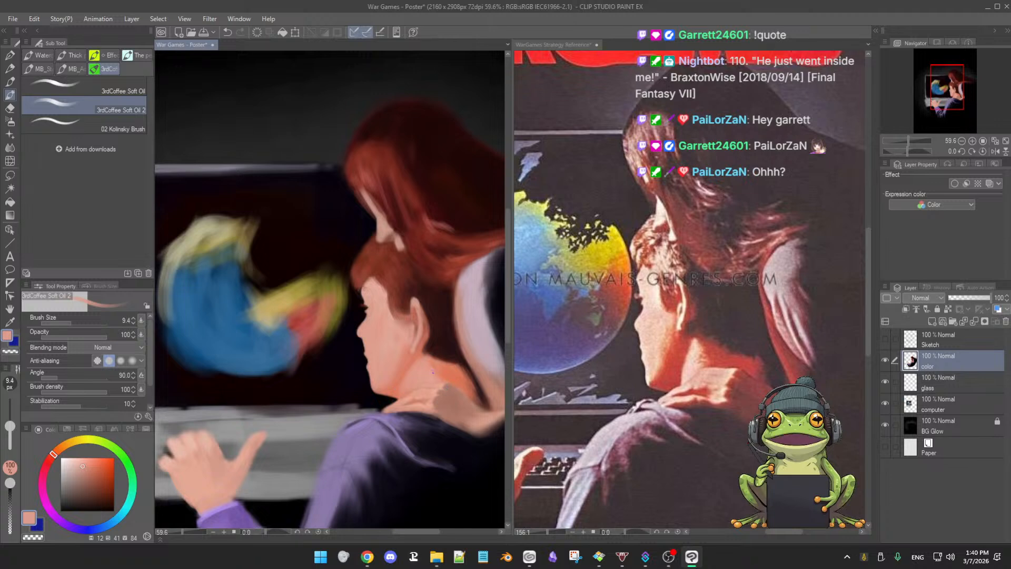
scroll(430, 376, up, 5)
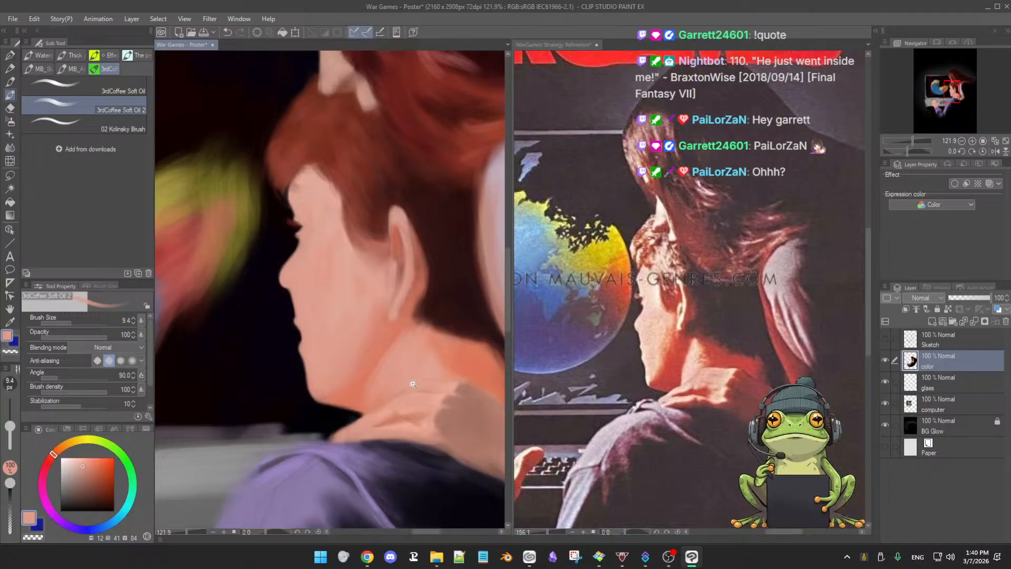
drag(406, 386, 448, 419)
scroll(315, 295, up, 1)
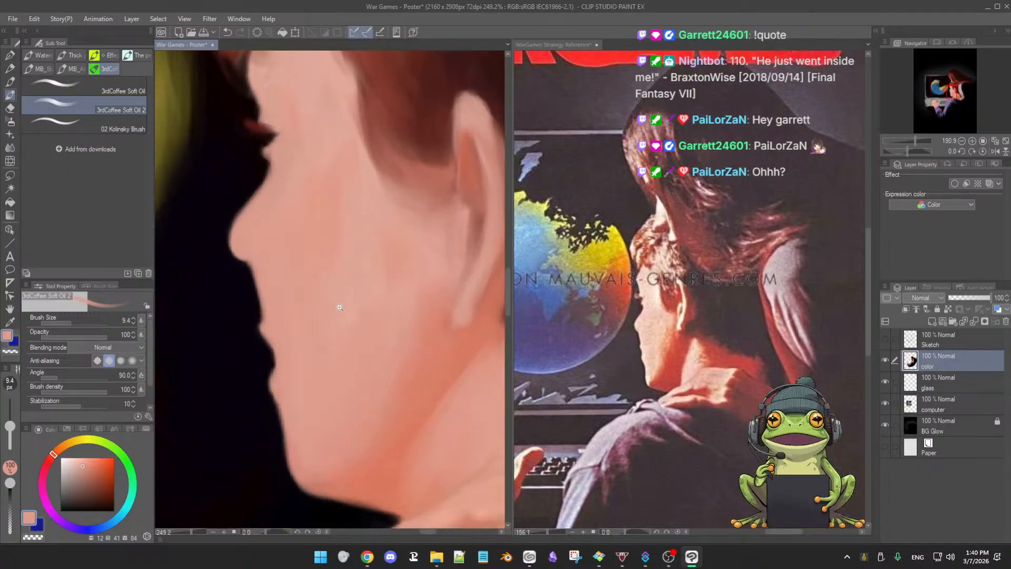
scroll(308, 287, up, 1)
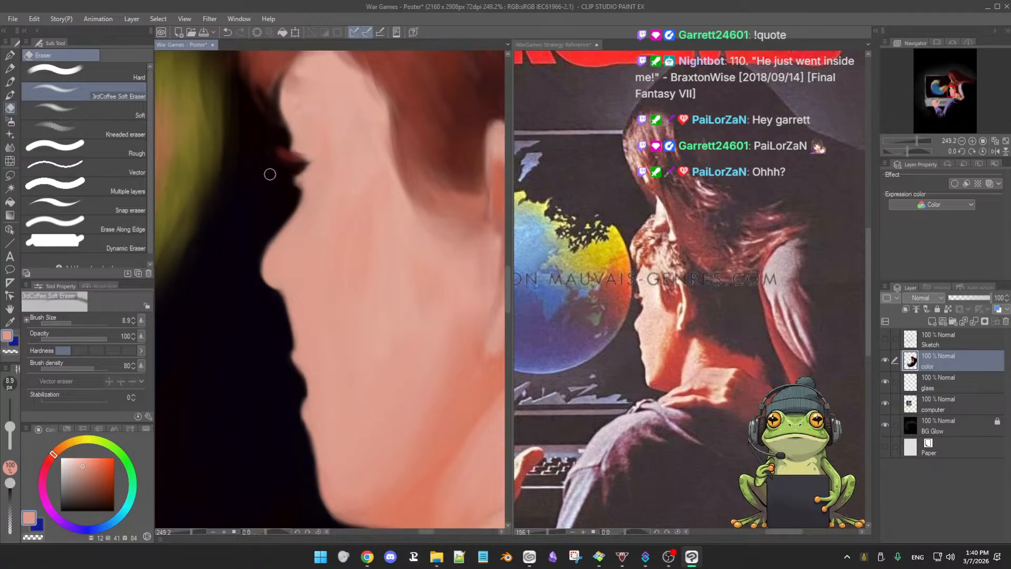
key(b)
scroll(367, 281, down, 4)
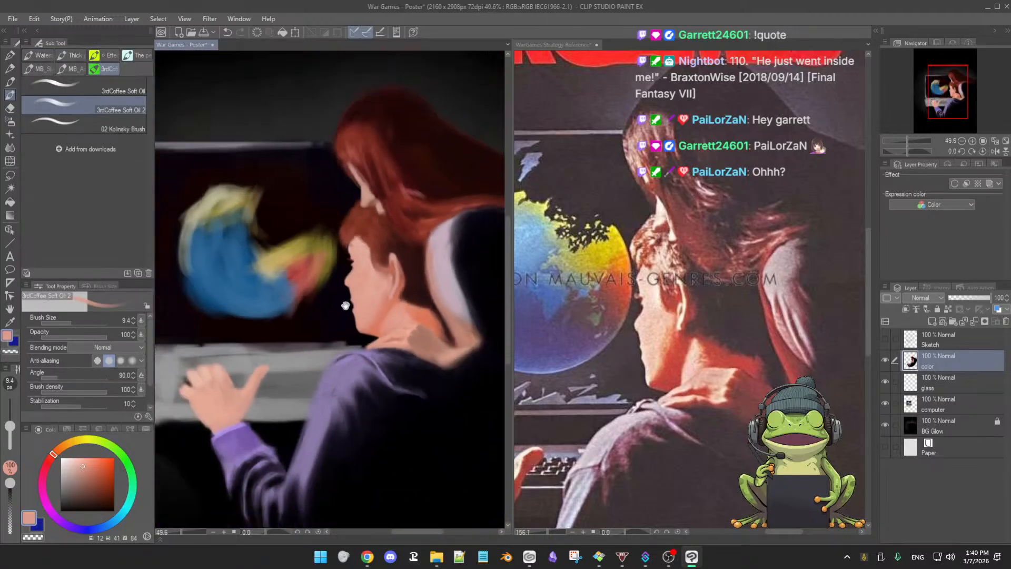
drag(346, 305, 358, 327)
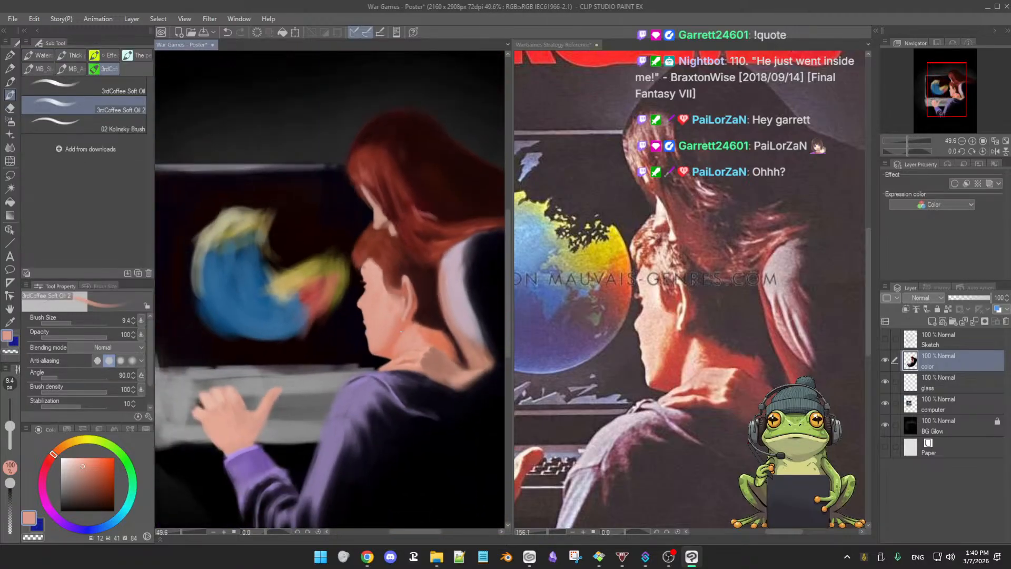
scroll(425, 349, down, 2)
scroll(449, 361, up, 3)
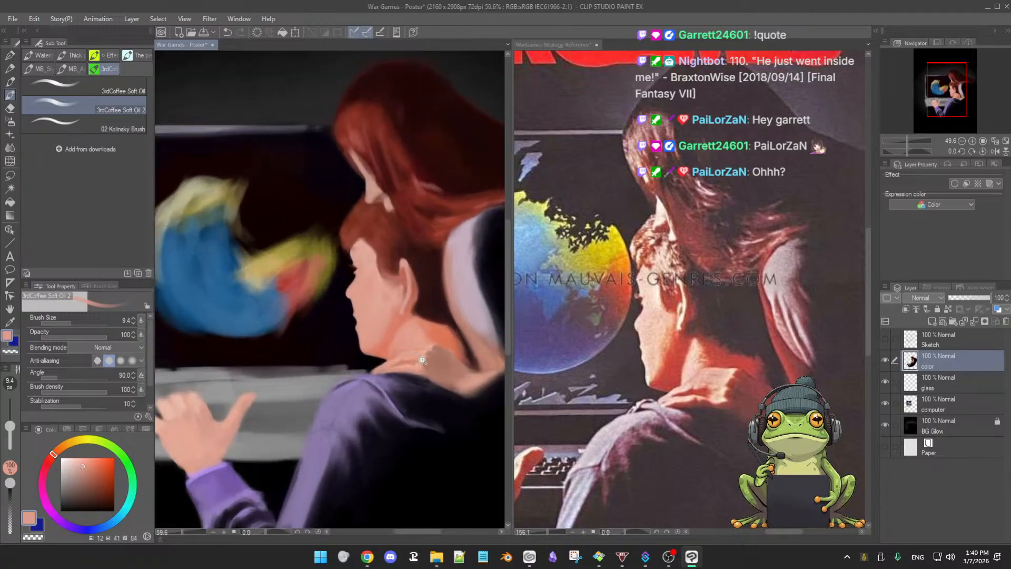
drag(427, 367, 409, 379)
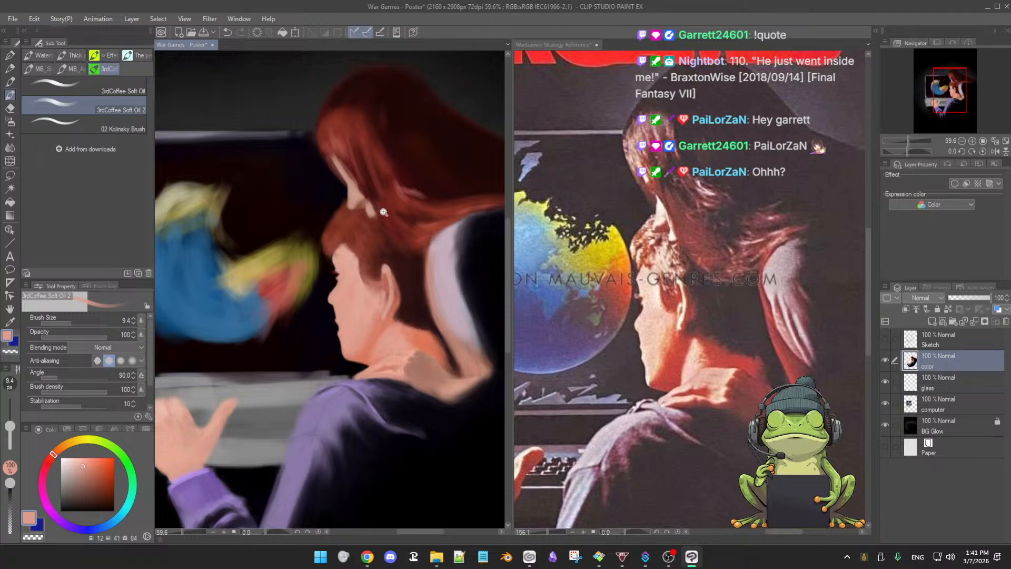
Darken the shadow between the girl's hair and cheek with sampled dark reds, using the oil brush at sizes from 10.9 to 22
scroll(362, 181, up, 1)
drag(366, 295, 391, 361)
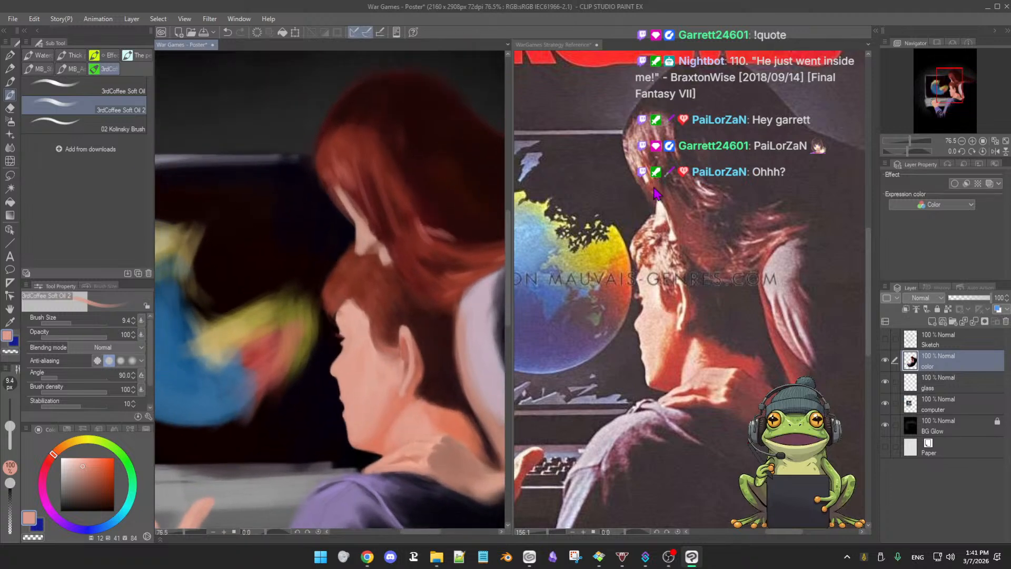
alt+click(349, 182)
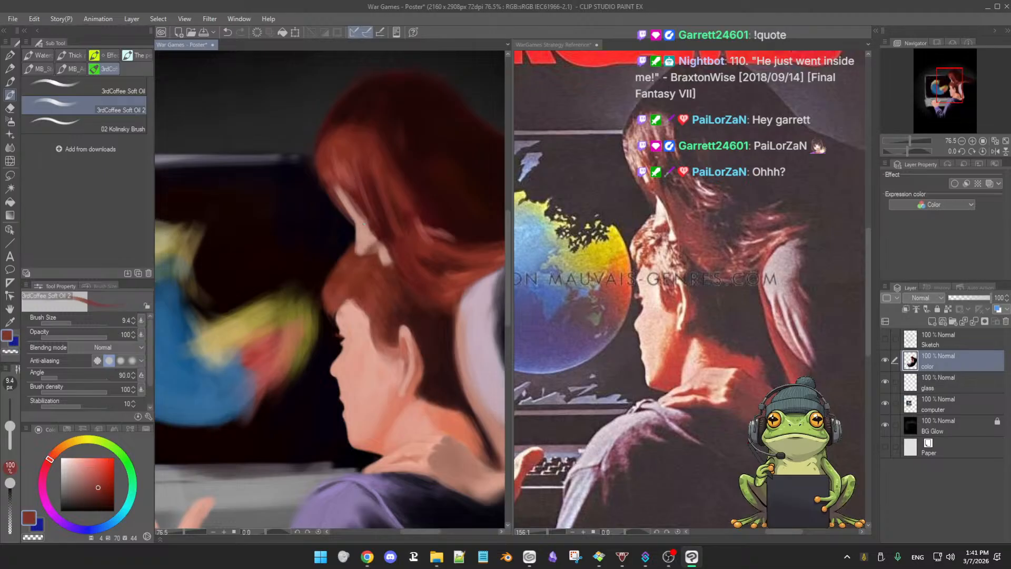
drag(364, 231, 370, 231)
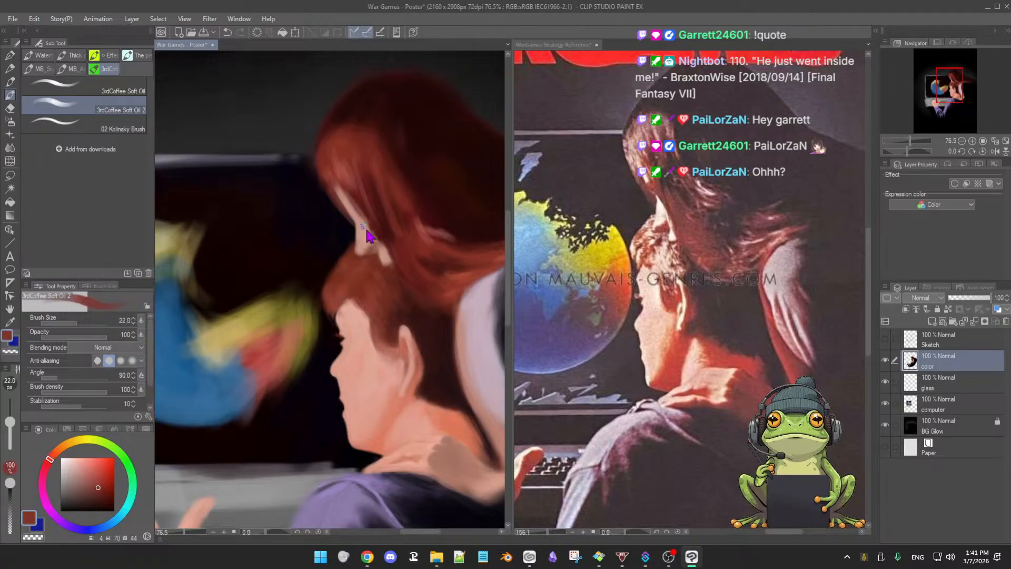
alt+click(353, 204)
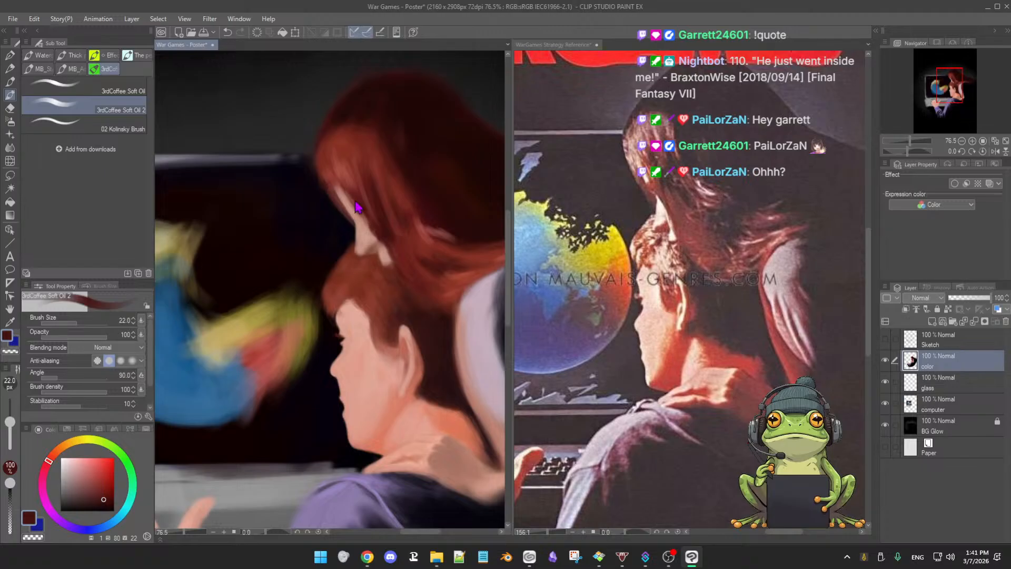
key([)
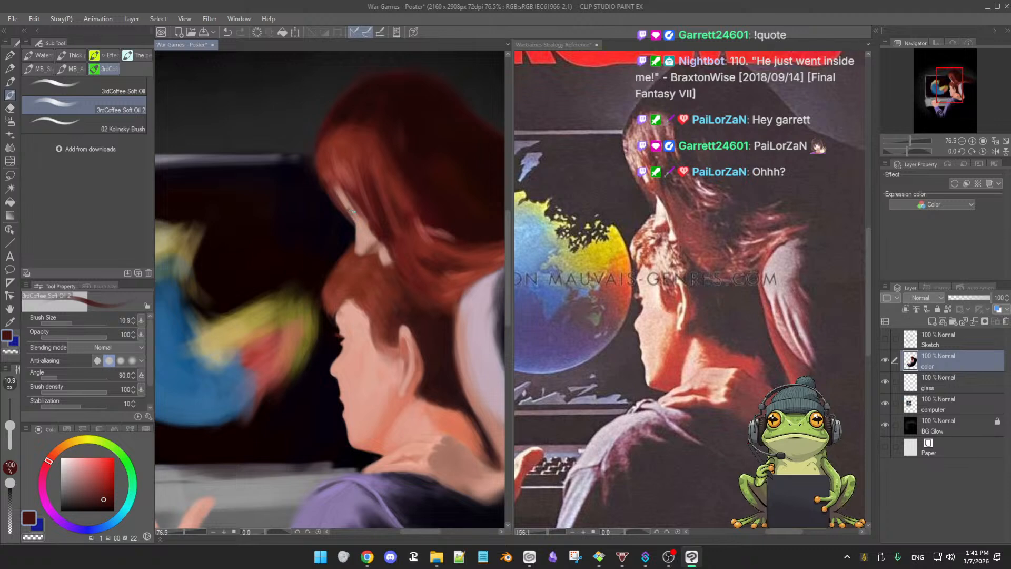
ctrl+alt+drag(367, 213, 376, 215)
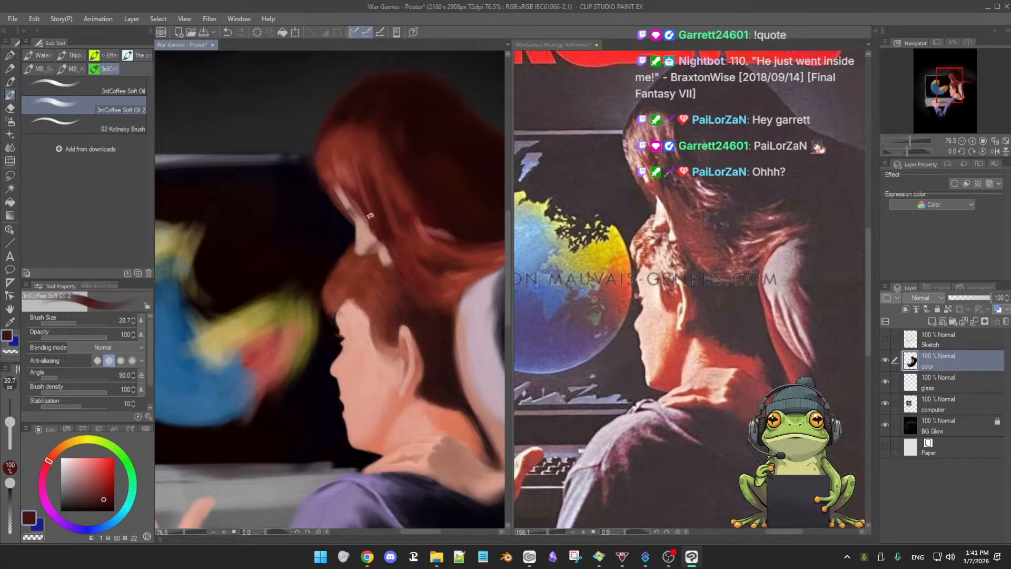
Shape the shaded eye area of the girl's profile with sampled skin, brown and dark hair tones at oil brush size 8.5
alt+click(359, 218)
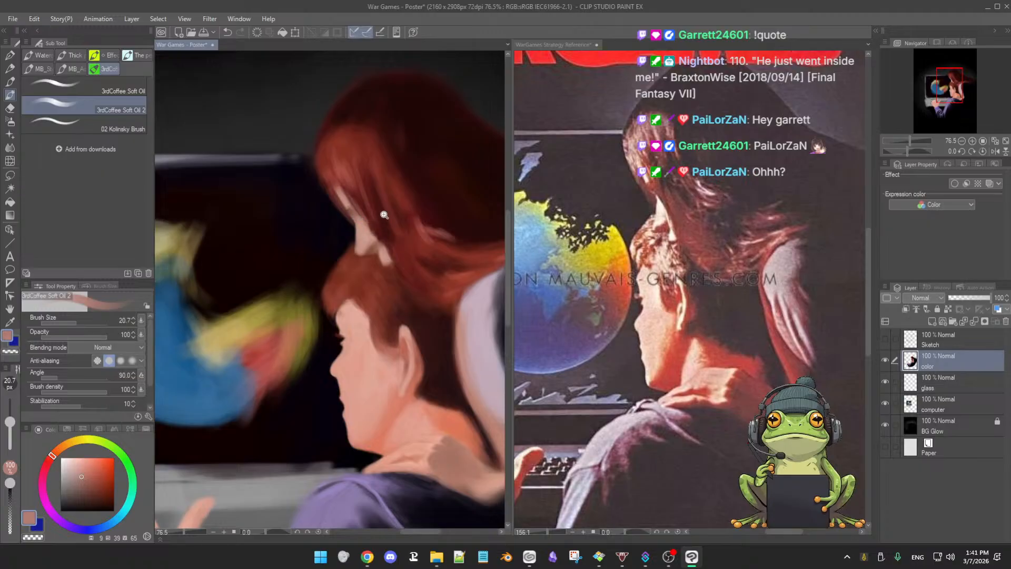
drag(382, 215, 415, 204)
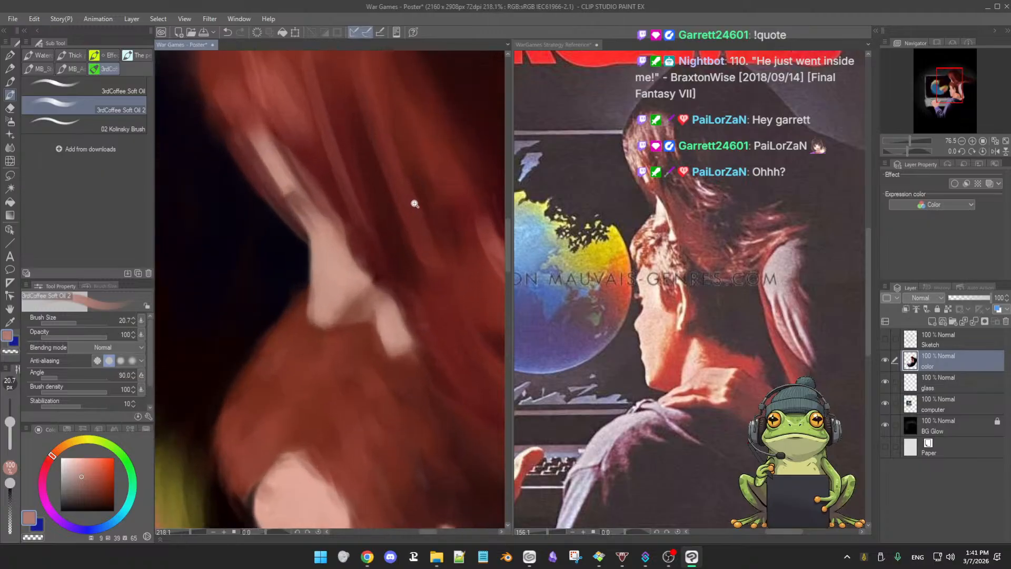
alt+click(299, 207)
drag(293, 205, 298, 208)
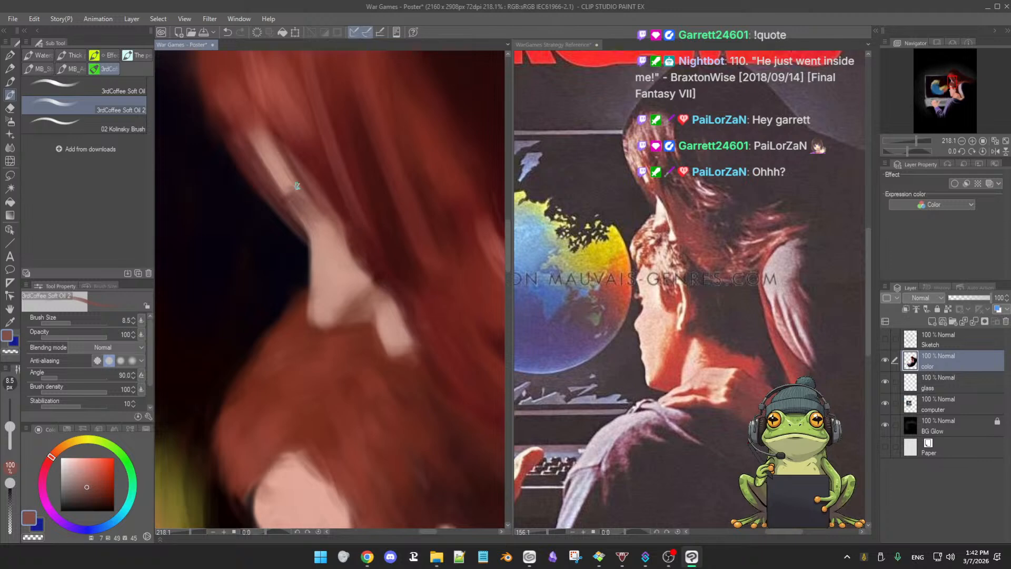
alt+click(387, 217)
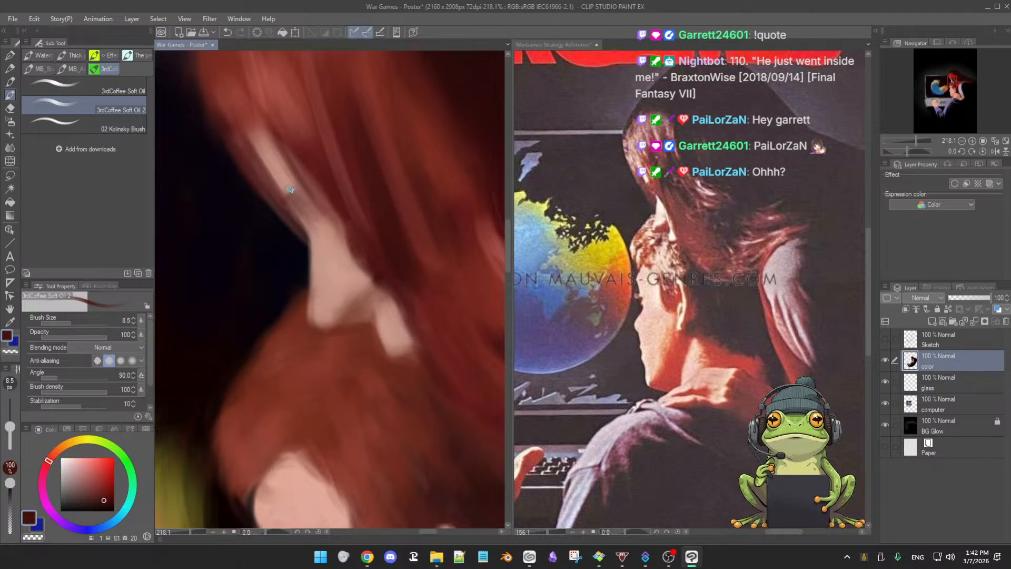
alt+click(289, 184)
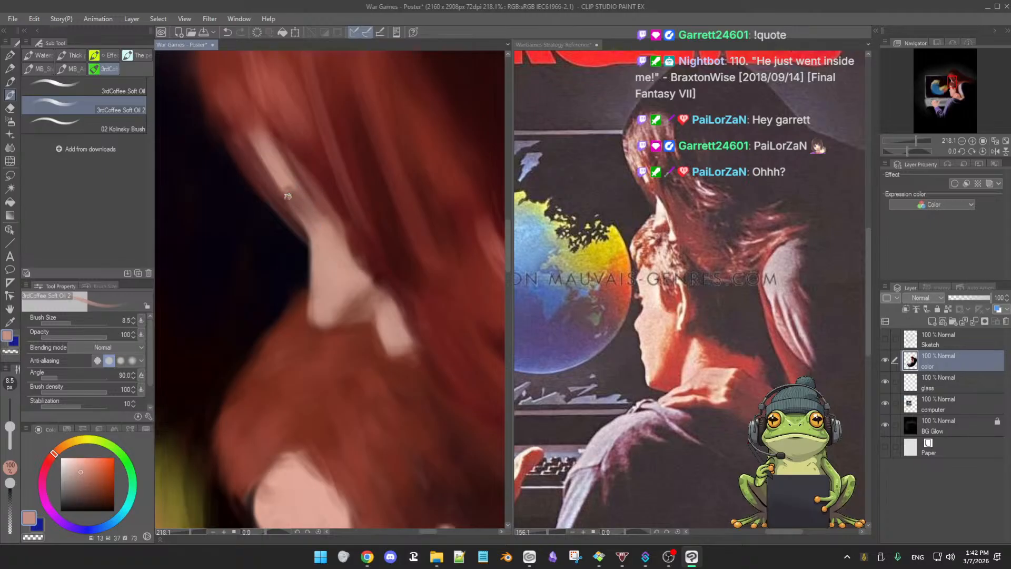
alt+click(283, 194)
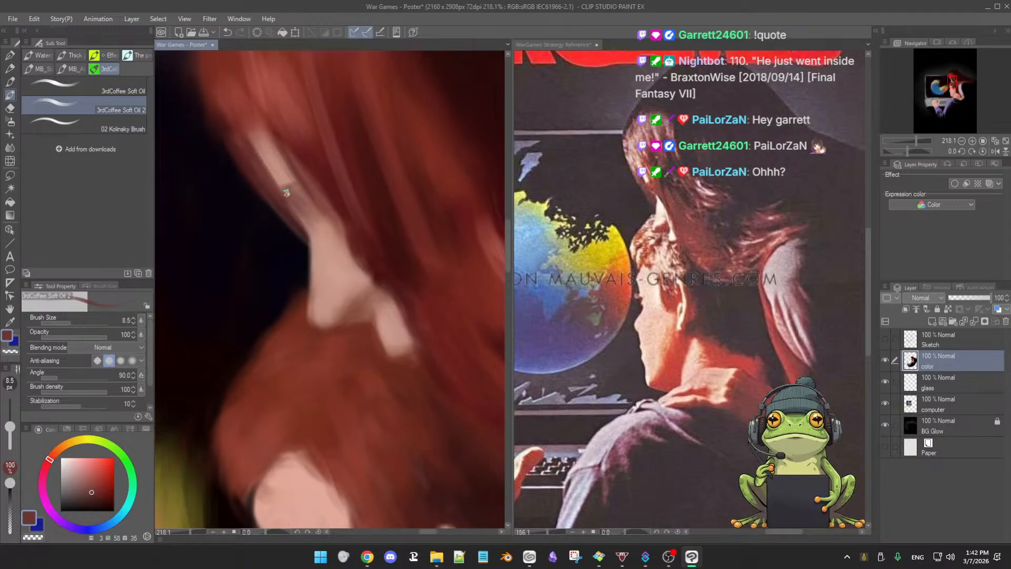
Refine the girl's brow, nose bridge and adjoining hair edge with alternating sampled skin and dark red tones at oil brush size 8.5
scroll(315, 193, down, 2)
scroll(315, 193, down, 2)
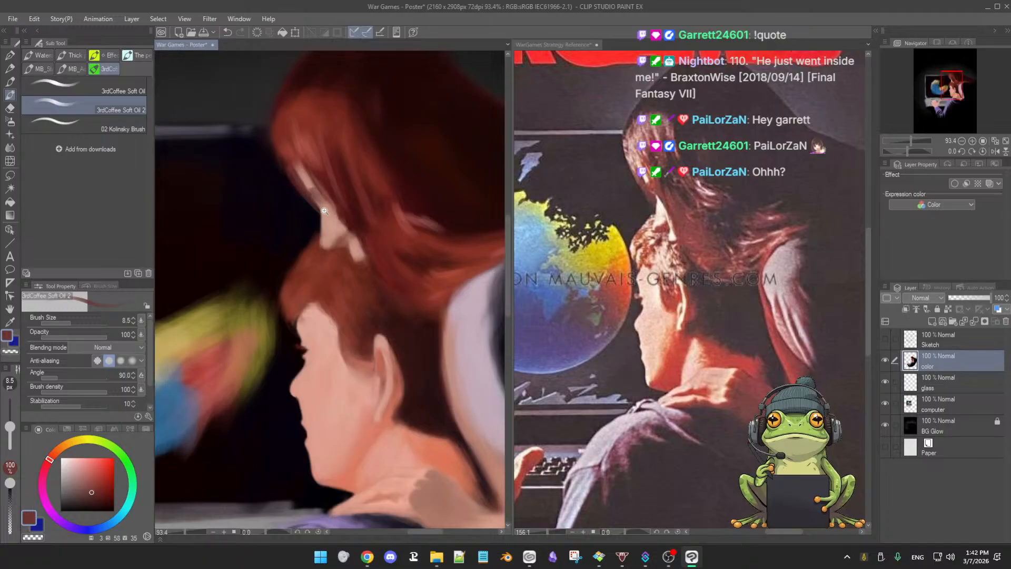
scroll(295, 227, down, 2)
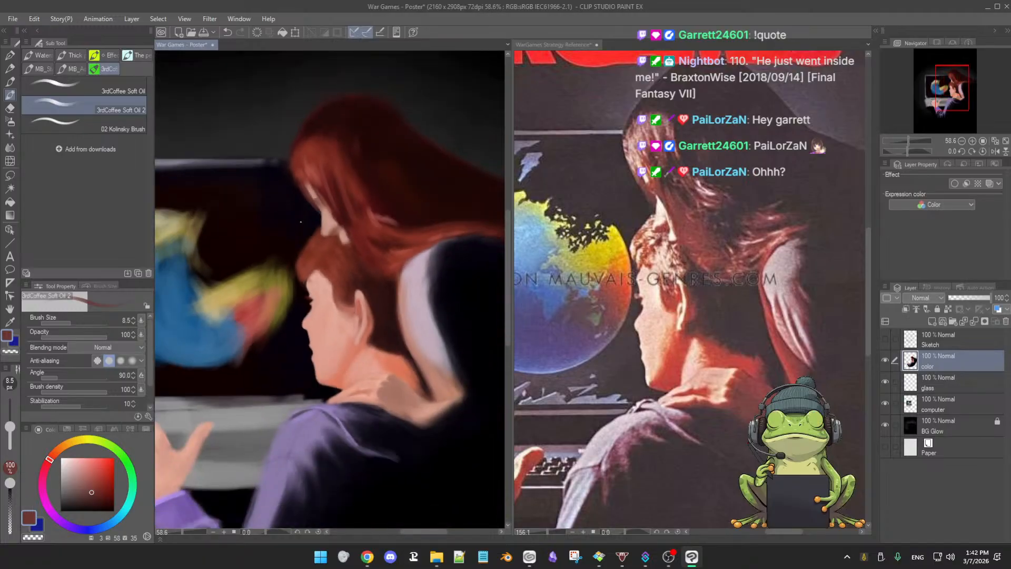
scroll(316, 215, up, 3)
scroll(347, 211, down, 1)
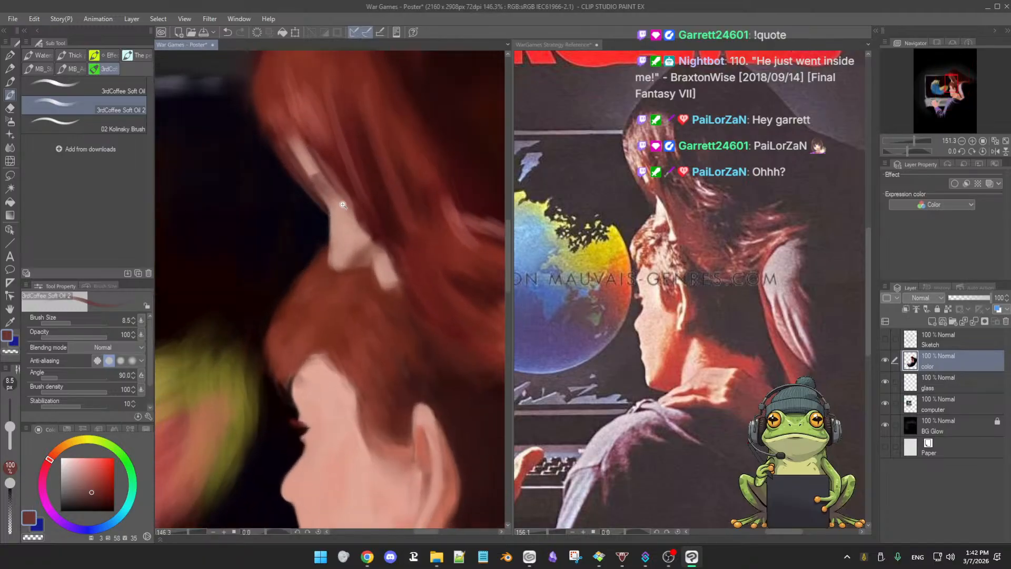
alt+click(311, 172)
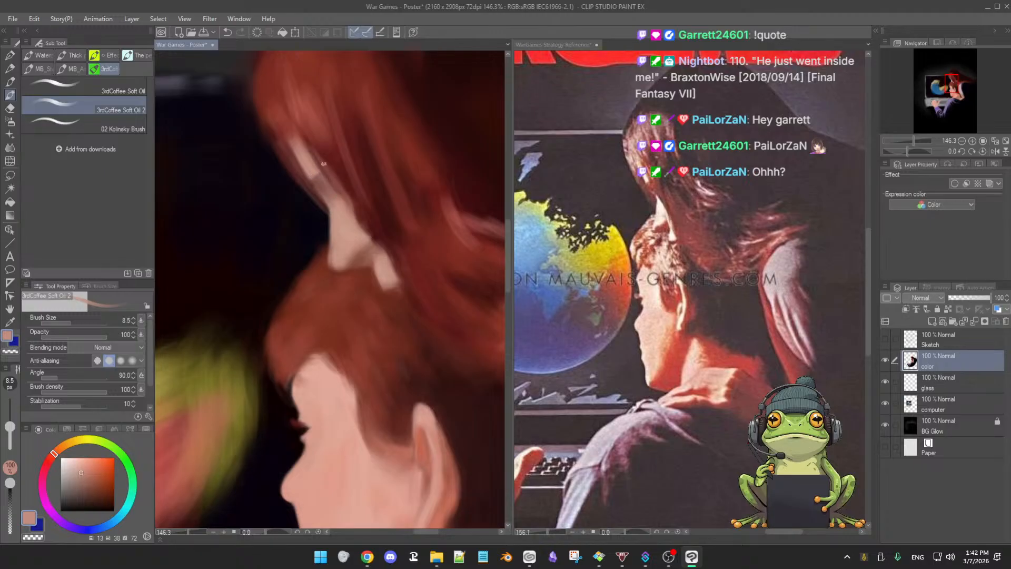
alt+click(337, 203)
alt+click(322, 153)
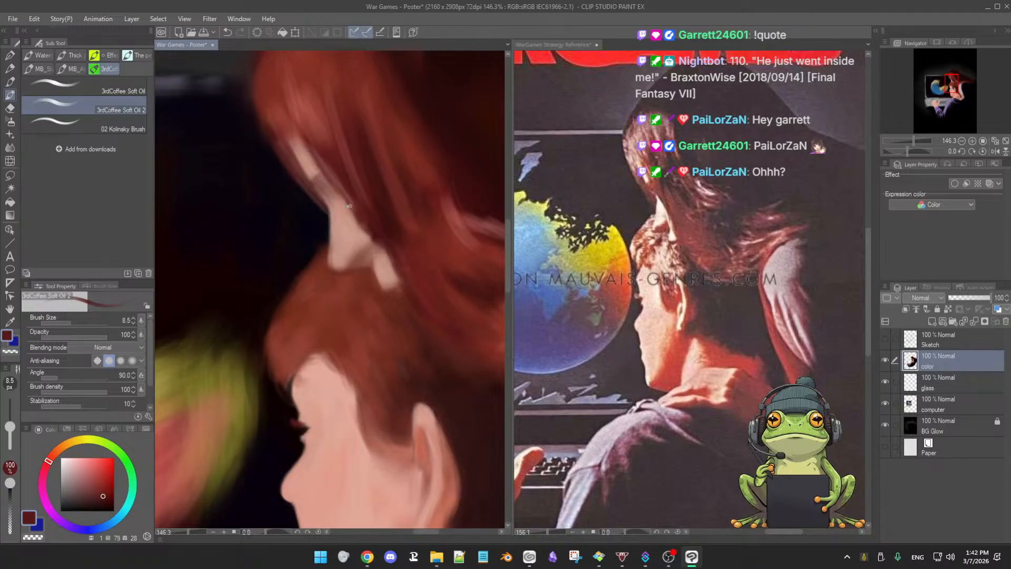
alt+click(321, 199)
alt+click(332, 206)
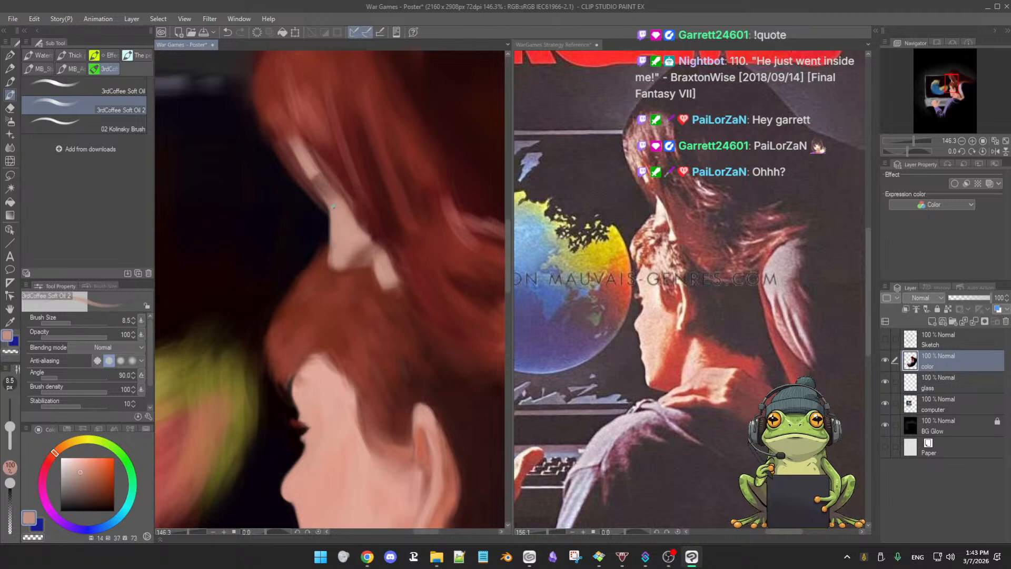
alt+click(294, 169)
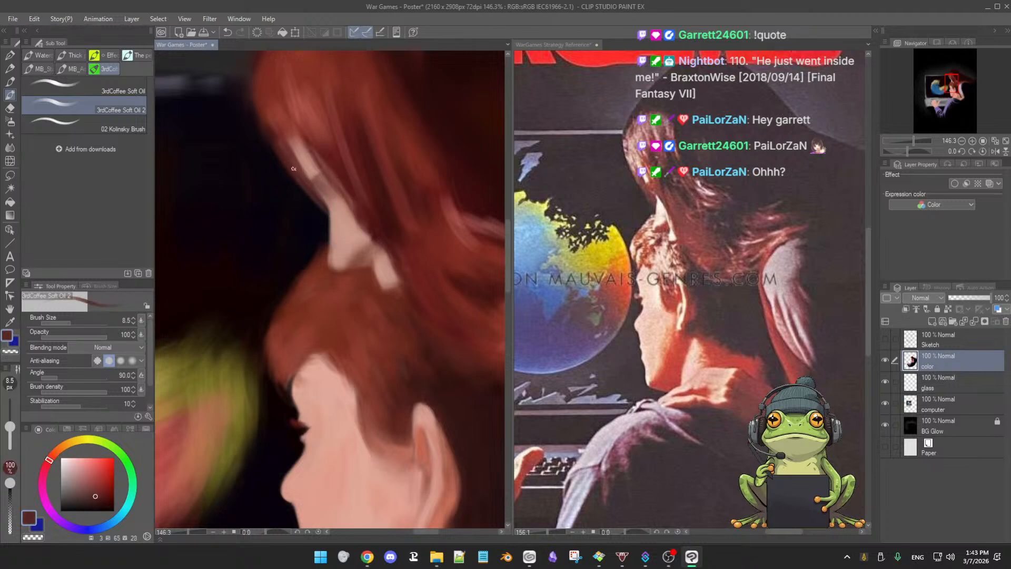
Refine the woman's nose bridge and the adjoining hair edge with sampled skin and dark red tones
alt+click(339, 214)
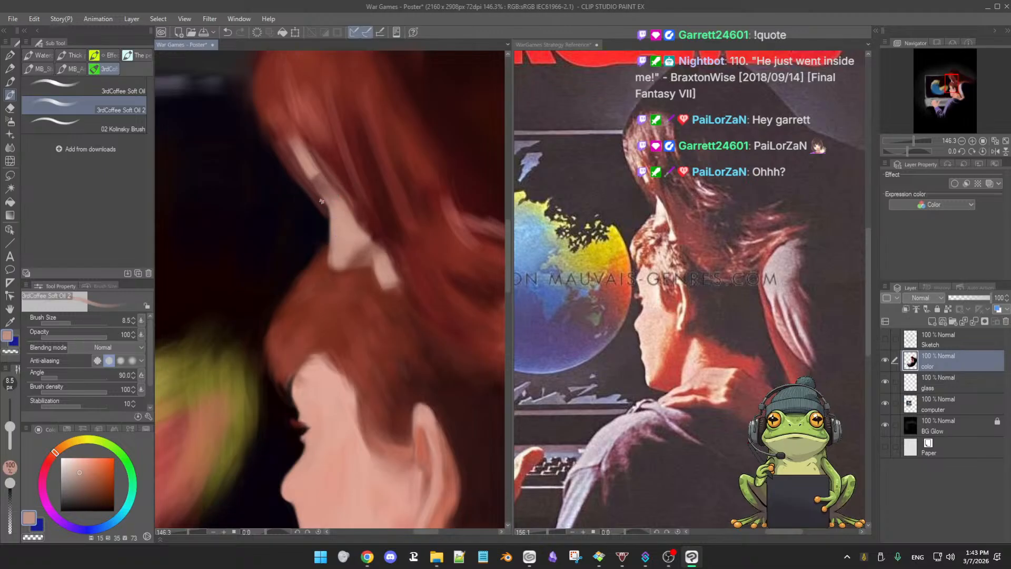
alt+click(323, 204)
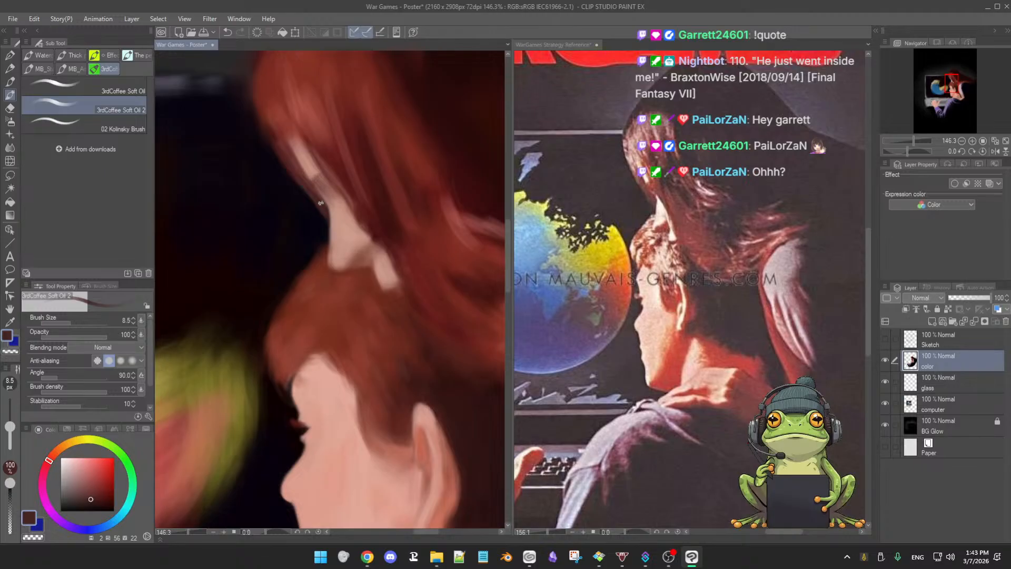
alt+click(333, 211)
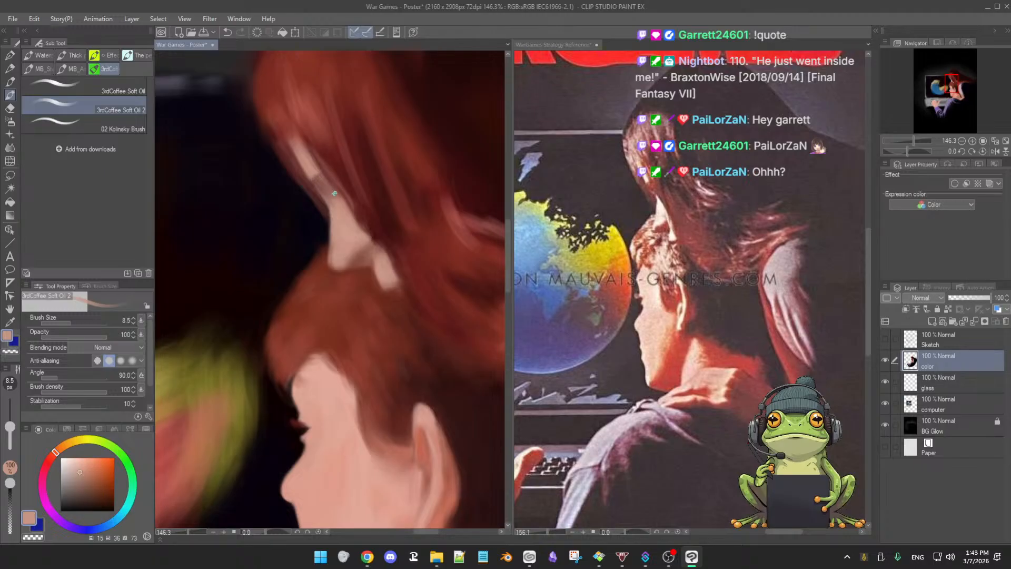
alt+click(340, 200)
alt+click(343, 177)
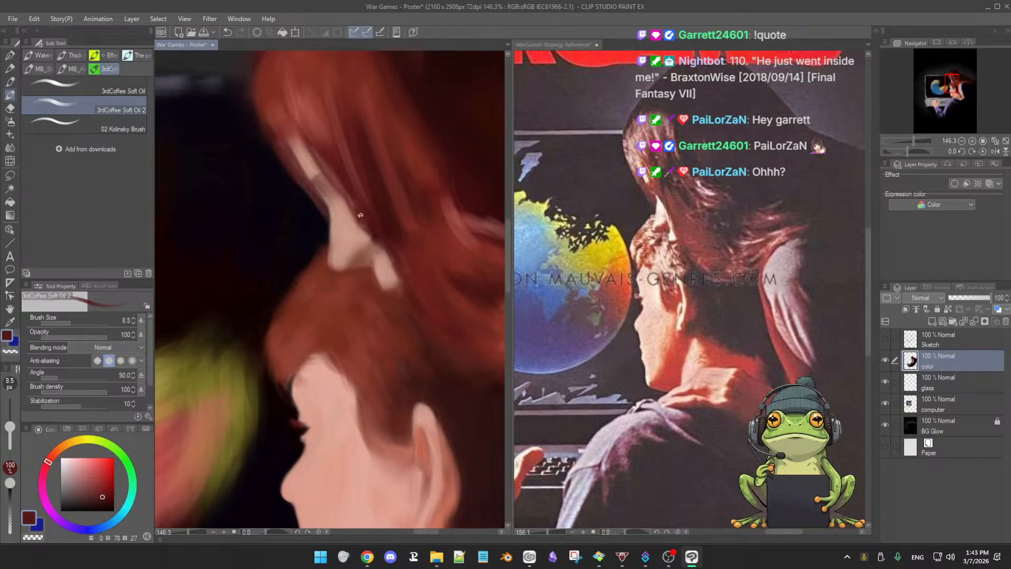
Paint a small skin-toned patch below the woman's upper lip and soften its edge with sampled colours
alt+click(399, 272)
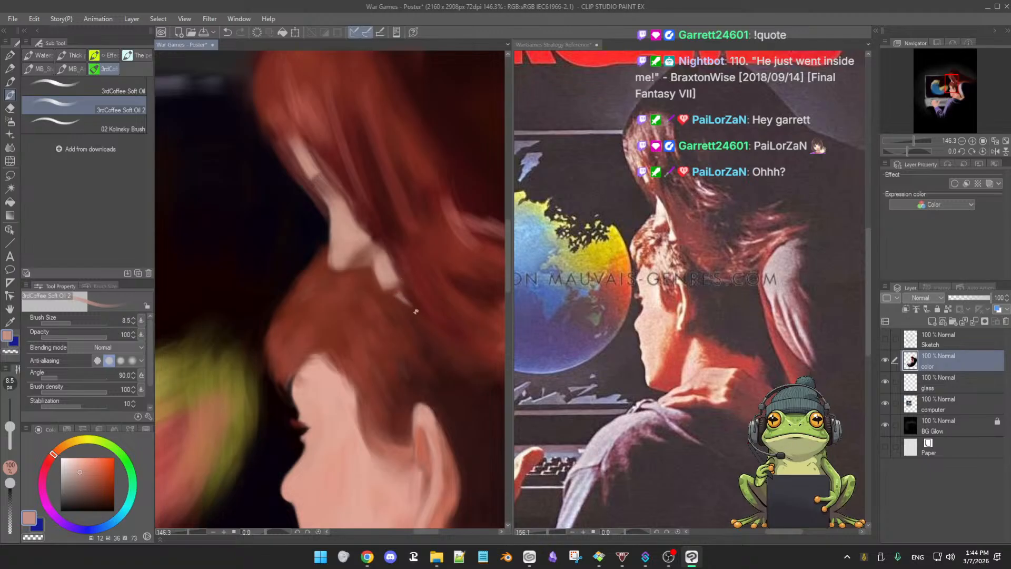
scroll(416, 312, down, 5)
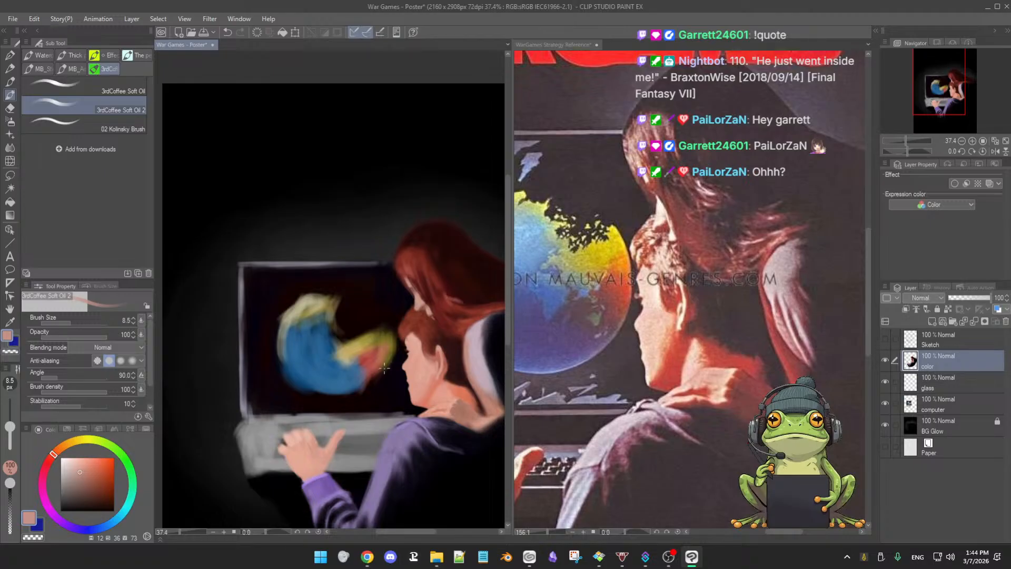
scroll(416, 338, up, 6)
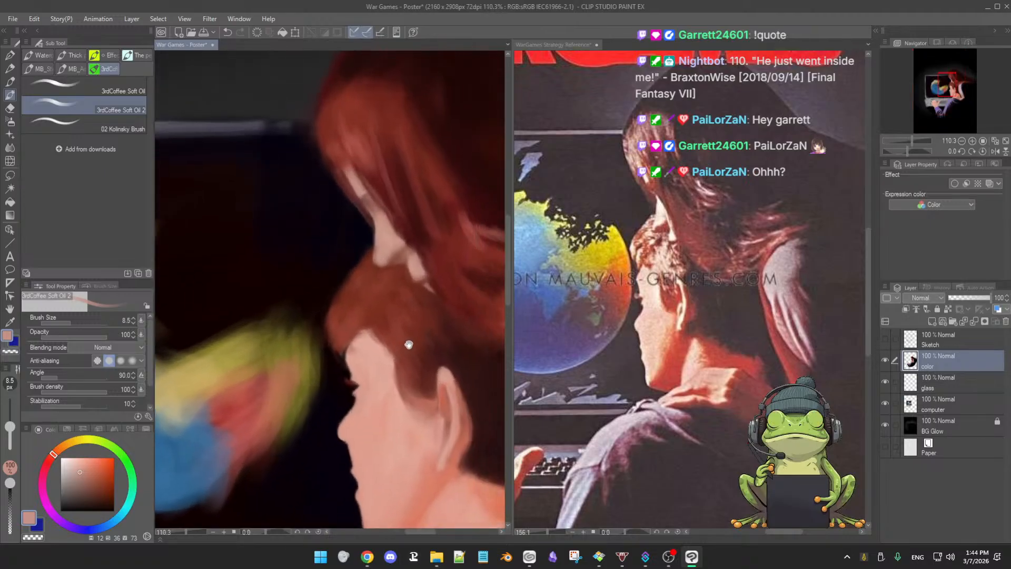
scroll(429, 340, up, 1)
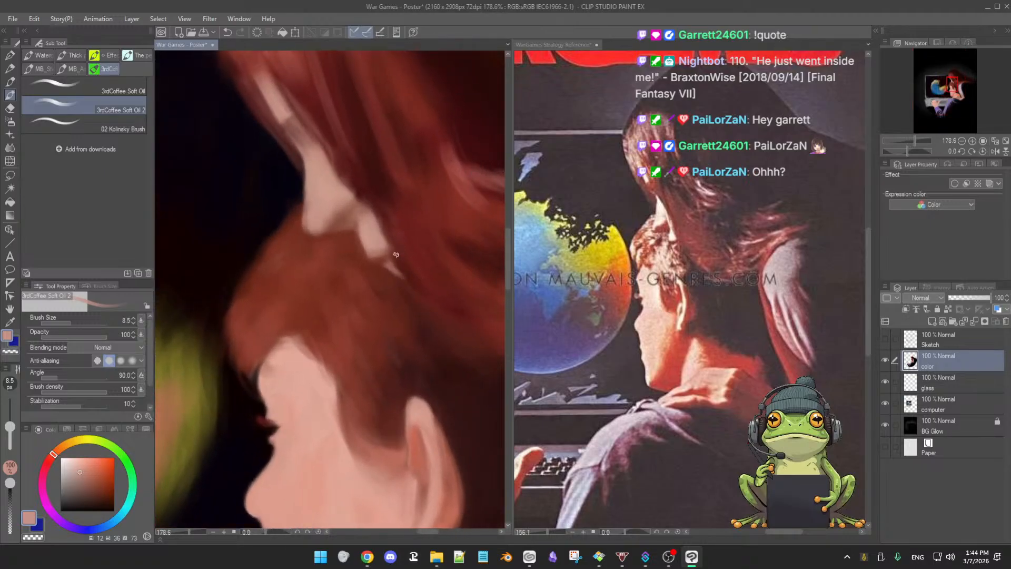
alt+click(391, 266)
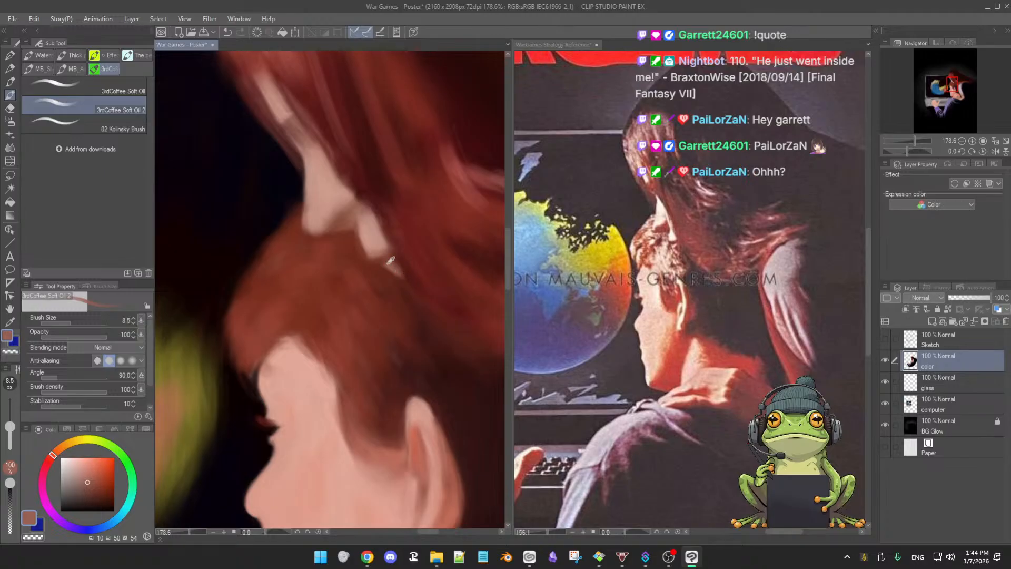
alt+click(384, 265)
Rework the woman's hair edge along her cheek and mouth with sampled dark red hair tones
alt+click(392, 224)
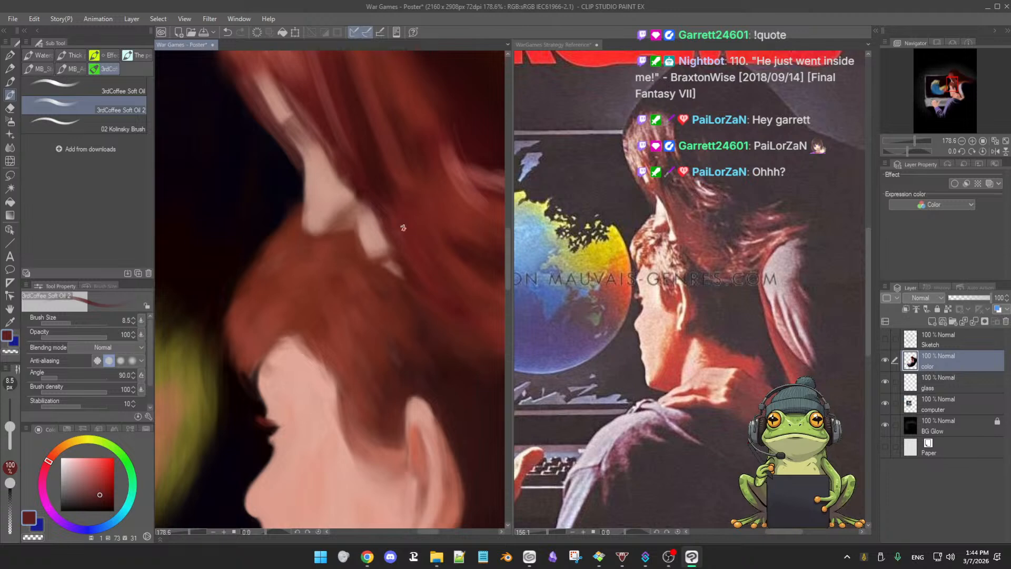
alt+click(396, 218)
alt+click(376, 203)
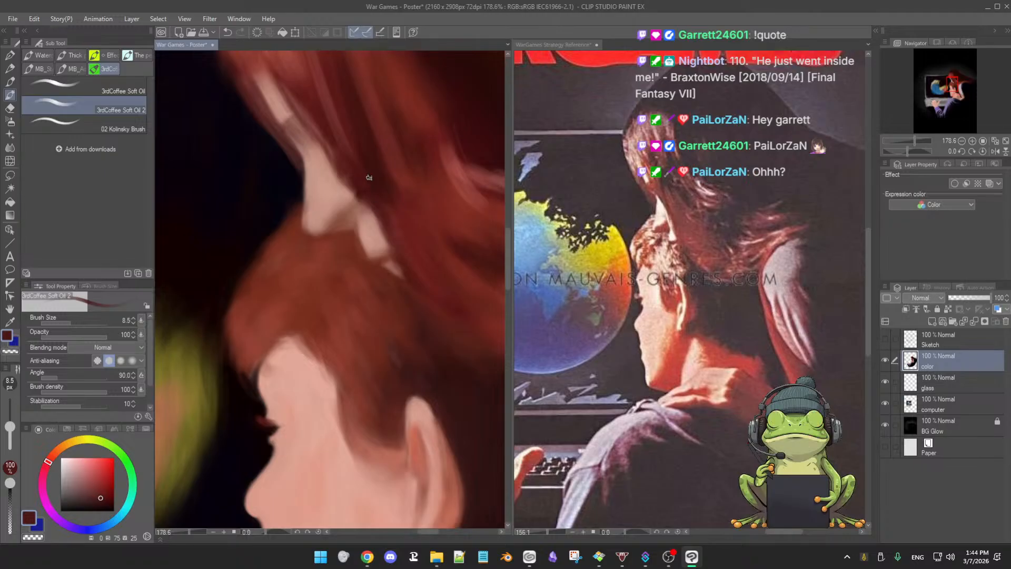
alt+click(399, 225)
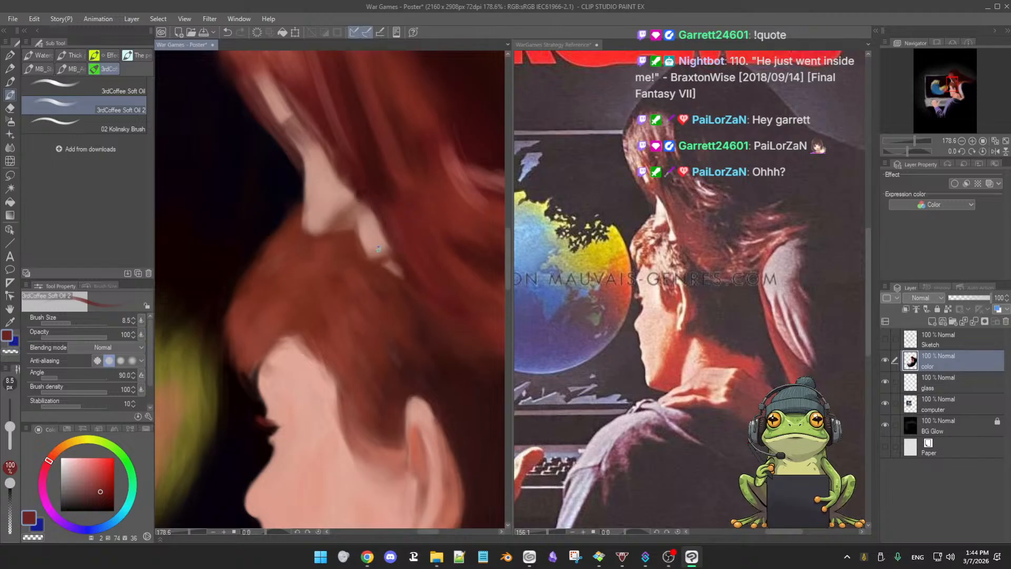
Blend the top of the boy's hair under the woman's nose with sampled reddish brown at brush size 17.9
alt+click(334, 234)
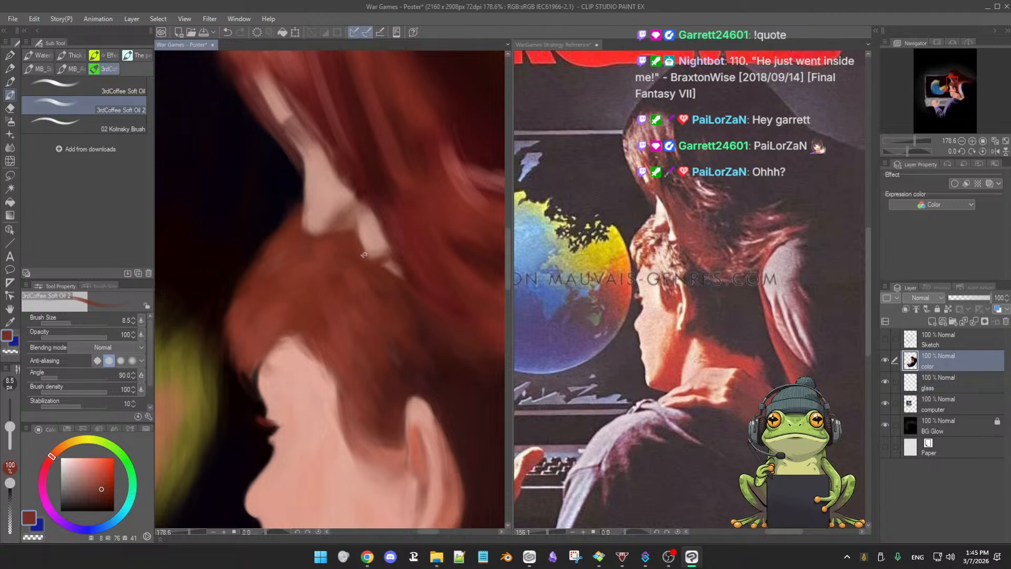
drag(341, 245, 352, 256)
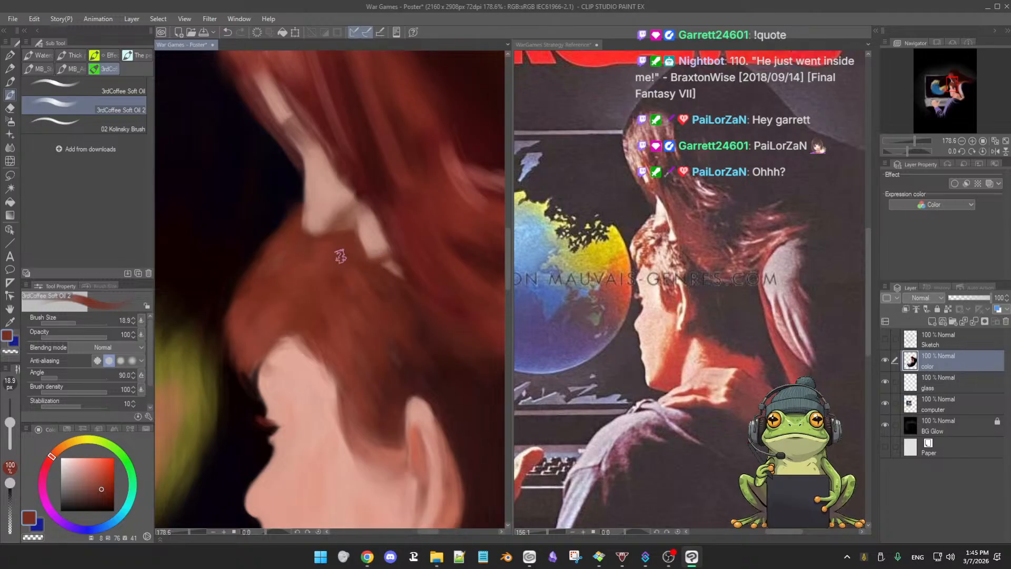
key(bracketleft)
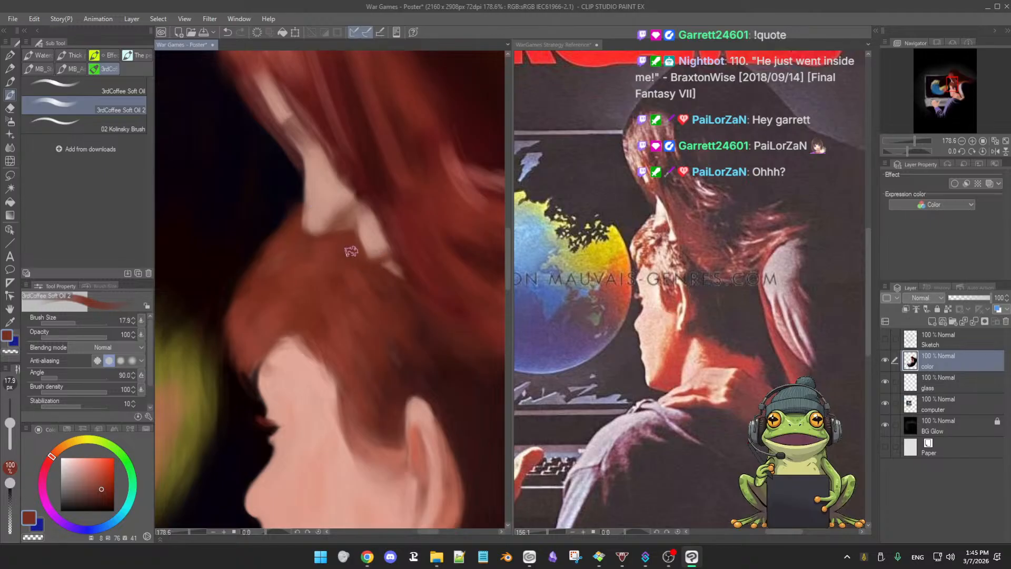
alt+click(359, 280)
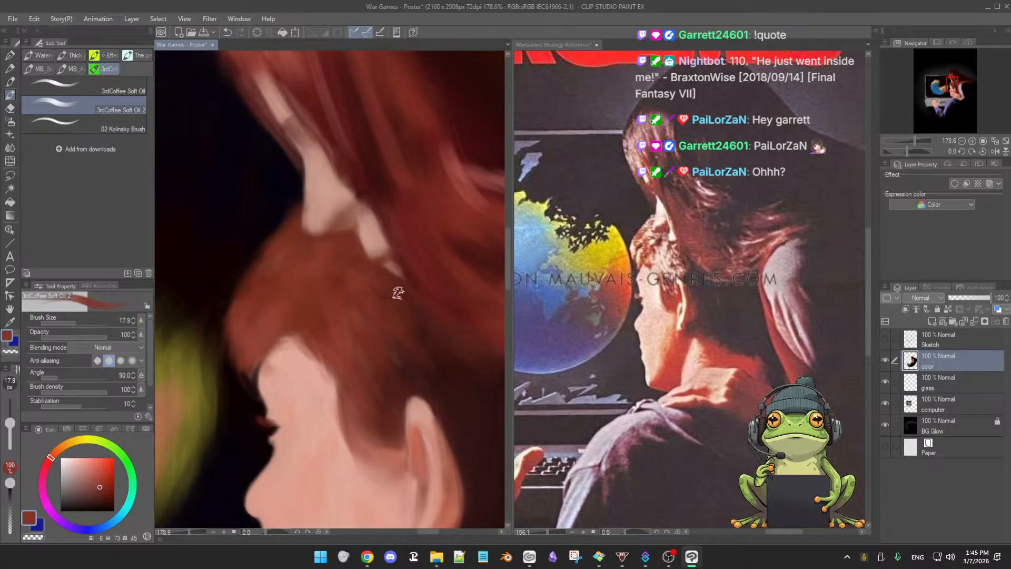
Separate the woman's upper and lower lips with sampled brown and dark red tones at brush size 7.8
alt+click(387, 266)
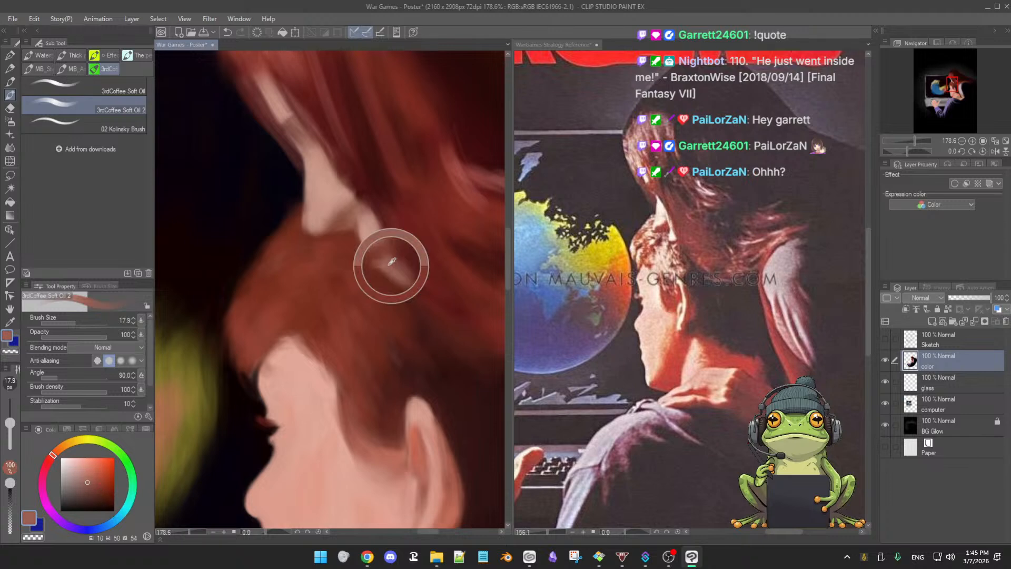
drag(399, 273, 379, 265)
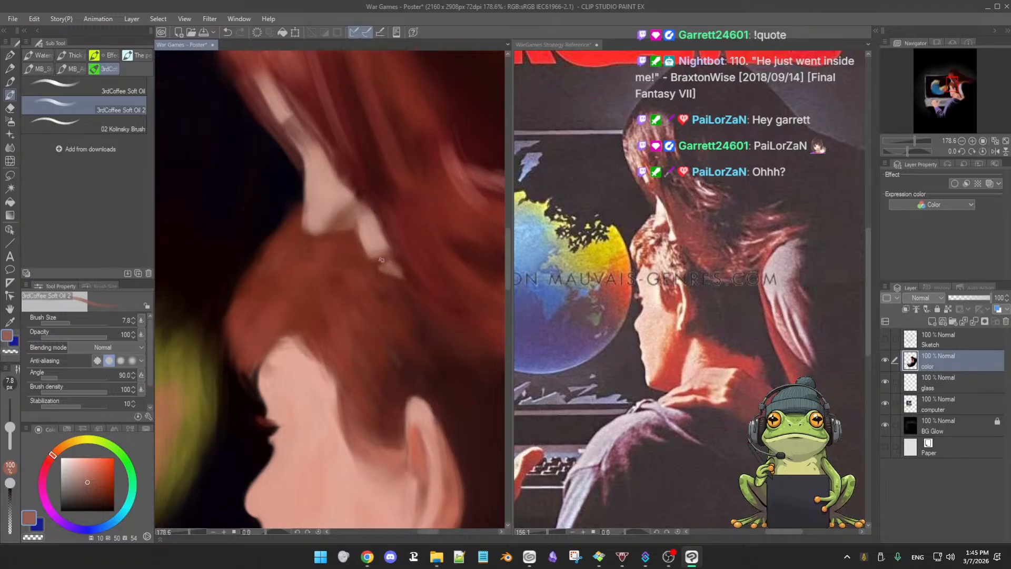
alt+click(376, 255)
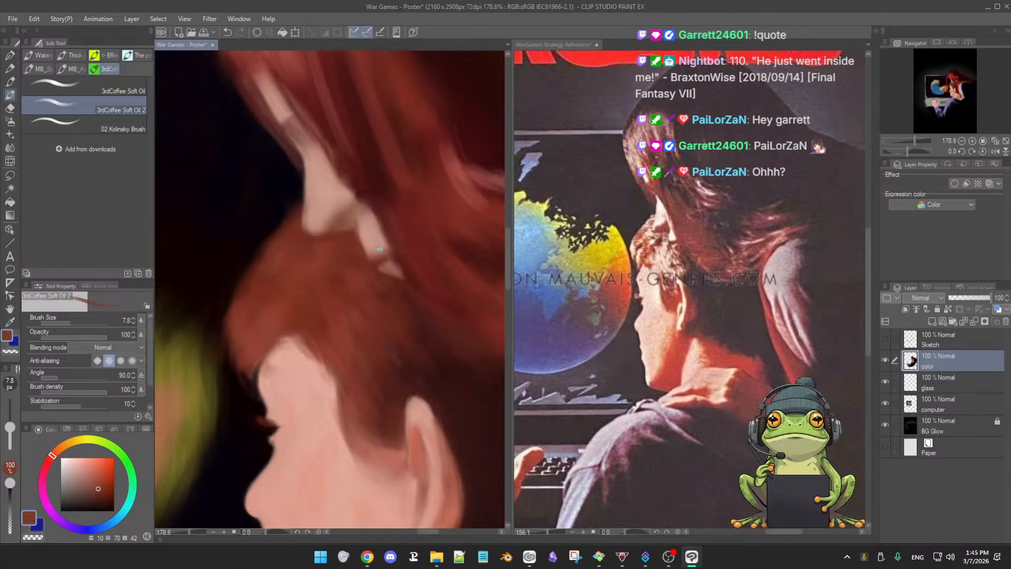
alt+click(463, 247)
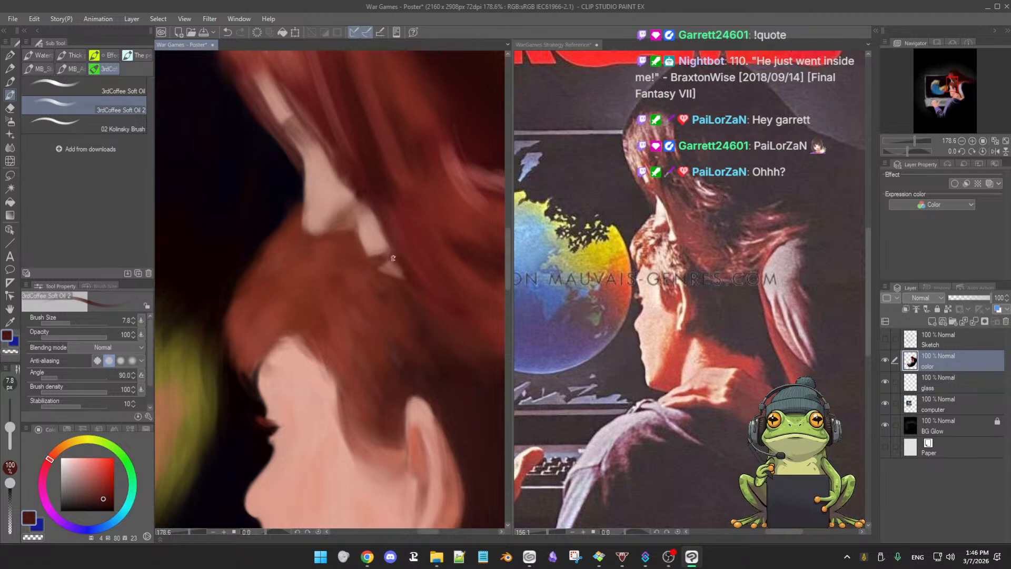
Shape the woman's lower lip and mouth line by alternating sampled skin and dark hair tones
alt+click(378, 236)
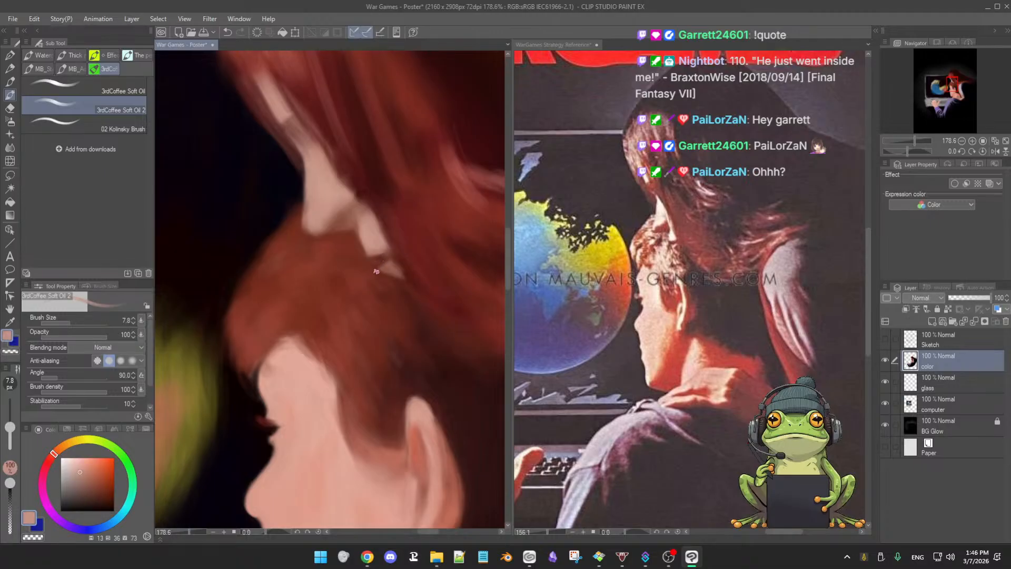
alt+click(379, 244)
alt+click(389, 236)
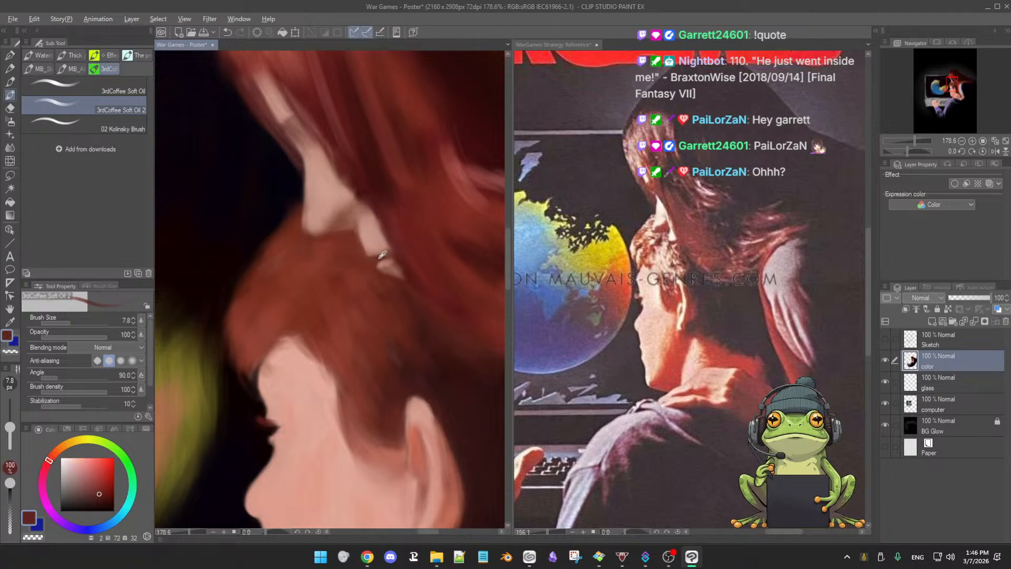
alt+click(382, 255)
alt+click(380, 251)
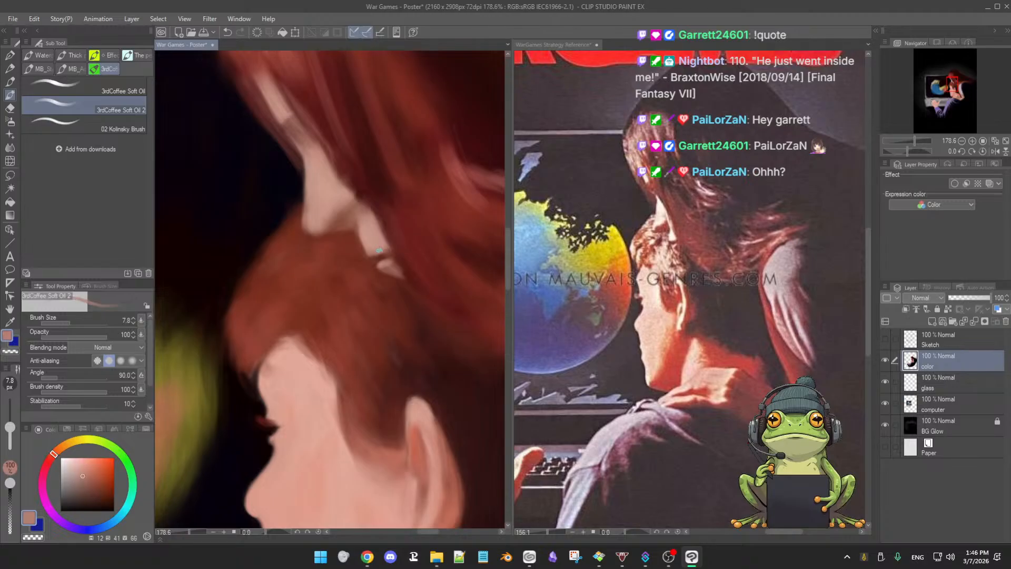
Round off the woman's lower lip and clean up the mouth corner with sampled skin and shadow tones
alt+click(376, 239)
alt+click(379, 258)
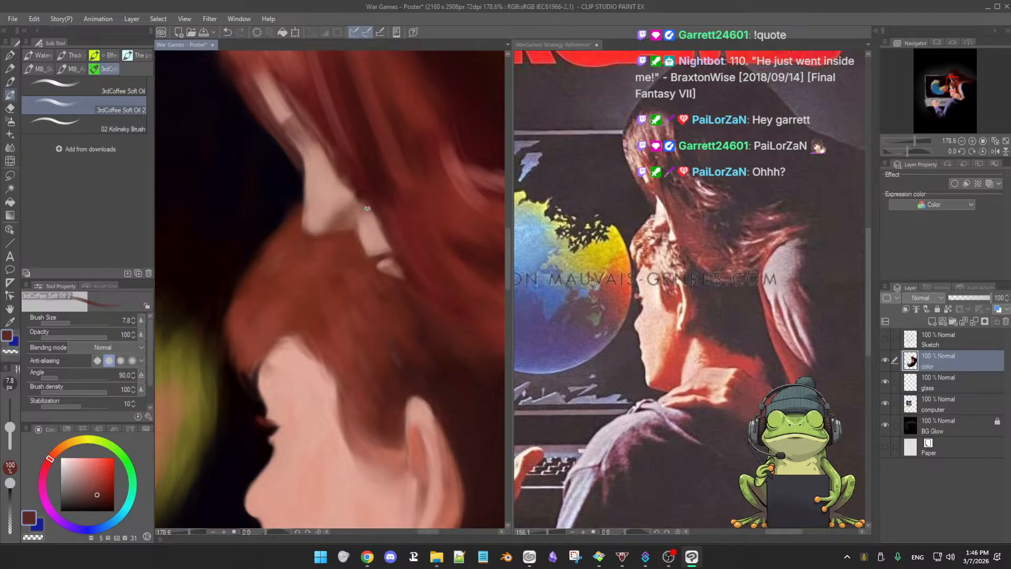
alt+click(375, 255)
alt+click(383, 262)
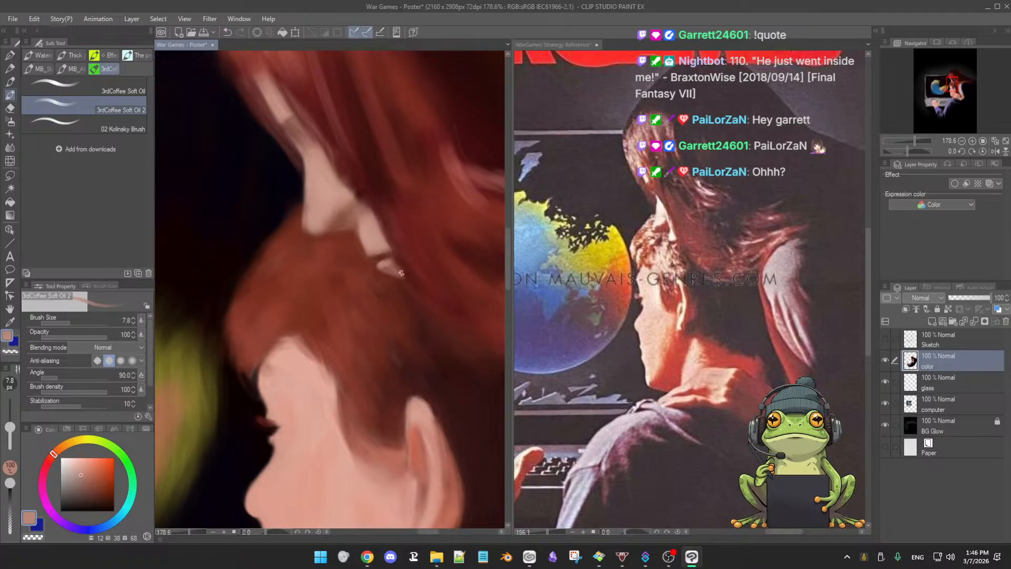
alt+click(390, 266)
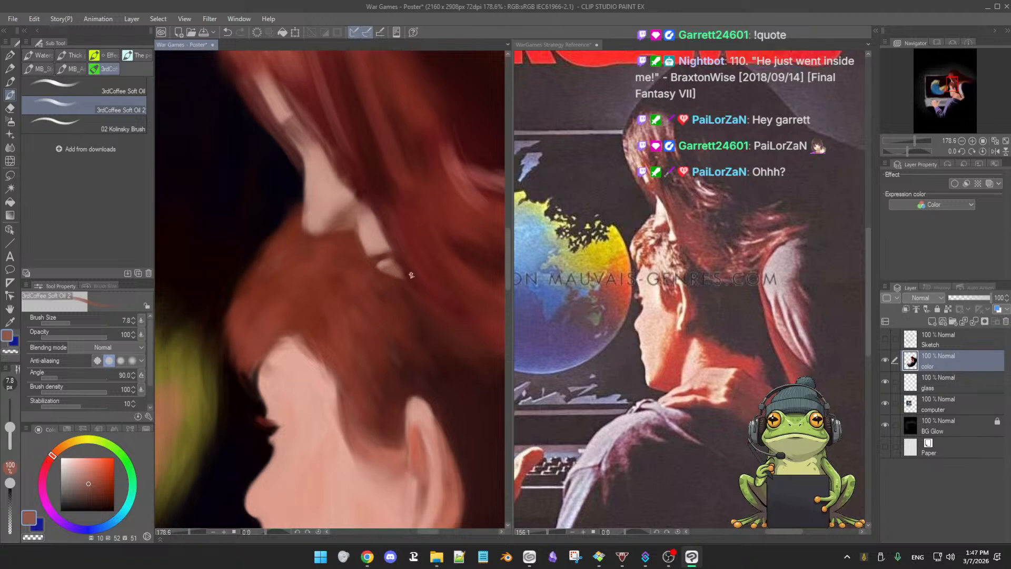
Refine the woman's upper lip and the boy's hairline beneath her nose with sampled skin and reddish-brown tones
scroll(431, 253, up, 1)
alt+click(372, 250)
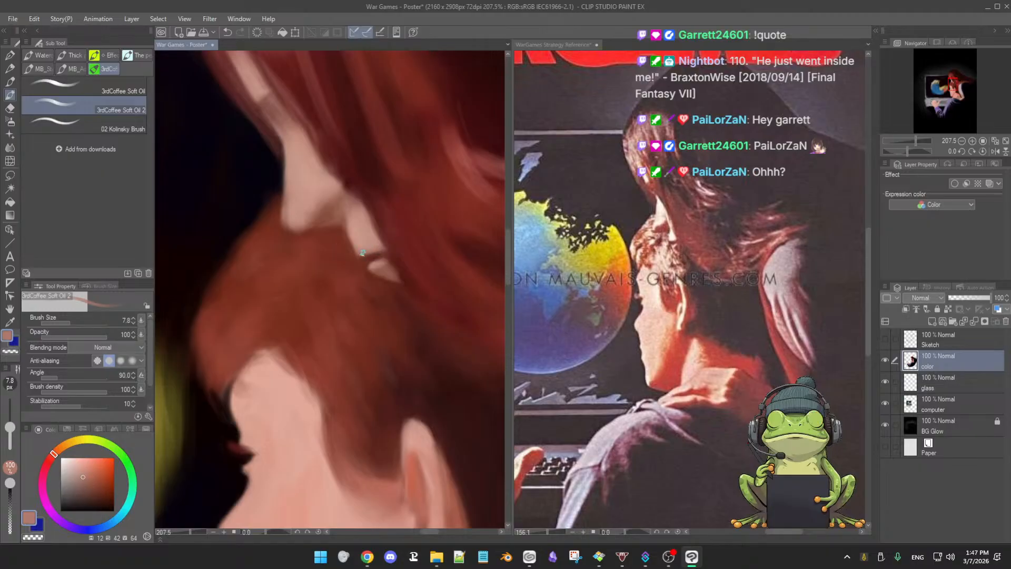
mouse_move(402, 255)
mouse_down()
mouse_move(368, 260)
mouse_move(406, 257)
mouse_up()
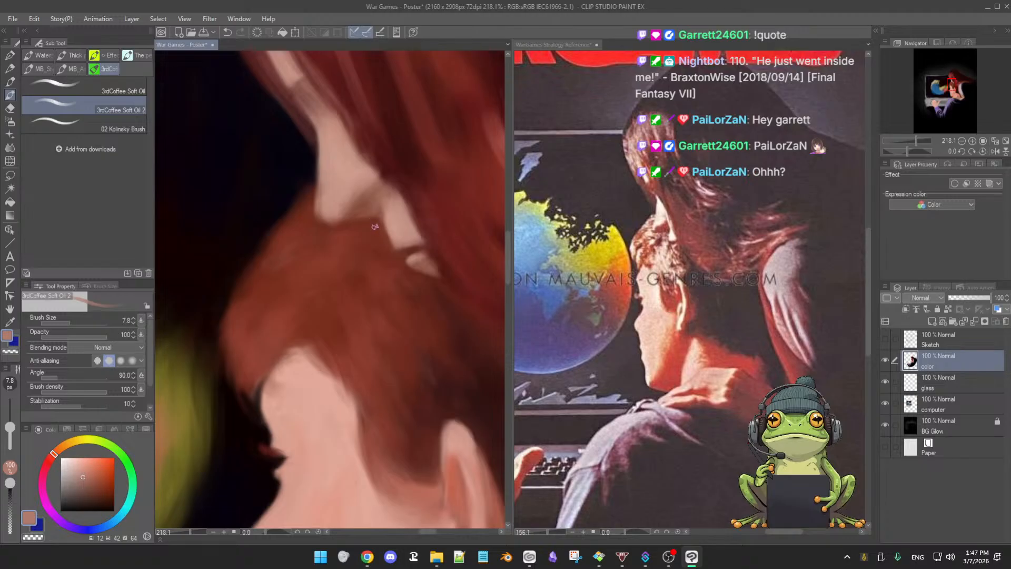
alt+click(372, 224)
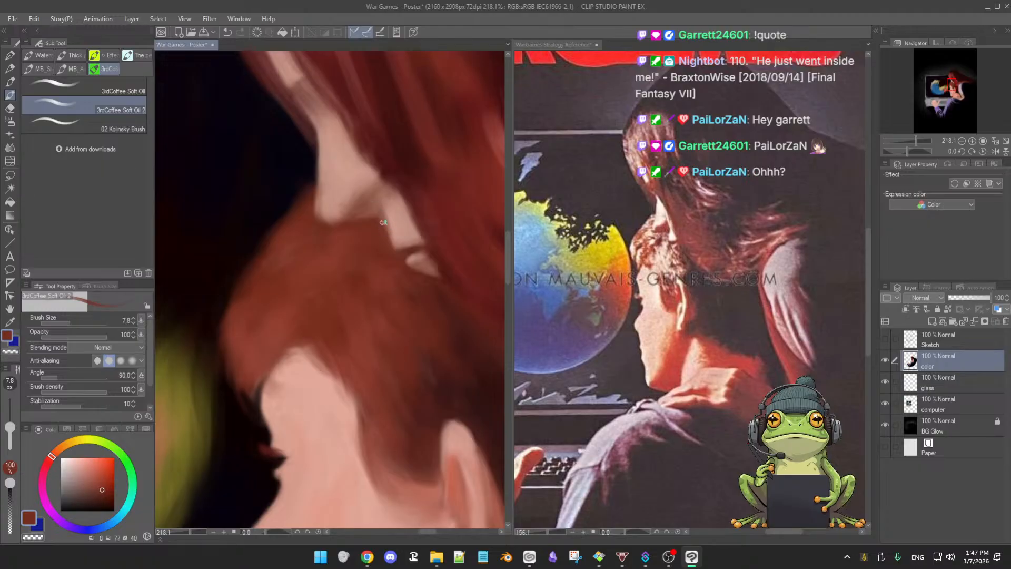
alt+click(391, 214)
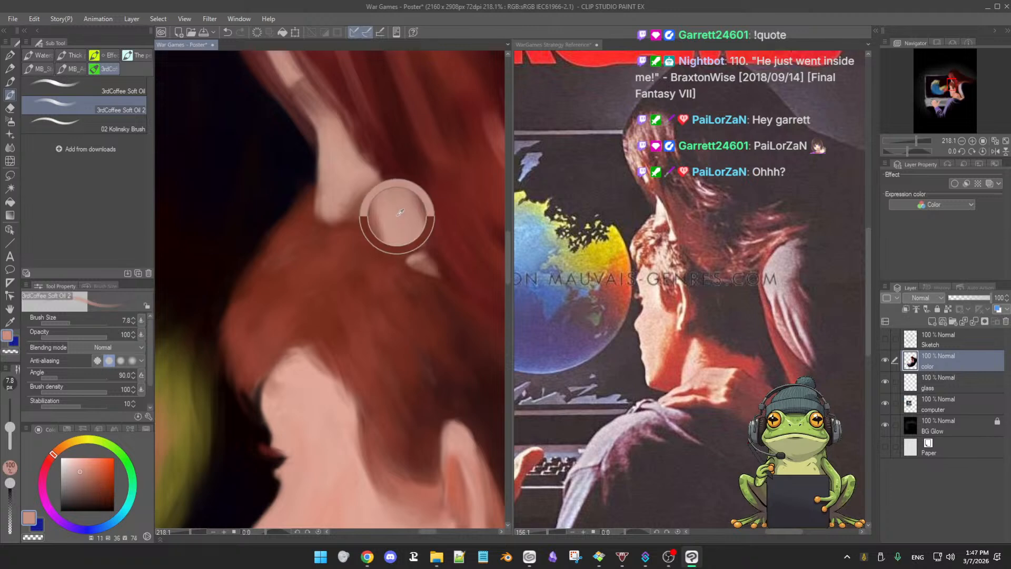
alt+click(375, 220)
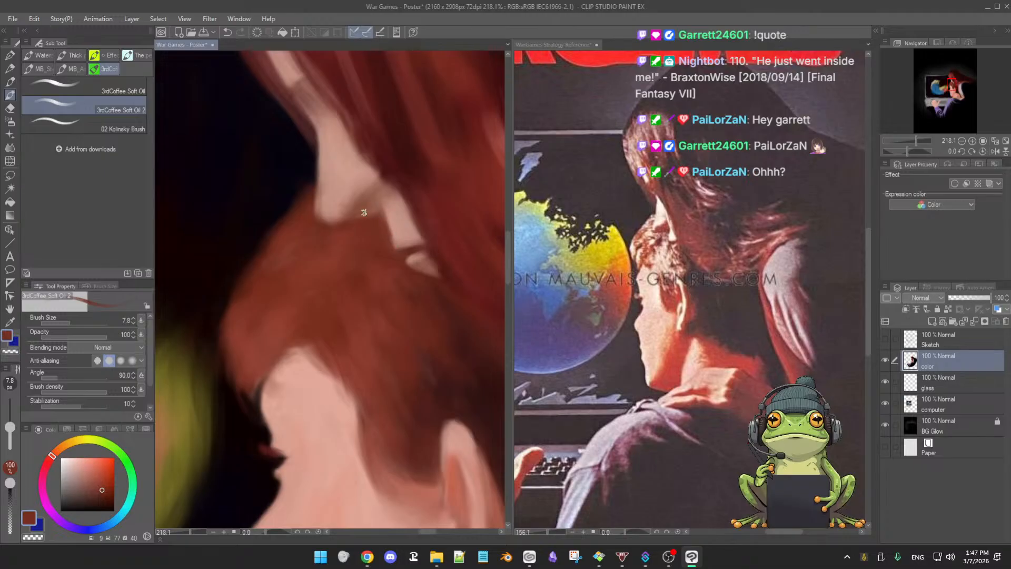
Warm the shadow under the woman's nose with a sampled brown shifted to a saturated reddish brown at brush size 9.6
alt+click(391, 187)
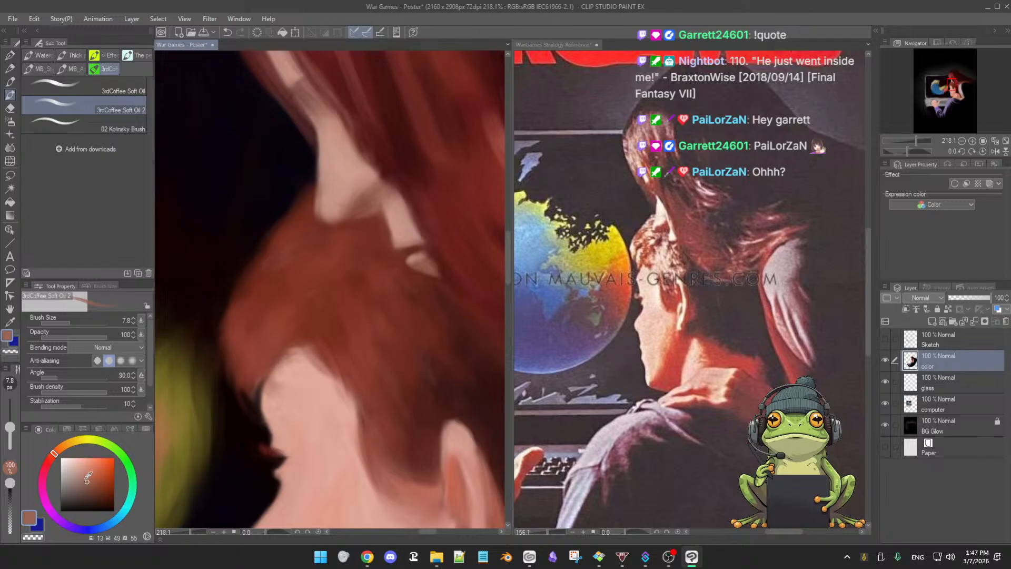
drag(86, 478, 102, 480)
key(bracketright)
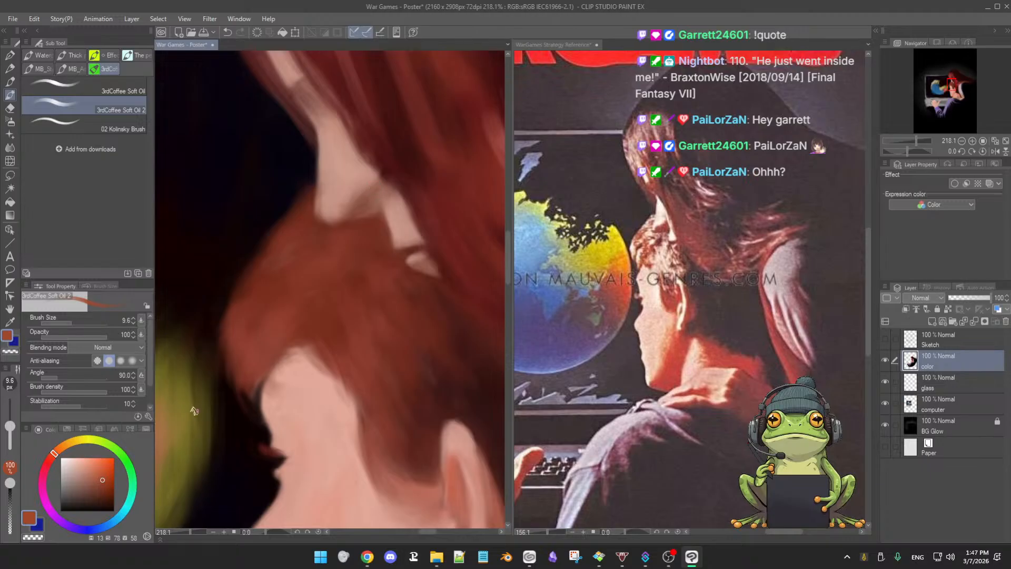
click(107, 483)
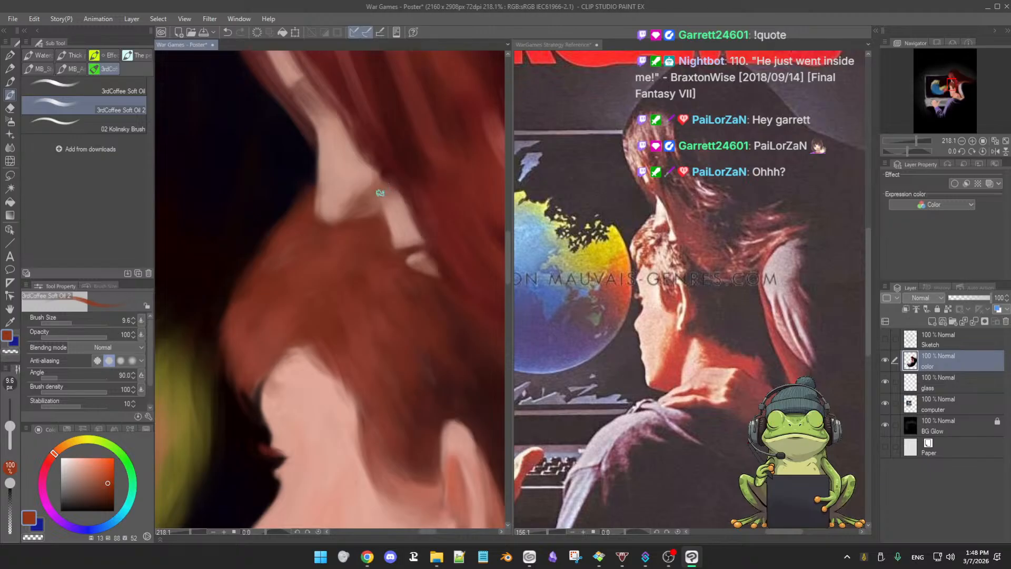
Smooth the woman's nose tip and the shadow beneath it with sampled skin and brown tones
alt+click(363, 183)
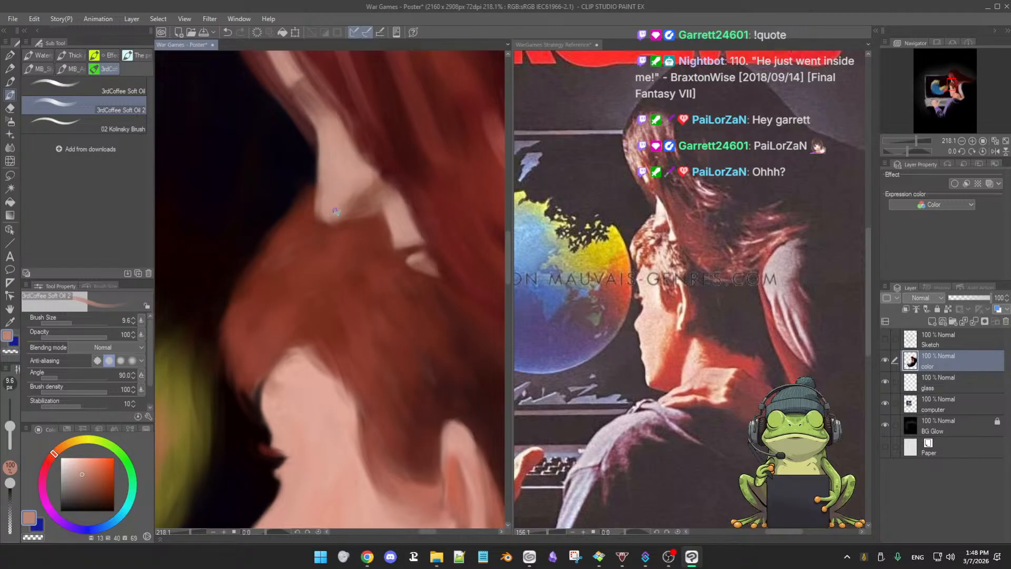
alt+click(323, 181)
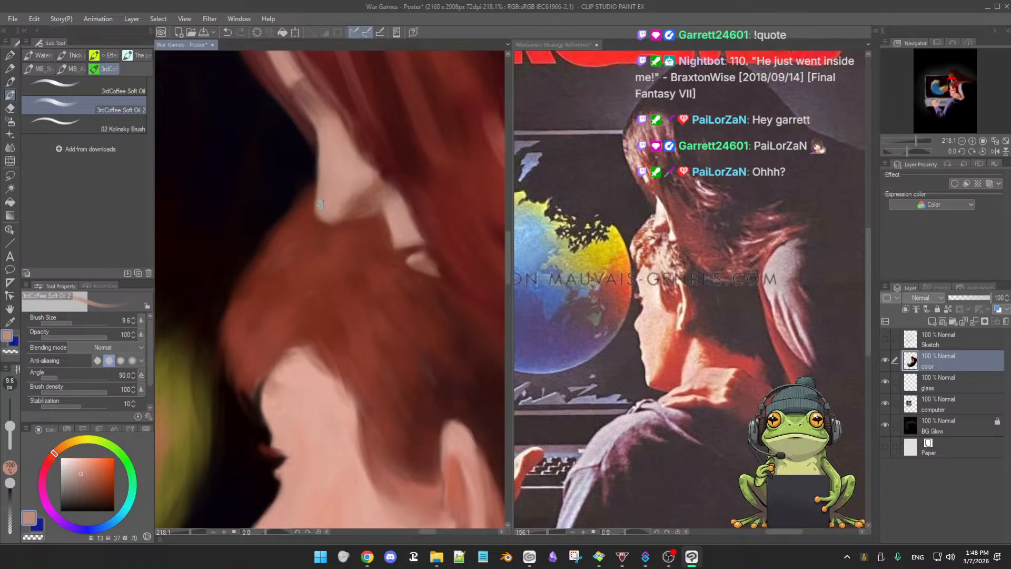
alt+click(370, 203)
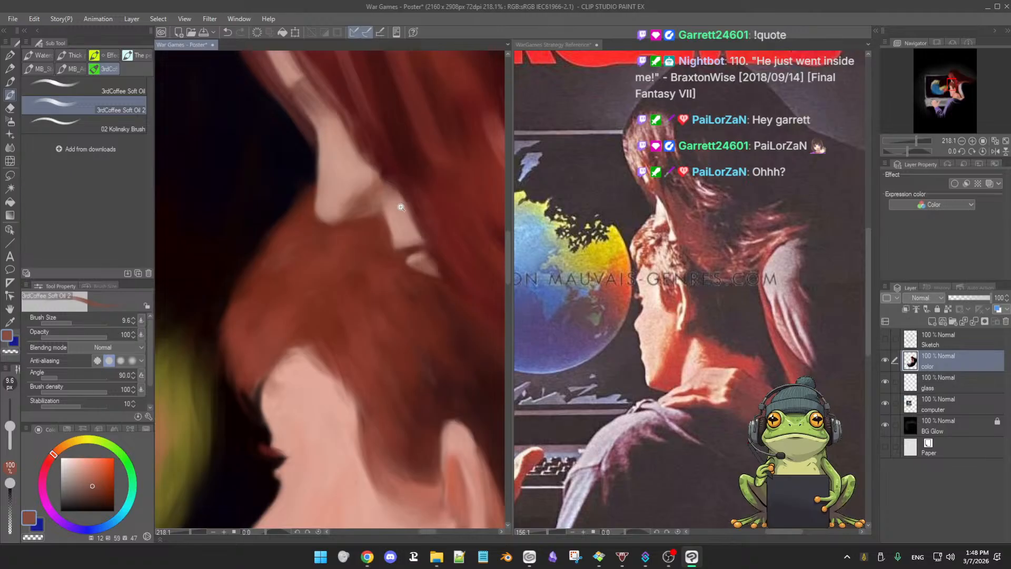
Define the crease of the woman's nostril with sampled brown tones at brush size 8.6
scroll(372, 226, down, 3)
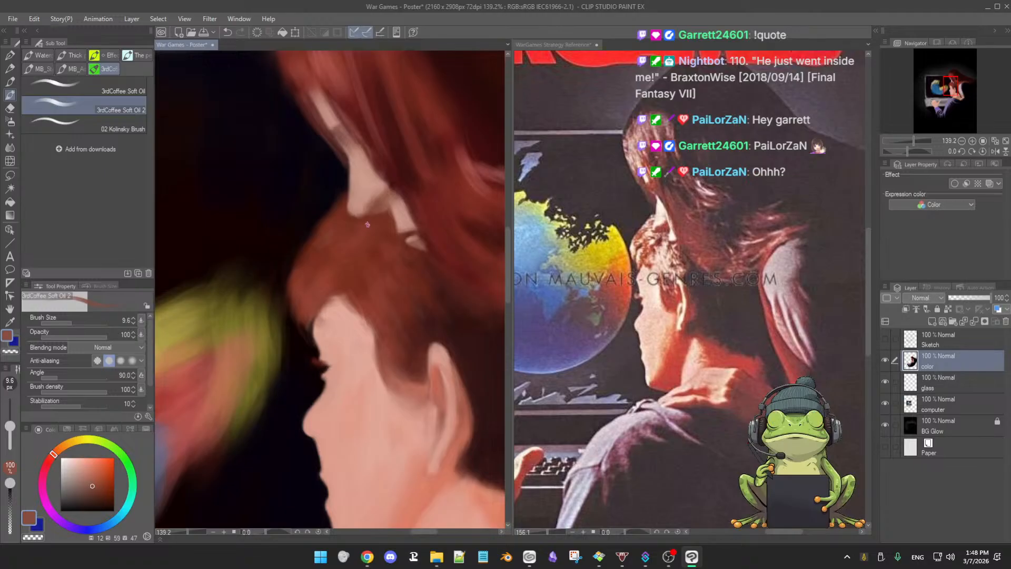
scroll(368, 225, up, 3)
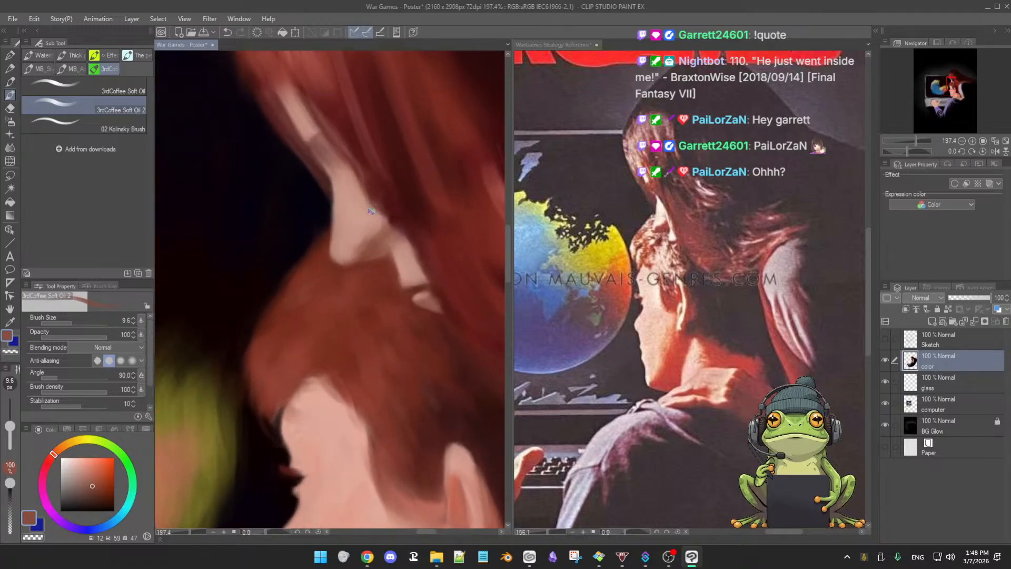
key(bracketleft)
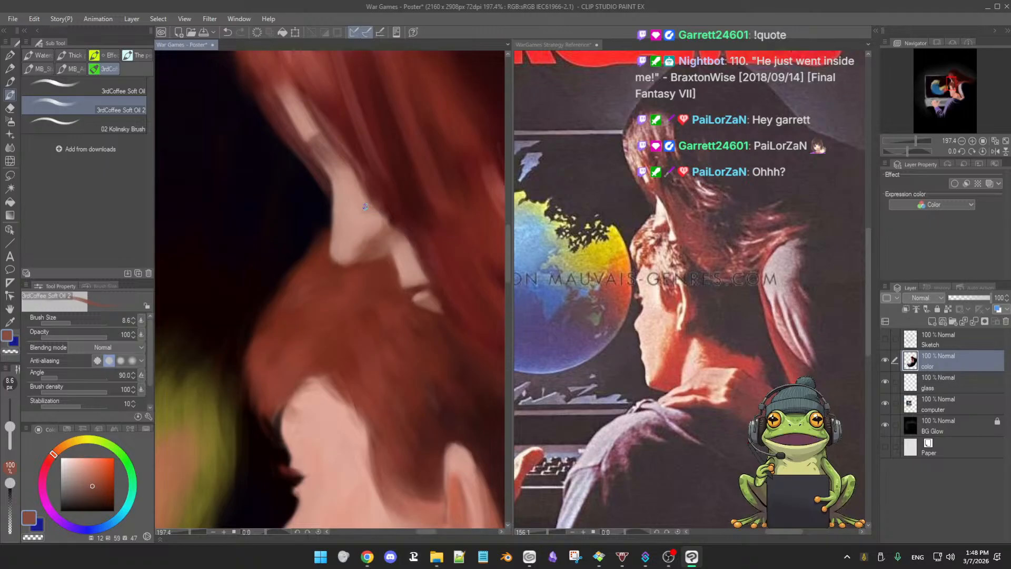
alt+click(365, 241)
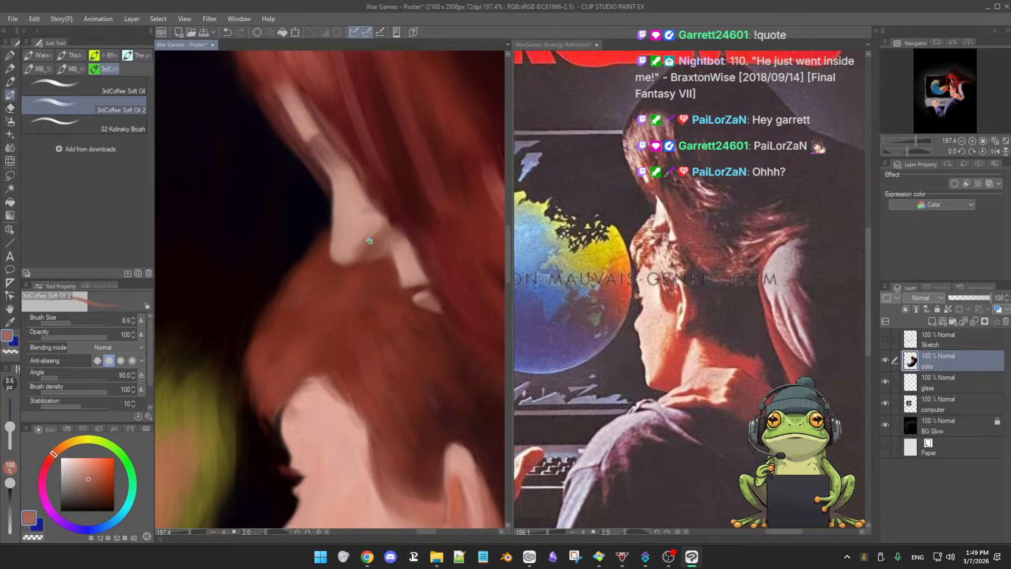
Blend the shadow under the woman's nose into her upper lip with the Soft airbrush at size 11.7, using sampled skin and shadow tones
key(b)
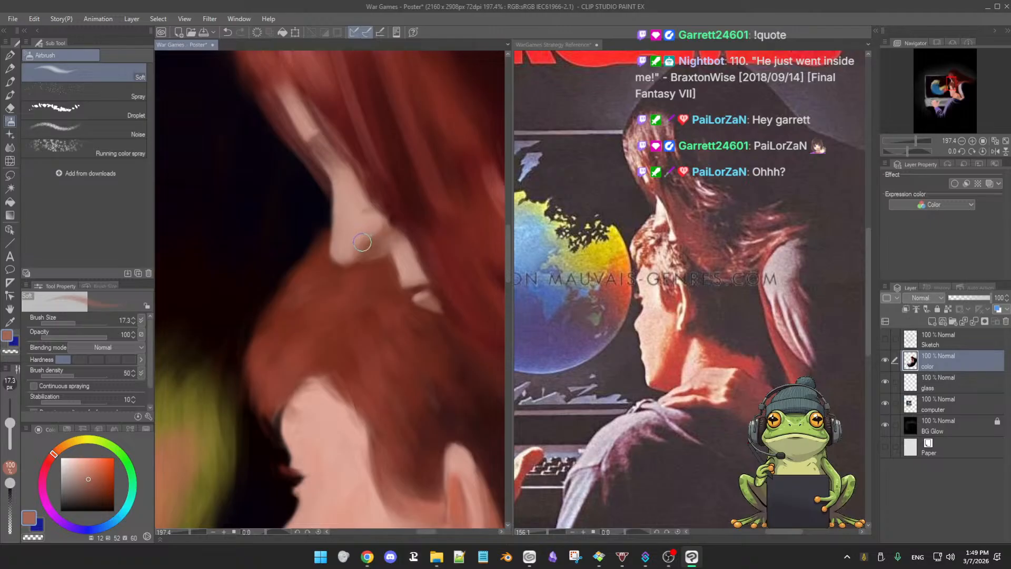
ctrl+alt+drag(367, 240, 365, 241)
ctrl+alt+drag(377, 248, 373, 242)
alt+click(338, 236)
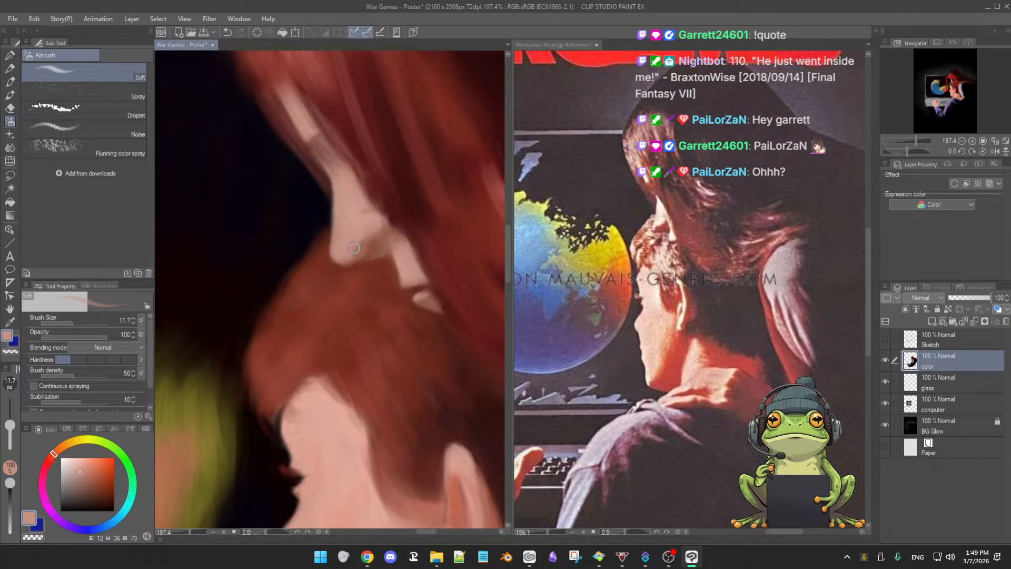
alt+click(360, 248)
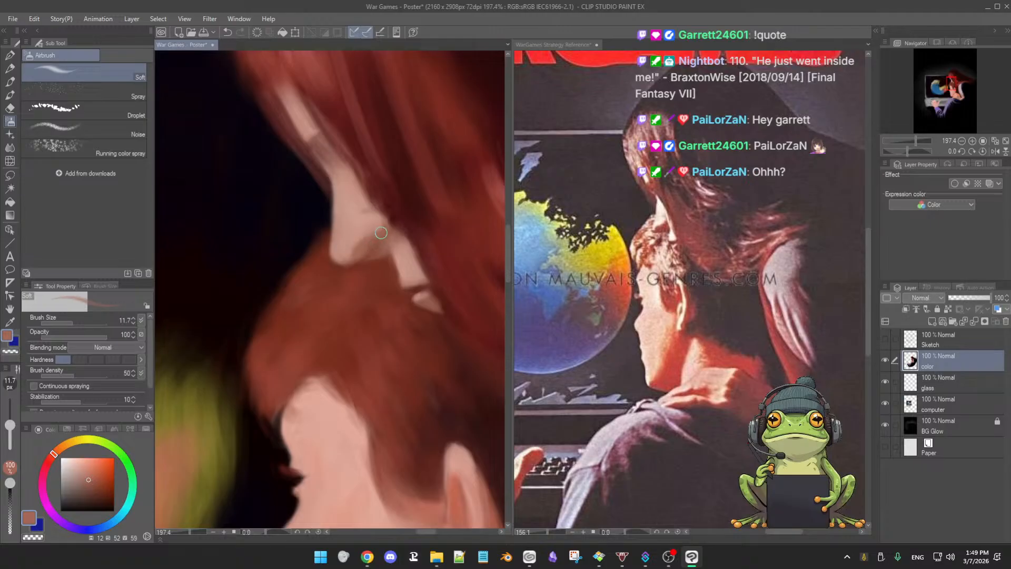
alt+click(402, 245)
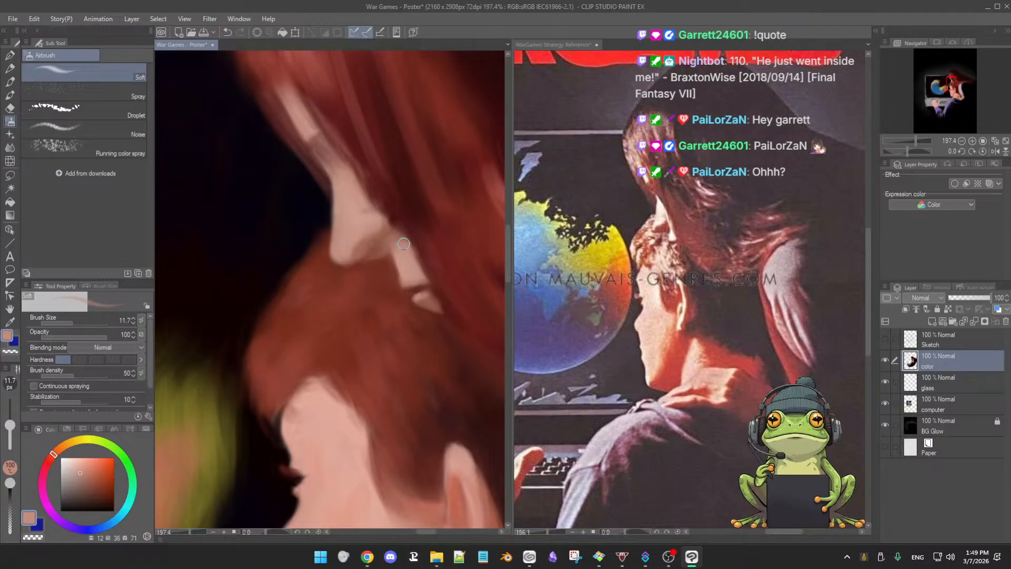
alt+click(399, 237)
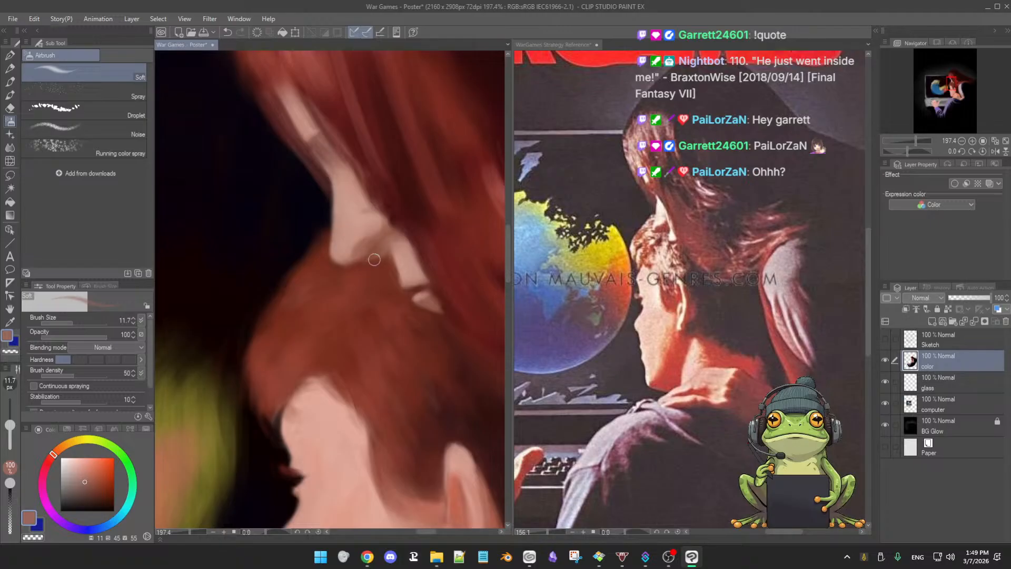
Darken the boy's hair beneath the woman's nose with sampled dark red tones, using the Soft airbrush at 18.3 and 3rdCoffee Soft Oil 2 at 16.2
alt+click(413, 199)
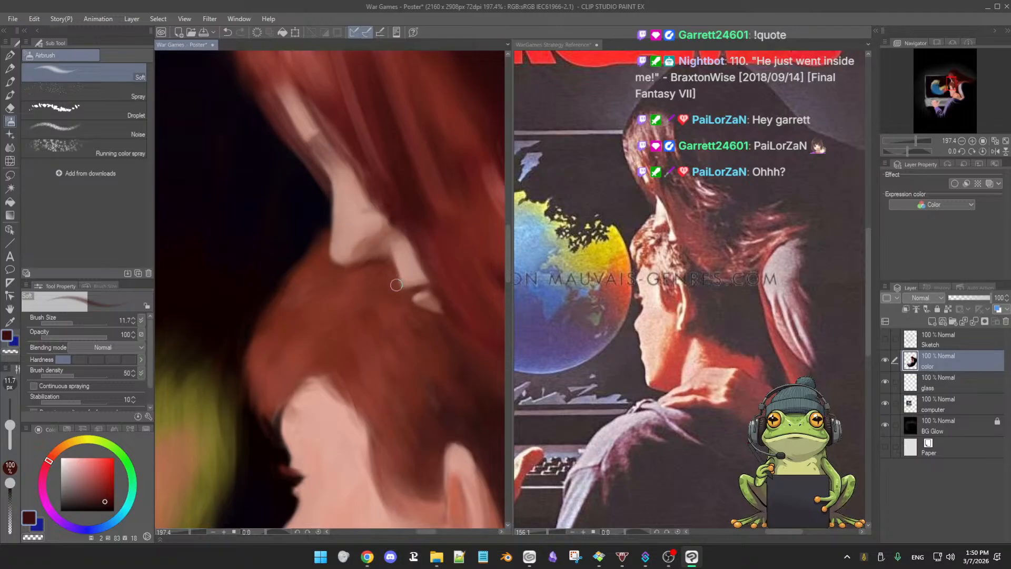
alt+click(371, 260)
ctrl+alt+drag(378, 264, 387, 265)
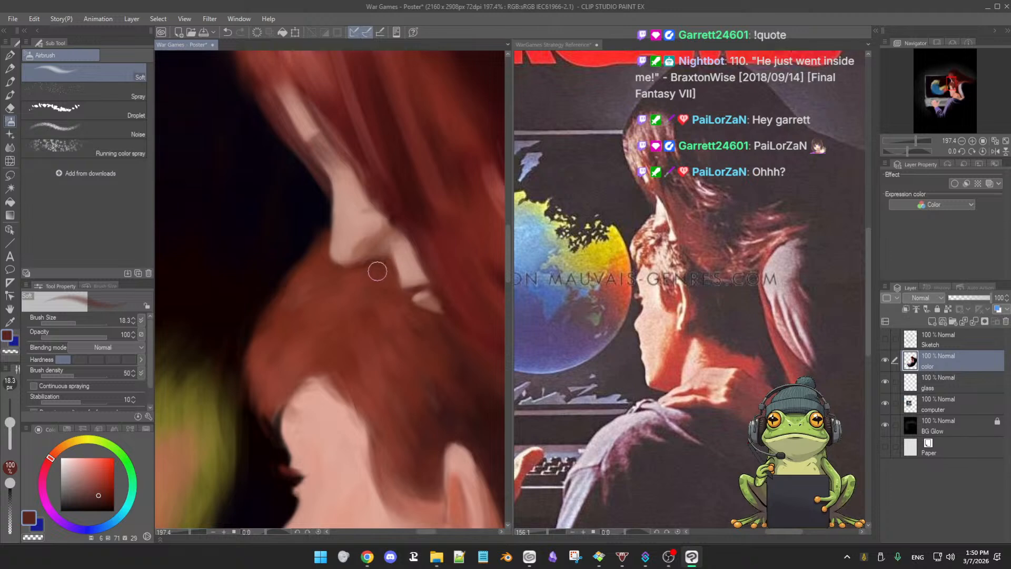
key(b)
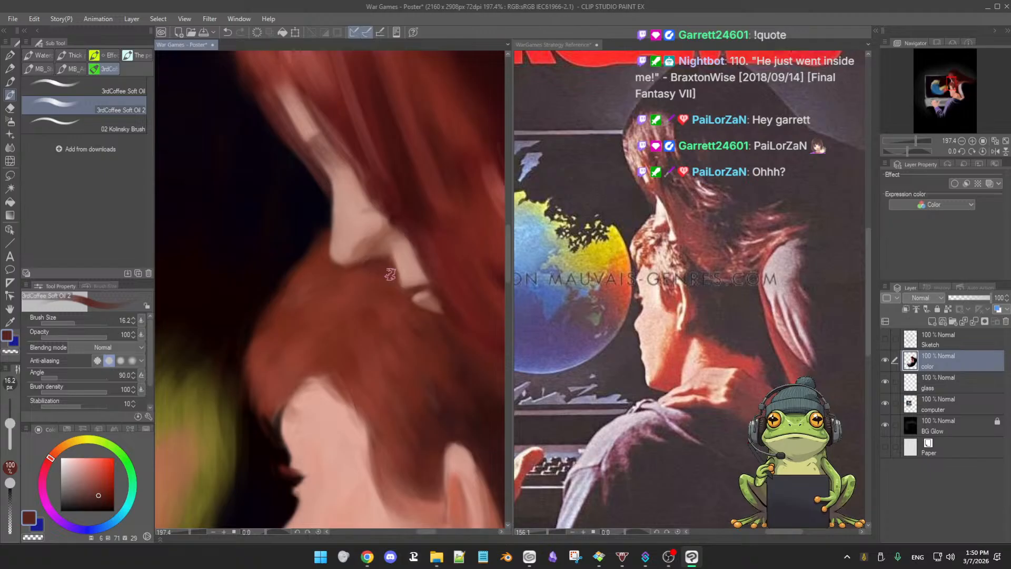
alt+click(361, 277)
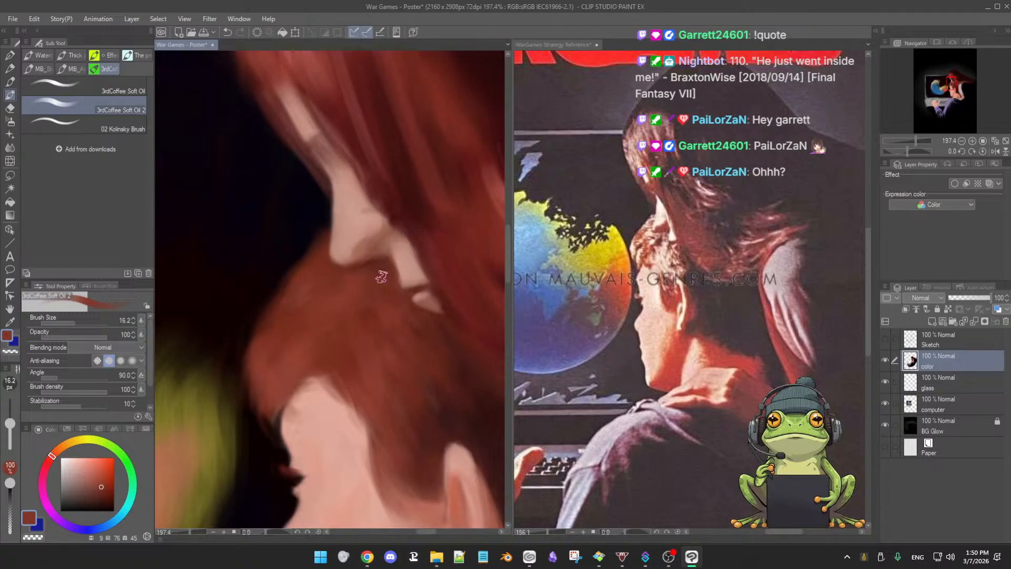
Soften the underside of the woman's nose with a sampled skin-shadow tone and the Soft airbrush at size 13.1
alt+click(356, 256)
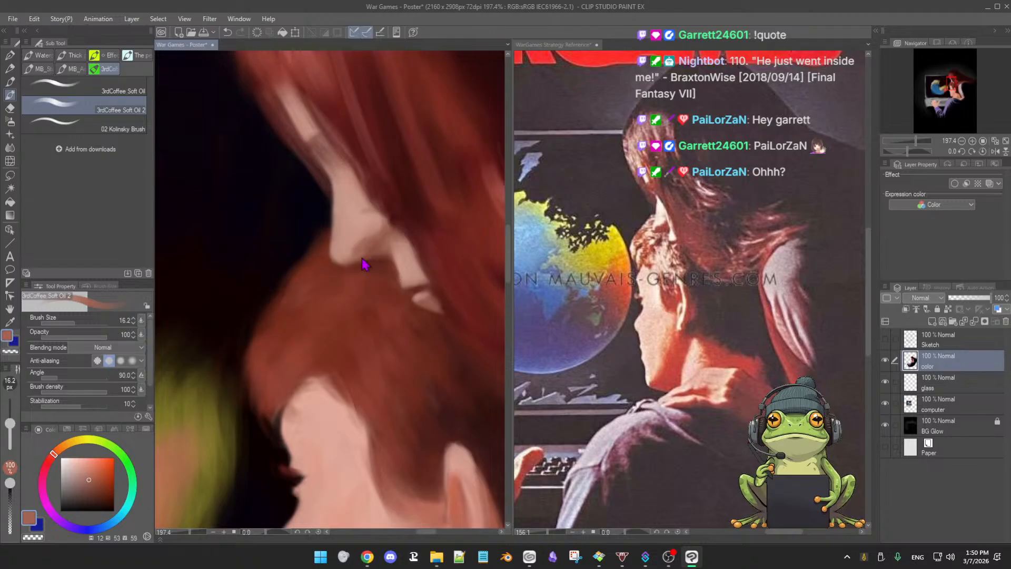
key([)
key(b)
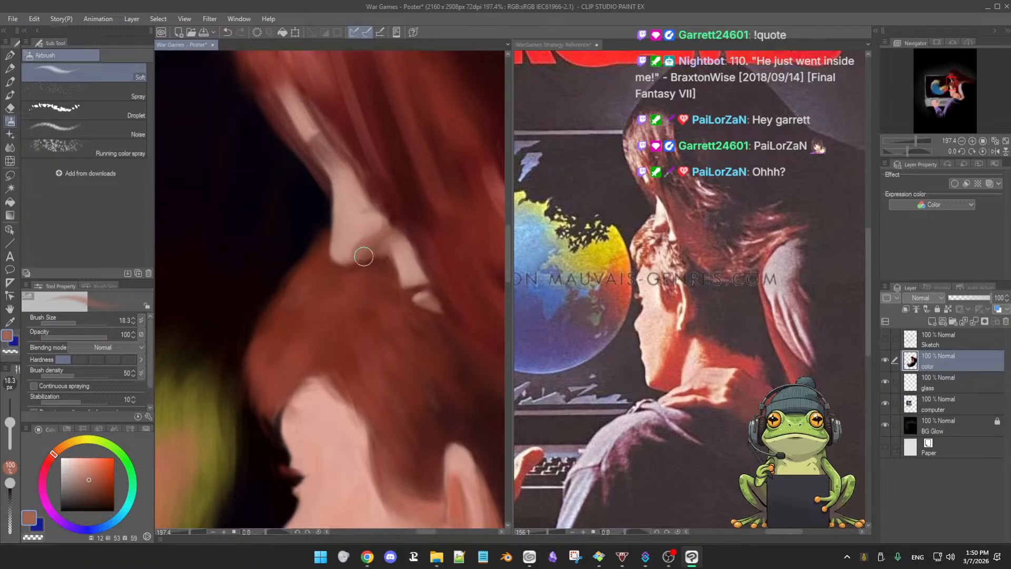
key([)
key(bracketleft)
drag(384, 246, 380, 262)
Deepen the boy's hair along the woman's nose and lips with sampled dark reddish browns, using the Soft airbrush
alt+click(378, 261)
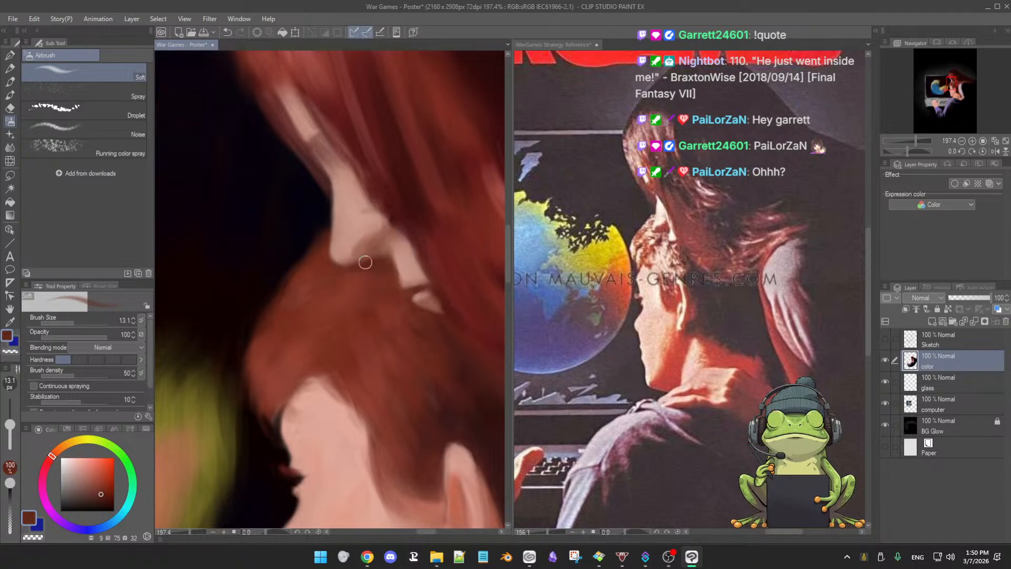
mouse_move(365, 261)
mouse_down()
mouse_move(389, 256)
mouse_move(371, 259)
mouse_move(393, 264)
mouse_move(379, 257)
mouse_move(352, 270)
mouse_move(371, 261)
mouse_move(346, 262)
mouse_move(371, 260)
mouse_move(332, 258)
mouse_move(349, 268)
mouse_move(328, 254)
mouse_move(367, 266)
mouse_up()
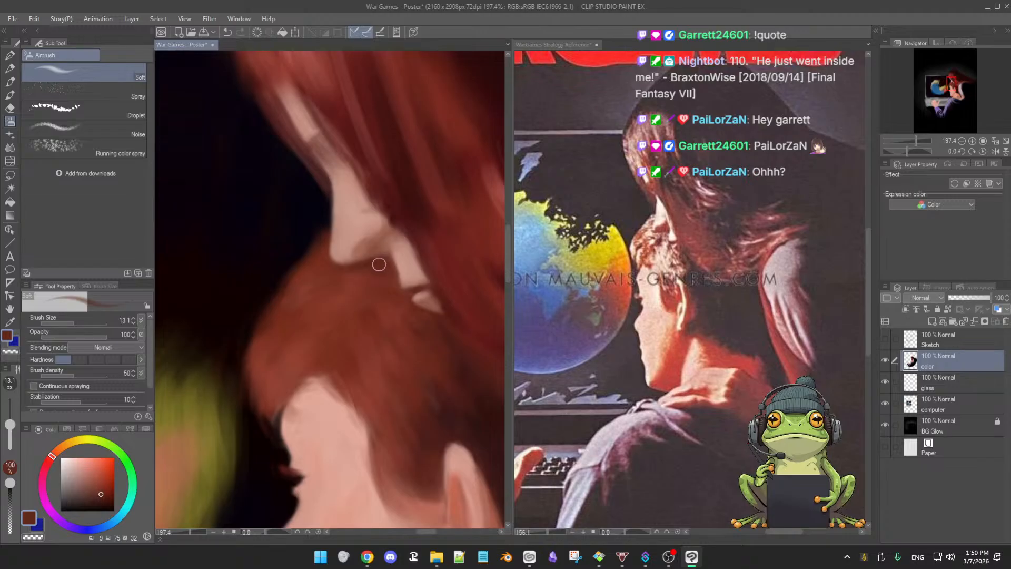
alt+click(381, 259)
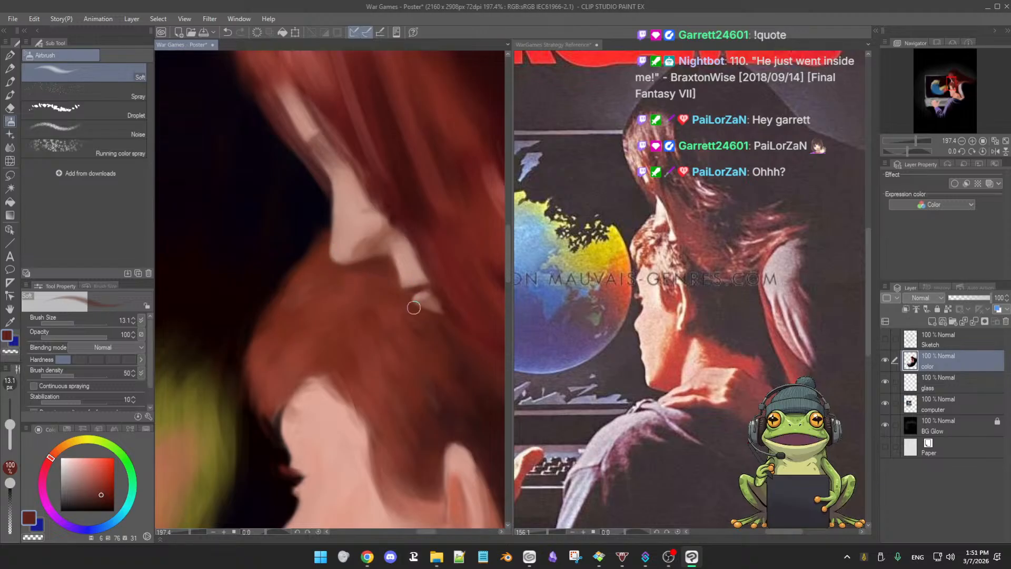
mouse_move(412, 306)
mouse_down()
mouse_move(387, 307)
mouse_move(417, 303)
mouse_up()
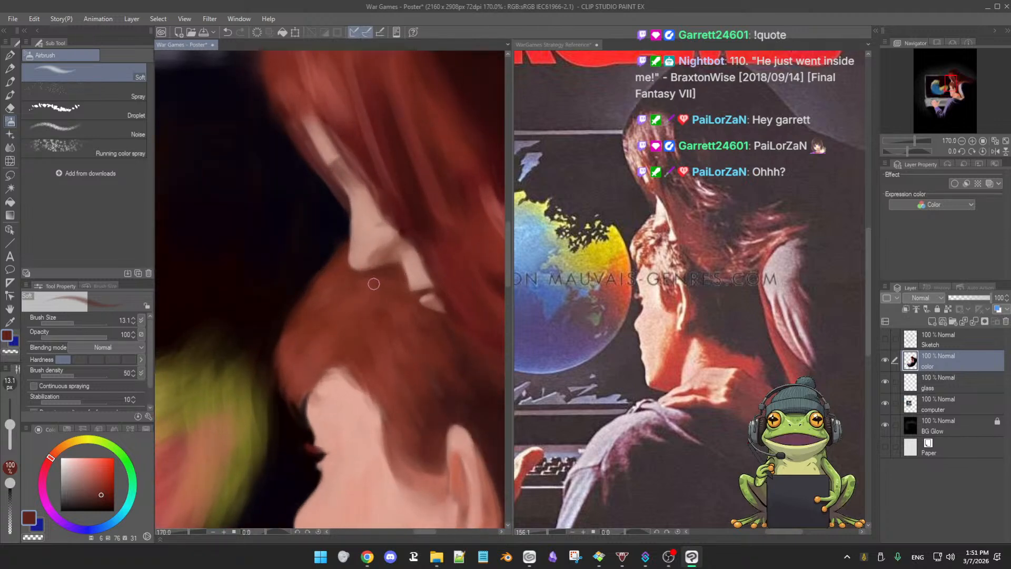
Blend the boy's hair beneath the woman's nose with sampled reddish browns, using the Soft airbrush at size 15.7
alt+click(377, 285)
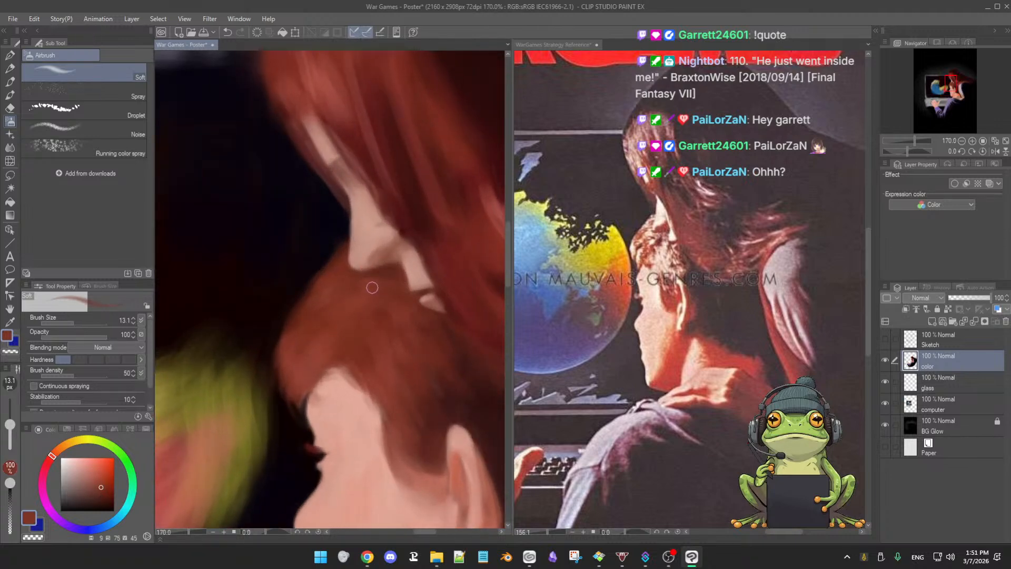
alt+click(384, 275)
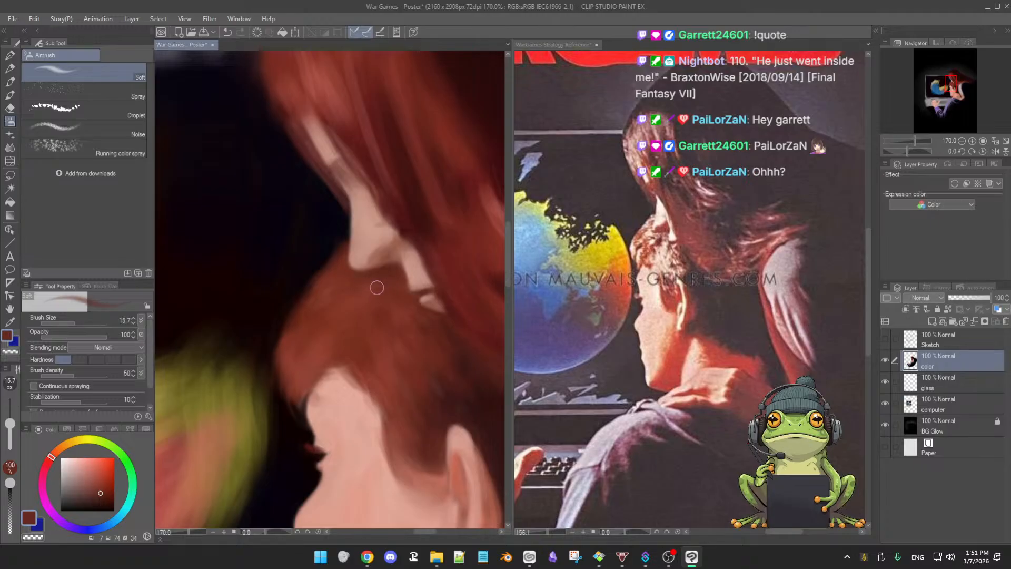
drag(387, 289, 412, 275)
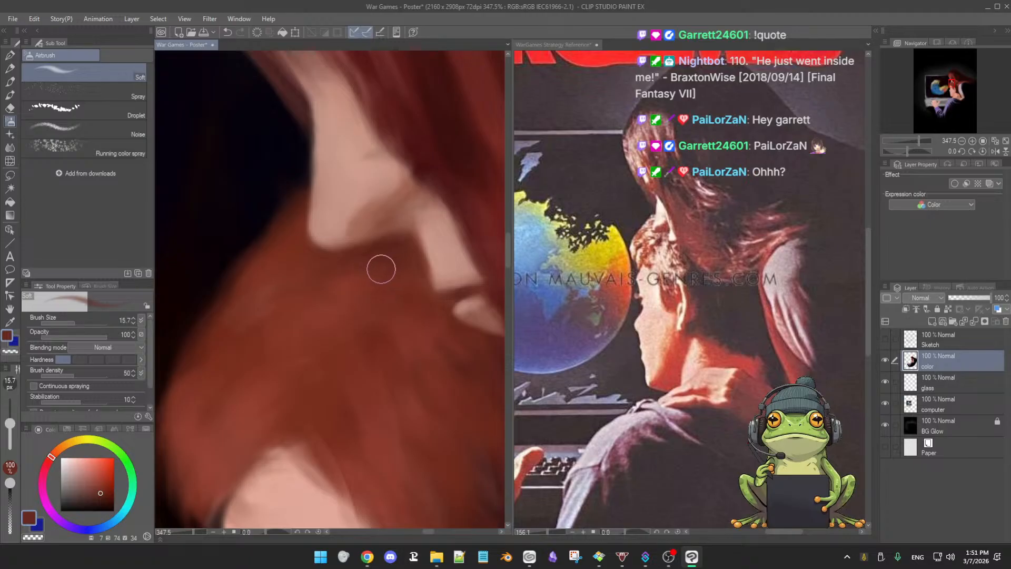
Sharpen the lower edge of the woman's nose with 3rdCoffee Soft Oil 2 at size 4.7, alternating sampled hair, skin and shadow tones
key(b)
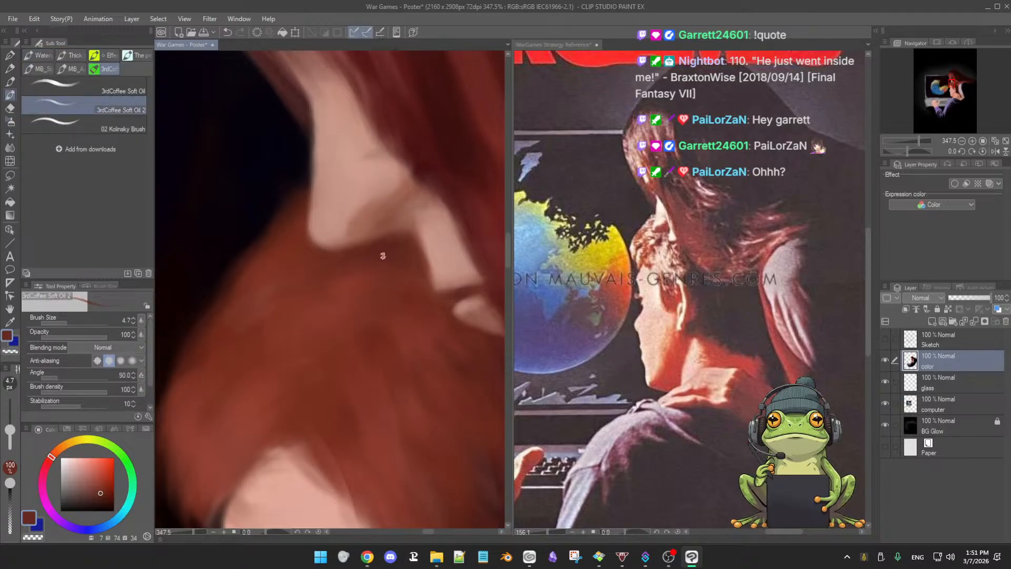
alt+click(376, 246)
alt+click(333, 232)
alt+click(324, 243)
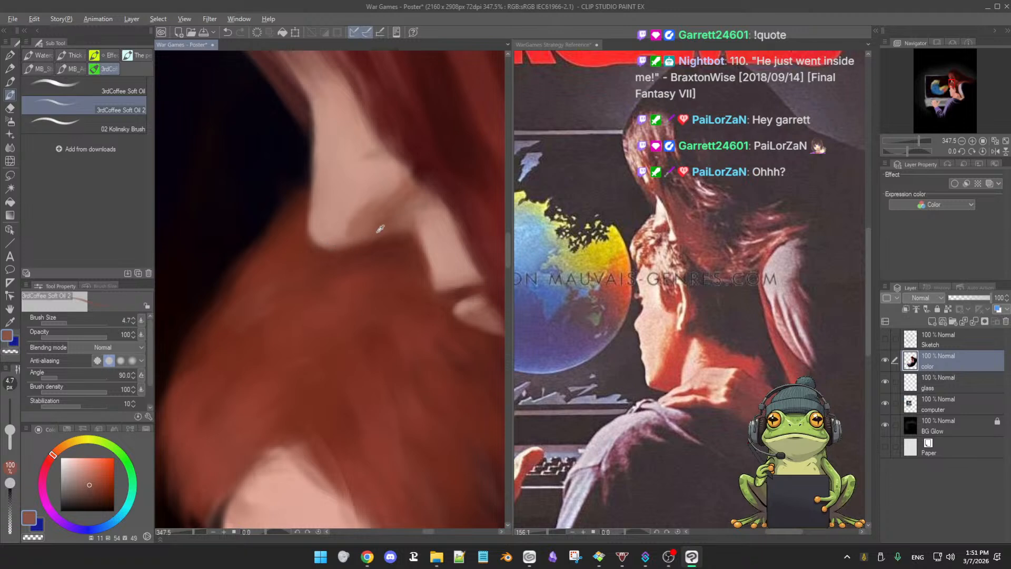
alt+click(374, 234)
alt+click(403, 241)
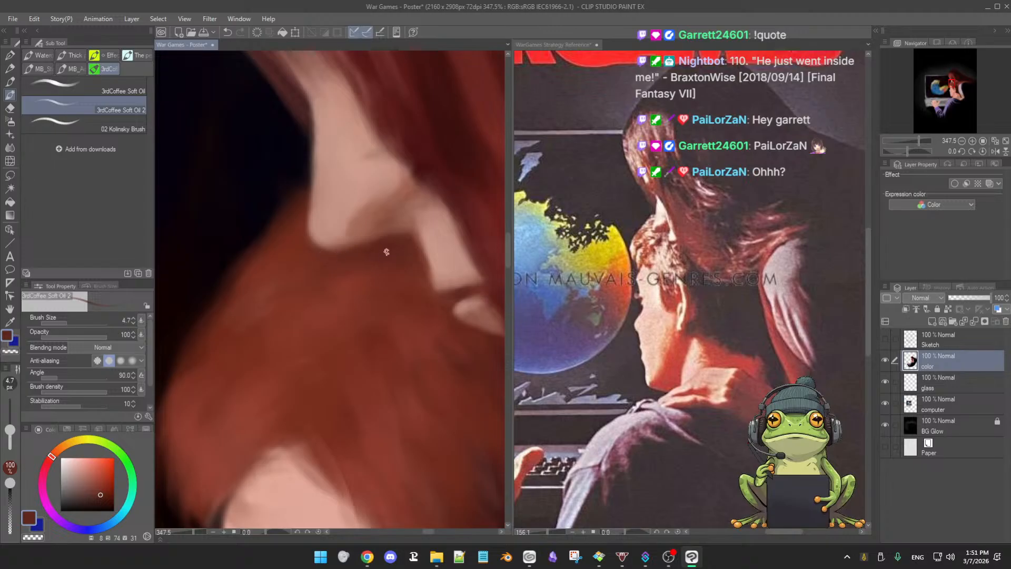
Refine the boy's hair along the woman's nose and upper lip with sampled reddish browns at brush size 7.2, and review the whole poster
key(])
alt+click(382, 253)
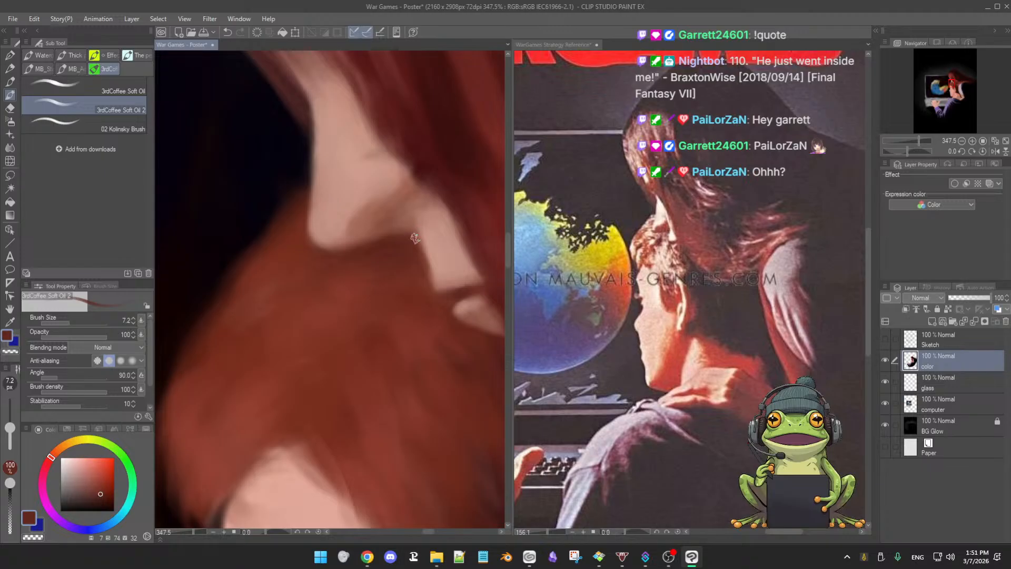
alt+click(297, 231)
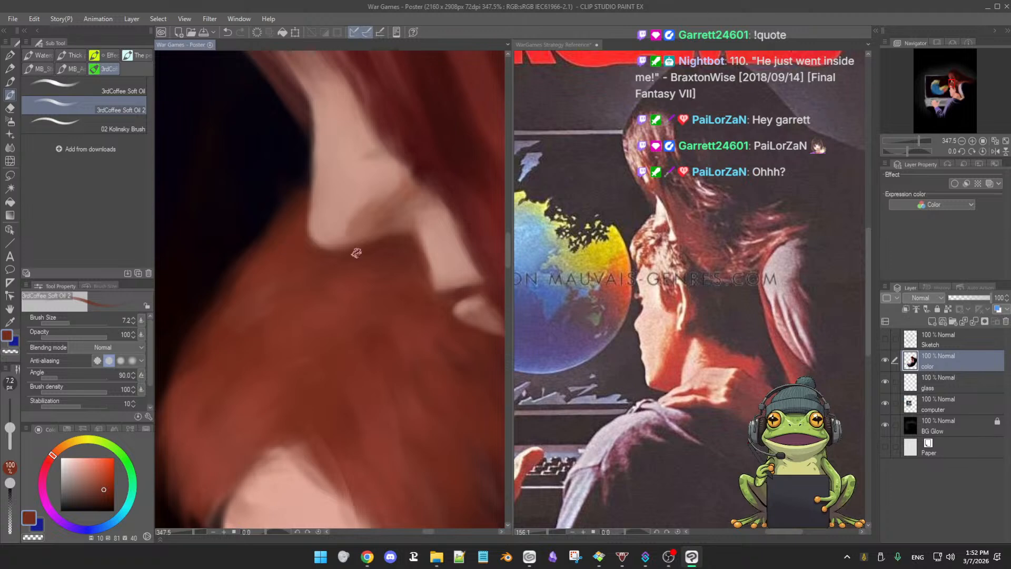
drag(377, 289, 384, 316)
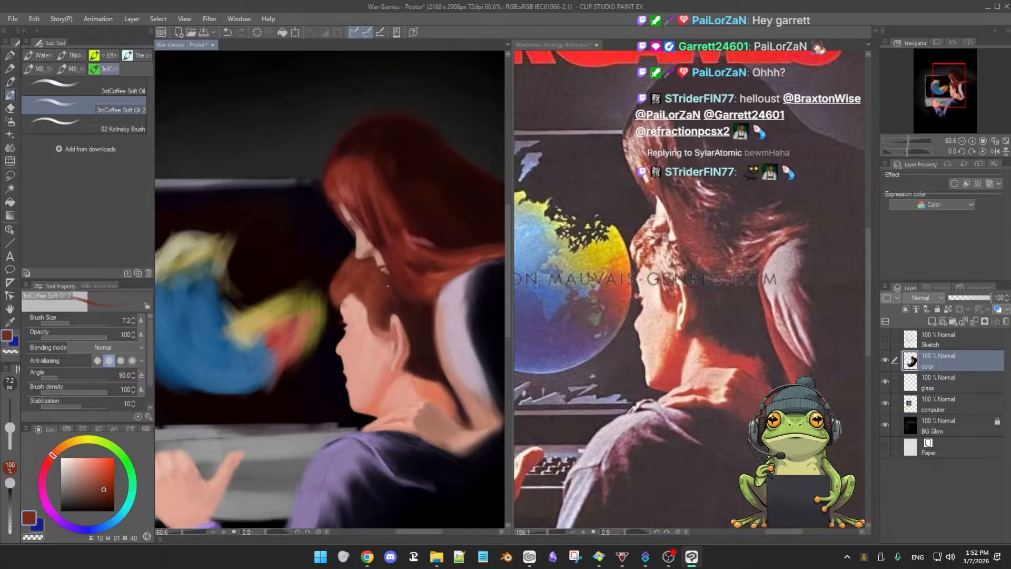
drag(388, 286, 374, 292)
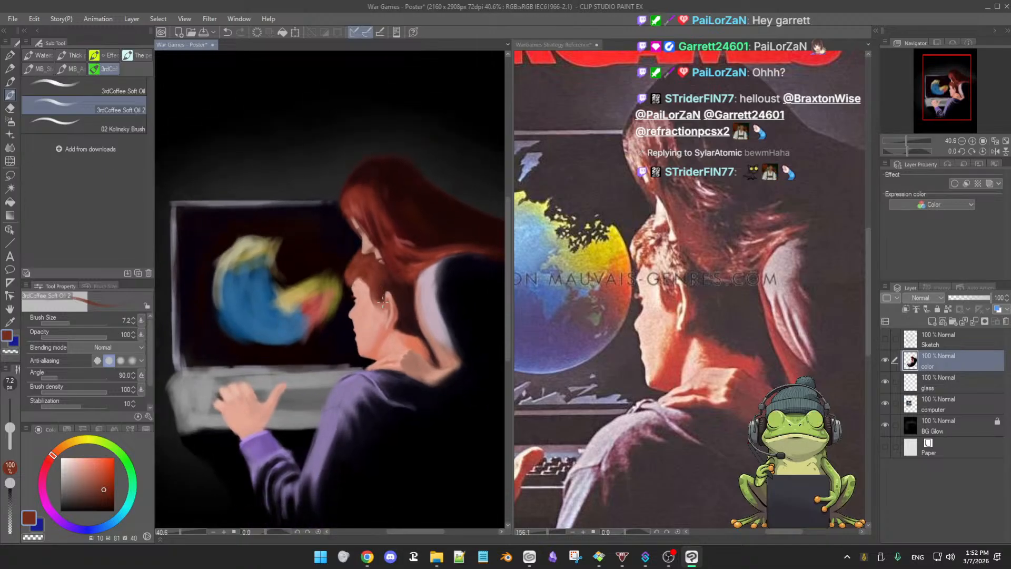
Darken the narrow gap between the boy's neck and the woman's forearm with sampled and darker near-black tones at brush size 27.5
scroll(380, 308, up, 4)
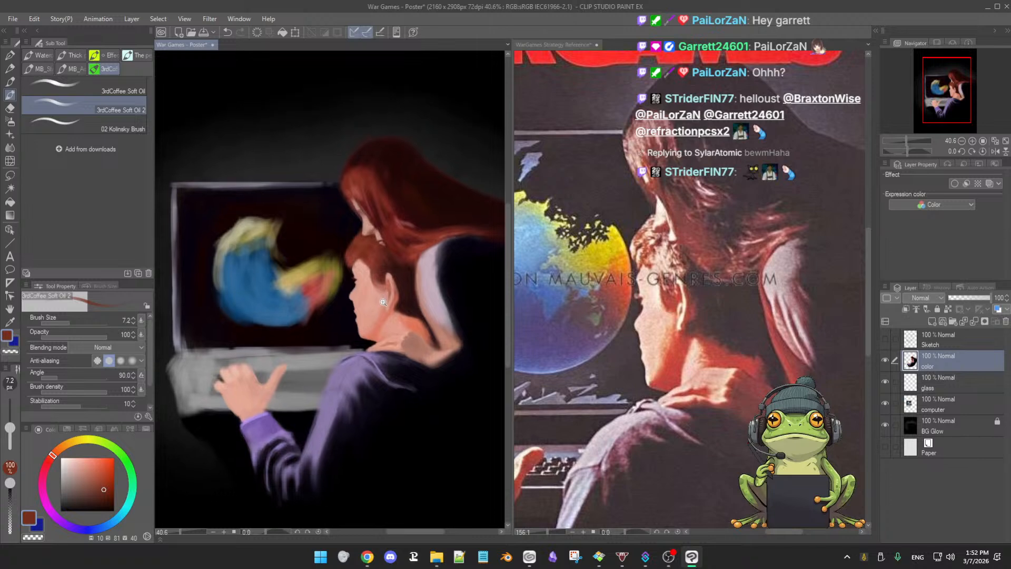
drag(396, 303, 377, 325)
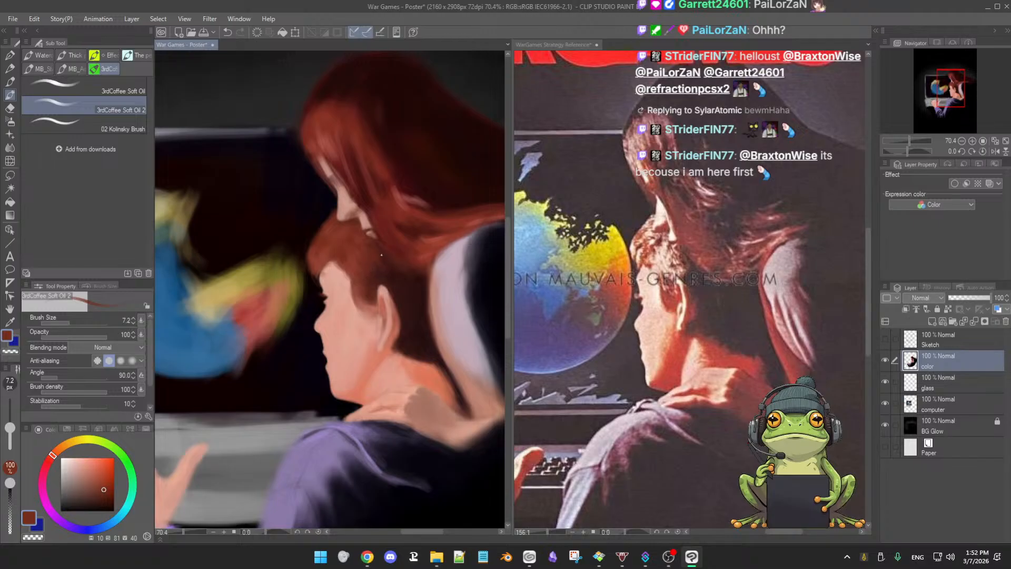
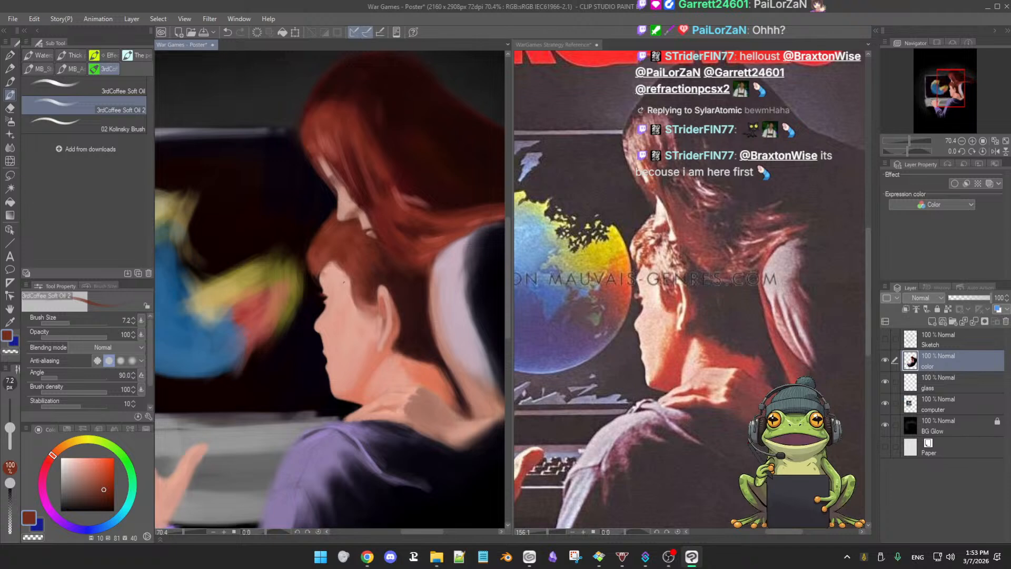
mouse_move(403, 321)
mouse_down()
mouse_move(389, 321)
mouse_move(405, 335)
mouse_up()
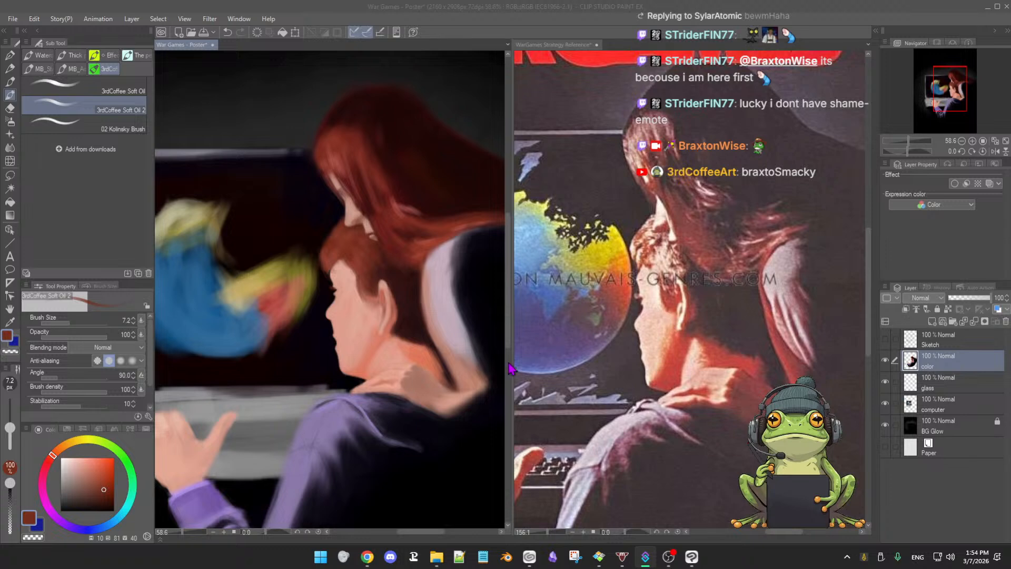
scroll(509, 341, down, 3)
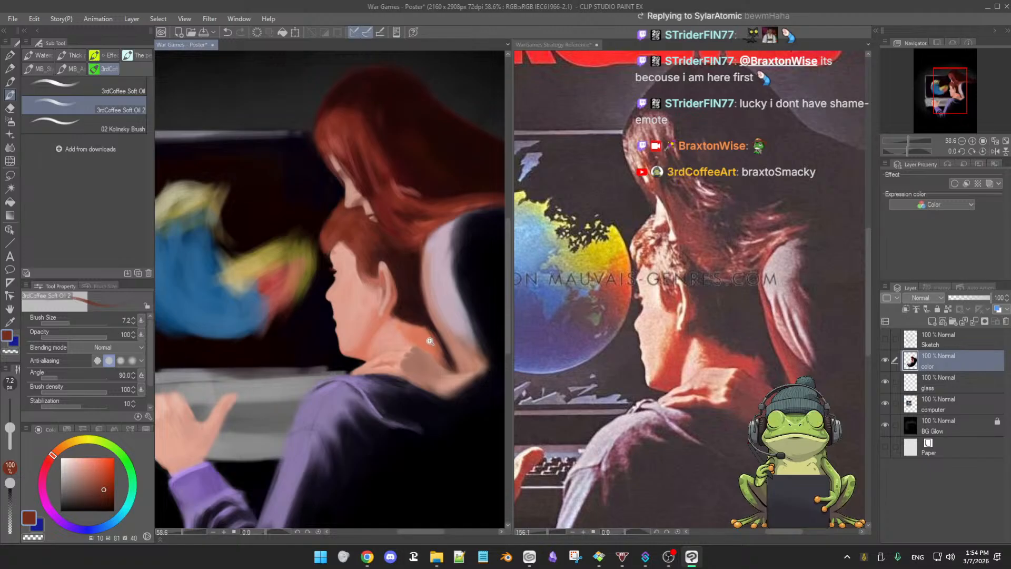
drag(429, 340, 459, 367)
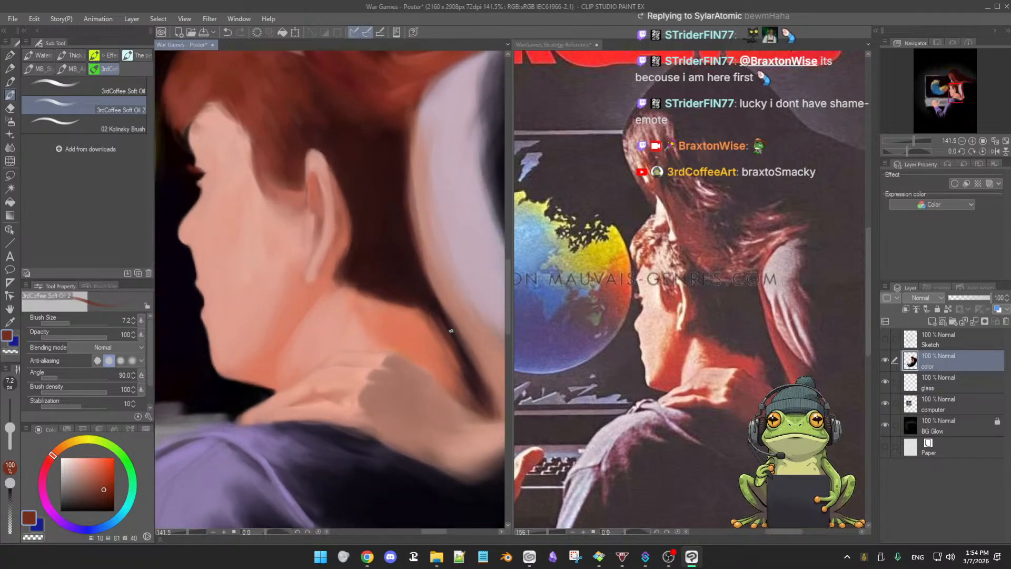
alt+click(460, 350)
drag(461, 350, 463, 362)
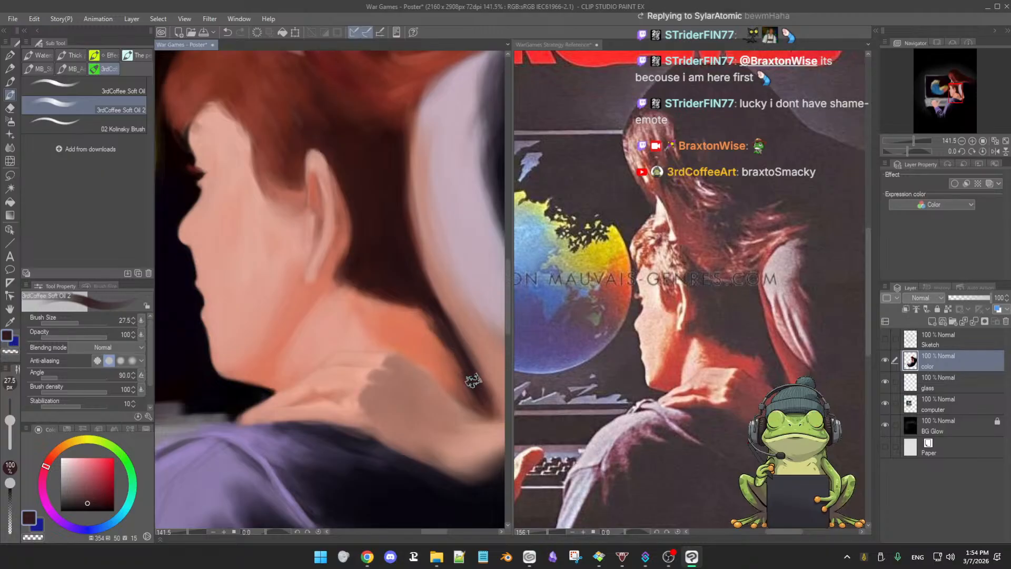
click(89, 508)
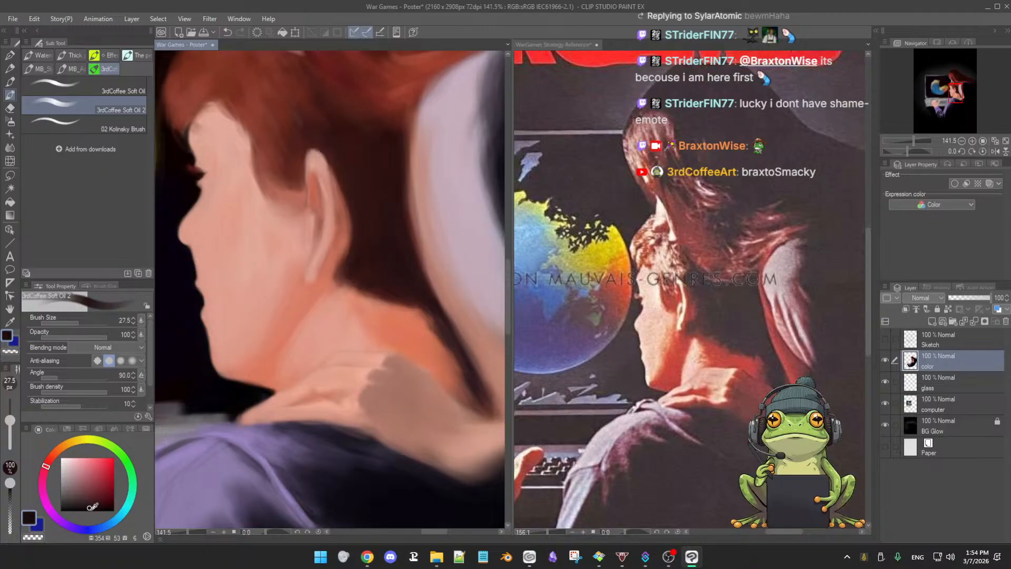
click(90, 511)
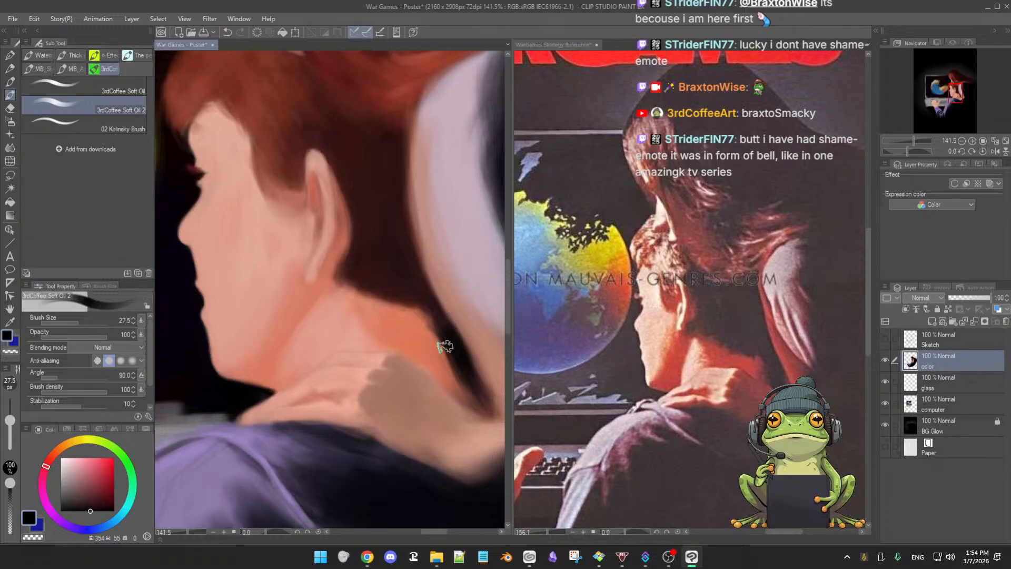
alt+click(458, 346)
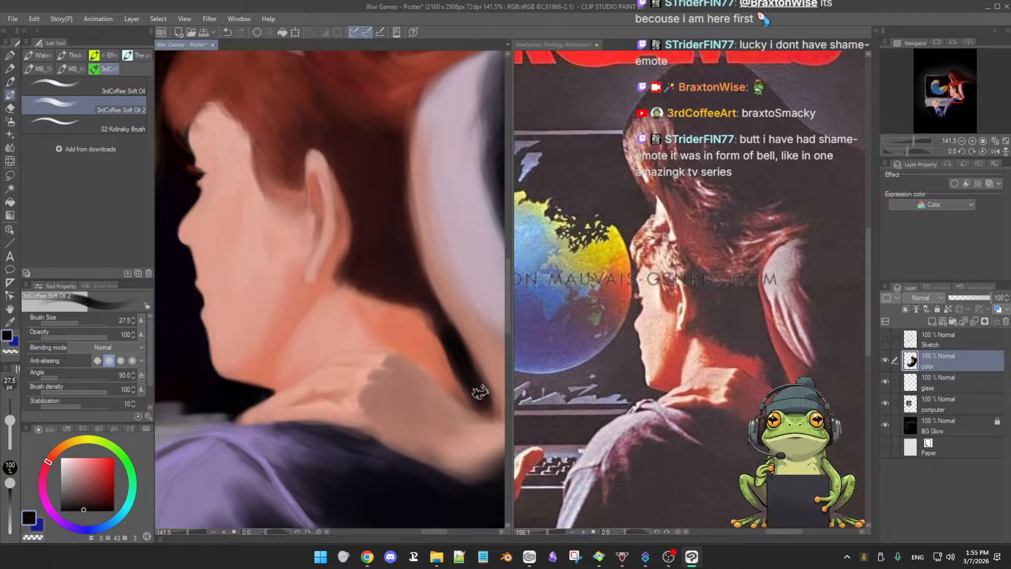
drag(485, 408, 459, 408)
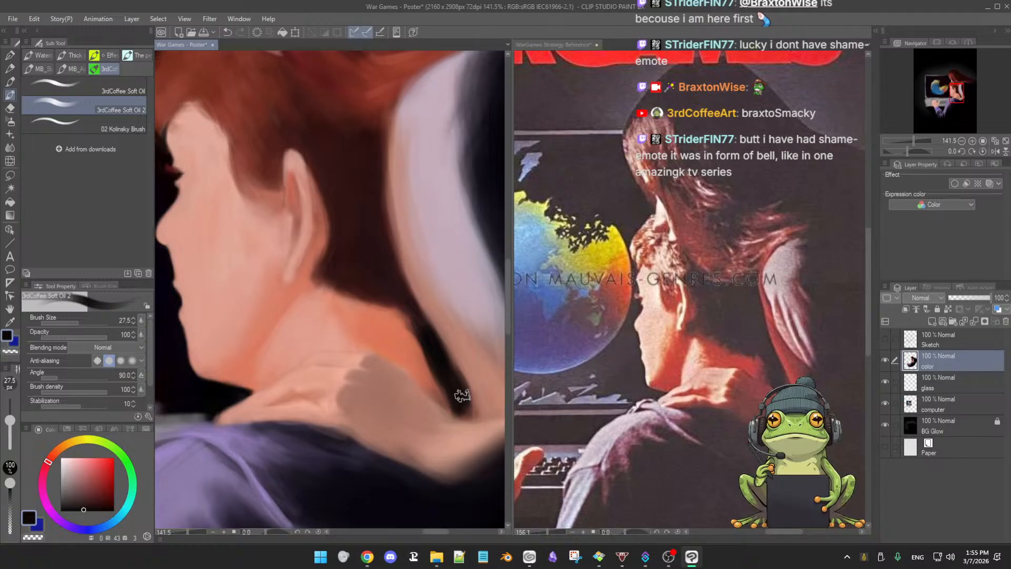
Refine the lower end of the dark gap and the woman's adjoining forearm edge at brush size 17.6, using near-black and sampled skin tone
key([)
key([)
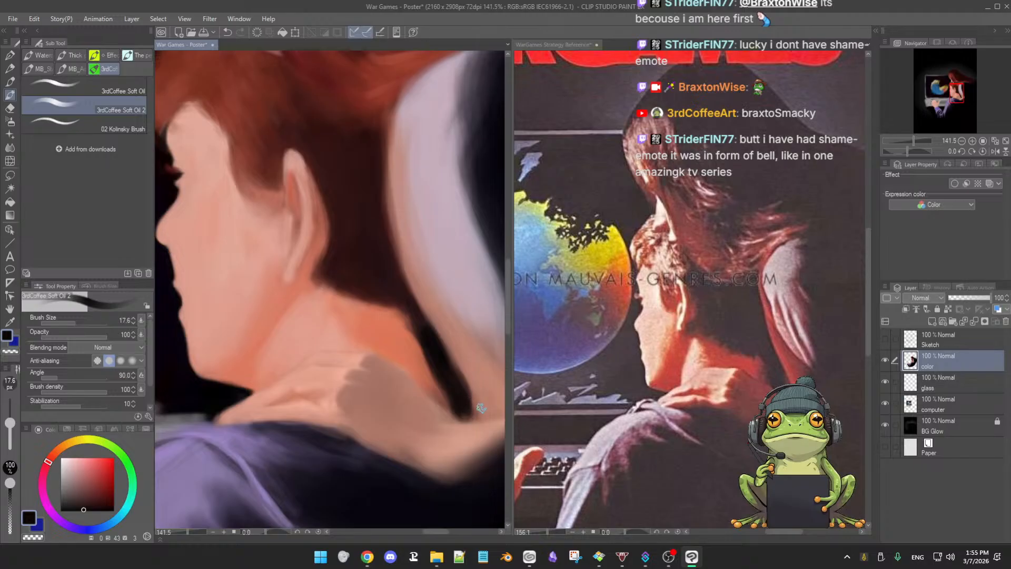
scroll(480, 409, down, 4)
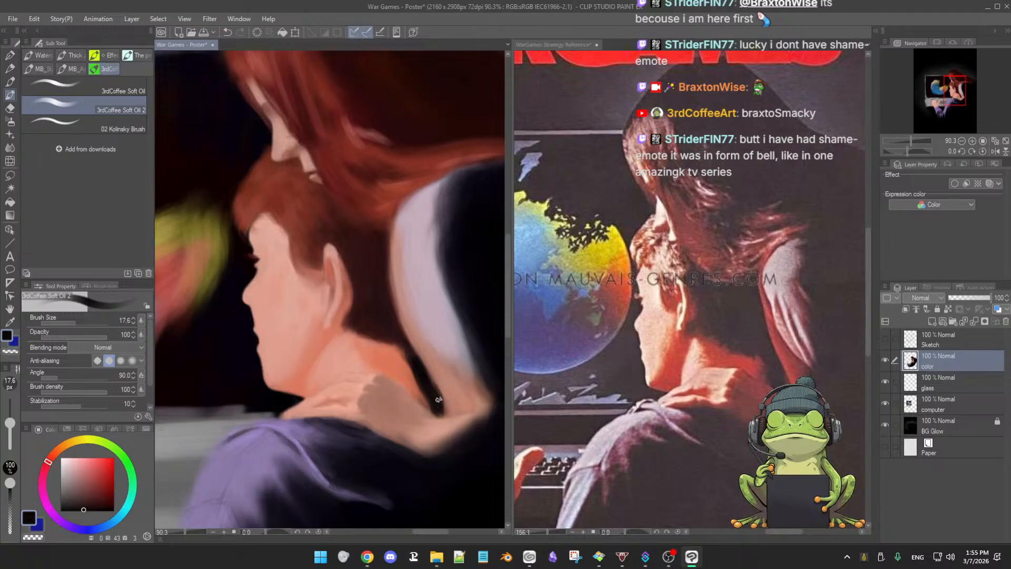
alt+click(425, 350)
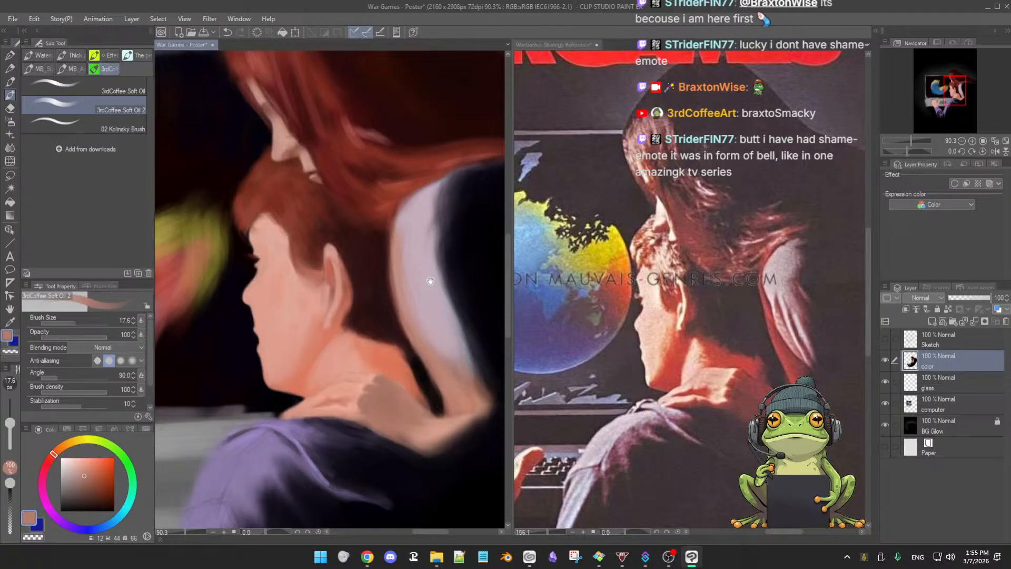
scroll(430, 280, down, 2)
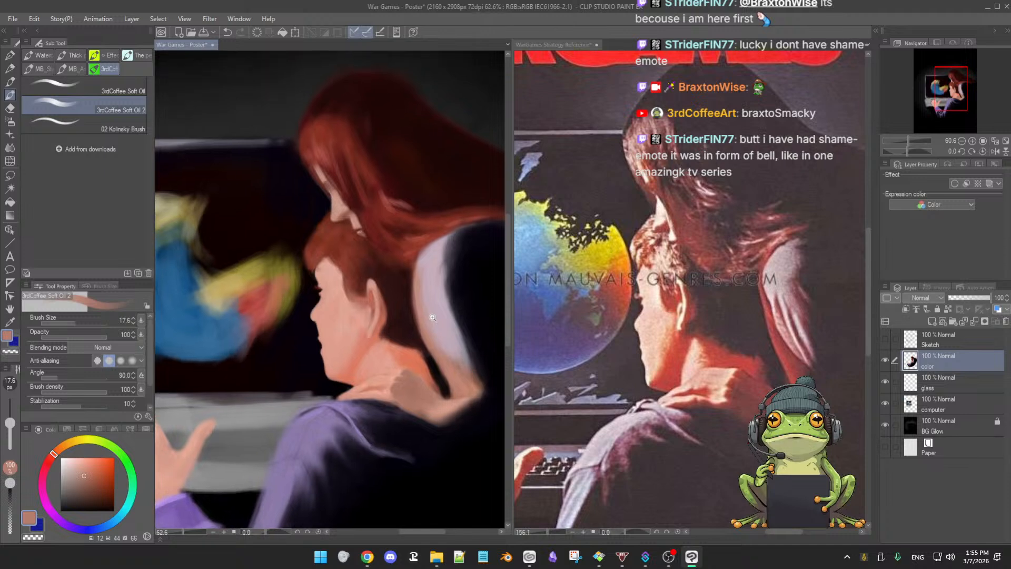
mouse_move(432, 317)
mouse_down()
mouse_move(426, 308)
mouse_move(432, 332)
mouse_up()
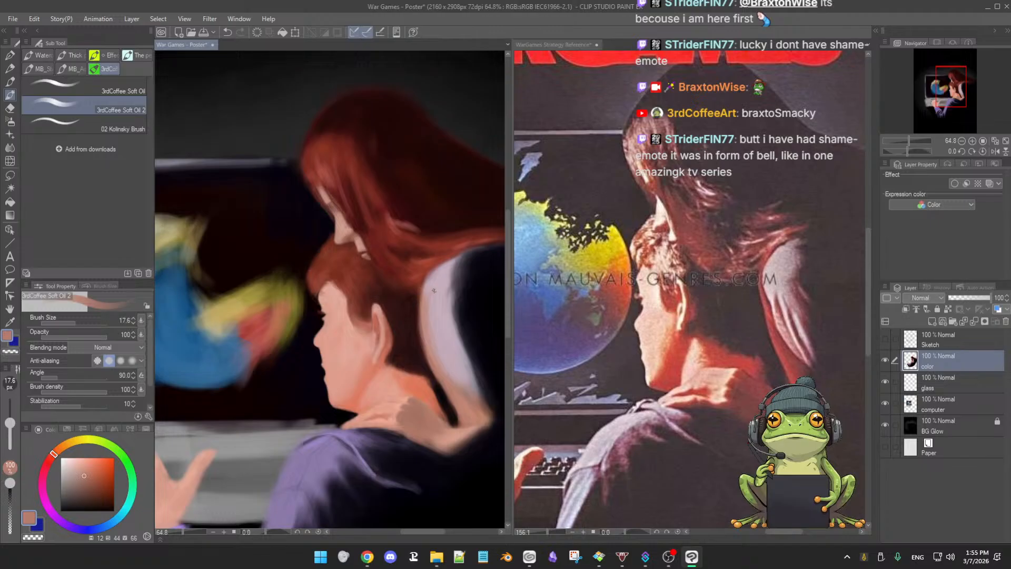
Reshape the edge between the boy's dark hair and the woman's sleeve at brush size 41.4, alternating sampled dark brown, black and pale lavender
alt+click(412, 314)
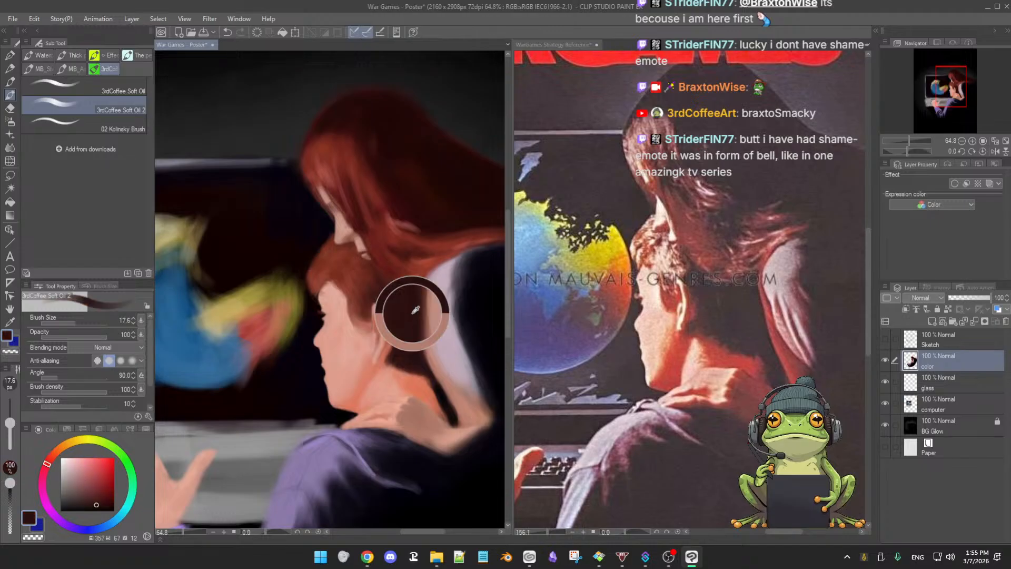
ctrl+alt+drag(413, 313, 419, 320)
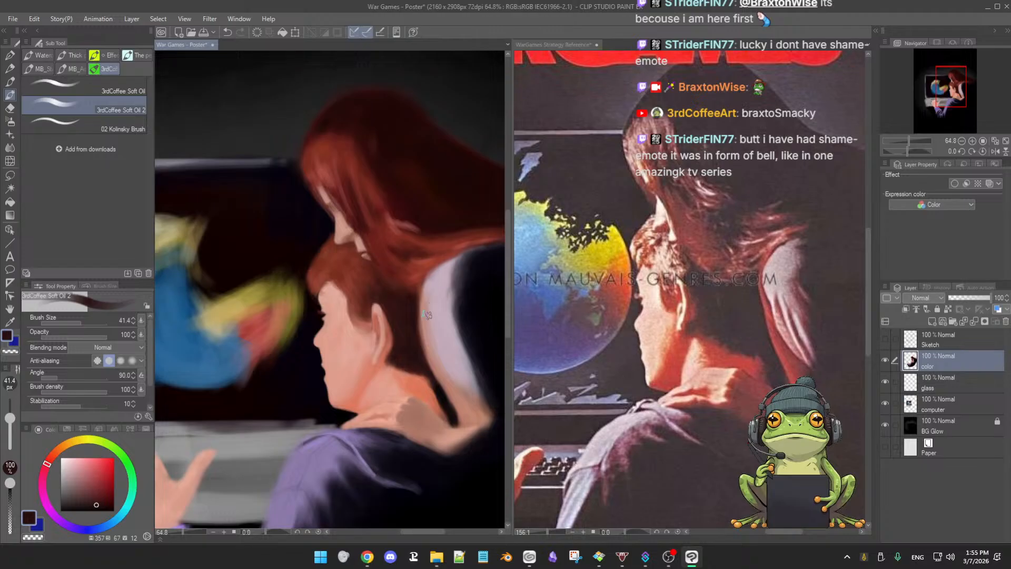
drag(429, 330, 422, 318)
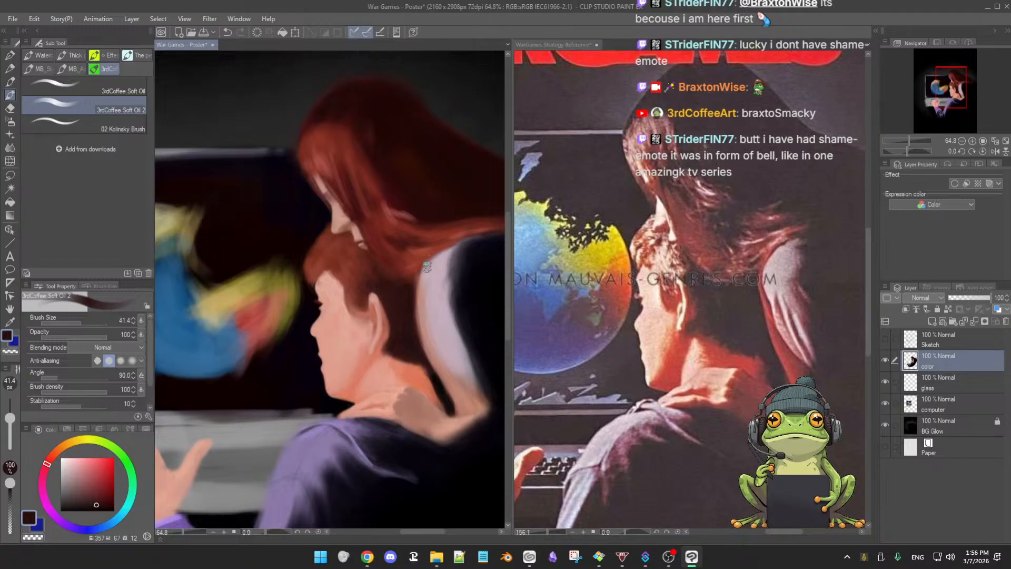
alt+click(409, 289)
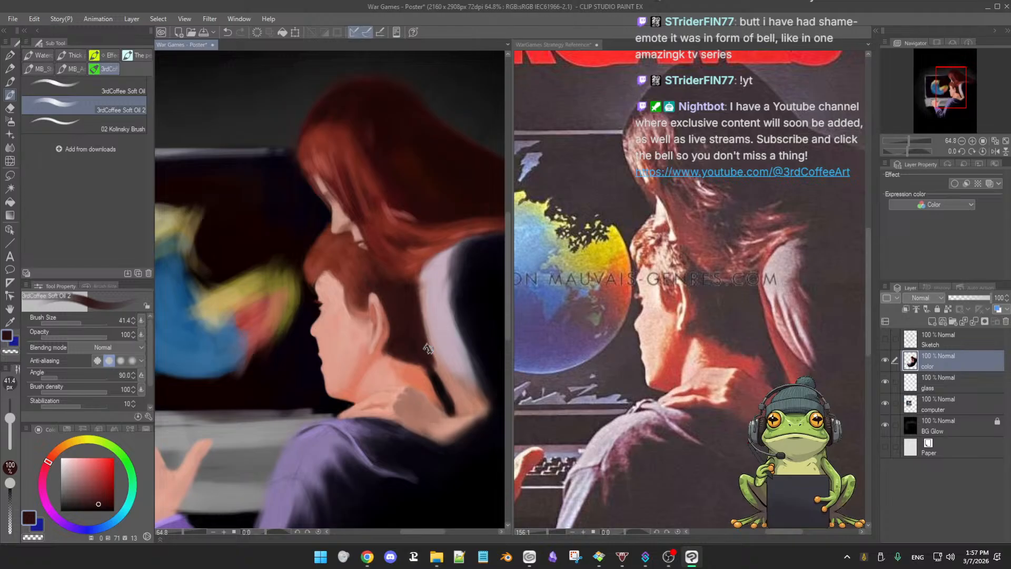
alt+click(481, 349)
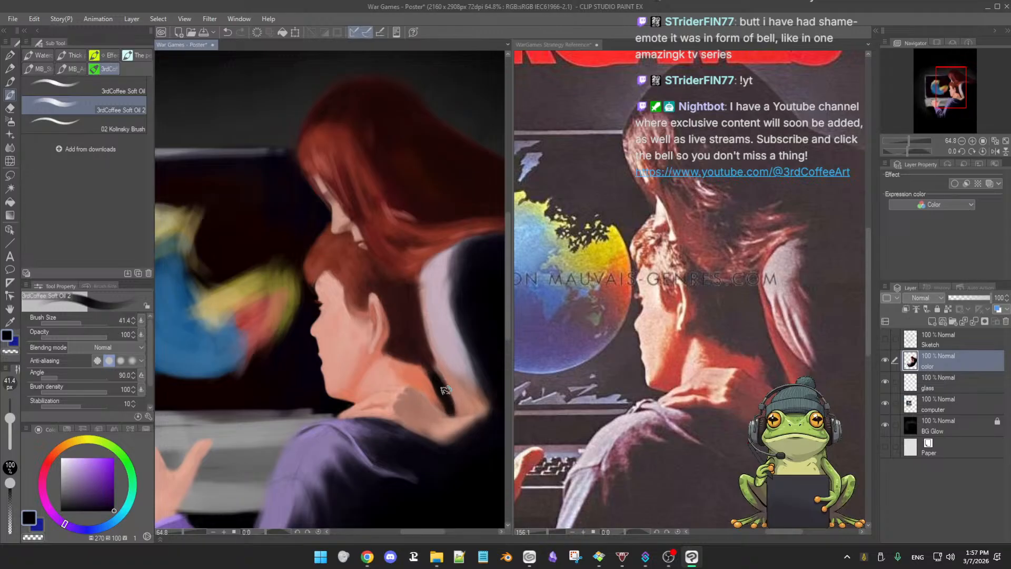
alt+click(433, 360)
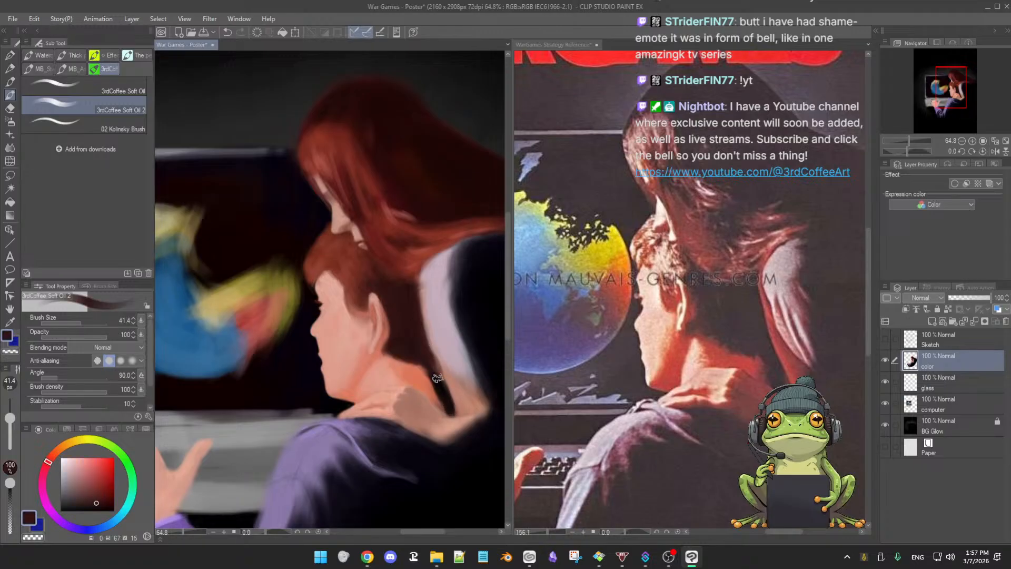
alt+click(441, 341)
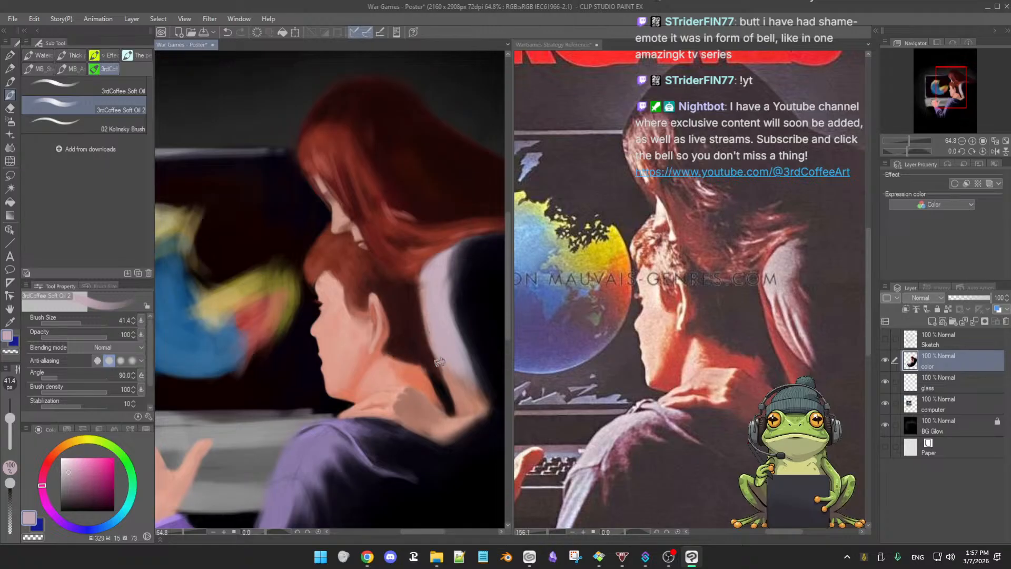
Compare the whole painting with the full WarGames reference poster, examining the figures, the globe and the broken screen
scroll(444, 374, down, 4)
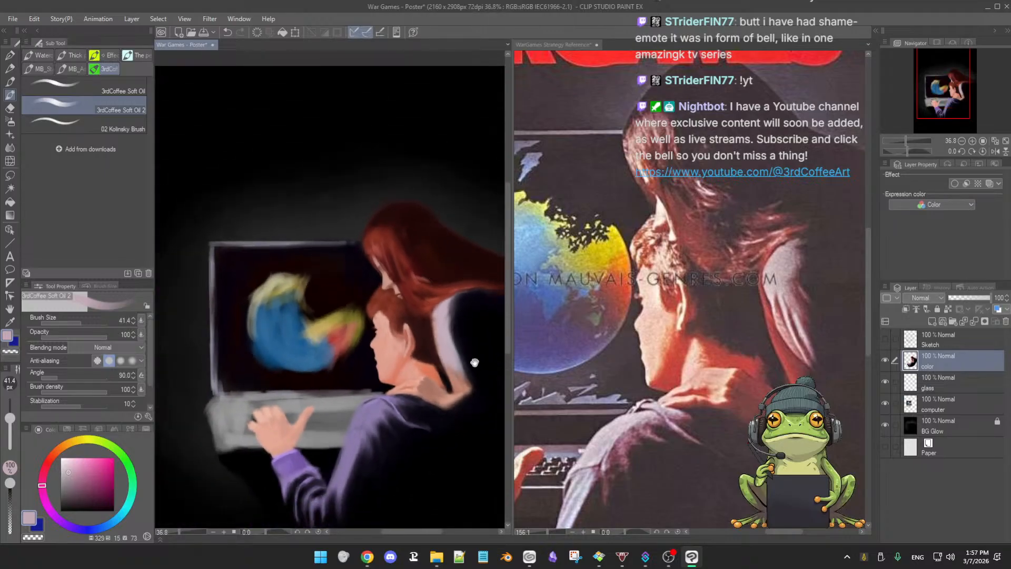
mouse_move(475, 361)
mouse_down()
mouse_move(434, 353)
mouse_move(445, 364)
mouse_up()
scroll(459, 367, down, 2)
scroll(460, 367, up, 1)
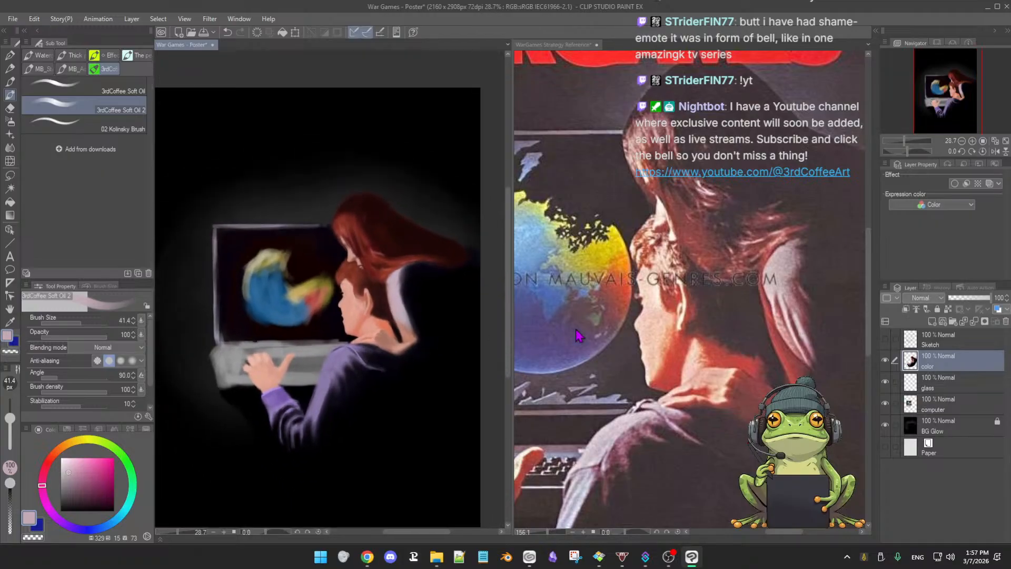
click(643, 325)
mouse_move(647, 323)
mouse_down()
mouse_move(628, 328)
mouse_move(664, 327)
mouse_up()
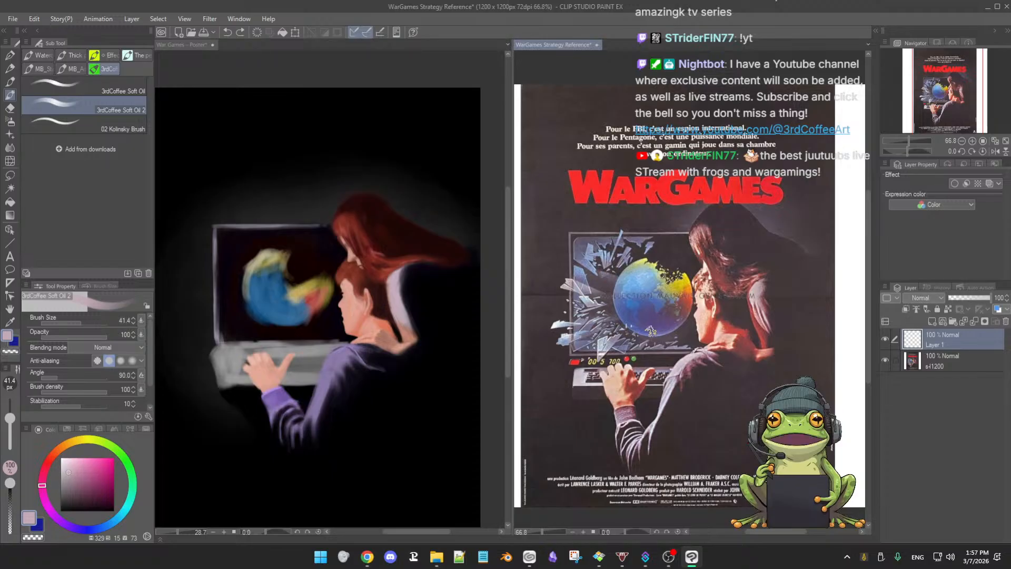
scroll(651, 330, up, 1)
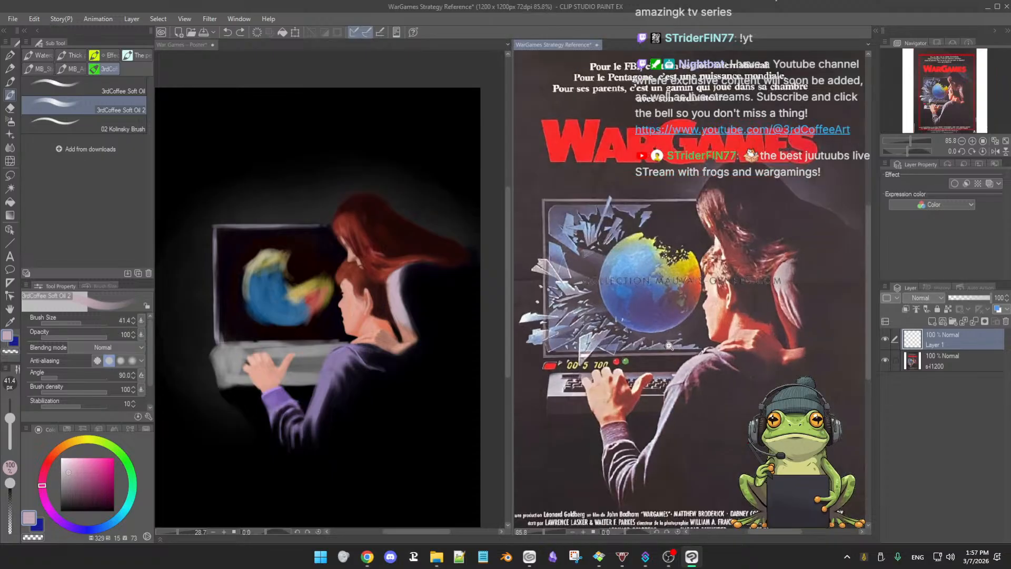
drag(664, 342, 656, 346)
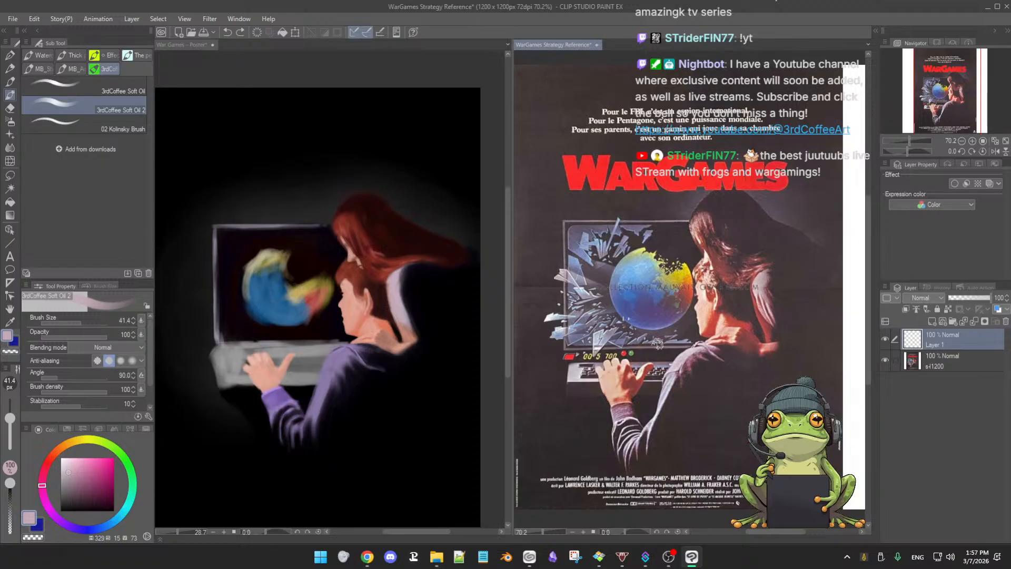
drag(659, 344, 658, 349)
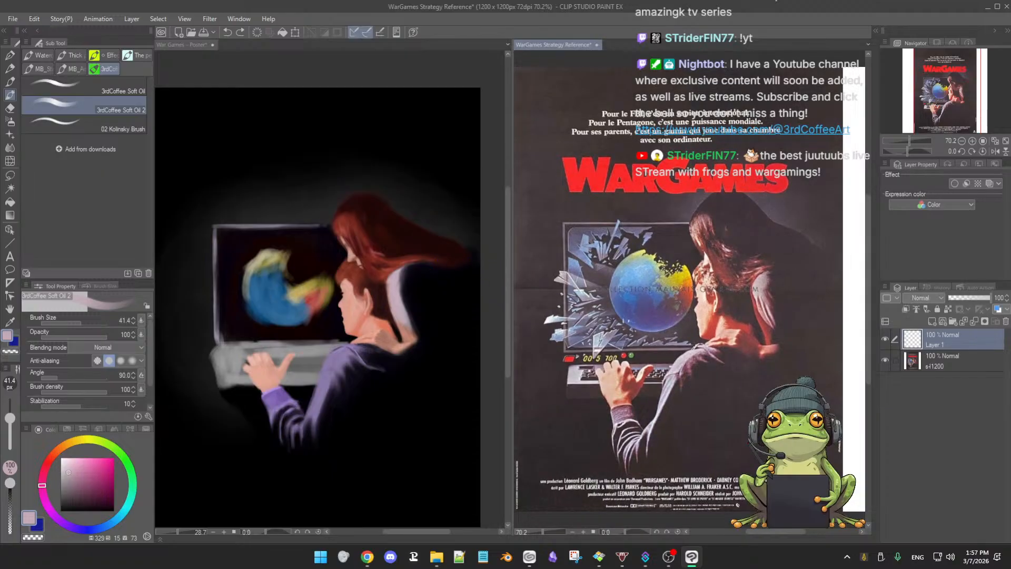
drag(600, 307, 596, 298)
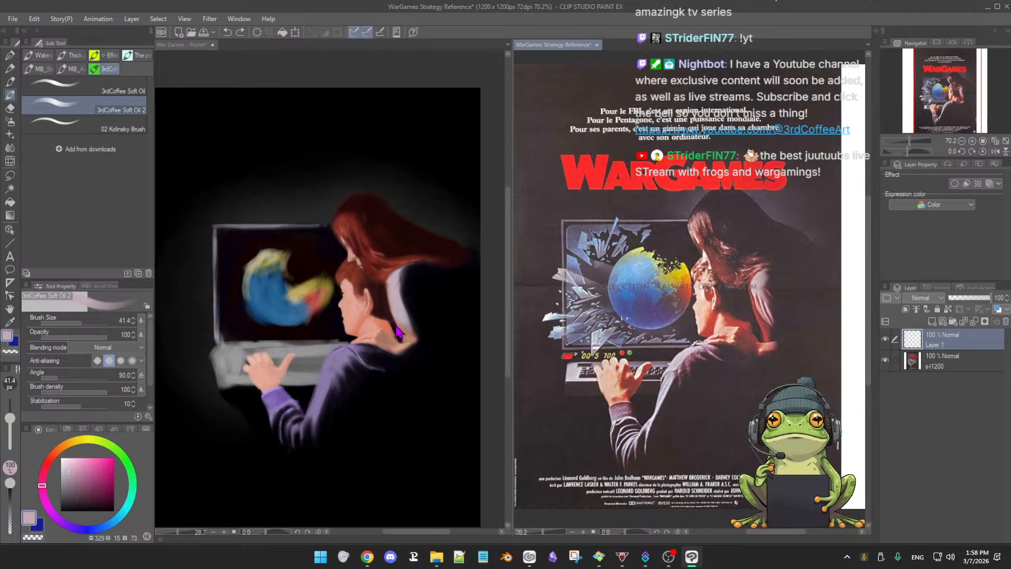
Refine the edge between the dark area behind the boy's neck and the woman's sleeve at brush size 41.4, using sampled near-black, dark brown and lavender
click(425, 355)
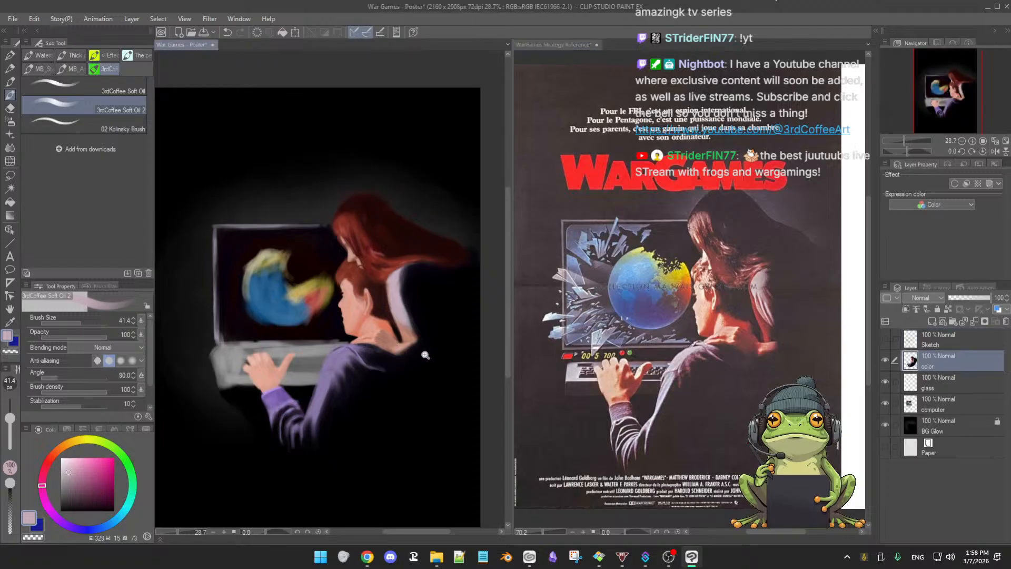
drag(406, 350, 427, 386)
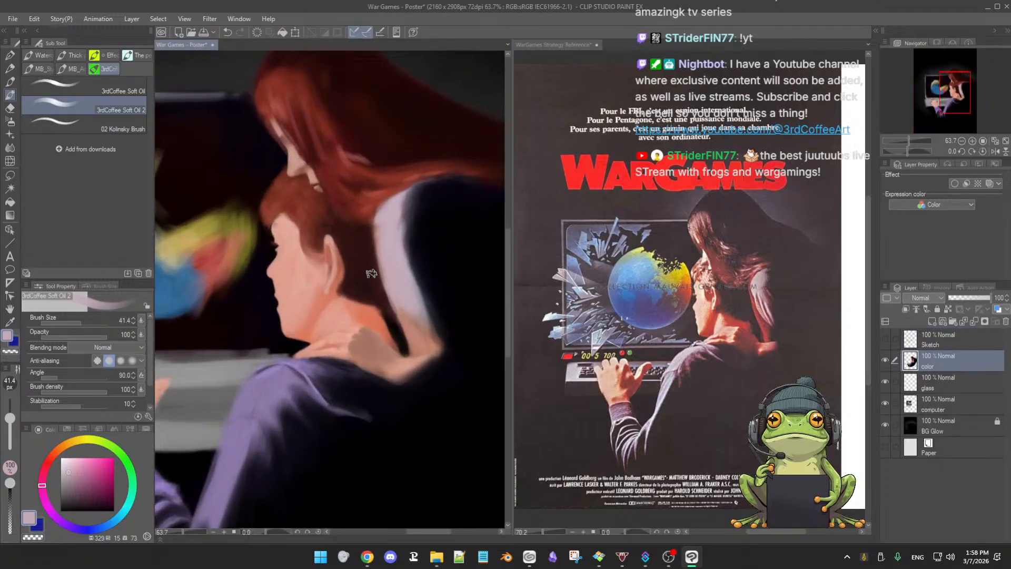
alt+click(379, 288)
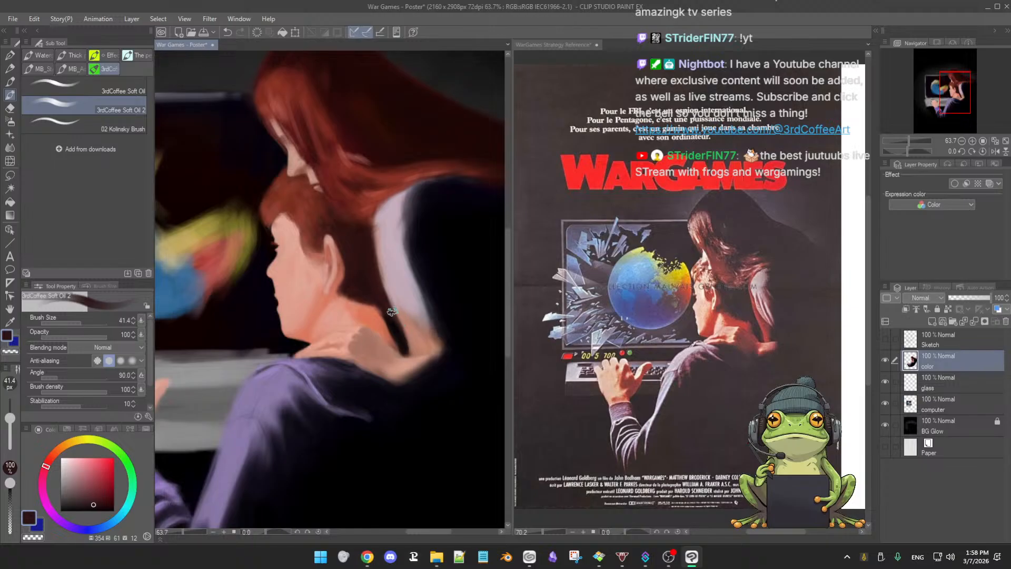
alt+click(471, 446)
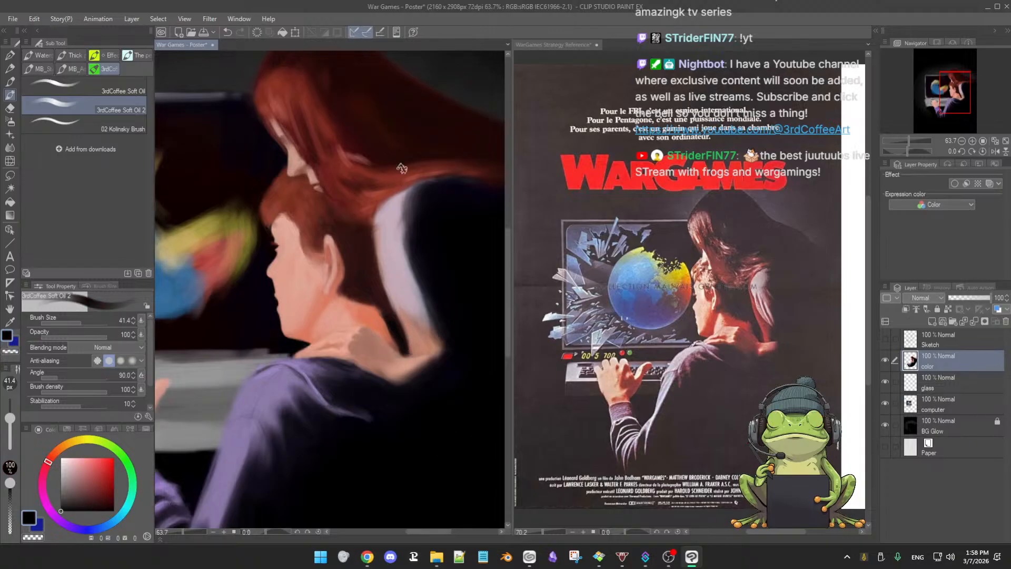
alt+click(399, 206)
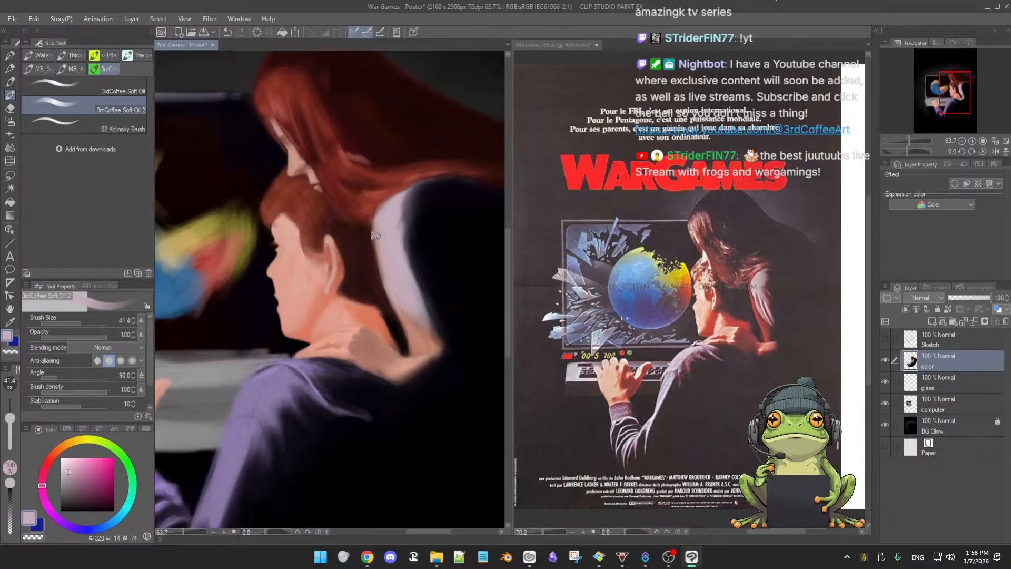
alt+click(367, 233)
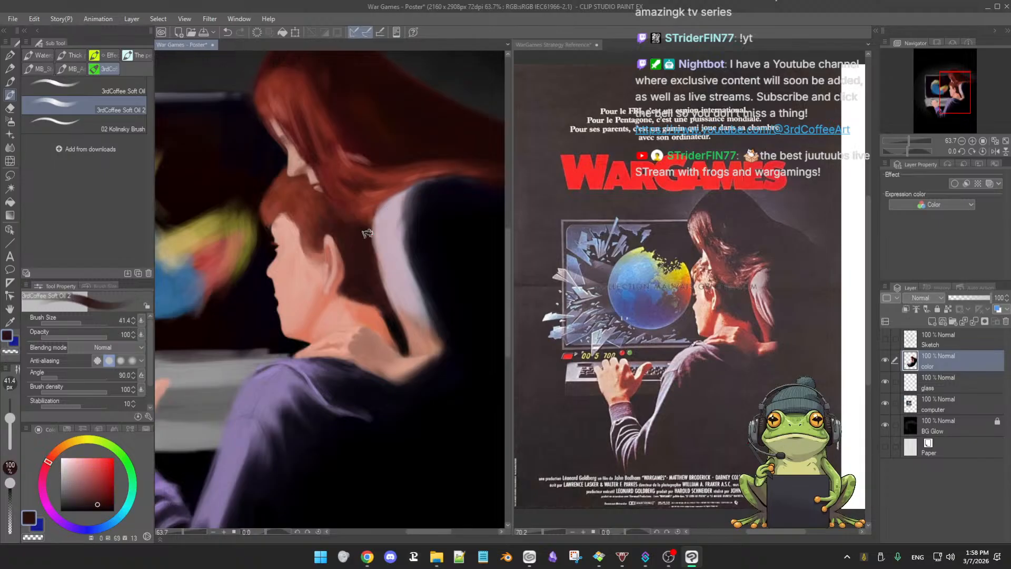
alt+click(386, 304)
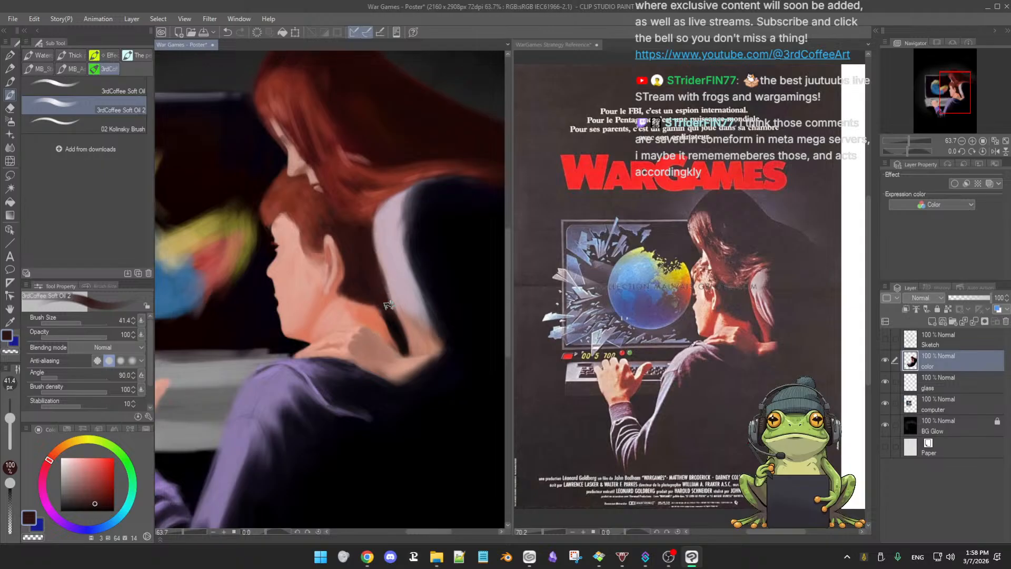
Reshape the woman's sleeve and its outer edge against her dark top at brush size 24.1, using sampled skin tone, dark blue-grey and pale lavender
alt+click(411, 328)
ctrl+alt+drag(407, 320, 409, 326)
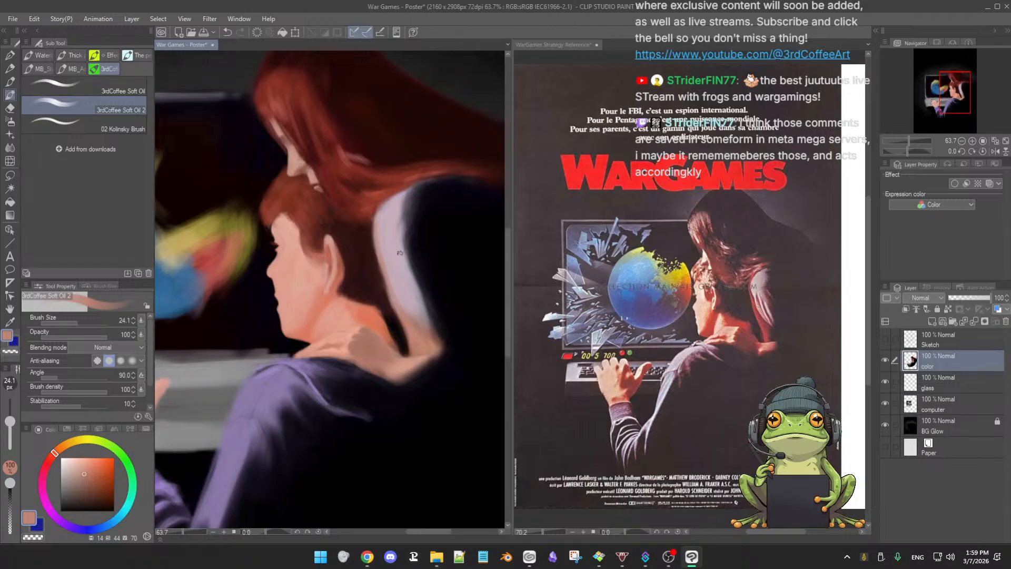
alt+click(435, 303)
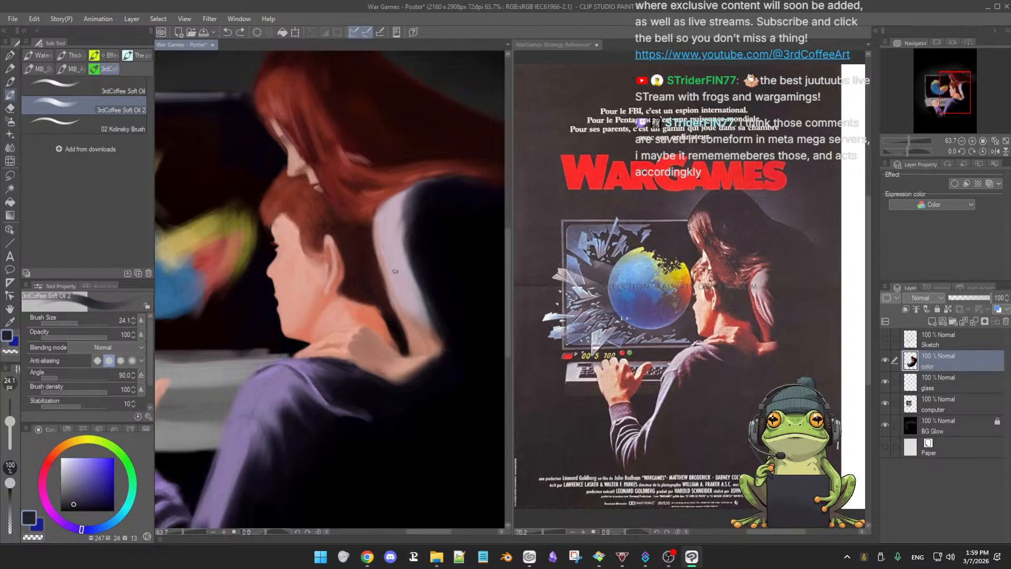
alt+click(381, 227)
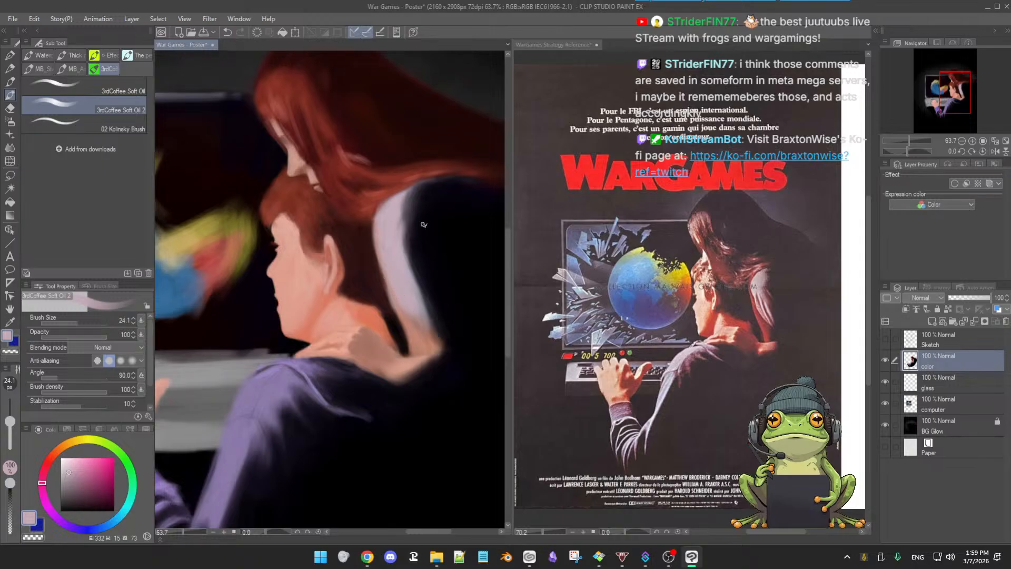
mouse_move(424, 225)
mouse_down()
mouse_move(397, 232)
mouse_move(396, 211)
mouse_up()
drag(409, 229, 428, 317)
alt+click(404, 266)
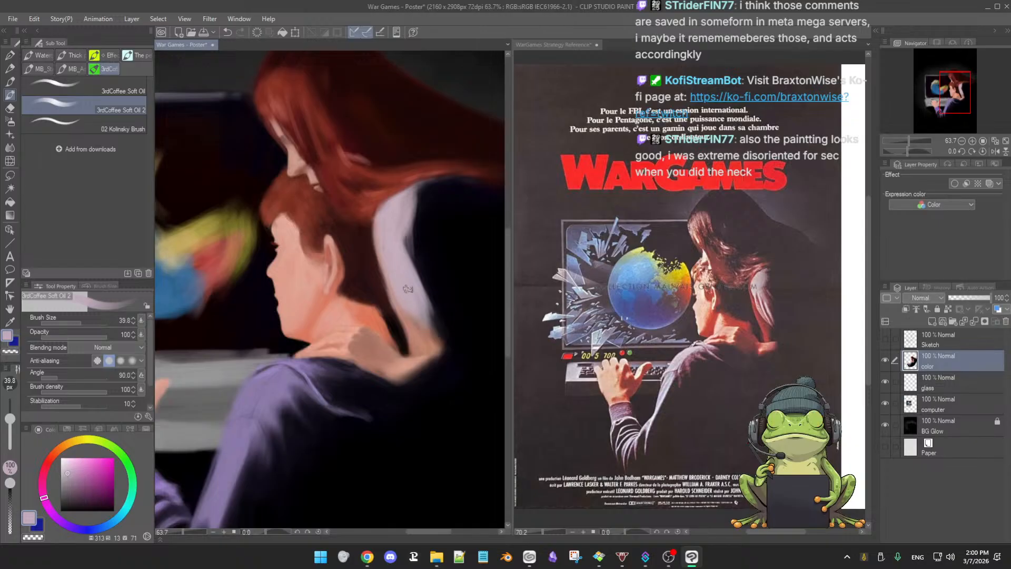
Blend the sleeve's upper end into the dark shoulder at brush size 39.8, using sampled pale lavender, muted grey-purple and near-black tones
alt+click(394, 207)
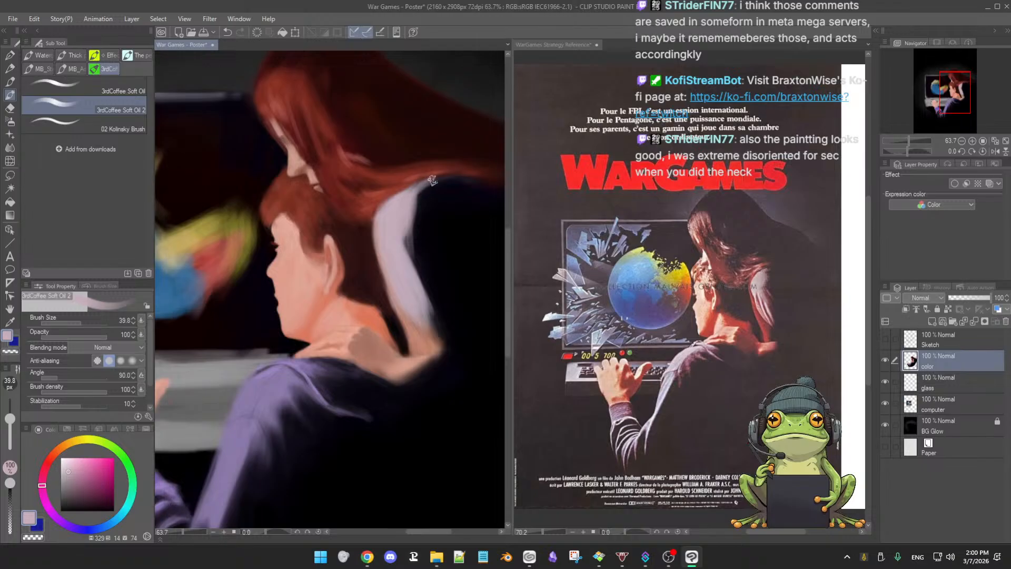
alt+click(419, 189)
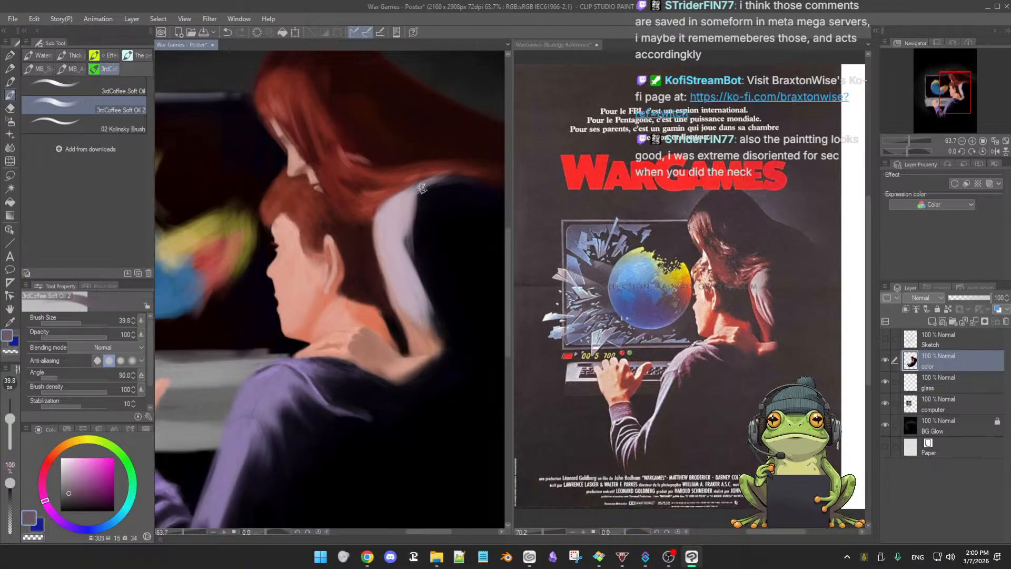
alt+click(466, 176)
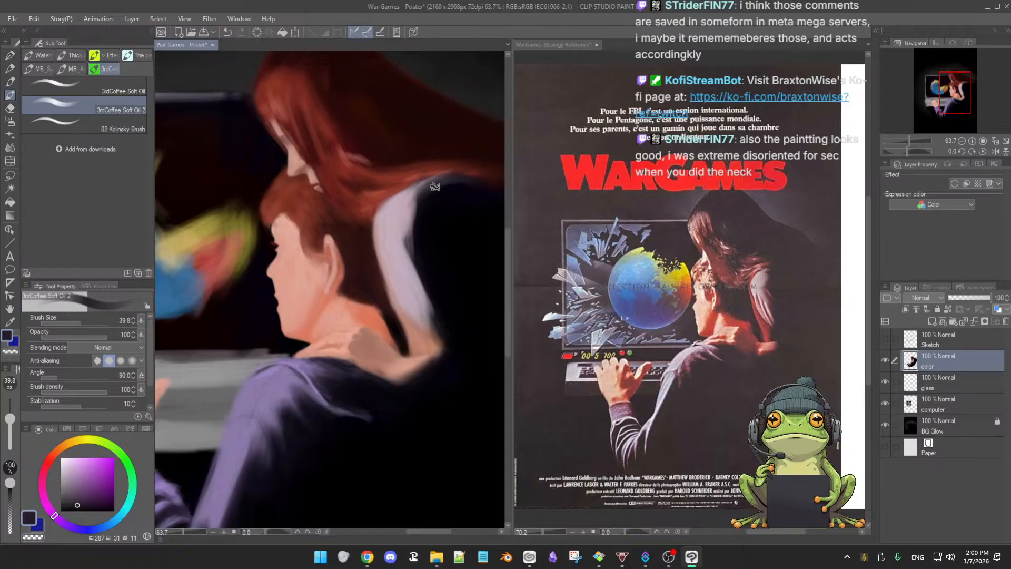
alt+click(485, 190)
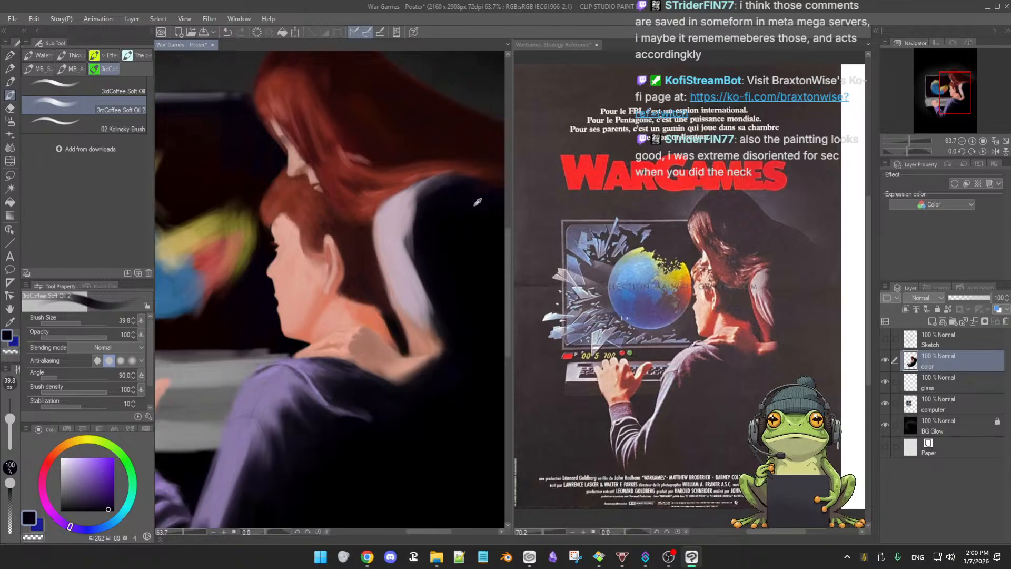
alt+click(475, 202)
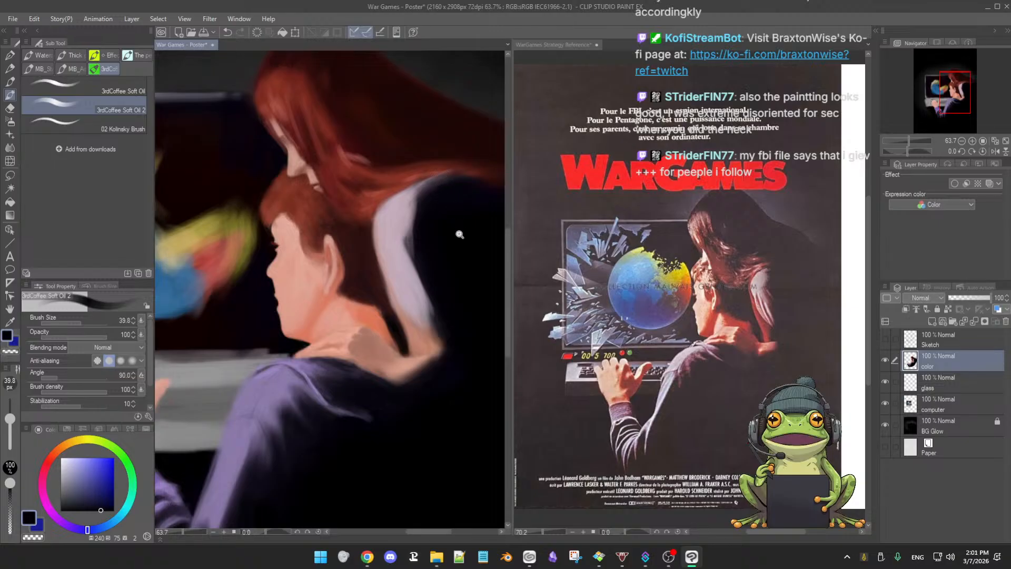
Clean up the shoulder contour where the woman's red hair meets the sleeve at brush size 39.8, alternating sampled lavender, near-black and reddish brown
scroll(456, 232, down, 2)
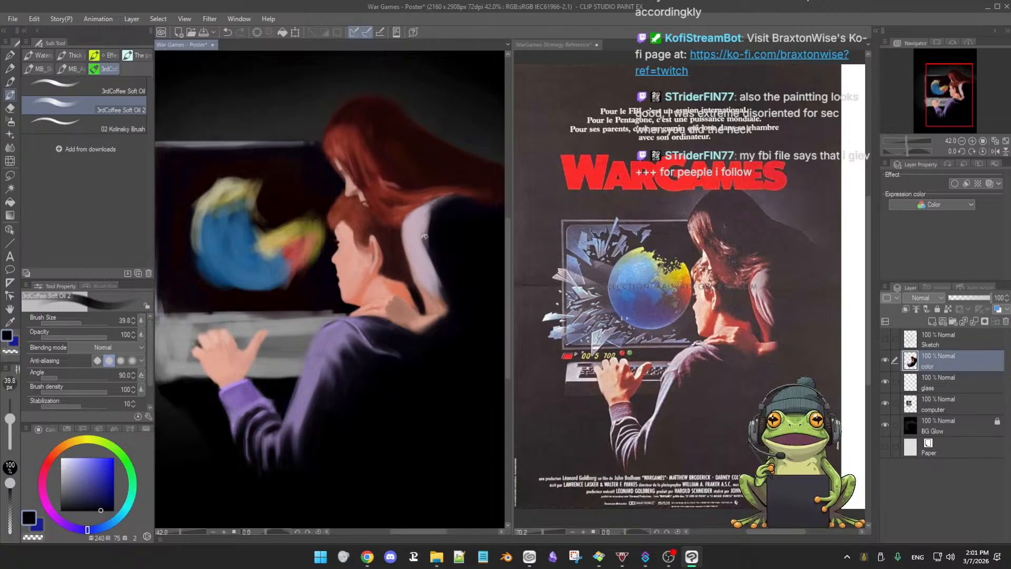
drag(463, 280, 472, 280)
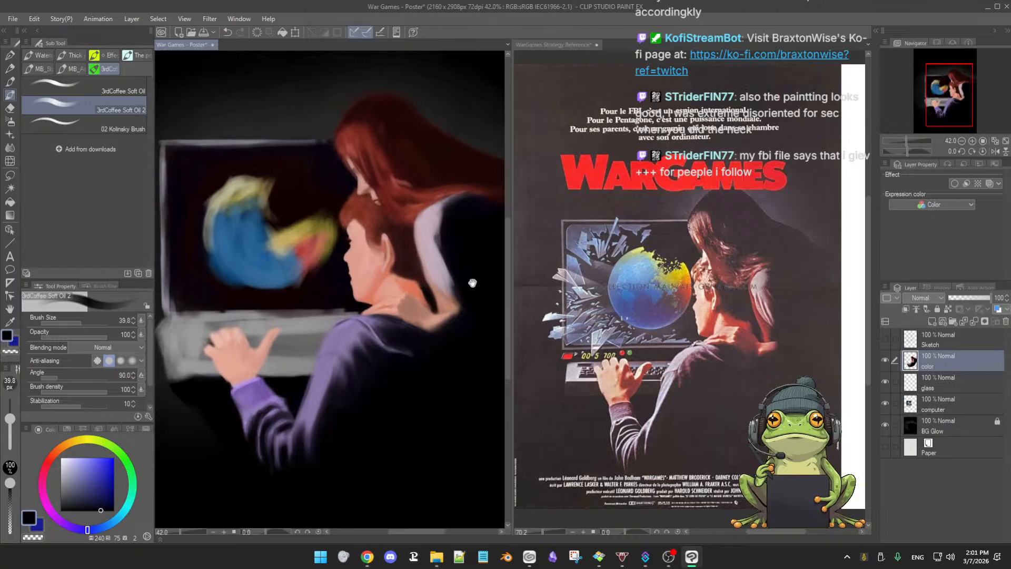
scroll(466, 287, up, 4)
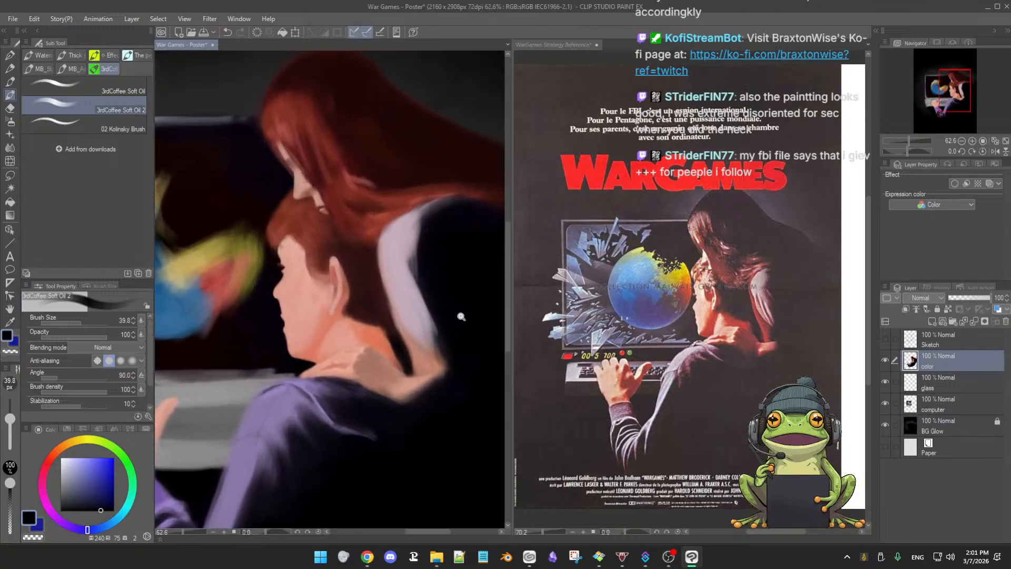
drag(461, 306, 454, 343)
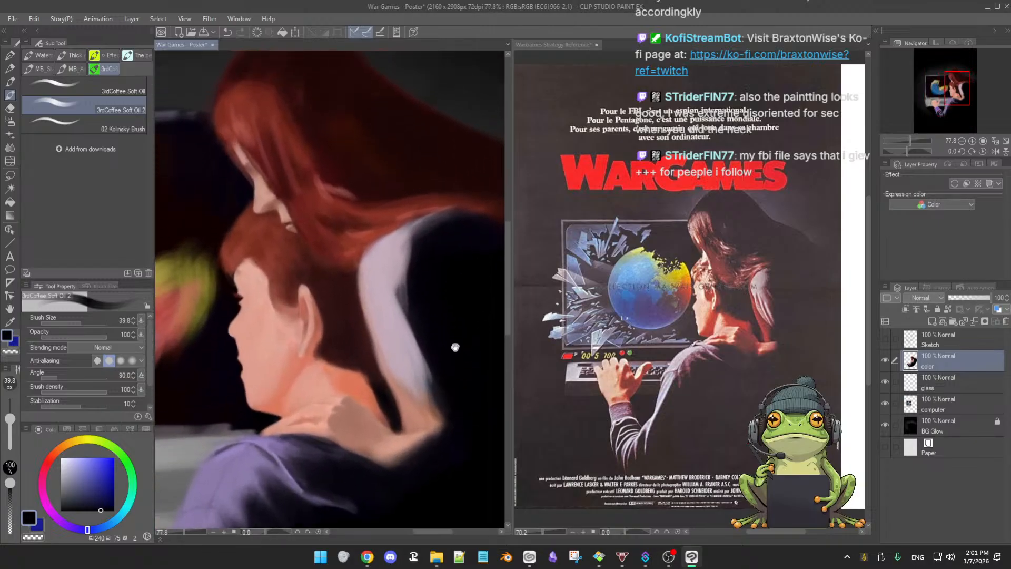
alt+click(402, 230)
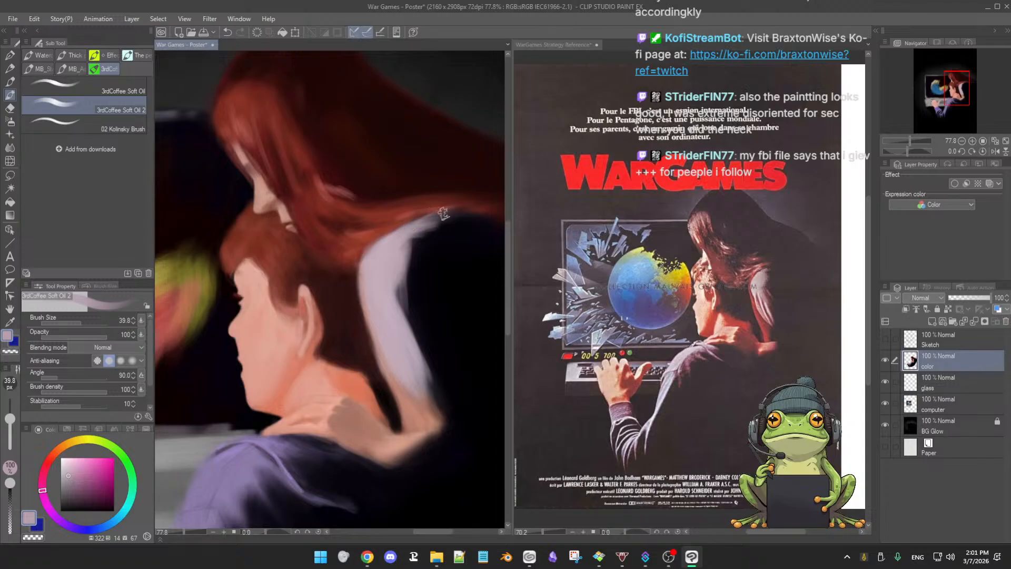
alt+click(451, 237)
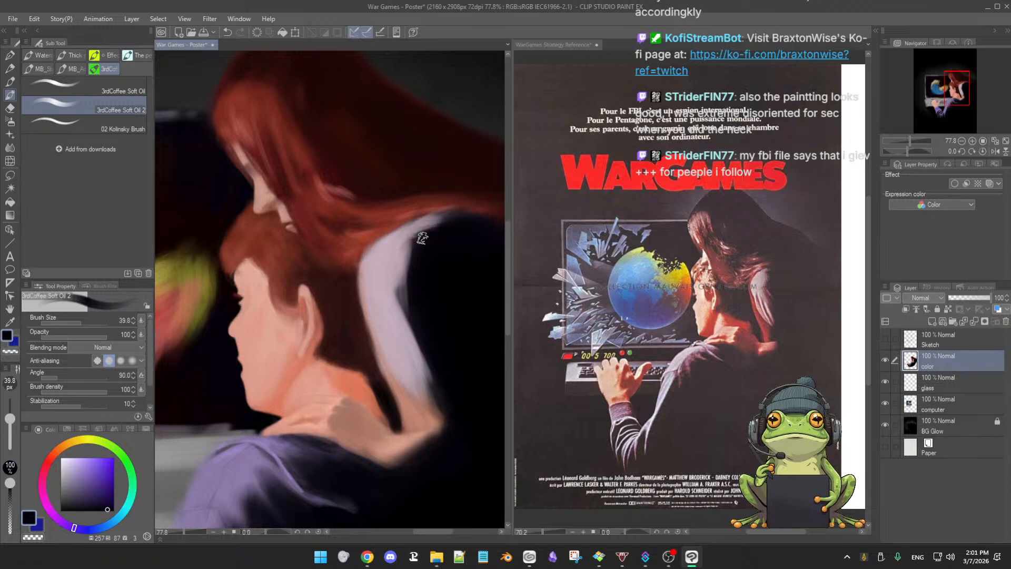
alt+click(421, 210)
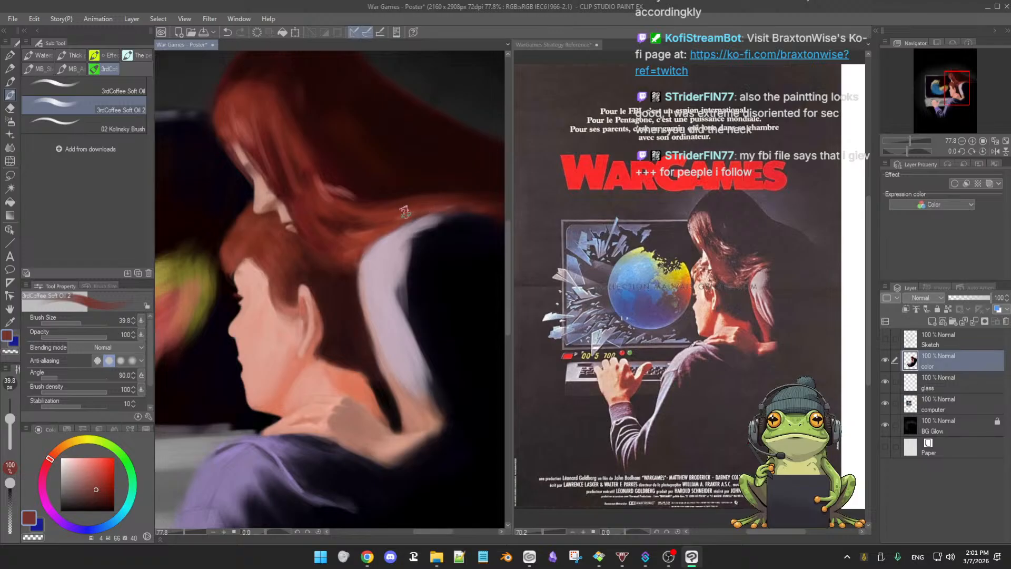
alt+click(434, 210)
alt+click(441, 225)
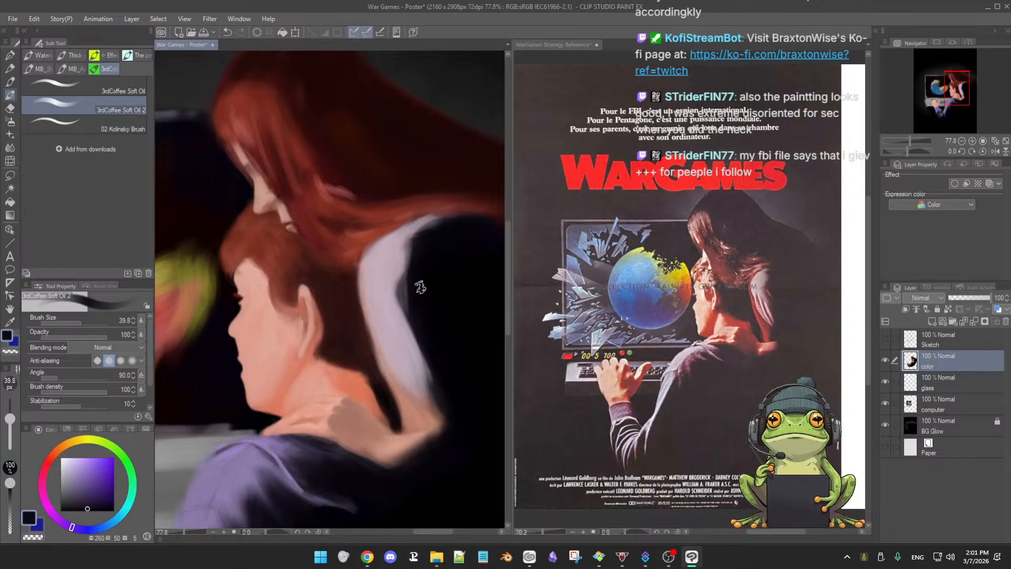
Smooth the sleeve's outer edge from mid-arm down to the elbow with sampled pale lavender at brush size 39.8
alt+click(396, 294)
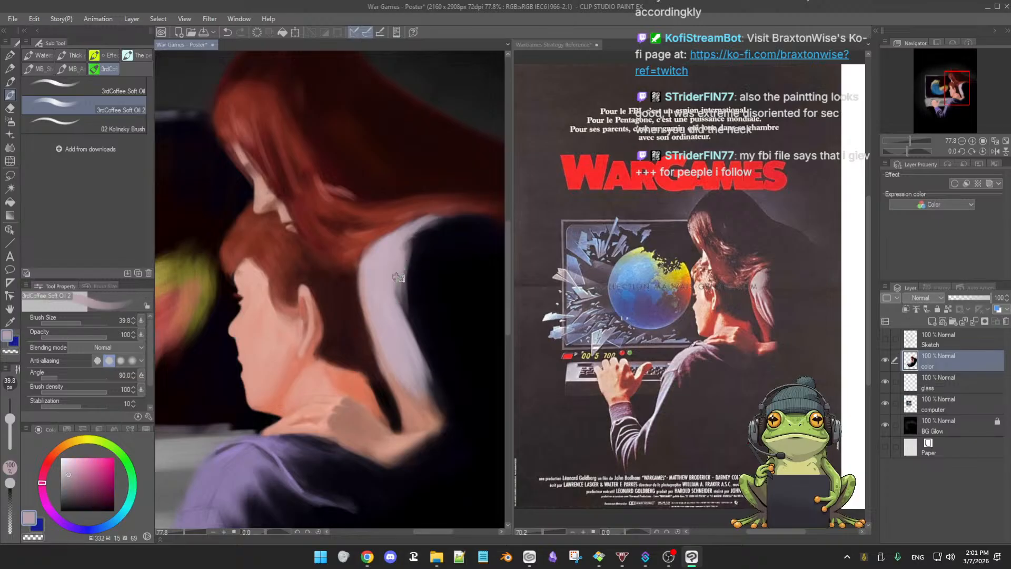
drag(398, 298, 413, 335)
drag(400, 295, 437, 398)
Undo the last stroke and shade the sleeve's inner edge with a sampled muted grey-purple at brush size 19.3
alt+click(404, 291)
ctrl+alt+drag(404, 296, 395, 307)
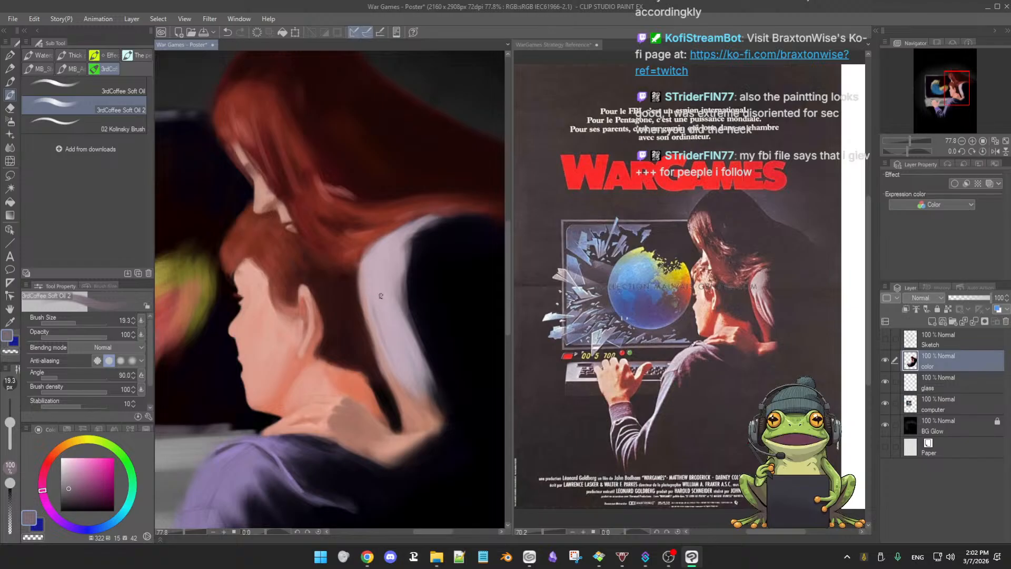
key(ctrl+z)
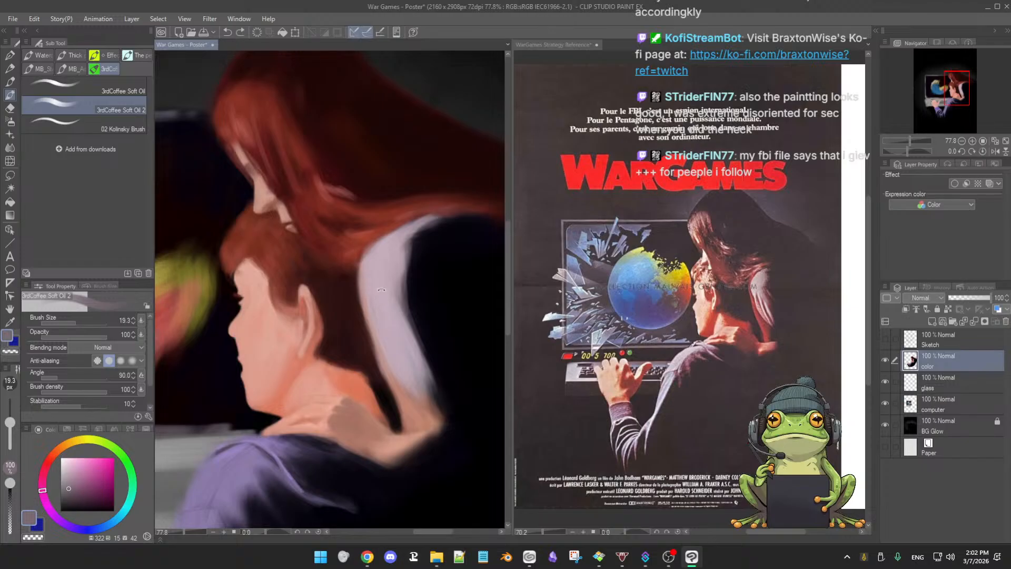
drag(362, 285, 367, 305)
Blend the sleeve's lower end into the woman's forearm with sampled muted skin tones at brush size 44.7
alt+click(411, 397)
ctrl+alt+drag(413, 394, 410, 402)
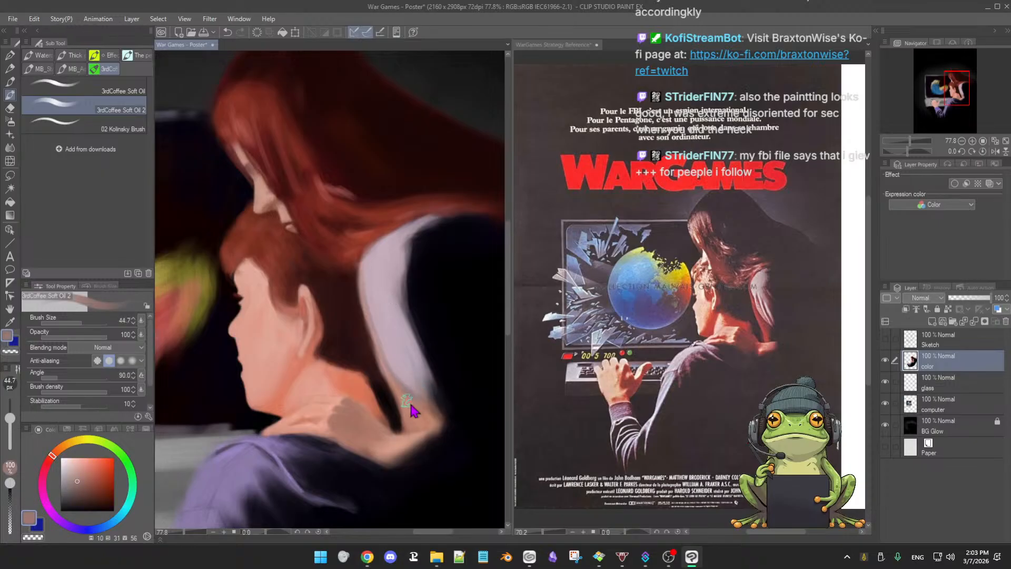
alt+click(404, 391)
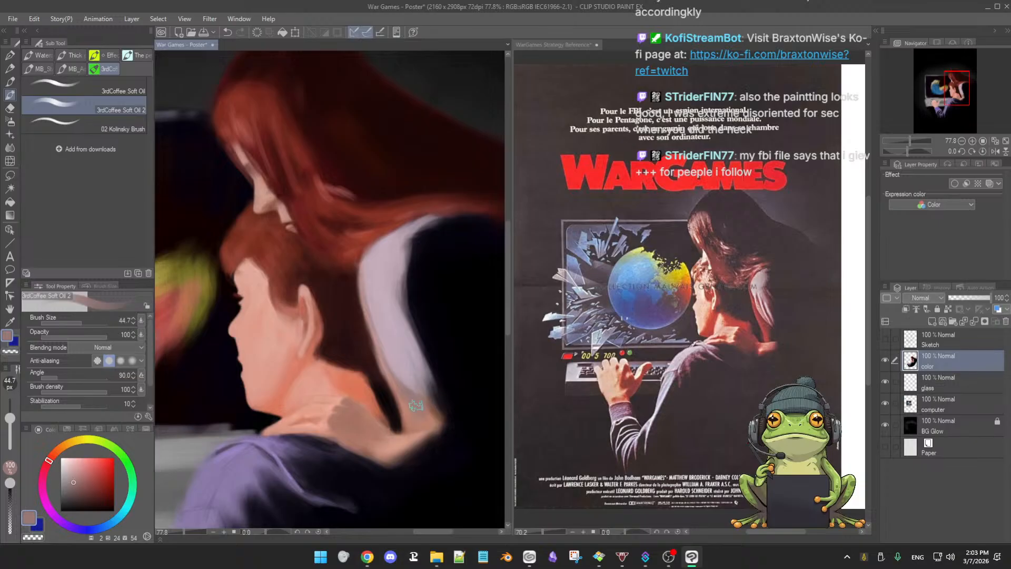
Define the sleeve's inner edge with thin warm strokes at brush size 12, using the muted pinkish brown and a sampled warmer tone
key([)
key([)
key([)
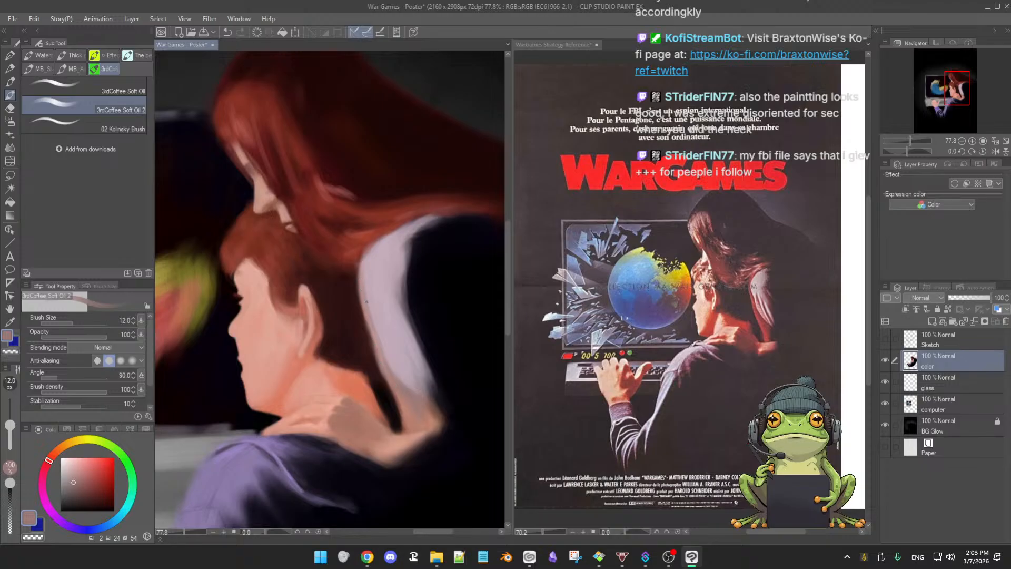
alt+click(392, 362)
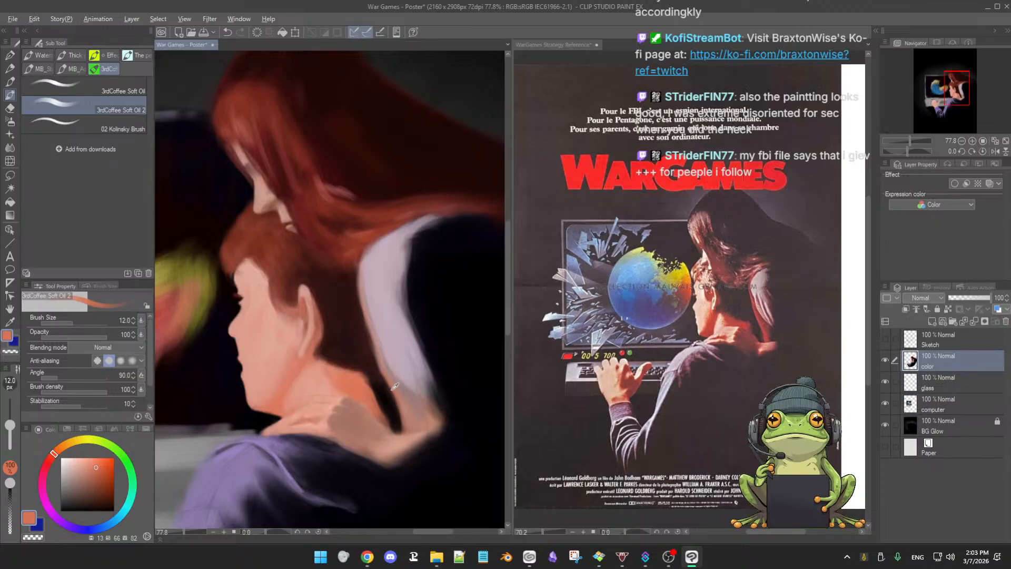
Blend the sleeve's lower end into the woman's forearm with sampled greyish pinks and a darker muted brown at brush size 26.8
ctrl+alt+drag(389, 387, 395, 390)
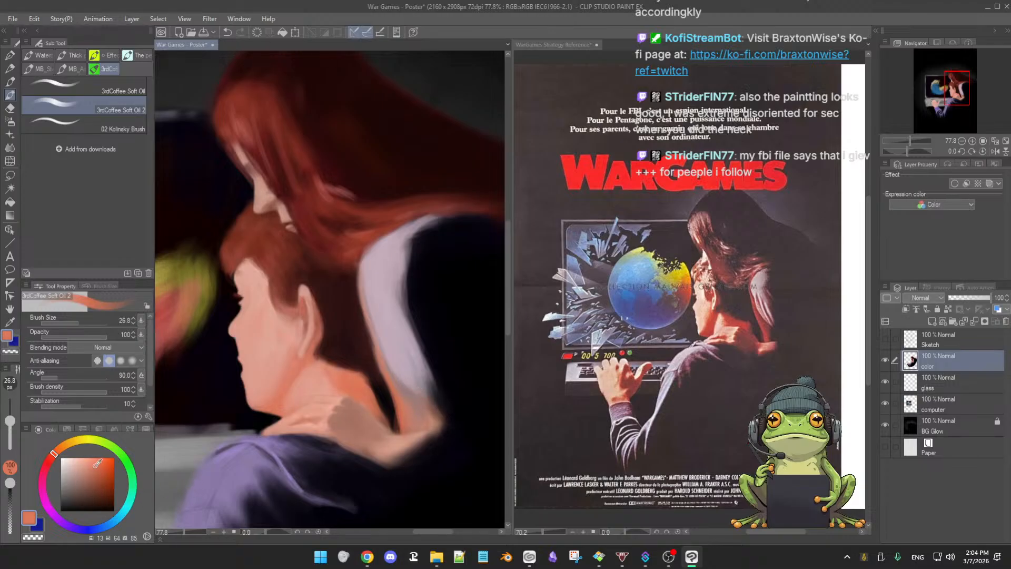
click(98, 471)
alt+click(416, 402)
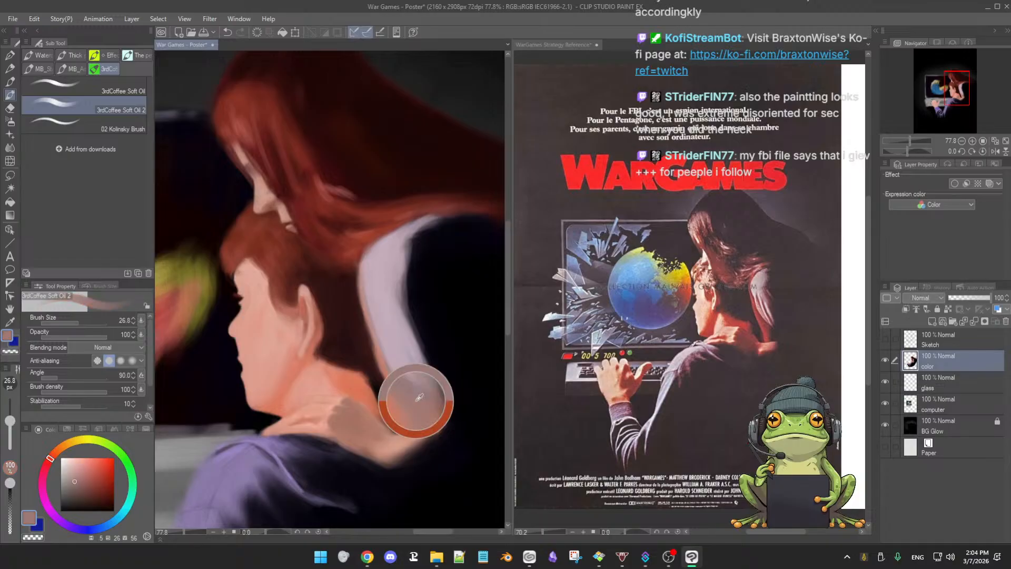
click(86, 489)
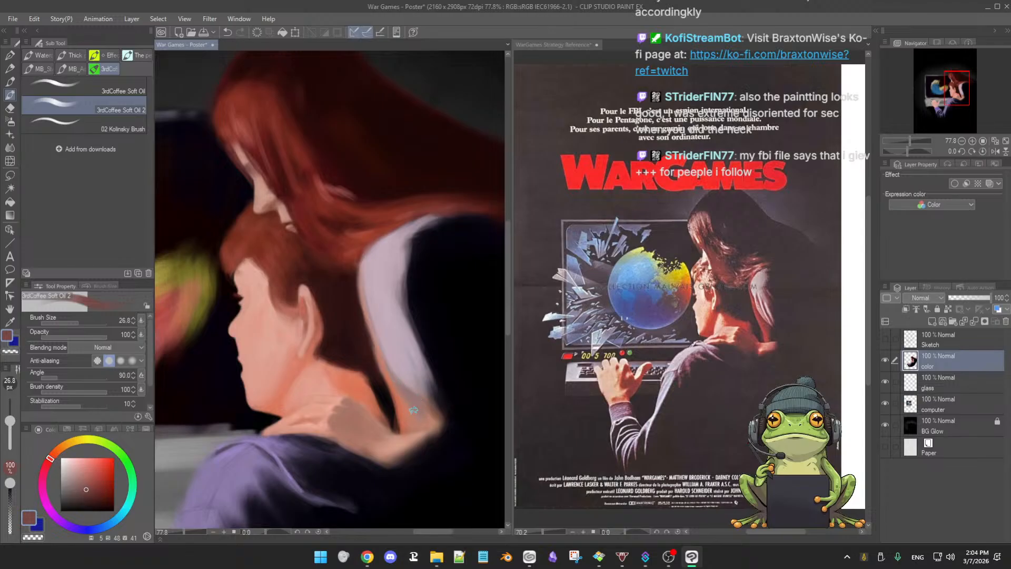
alt+click(397, 388)
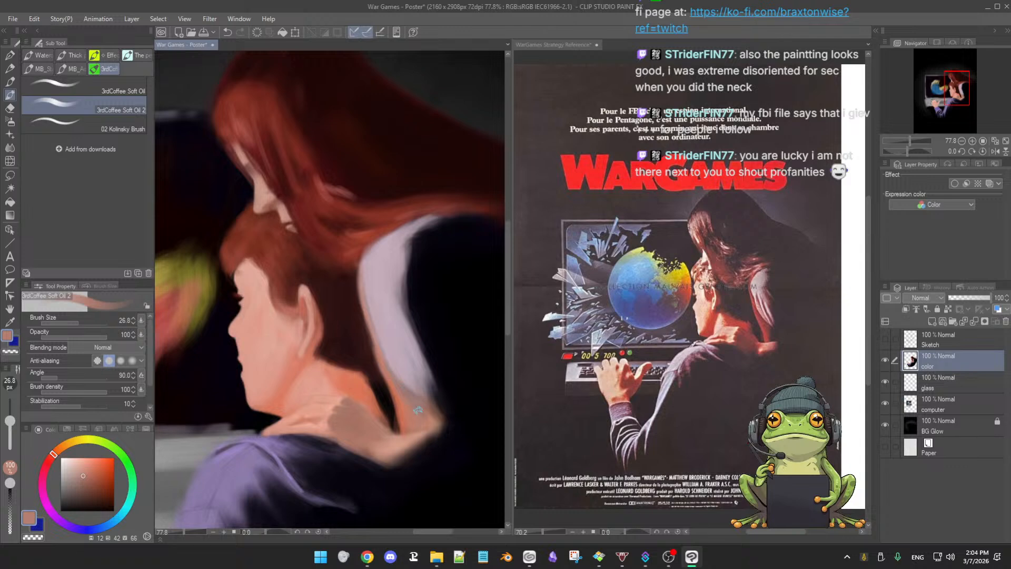
alt+click(410, 395)
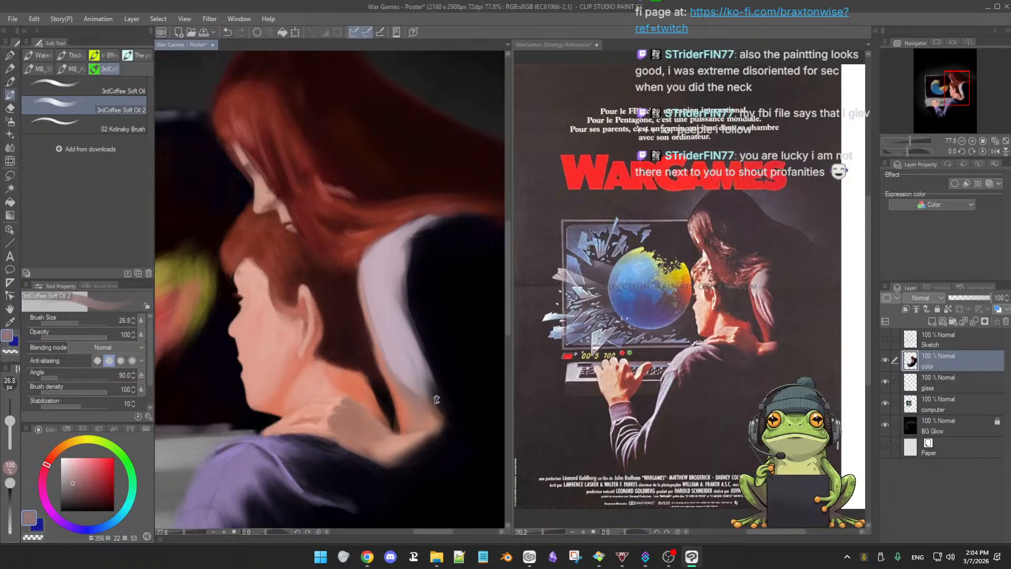
Paint thin fold lines down the sleeve with a sampled greyish lavender at brush size 11.4, undoing the first attempt
alt+click(401, 287)
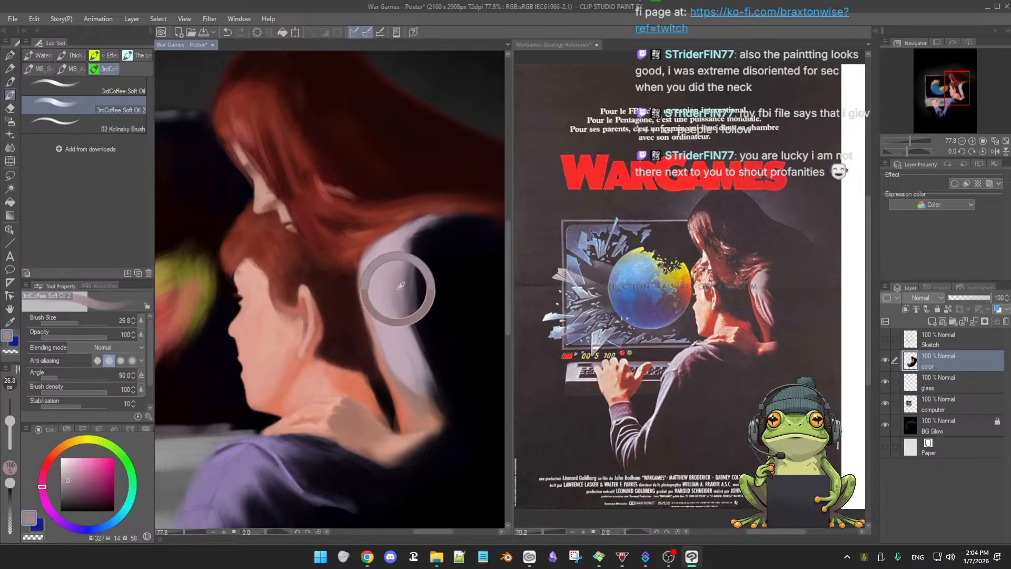
drag(384, 297, 390, 307)
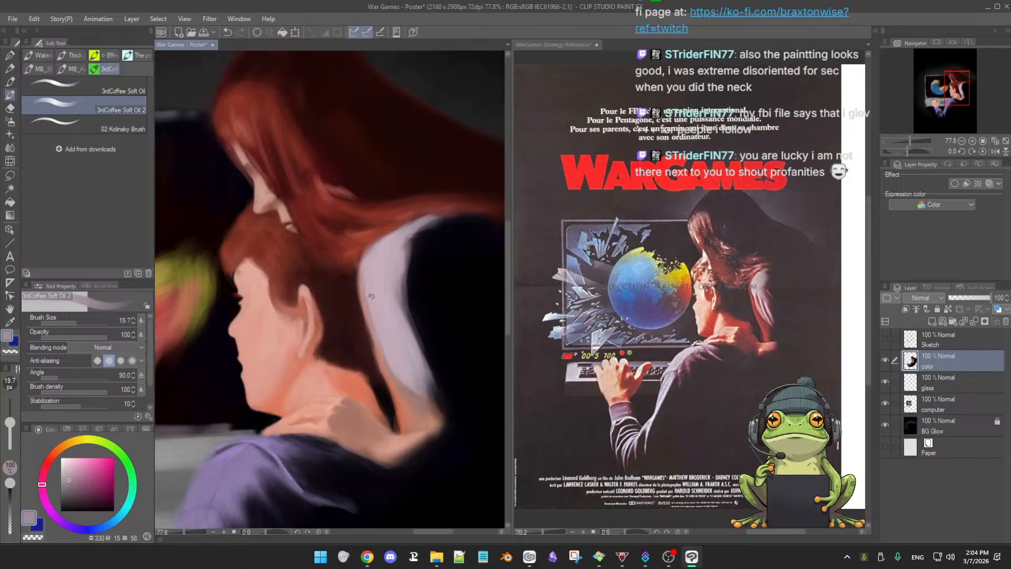
key(bracketleft)
key(bracketleft)
drag(373, 296, 376, 307)
key(ctrl+z)
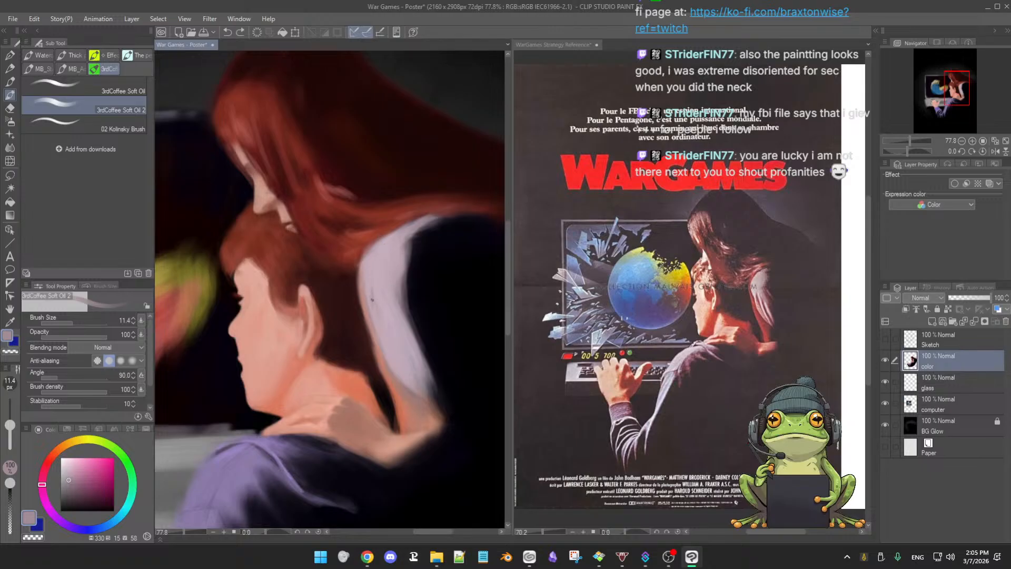
drag(372, 300, 377, 318)
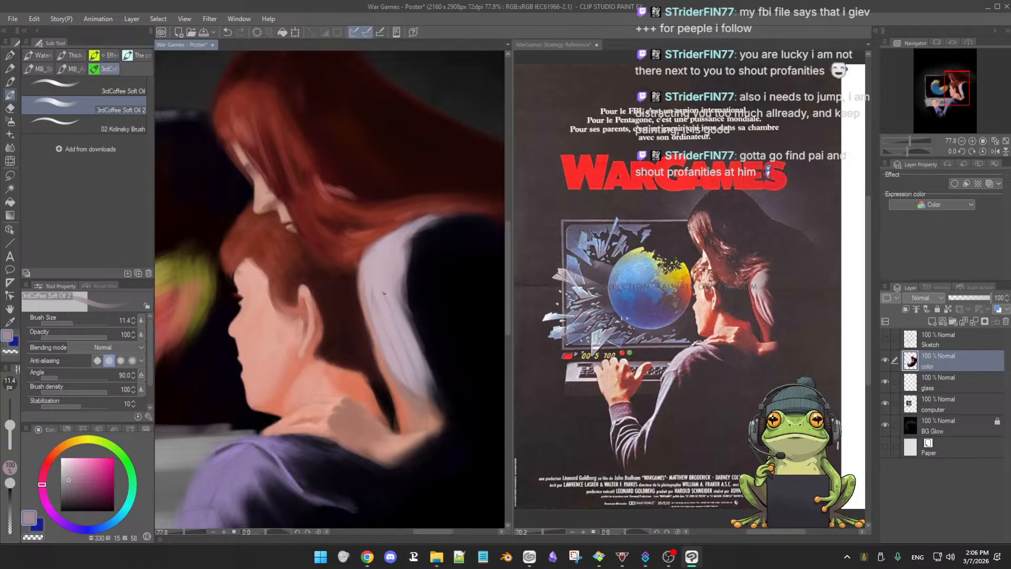
Touch up the upper sleeve just below the woman's hair with sampled pale lavender at brush sizes 14 and 14.9
scroll(390, 311, down, 1)
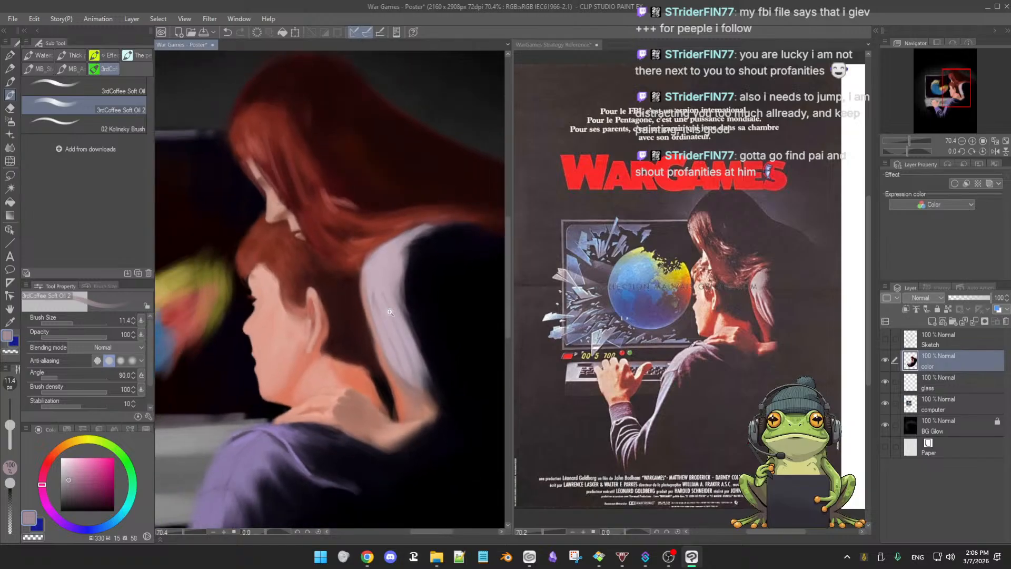
scroll(390, 312, down, 2)
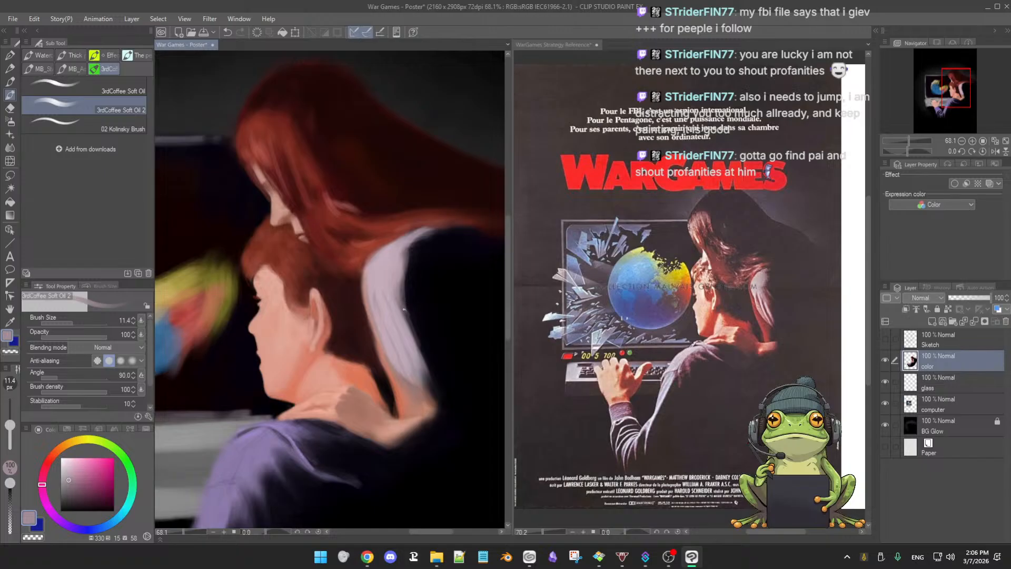
scroll(411, 308, up, 2)
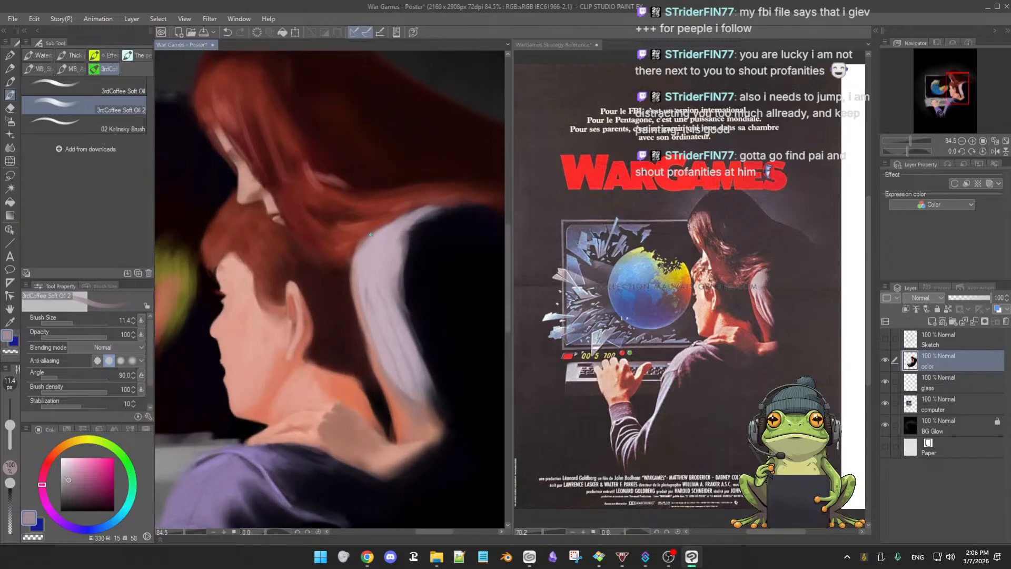
key(bracketright)
key(bracketright)
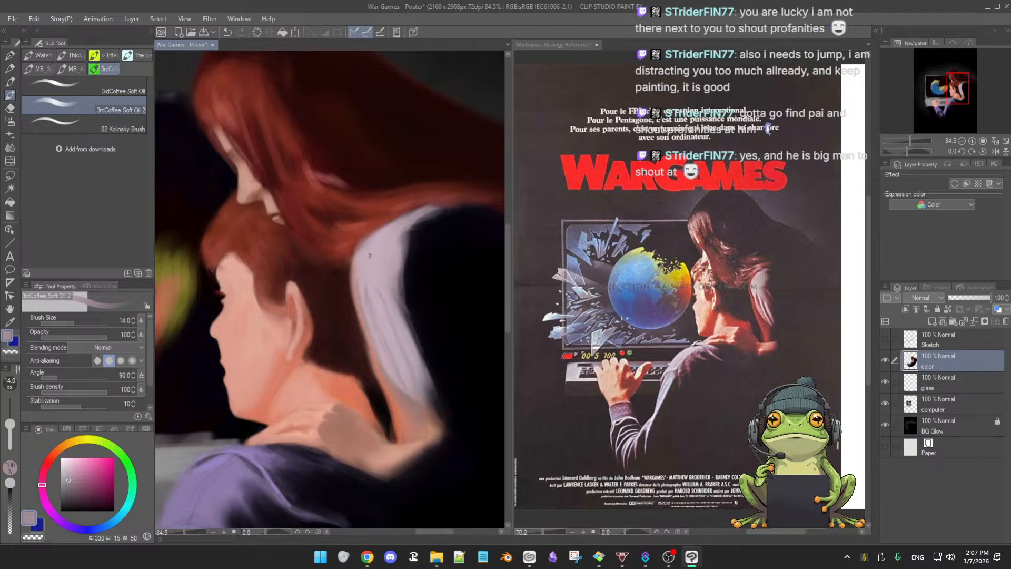
alt+click(358, 275)
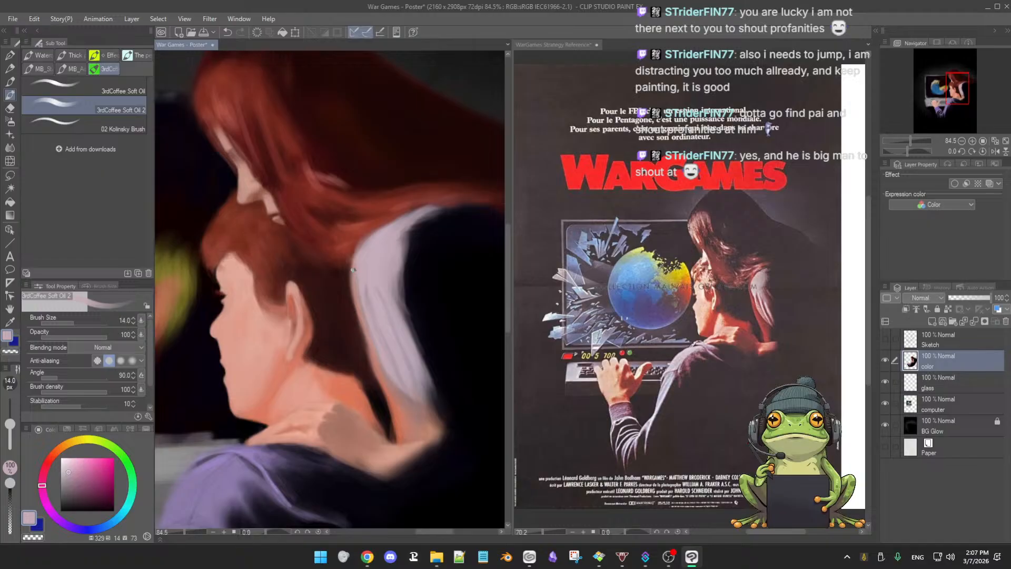
drag(362, 267, 361, 261)
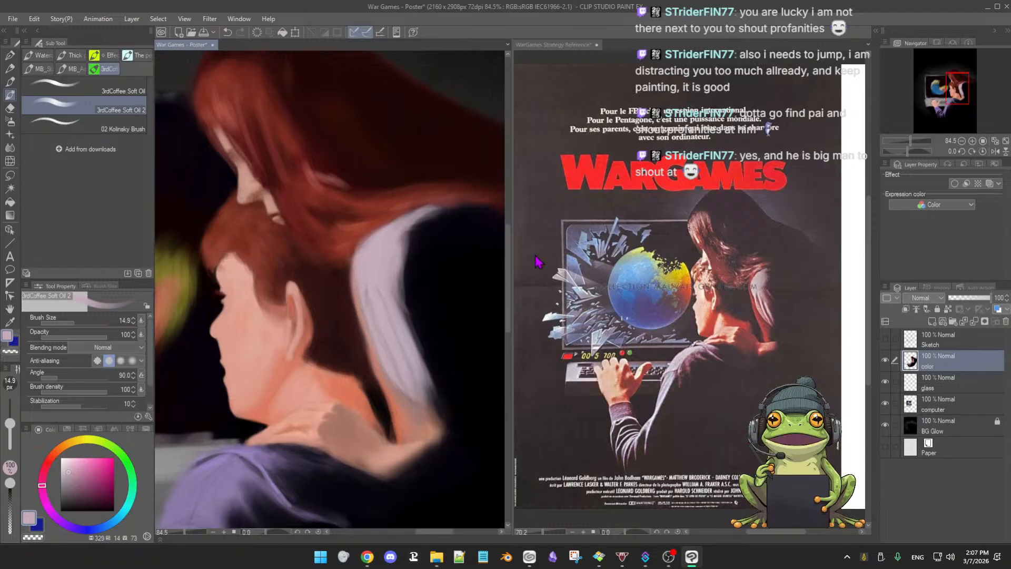
Refine the sleeve's upper inner edge with a sampled dusty pink, and smooth the fabric with sampled lavender at brush sizes 37 and 15.6
alt+click(359, 288)
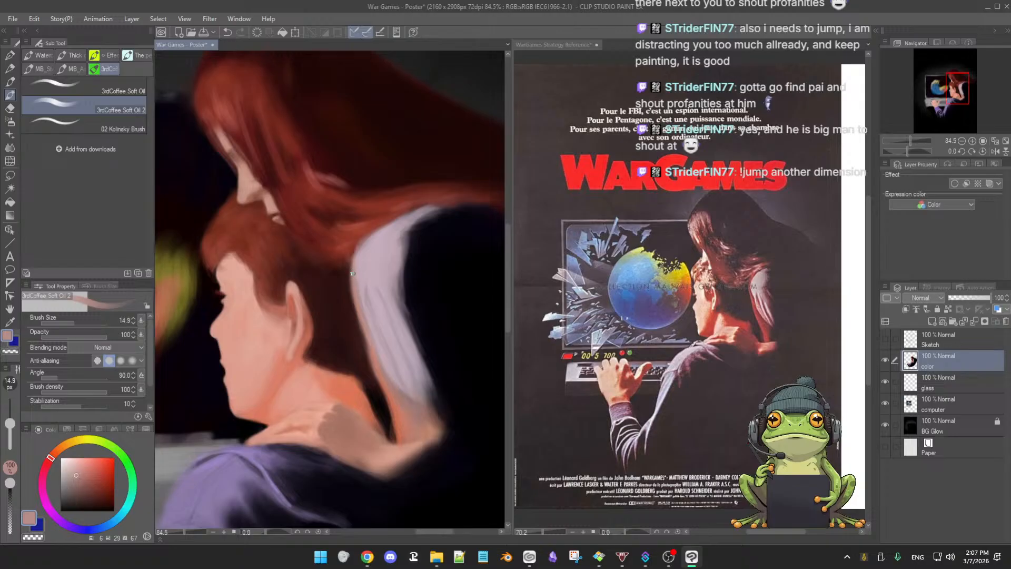
alt+click(369, 263)
ctrl+alt+drag(373, 266, 380, 266)
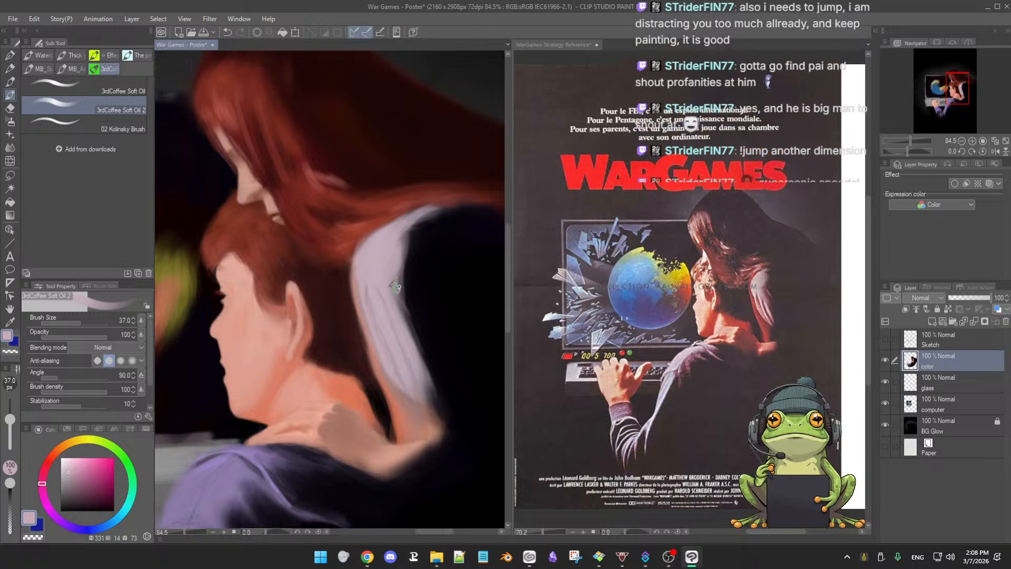
ctrl+alt+drag(358, 271, 362, 287)
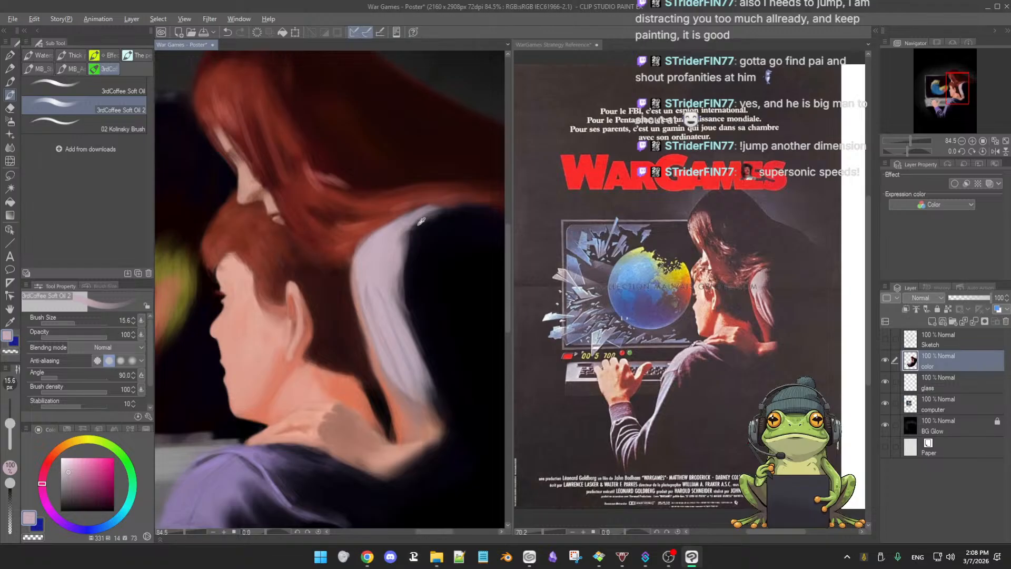
Sharpen the border between the woman's hair and the sleeve with sampled dark navy, reddish brown and pale lavender at brush size 8.4
alt+click(423, 223)
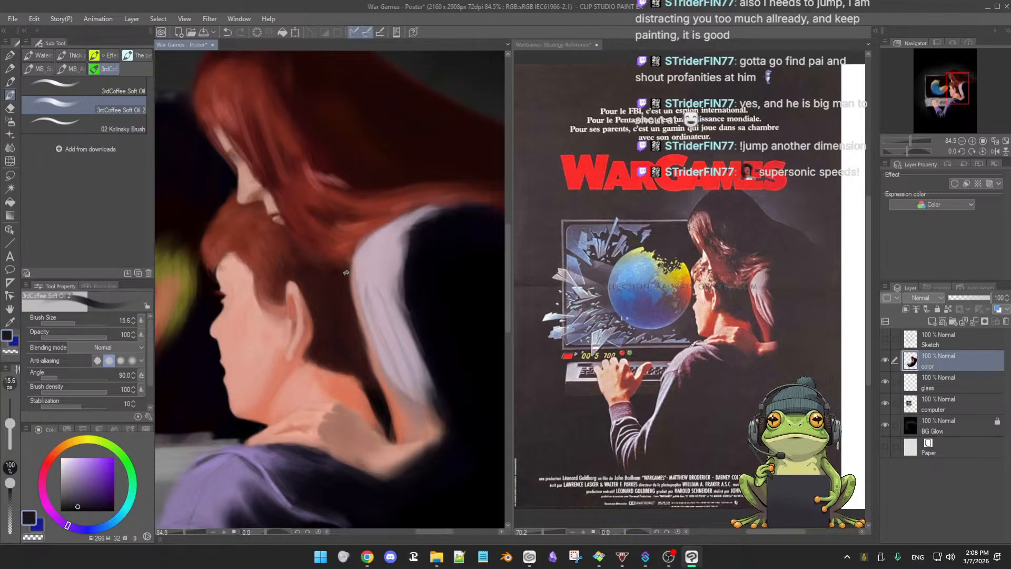
ctrl+alt+drag(346, 273, 348, 267)
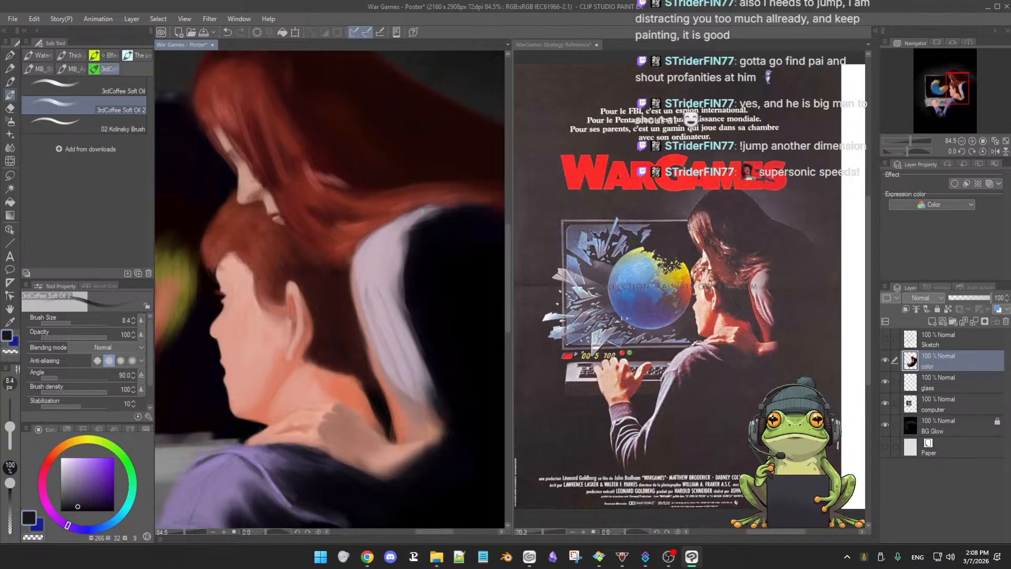
alt+click(352, 246)
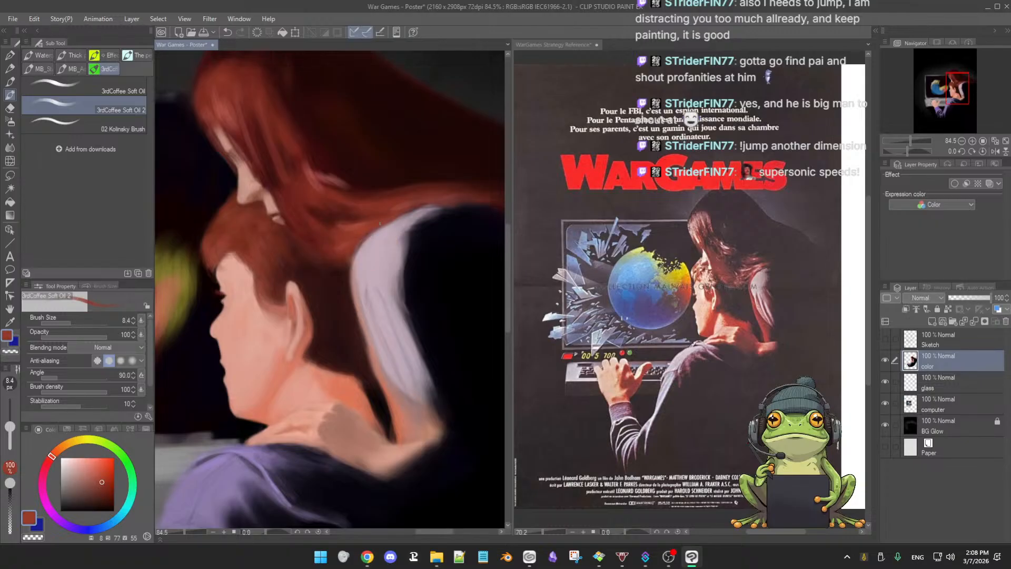
alt+click(382, 236)
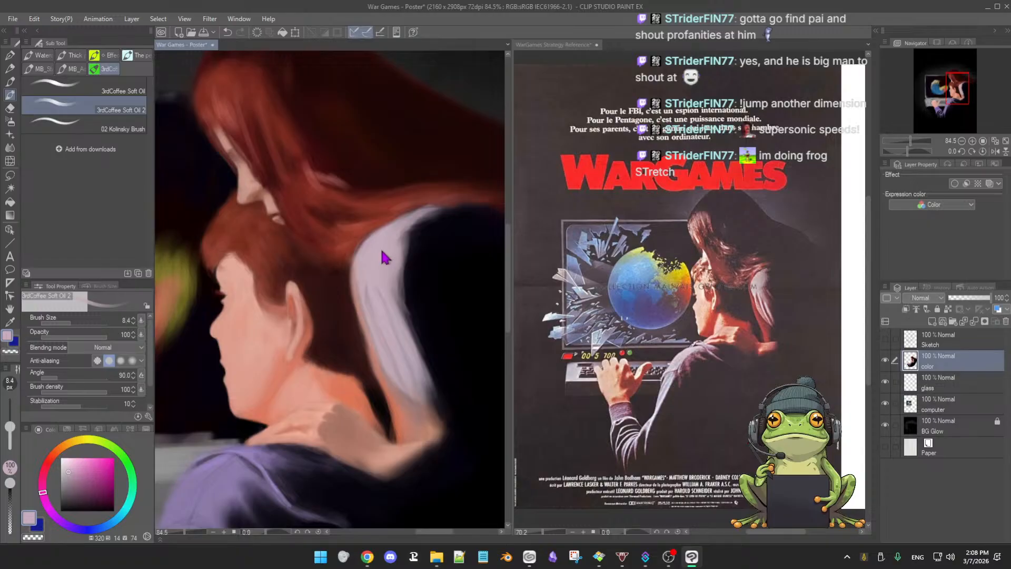
Soften the sleeve's outer edge at the shoulder with sampled lavender, grey-purple and near-black navy at brush size 42.5
drag(381, 251, 391, 257)
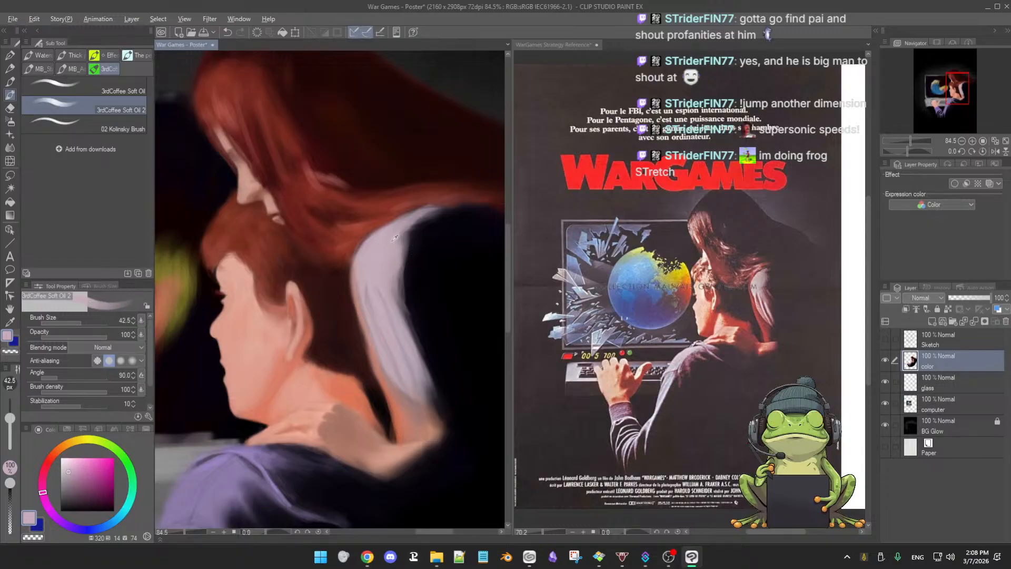
alt+click(394, 238)
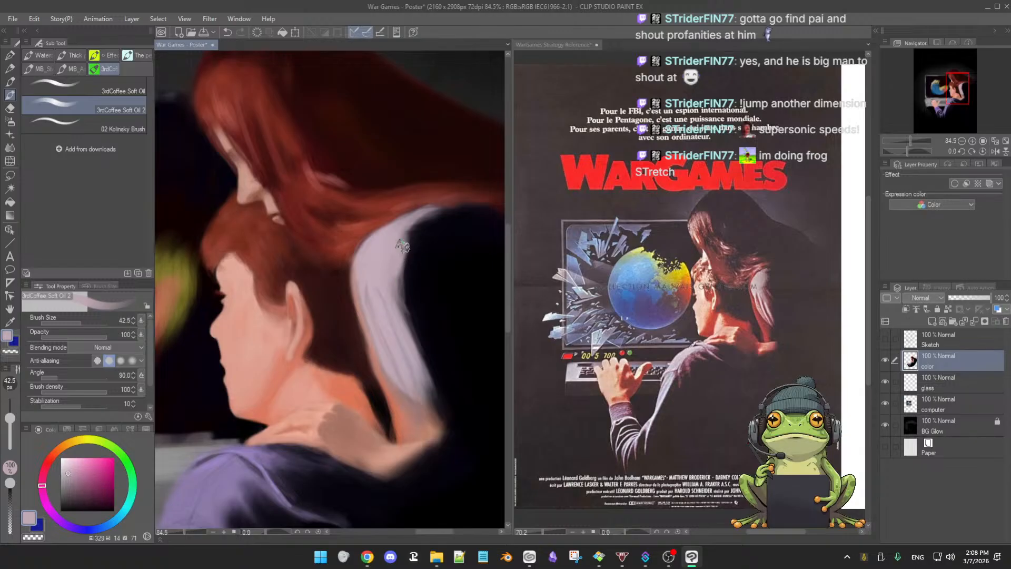
alt+click(423, 222)
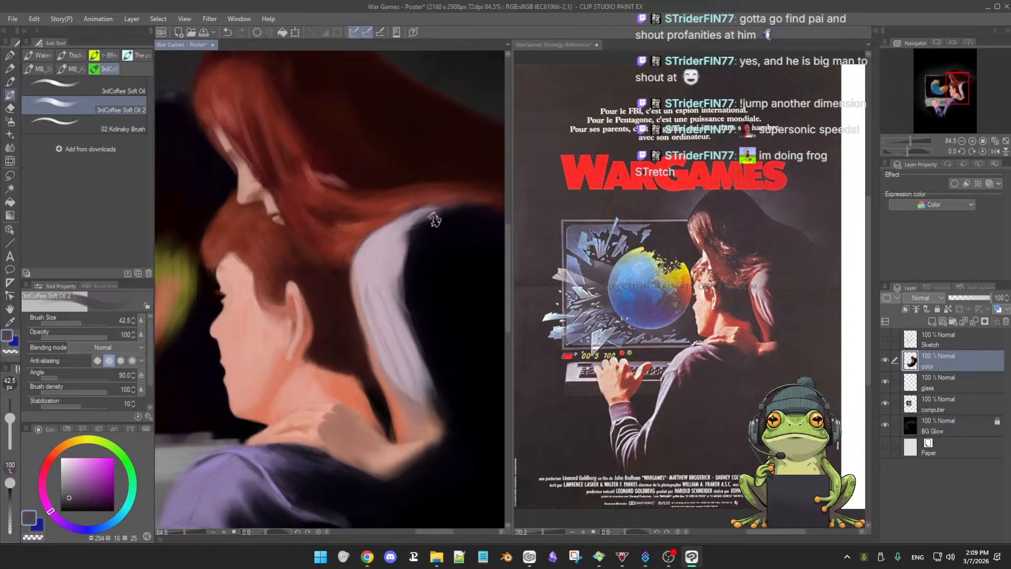
alt+click(437, 220)
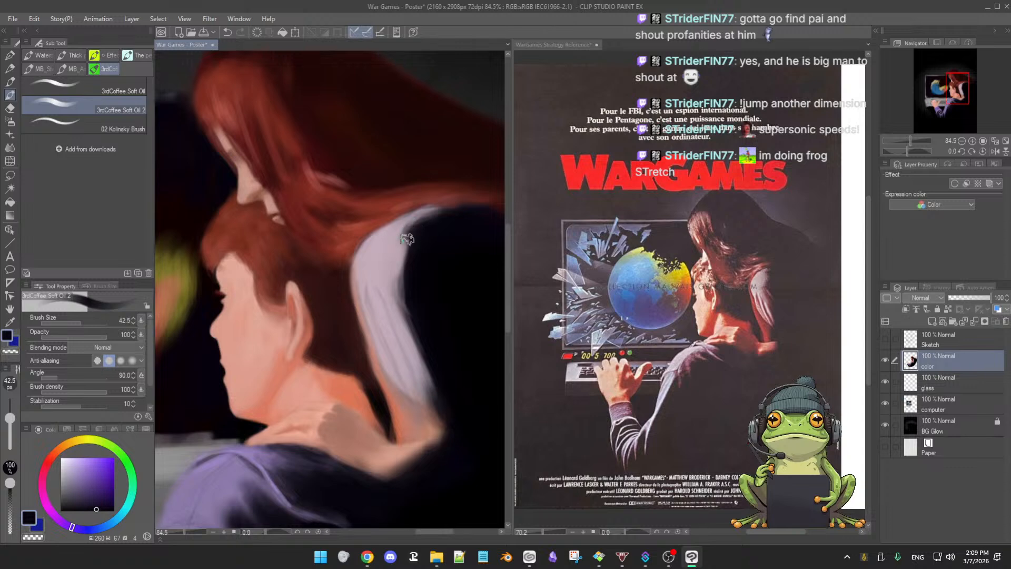
alt+click(409, 251)
alt+click(405, 245)
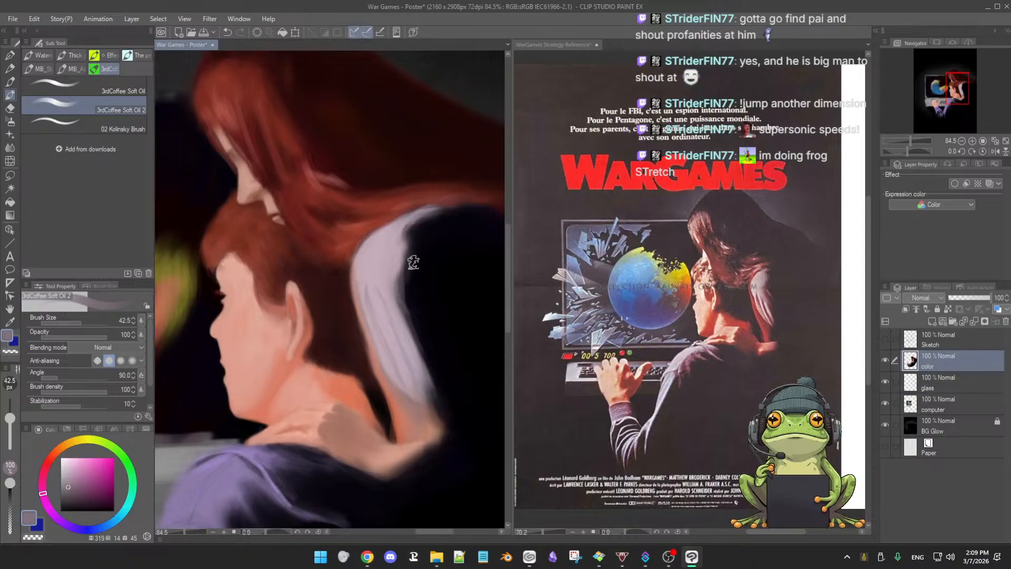
alt+click(428, 264)
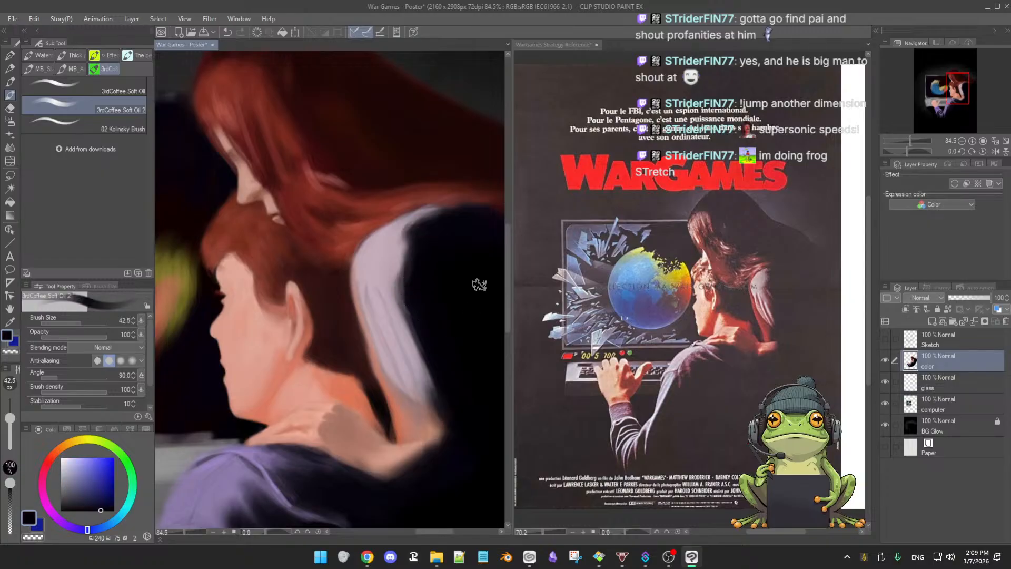
Save the poster and paint highlights along the sleeve's folds with a lightened pale pinkish lavender at brush sizes 16.9 and 20
alt+click(359, 271)
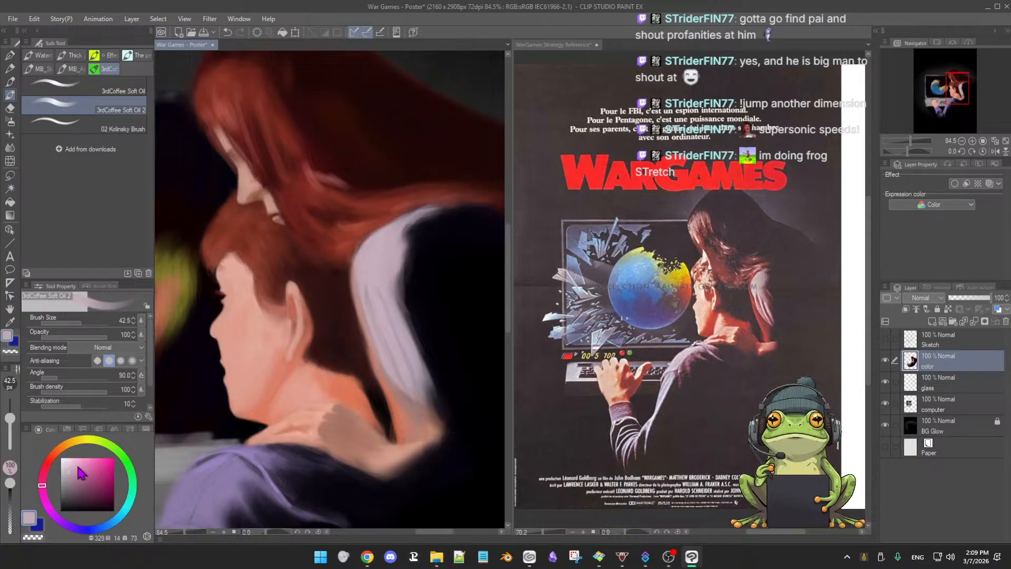
key(ctrl+s)
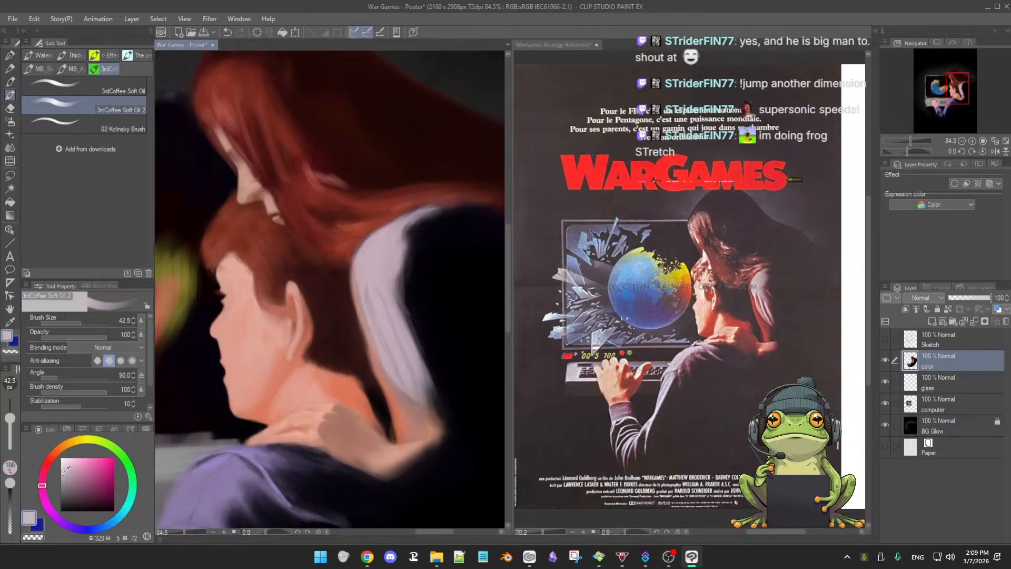
click(63, 472)
drag(65, 468, 67, 463)
ctrl+alt+drag(456, 289, 453, 289)
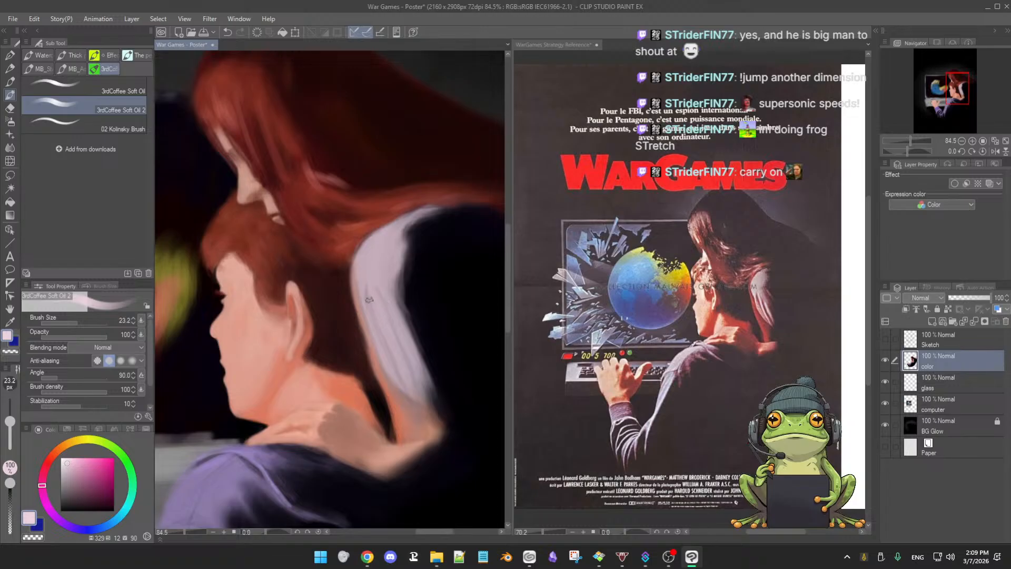
ctrl+alt+drag(375, 286, 361, 280)
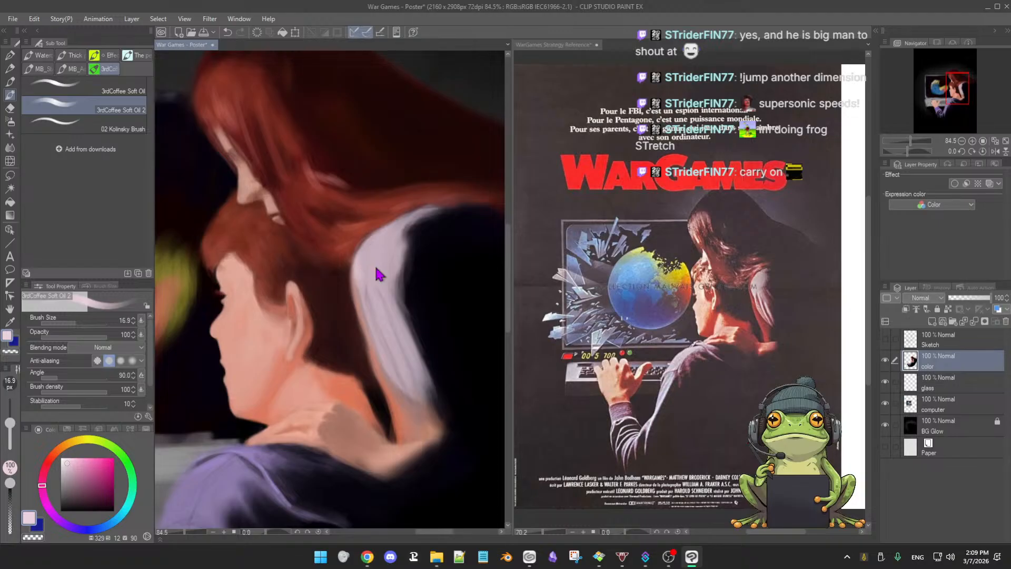
key(])
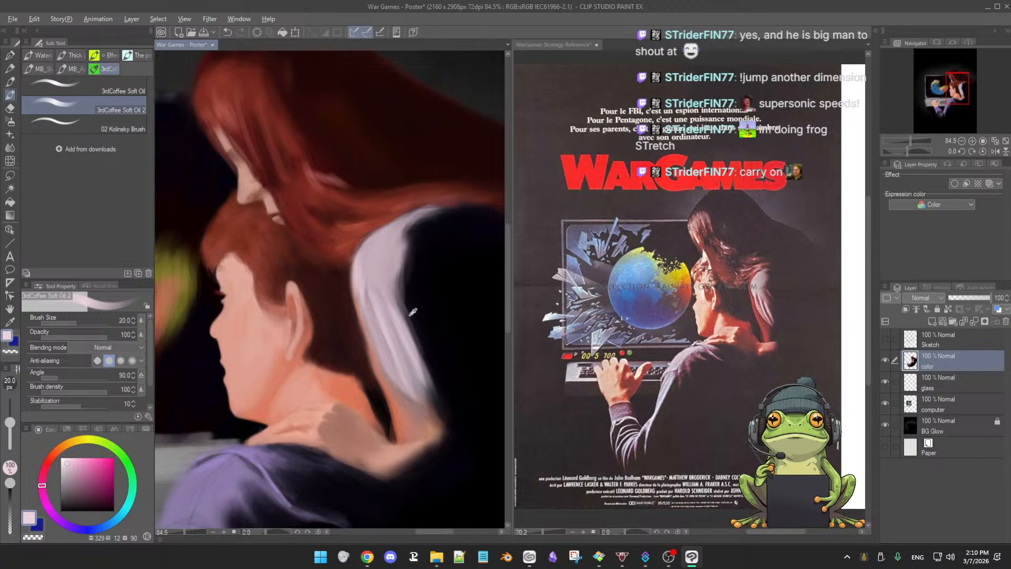
Paint dark fold lines down the woman's sleeve with a sampled dark grey-purple at brush sizes 11.6, 9.4 and 22.5
alt+click(412, 310)
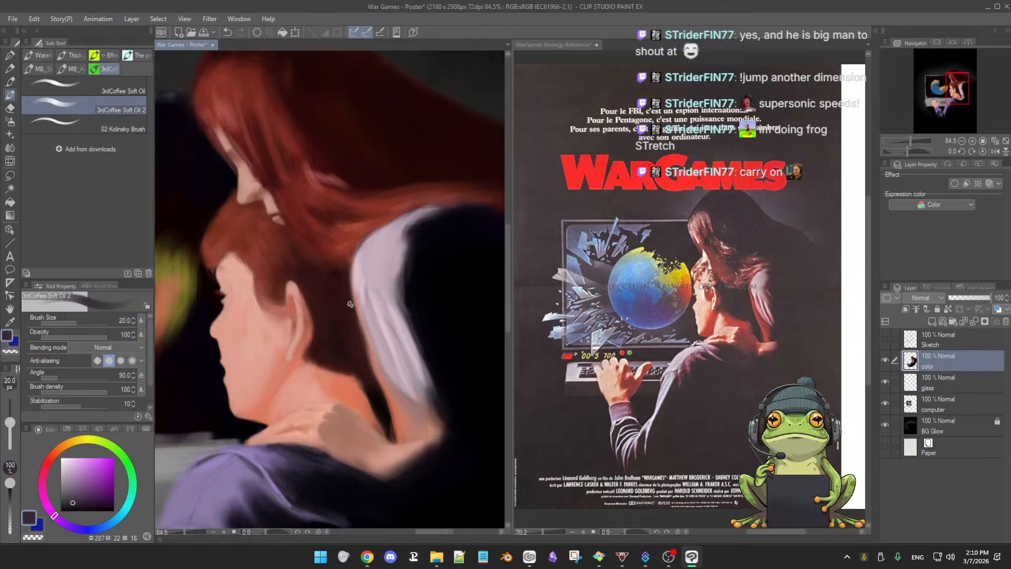
key([)
key([)
key([)
key(])
key(])
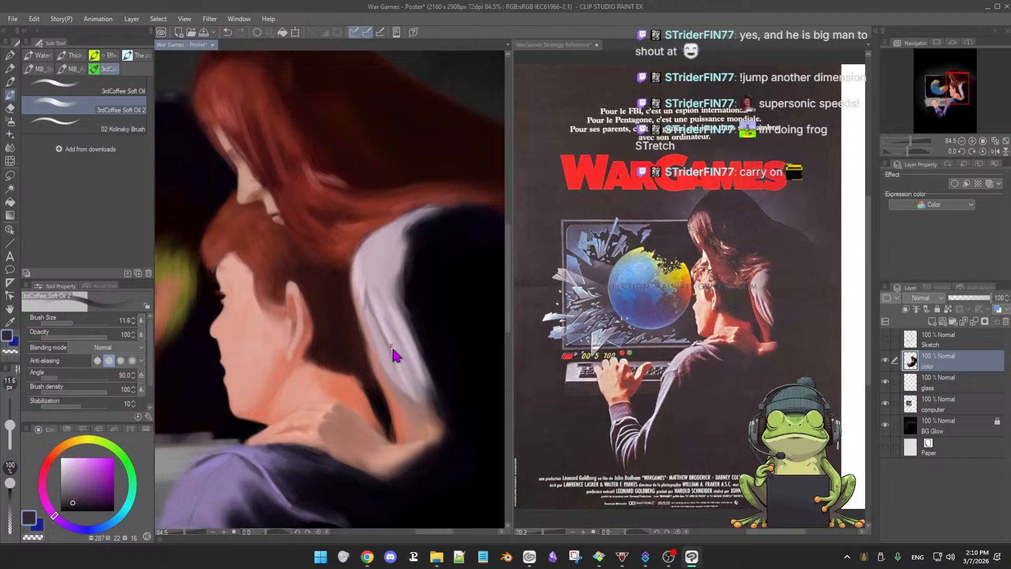
ctrl+alt+drag(393, 347, 390, 348)
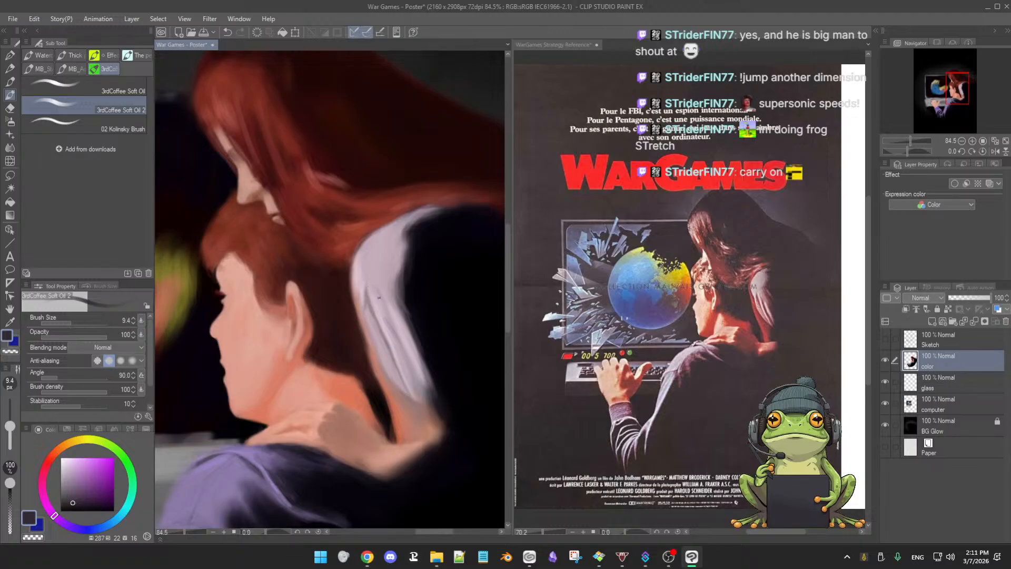
mouse_move(387, 304)
ctrl+alt+mouse_down()
mouse_move(395, 319)
mouse_move(382, 308)
ctrl+alt+mouse_up()
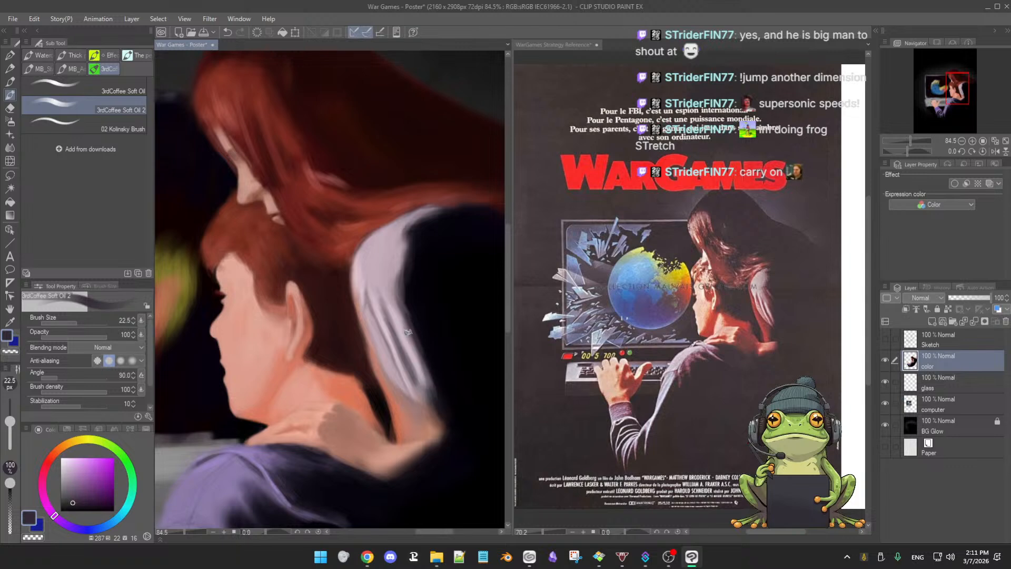
Soften the upper ends of the sleeve's fold lines with sampled pale lavender and grey-lavender at brush sizes 18.3 and 24.8
scroll(445, 331, up, 3)
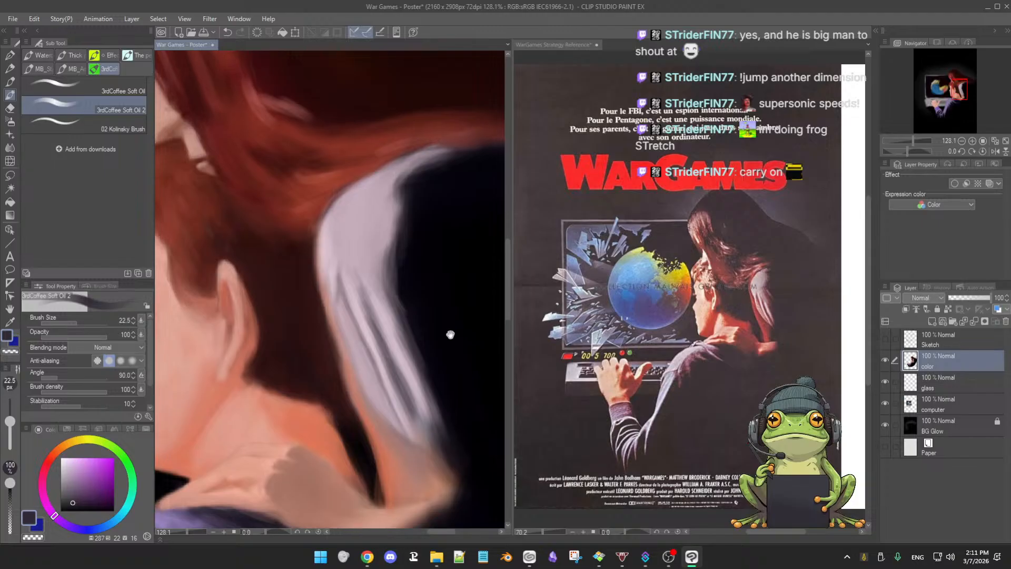
scroll(457, 305, up, 2)
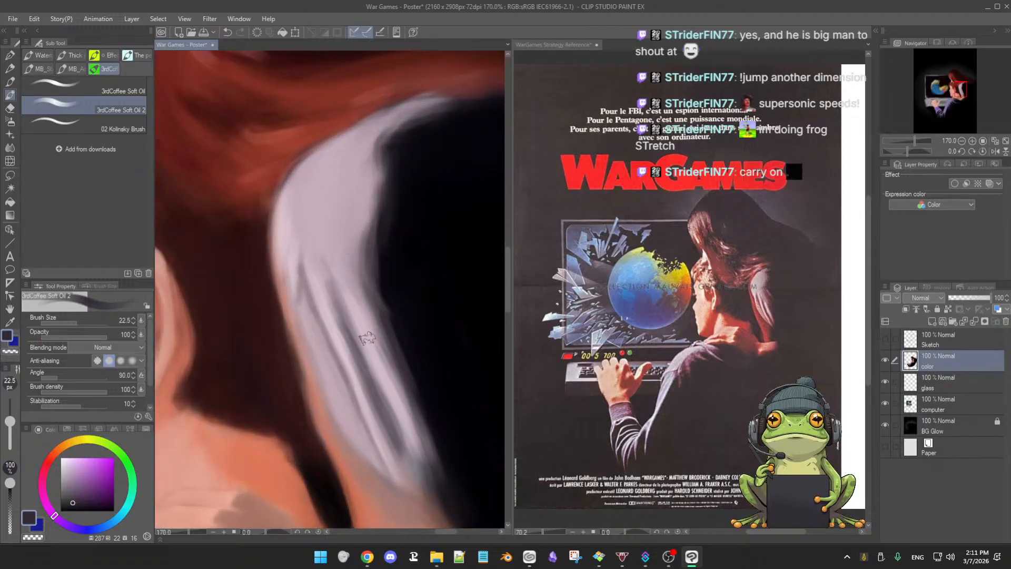
alt+click(384, 374)
key(bracketleft)
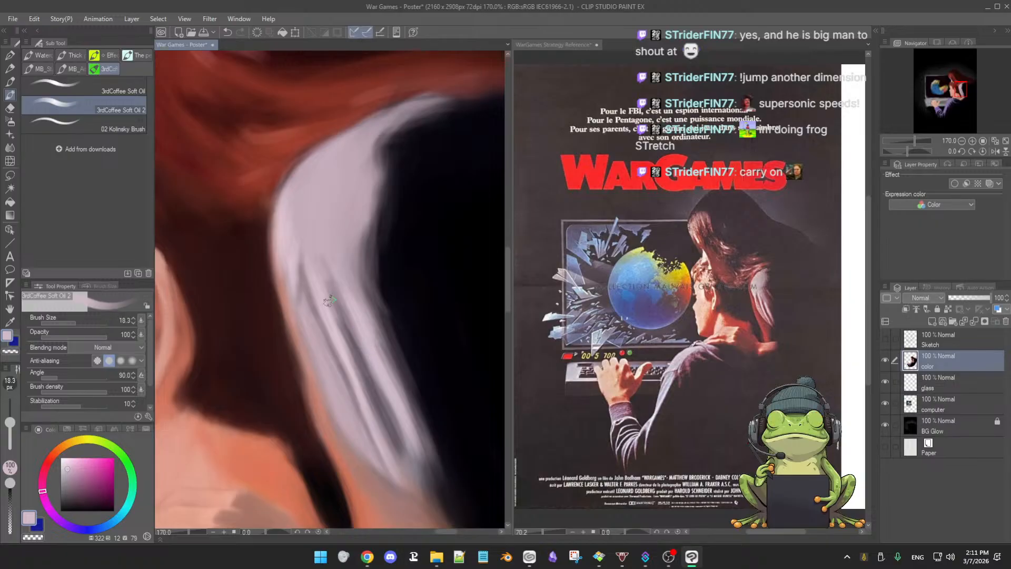
drag(330, 303, 320, 276)
alt+click(361, 341)
key(bracketright)
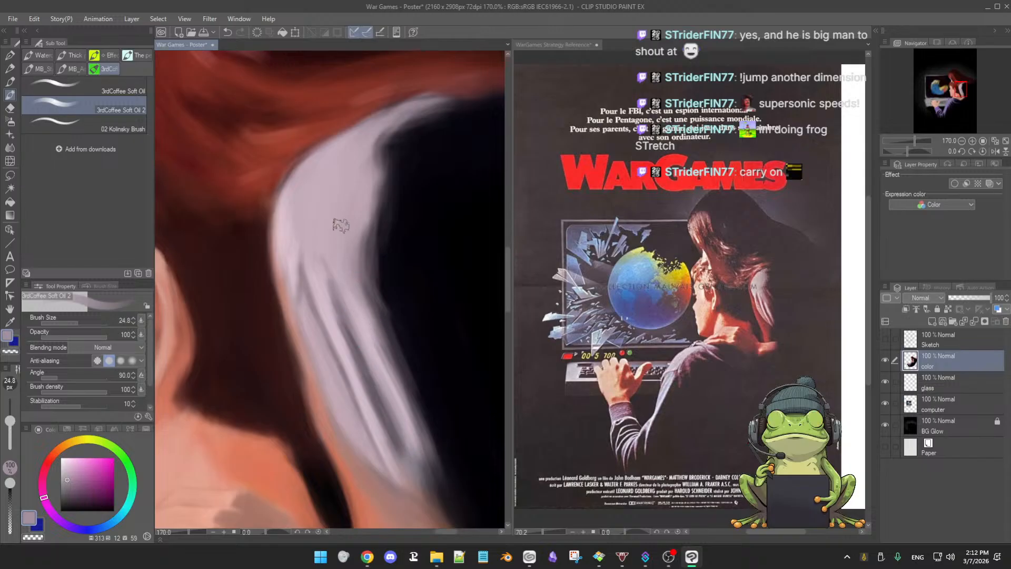
Blend the folds into the surrounding sleeve fabric with sampled muted lavender tones at brush sizes 24.8 and 12.5
alt+click(328, 270)
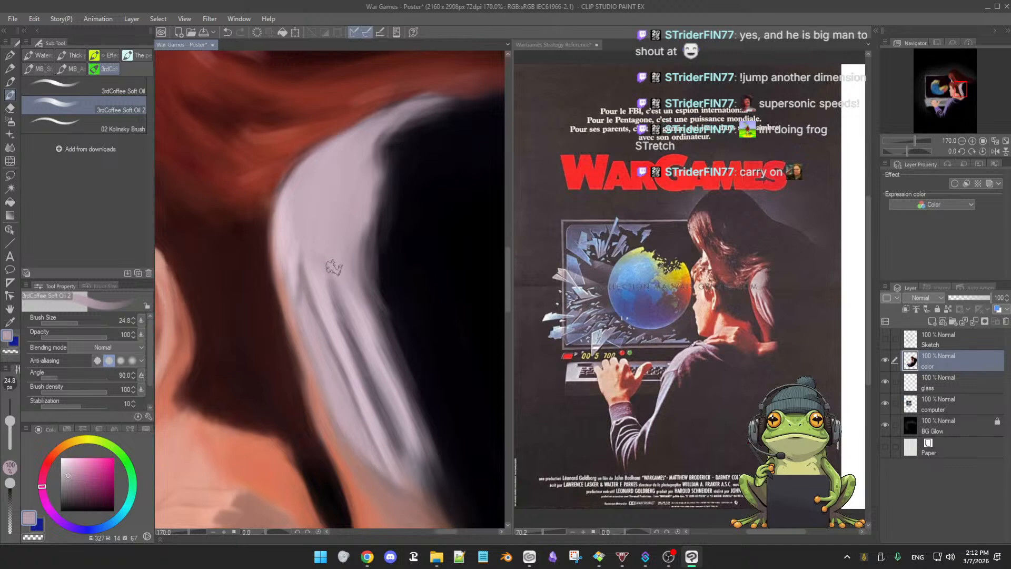
alt+click(326, 355)
alt+click(331, 341)
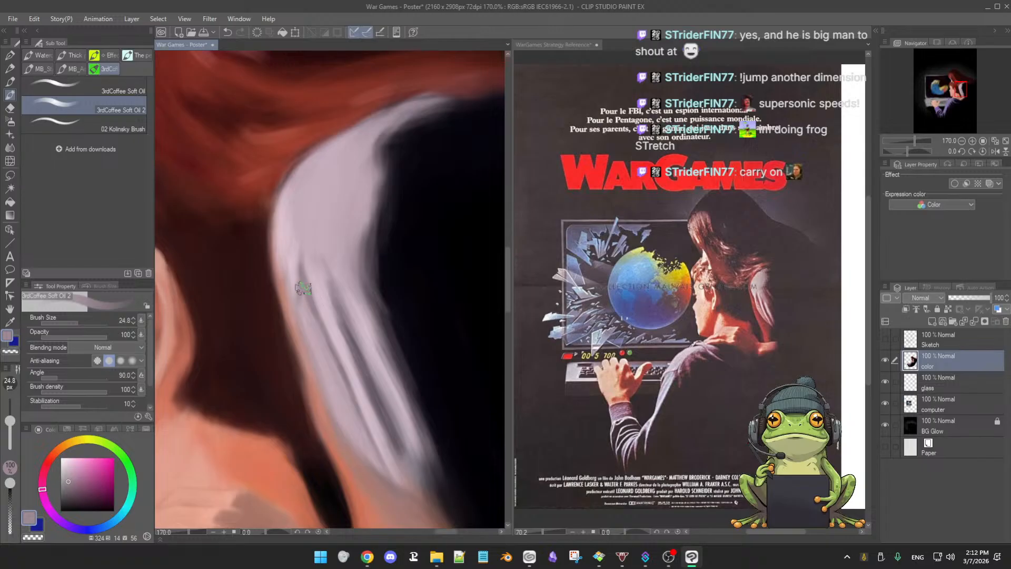
key([)
key([)
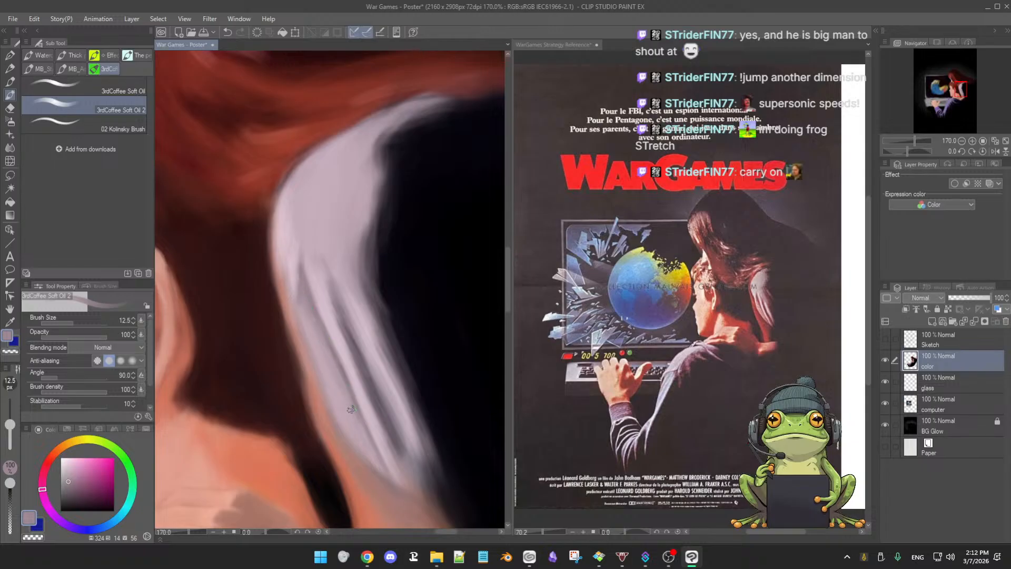
Smooth the sleeve's inner folds down toward the cuff with sampled lavender shades at brush sizes 17.4 and 20
alt+click(329, 334)
key(])
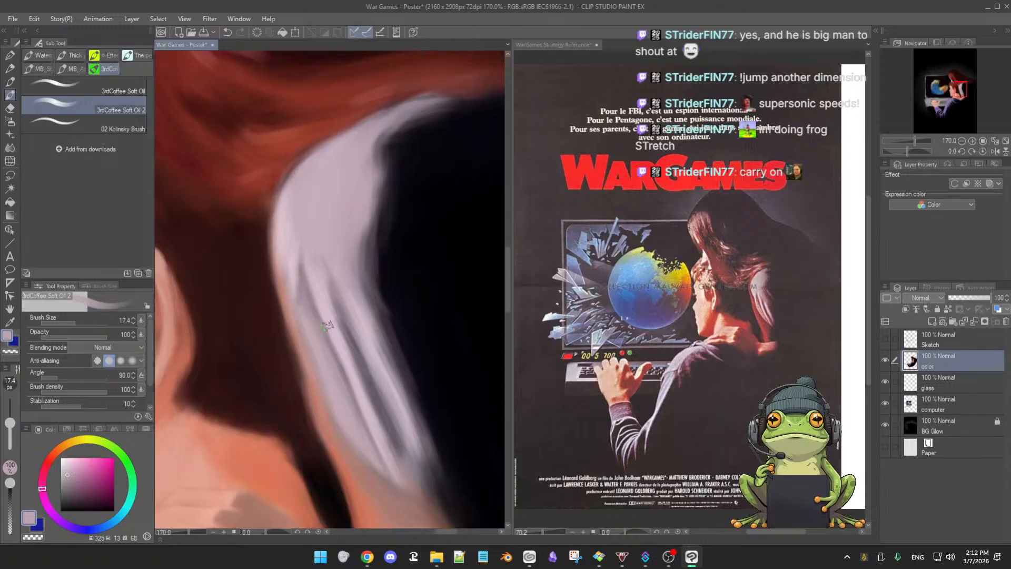
key(])
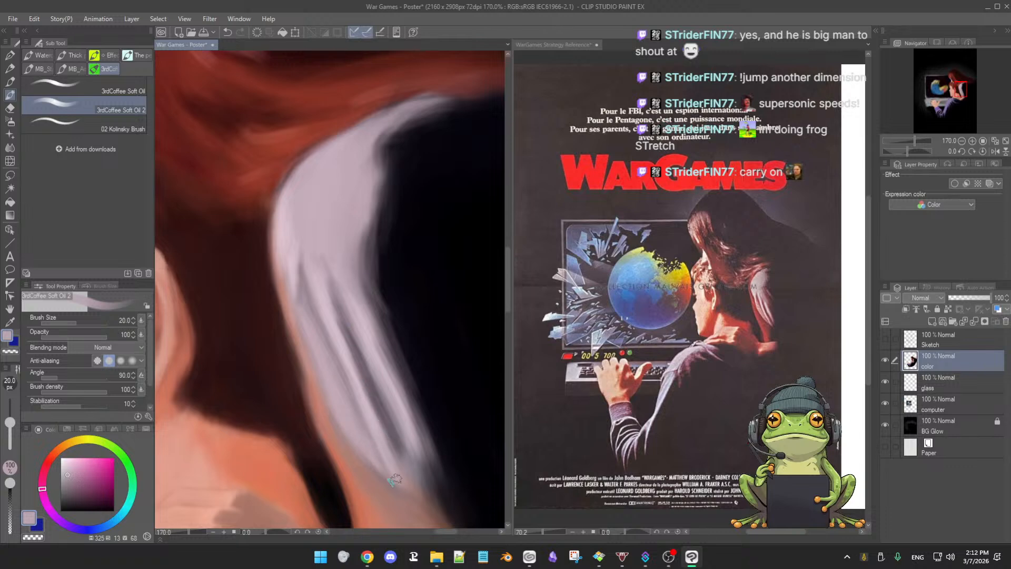
alt+click(348, 416)
alt+click(301, 289)
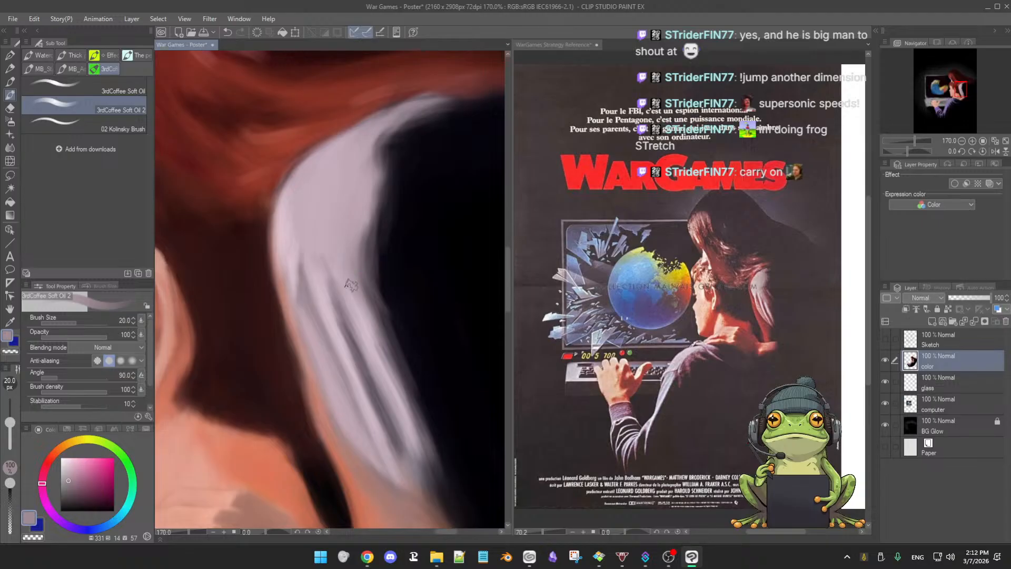
Refine the central dark fold and its neighbouring light stripe with sampled lavender tones at brush sizes 8.5 and 13.8
ctrl+alt+drag(348, 295, 335, 293)
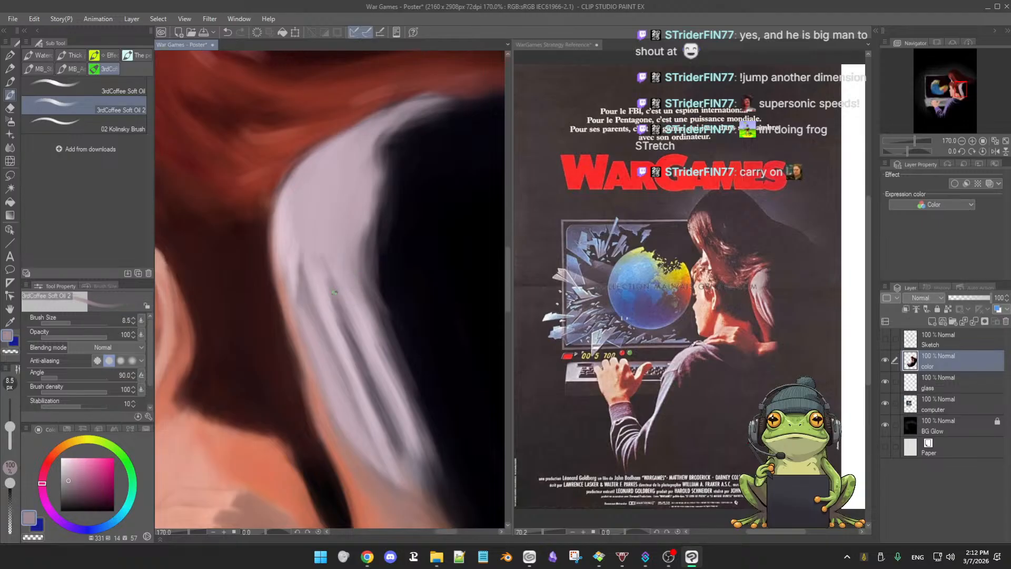
alt+click(334, 293)
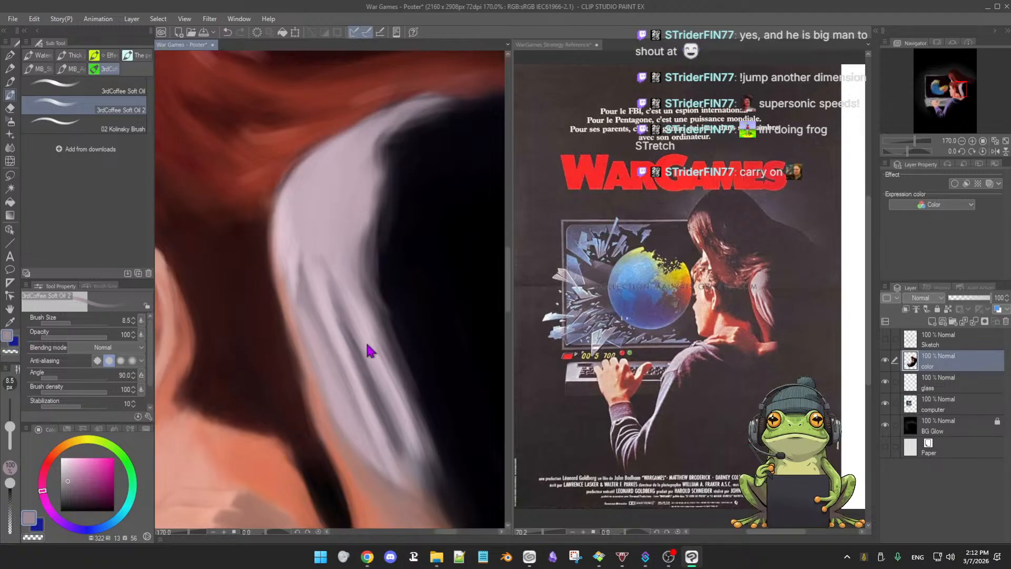
ctrl+alt+drag(365, 340, 355, 322)
alt+click(344, 293)
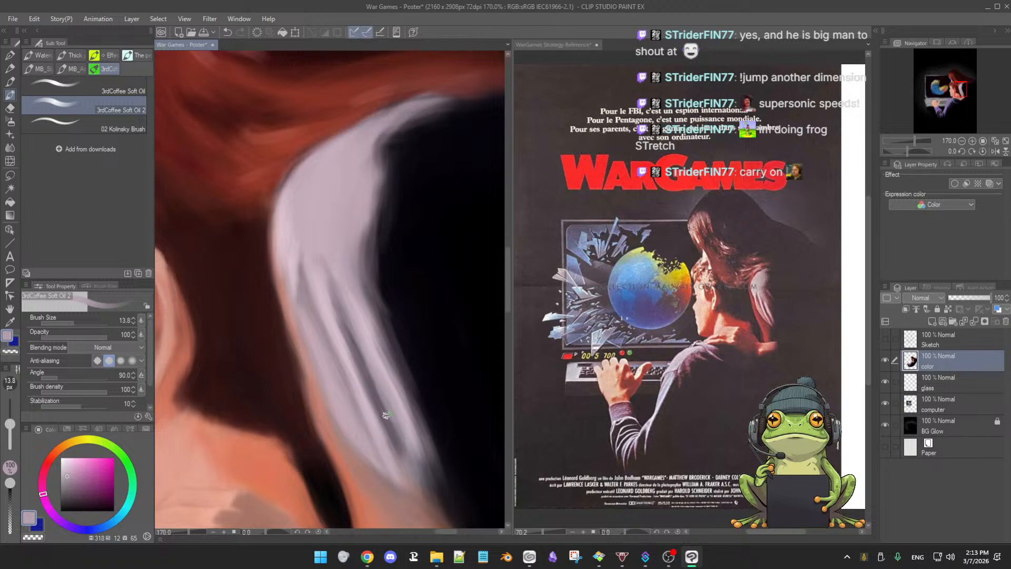
drag(414, 411, 383, 422)
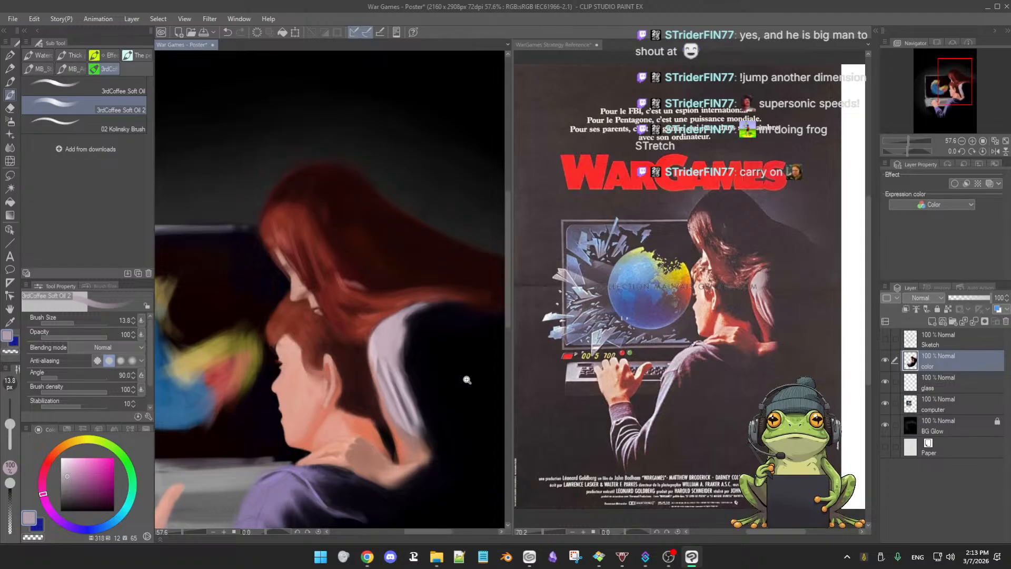
Rework the shading between the sleeve's lower folds with sampled grey-purple and pale lavender at brush size 13.8
mouse_move(468, 379)
mouse_down()
mouse_move(481, 377)
mouse_move(470, 365)
mouse_up()
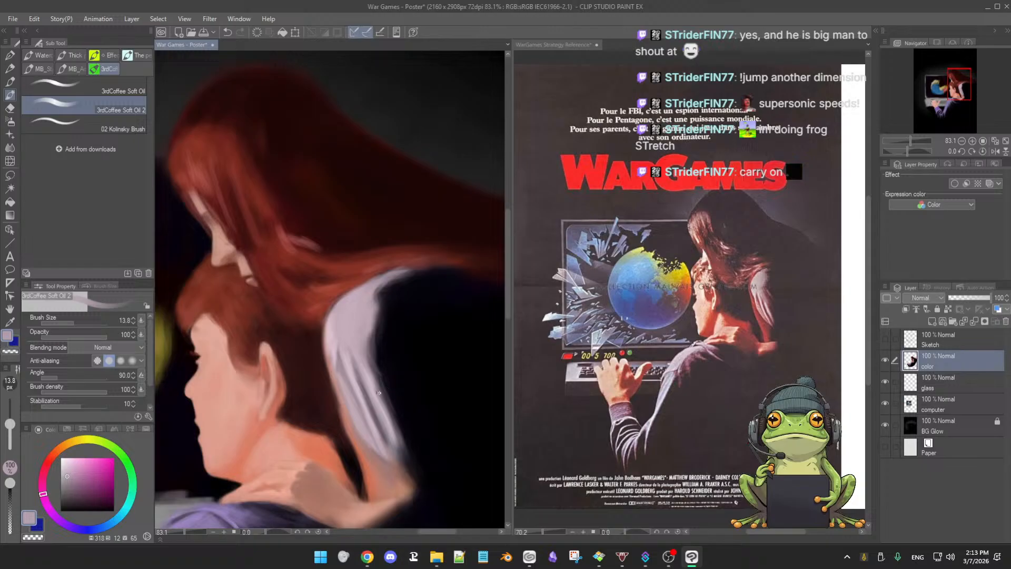
drag(360, 383, 401, 377)
drag(401, 377, 440, 304)
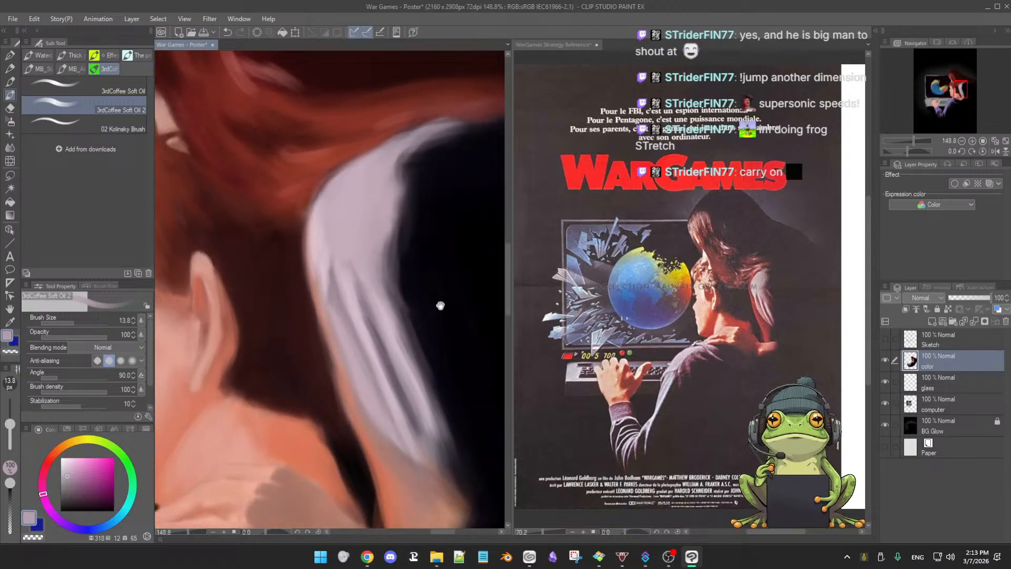
alt+click(367, 317)
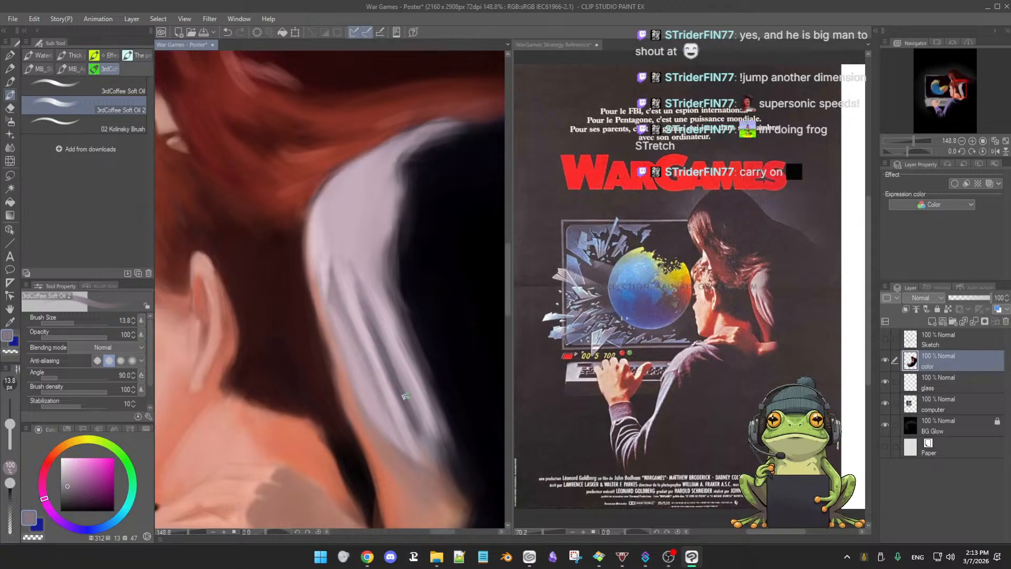
alt+click(383, 341)
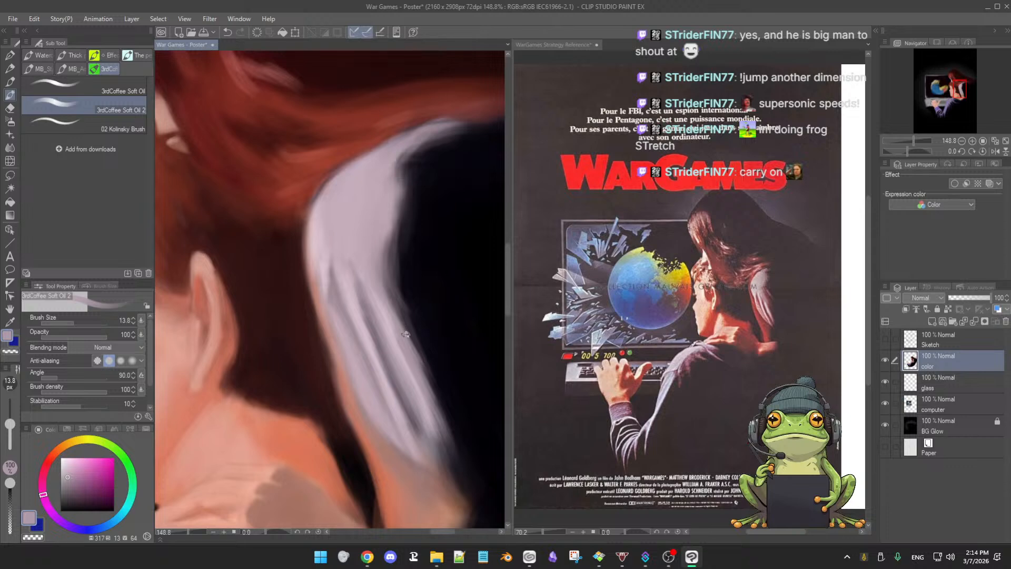
Blend the sleeve's outer edge beside the dark vest with sampled lavender, grey-purple and near-black violet at brush size 24.7
ctrl+alt+drag(402, 297, 413, 300)
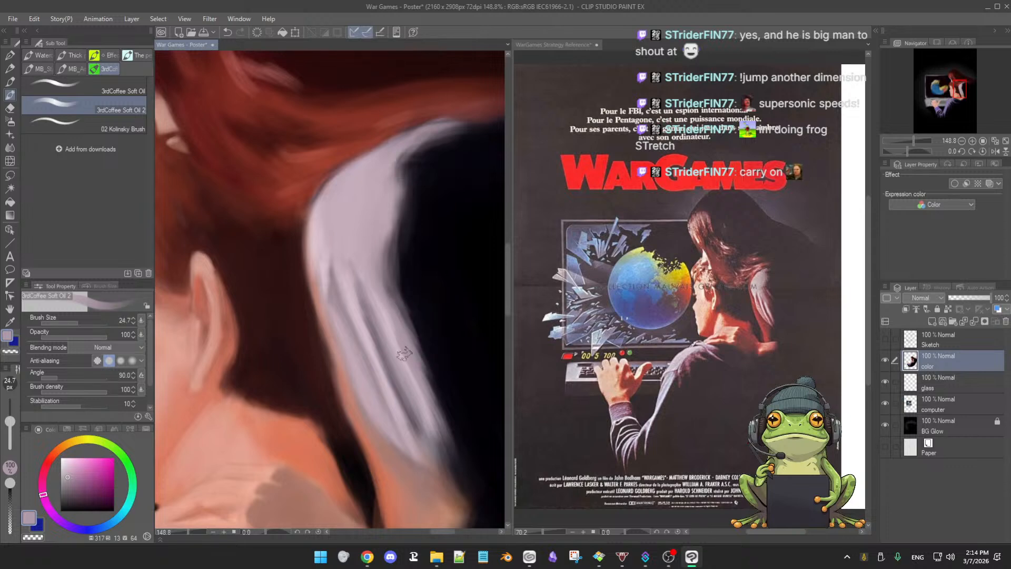
alt+click(361, 328)
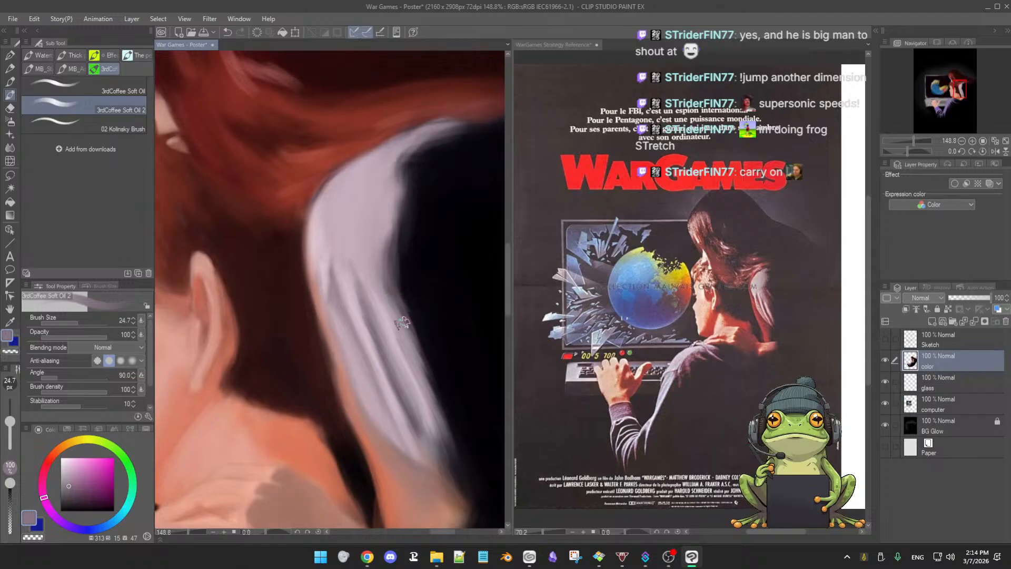
alt+click(425, 309)
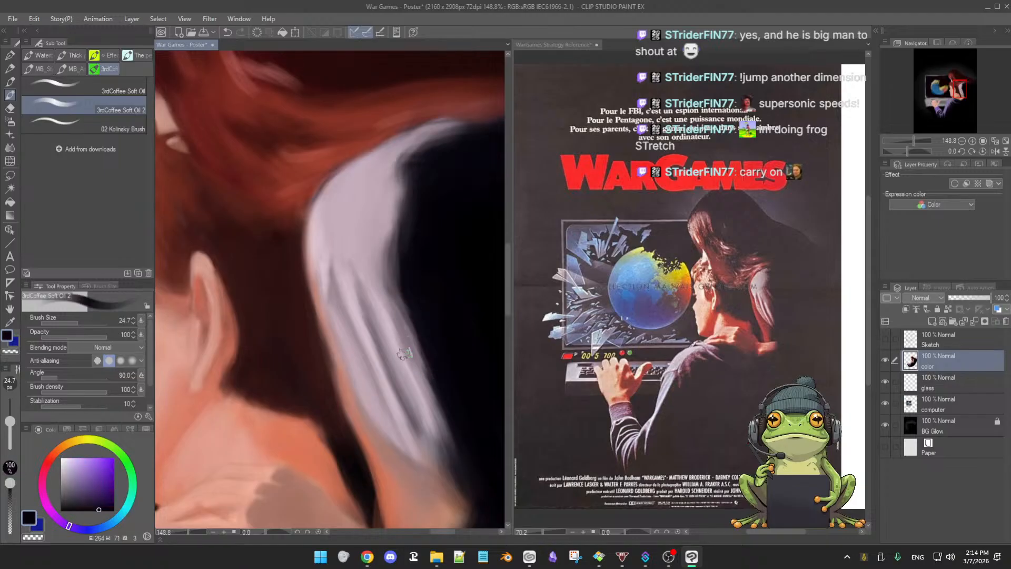
alt+click(396, 308)
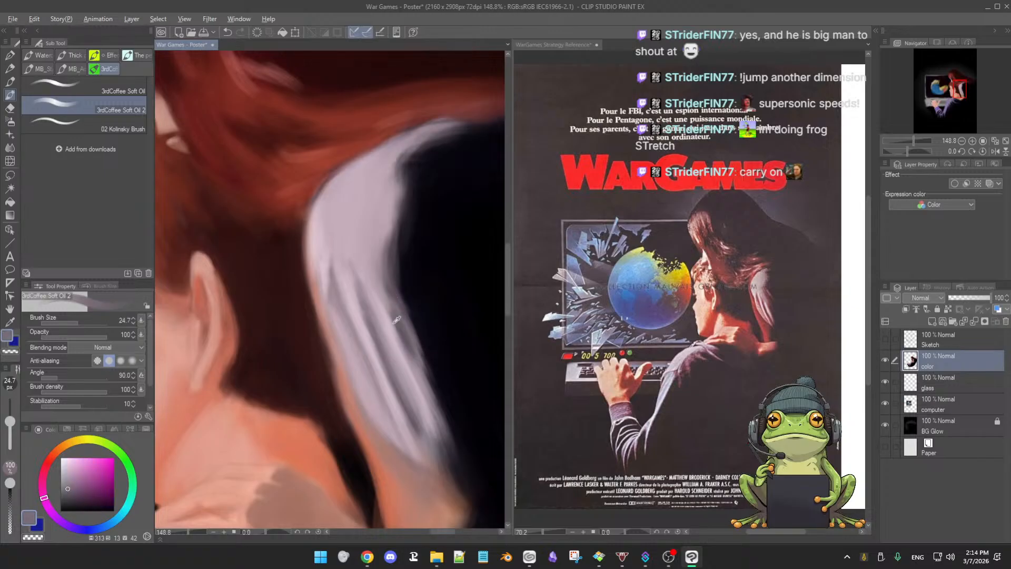
alt+click(397, 319)
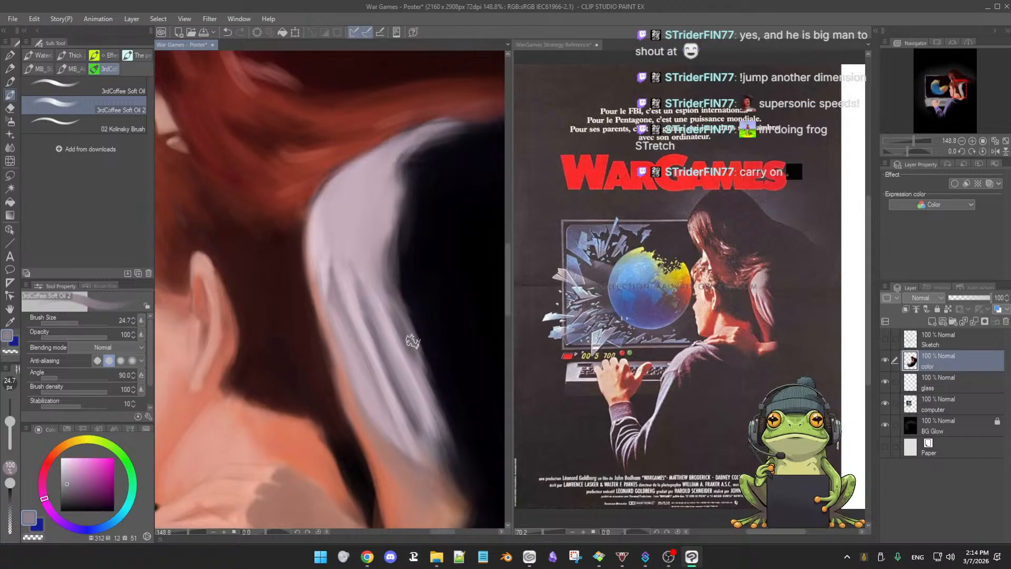
alt+click(406, 326)
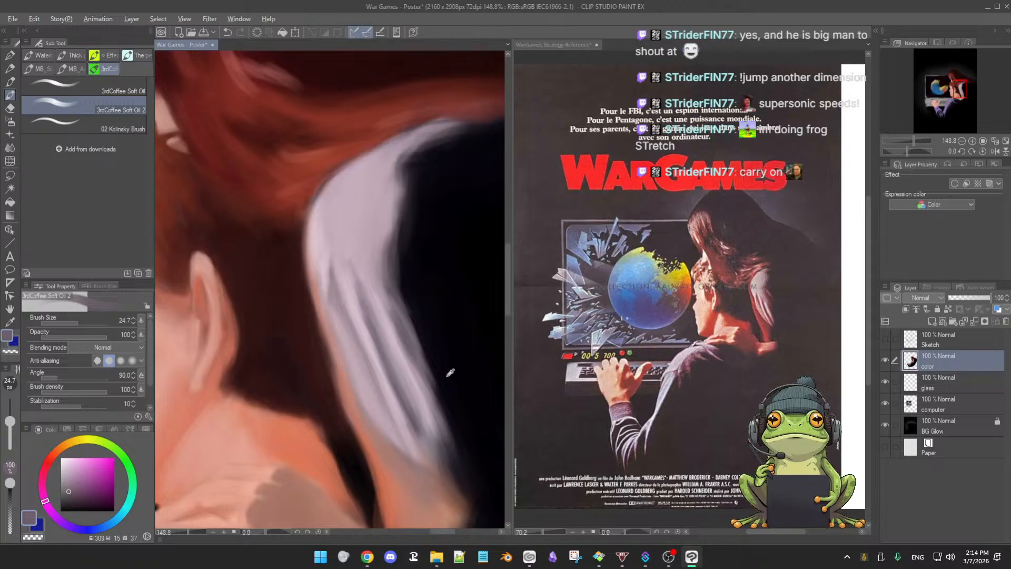
Reshape the lower outer edge of the sleeve with sampled near-black navy and grey-purple at brush size 24.7
alt+click(450, 372)
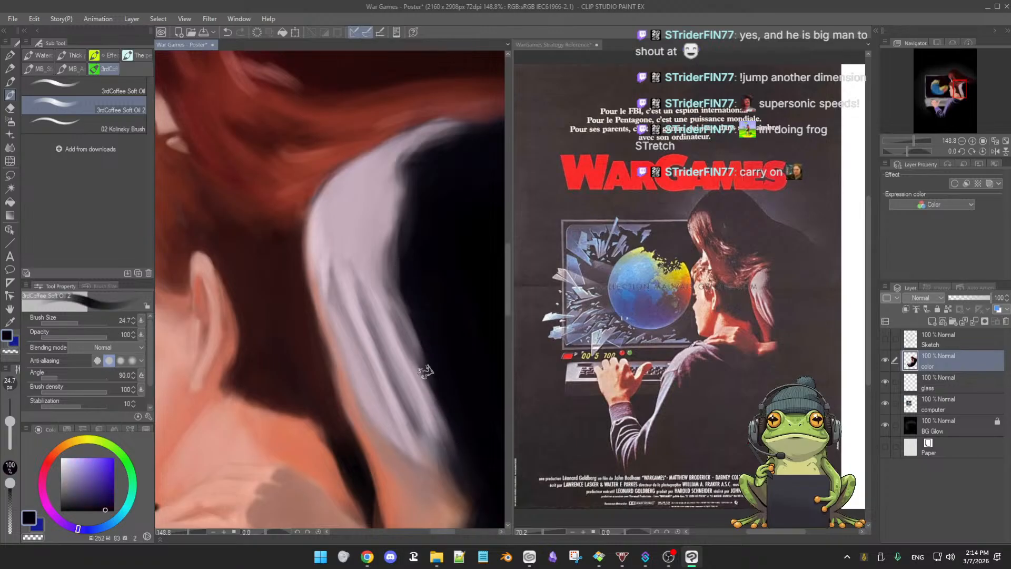
drag(423, 368, 456, 440)
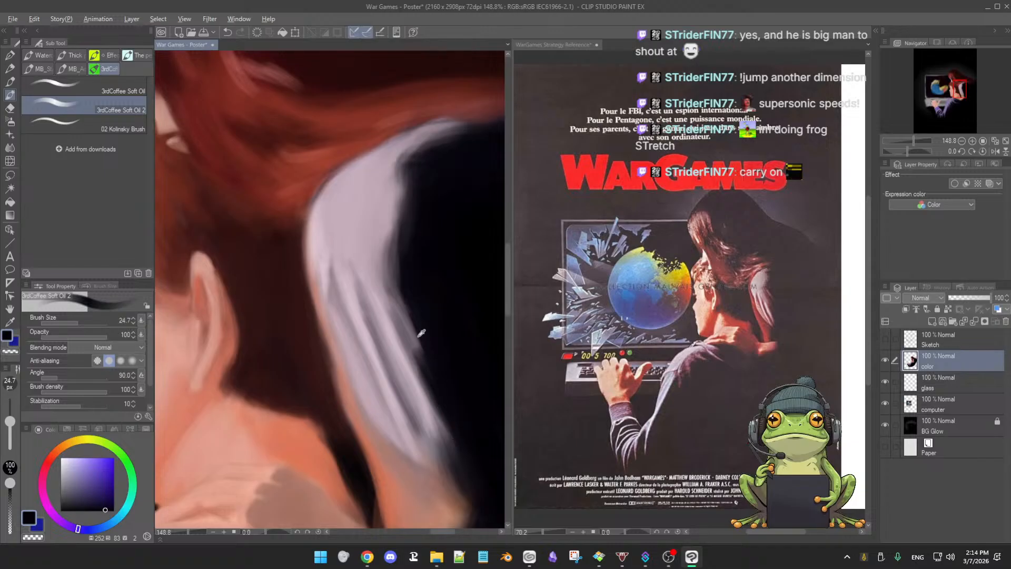
alt+click(408, 336)
alt+click(440, 369)
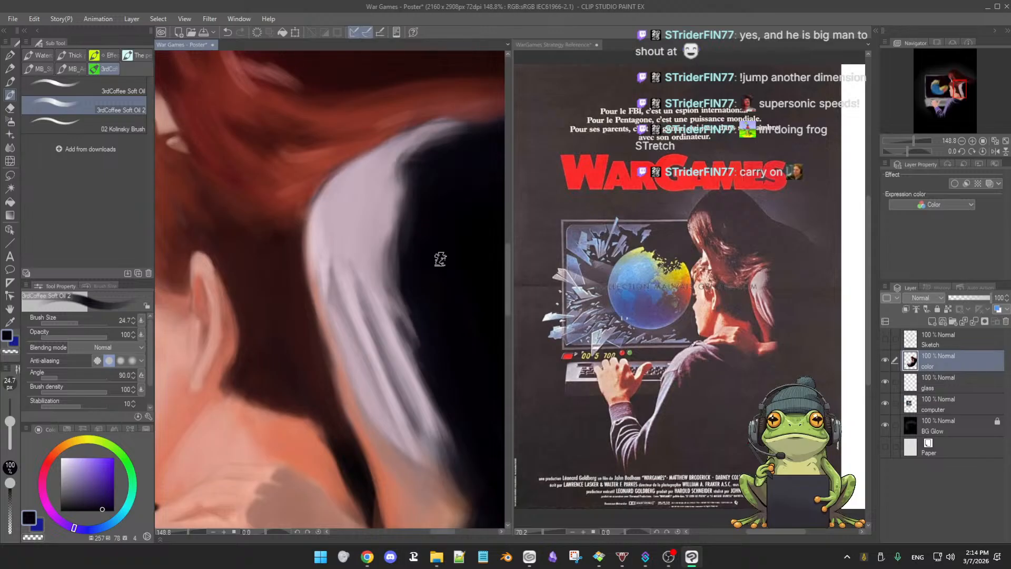
Refine the forearm's narrow edge beside the sleeve with darkened orange-brown at brush size 27.7 and sampled near-black at 26.1
scroll(441, 259, down, 4)
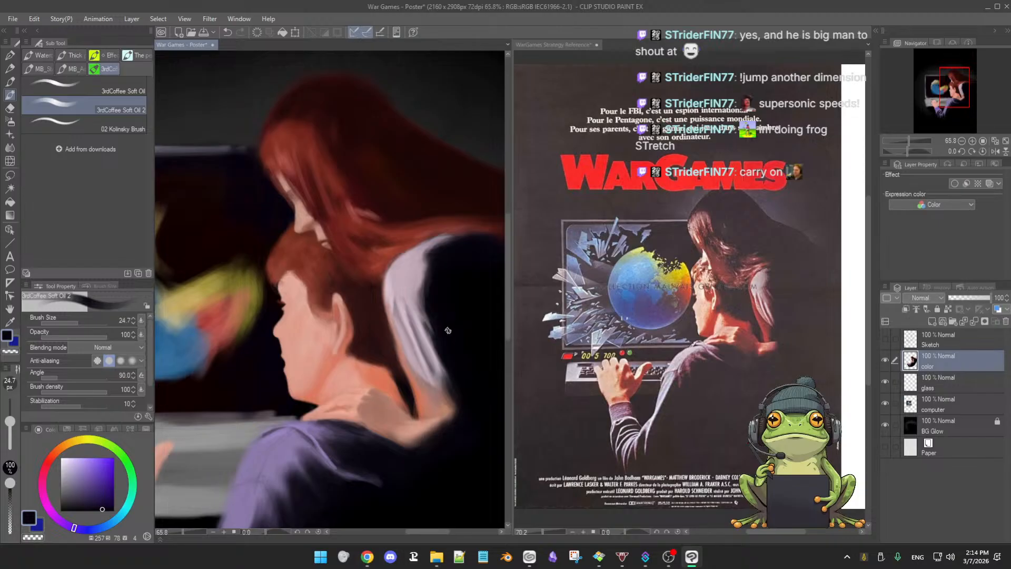
alt+click(427, 394)
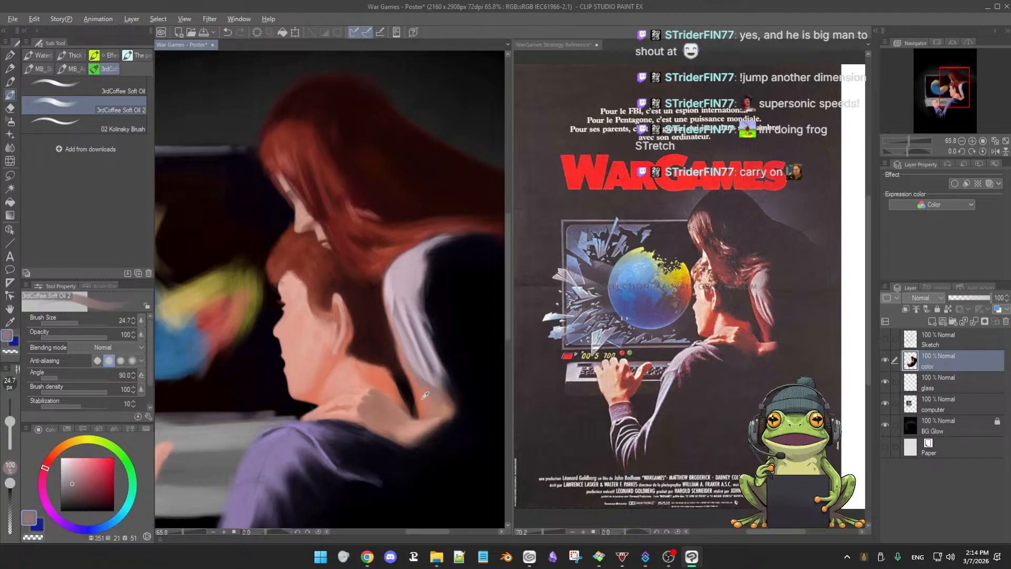
alt+click(424, 391)
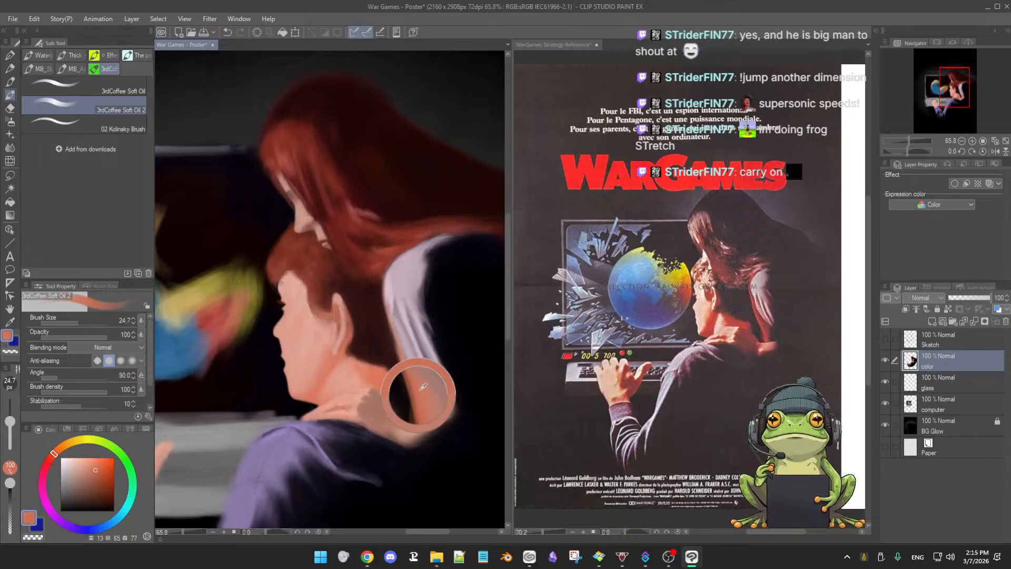
click(107, 471)
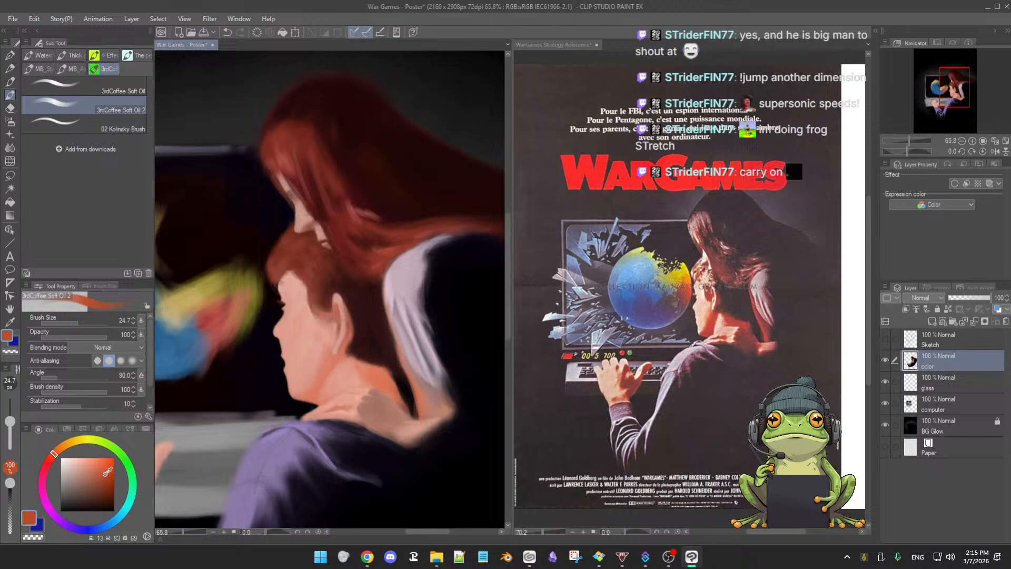
mouse_move(108, 471)
mouse_down()
mouse_move(93, 479)
mouse_move(101, 478)
mouse_up()
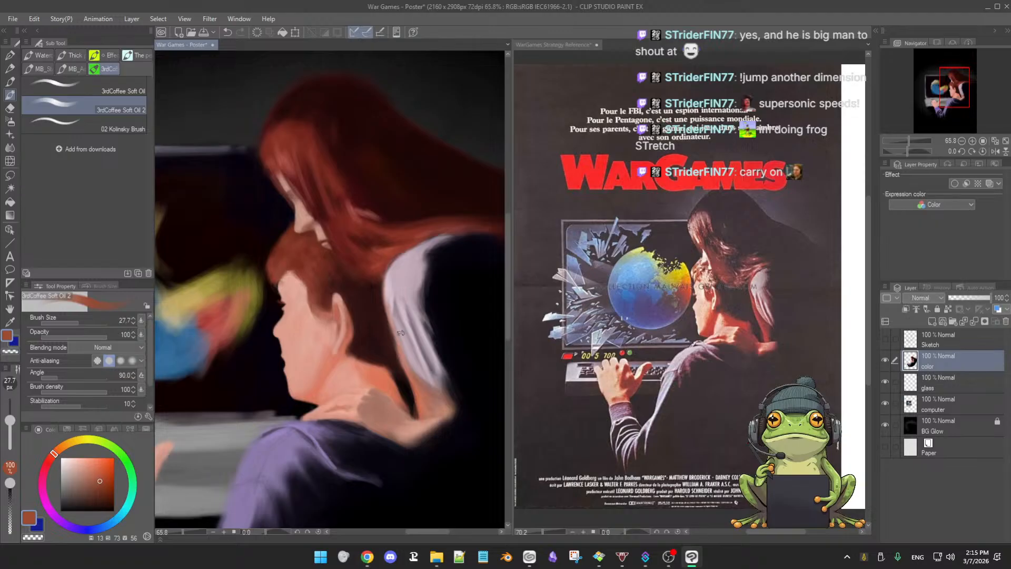
drag(390, 312, 389, 312)
alt+click(410, 391)
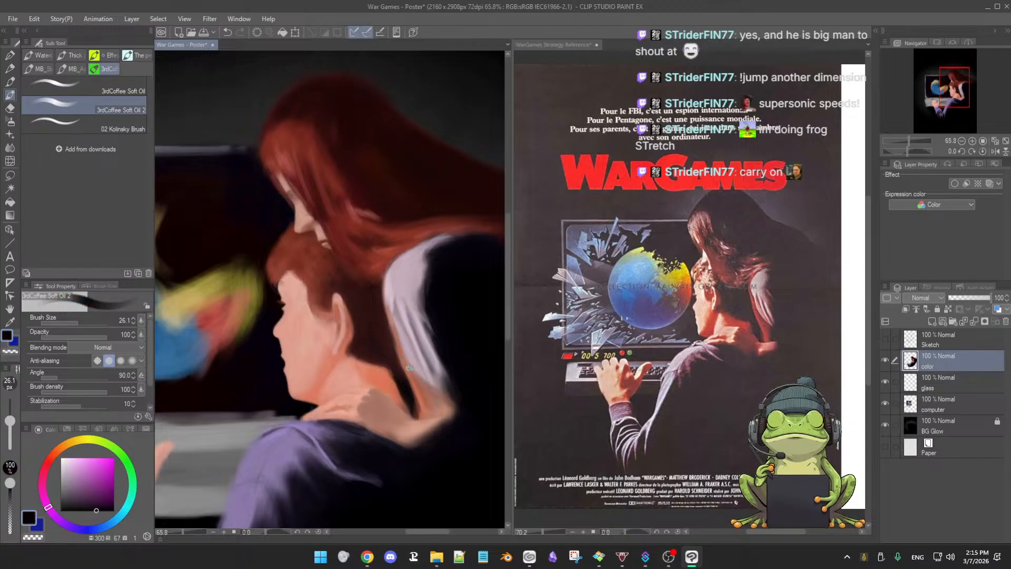
Brighten the sleeve's upper inner edge and folds with a lightened pale lavender at brush size 19.5
scroll(438, 388, down, 3)
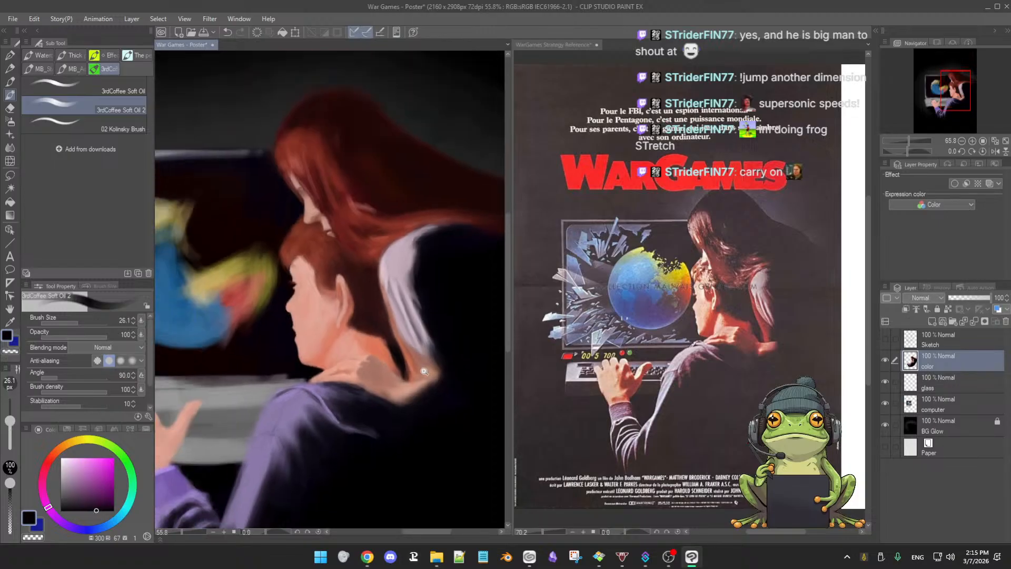
scroll(420, 378, down, 2)
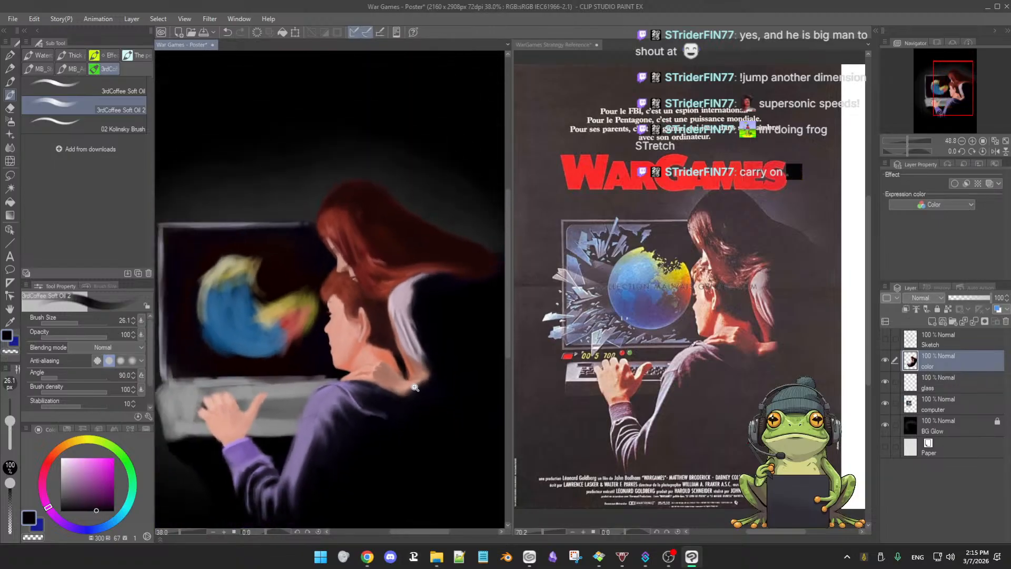
scroll(440, 396, up, 4)
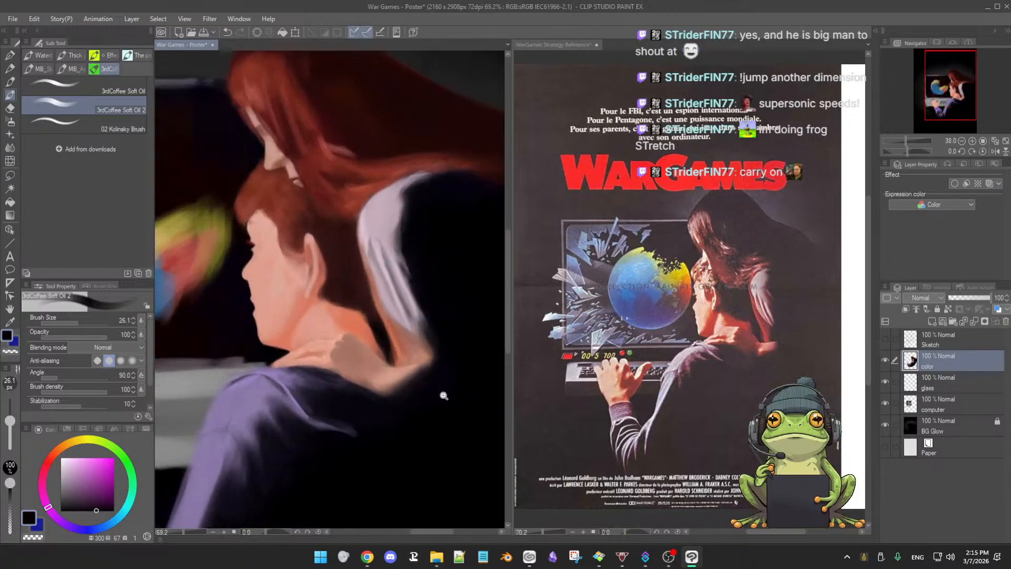
alt+click(354, 158)
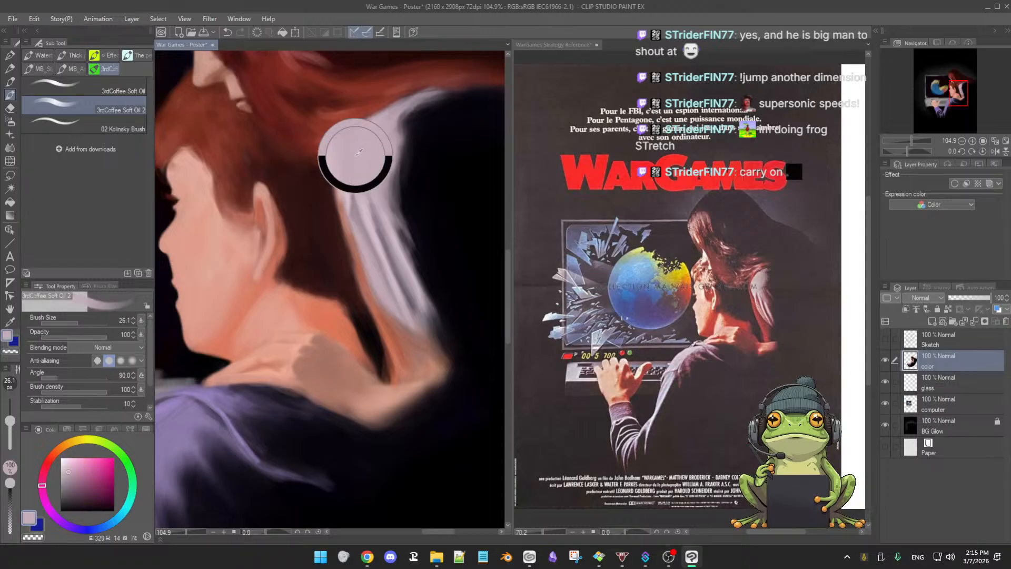
click(70, 462)
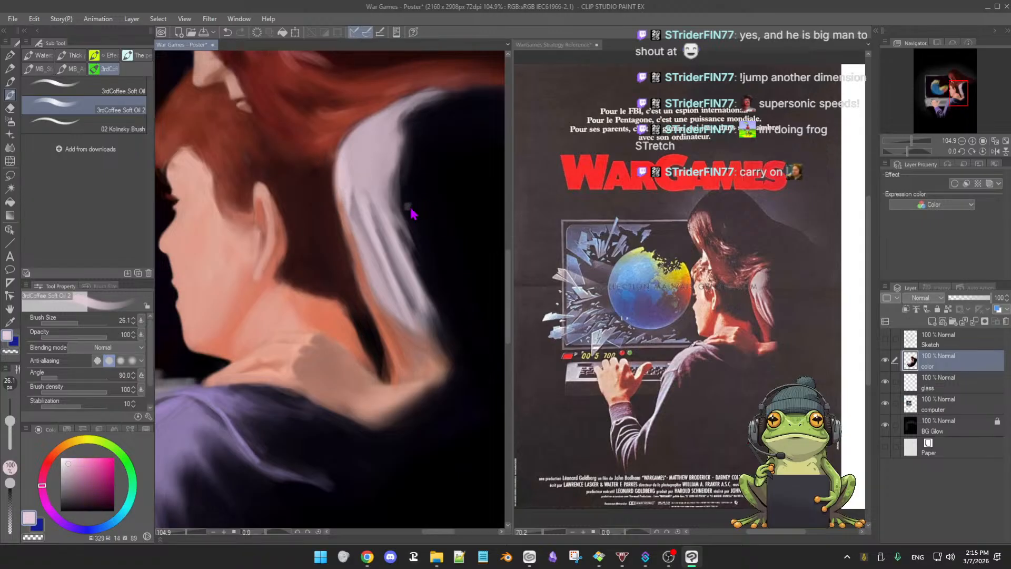
key(ctrl+z)
ctrl+alt+drag(411, 206, 401, 209)
drag(346, 157, 369, 228)
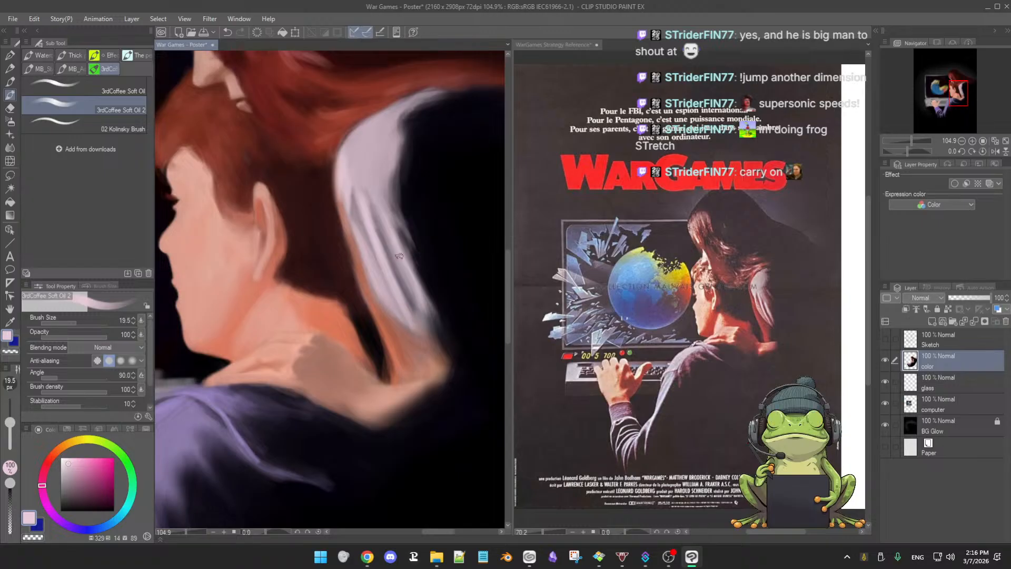
Soften the sleeve's lower folds near the cuff with sampled lavender tones at brush size 19.5 and undo the last stray mark
alt+click(403, 296)
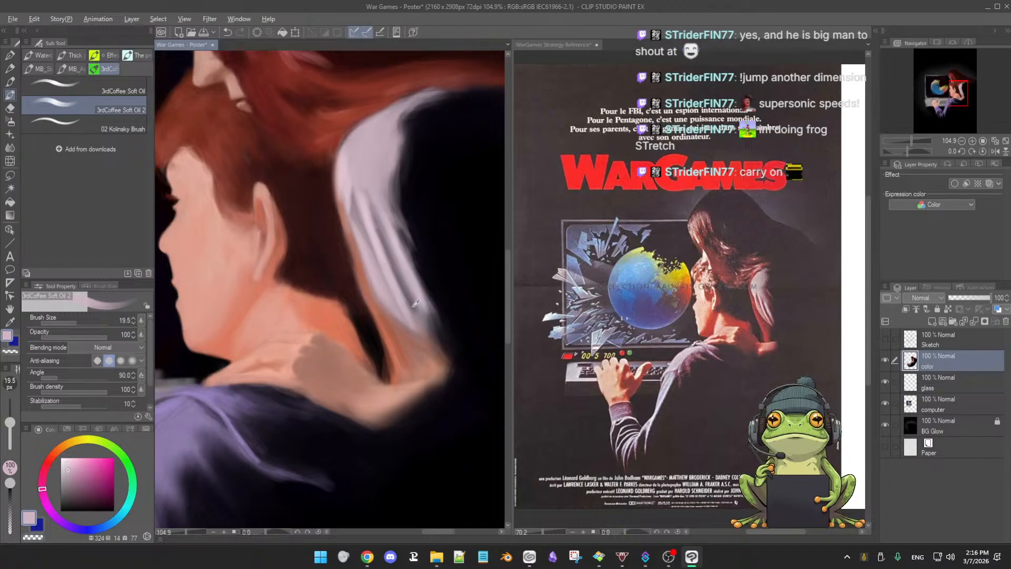
alt+click(416, 315)
alt+click(421, 316)
scroll(451, 300, down, 3)
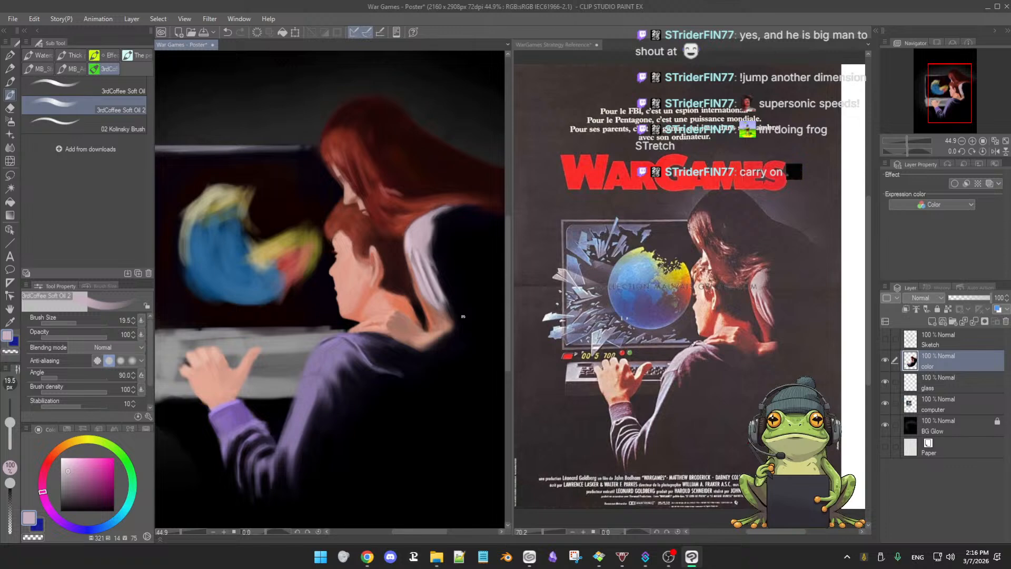
scroll(463, 316, down, 2)
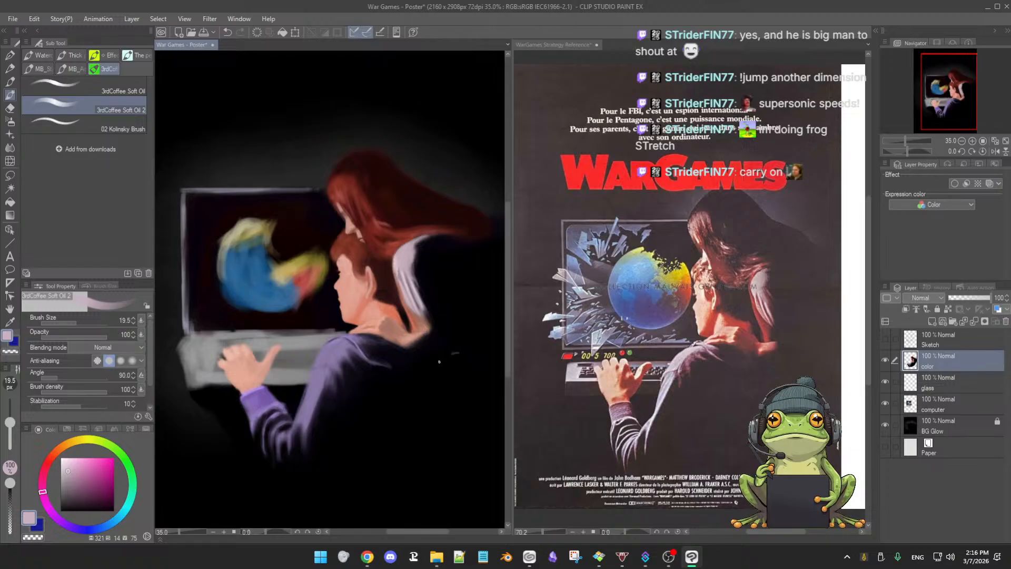
key(ctrl+z)
Rework the elbow's outer contour with sampled near-black at brush size 51.5 and peach skin tone at 29.9
scroll(427, 363, up, 3)
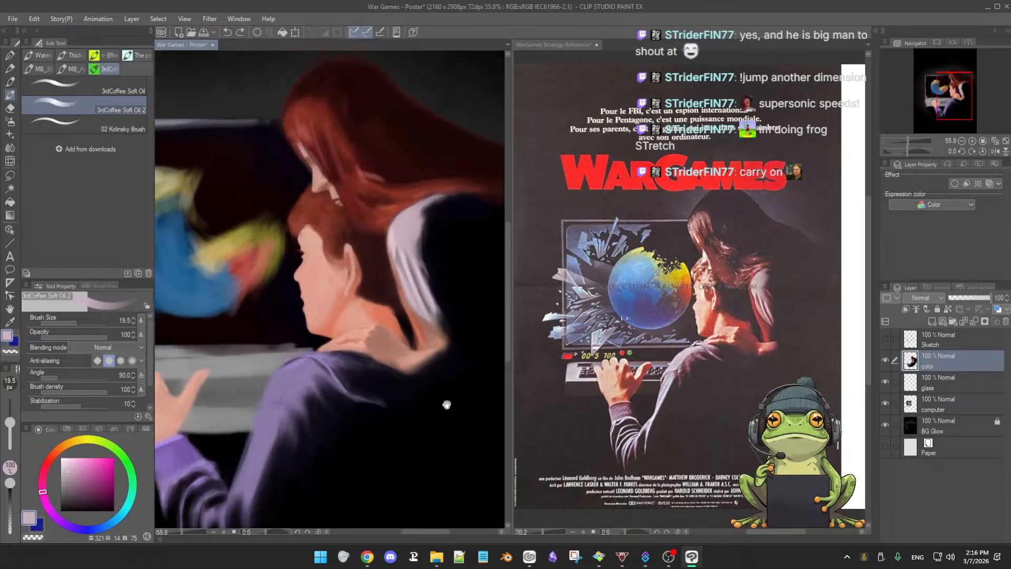
alt+click(461, 332)
key(bracketright)
key(bracketright)
key(bracketright)
key(bracketright)
key(bracketright)
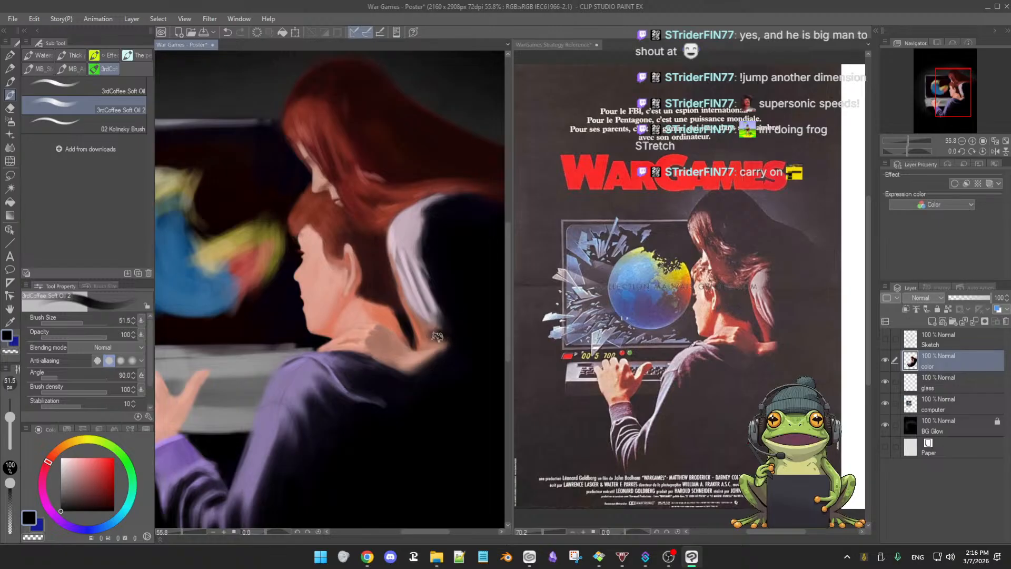
alt+click(416, 353)
ctrl+alt+drag(419, 358, 409, 363)
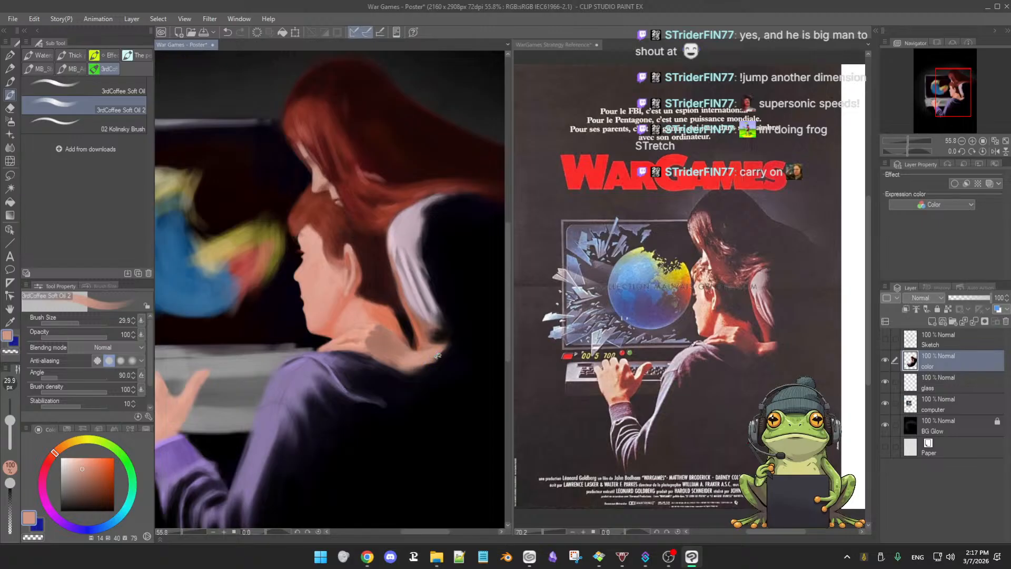
Darken the area between the sleeve's cuff and the elbow with sampled near-black and orange-brown at brush size 29.9
alt+click(461, 326)
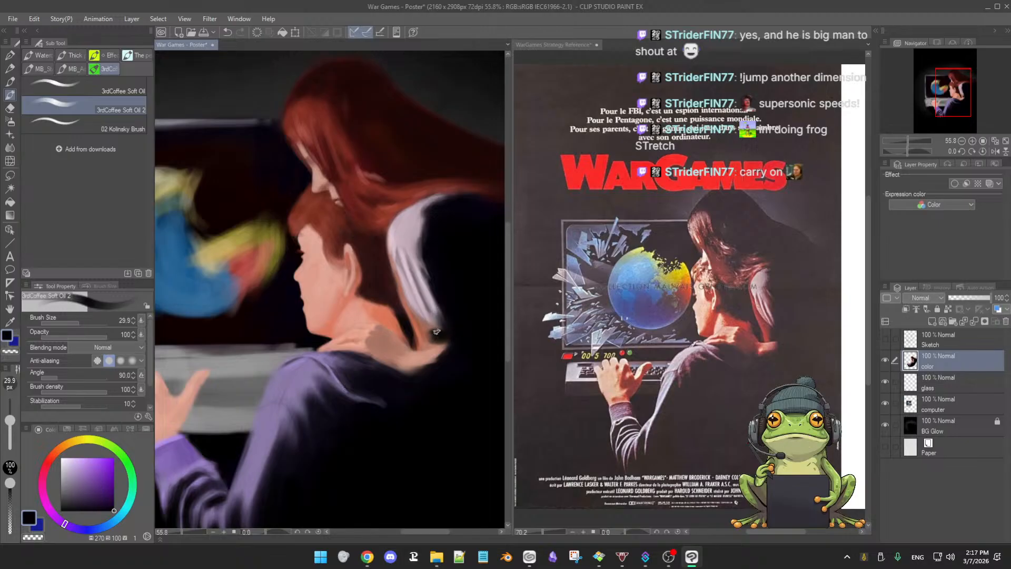
alt+click(424, 324)
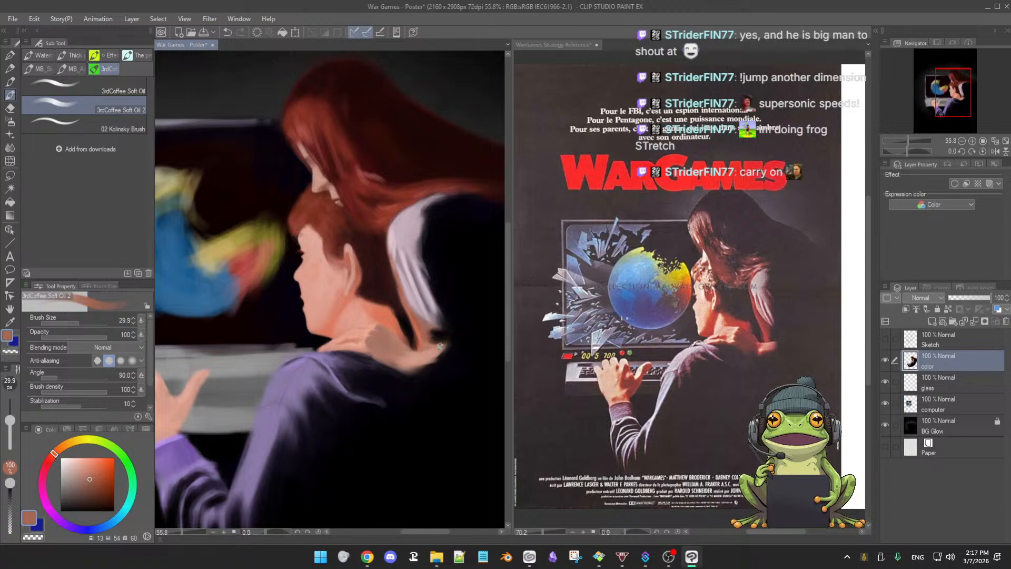
alt+click(435, 333)
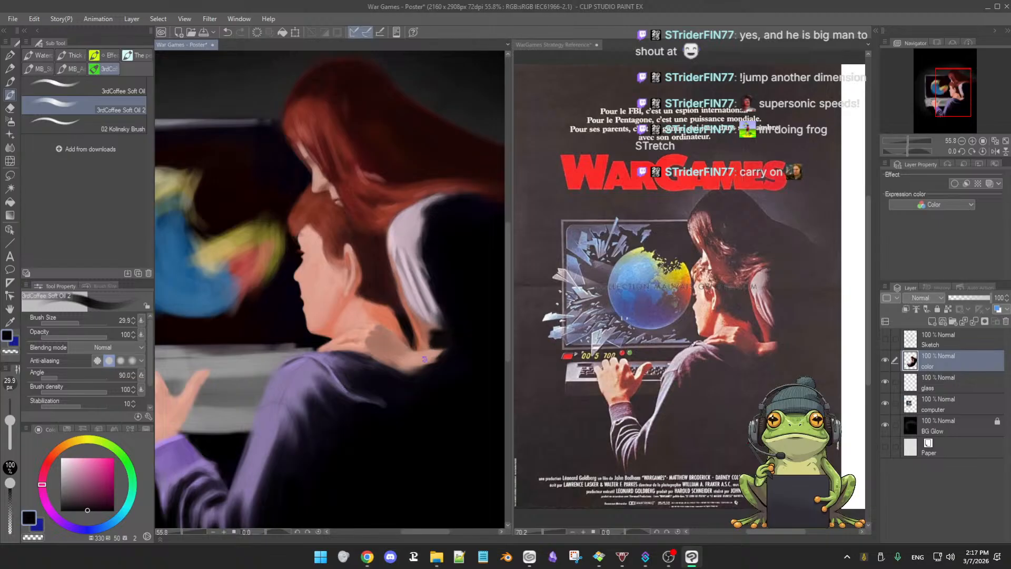
Rebuild the forearm skin below the cuff with sampled peach at brush size 47.6 and grey-brown and peach at 29.9
alt+click(439, 354)
key(])
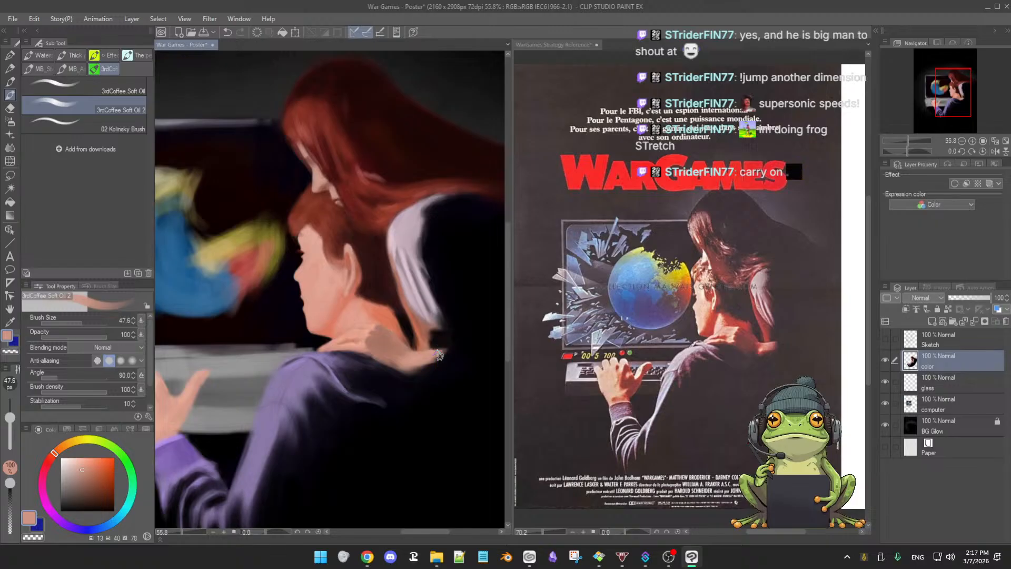
alt+click(414, 366)
key([)
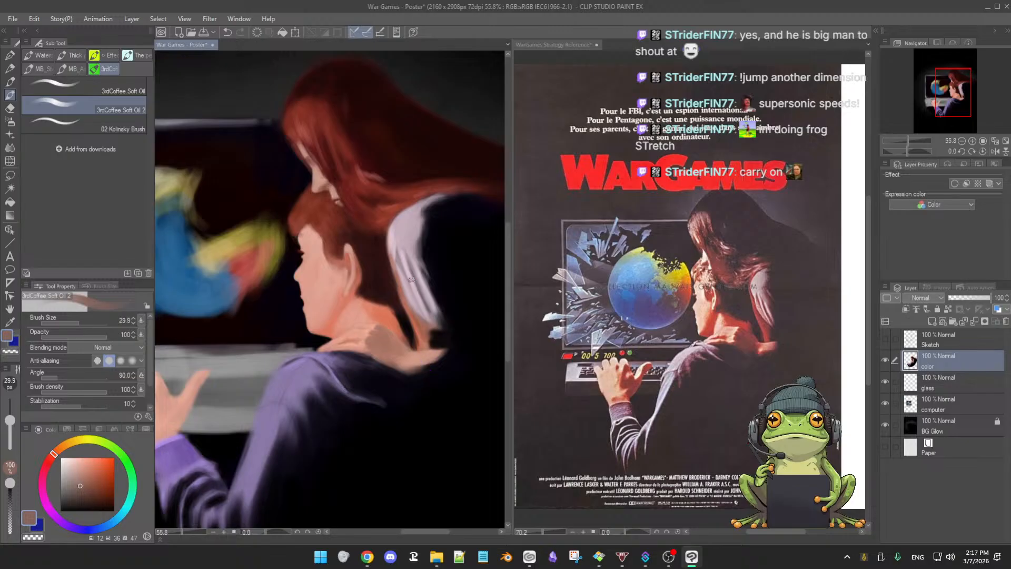
alt+click(402, 362)
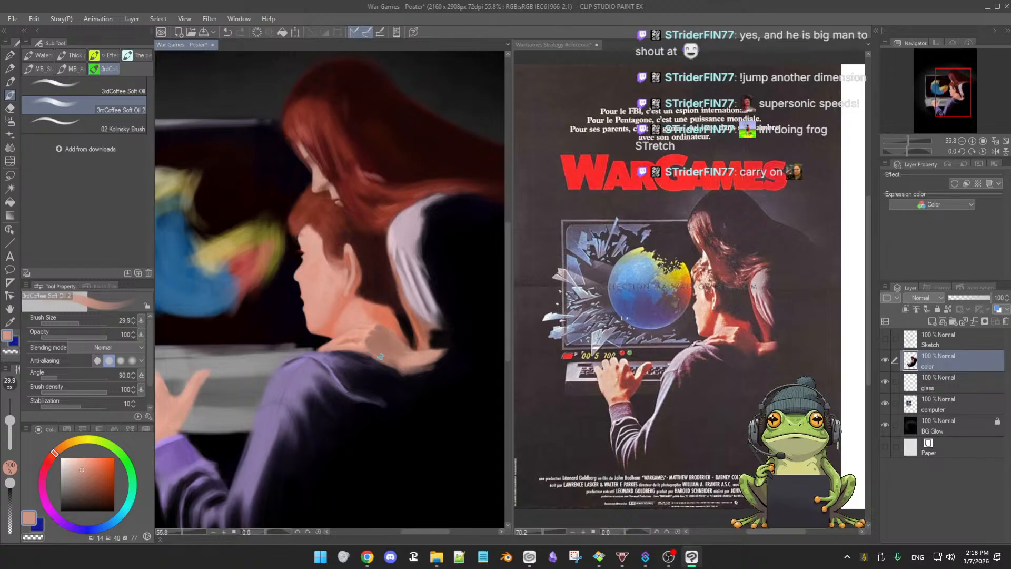
Refine the hand and the forearm's underside with sampled orange and near-black at brush size 29.9, plus peach and brown at 40.6
alt+click(363, 350)
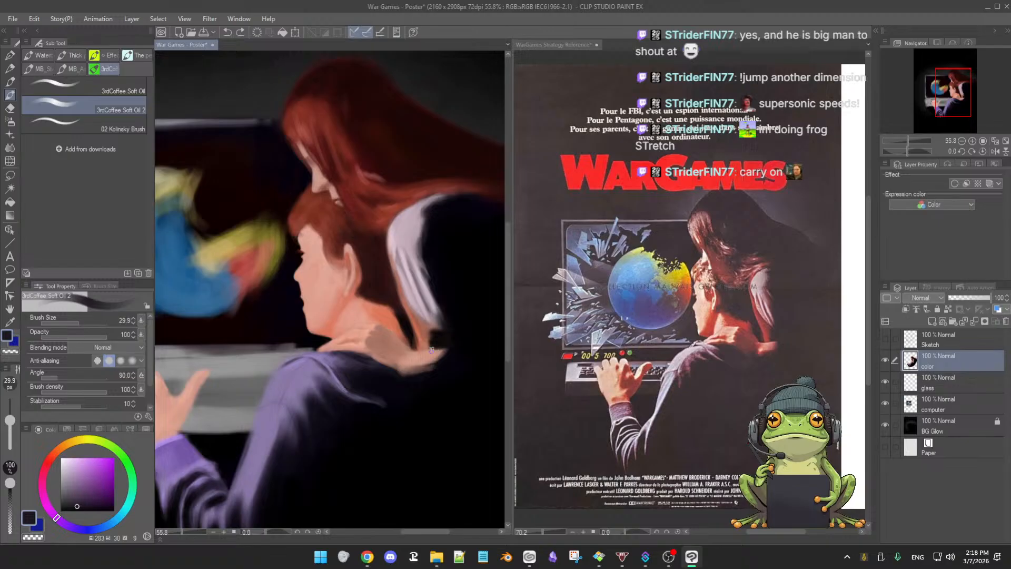
alt+click(368, 358)
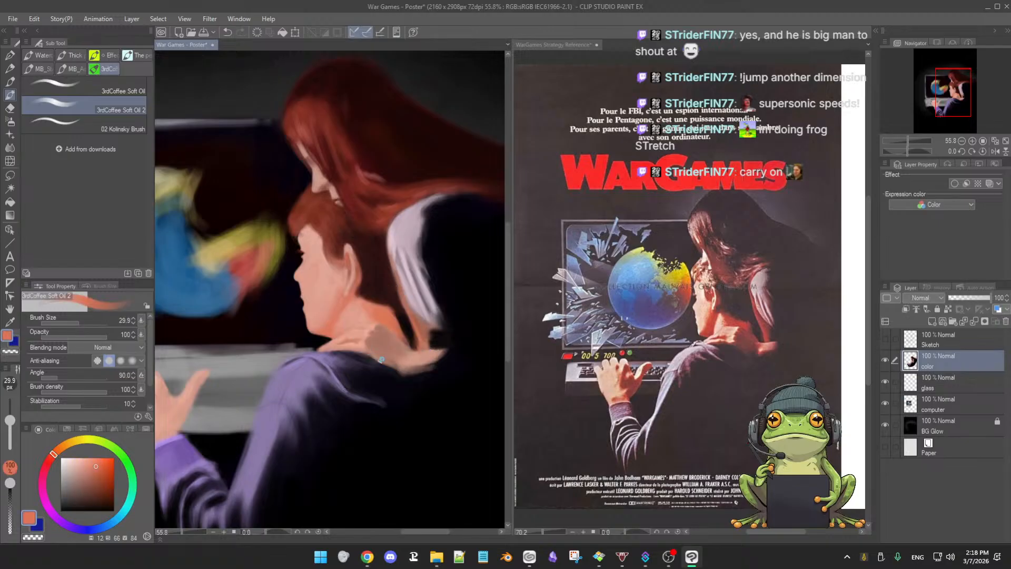
alt+click(414, 375)
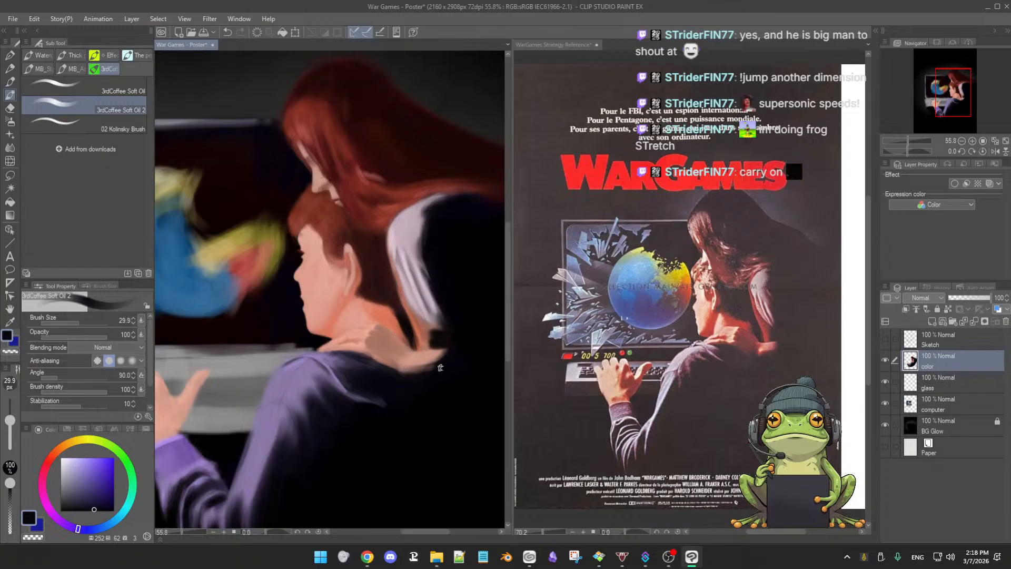
alt+click(405, 364)
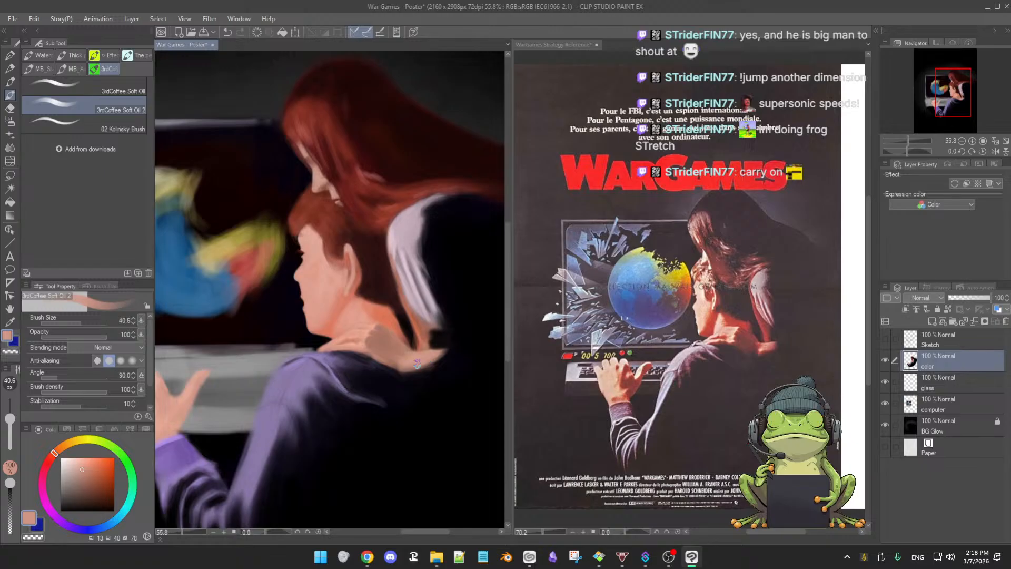
alt+click(425, 367)
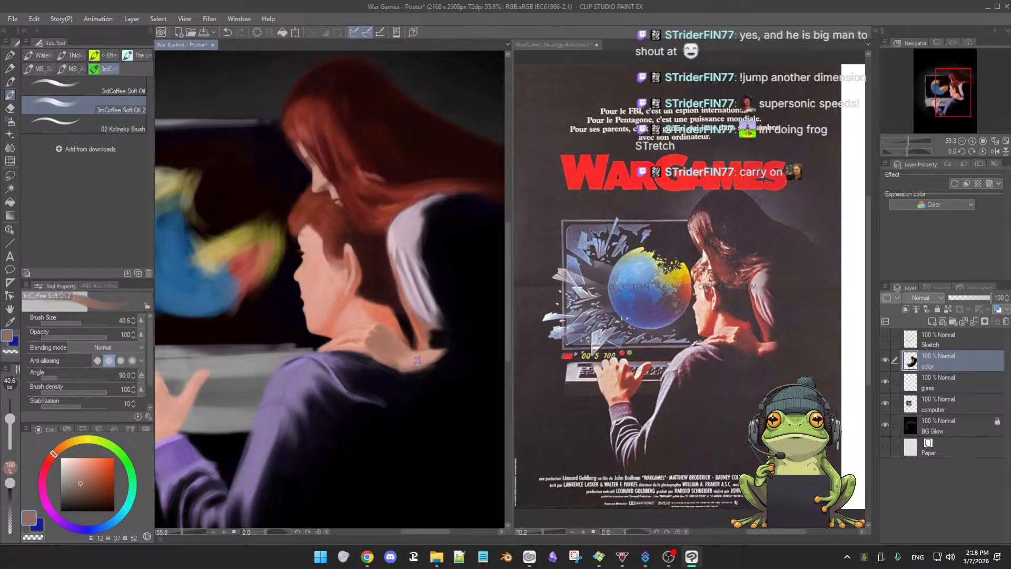
alt+click(440, 356)
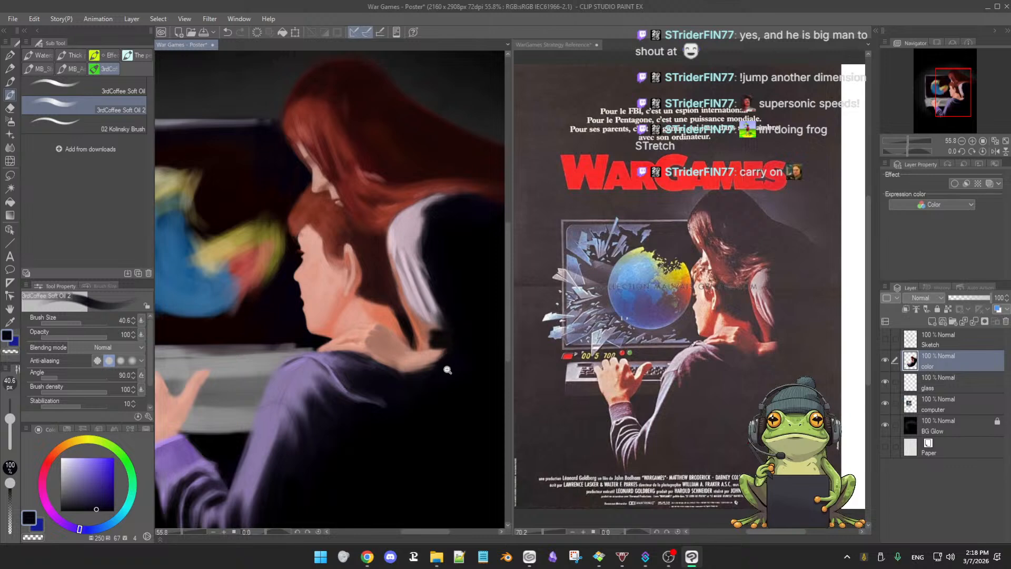
Reshape the elbow's lower edge with sampled near-black at brush size 40.6 and blend its skin with peach and grey-brown at 27.7
drag(447, 370, 531, 382)
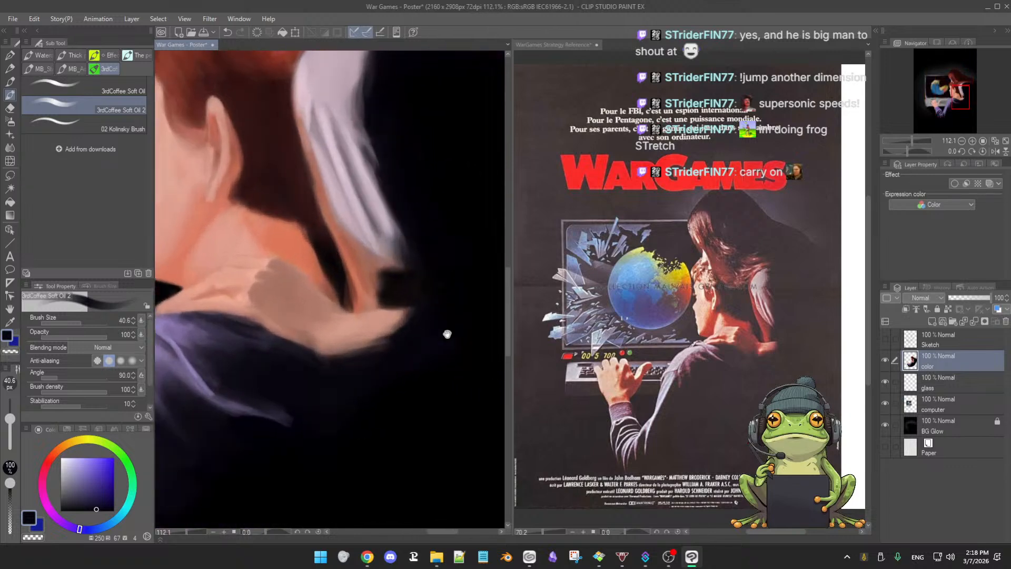
alt+click(429, 312)
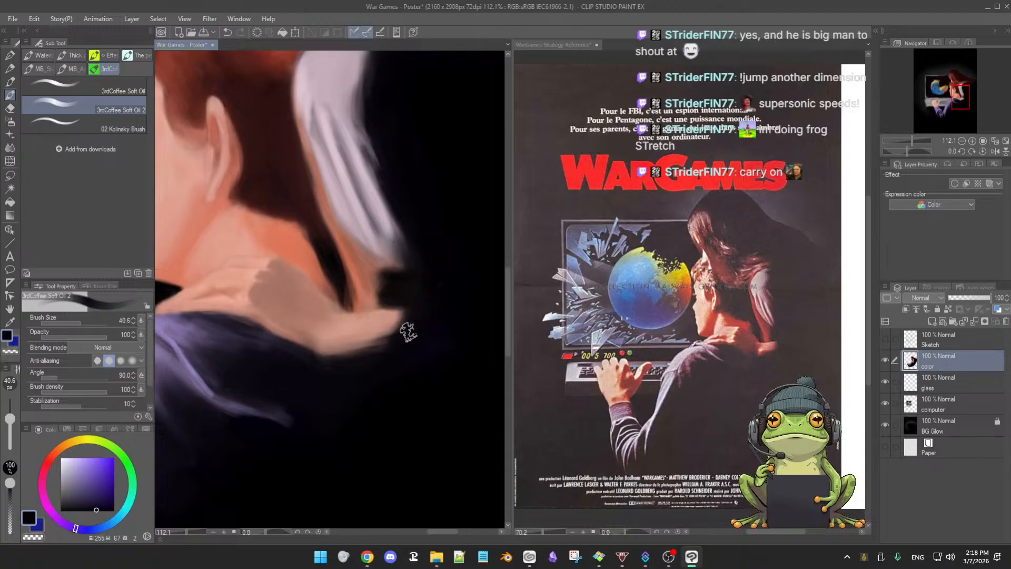
drag(409, 332, 420, 343)
alt+click(373, 323)
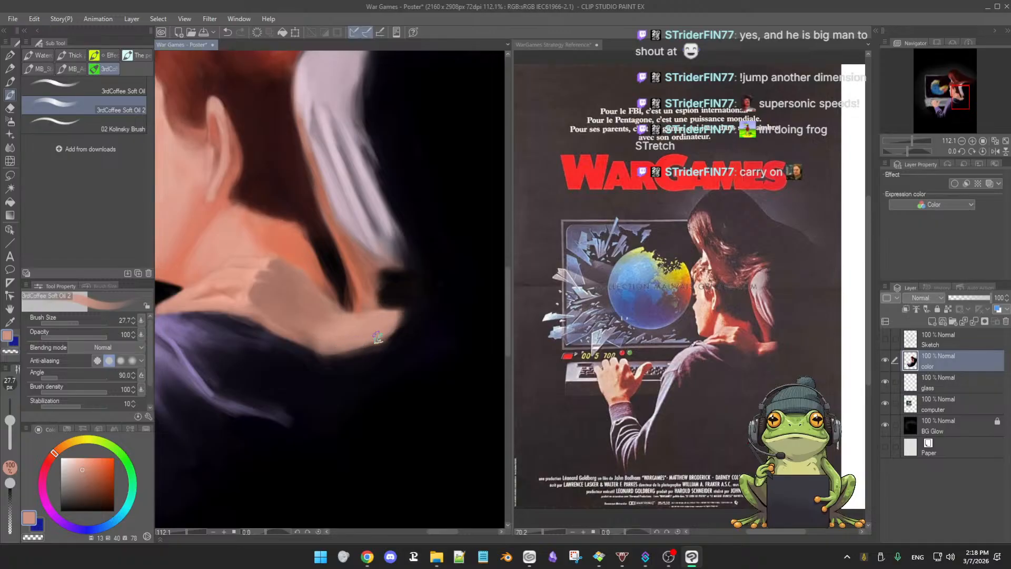
alt+click(366, 346)
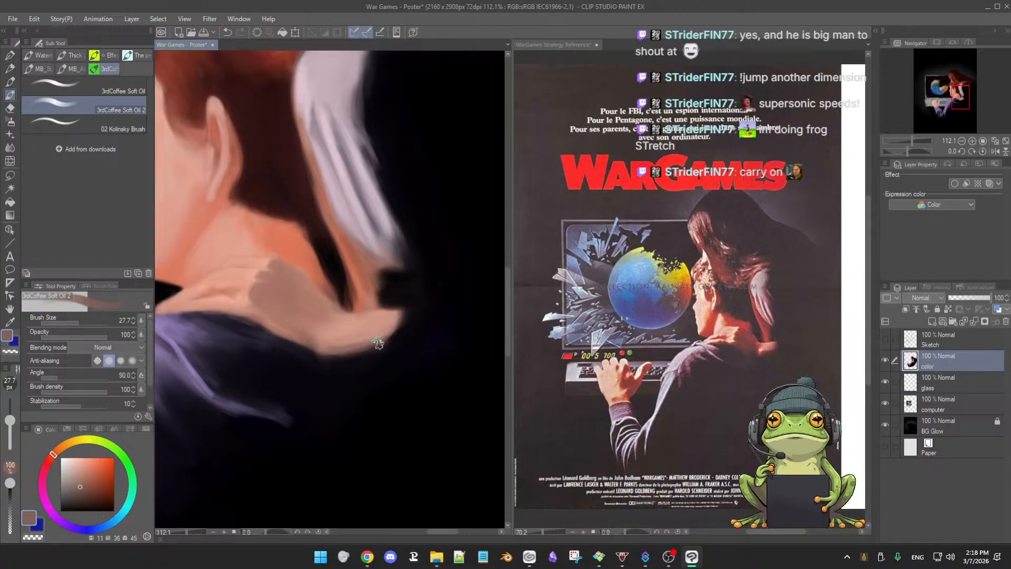
alt+click(383, 323)
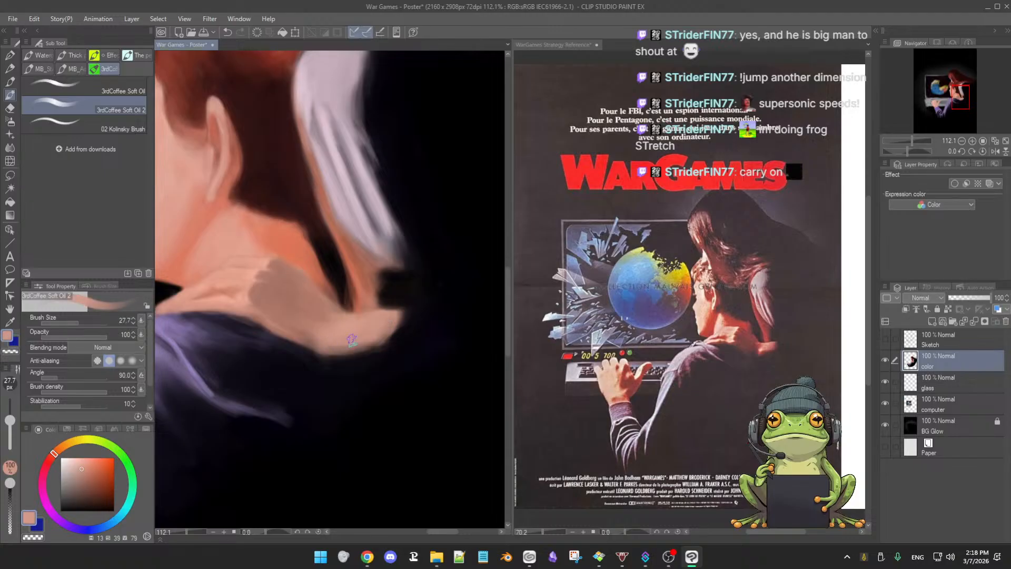
Clean up the shadow around the elbow's lower edge with sampled near-black at brush size 27.7
alt+click(441, 299)
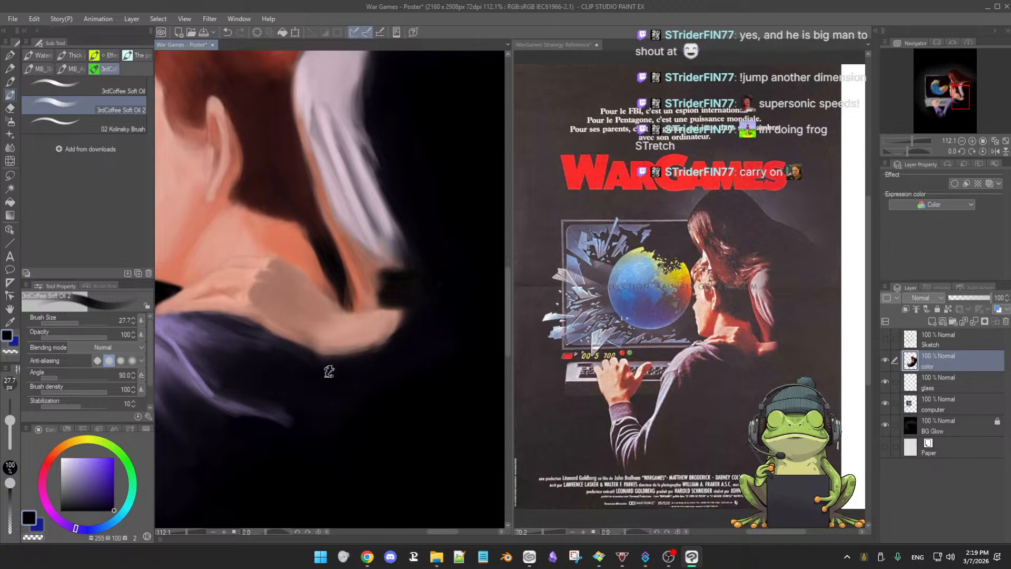
drag(398, 393, 366, 394)
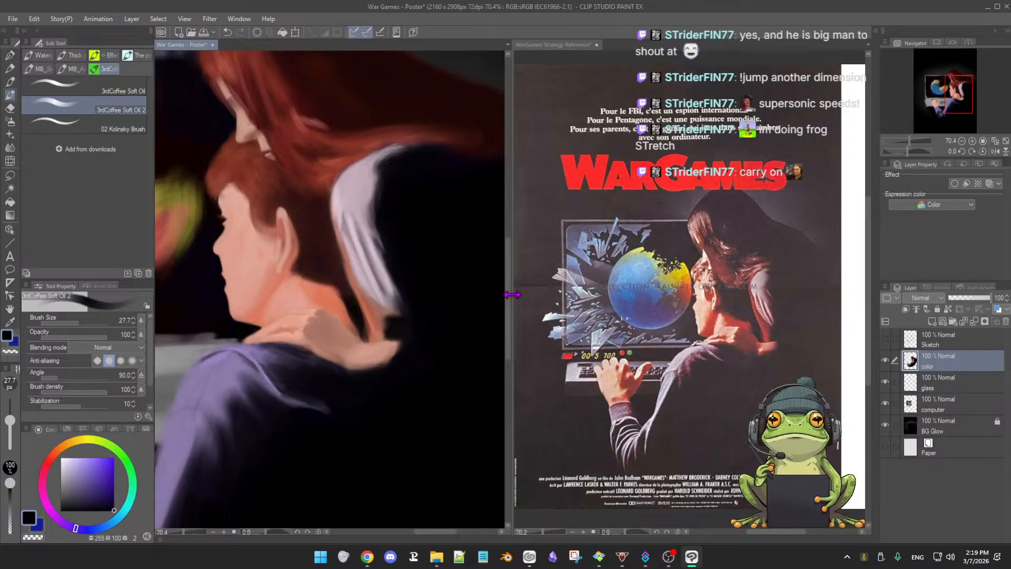
drag(416, 334, 437, 392)
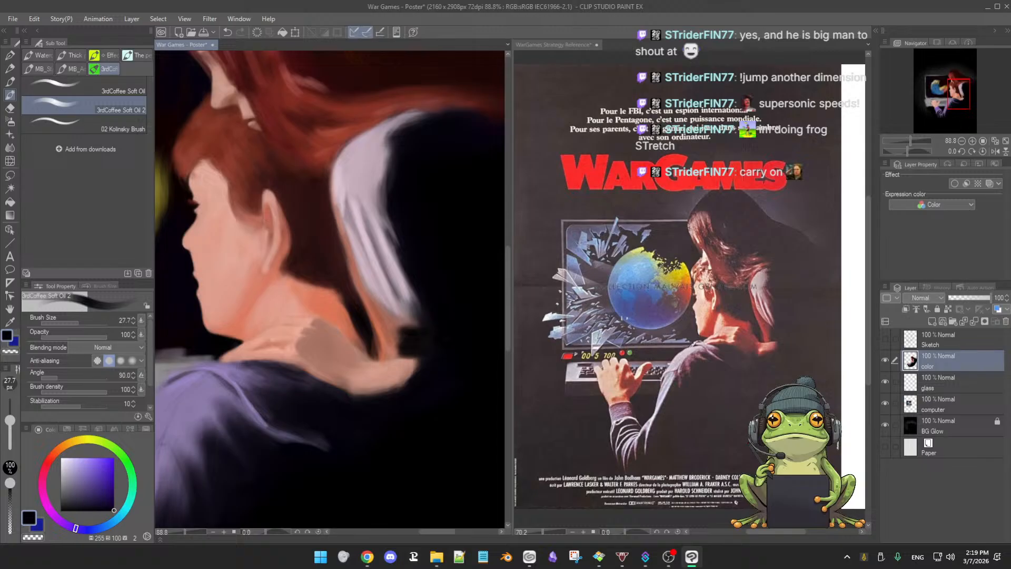
Refine the forearm's edge beside the dark gap below the cuff with sampled browns and near-black at brush size 16.5
alt+click(438, 338)
mouse_move(429, 341)
ctrl+alt+mouse_down()
mouse_move(431, 351)
mouse_move(400, 333)
ctrl+alt+mouse_up()
alt+click(400, 339)
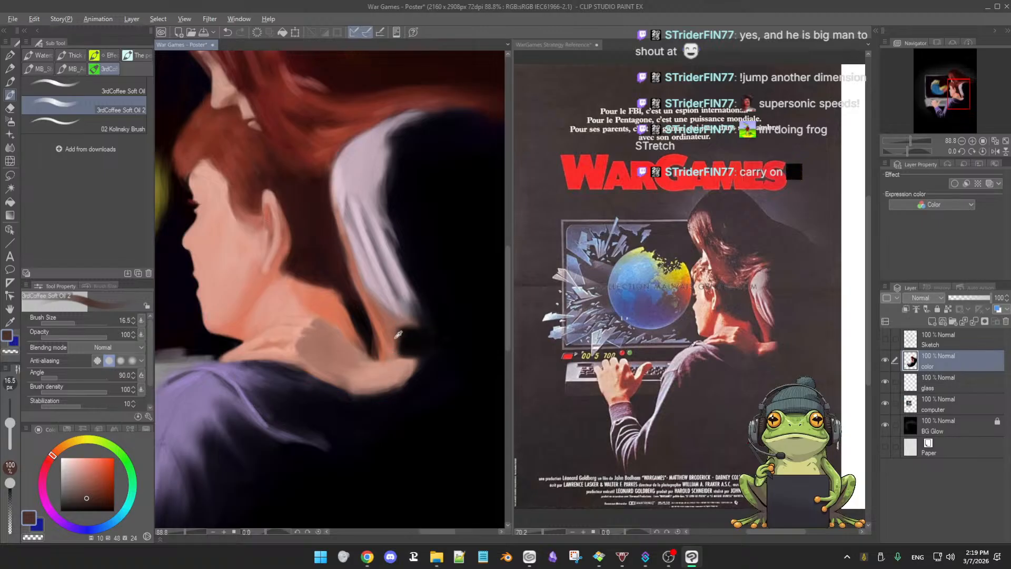
alt+click(396, 345)
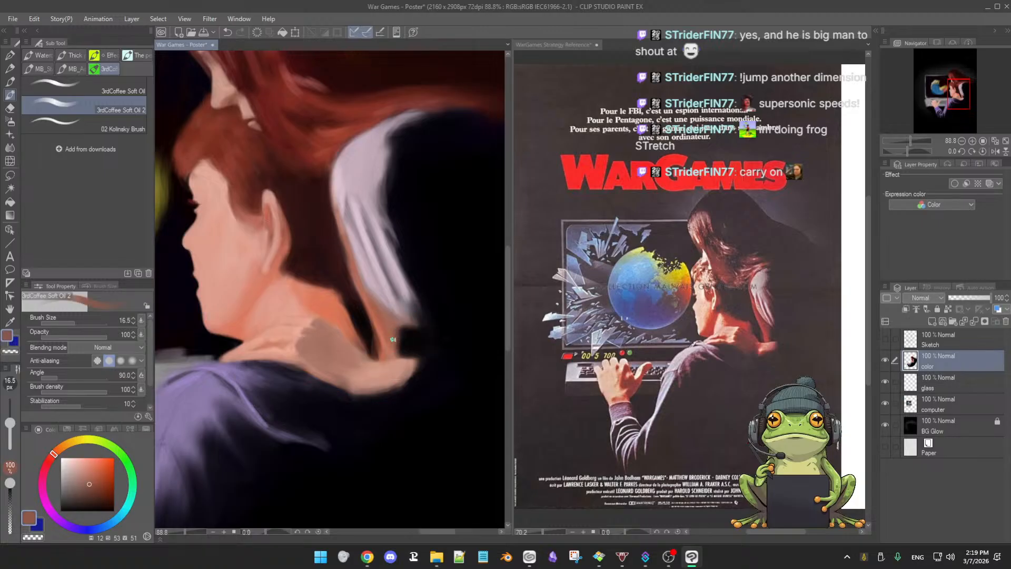
alt+click(398, 344)
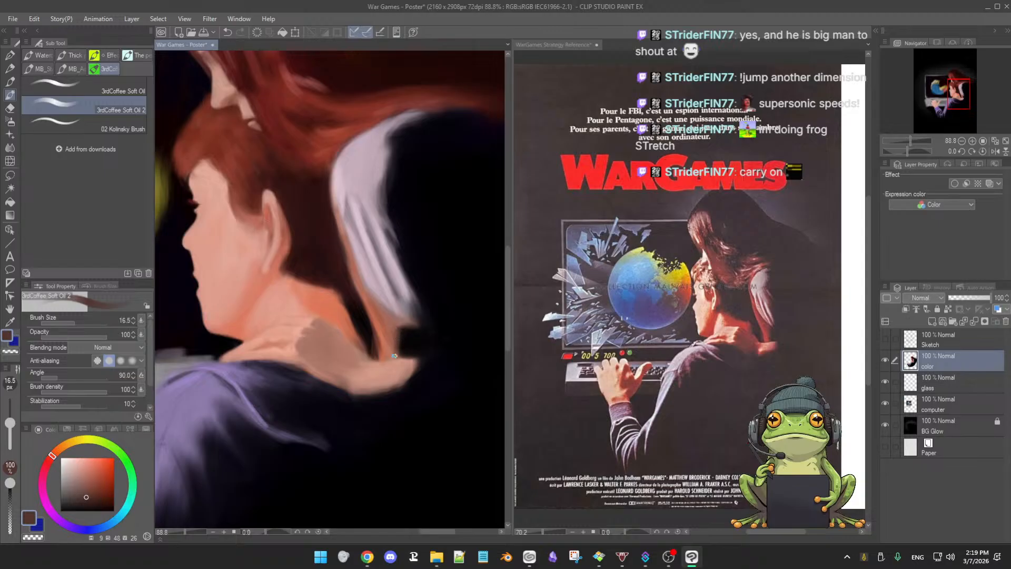
alt+click(402, 338)
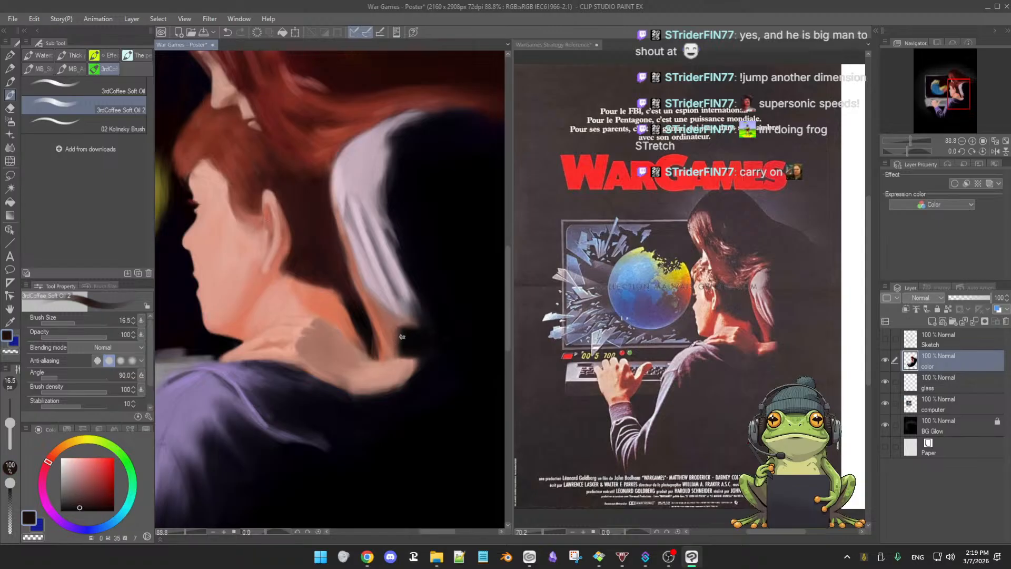
alt+click(406, 348)
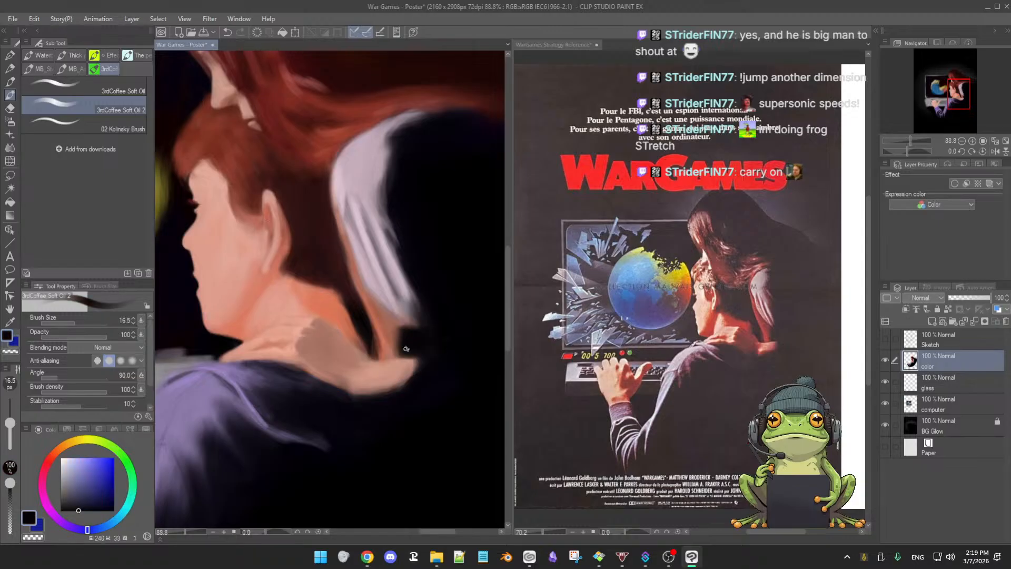
Blend the forearm strip along the sleeve with sampled orange, near-black and reddish brown at brush size 16.5, plus dark brown at 8.5
drag(432, 352, 395, 378)
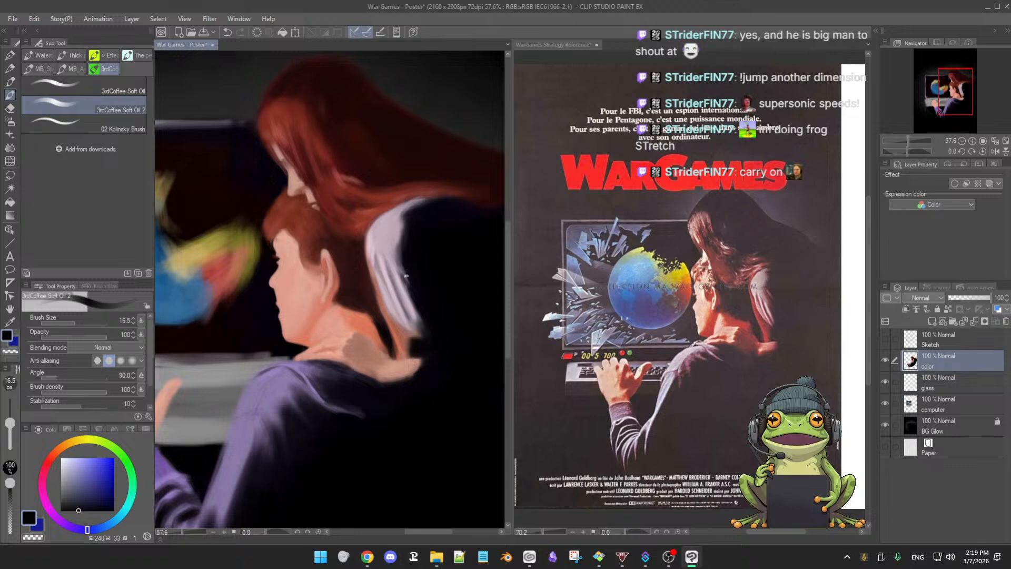
drag(425, 331, 464, 339)
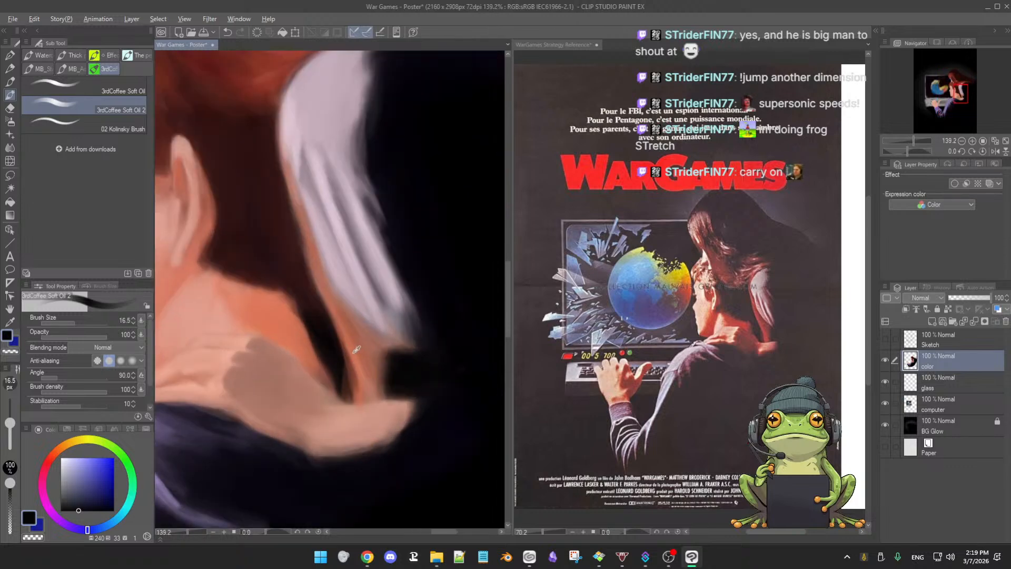
alt+click(358, 366)
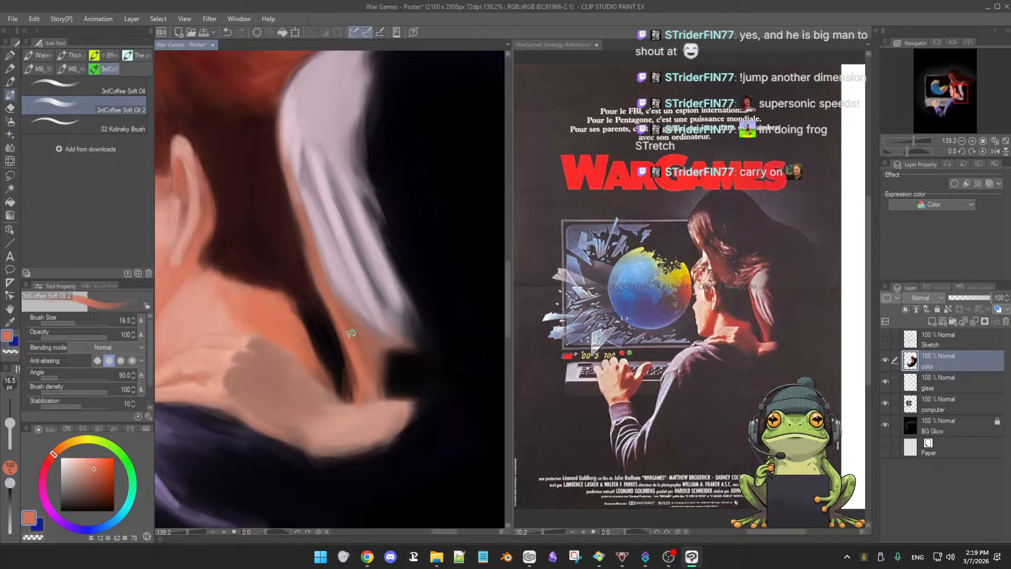
alt+click(404, 363)
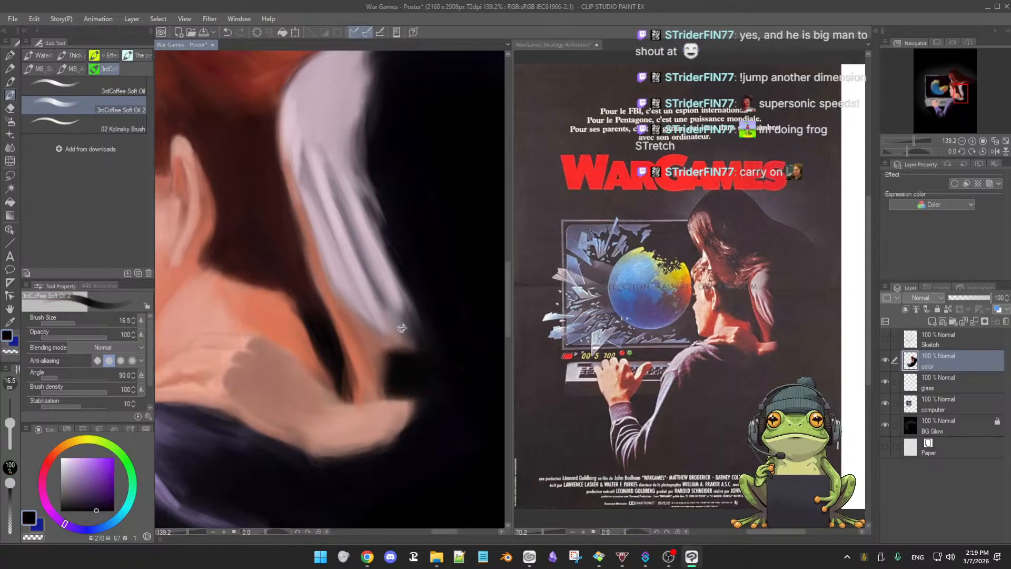
alt+click(358, 324)
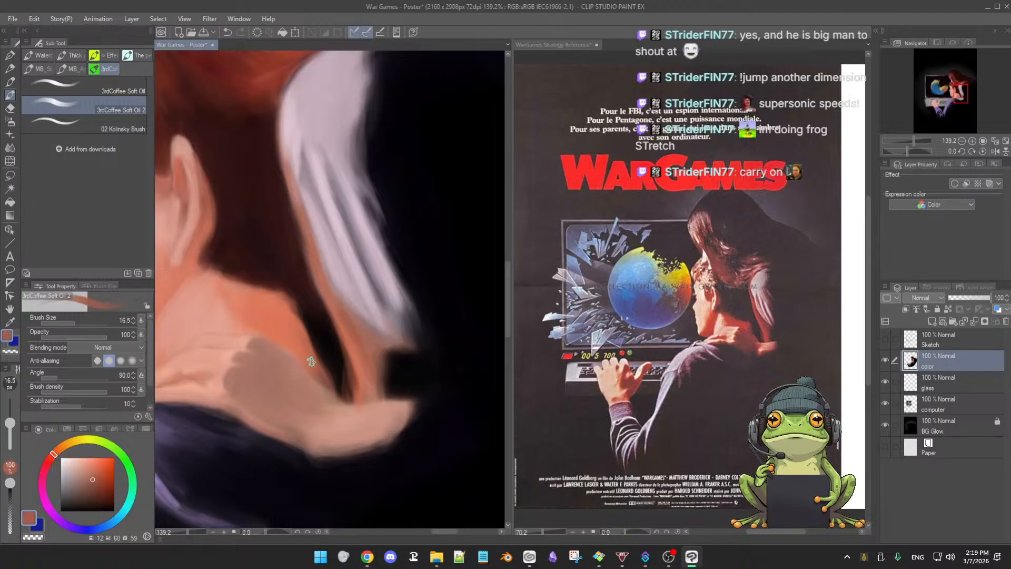
mouse_move(331, 247)
ctrl+alt+mouse_down()
mouse_move(332, 264)
mouse_move(335, 242)
ctrl+alt+mouse_up()
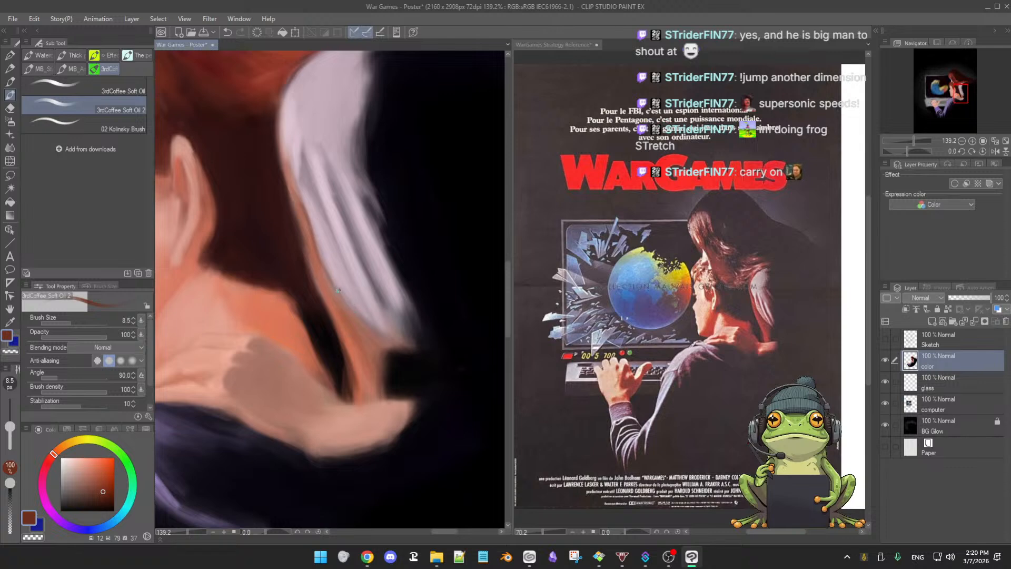
Sharpen the sleeve's inner edge against the forearm on the rotated canvas with sampled pale lilac and orange-brown at brush size 15.2
key(shift+space)
drag(472, 398, 343, 451)
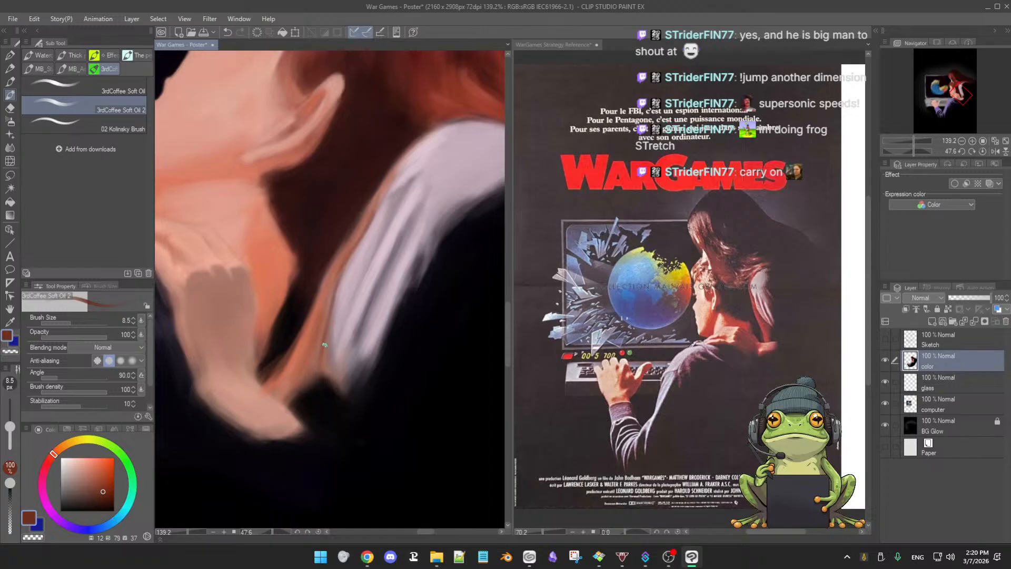
alt+click(342, 308)
key(])
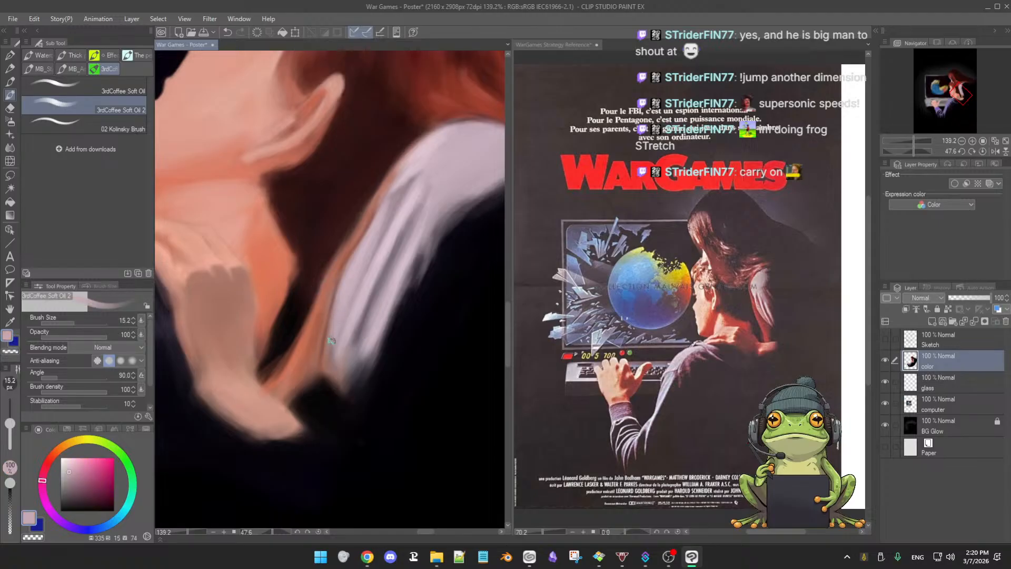
alt+click(325, 364)
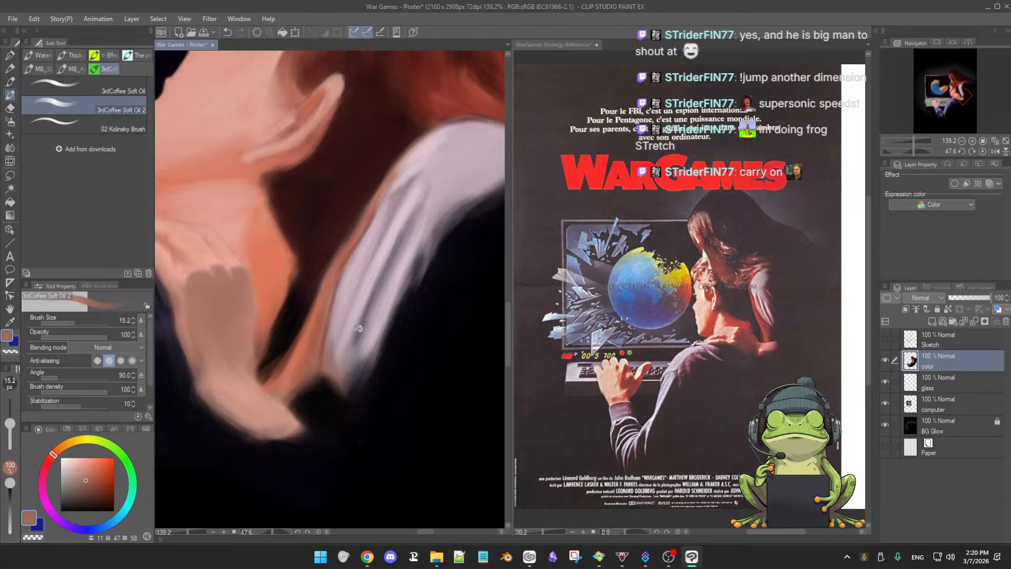
key(ctrl+at)
key(ctrl+0)
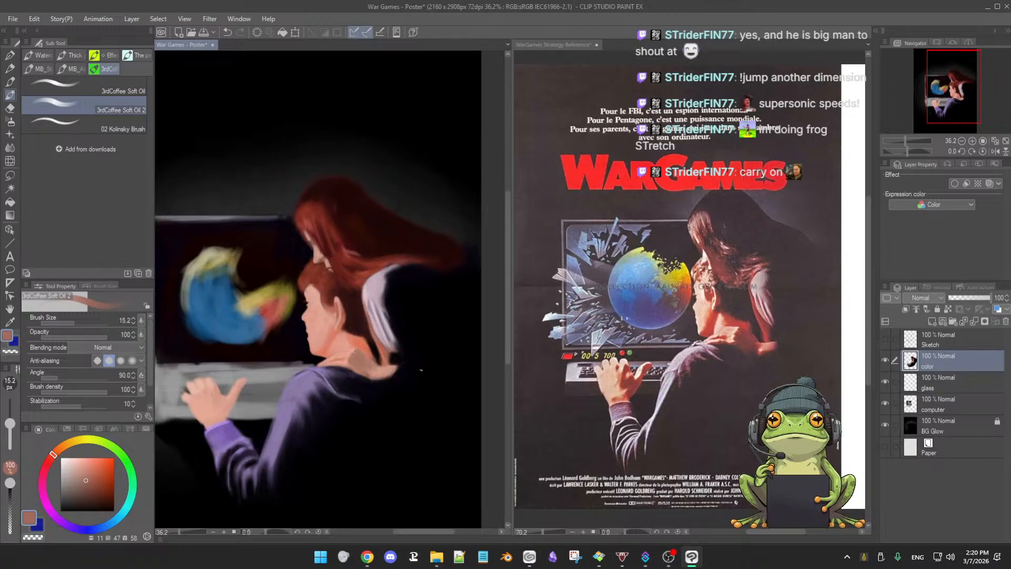
Soften the sleeve's outer edge and folds with sampled grey-purple tones at brush size 36.6
drag(420, 374, 457, 378)
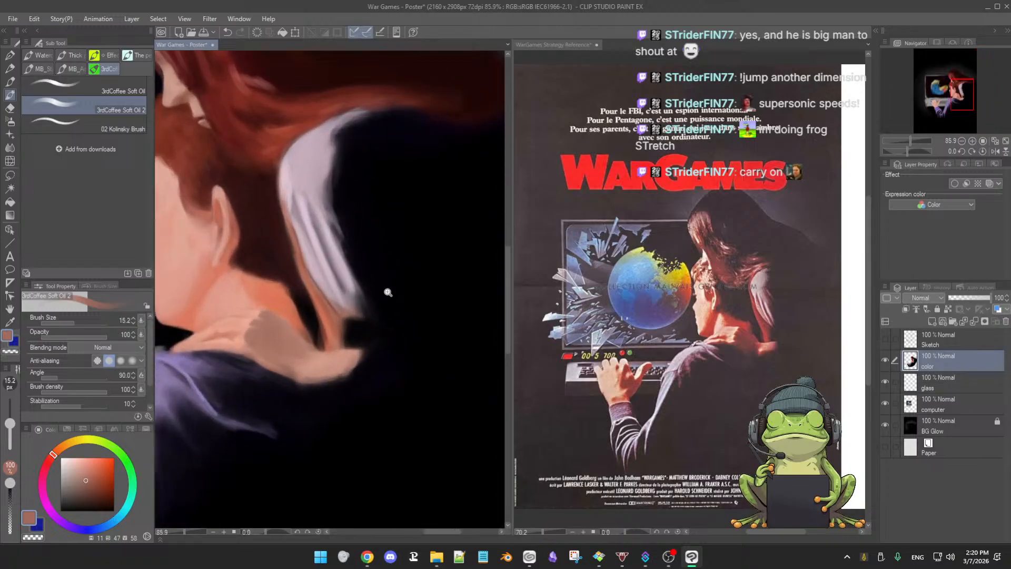
alt+click(340, 241)
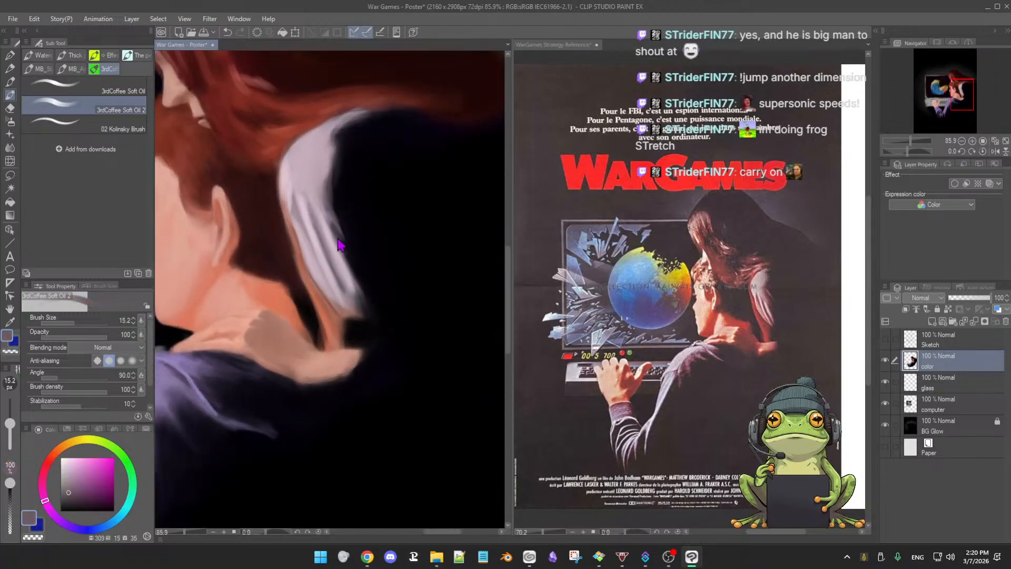
drag(339, 244, 339, 251)
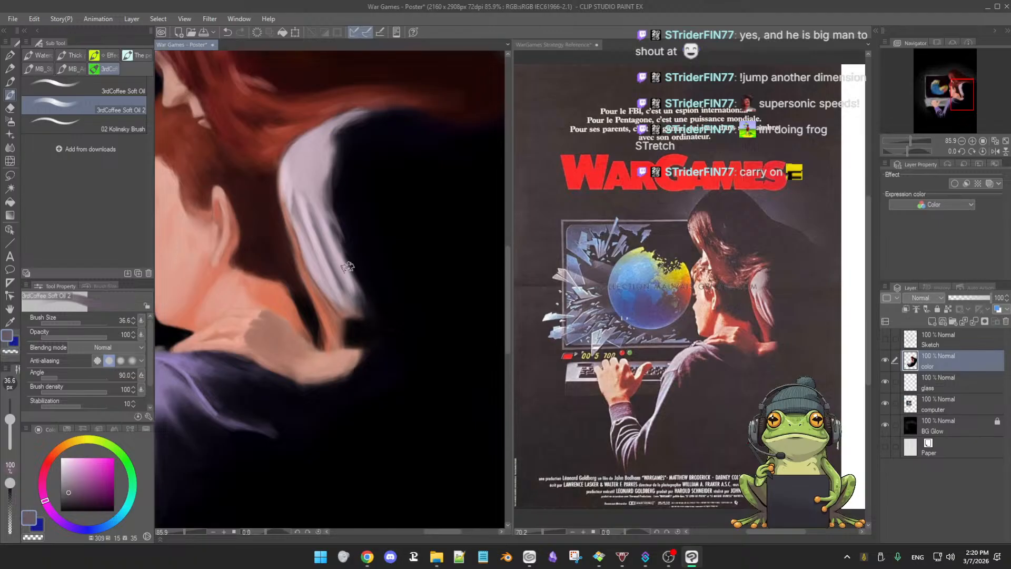
alt+click(322, 209)
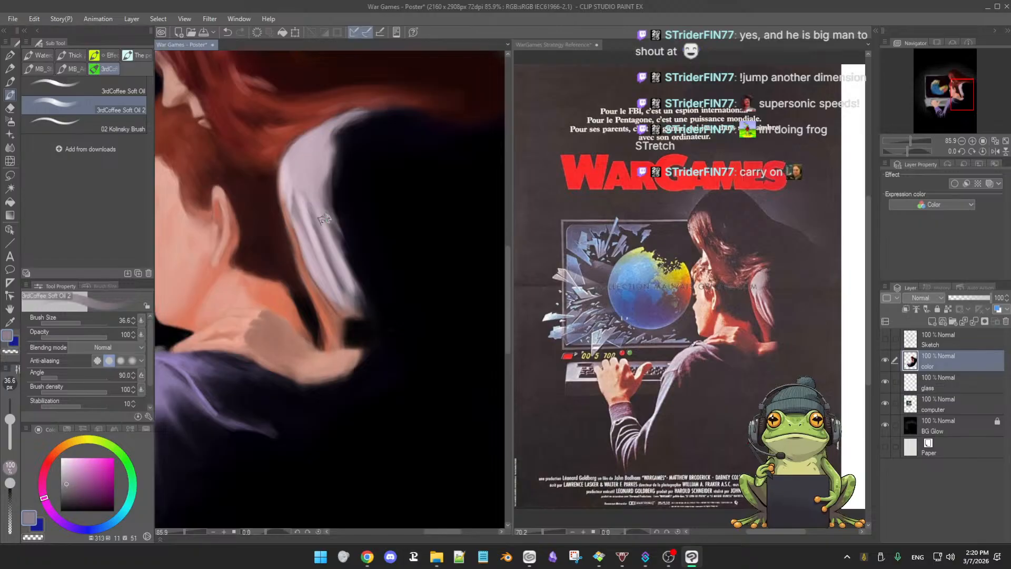
alt+click(327, 220)
Trim the cuff's outer corner and darken its underside with sampled near-black at brush sizes 18.7 and 36.4
alt+click(367, 273)
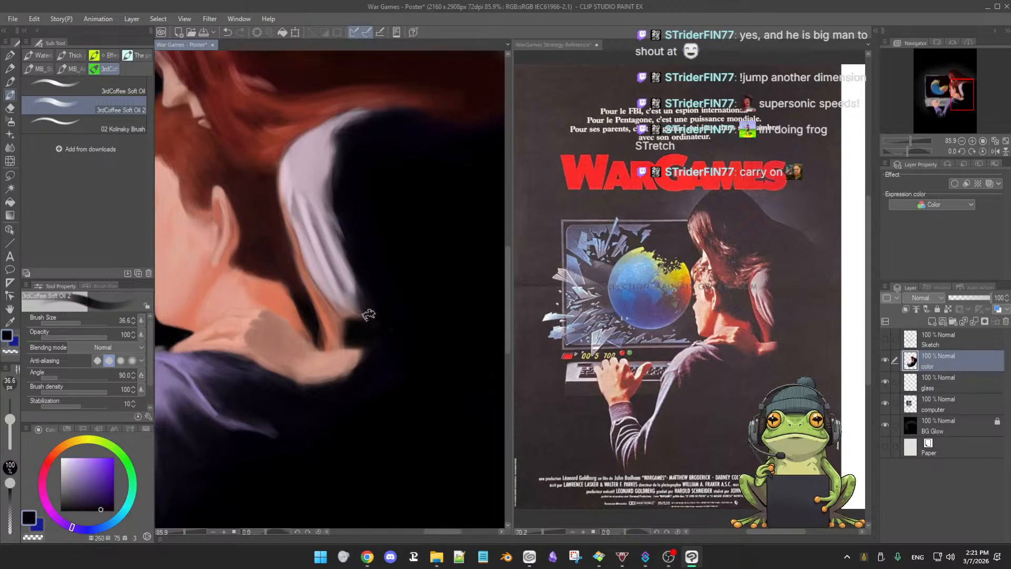
key([)
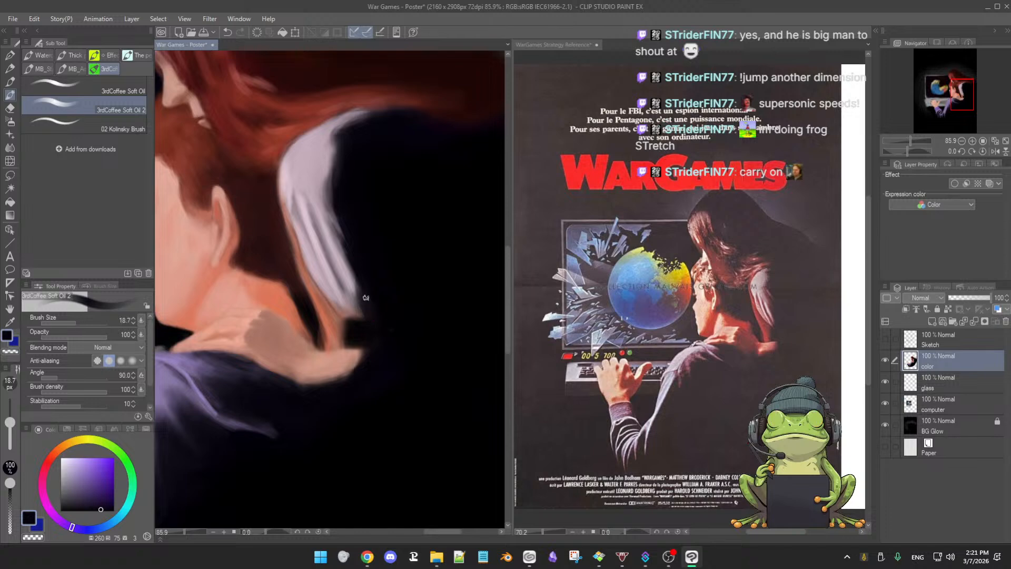
drag(372, 313, 377, 288)
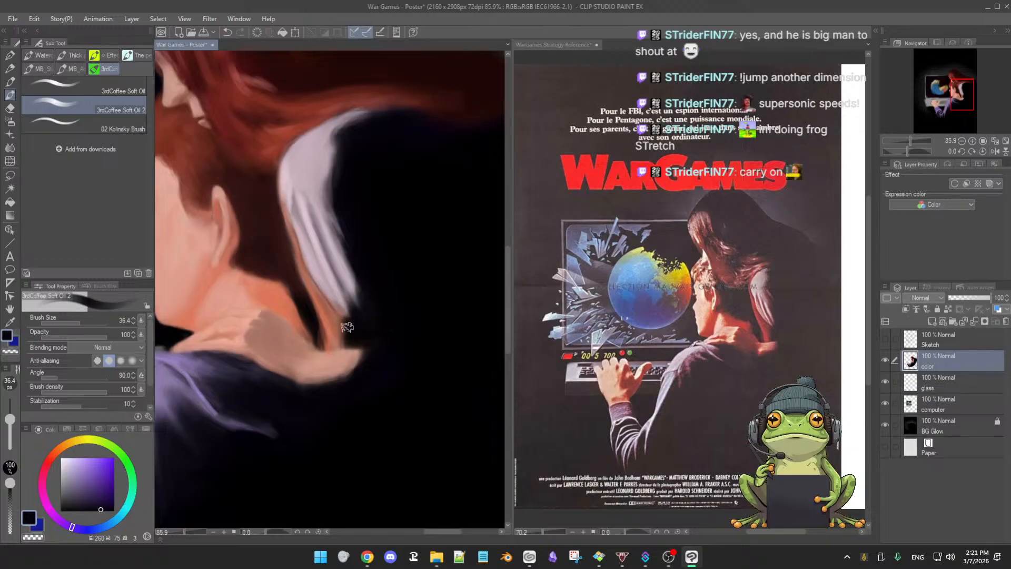
Shade the sleeve's lower folds with sampled grey-purple and refine the cuff's lower edge with near-black at brush size 22.9
mouse_move(398, 286)
mouse_down()
mouse_move(370, 293)
mouse_move(368, 314)
mouse_up()
alt+click(344, 286)
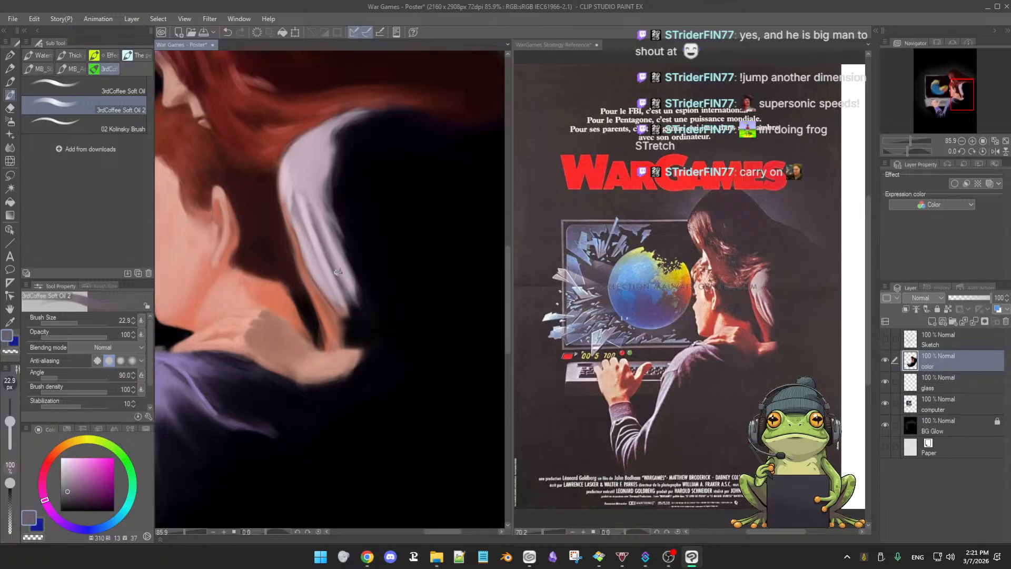
alt+click(362, 316)
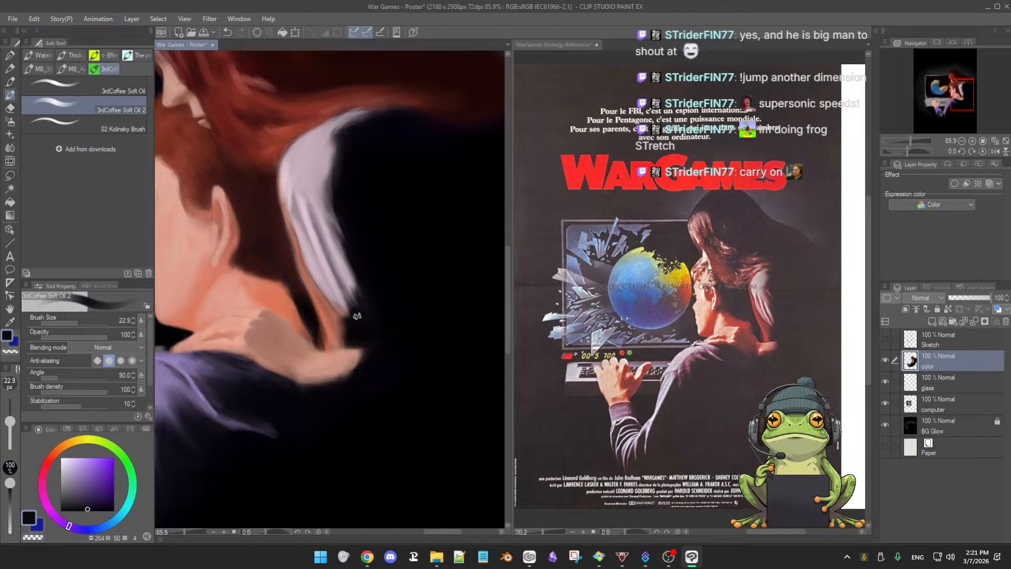
alt+click(346, 329)
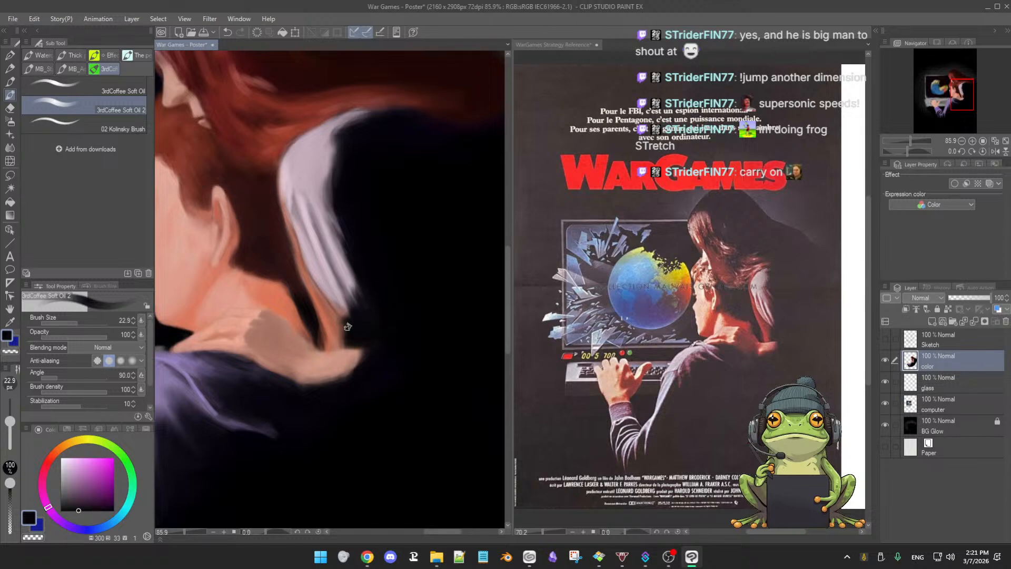
Blend the shadow between the cuff and the elbow with sampled dark brown and near-black at brush size 40.8
ctrl+alt+drag(346, 328, 354, 341)
alt+click(344, 330)
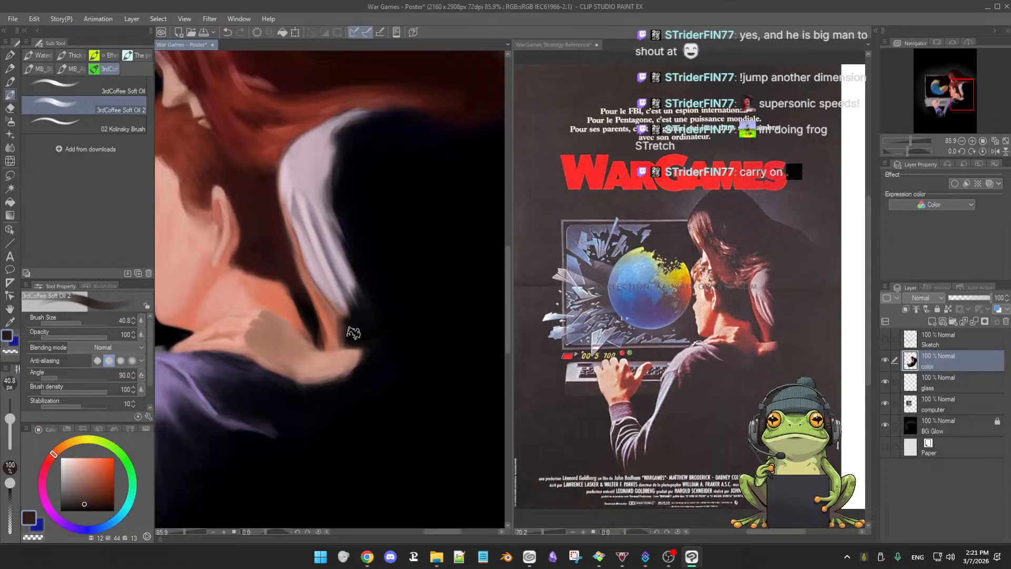
alt+click(349, 330)
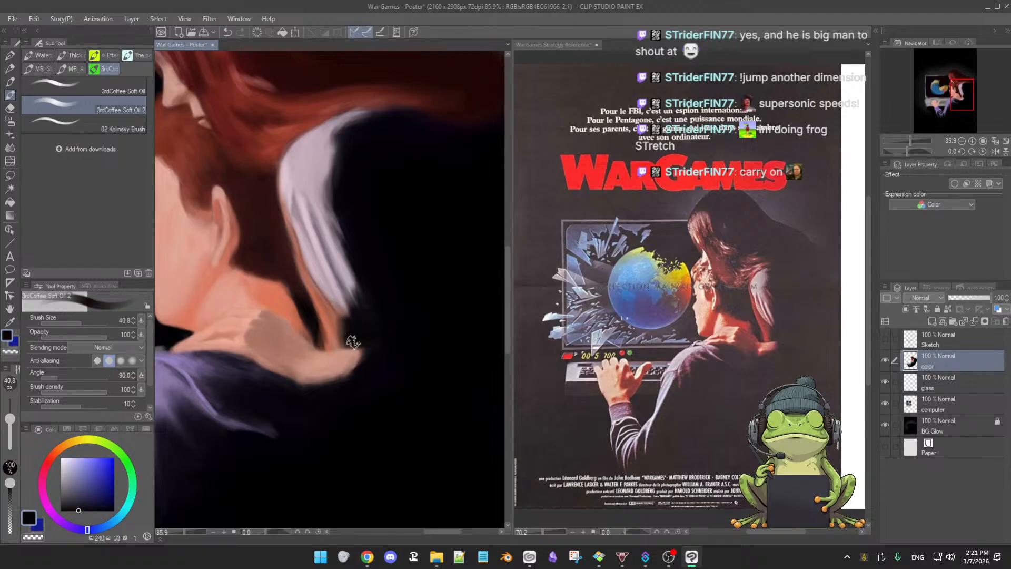
alt+click(363, 316)
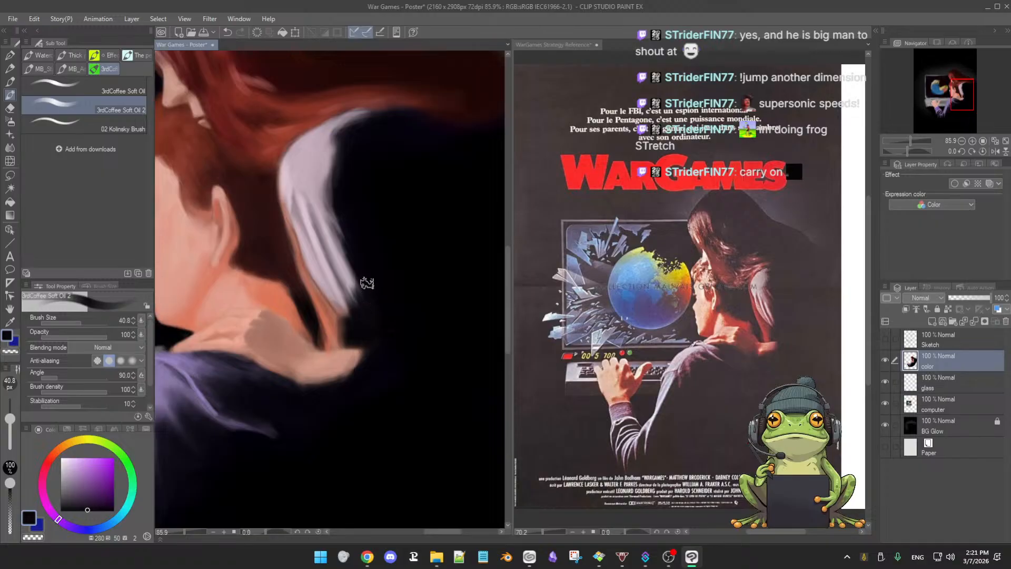
Refine the thin skin edge along the sleeve's inner side and the adjoining hair with sampled skin brown and dark red at brush sizes 12.9 and 13.7
scroll(384, 326, down, 3)
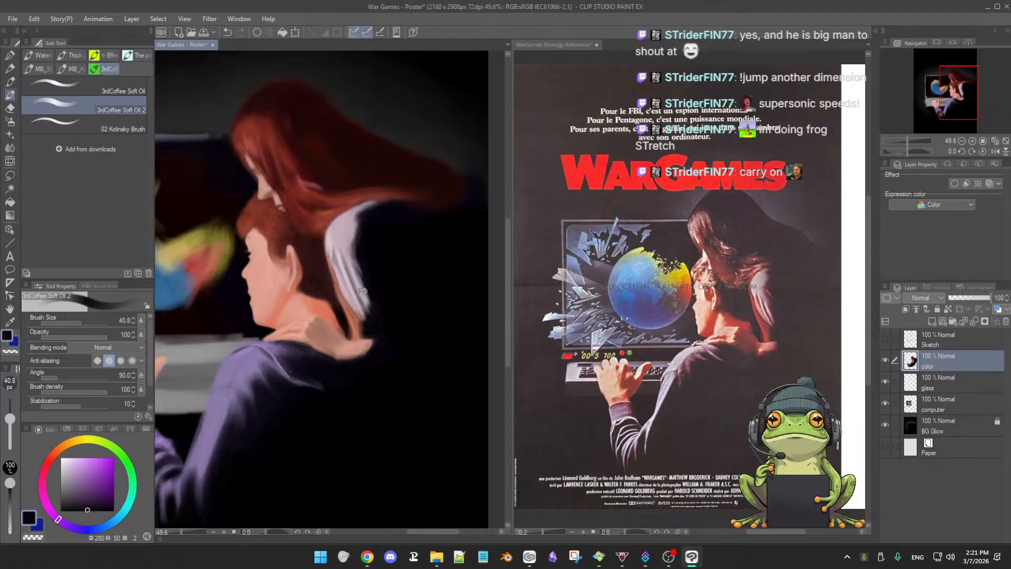
scroll(395, 300, up, 3)
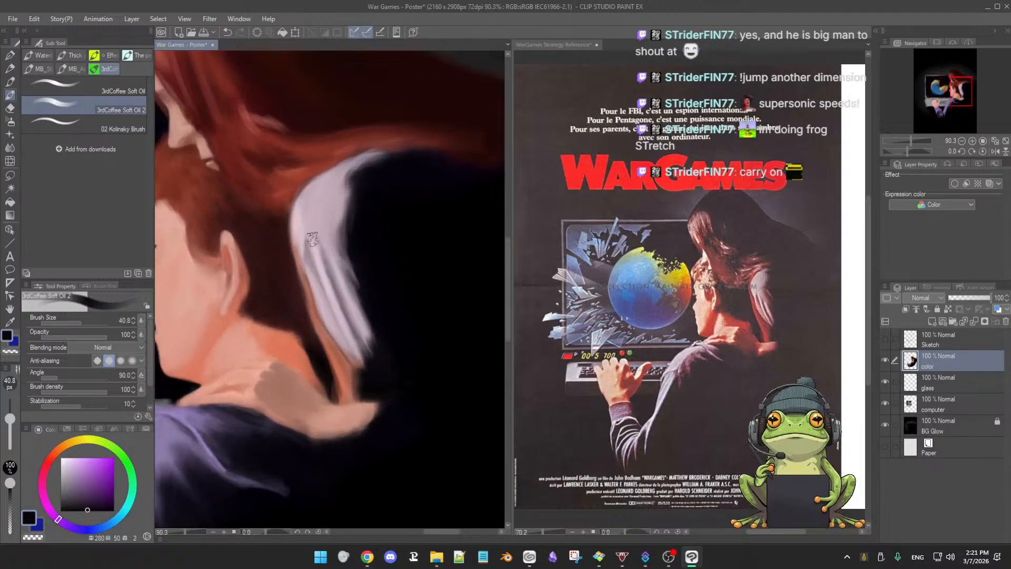
alt+click(307, 286)
drag(307, 278, 300, 279)
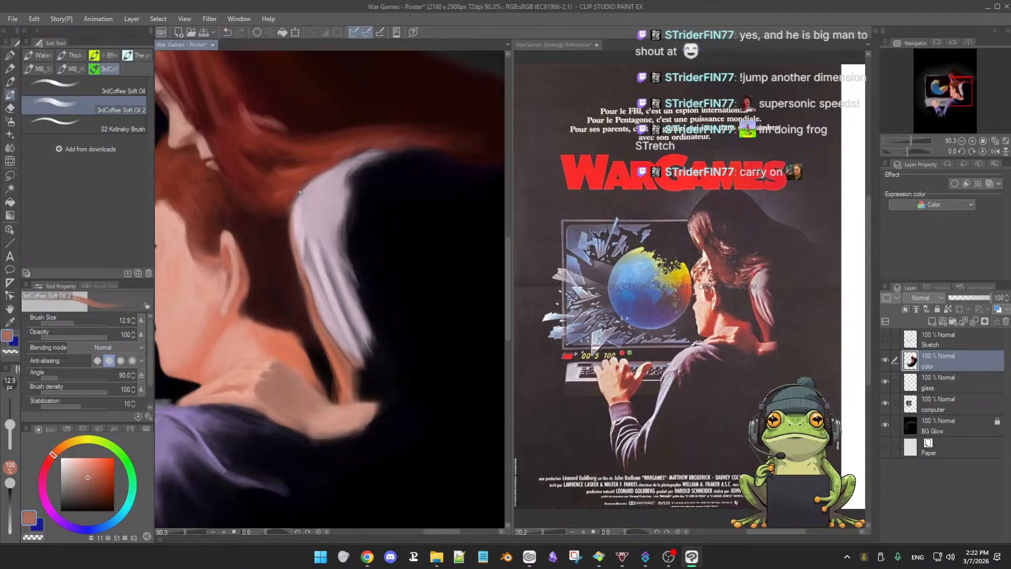
alt+click(284, 206)
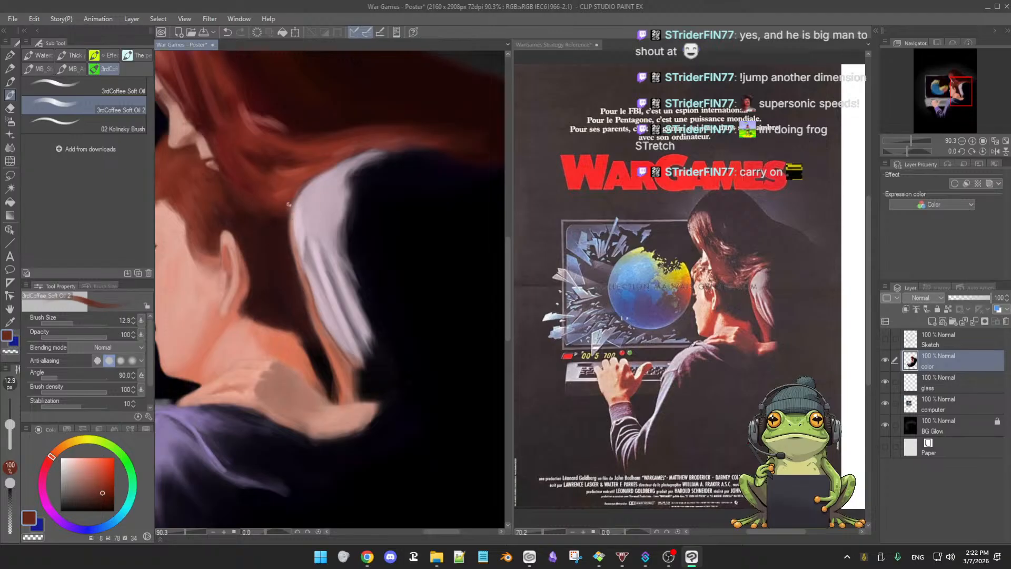
scroll(289, 215, down, 5)
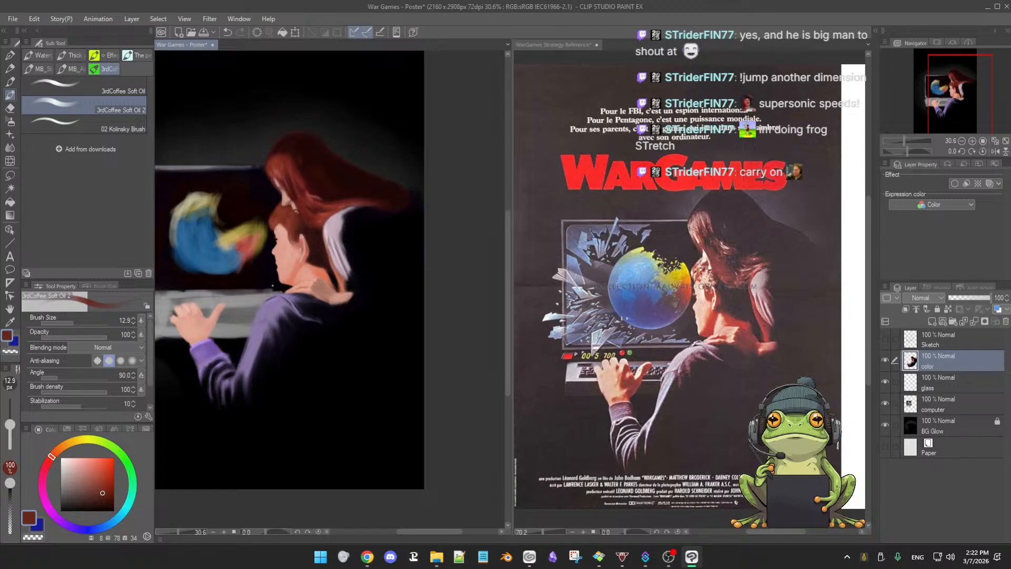
scroll(337, 273, up, 3)
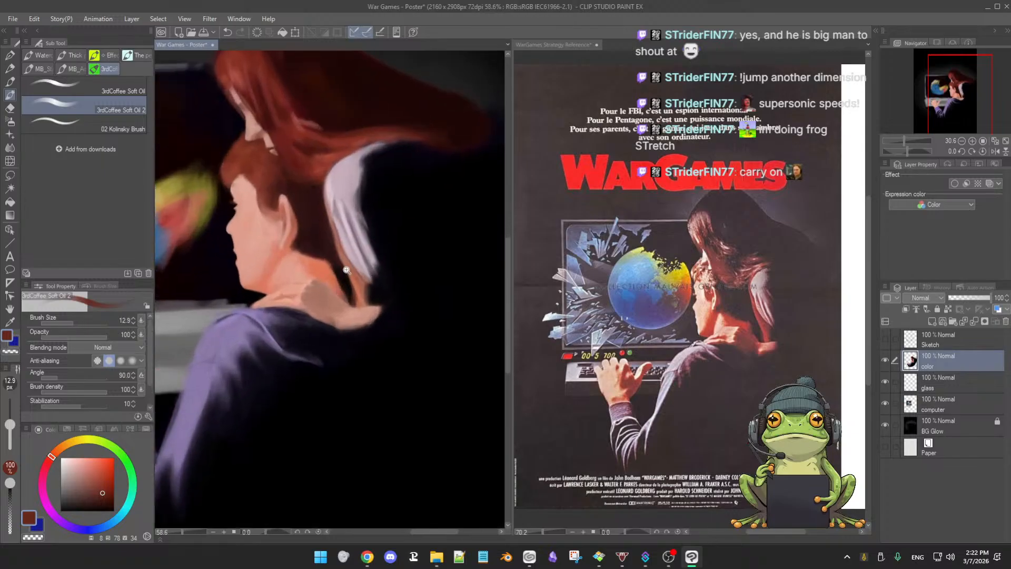
drag(347, 270, 399, 356)
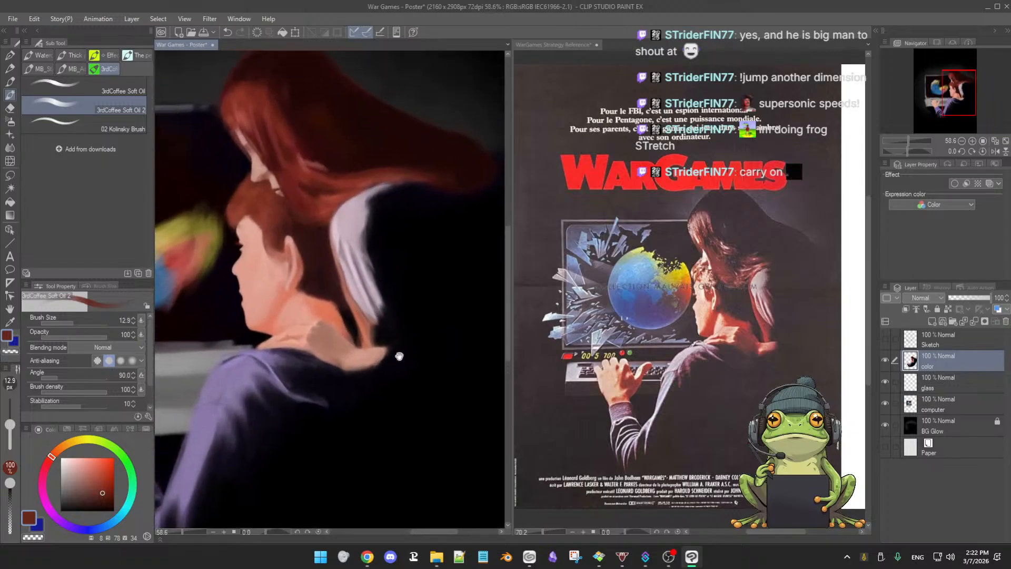
alt+click(359, 308)
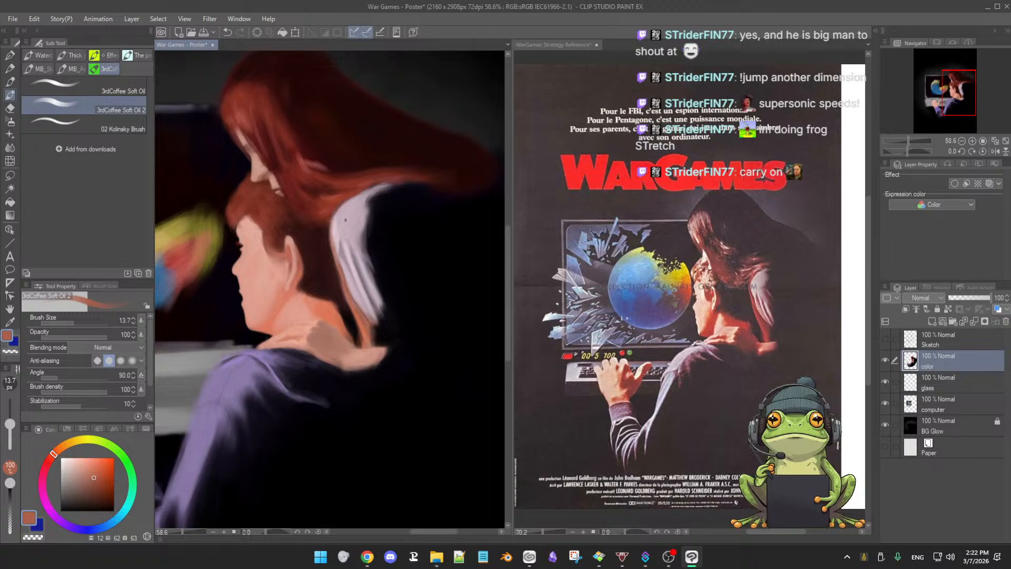
Pick a muted grey-mauve and soften the upper sleeve and its dark outer boundary at brush sizes 13.7 and 29.0
alt+click(342, 216)
click(84, 465)
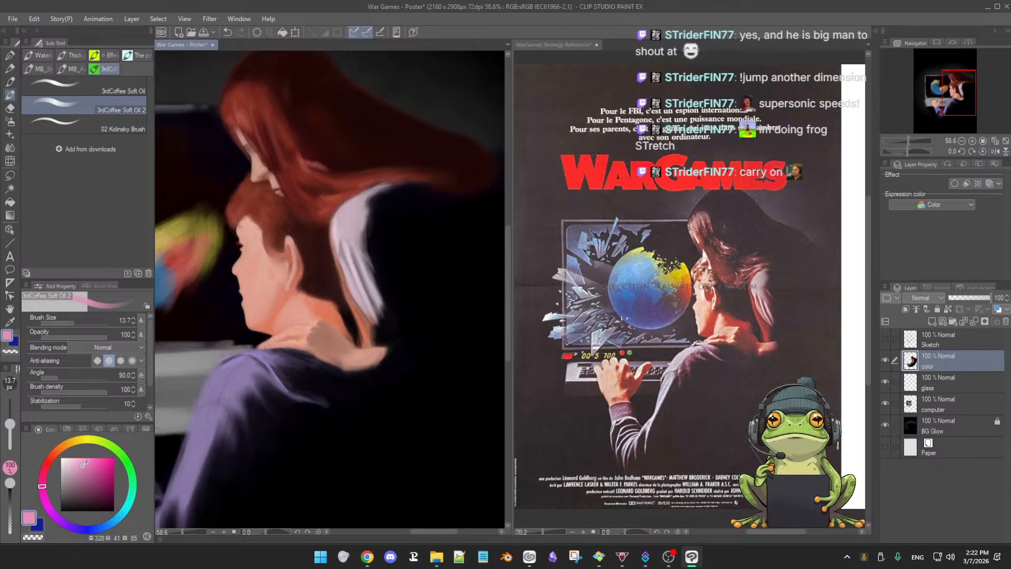
click(73, 476)
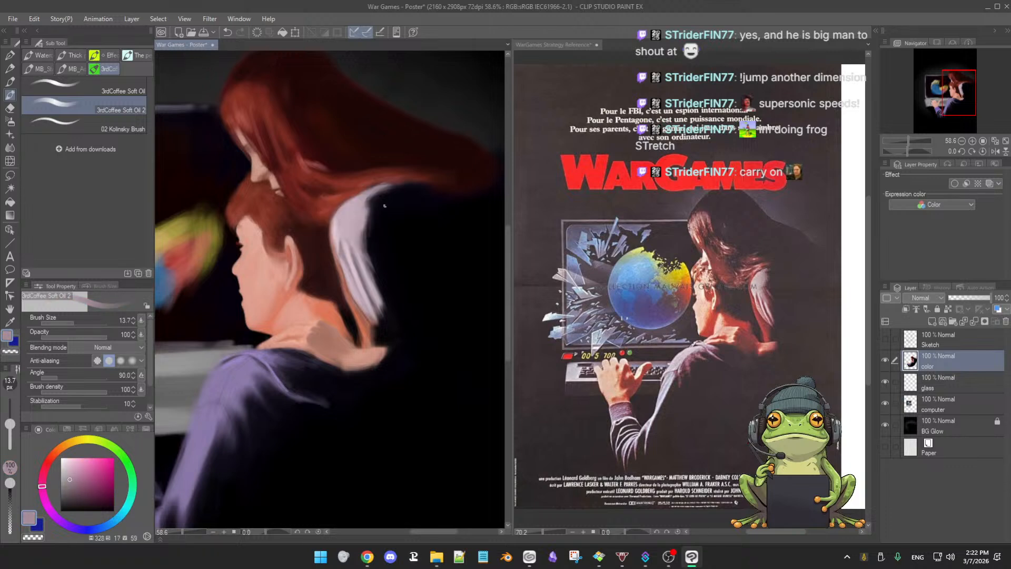
drag(371, 224, 370, 202)
drag(360, 223, 356, 215)
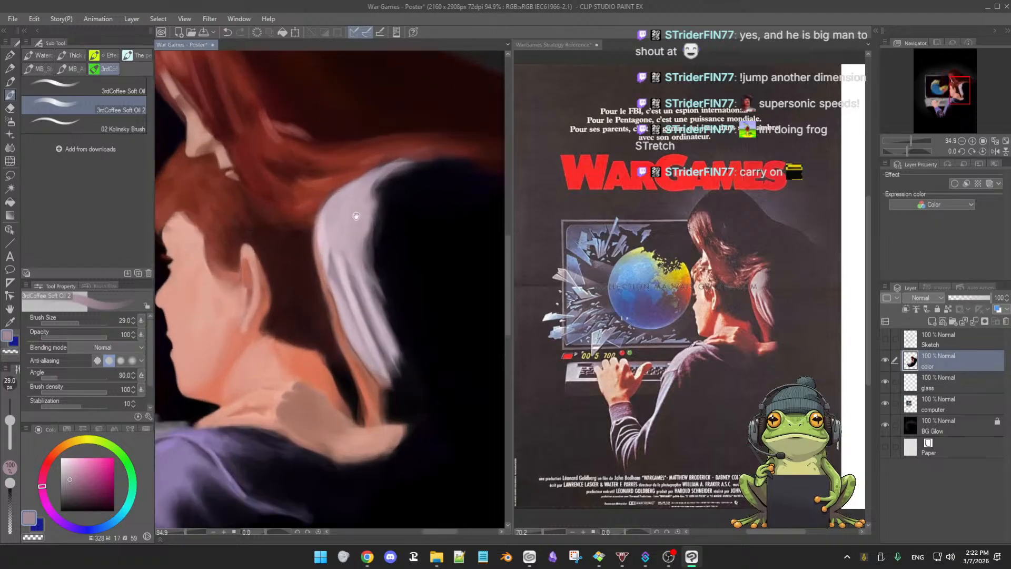
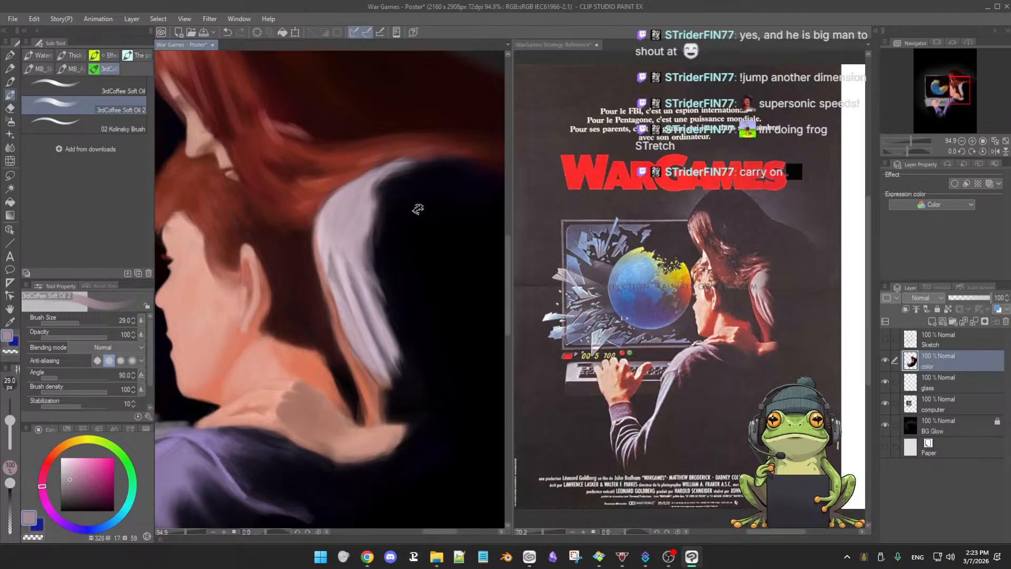
mouse_move(425, 220)
mouse_down()
mouse_move(386, 235)
mouse_move(443, 227)
mouse_up()
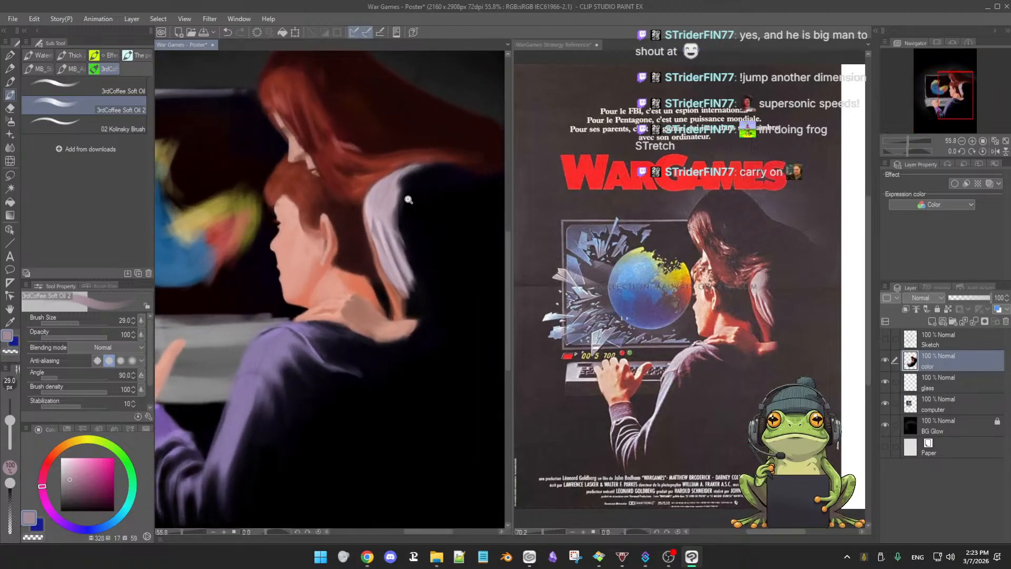
Undo the last stroke and even out the darkness beside the cuff and elbow with sampled near-black at brush size 39.6
click(416, 253)
click(413, 268)
click(436, 260)
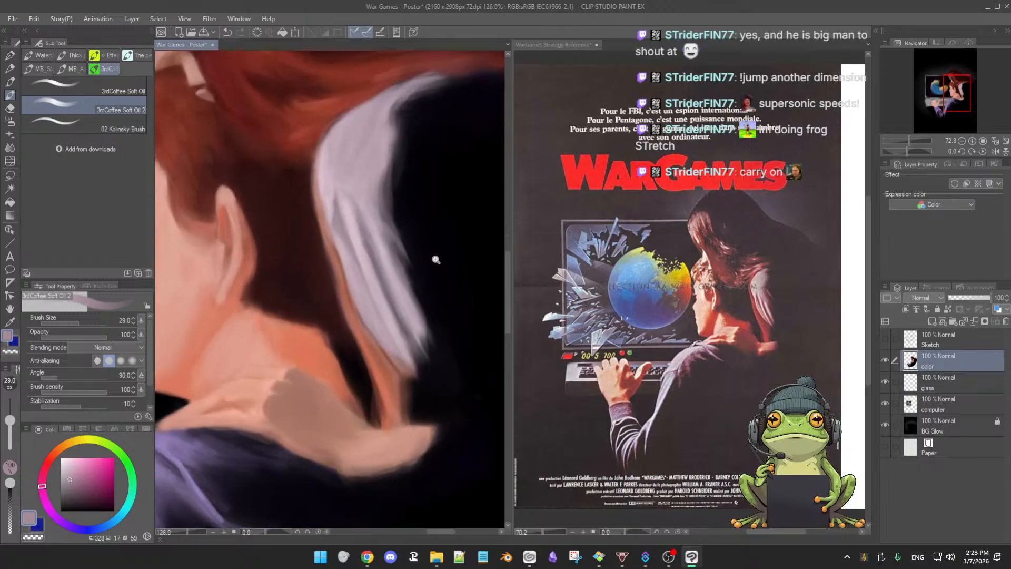
drag(436, 260, 439, 244)
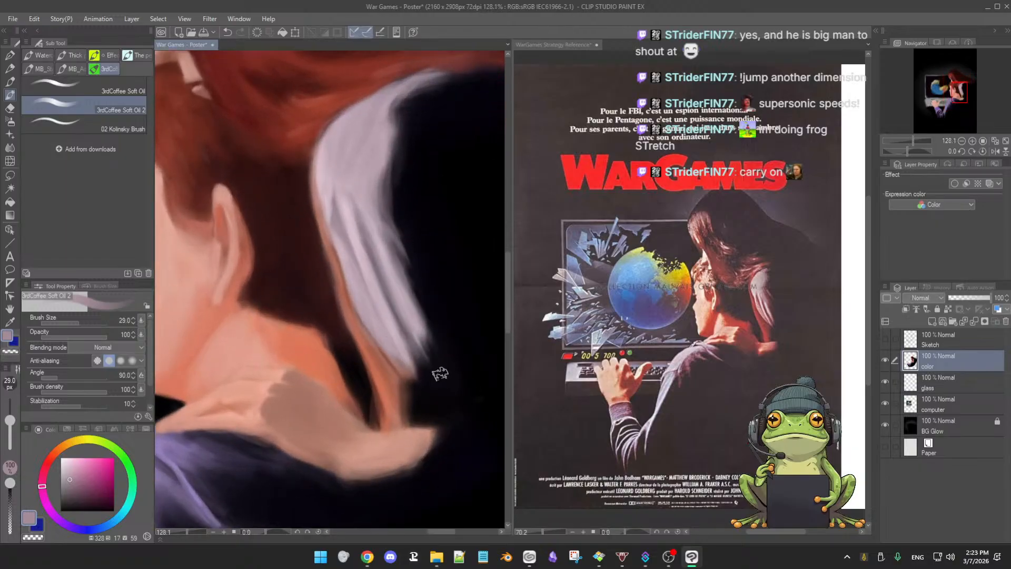
mouse_move(495, 372)
mouse_down()
mouse_move(409, 457)
mouse_move(434, 408)
mouse_move(456, 418)
mouse_move(454, 386)
mouse_up()
key(ctrl+z)
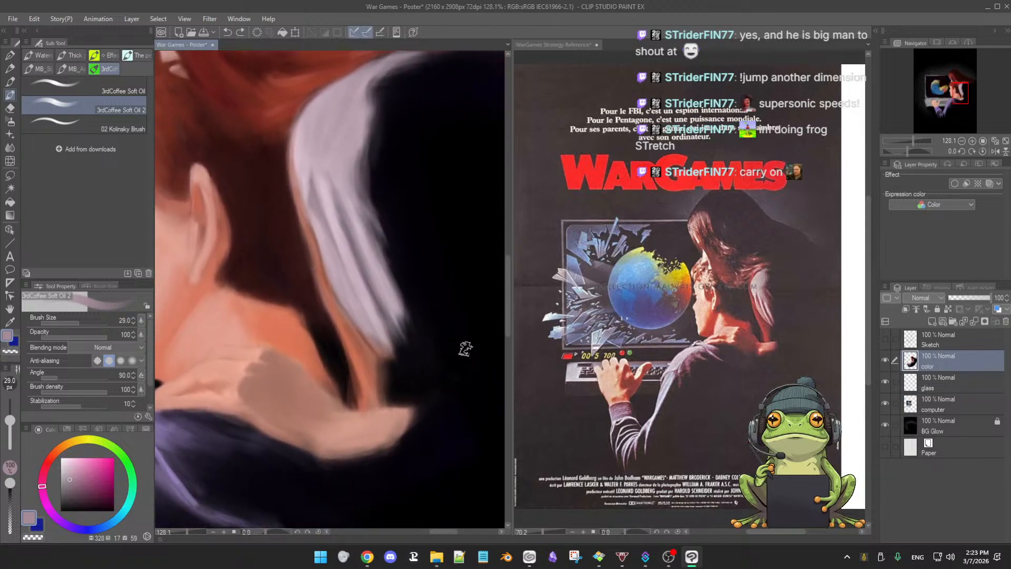
alt+click(467, 349)
ctrl+alt+drag(464, 352, 467, 344)
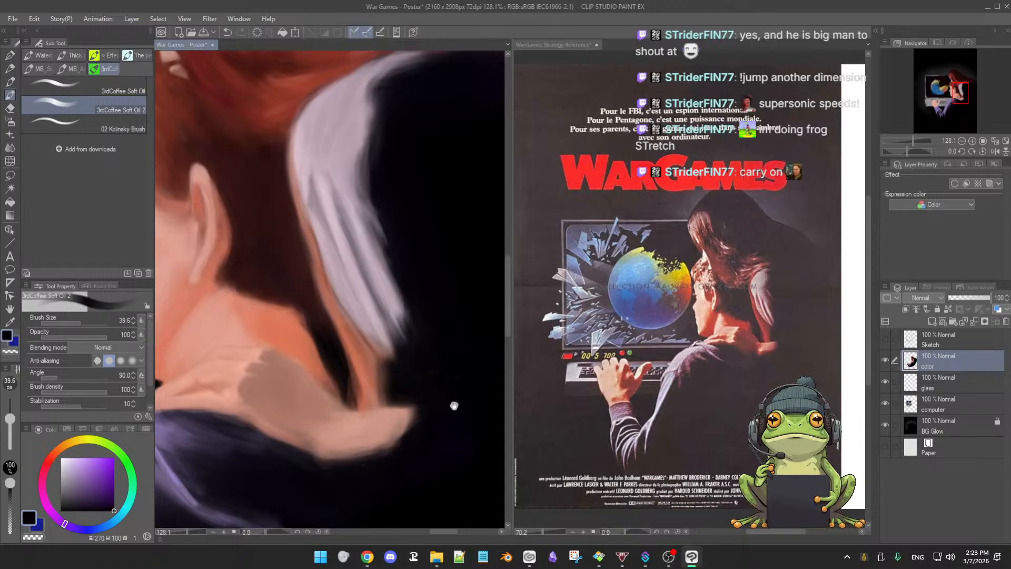
Reshape the sleeve's outer edge from shoulder to cuff with sampled near-black and grey-mauve at brush size 39.6
scroll(454, 406, down, 3)
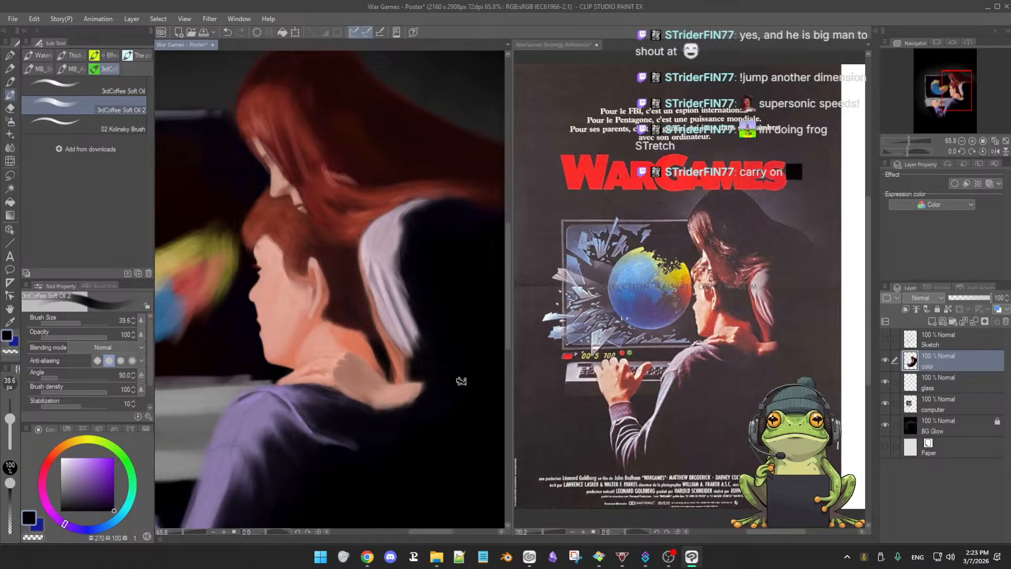
scroll(451, 380, up, 2)
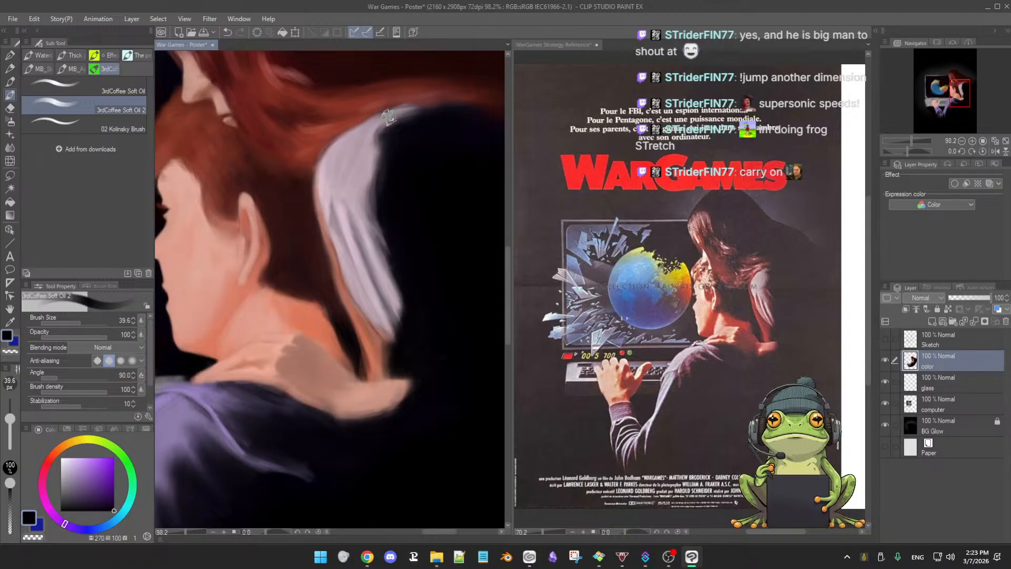
alt+click(383, 199)
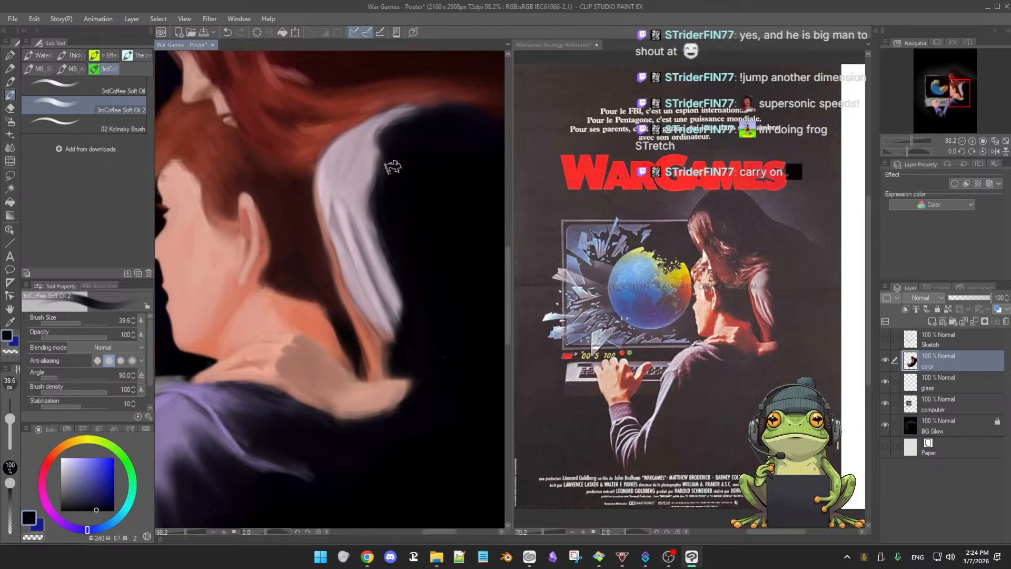
alt+click(397, 111)
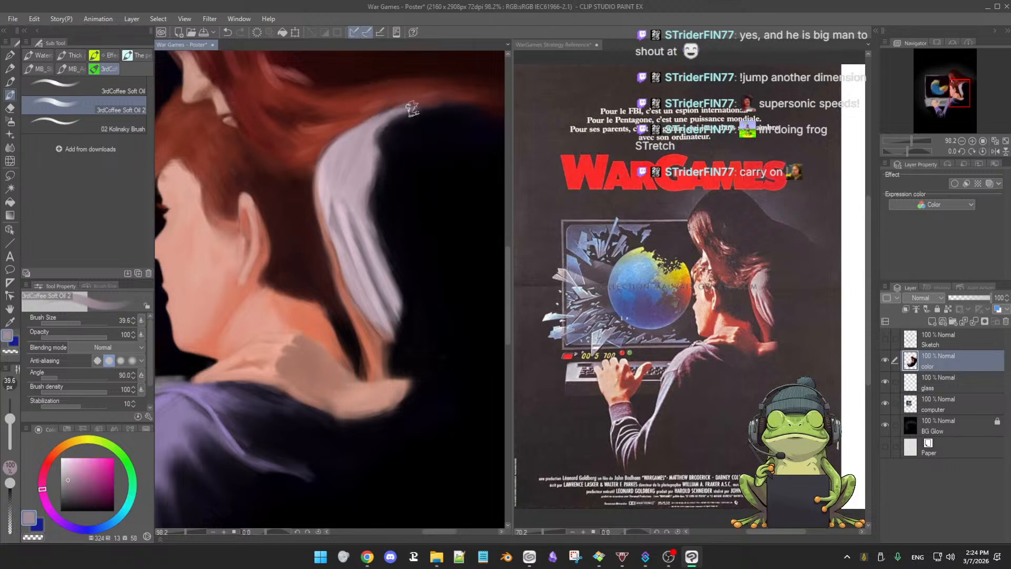
alt+click(425, 111)
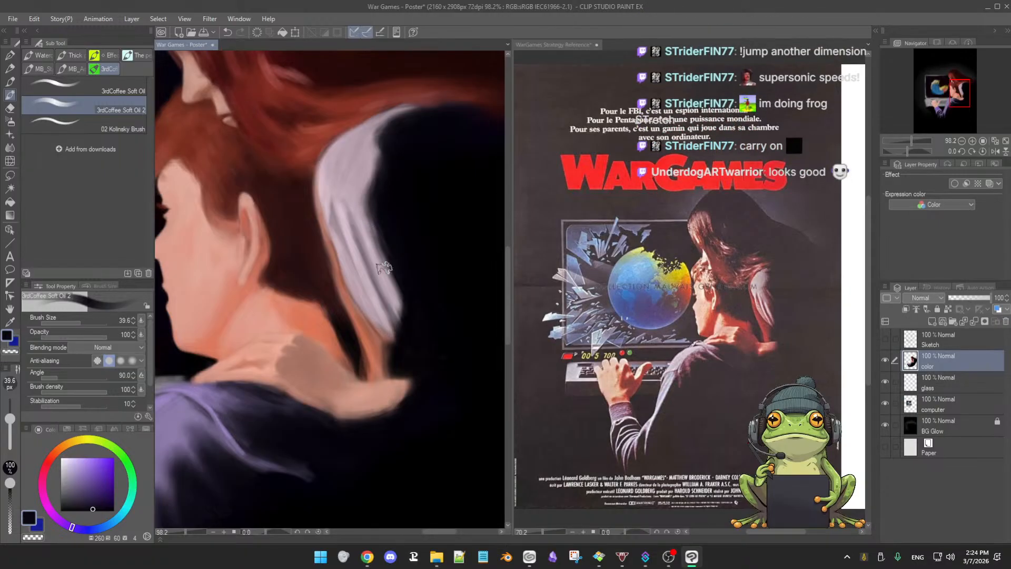
alt+click(385, 232)
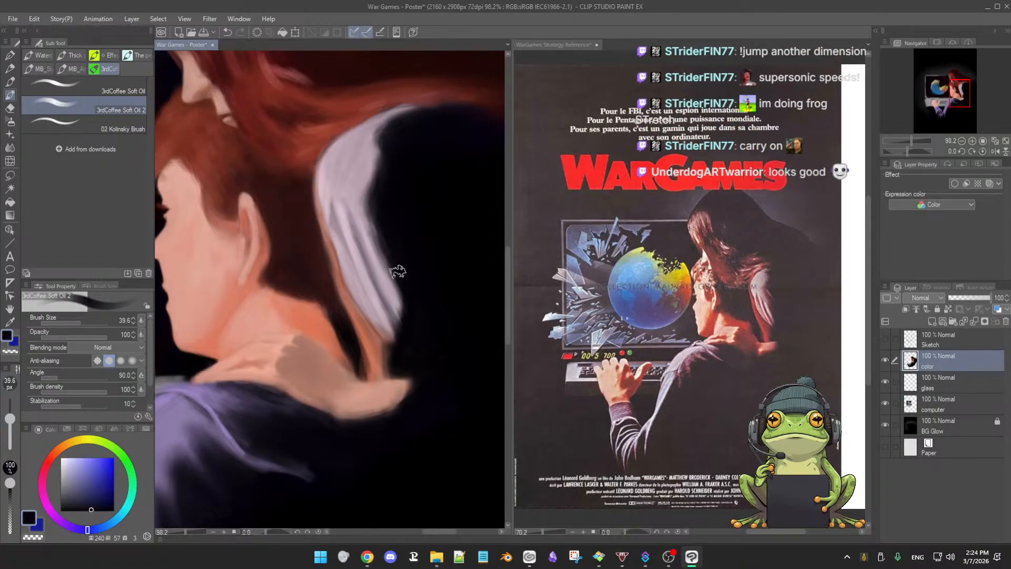
Save the poster and touch up the boy's neck below the hairline with sampled orange skin tone at brush size 25.9
mouse_move(428, 315)
mouse_down()
mouse_move(415, 316)
mouse_move(418, 334)
mouse_move(436, 322)
mouse_move(419, 319)
mouse_move(443, 314)
mouse_move(442, 362)
mouse_move(441, 335)
mouse_move(474, 363)
mouse_up()
alt+click(342, 353)
key([)
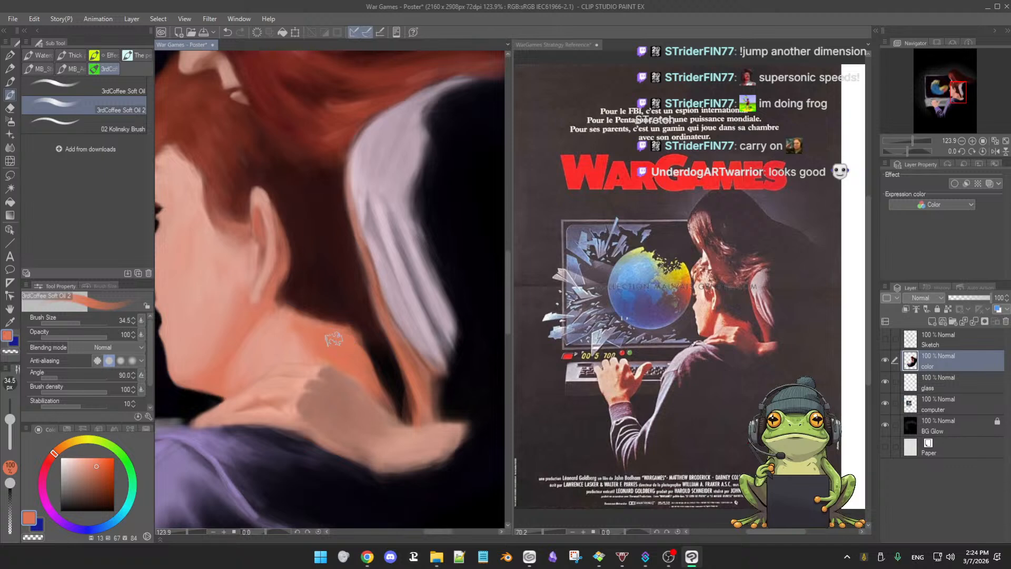
key(bracketleft)
key(bracketleft)
key(ctrl+s)
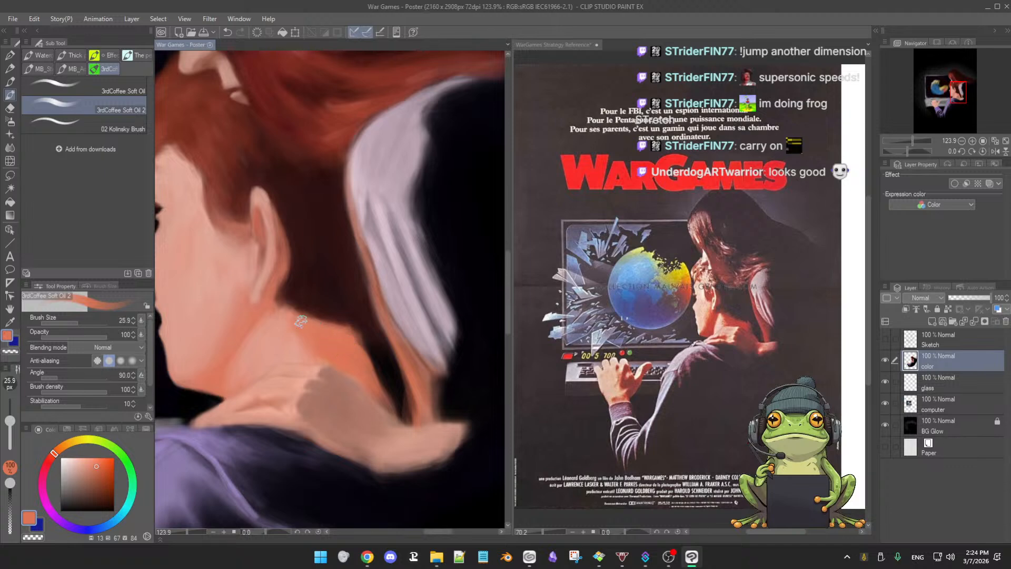
drag(338, 331, 316, 323)
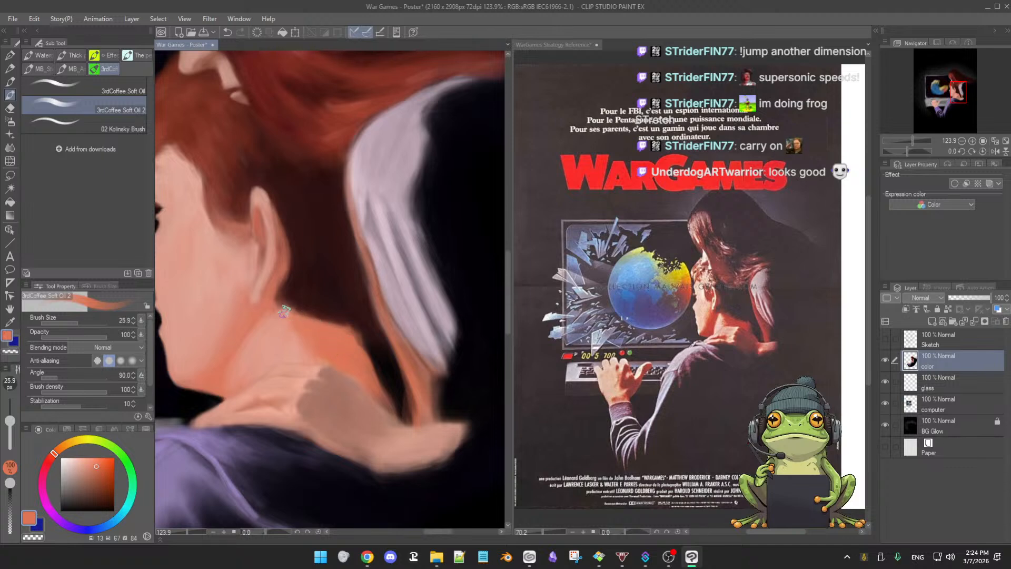
Darken the boy's hair behind the ear and down to the nape with sampled near-black at brush sizes 29.3 and 20.8
alt+click(386, 355)
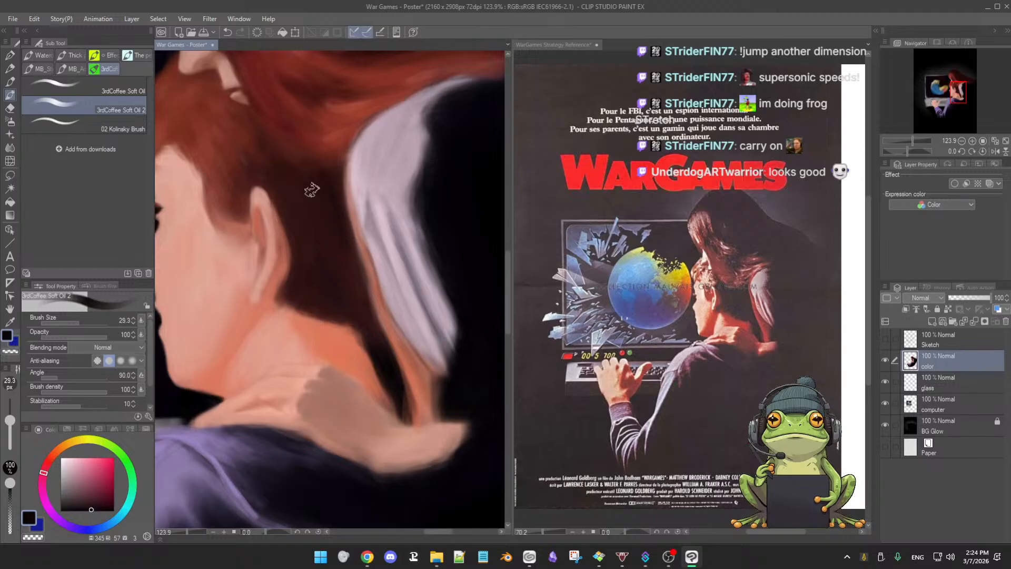
key(])
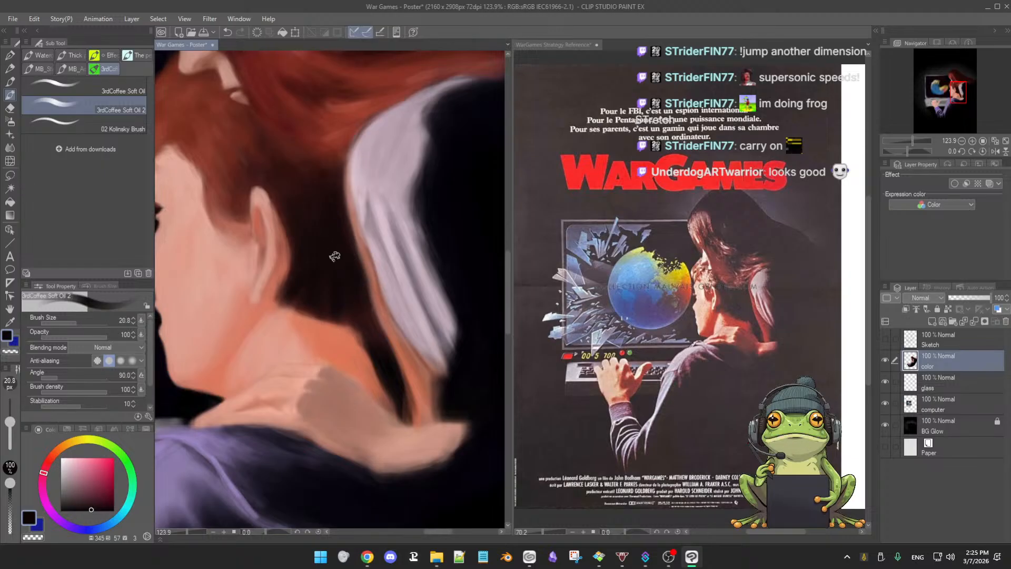
alt+click(399, 373)
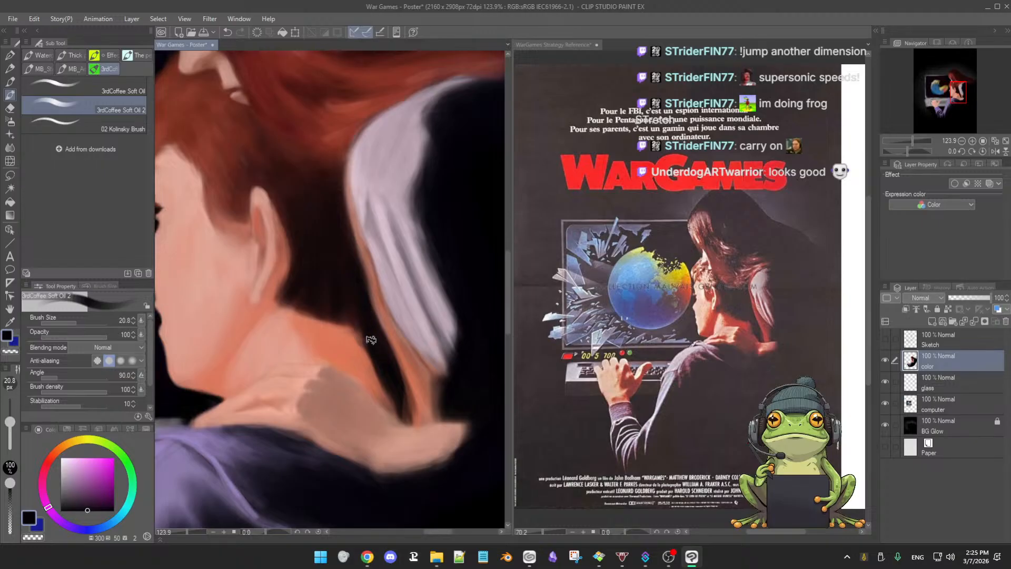
Refine the dark gap between the neck and the woman's forearm with sampled orange, near-black and brown at brush size 20.8
alt+click(362, 358)
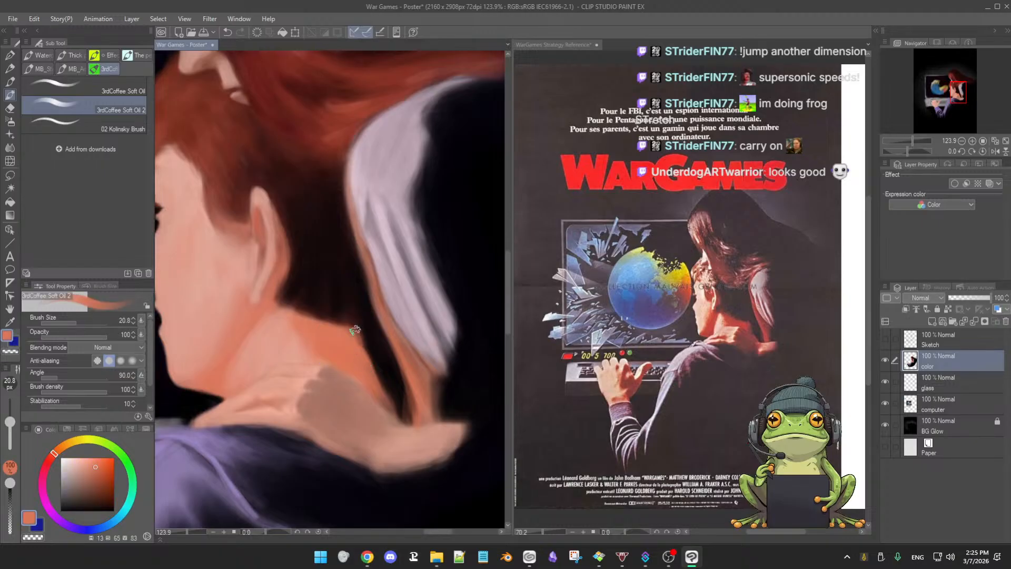
alt+click(376, 356)
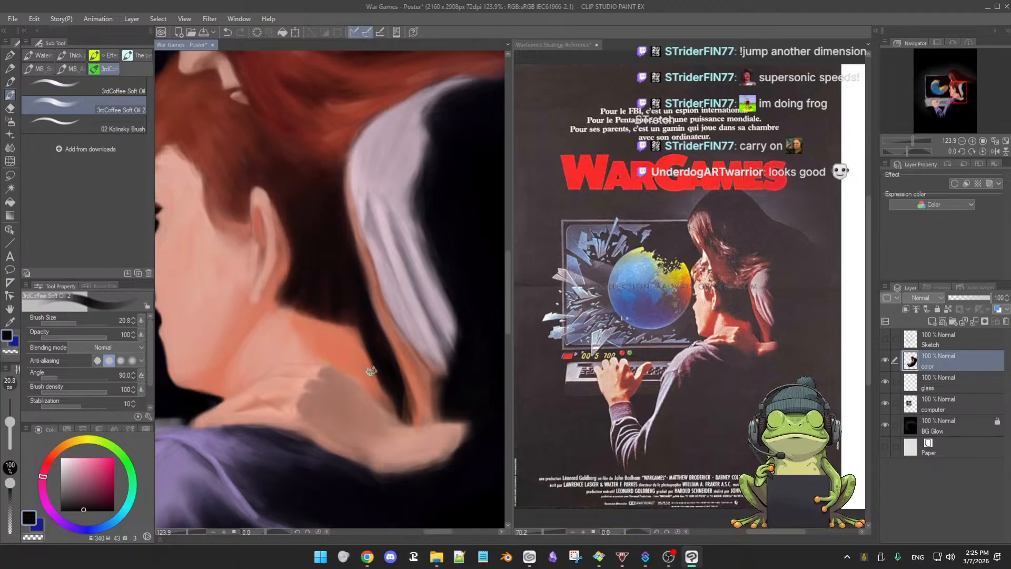
drag(358, 332, 390, 406)
alt+click(356, 334)
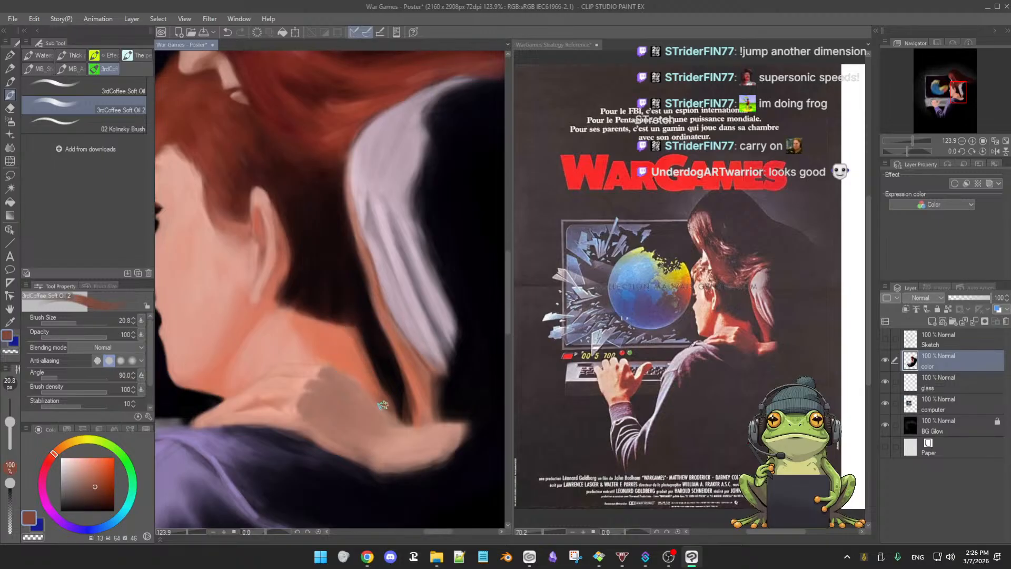
alt+click(373, 350)
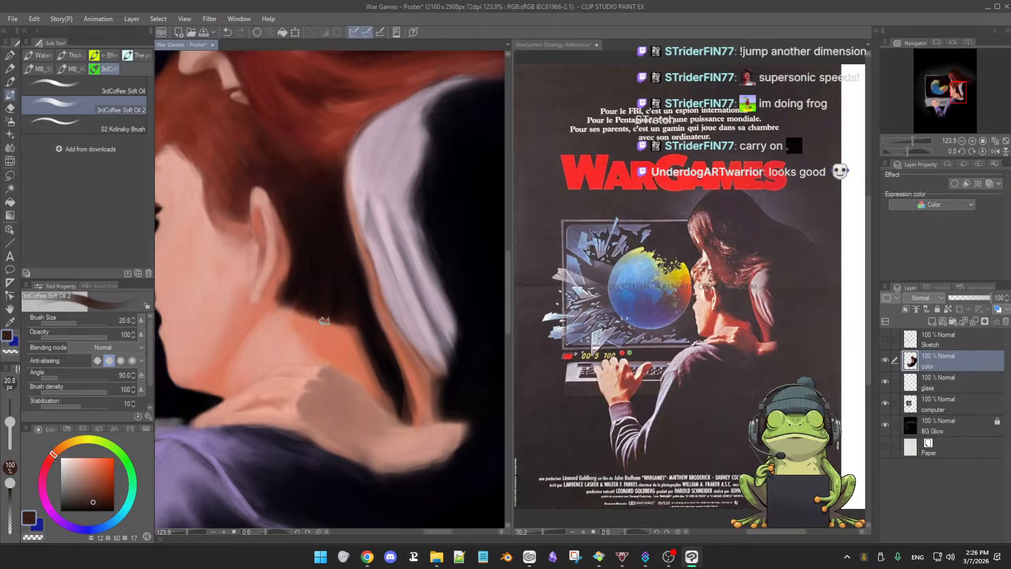
Refine the boy's nape hairline and the ear's back edge with sampled orange, reddish brown and near-black at brush size 17.2
alt+click(334, 341)
ctrl+alt+drag(334, 338, 336, 342)
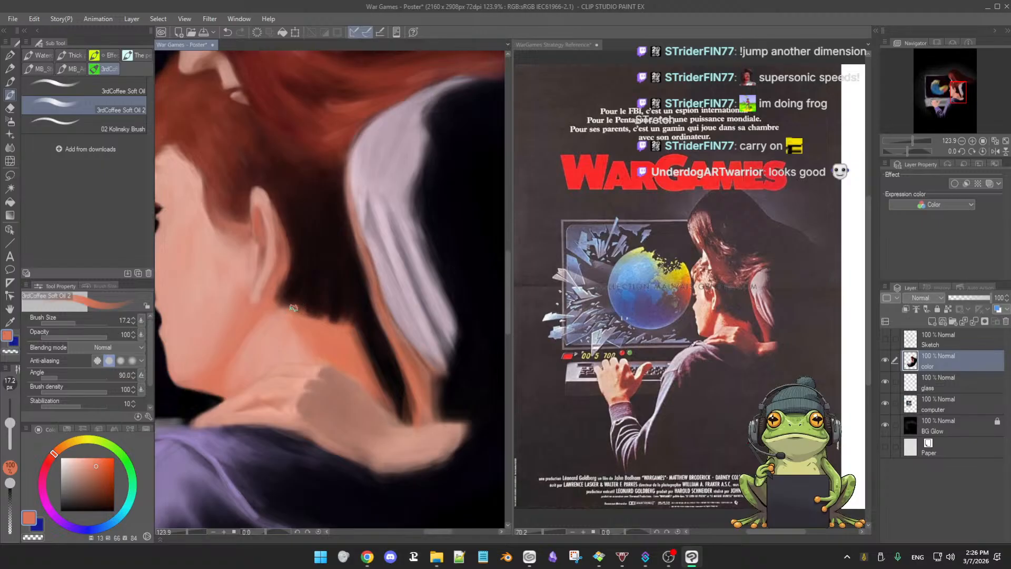
alt+click(282, 259)
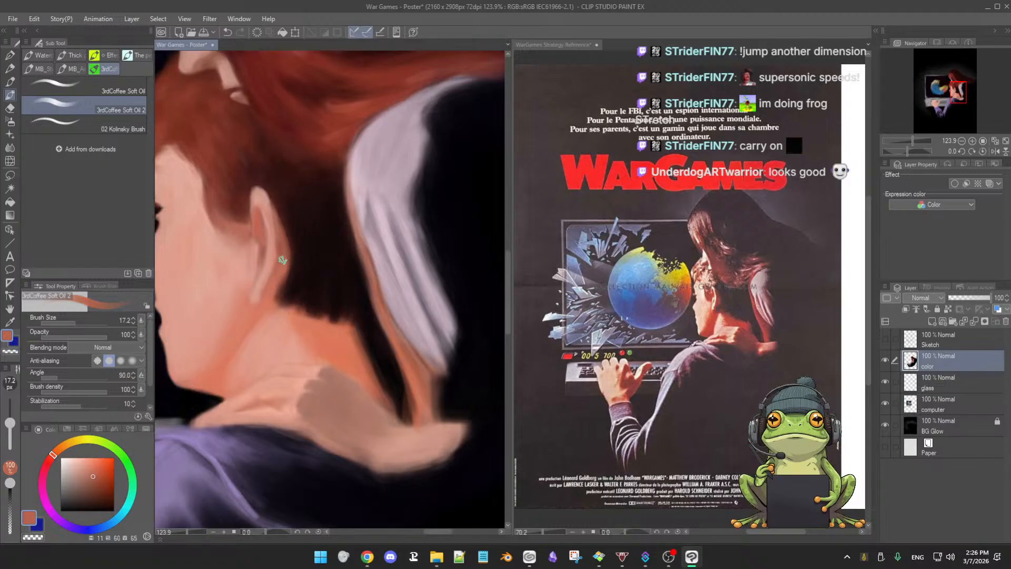
key(alt)
alt+click(289, 289)
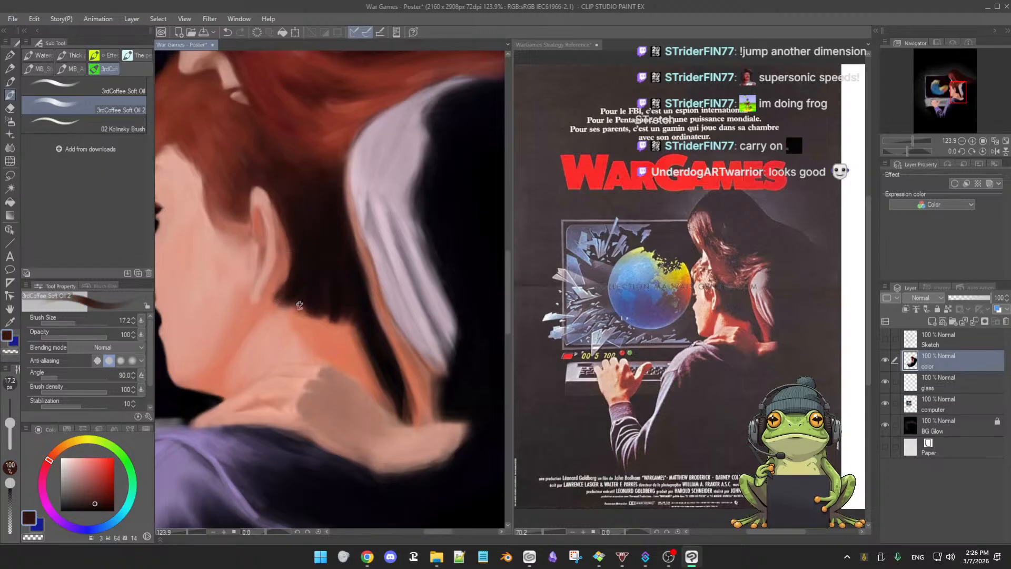
Clean up the dark strip between the boy's neck and the woman's forearm with sampled near-black and brown at brush size 17.2
scroll(342, 323, down, 3)
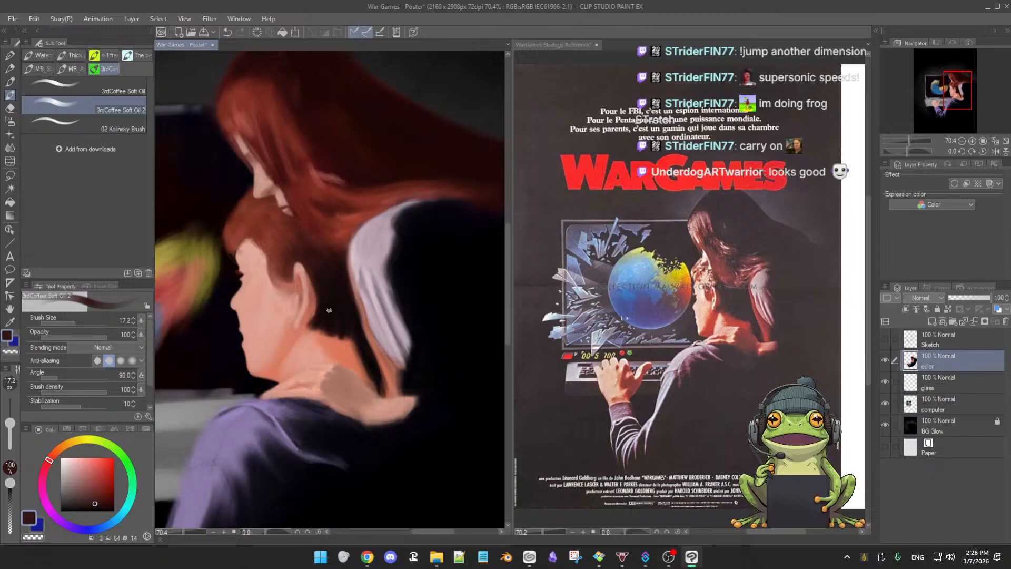
scroll(366, 326, up, 3)
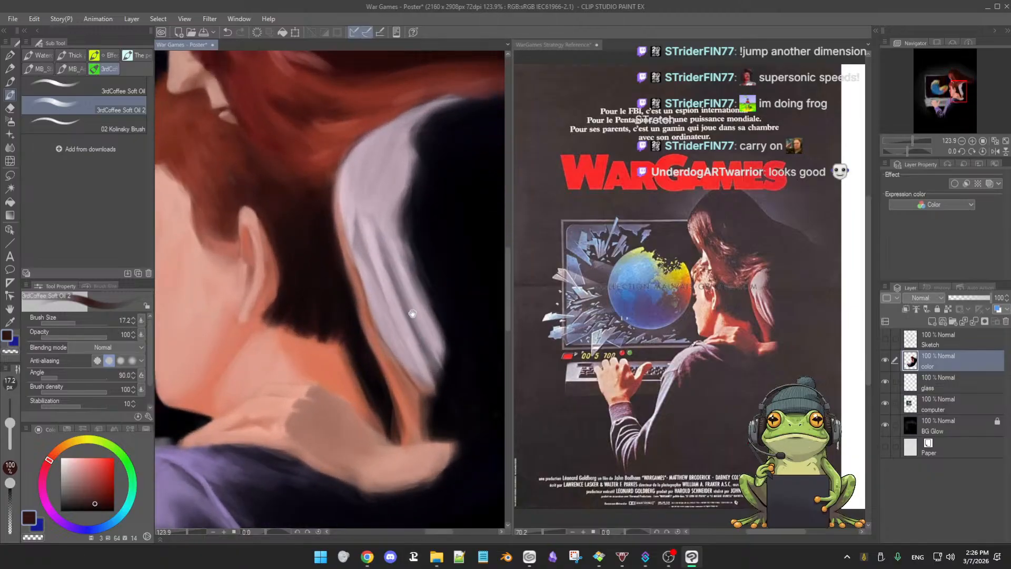
scroll(396, 346, up, 2)
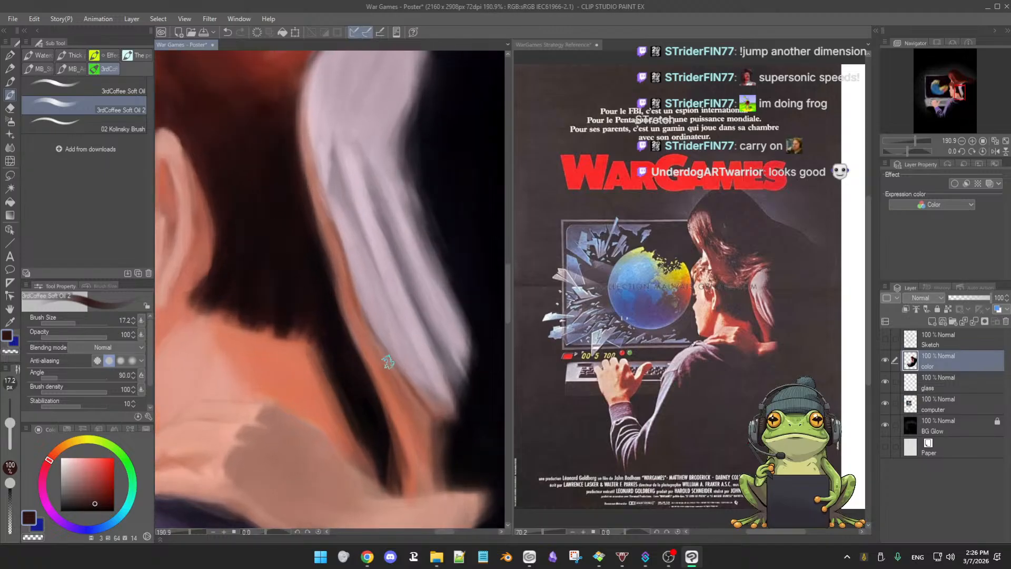
alt+click(358, 394)
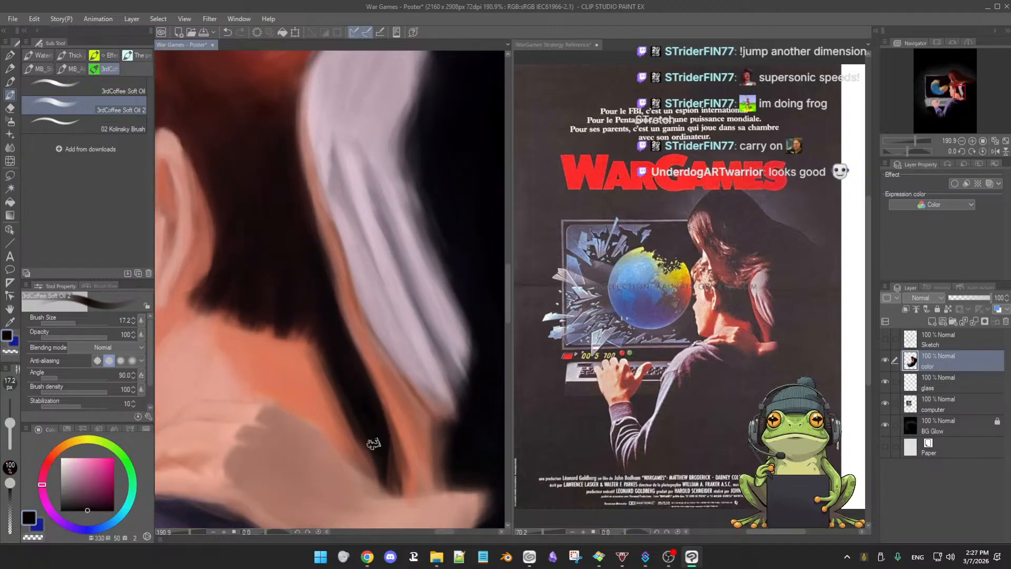
alt+click(325, 371)
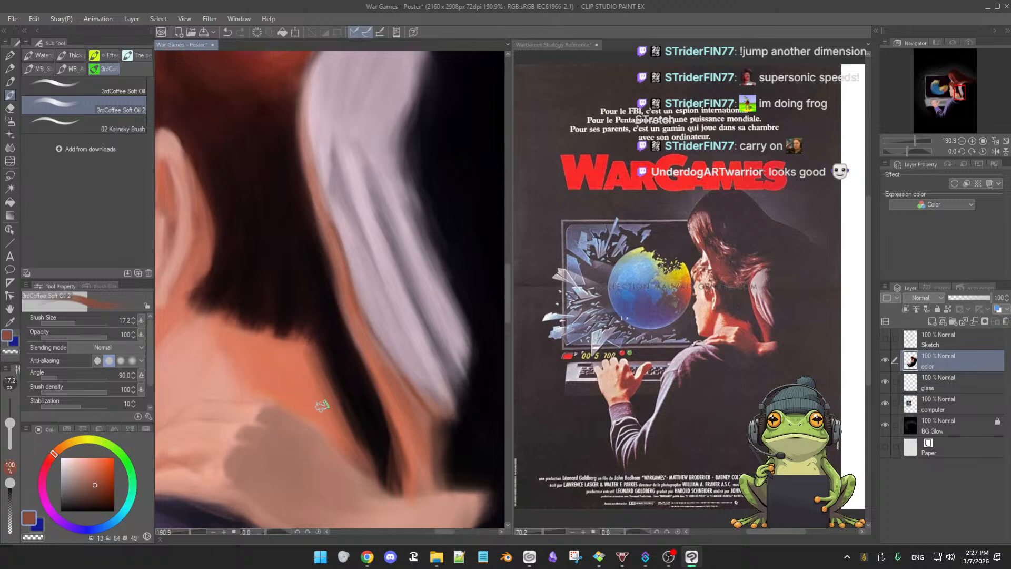
alt+click(325, 375)
alt+click(334, 360)
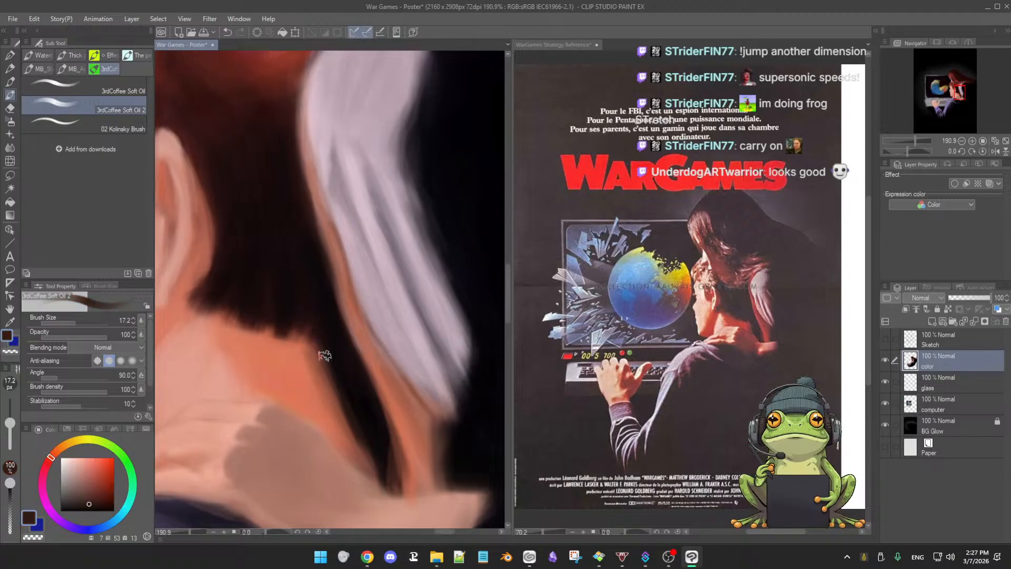
alt+click(360, 399)
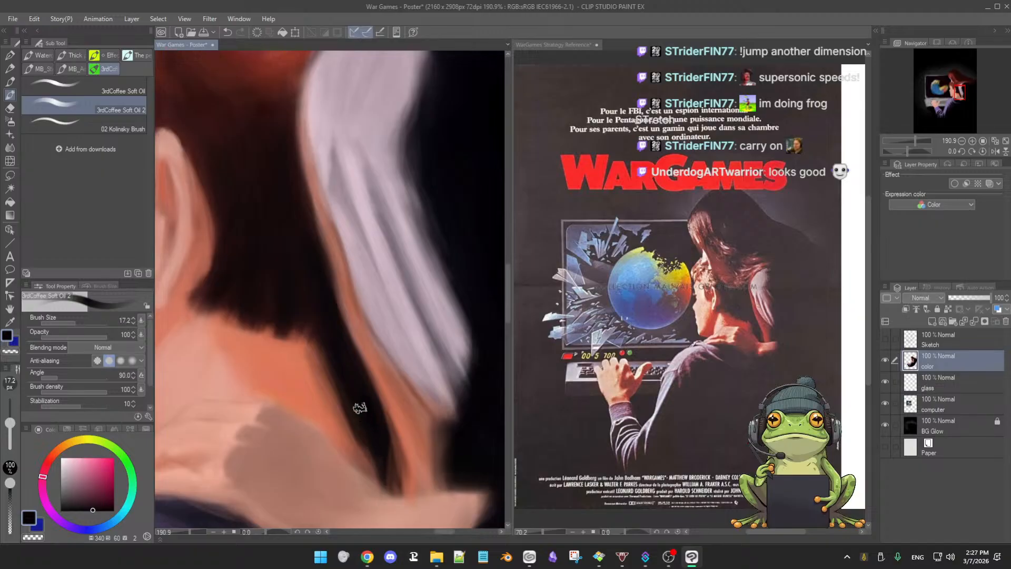
alt+click(354, 396)
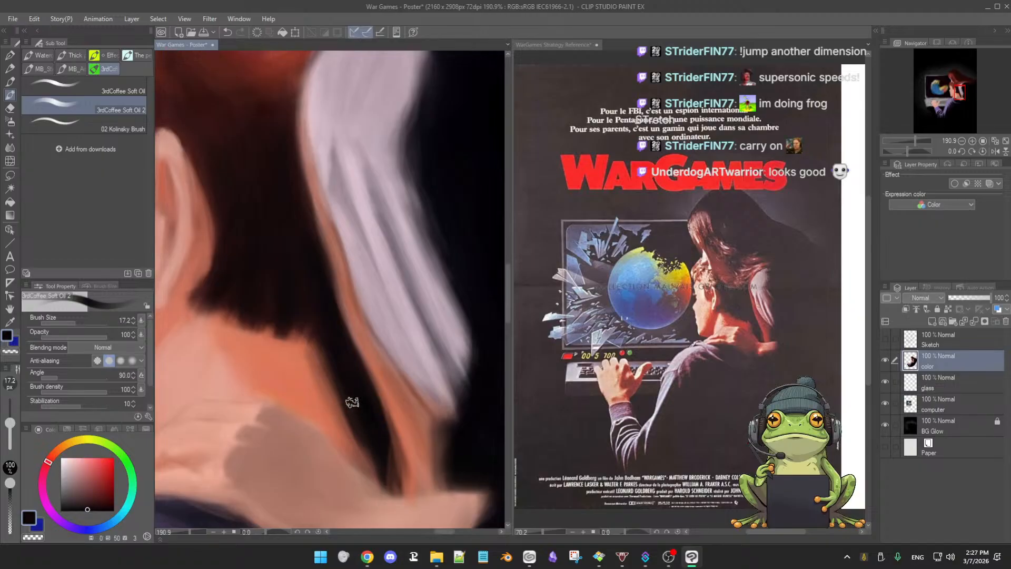
alt+click(348, 377)
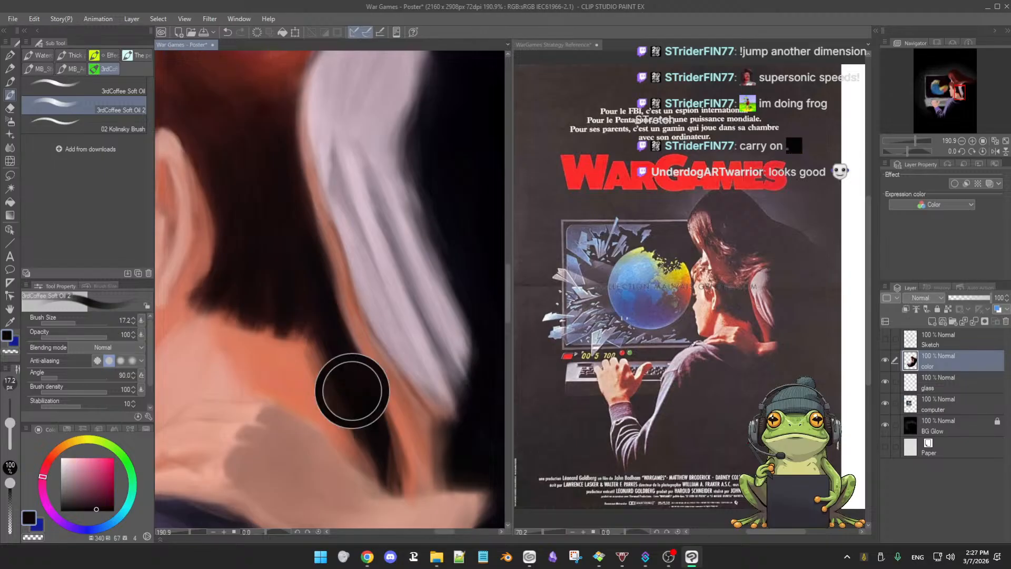
Define the fingers of the hand resting on the boy's shoulder with sampled orange skin tone at brush size 11.3
scroll(403, 418, down, 1)
scroll(404, 418, down, 6)
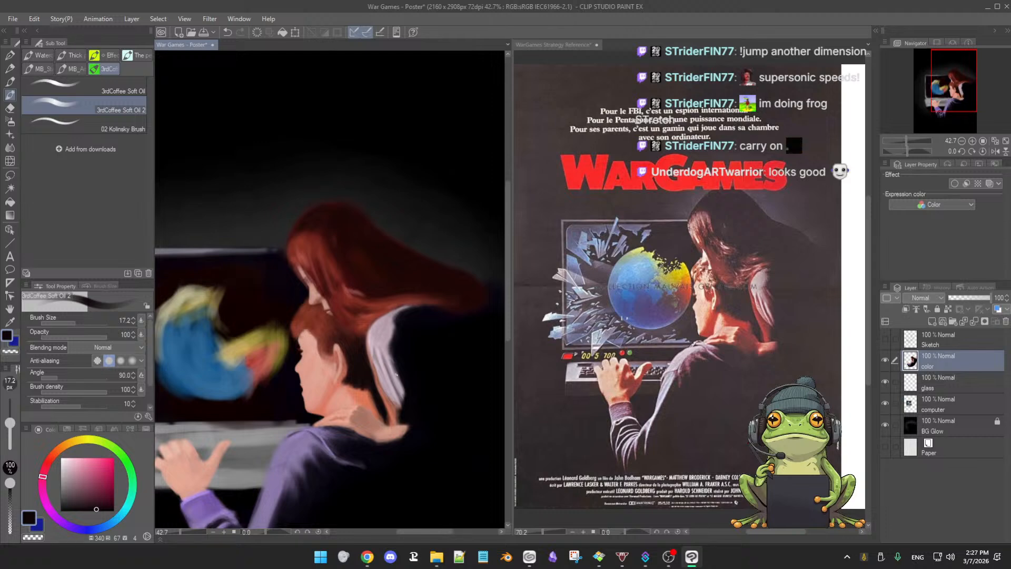
scroll(384, 365, up, 6)
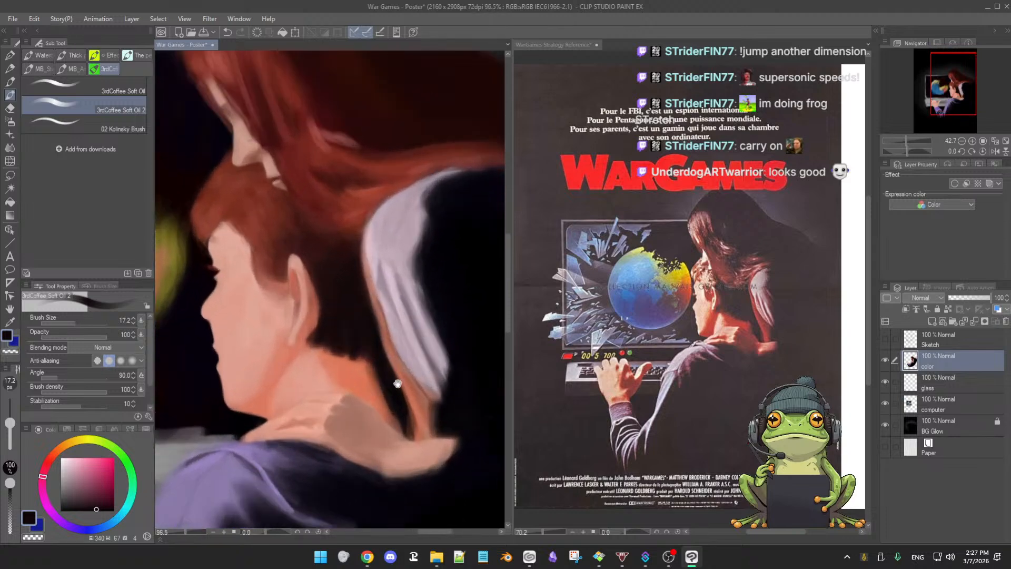
scroll(391, 352, up, 2)
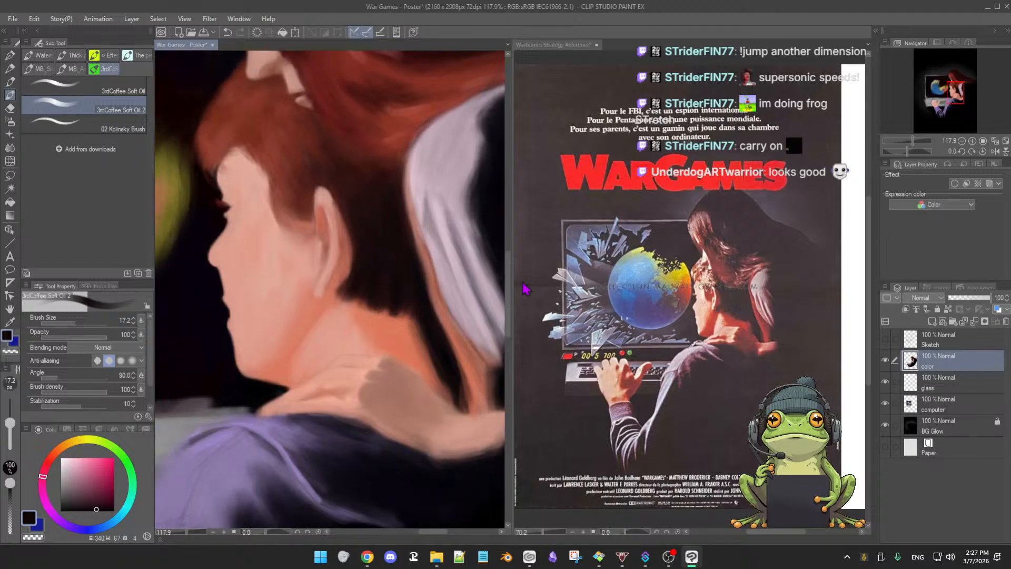
alt+click(320, 394)
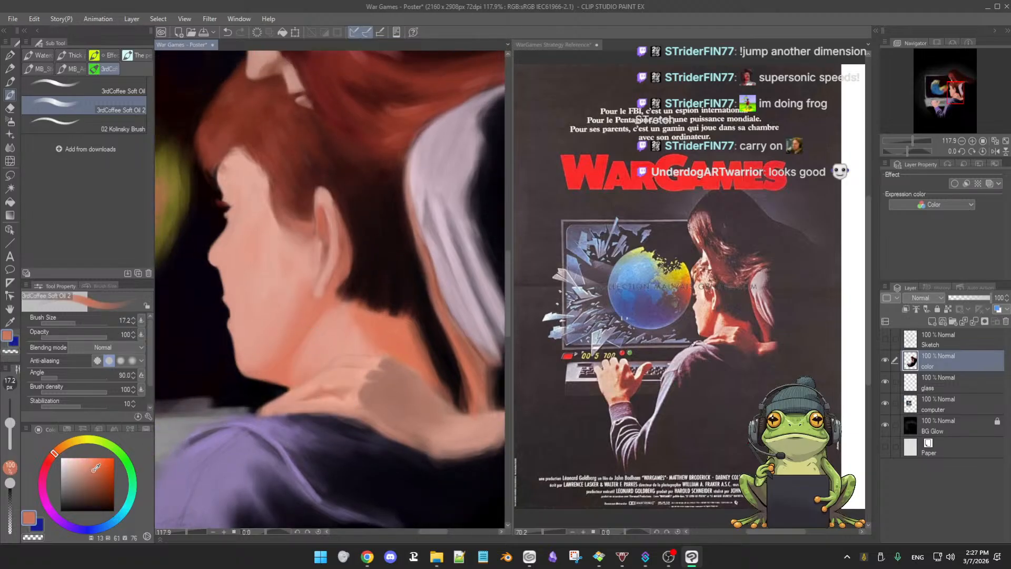
key([)
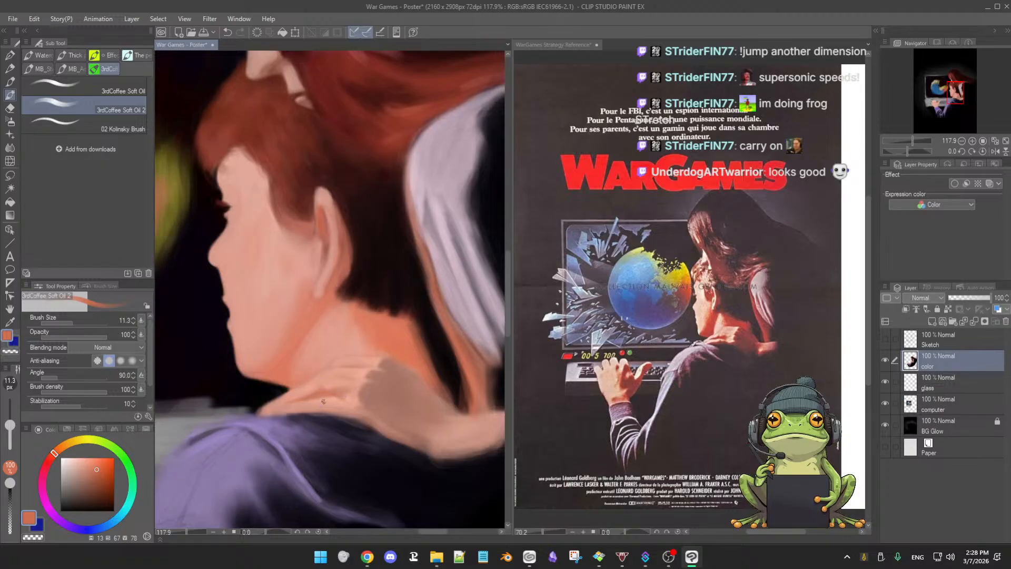
Refine the fingers resting on the boy's shoulder, alternating skin tones sampled from the hand with black sampled beside the fingertips
alt+click(283, 407)
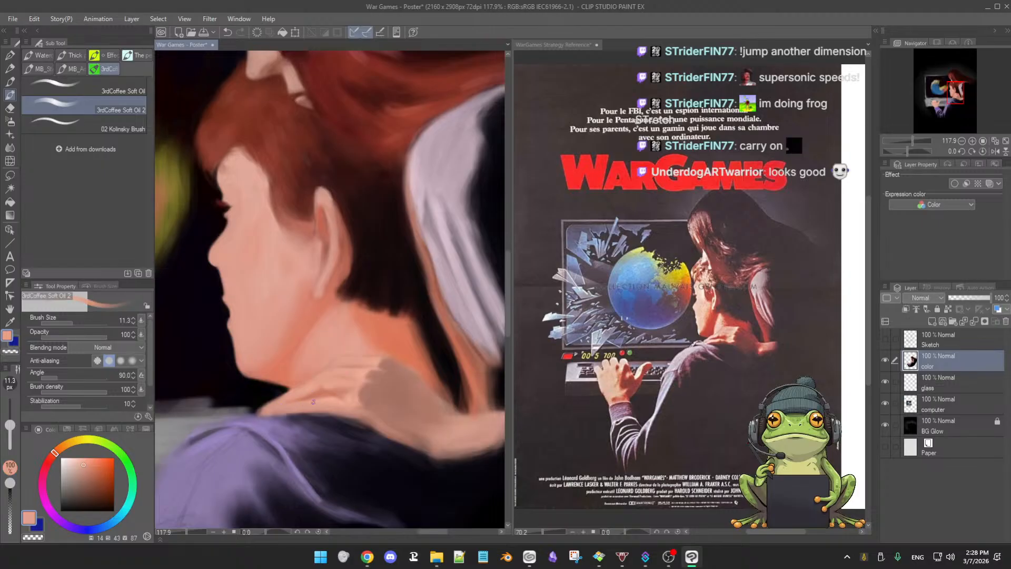
click(85, 463)
alt+click(262, 401)
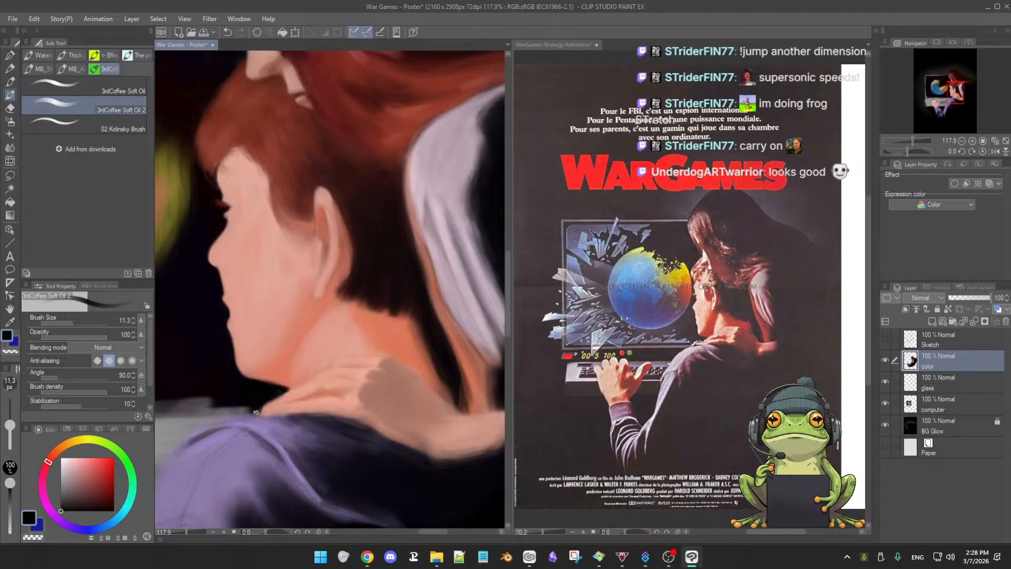
alt+click(316, 394)
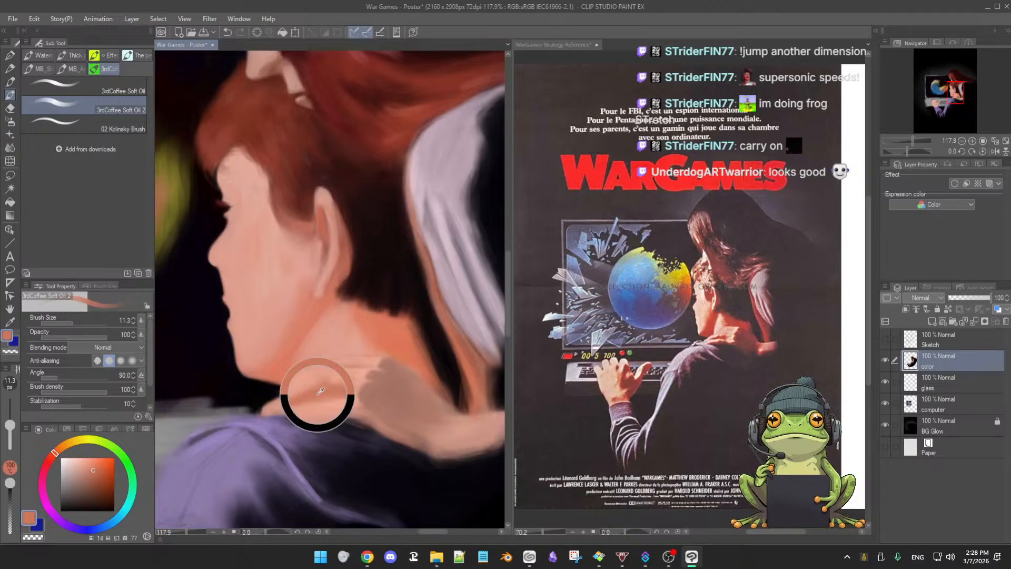
alt+click(257, 405)
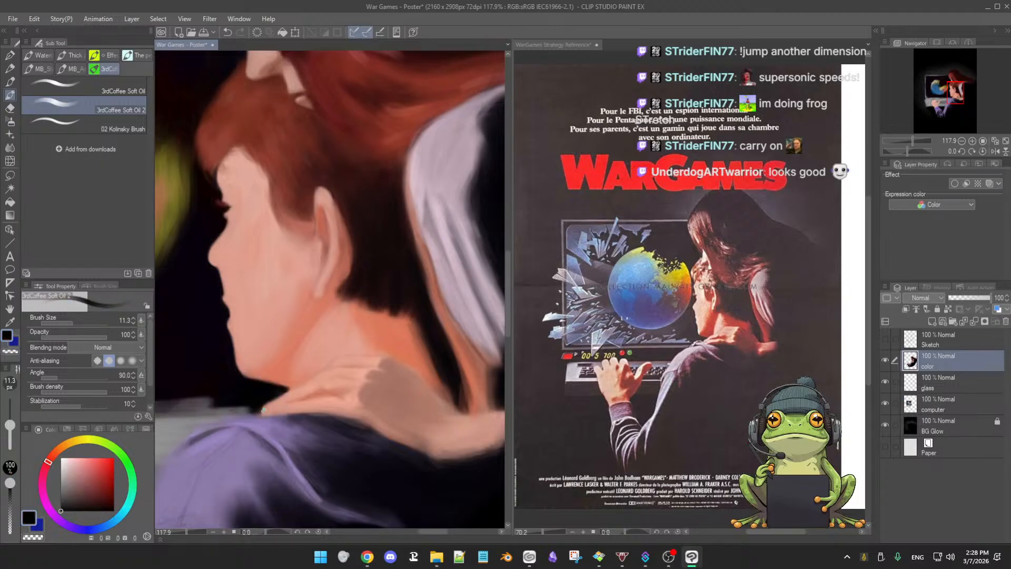
alt+click(269, 407)
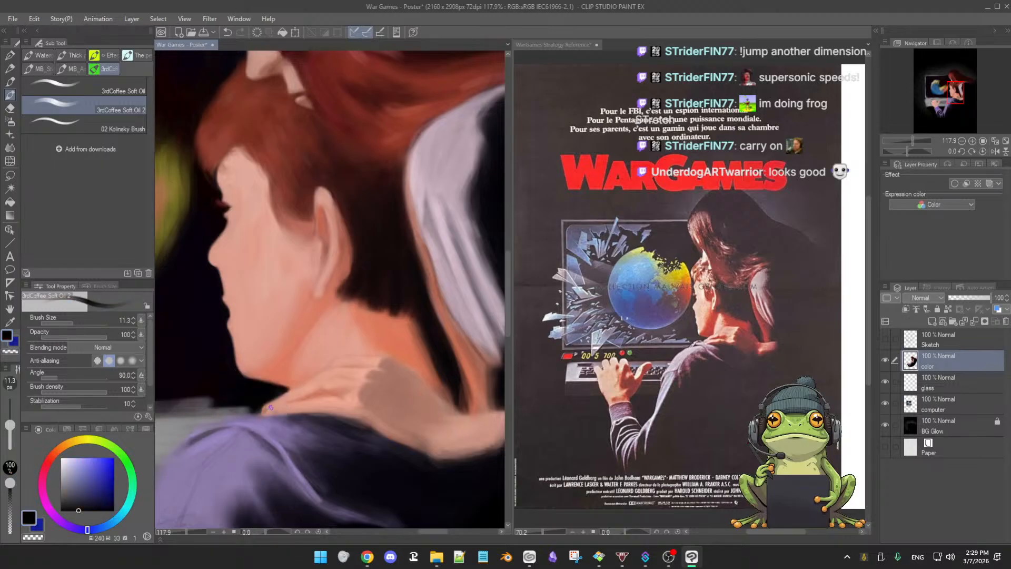
alt+click(273, 403)
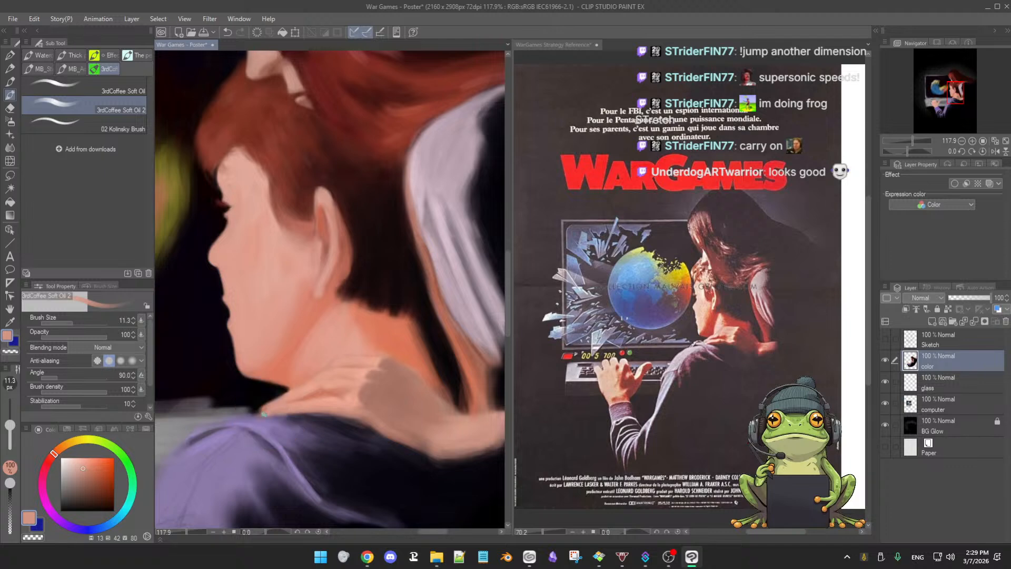
alt+click(260, 406)
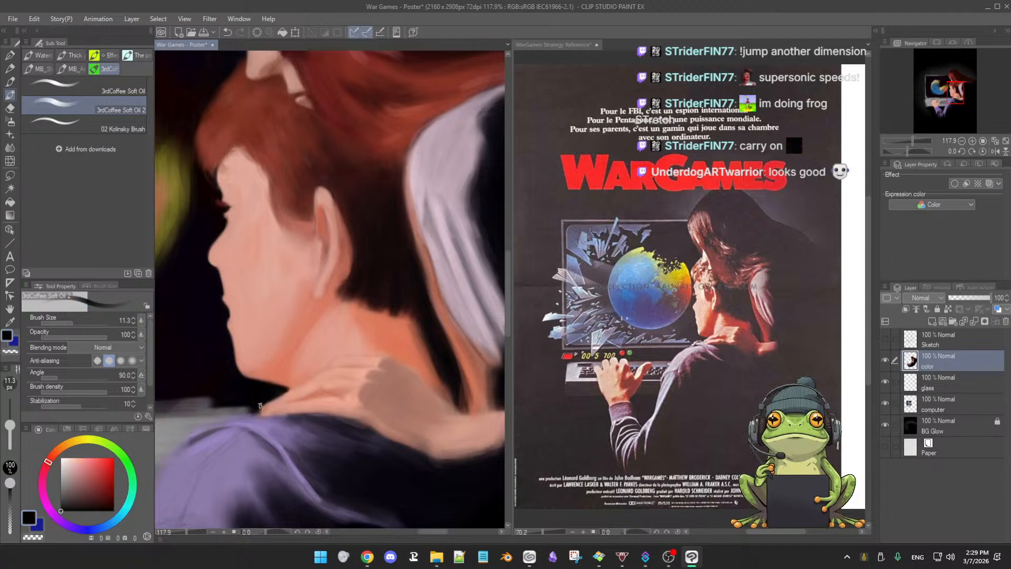
Detail the foremost fingertip on the shoulder with sampled skin tones, reducing the brush size to 4.4
scroll(260, 405, up, 5)
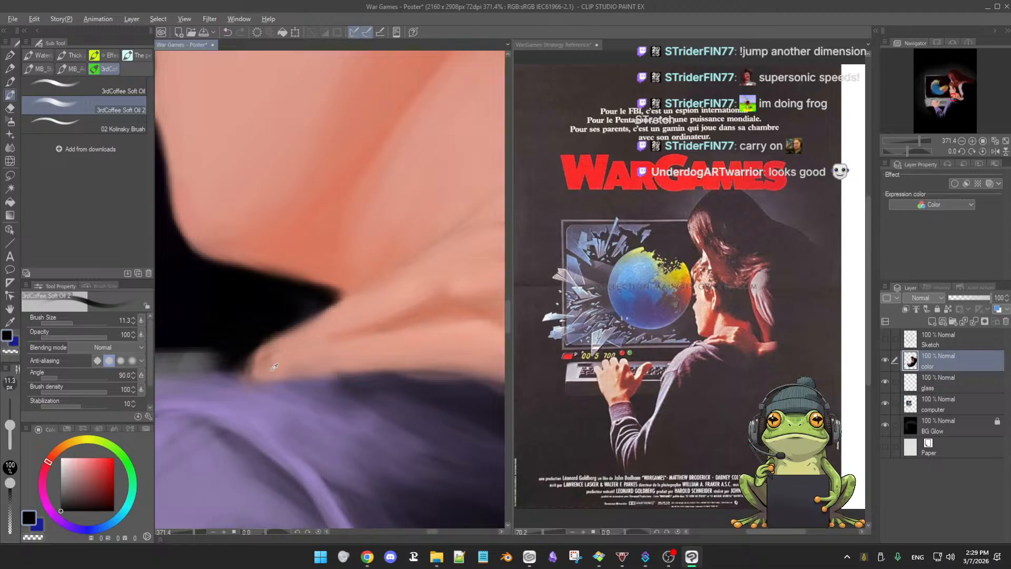
alt+click(274, 366)
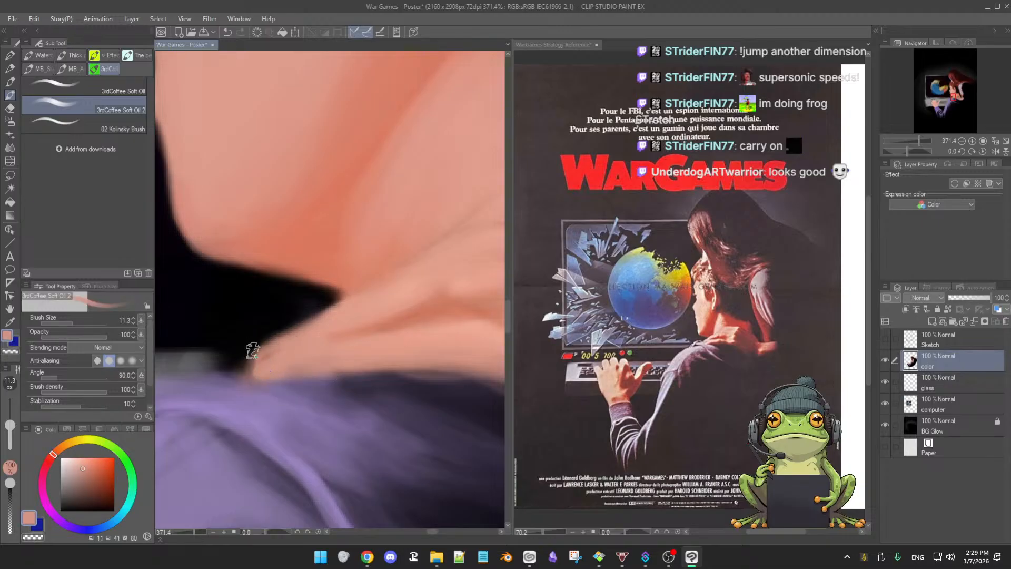
alt+click(267, 354)
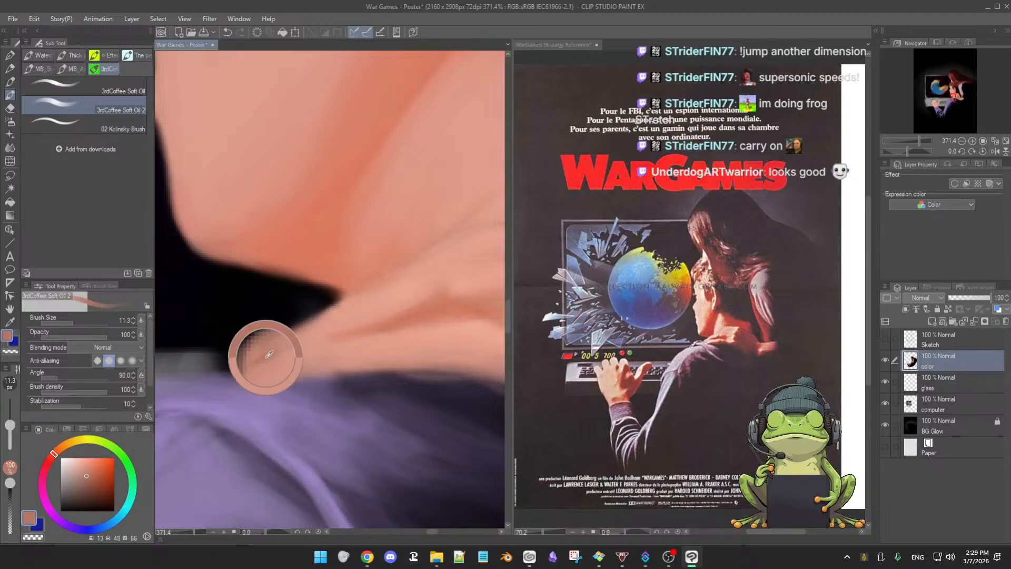
ctrl+alt+drag(278, 362, 265, 354)
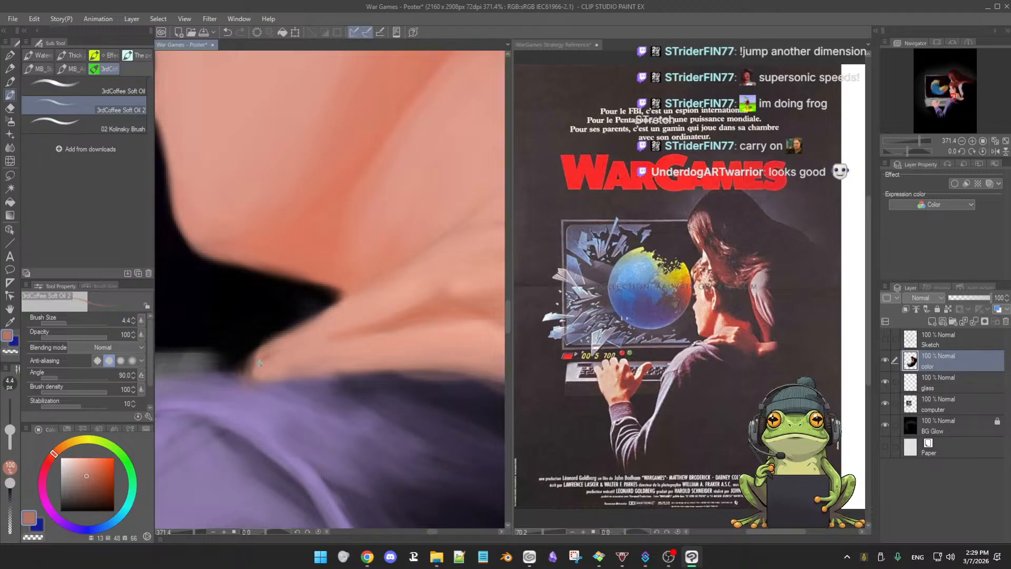
Trim the fingertip's outline with sampled black and touch up the adjoining shirt edge in sampled purple, enlarging the brush to 12.9
scroll(316, 388, down, 5)
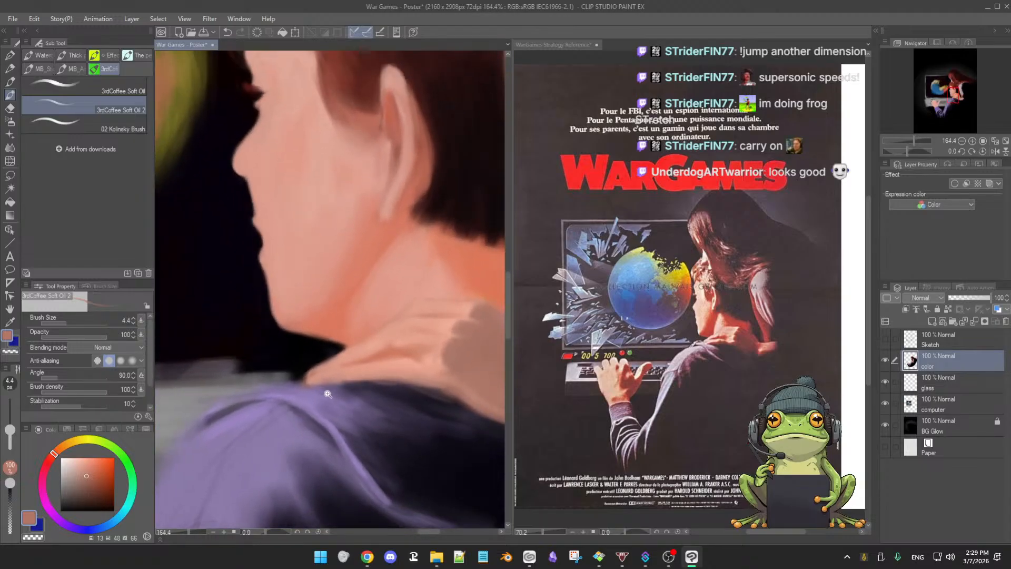
alt+click(305, 363)
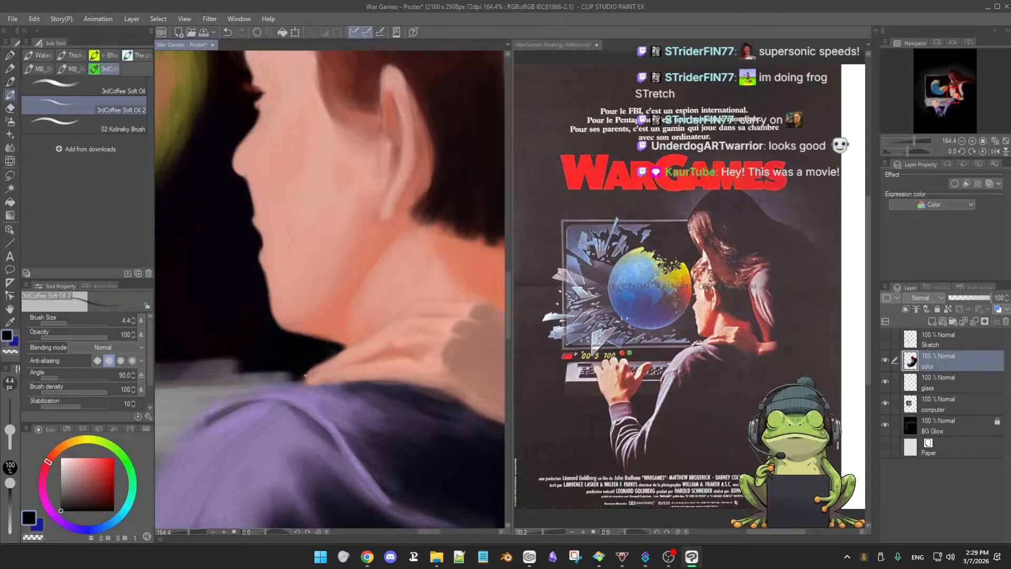
alt+click(299, 391)
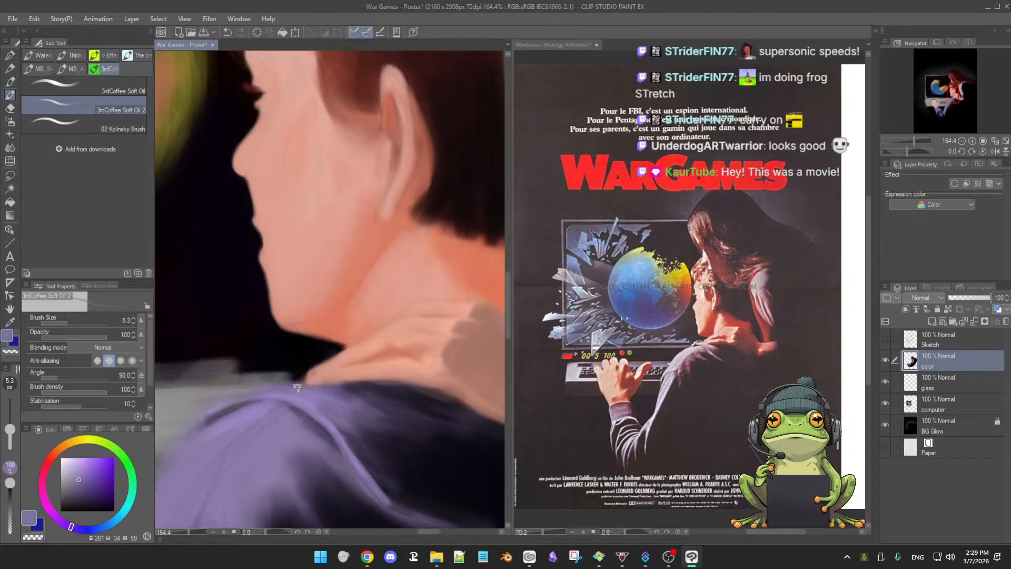
key(])
key(])
key(])
key(])
key(])
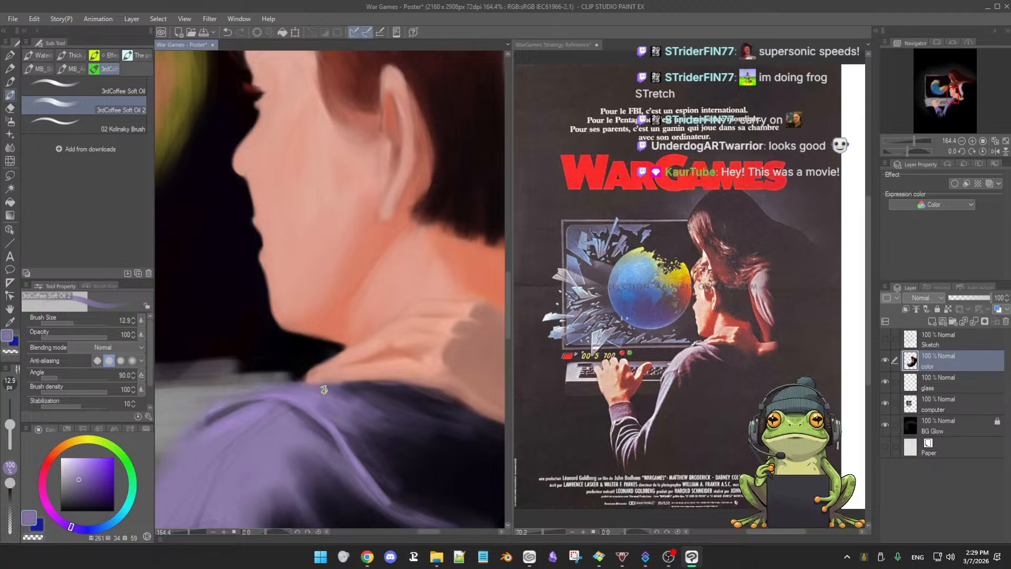
Sharpen the fingertip's edge with sampled black at brush size 7.9 and repaint the lower finger in sampled light skin tone
alt+click(304, 363)
key(bracketleft)
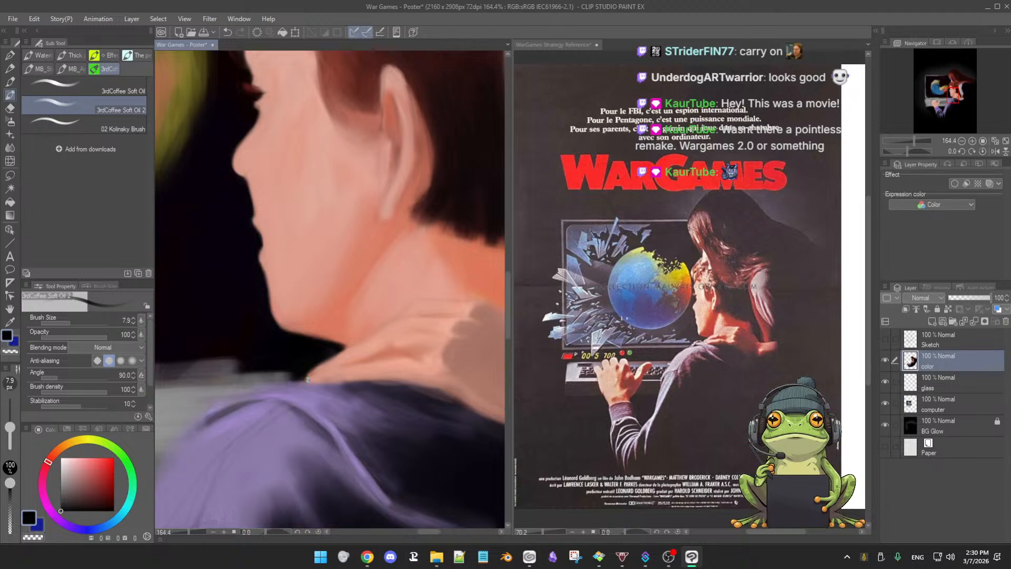
alt+click(352, 356)
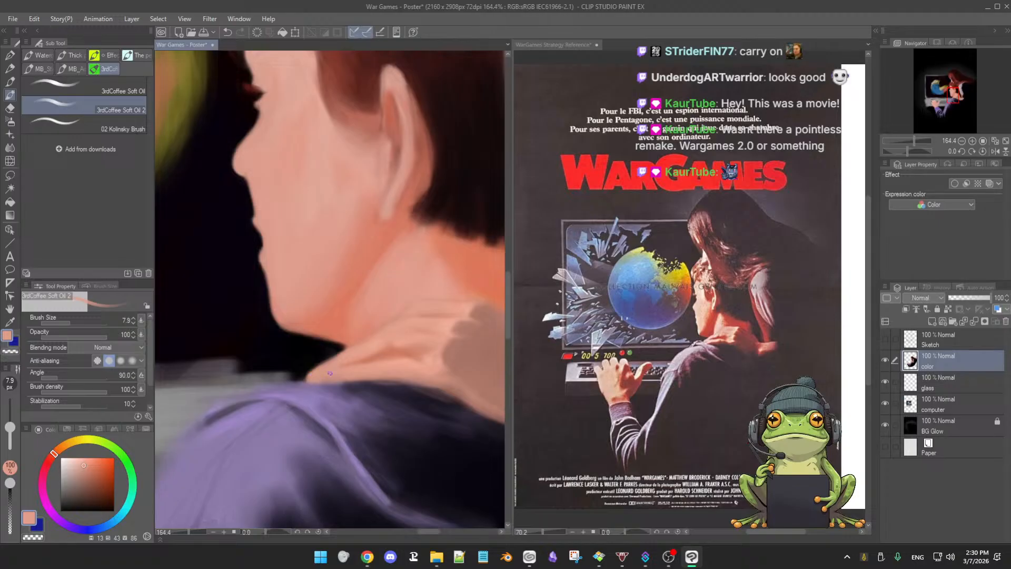
Paint the shirt's upper edge beneath the hand, moving from sampled purple to the darker shades along the shoulder
alt+click(298, 385)
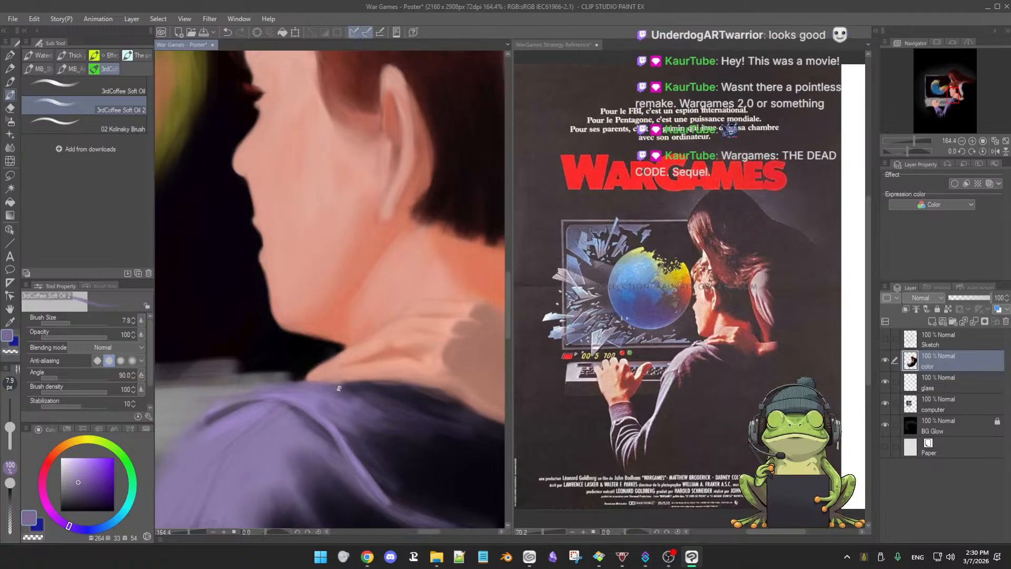
alt+click(354, 385)
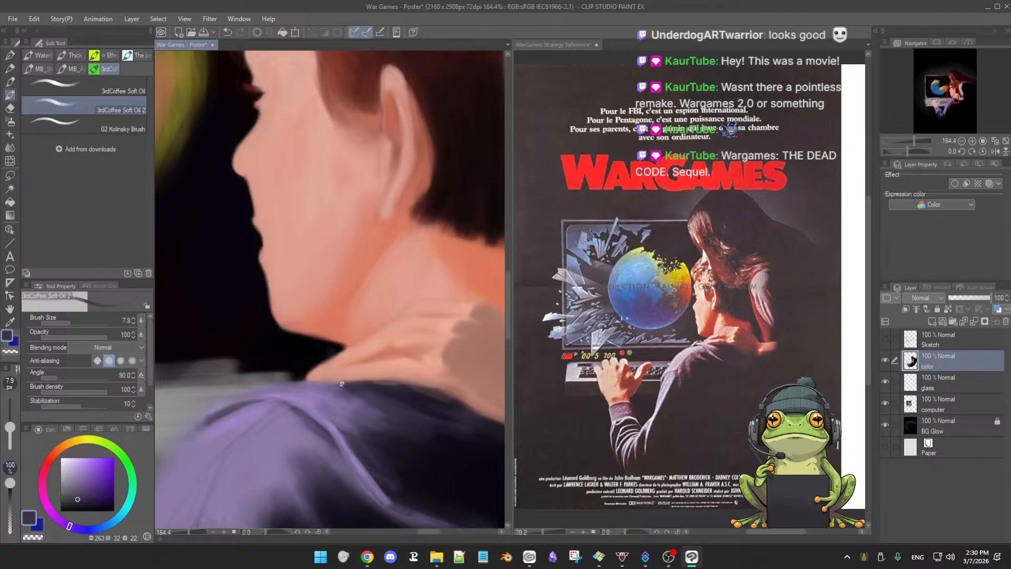
alt+click(360, 382)
alt+click(387, 381)
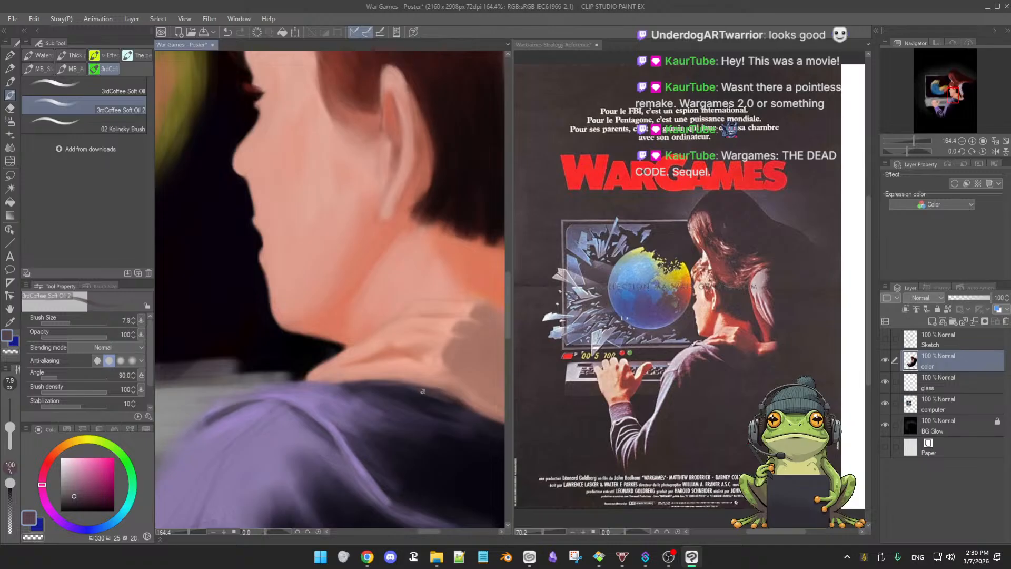
mouse_move(447, 395)
mouse_down()
mouse_move(427, 405)
mouse_move(449, 398)
mouse_move(406, 397)
mouse_move(415, 406)
mouse_move(406, 390)
mouse_move(413, 408)
mouse_move(397, 385)
mouse_move(400, 397)
mouse_up()
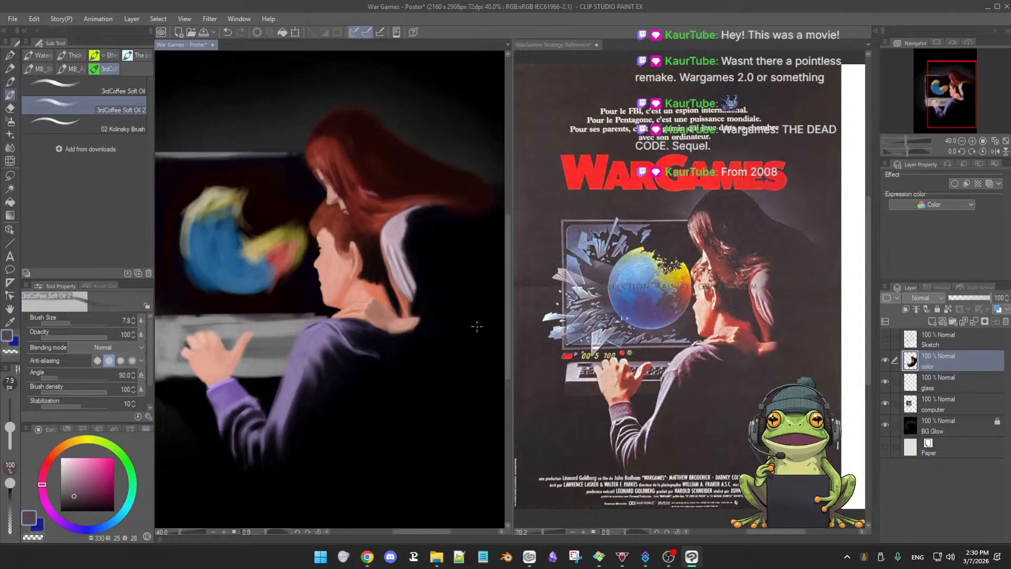
Shade the back of the hand near the wrist with a saturated orange-brown at size 19.4 and blend it with sampled skin tone at 34.7
scroll(494, 340, up, 2)
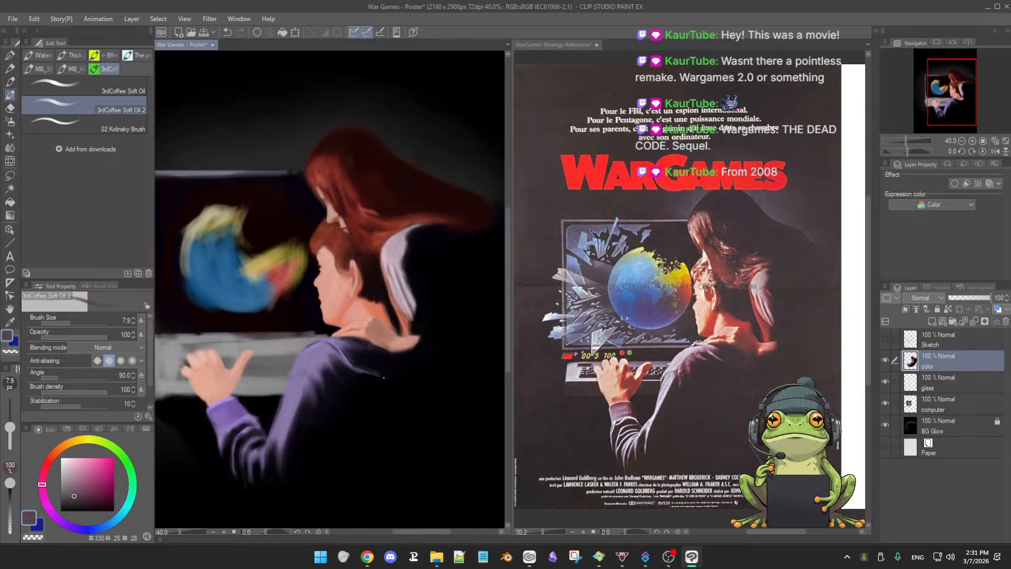
drag(381, 382, 422, 420)
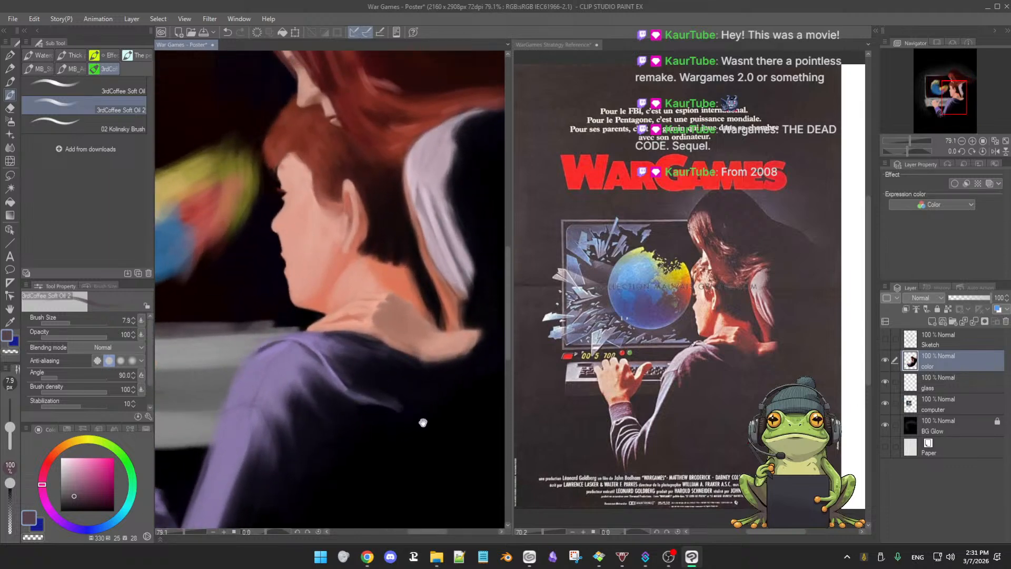
alt+click(416, 348)
drag(417, 349, 419, 357)
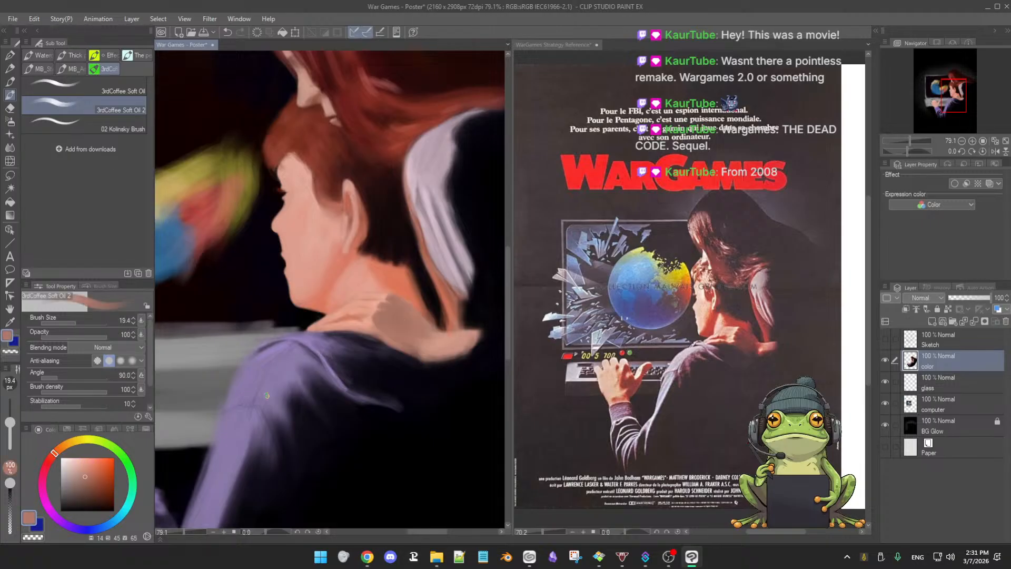
click(99, 476)
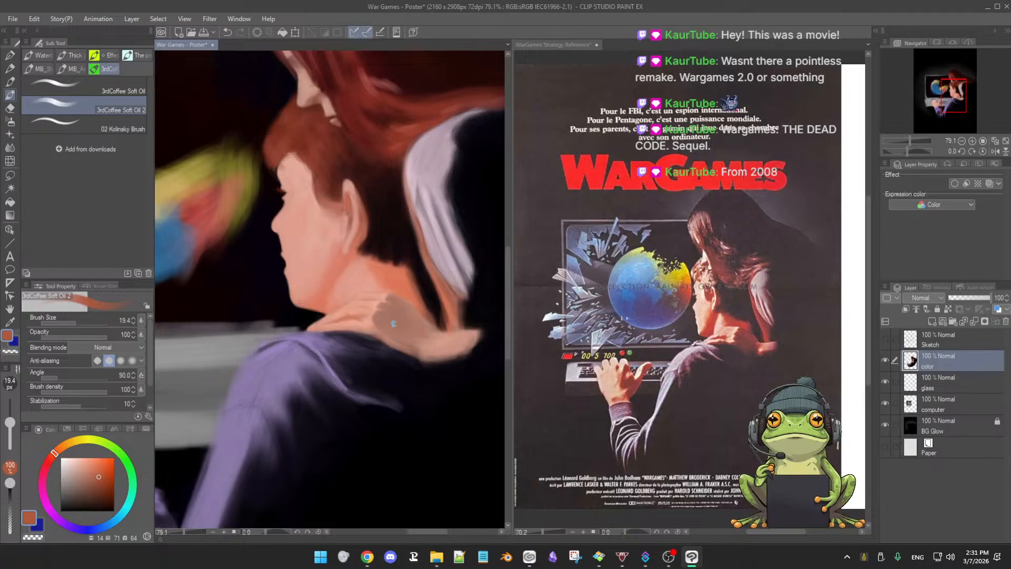
drag(401, 327, 405, 318)
alt+click(389, 336)
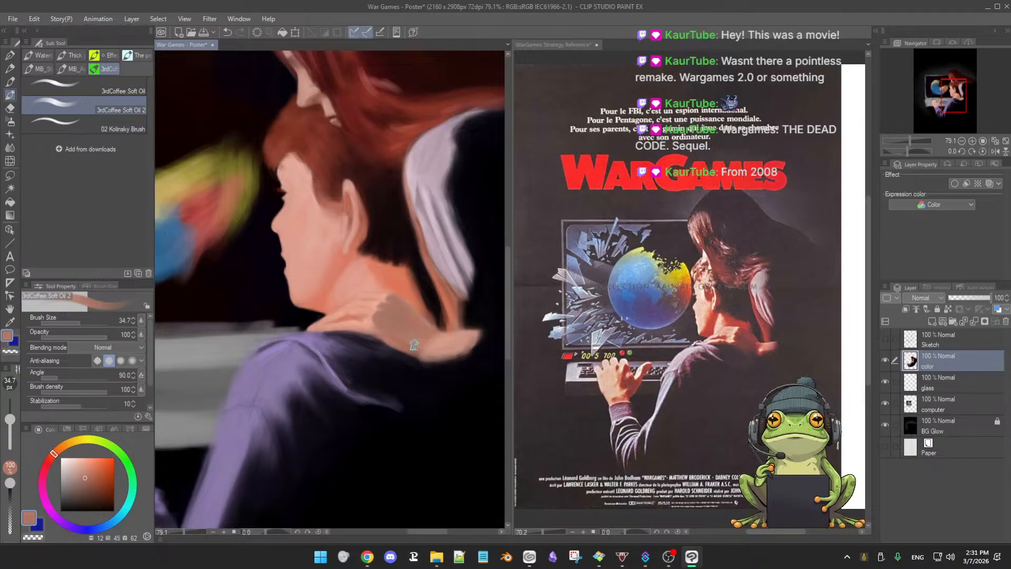
Deepen the shadow around the knuckles and back of the hand with darkened browns, blending with a sampled mid-brown at brush size 34.7
alt+click(400, 327)
drag(88, 477, 88, 481)
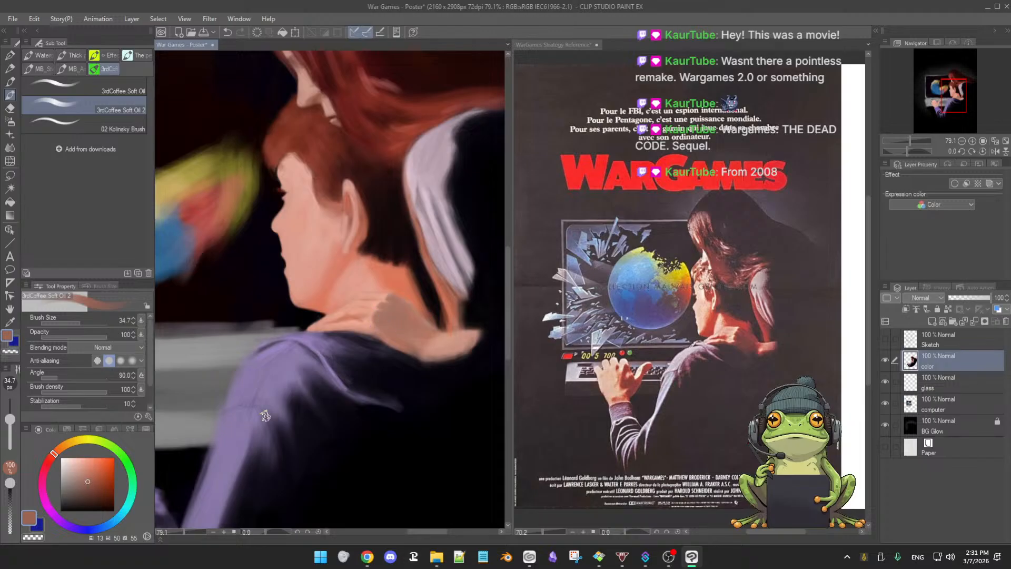
drag(90, 480, 88, 494)
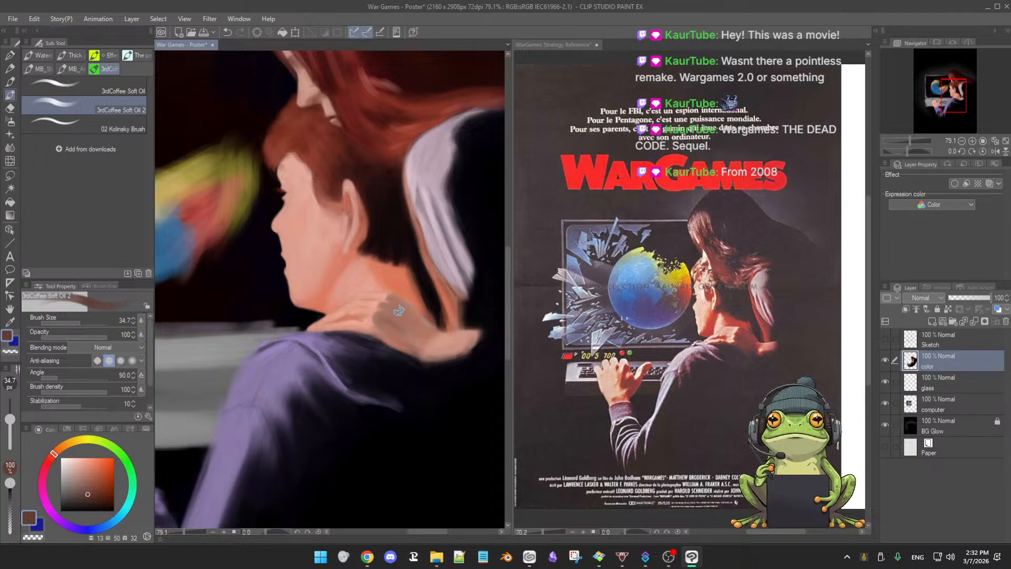
drag(388, 298, 381, 308)
alt+click(389, 320)
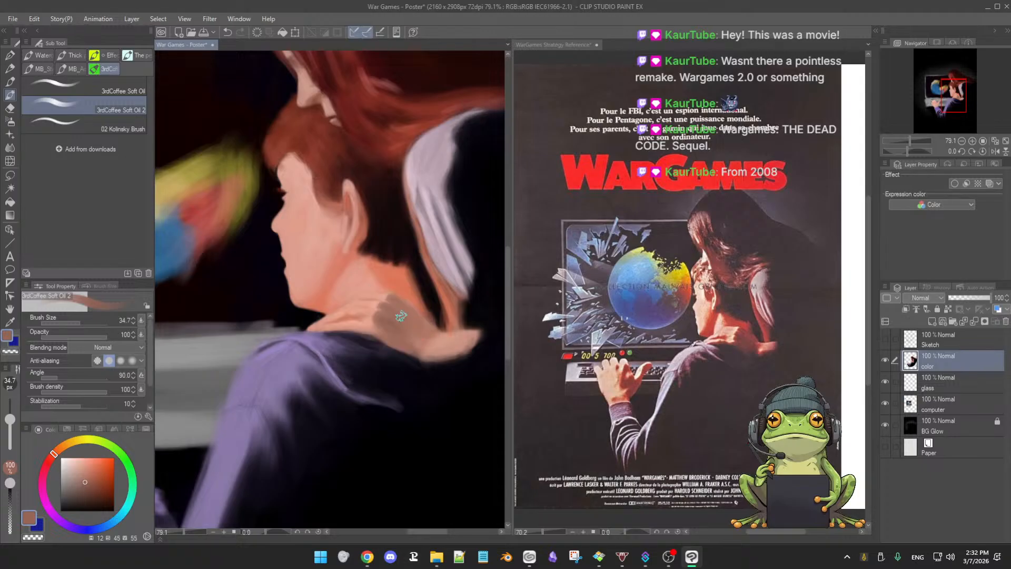
Refine the shirt's shoulder edge under the fingers with sampled dark purples, reducing the brush size to 21.1
scroll(401, 323, up, 5)
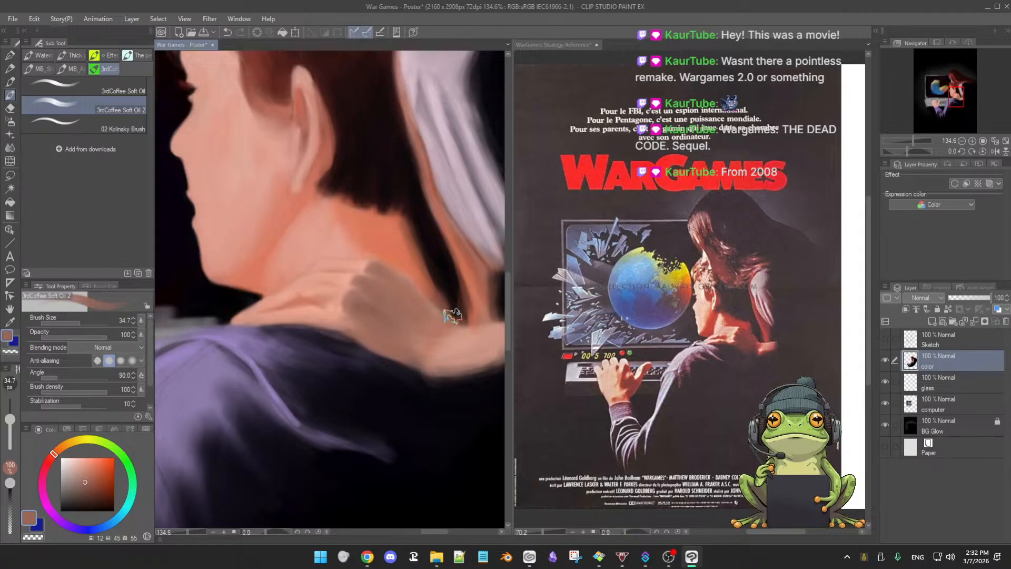
scroll(437, 328, down, 3)
scroll(437, 329, down, 3)
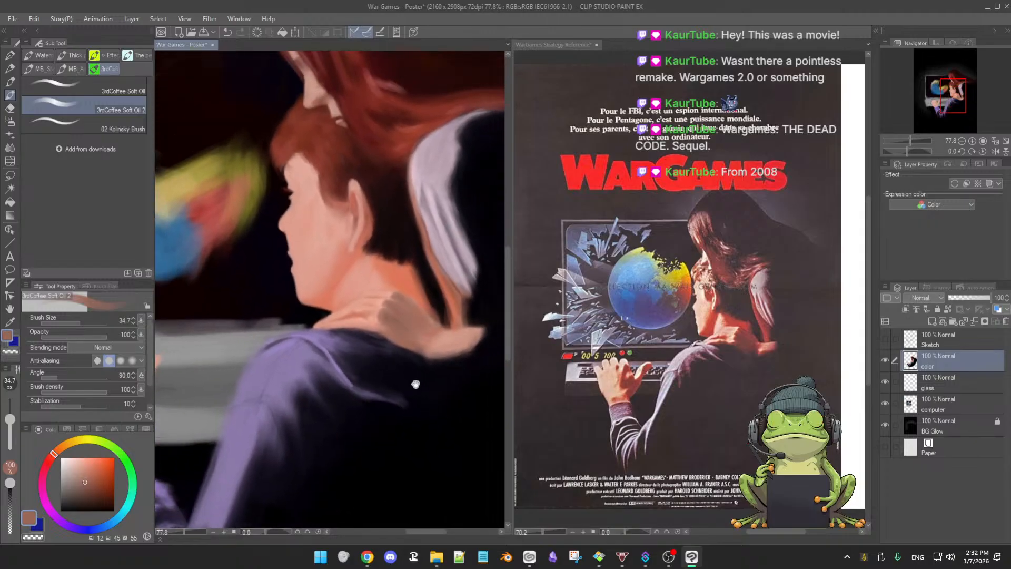
scroll(405, 415, down, 1)
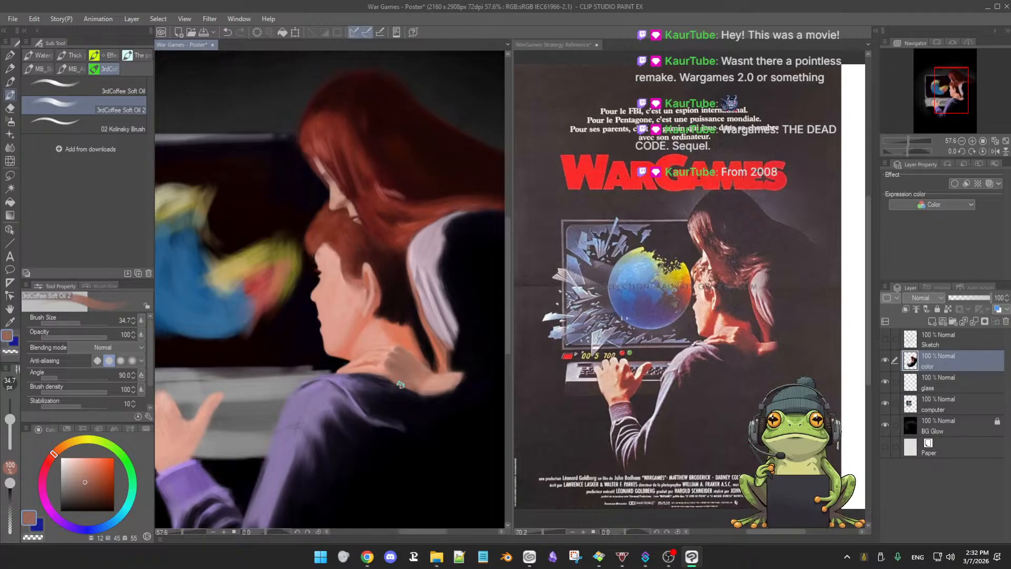
scroll(415, 396, up, 3)
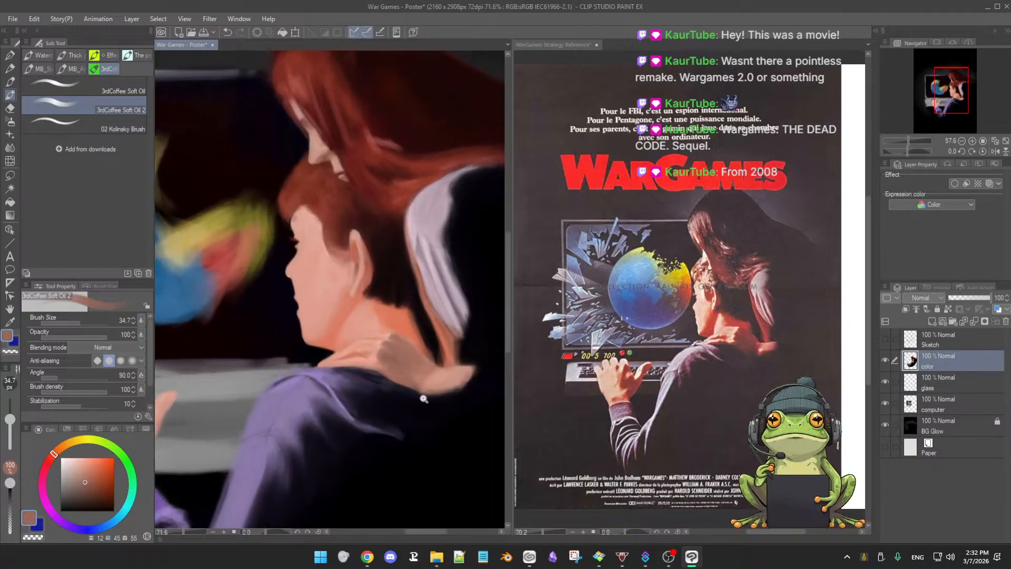
alt+click(350, 364)
key(bracketleft)
key(bracketleft)
key(bracketleft)
key(bracketleft)
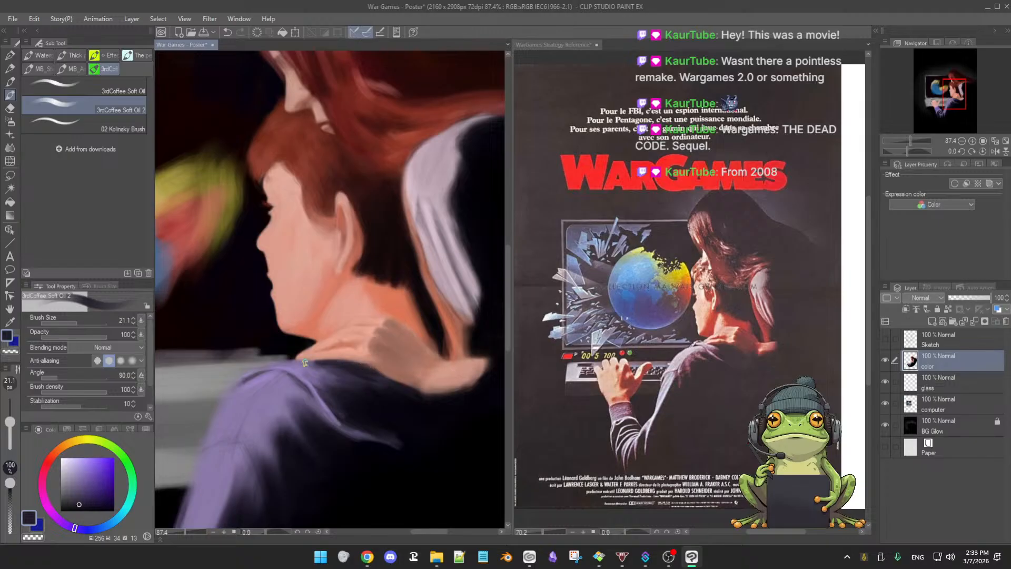
alt+click(319, 360)
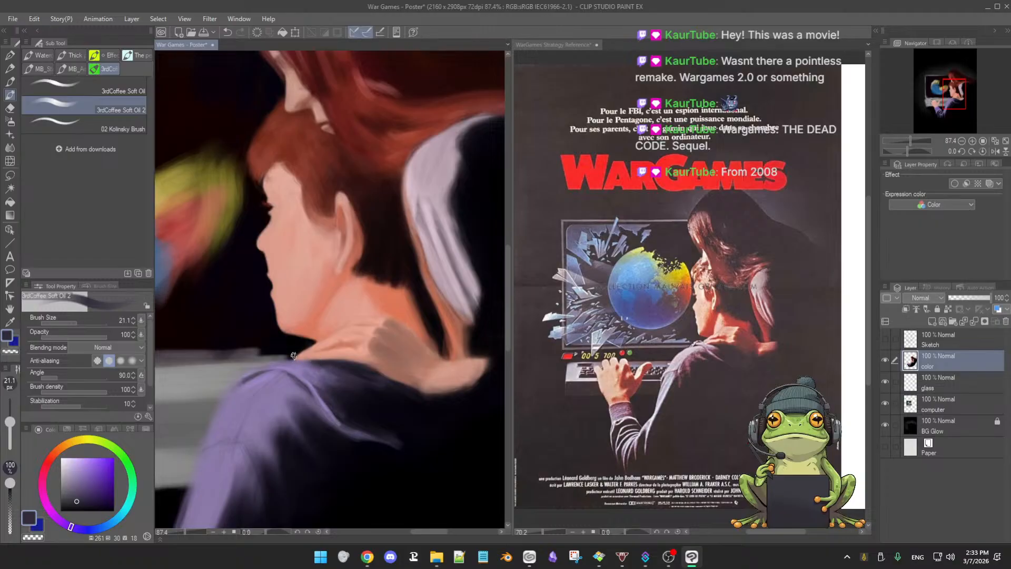
Touch up where the fingertips meet the shirt collar with sampled skin tone and purples, reducing the brush size to 8.1
alt+click(316, 361)
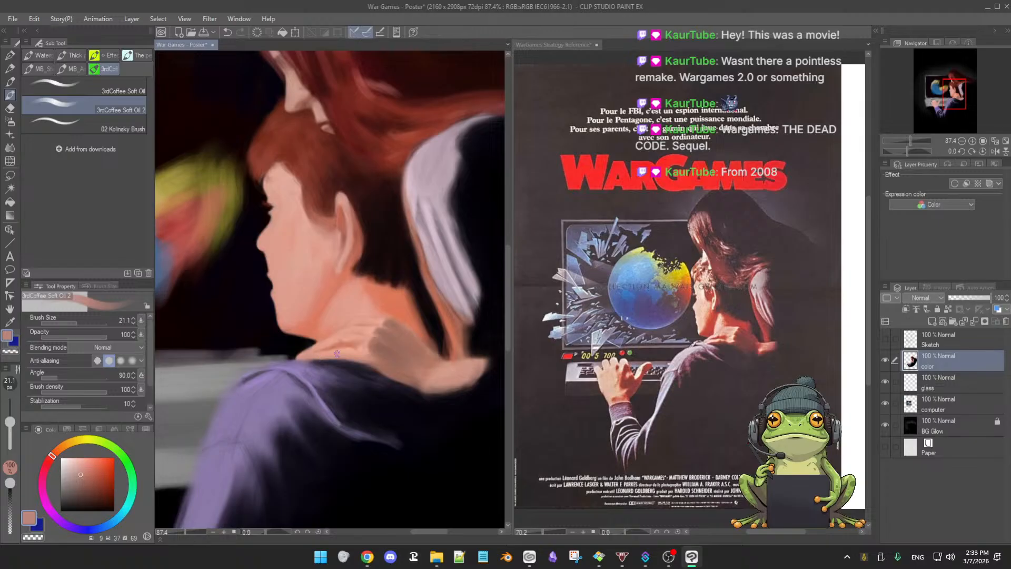
alt+click(303, 363)
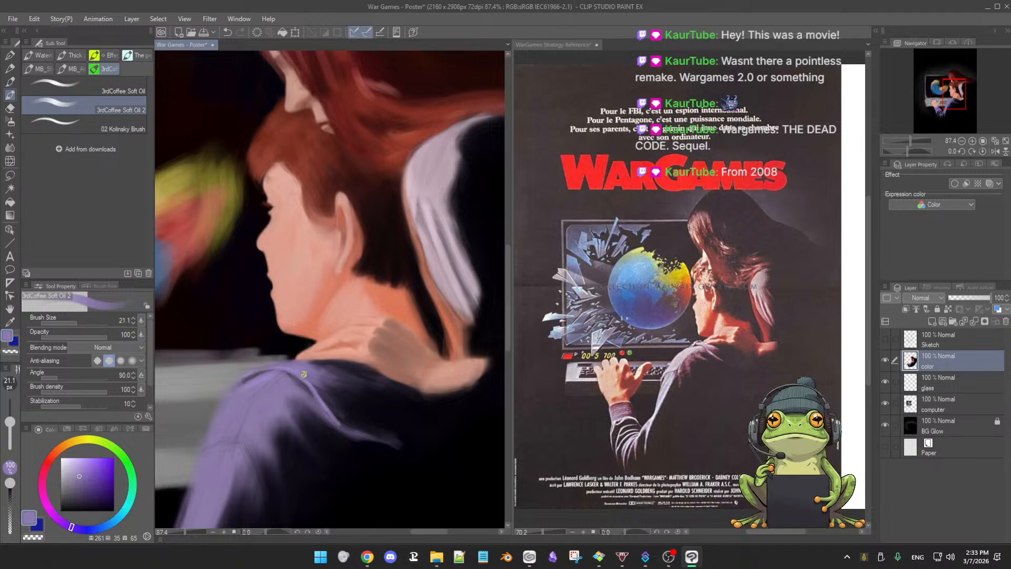
scroll(323, 365, up, 3)
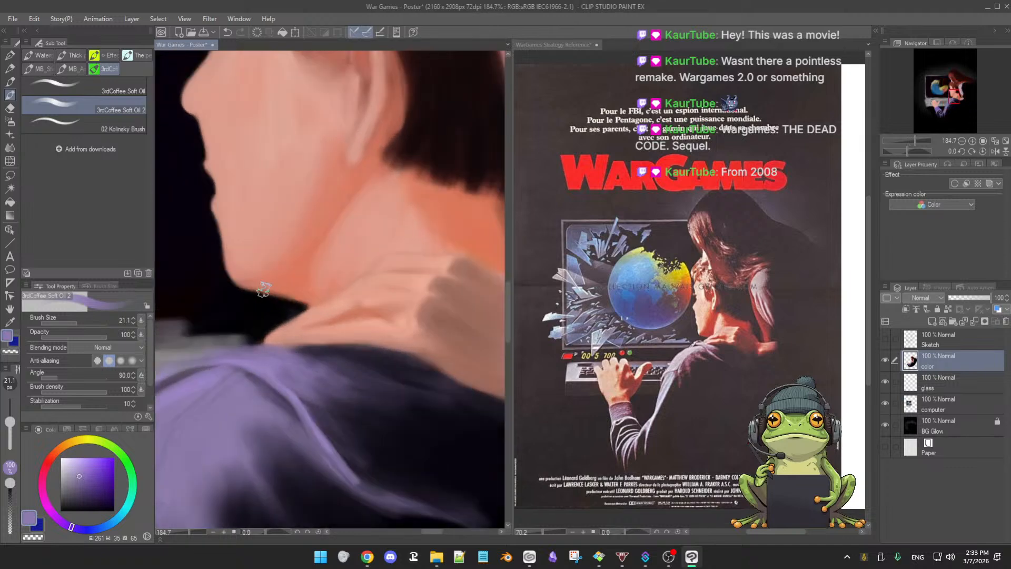
alt+click(314, 355)
ctrl+alt+drag(315, 356, 309, 350)
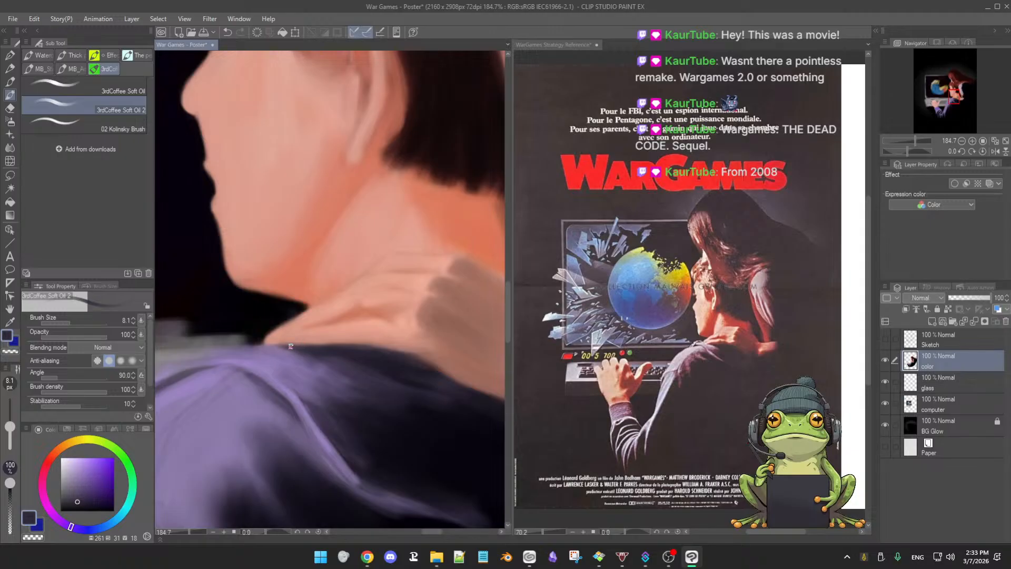
Blend the collar edge below the fingertips with sampled light and dark purples at brush sizes 18.4 and 9.2
alt+click(273, 354)
ctrl+alt+drag(269, 352, 280, 354)
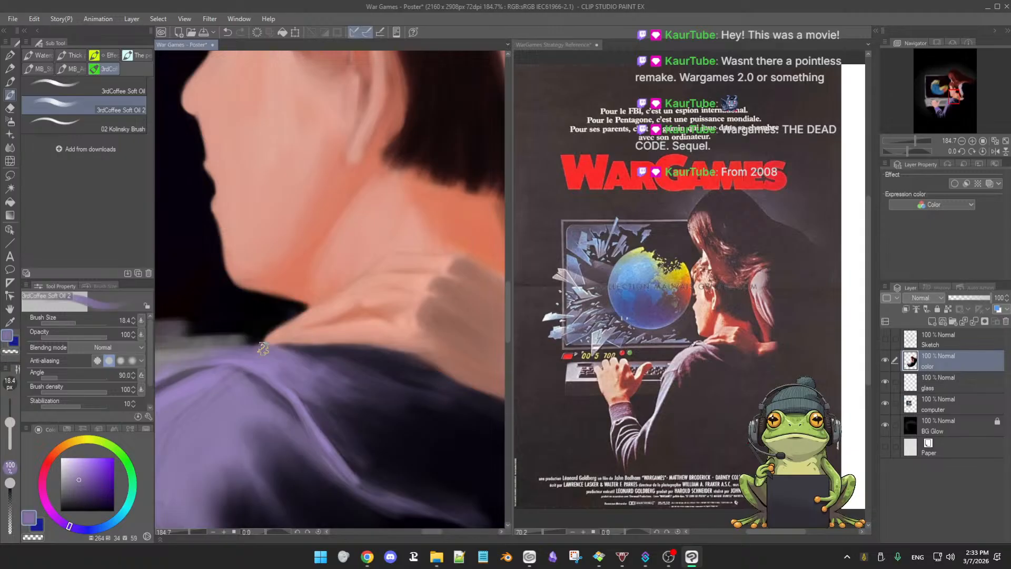
alt+click(317, 348)
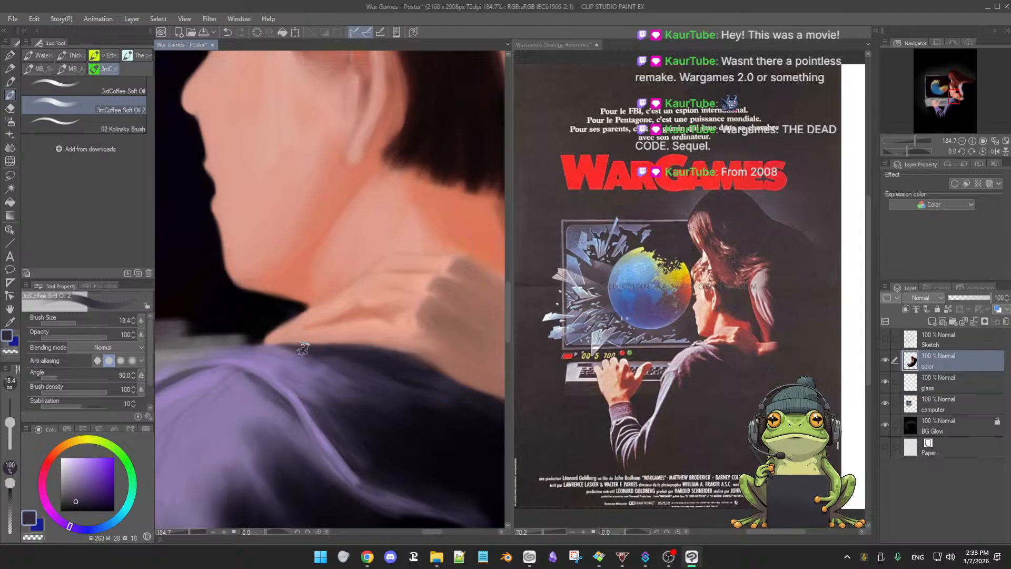
ctrl+alt+drag(362, 363, 354, 358)
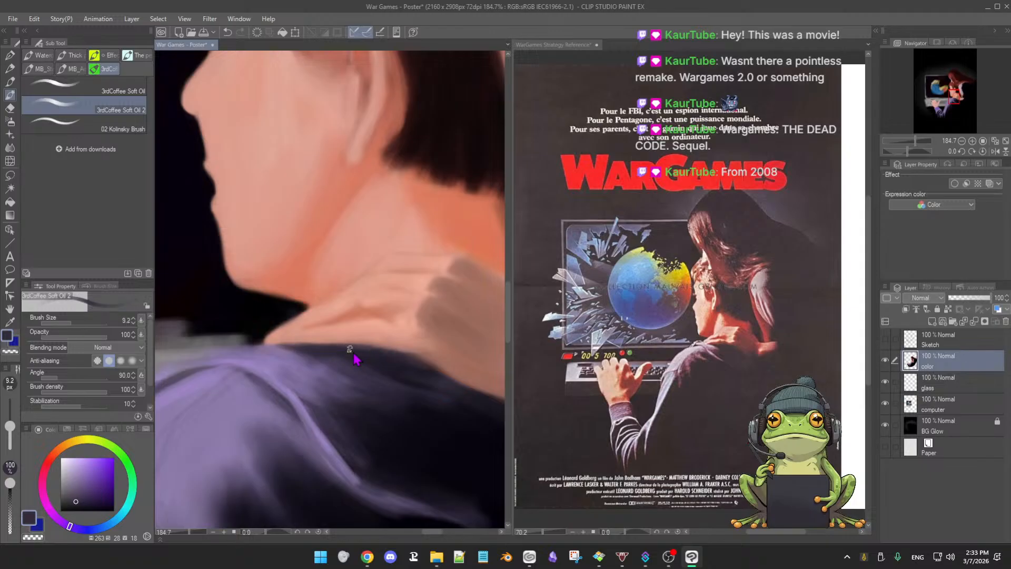
Darken the shirt edge under the hand with sampled near-black at size 19.1, and define its thin contact line at size 4.1
alt+click(334, 352)
alt+click(402, 447)
ctrl+alt+drag(357, 367, 366, 367)
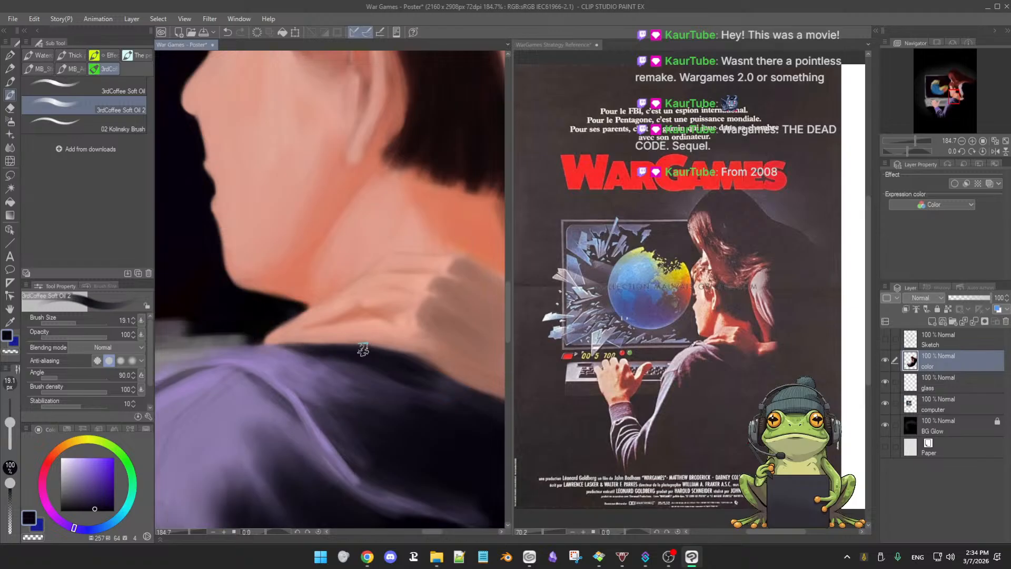
ctrl+alt+drag(331, 349, 333, 353)
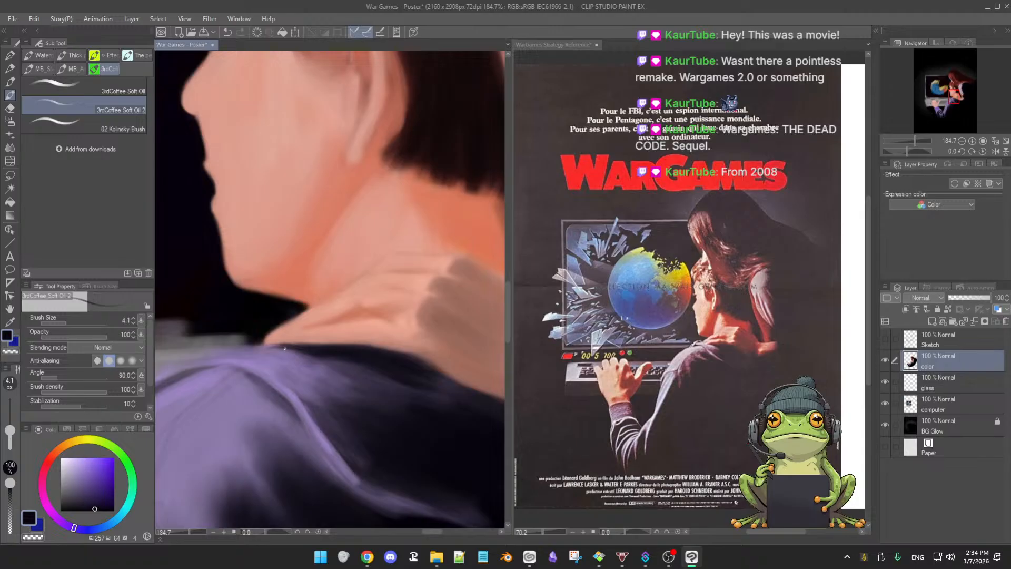
Clean up the fingertip with sampled skin tone at size 11.5 and blend the adjoining collar with sampled purples
alt+click(280, 337)
ctrl+alt+drag(279, 338, 273, 338)
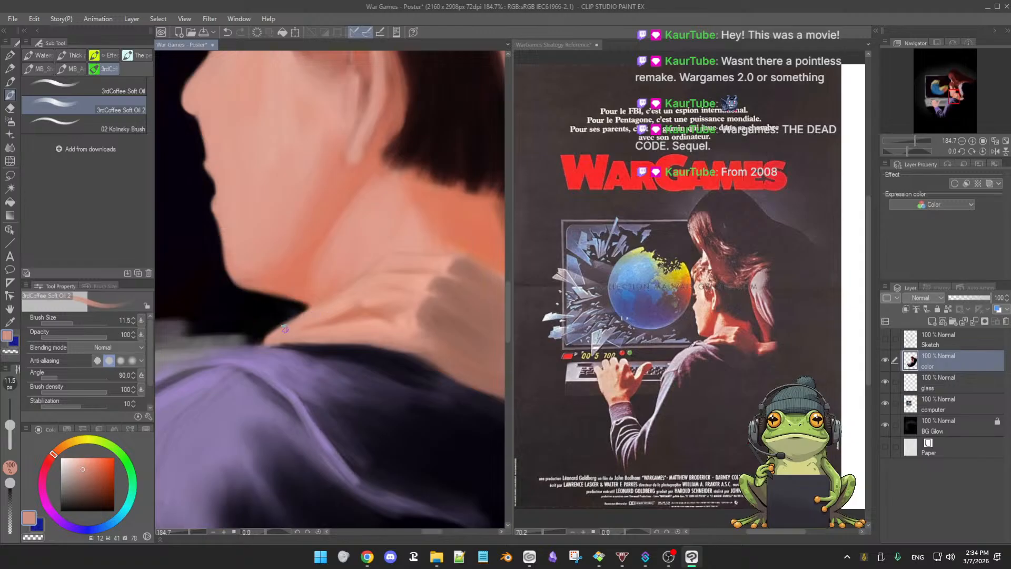
alt+click(282, 359)
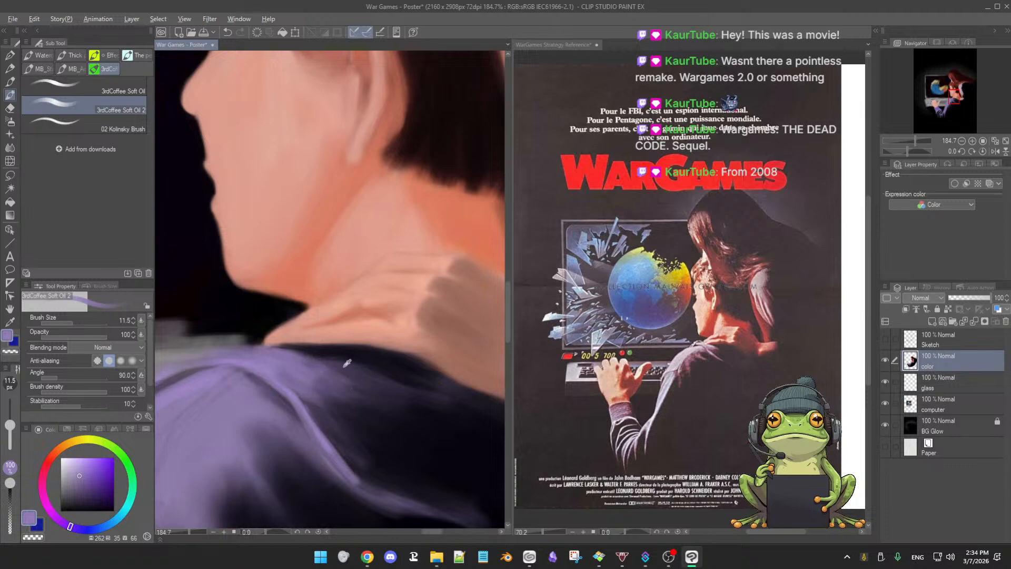
alt+click(329, 361)
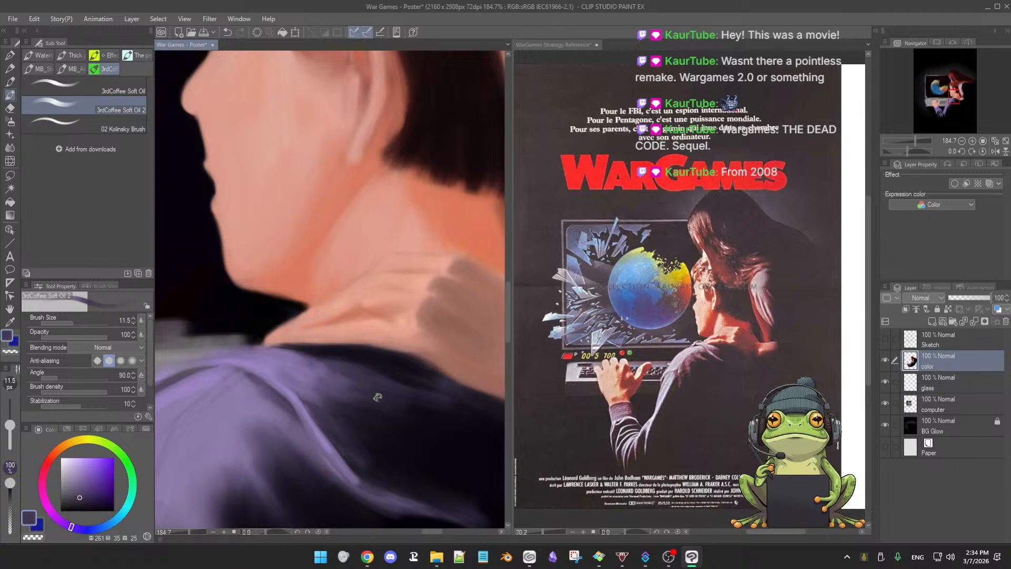
Deepen the shadow on the shirt's back below the hand with sampled near-black at brush size 14.5
alt+click(465, 447)
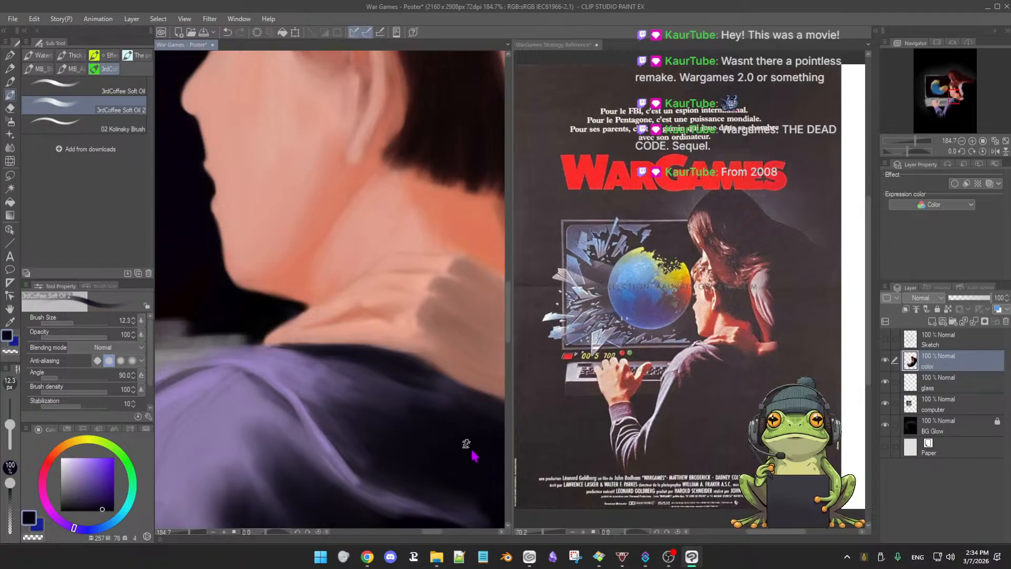
key(])
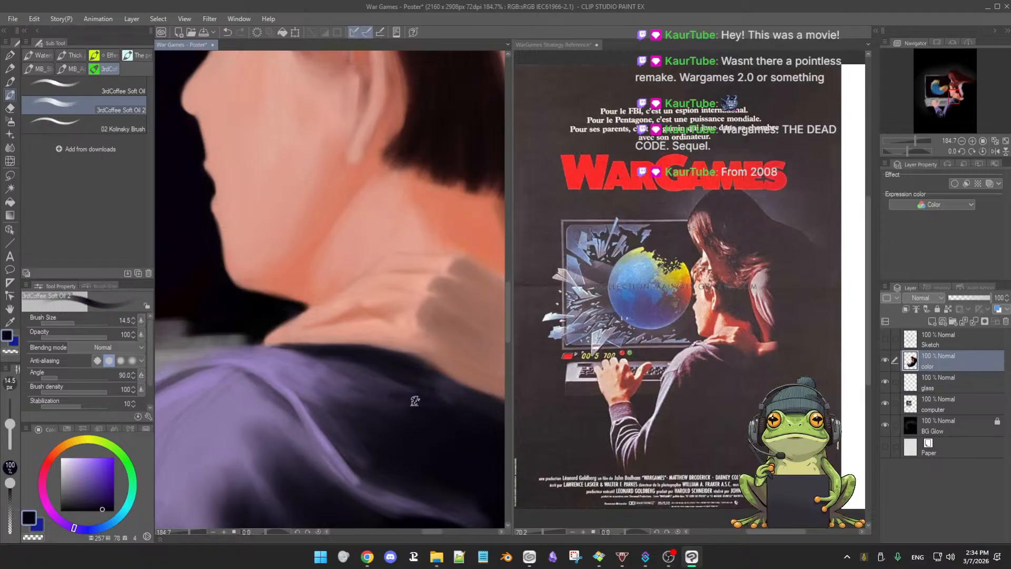
mouse_move(457, 449)
mouse_down()
mouse_move(430, 440)
mouse_move(451, 429)
mouse_move(436, 422)
mouse_move(445, 426)
mouse_up()
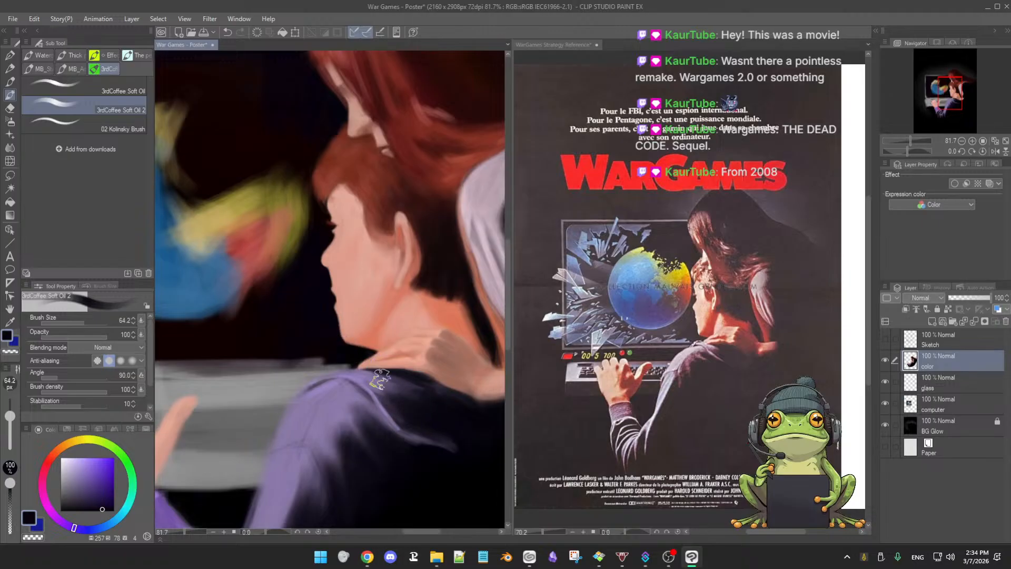
Paint a dark seam across the upper sleeve with sampled black at size 15.4, refining with a 7.6 brush
alt+click(441, 480)
ctrl+alt+drag(396, 418, 316, 385)
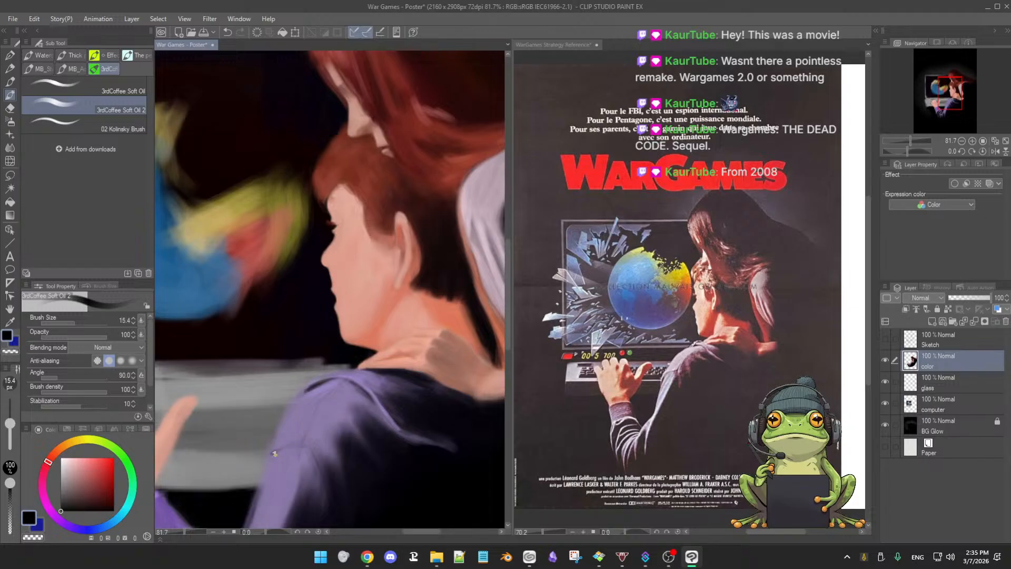
drag(274, 453, 303, 439)
ctrl+alt+drag(327, 383, 316, 389)
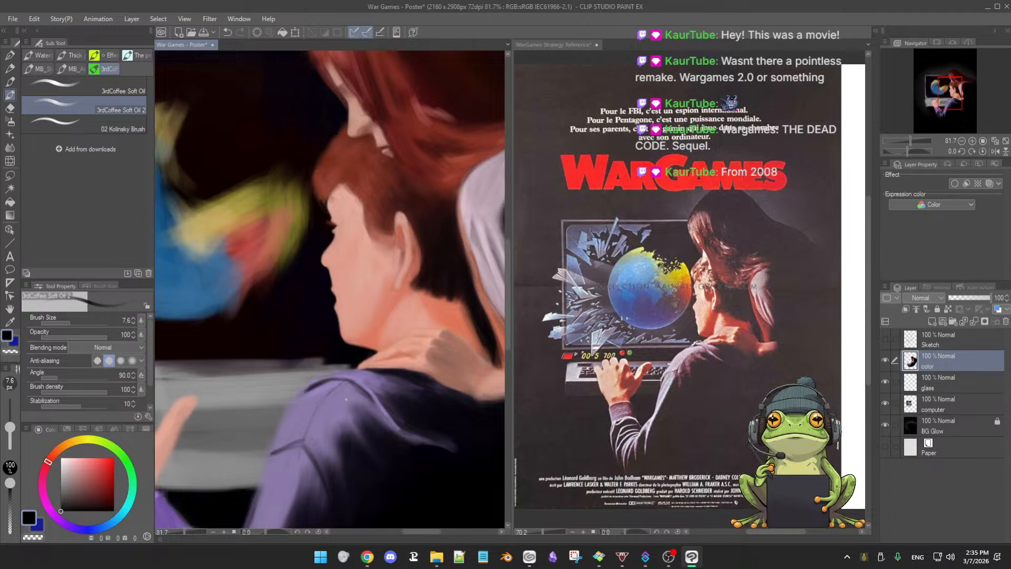
Paint pale lavender highlights on the shoulder above the sleeve seam, lightening the sampled purple and enlarging the brush to 30.3
alt+click(330, 409)
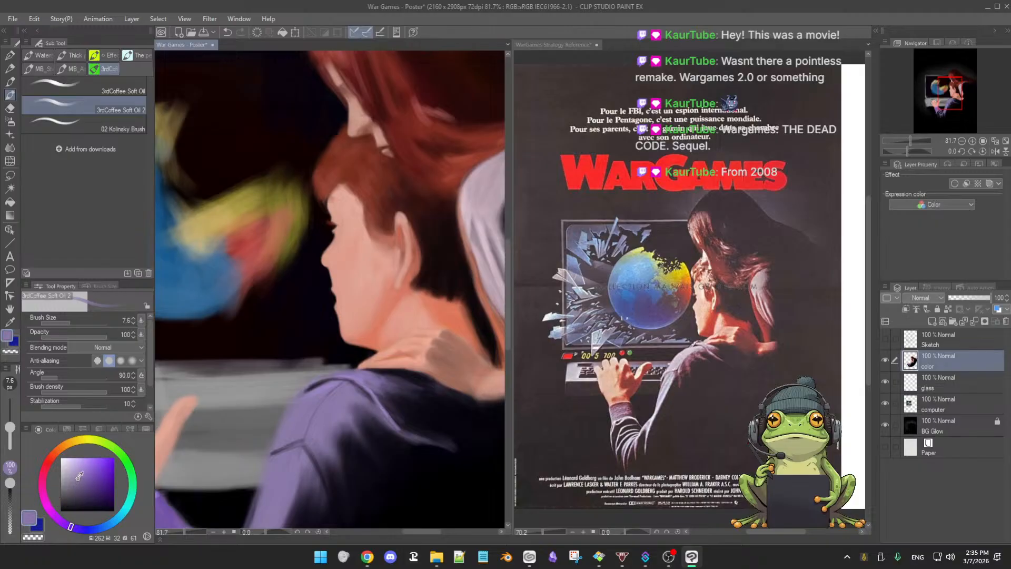
mouse_move(78, 474)
mouse_down()
mouse_move(82, 455)
mouse_move(72, 458)
mouse_up()
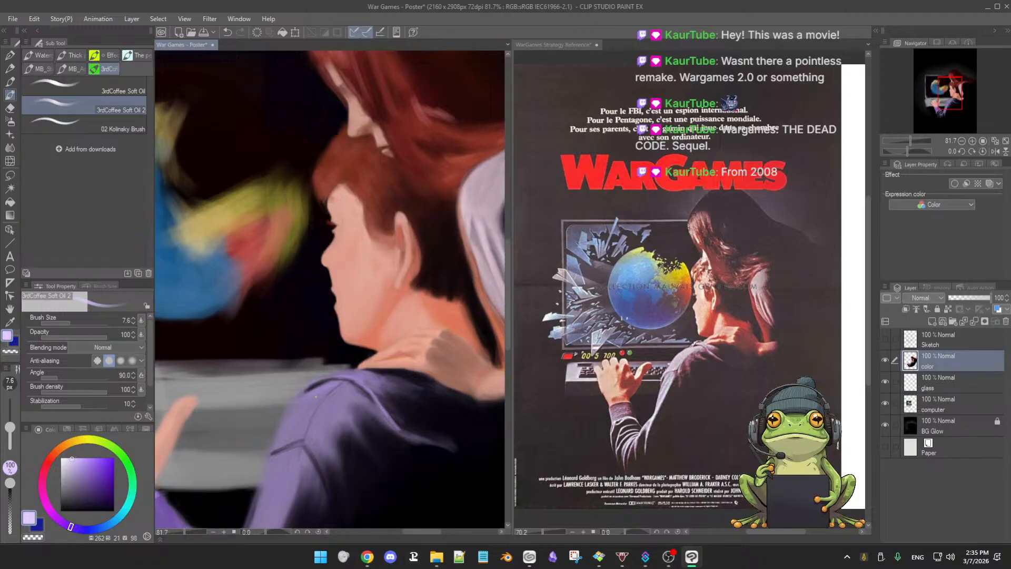
key(bracketright)
key(bracketright)
key(bracketright)
key(bracketright)
ctrl+alt+drag(318, 405, 326, 404)
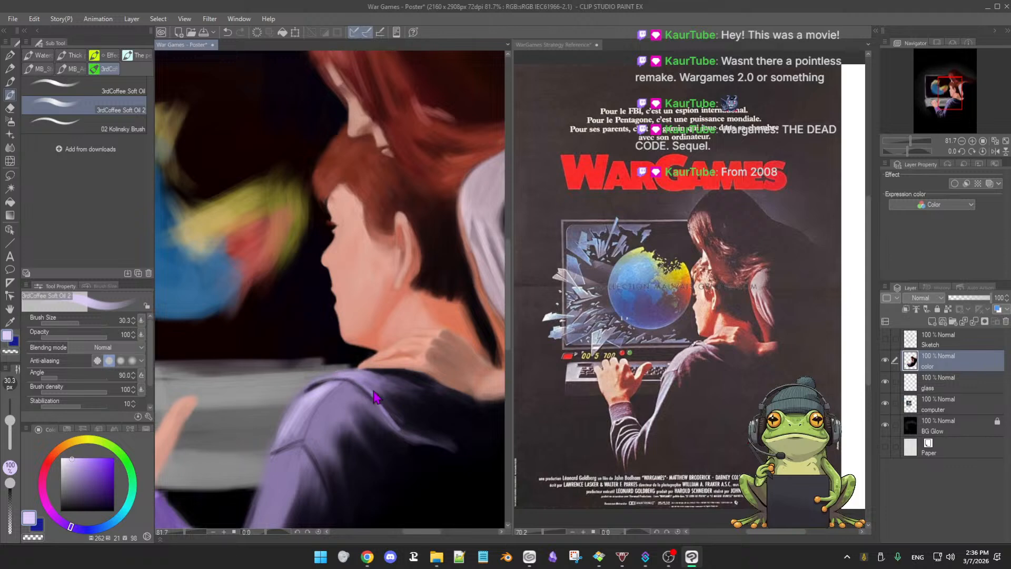
Clean up the collar fold with the 3rdCoffee Soft Eraser at size 8.9 and return to the oil brush
key(bracketleft)
key(e)
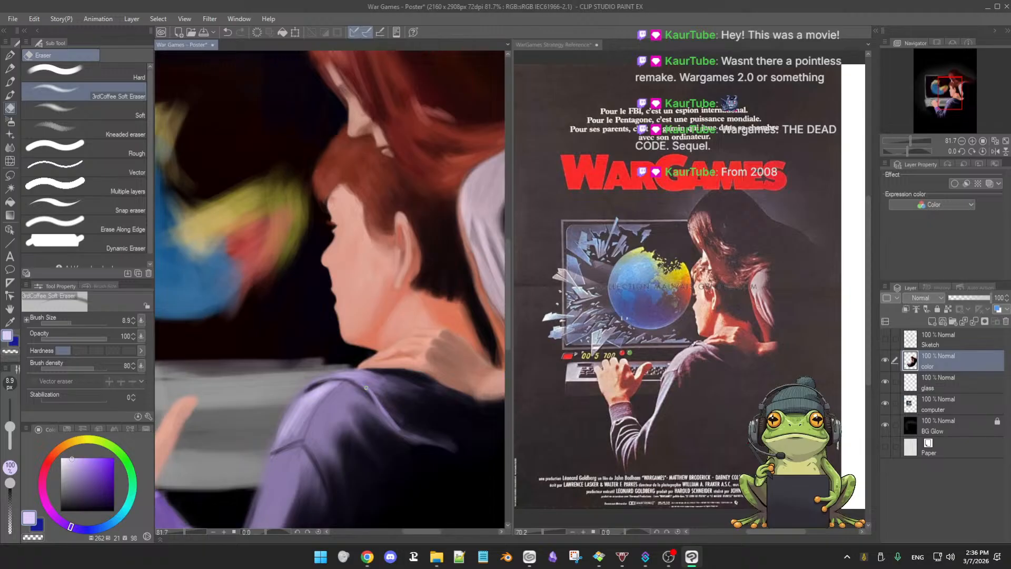
key(b)
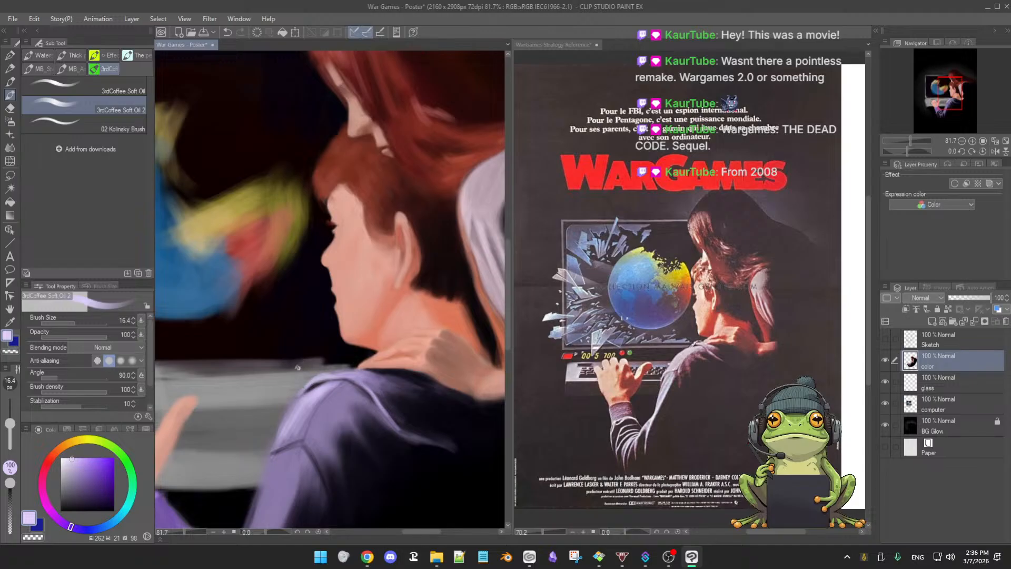
Blend the shoulder highlight into the shirt with sampled lavender and mid-purple tones, reducing the brush size from 32.6 to 13.2
alt+click(312, 396)
key(])
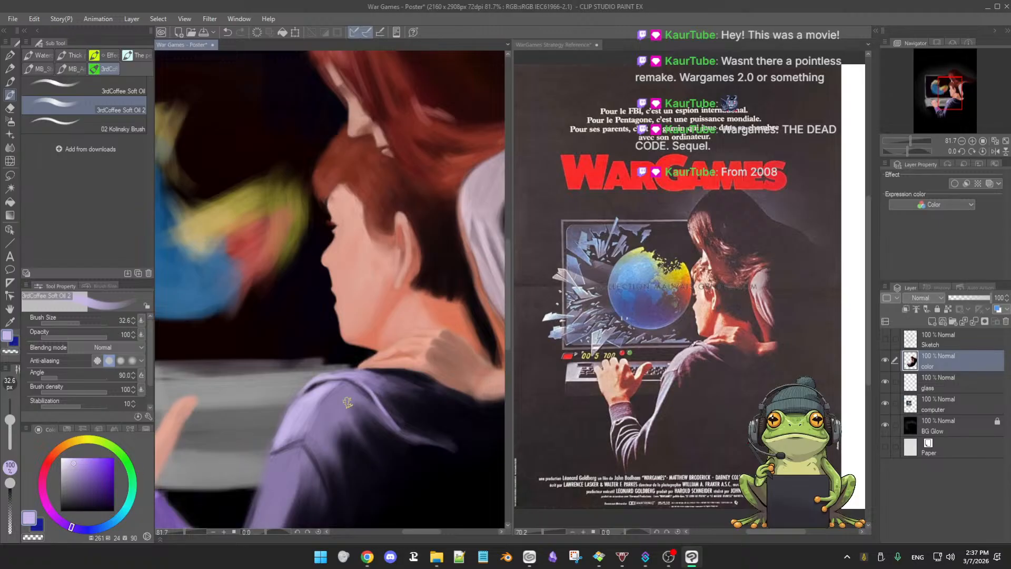
mouse_move(340, 391)
mouse_down()
mouse_move(347, 355)
mouse_move(327, 368)
mouse_move(344, 351)
mouse_up()
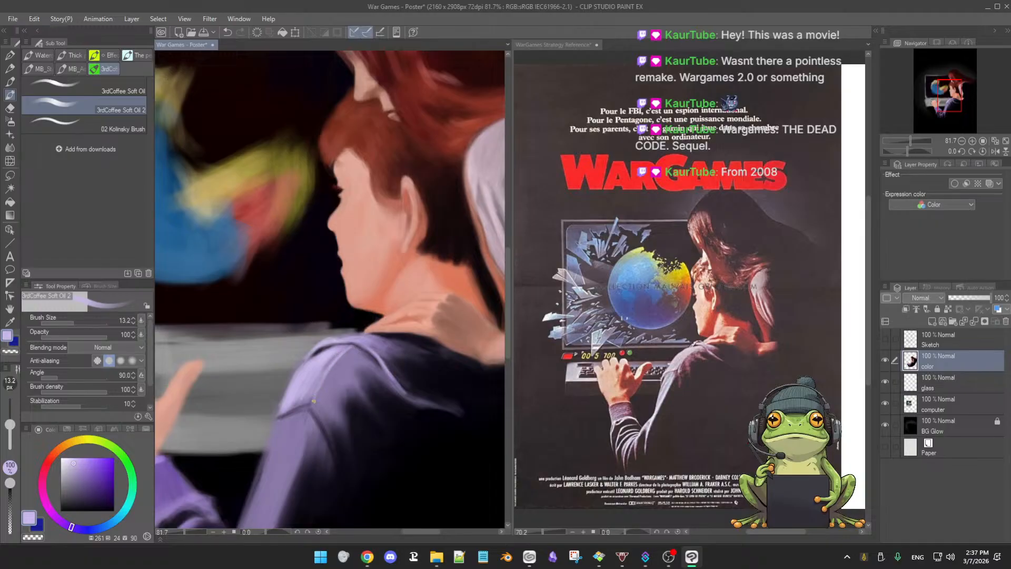
alt+click(331, 359)
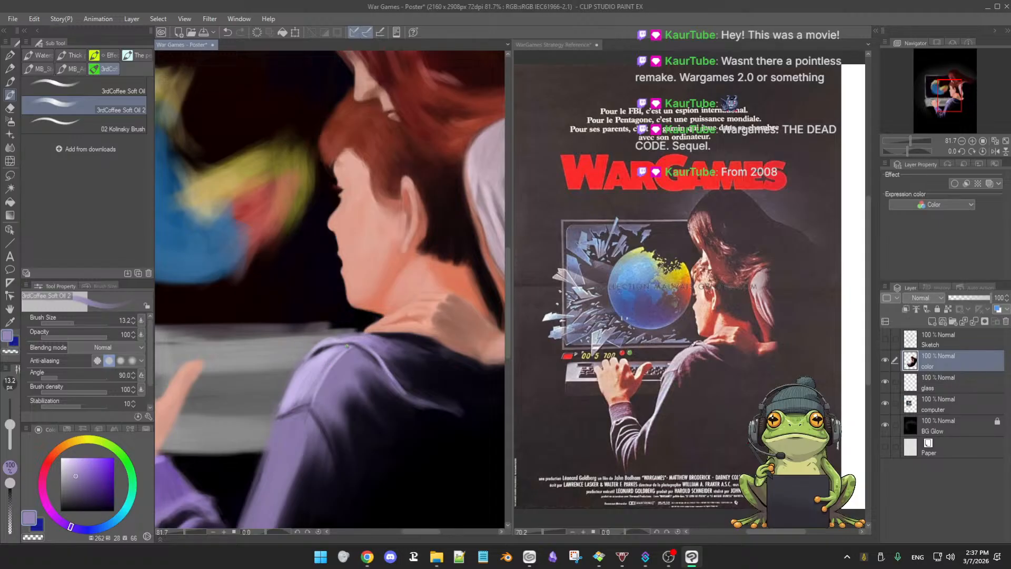
alt+click(316, 363)
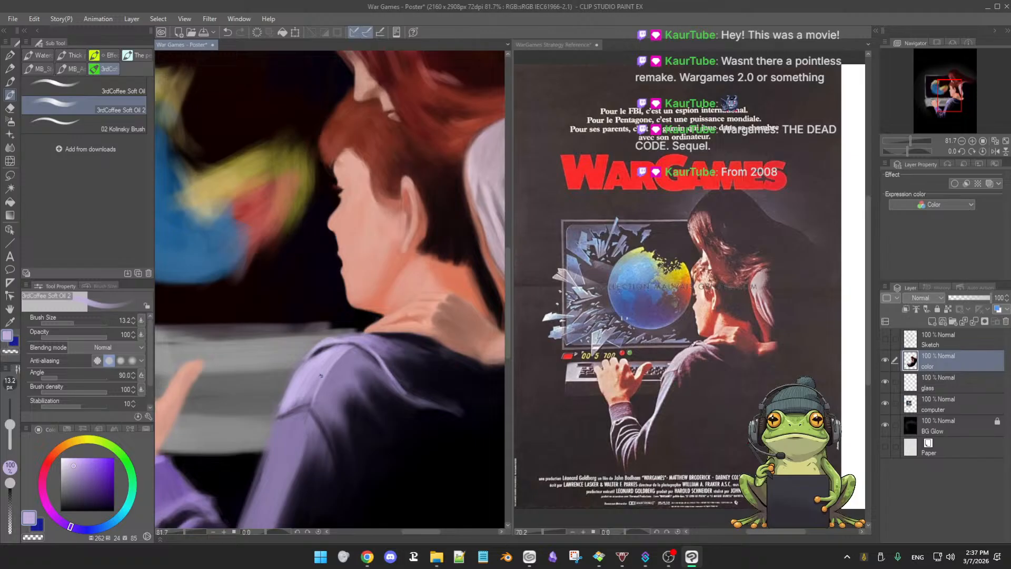
drag(320, 376, 323, 374)
Brighten the seam running down the shoulder with near-white lavender at size 18.4, softening it with sampled lavender tones
alt+click(309, 379)
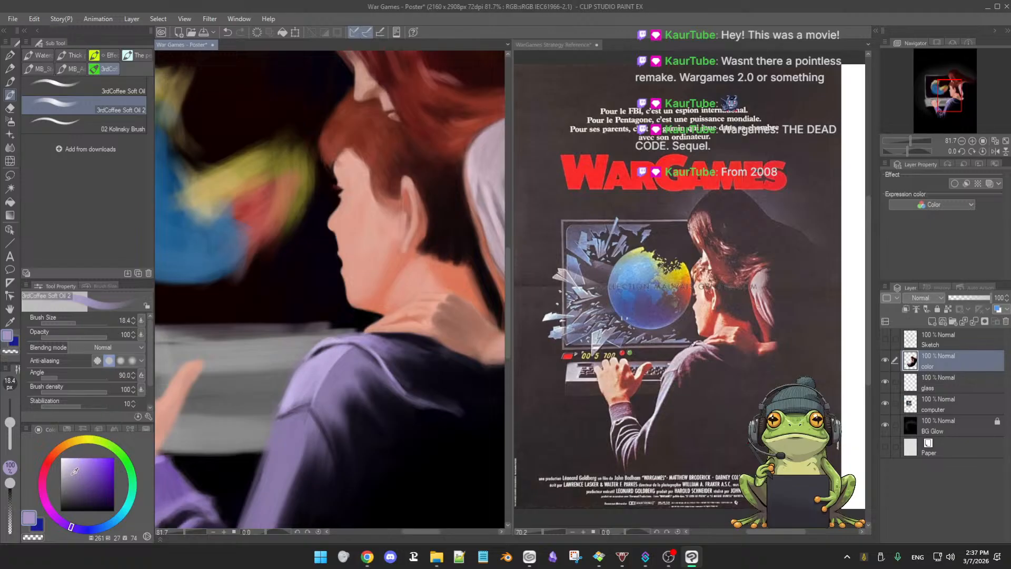
click(71, 457)
click(68, 458)
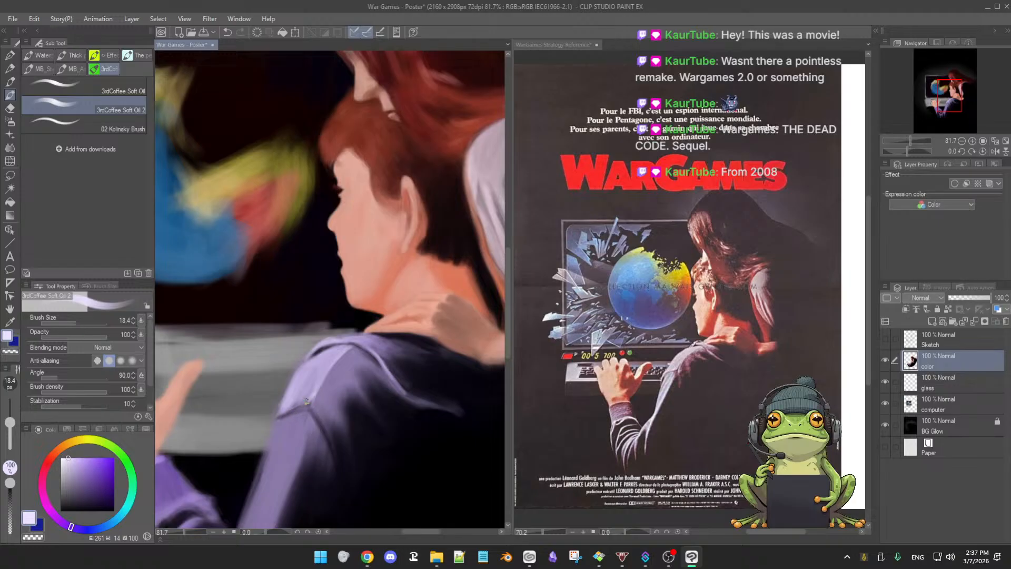
alt+click(317, 391)
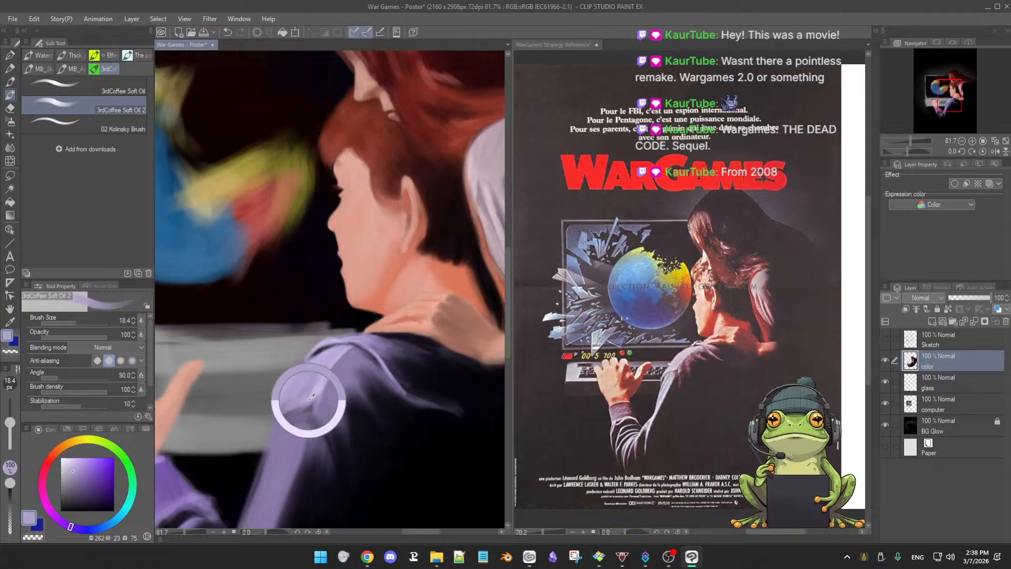
alt+click(316, 388)
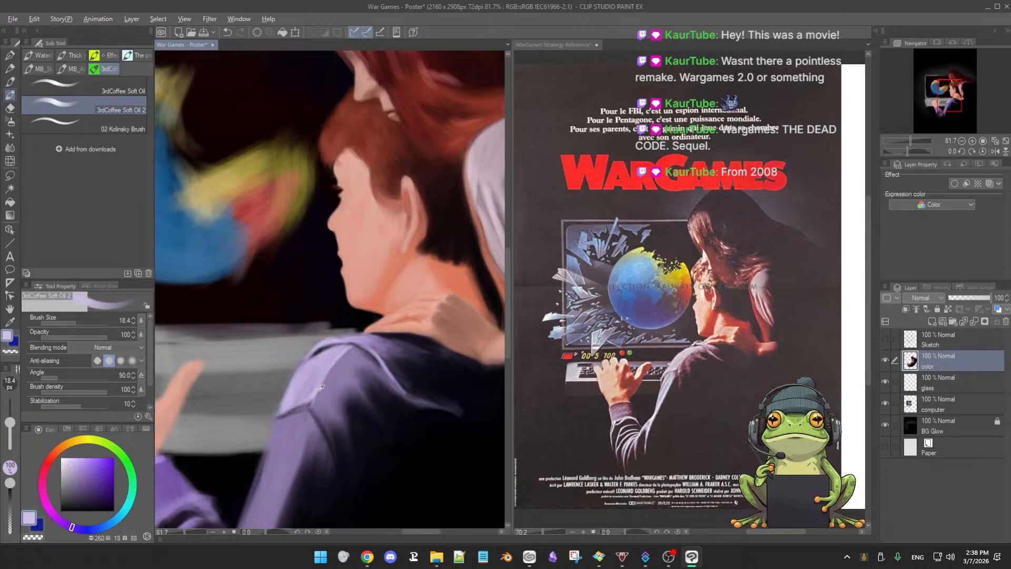
alt+click(290, 407)
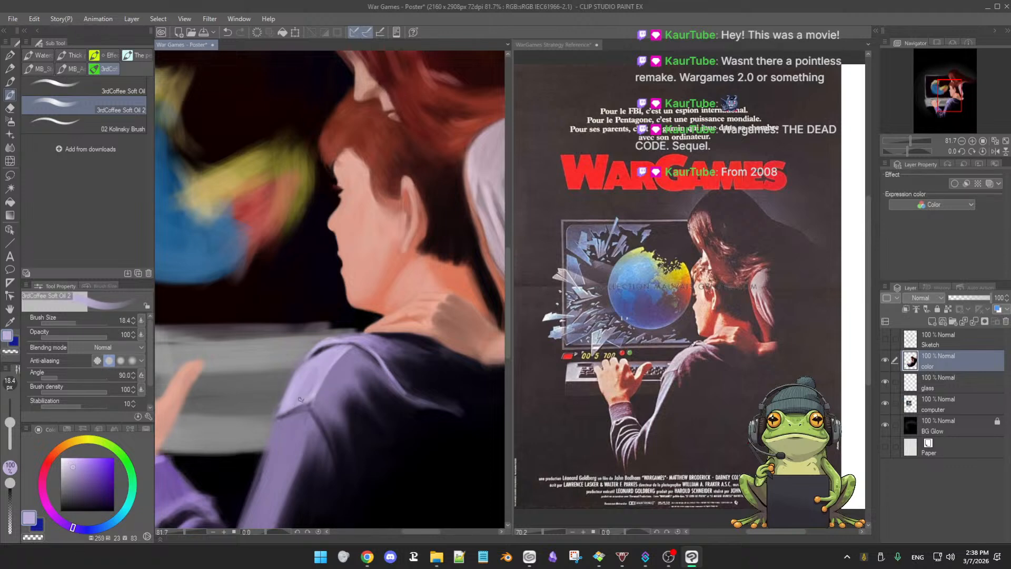
alt+click(316, 394)
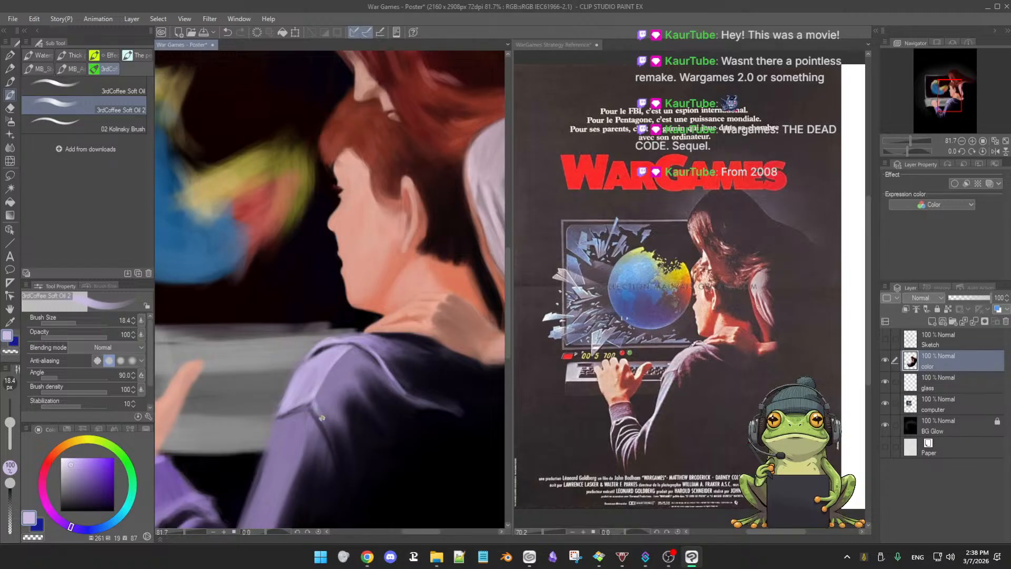
Refine the seam junction on the shoulder with sampled dark and mid purples, reducing the brush size from 18.4 to 7.8
alt+click(341, 439)
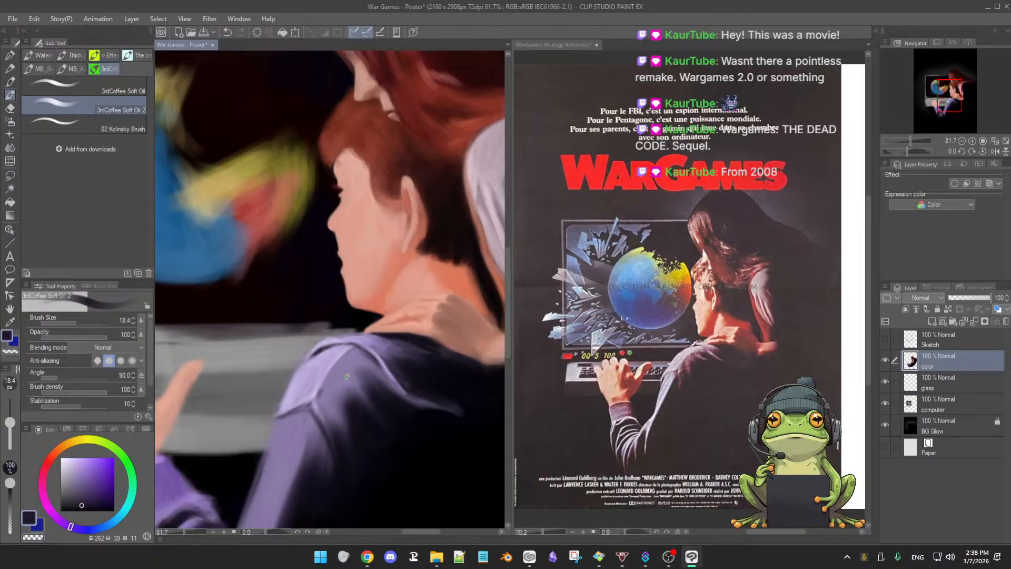
alt+click(340, 404)
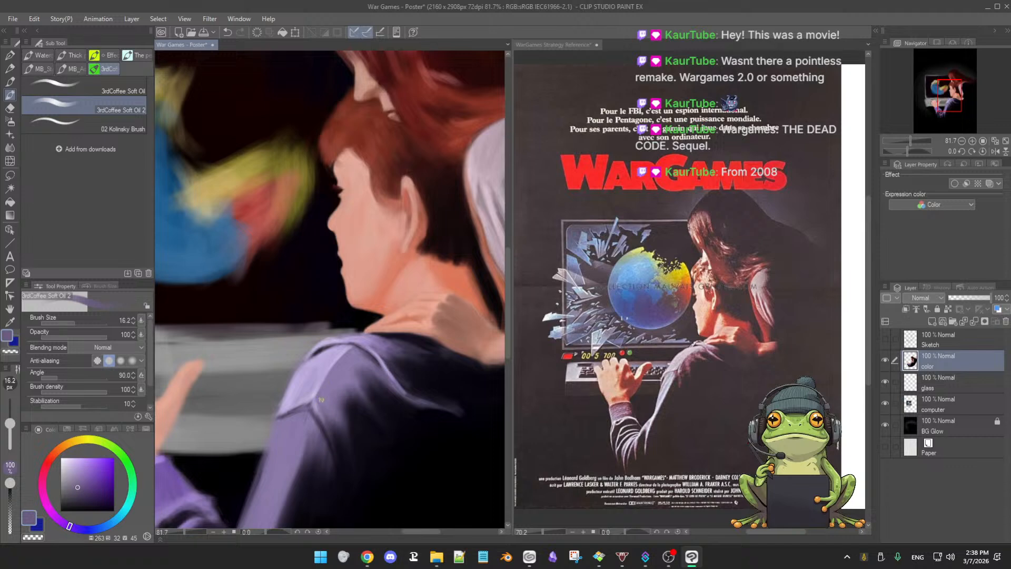
key([)
scroll(315, 393, up, 6)
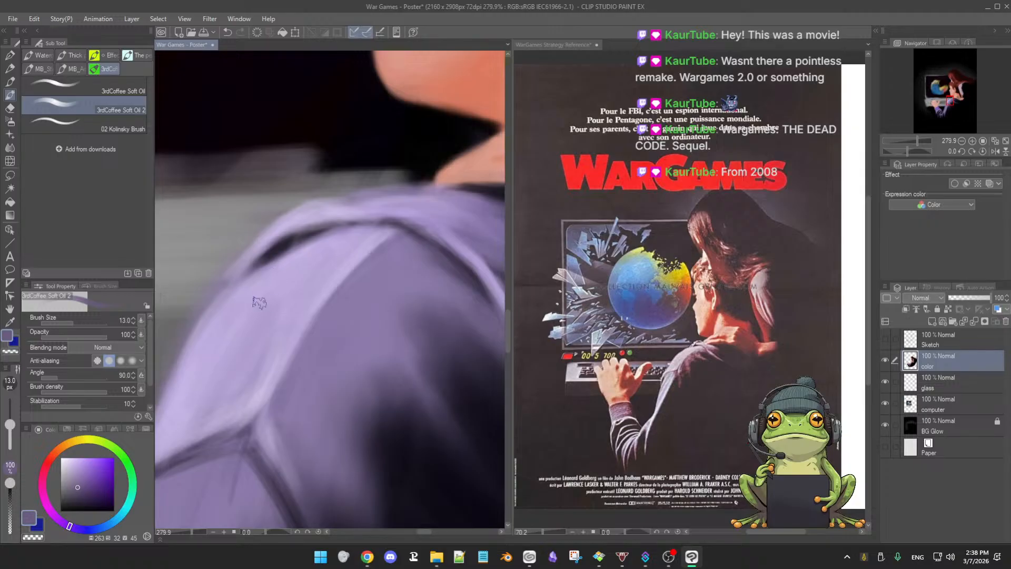
key([)
key([)
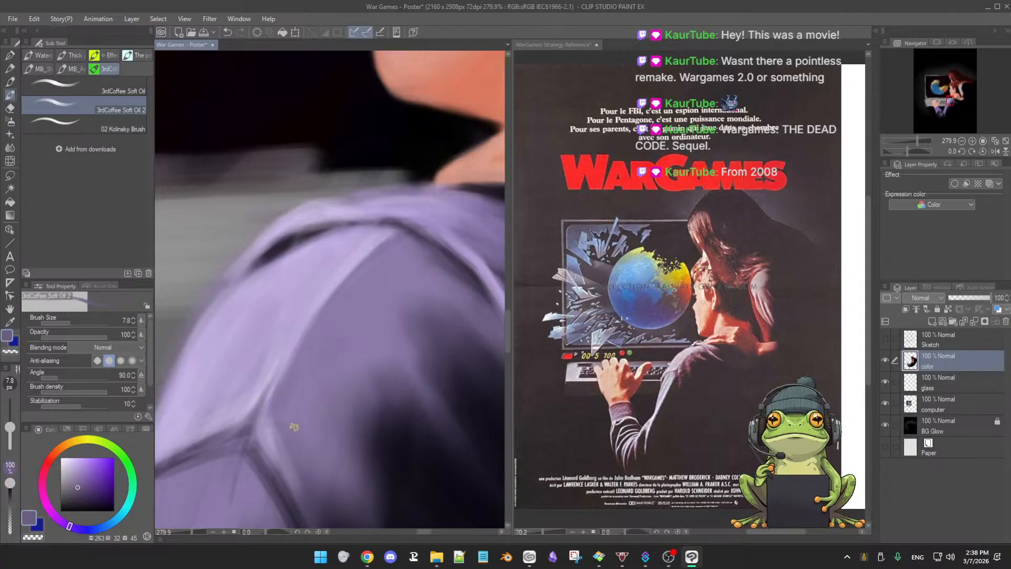
scroll(293, 422, down, 5)
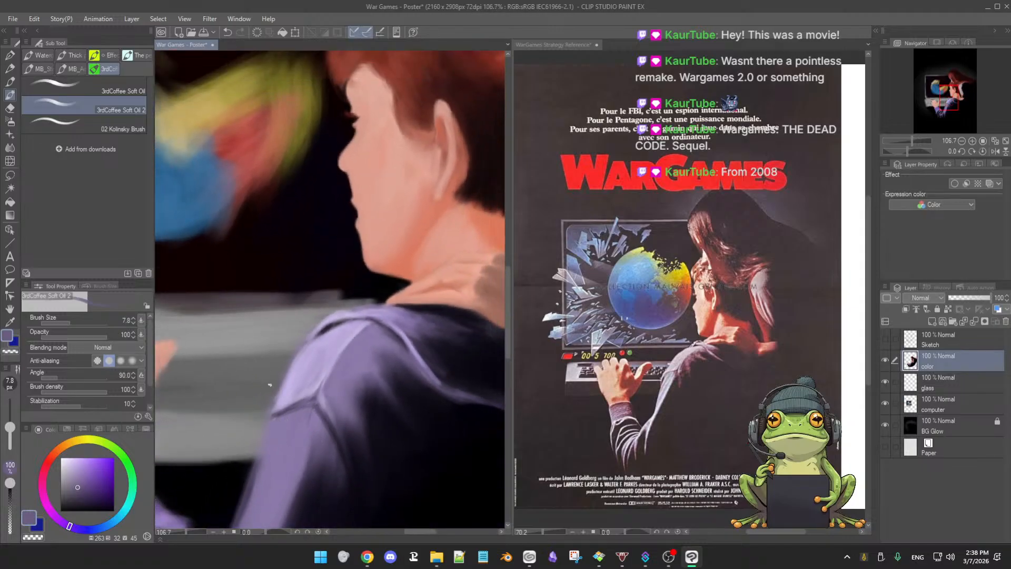
Paint the upper sleeve just below the shoulder seam with sampled lavender and muted purple tones at brush size 22.9
alt+click(306, 376)
ctrl+alt+drag(289, 423, 295, 422)
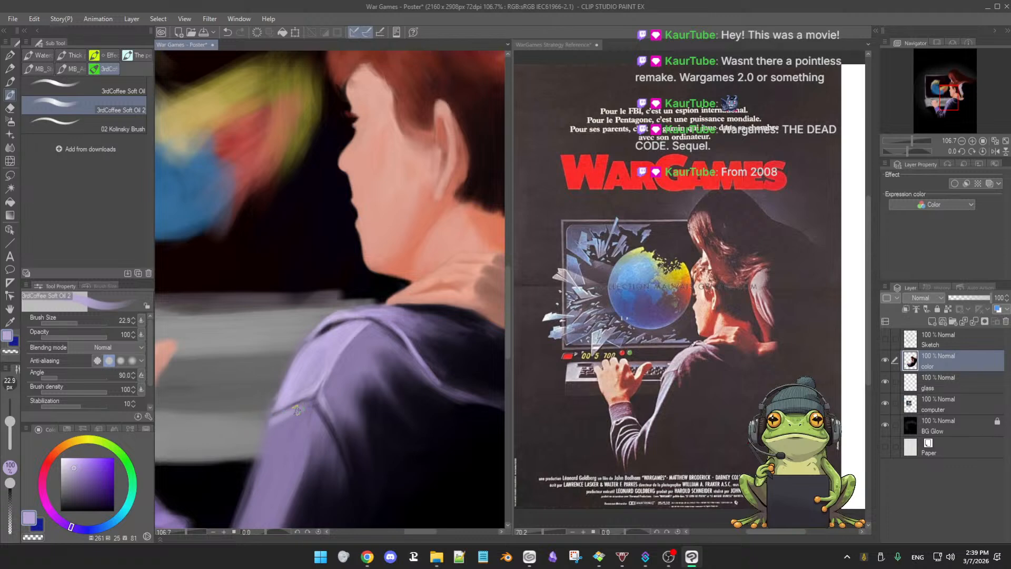
alt+click(271, 420)
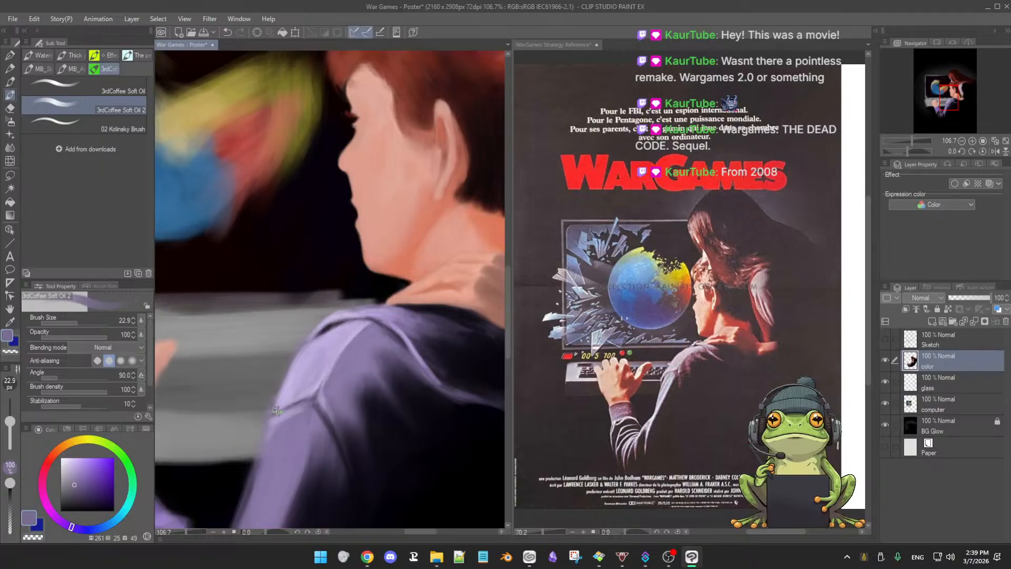
alt+click(278, 424)
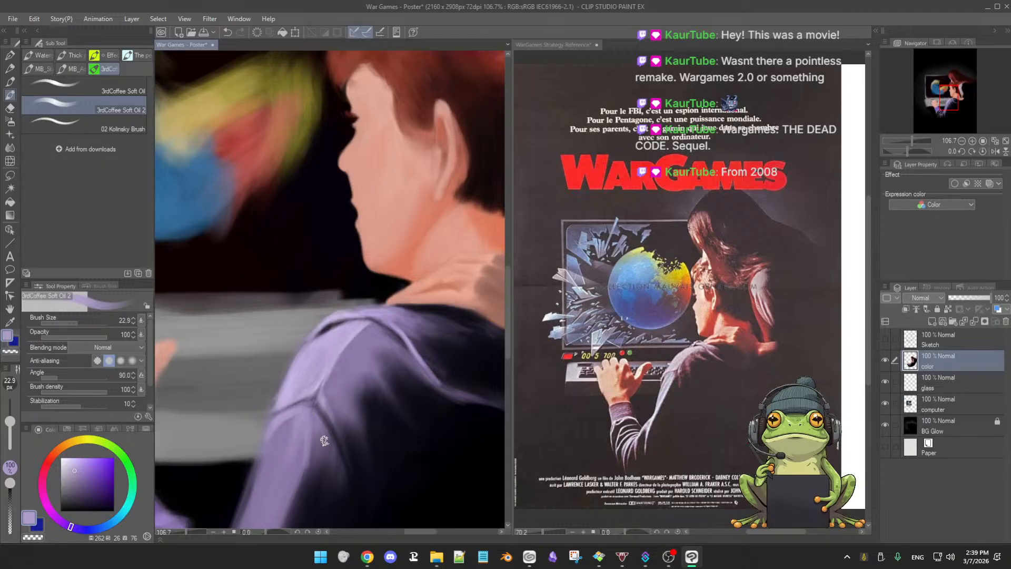
drag(328, 449, 334, 399)
scroll(333, 399, down, 3)
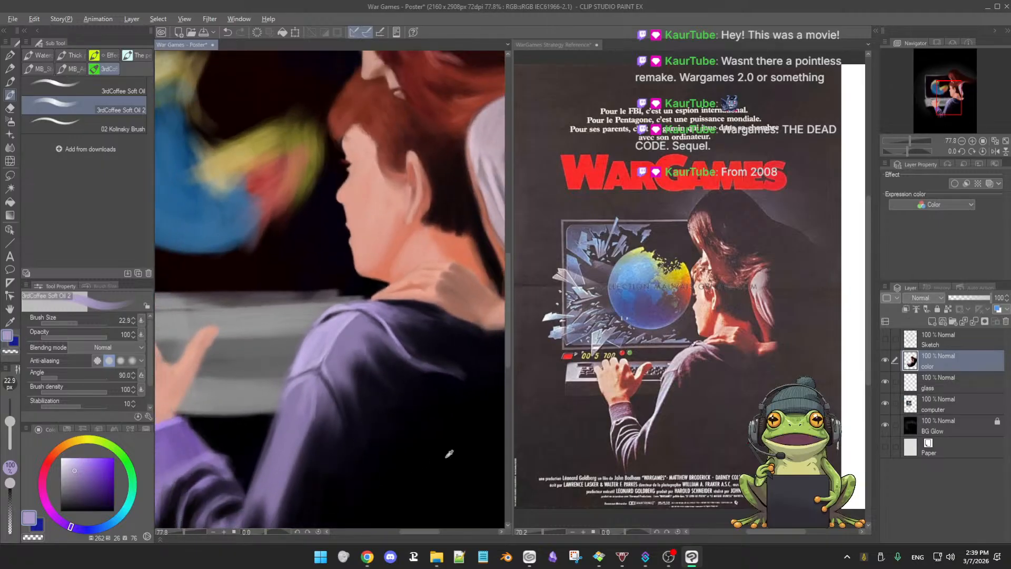
Darken the shadow side of the upper sleeve with sampled black at brush size 50 and save the file
alt+click(460, 476)
key(bracketright)
key(bracketright)
key(bracketright)
key(bracketright)
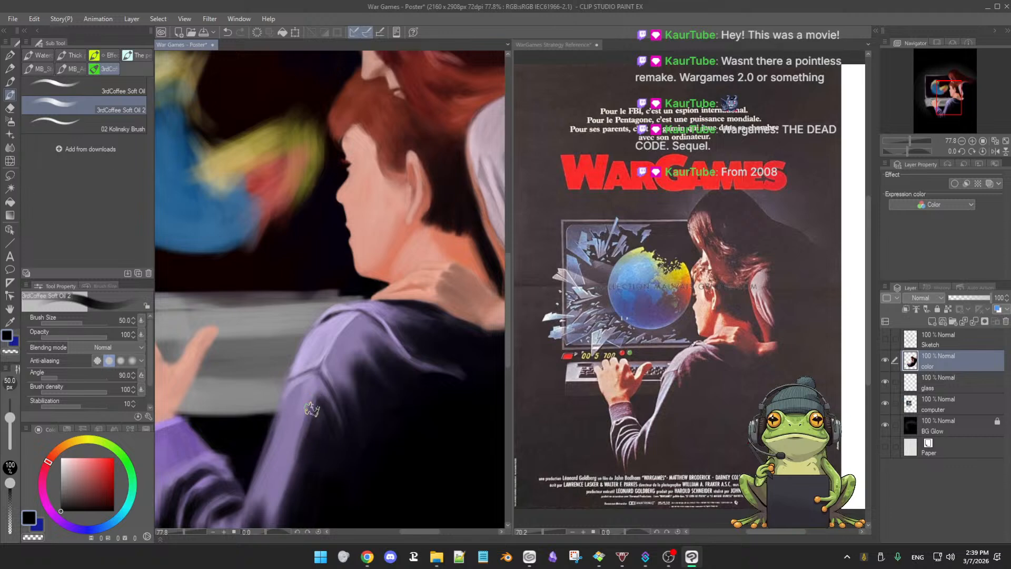
key(ctrl+s)
mouse_move(316, 418)
mouse_down()
mouse_move(320, 460)
mouse_move(319, 409)
mouse_move(301, 472)
mouse_move(306, 441)
mouse_move(319, 460)
mouse_move(346, 400)
mouse_up()
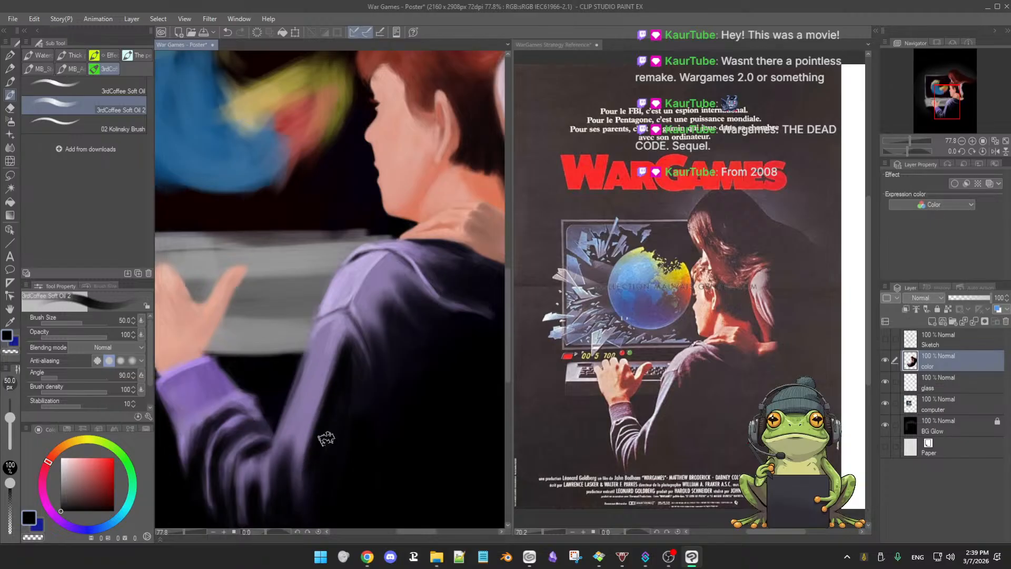
scroll(331, 416, down, 2)
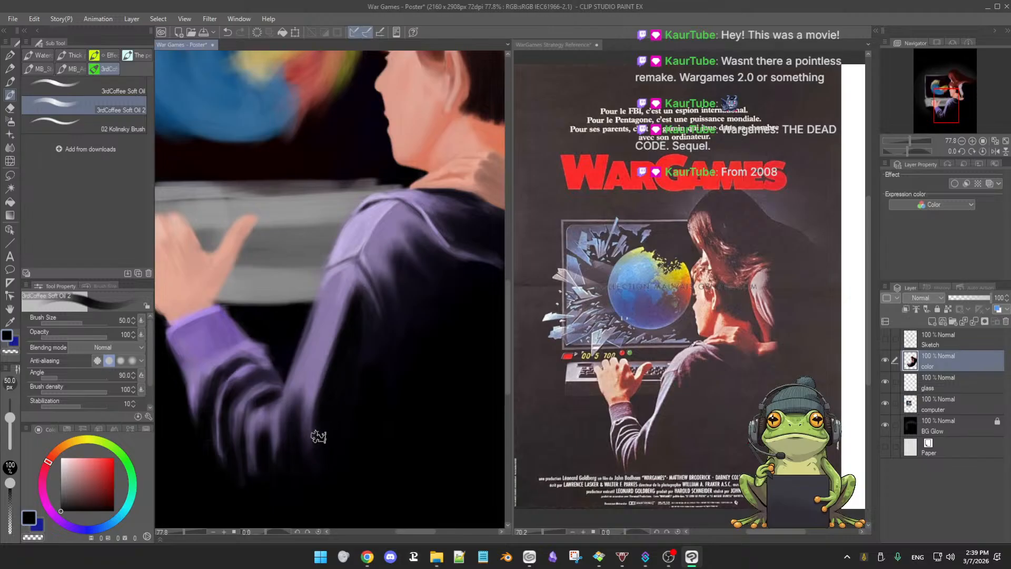
scroll(354, 406, down, 3)
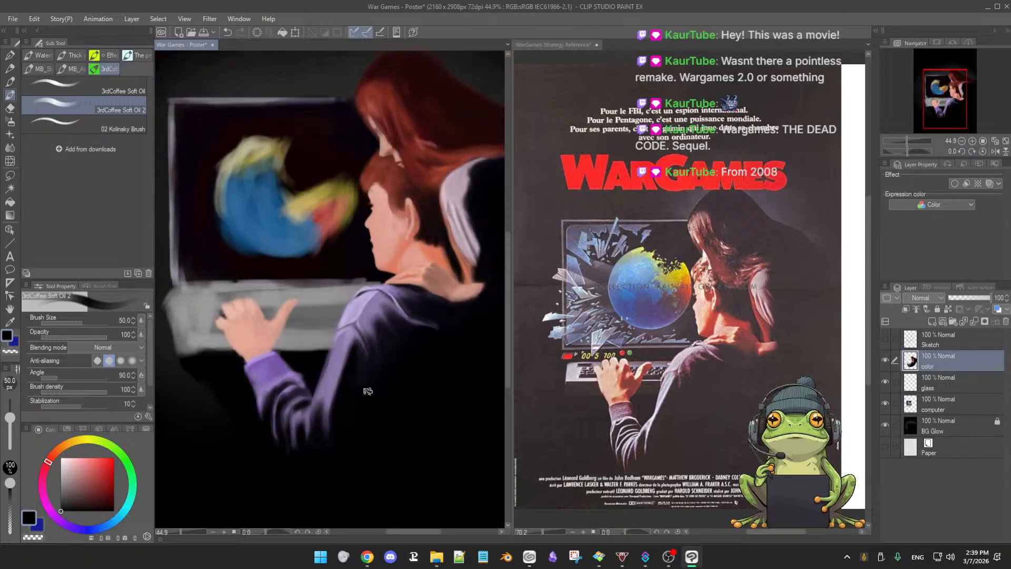
scroll(368, 405, up, 2)
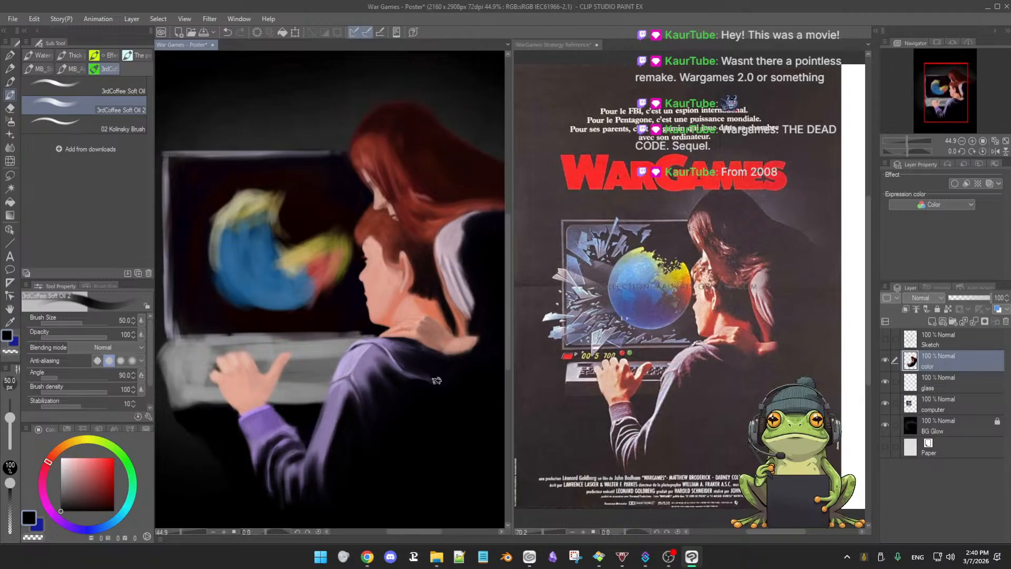
mouse_move(422, 361)
mouse_down()
mouse_move(434, 379)
mouse_move(420, 371)
mouse_up()
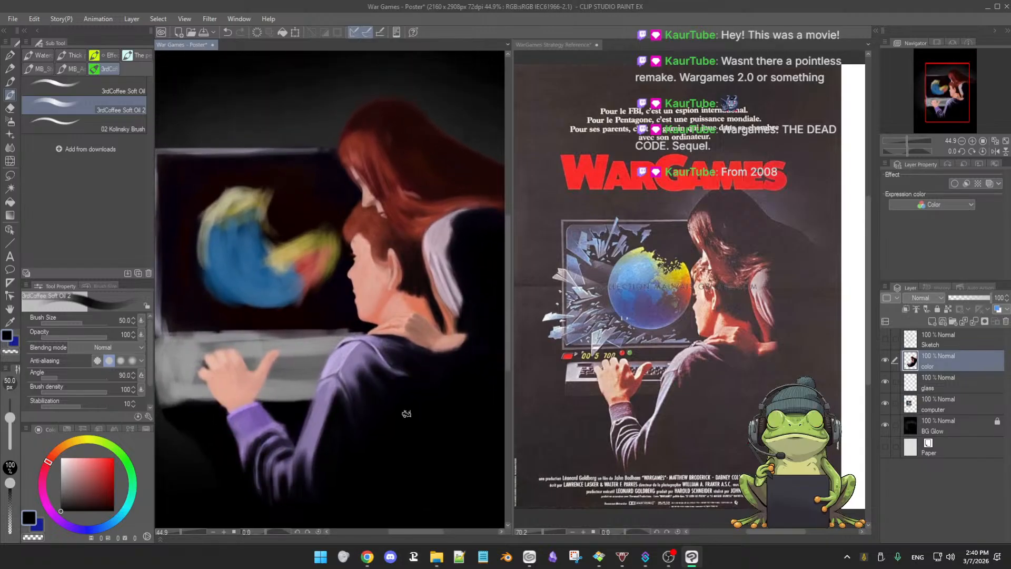
drag(406, 428, 478, 474)
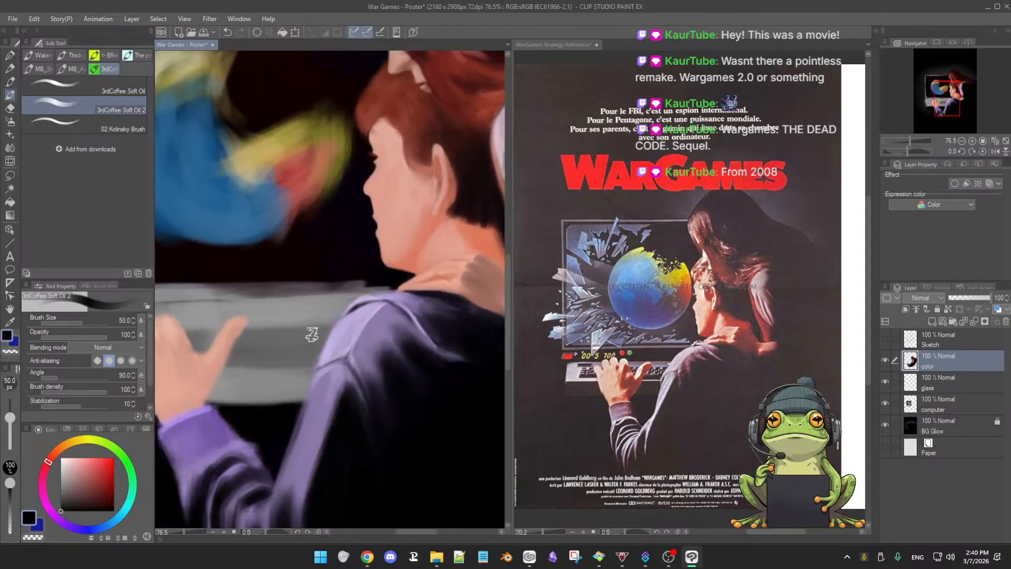
Brighten the upper sleeve with sampled lavender at size 50, trim the forearm edge with the 3rdCoffee Soft Eraser at 37.3, and return to the oil brush
alt+click(343, 347)
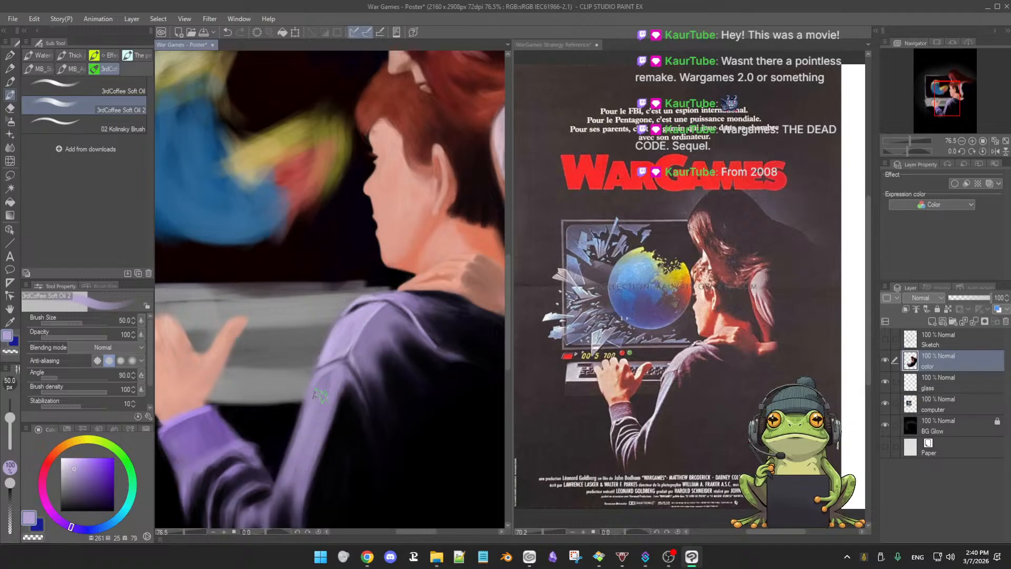
drag(324, 432, 336, 399)
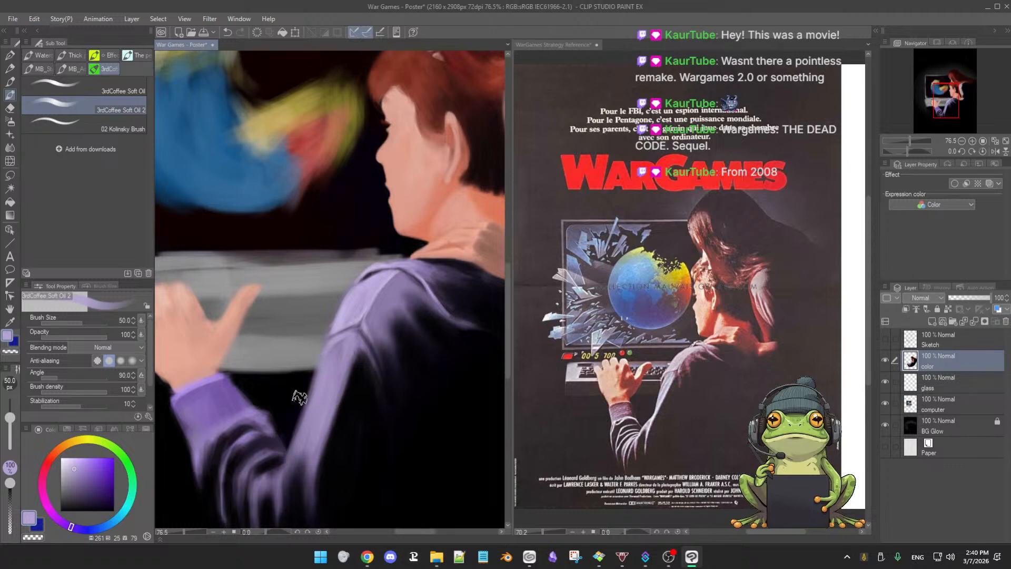
key(e)
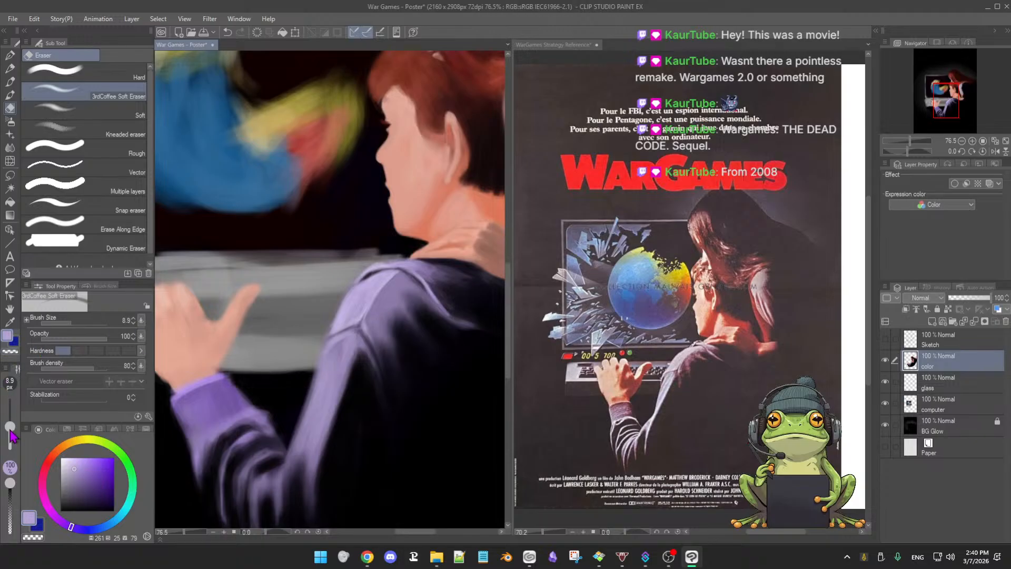
drag(10, 431, 11, 421)
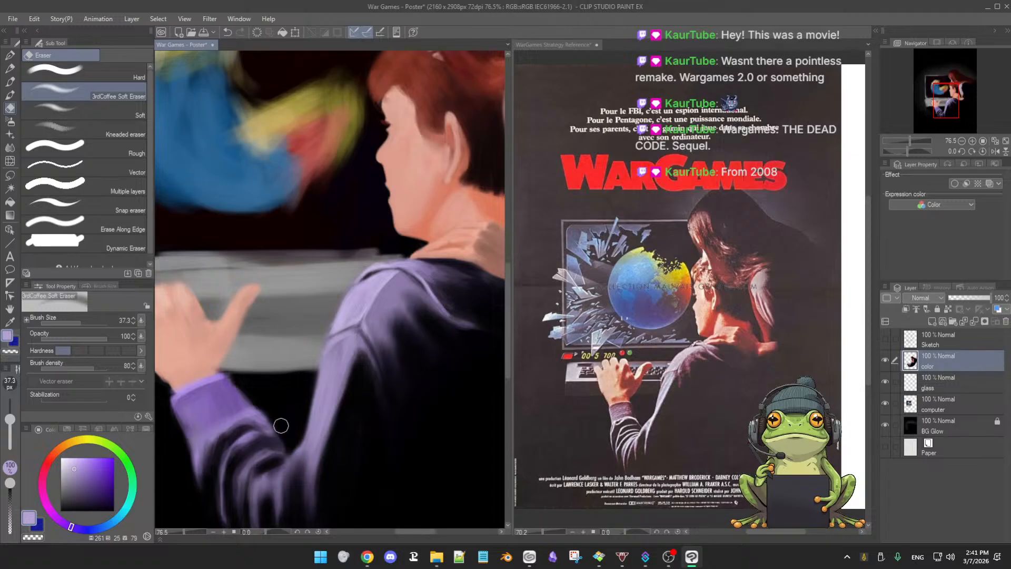
key(b)
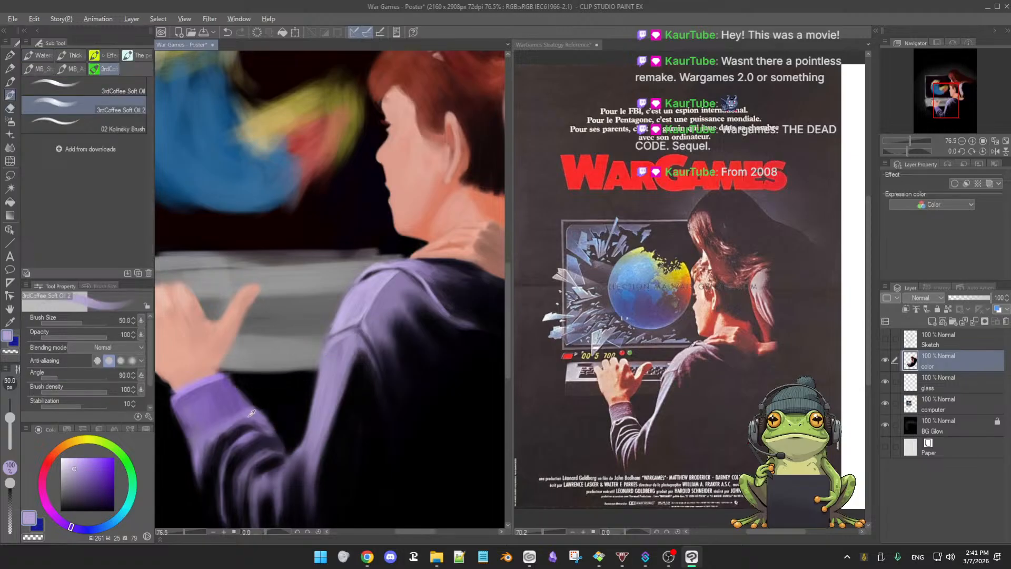
Build up the forearm fold beside the cuff with sampled light, mid and dark purples at brush size 30.1
key([)
key([)
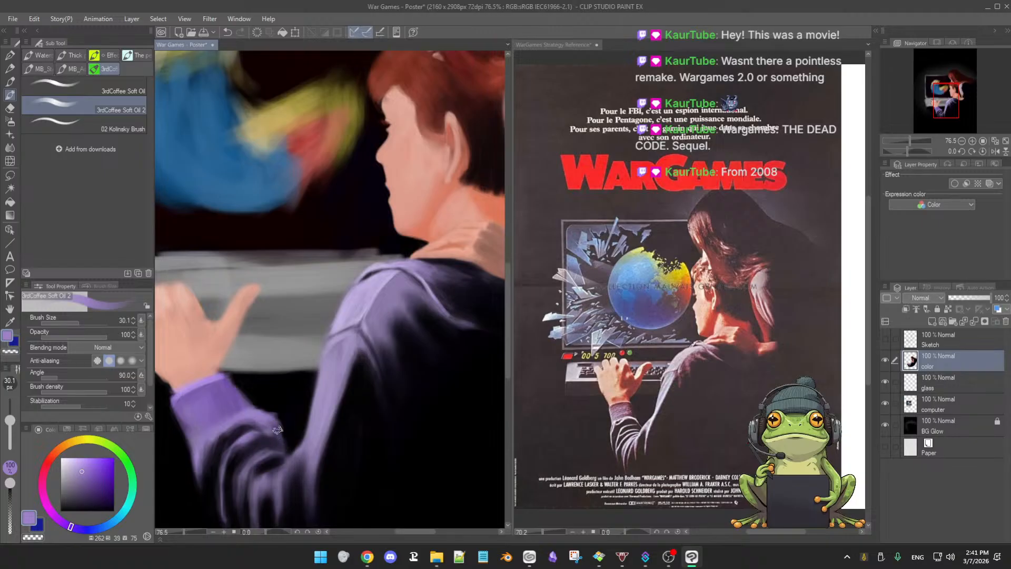
alt+click(246, 425)
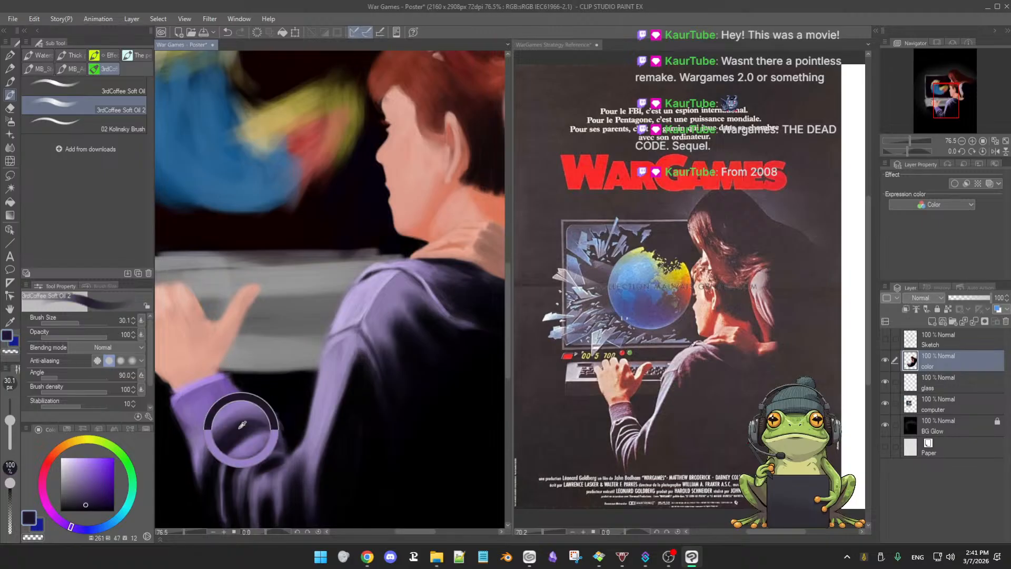
alt+click(269, 421)
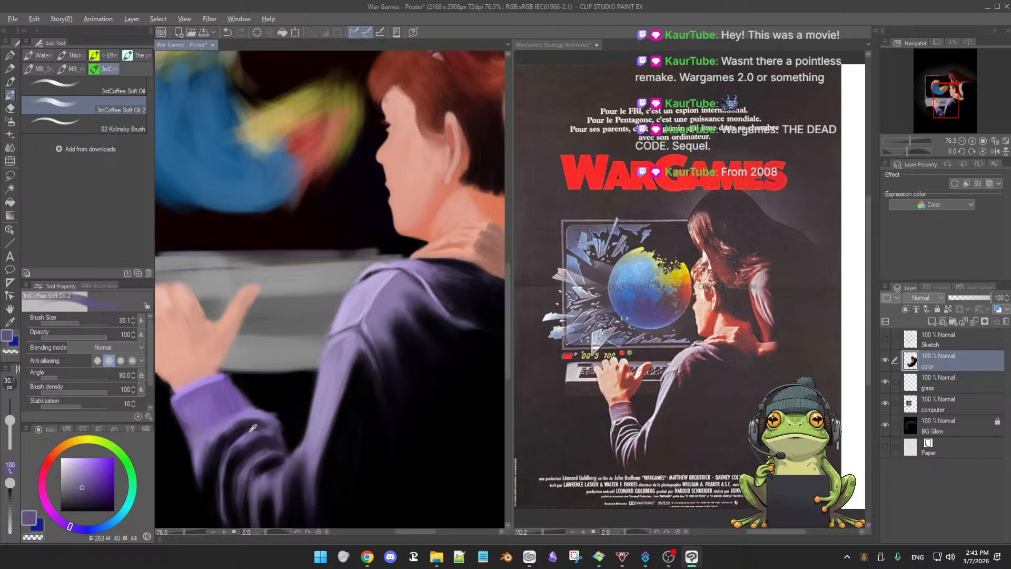
alt+click(257, 427)
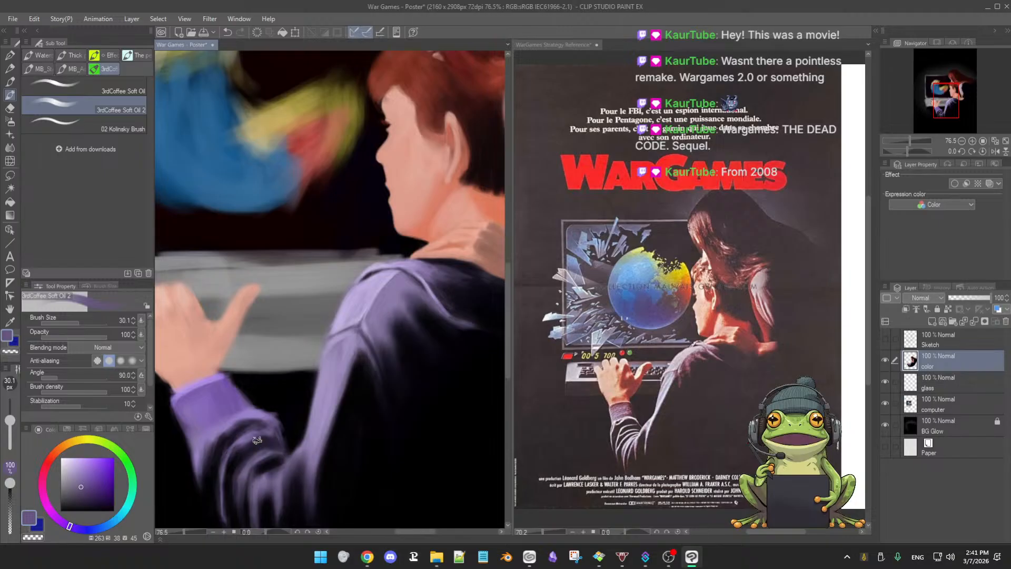
Deepen the creases between the forearm folds with sampled dark purple, near-black blue and black at size 30.1
alt+click(258, 445)
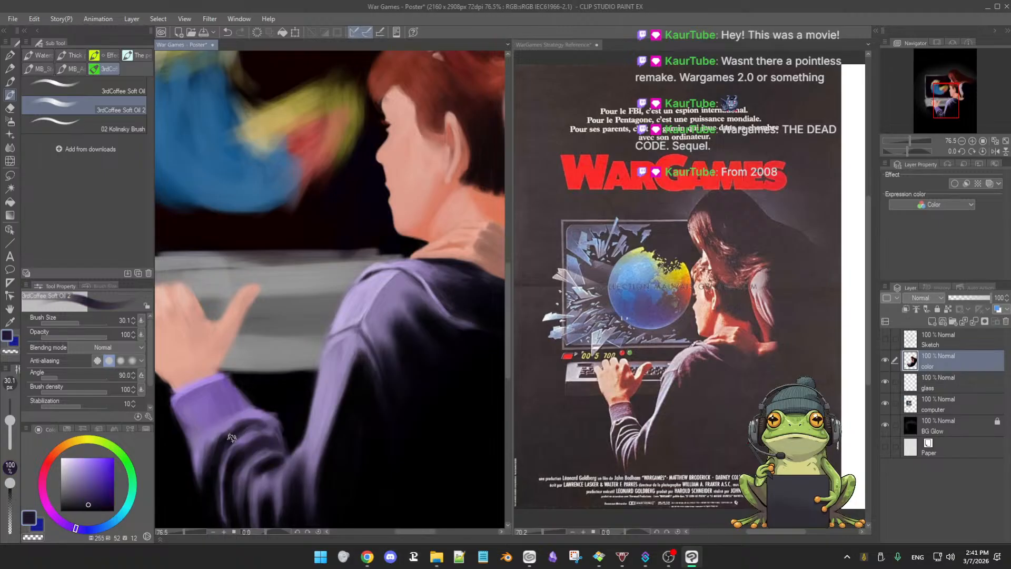
alt+click(257, 443)
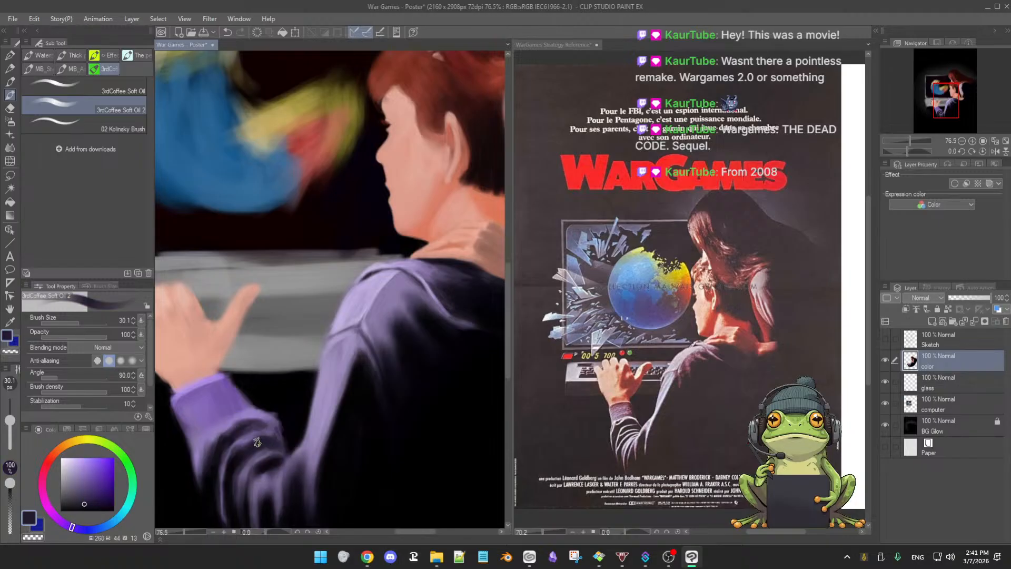
alt+click(233, 468)
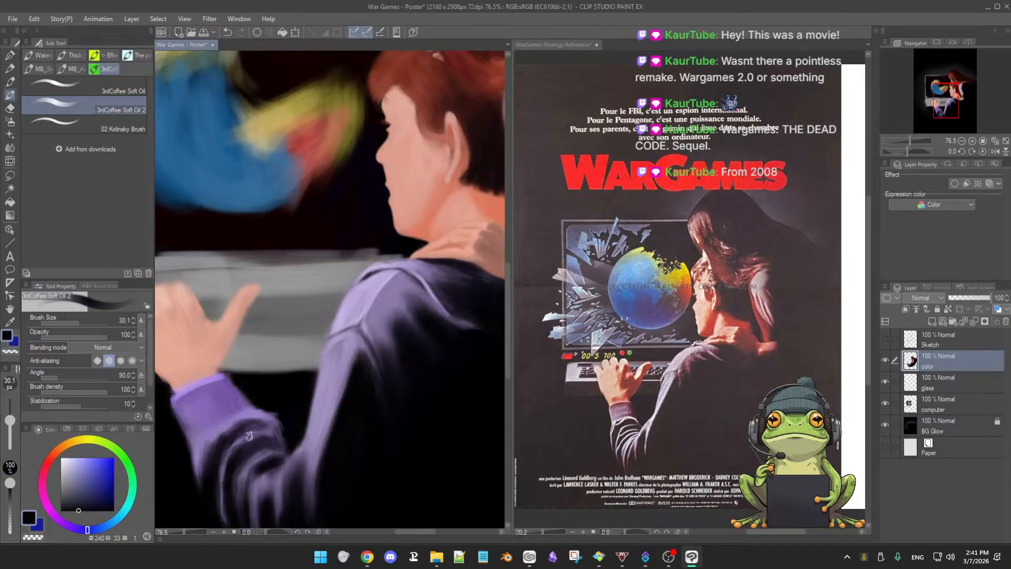
alt+click(455, 480)
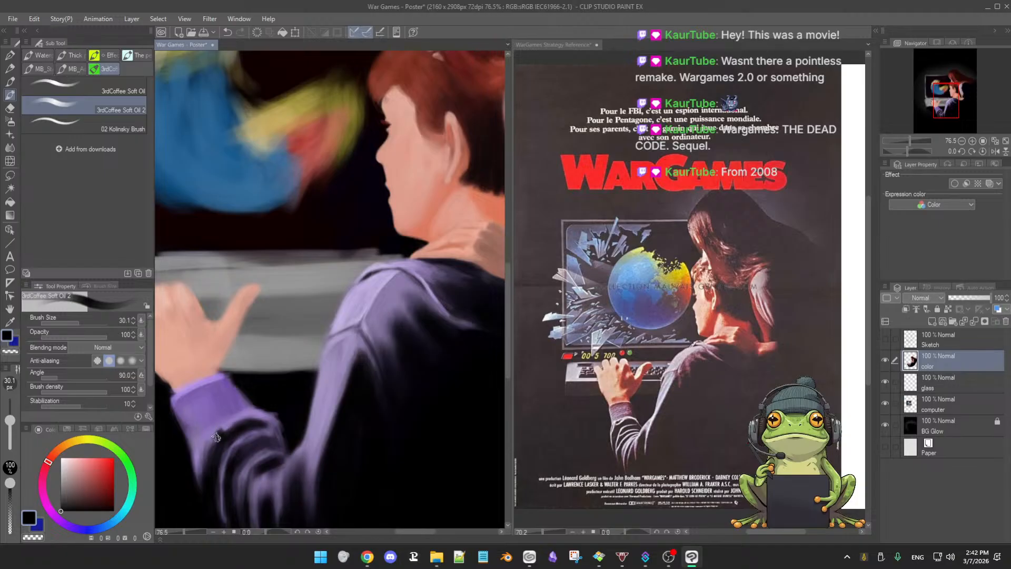
Shape the small folds directly under the cuff with sampled light purple at brush size 25.9, cutting back with black
alt+click(258, 414)
key([)
key([)
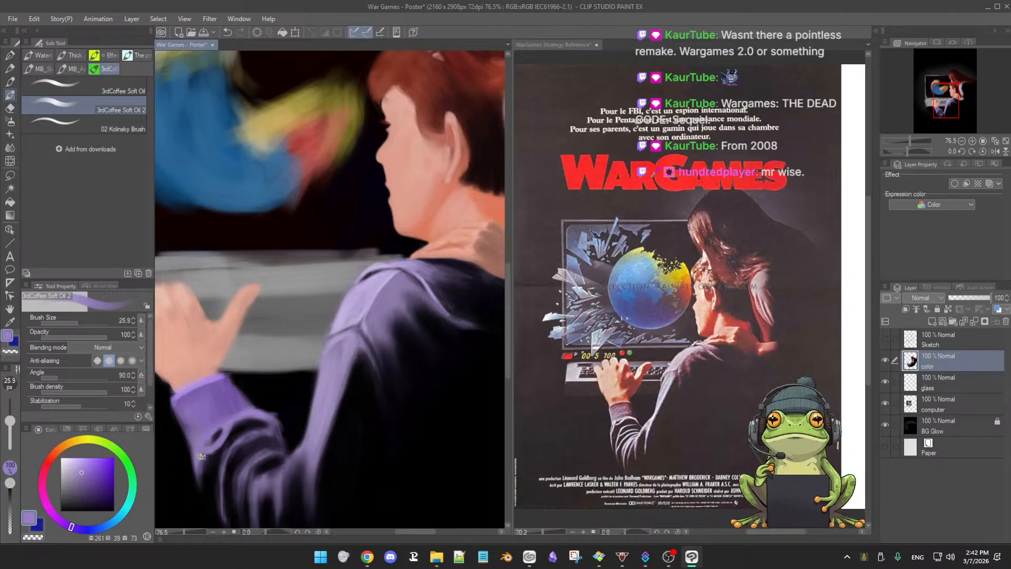
alt+click(224, 427)
alt+click(207, 476)
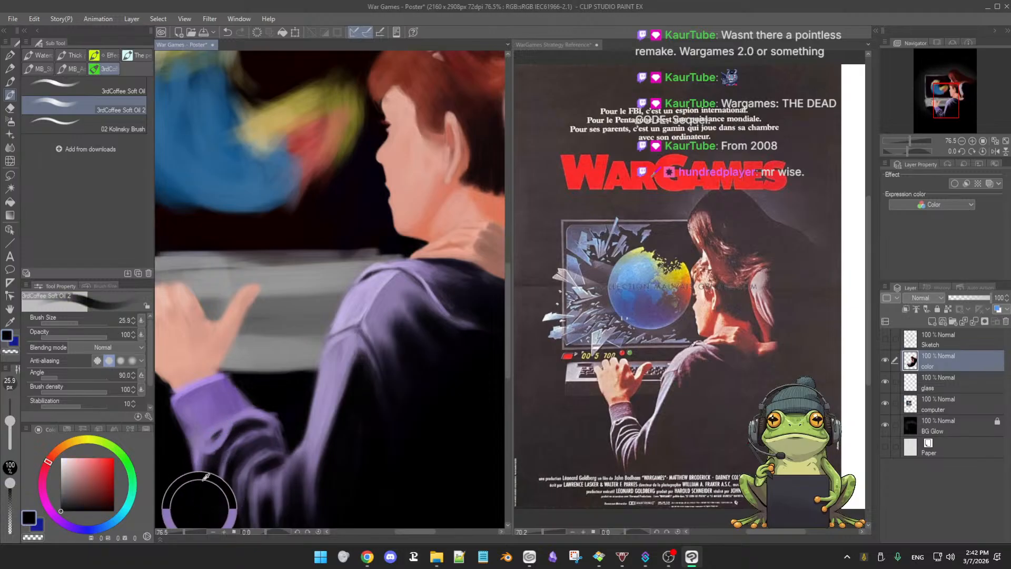
Refine the forearm folds below the cuff with sampled light and mid purples at brush size 25.9, carving the creases in near-black
alt+click(206, 429)
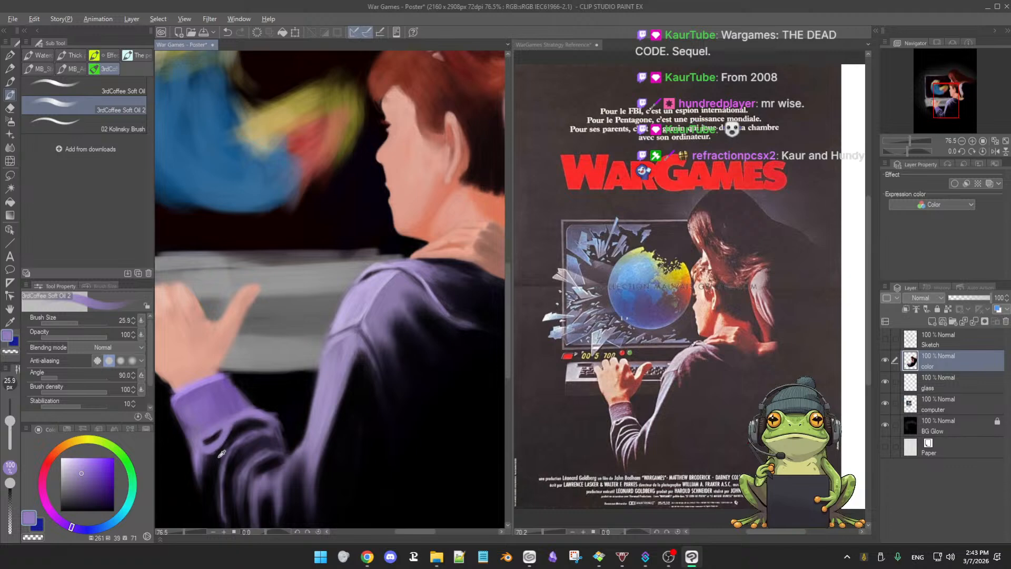
alt+click(207, 500)
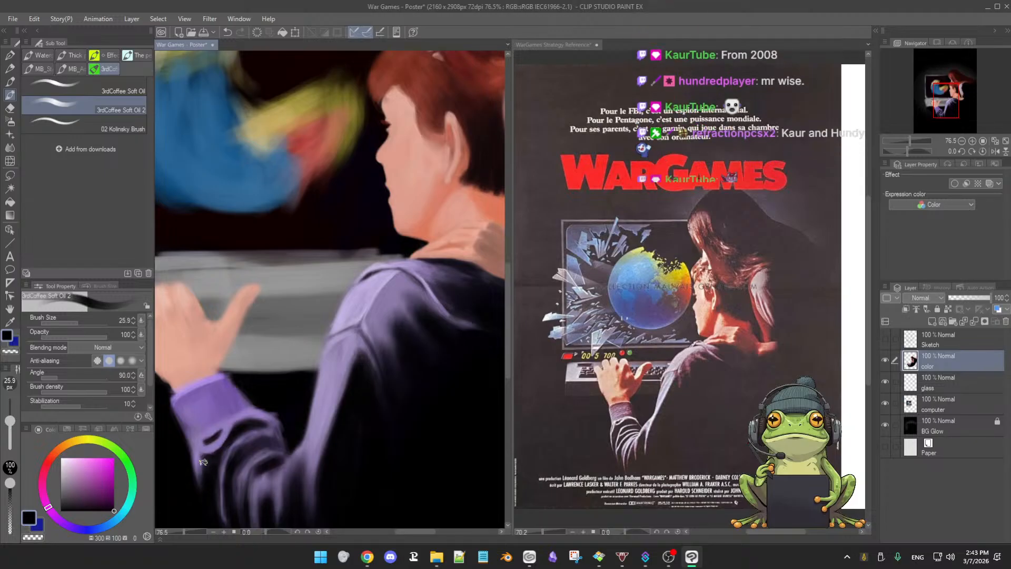
alt+click(248, 428)
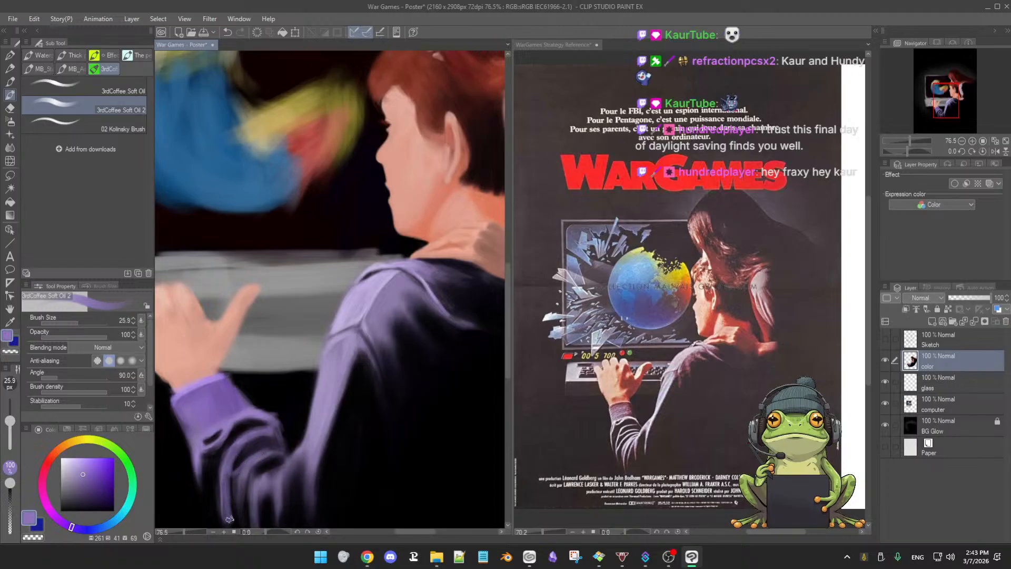
alt+click(234, 494)
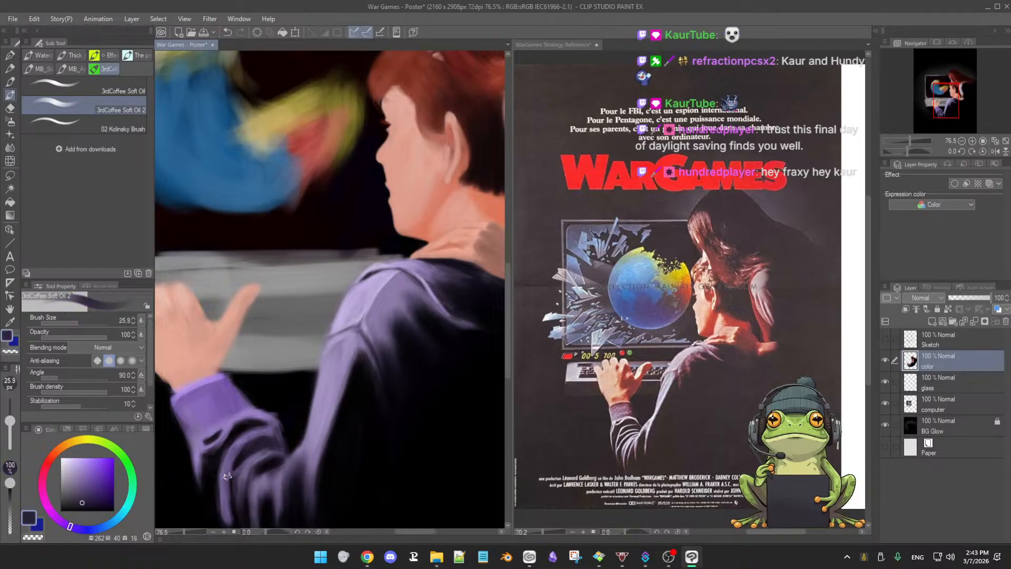
alt+click(227, 484)
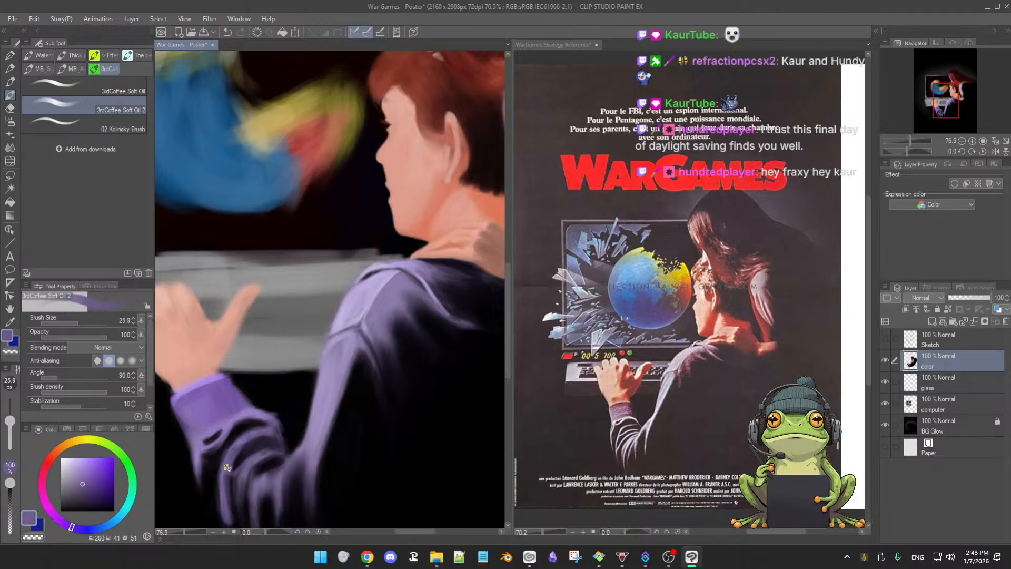
alt+click(266, 508)
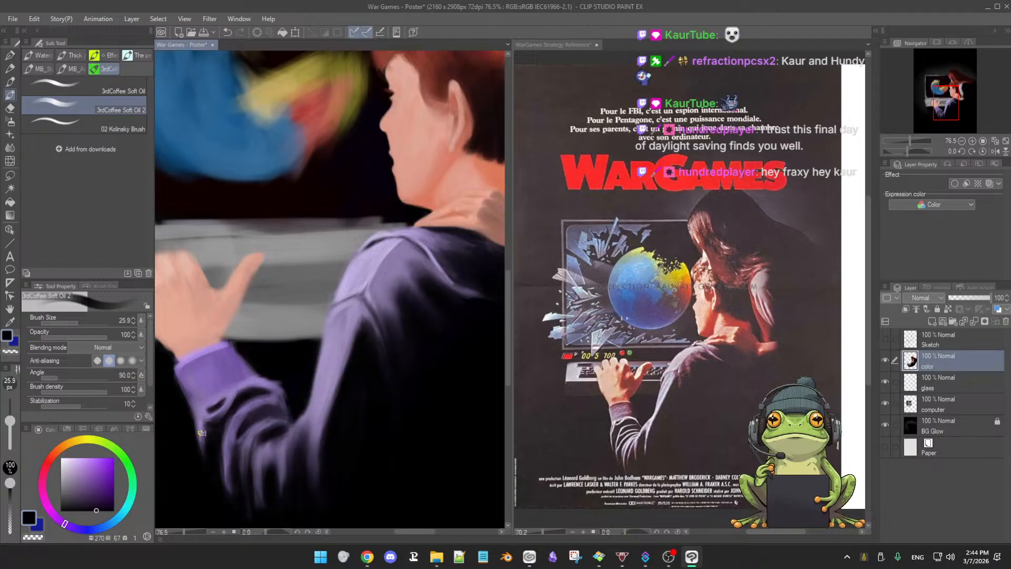
Highlight the folds under the cuff in brighter lavender and reshape their outer edge with sampled purples and near-black at size 25.9
alt+click(204, 404)
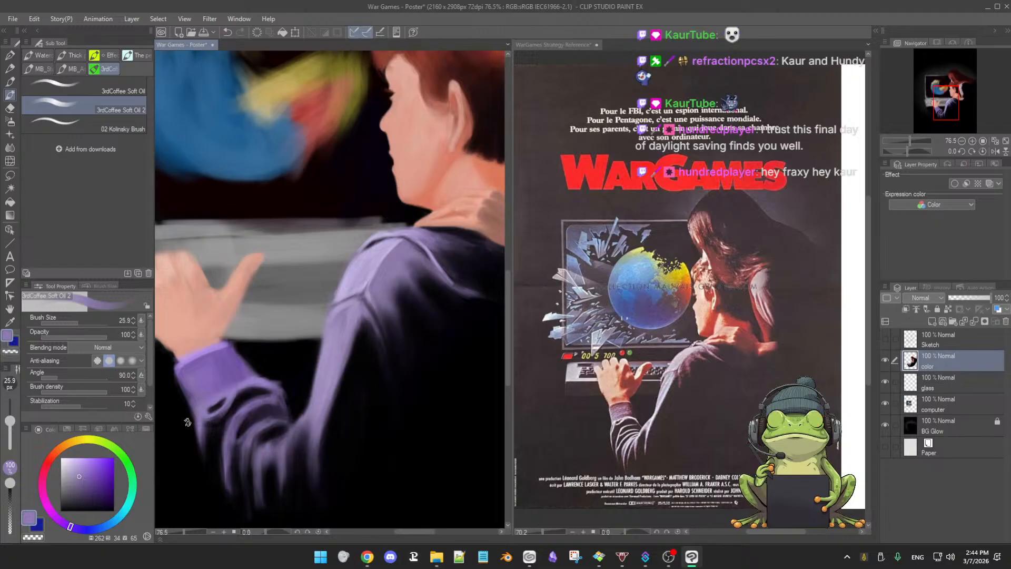
click(80, 458)
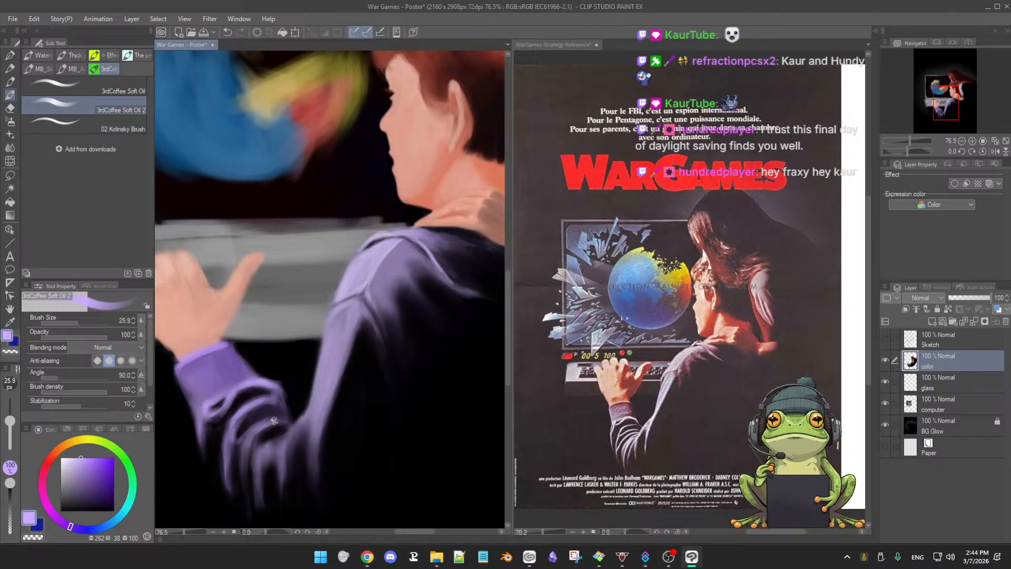
alt+click(216, 431)
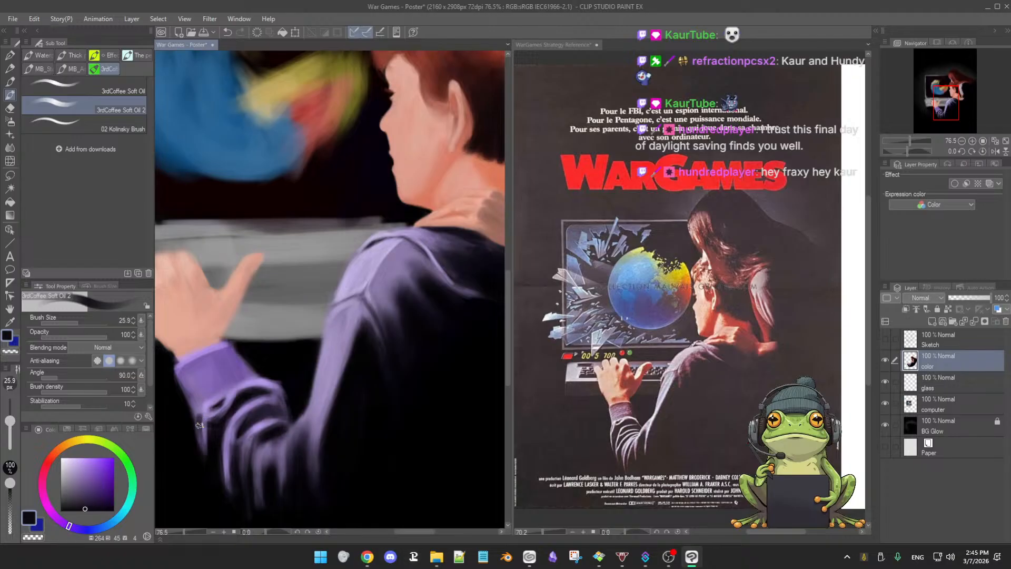
alt+click(194, 402)
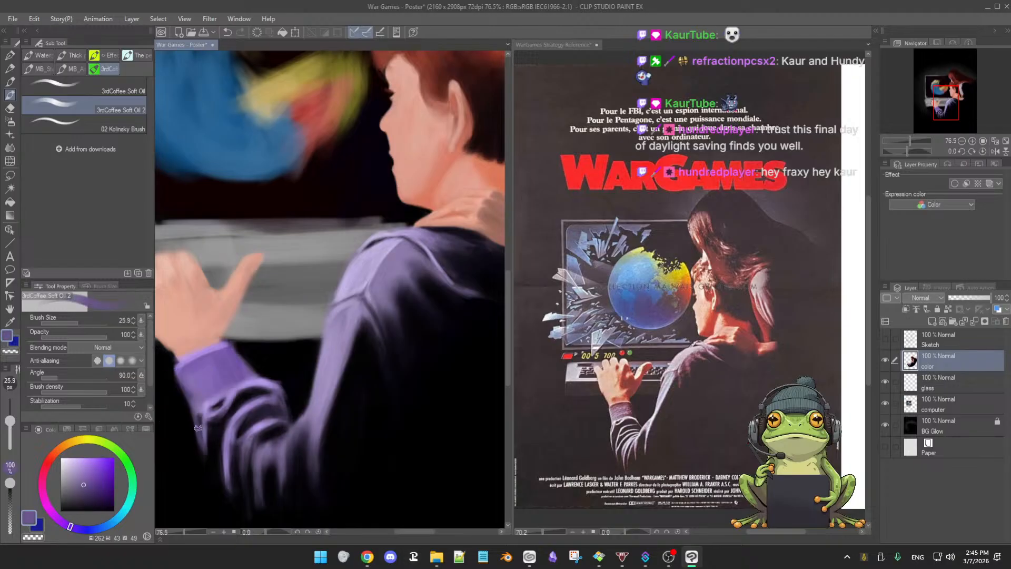
alt+click(205, 406)
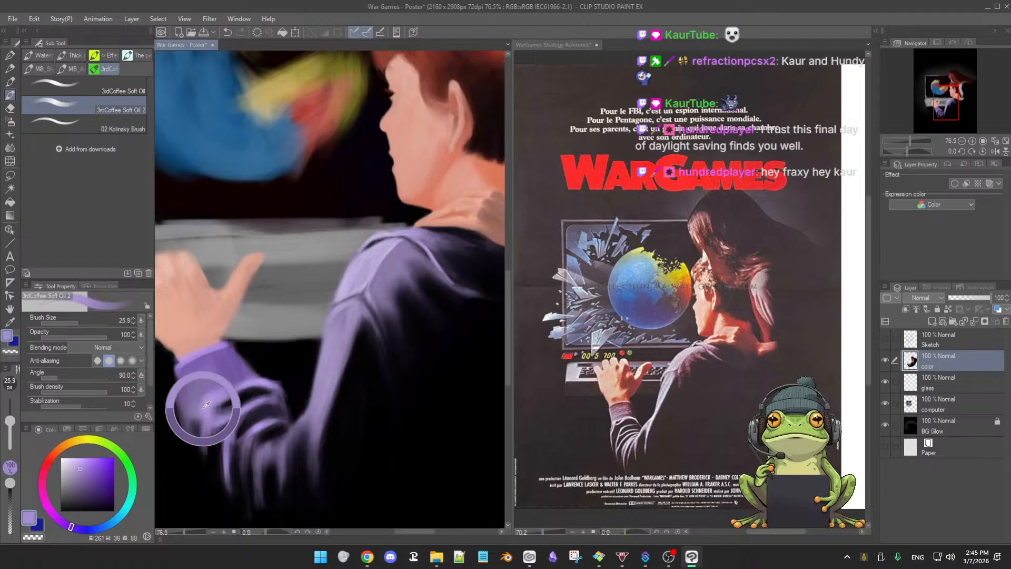
alt+click(216, 433)
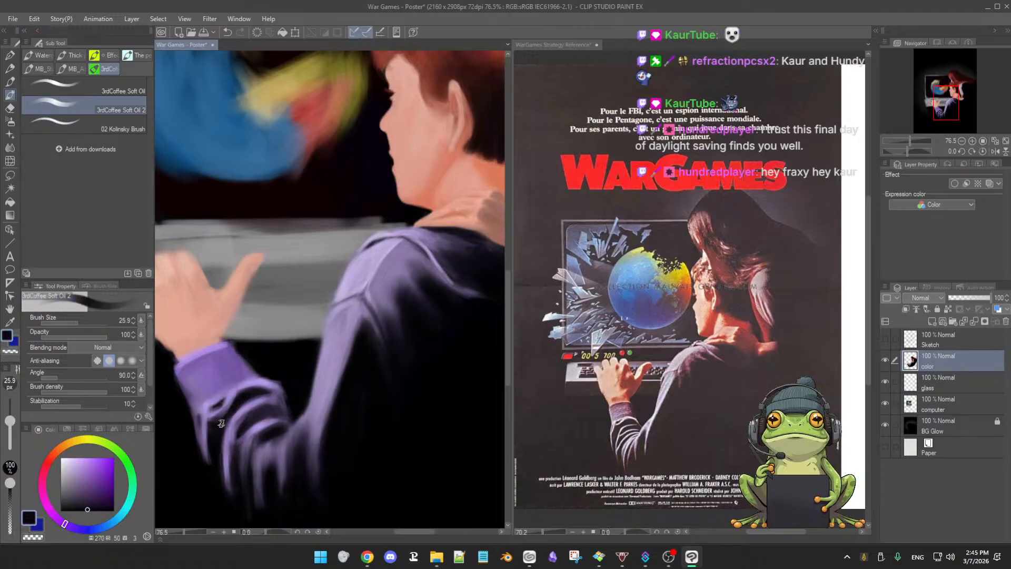
Lighten a sampled cuff purple to full-brightness lavender and add highlights to the forearm folds
alt+click(228, 393)
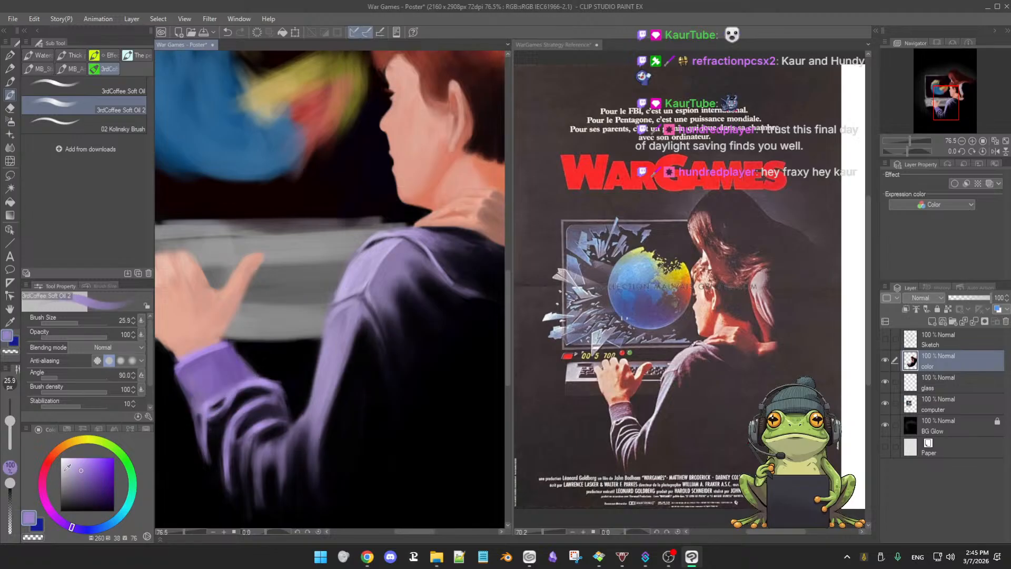
drag(81, 470, 80, 457)
scroll(289, 408, down, 2)
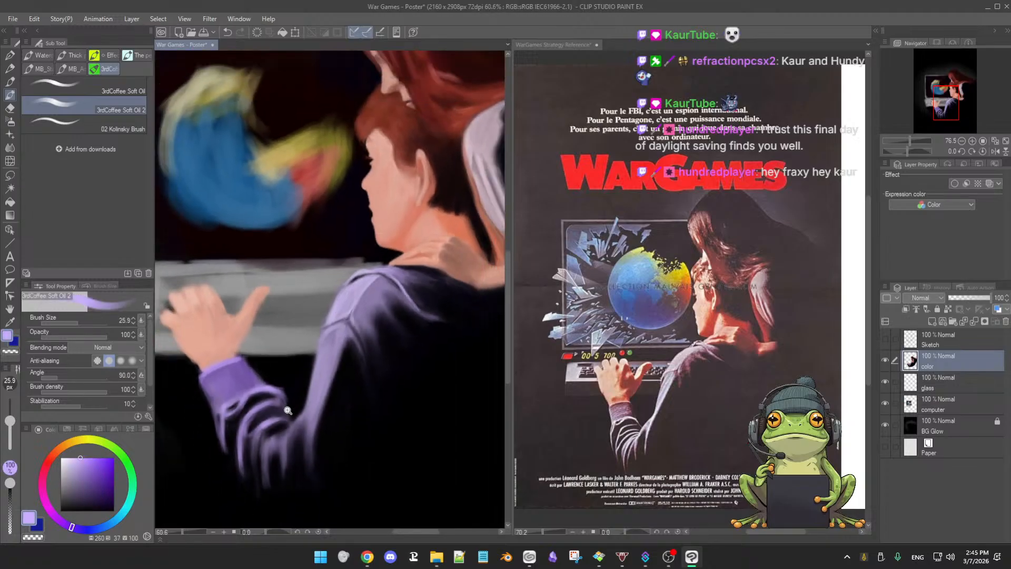
drag(312, 415, 326, 348)
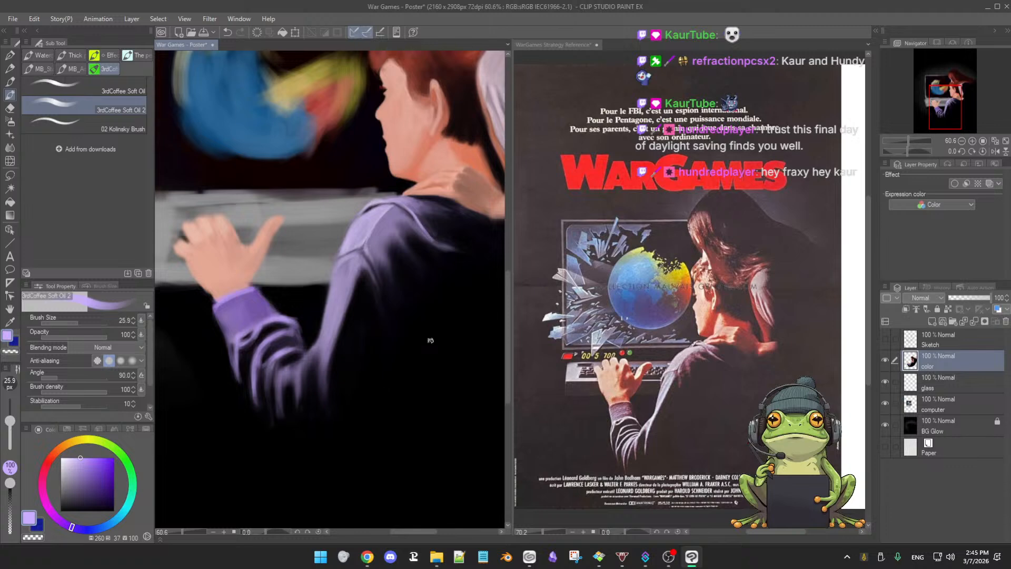
scroll(428, 358, up, 2)
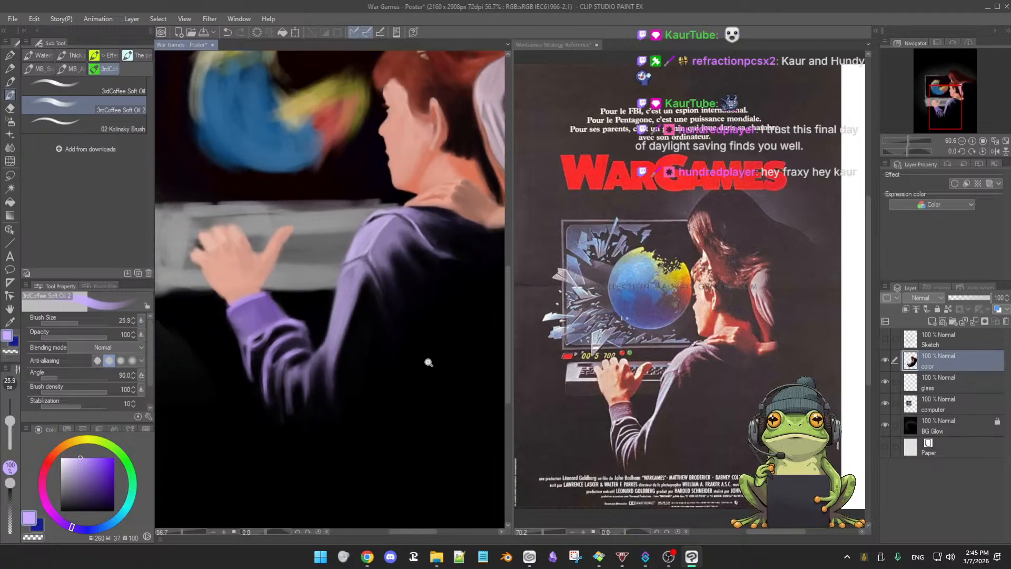
mouse_move(435, 338)
mouse_down()
mouse_move(437, 397)
mouse_move(428, 390)
mouse_up()
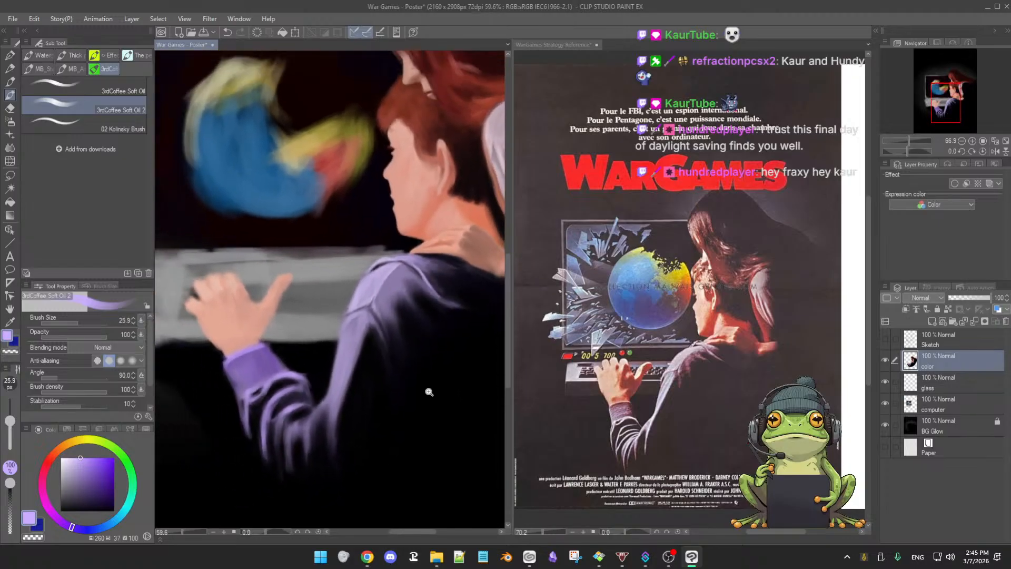
Fade the lower ends of the forearm folds into the shadow with sampled black, reducing the brush size to 41.5
alt+click(279, 496)
drag(279, 507, 280, 490)
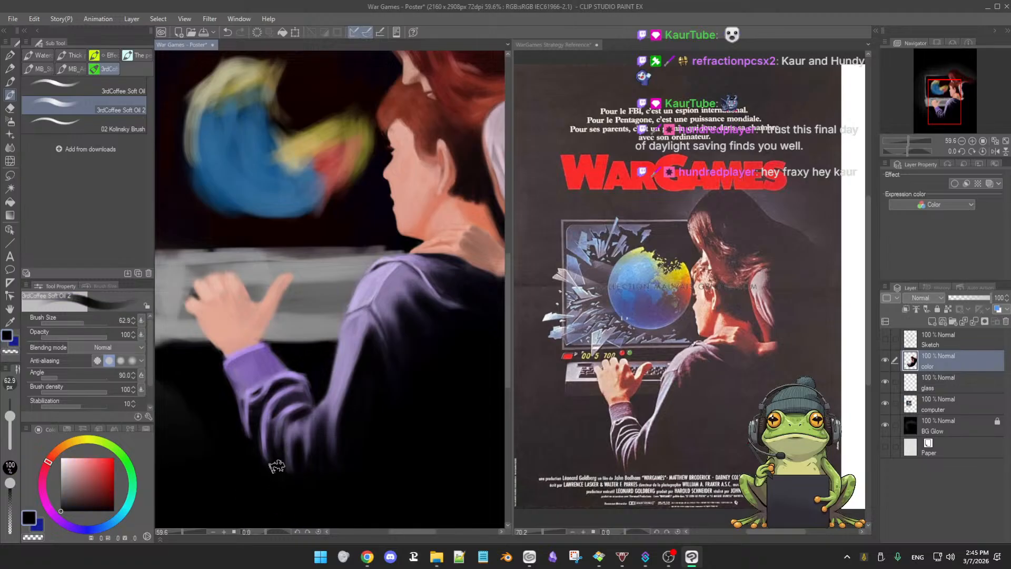
drag(272, 475, 277, 484)
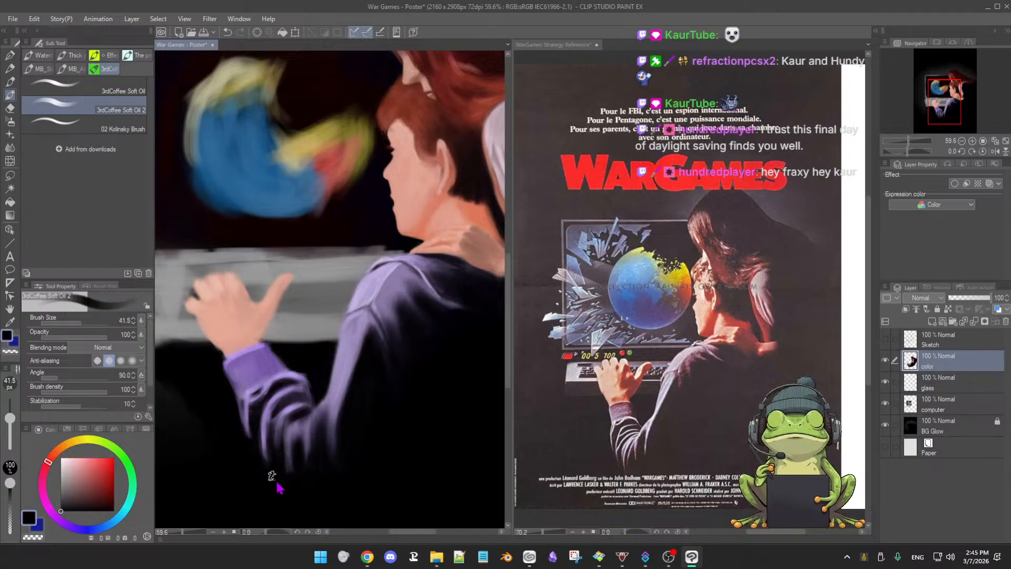
Rework the middle forearm folds with sampled purple and dark purple at size 41.5, cutting back the creases with black
alt+click(272, 432)
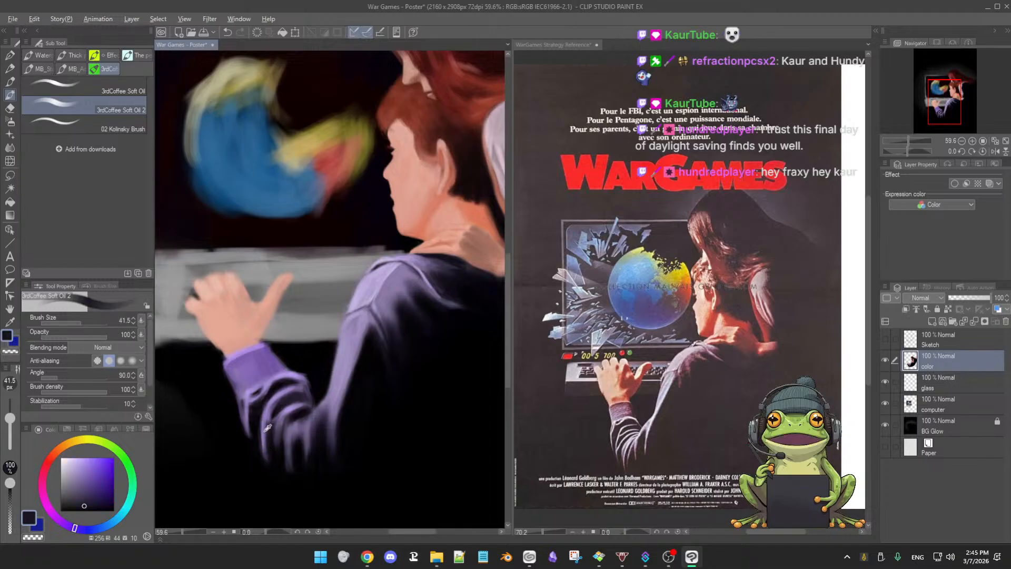
alt+click(267, 429)
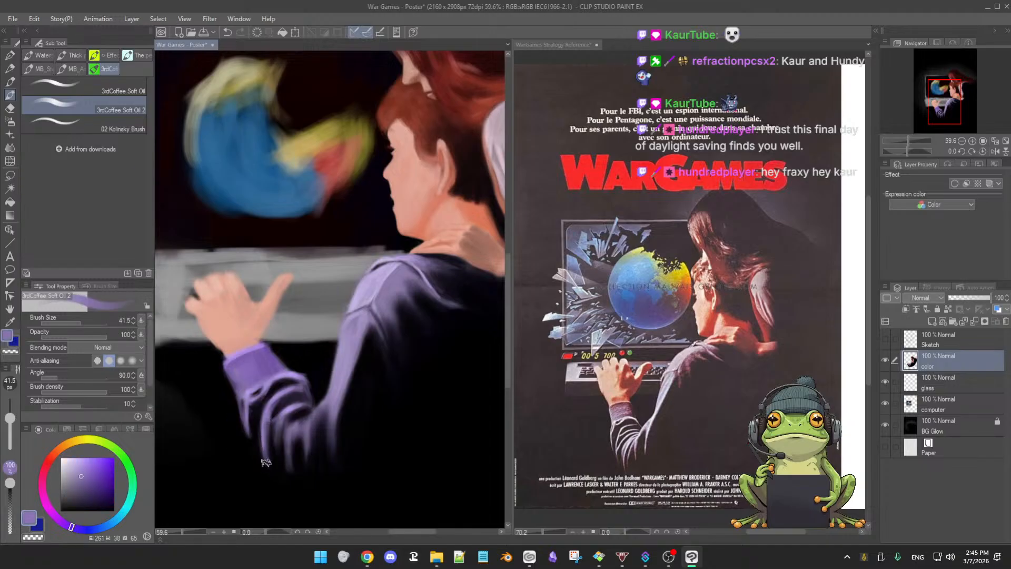
alt+click(273, 429)
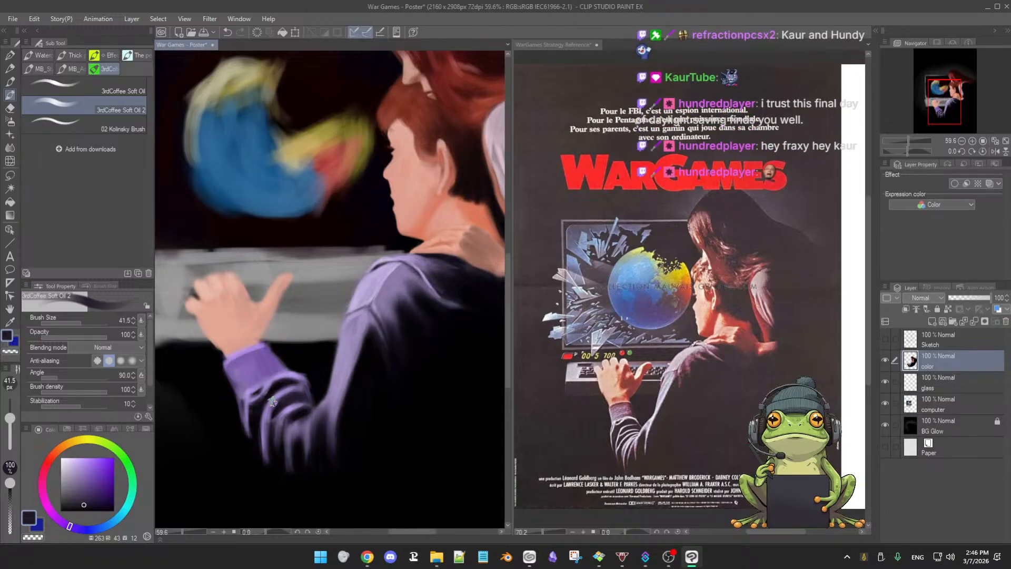
alt+click(278, 470)
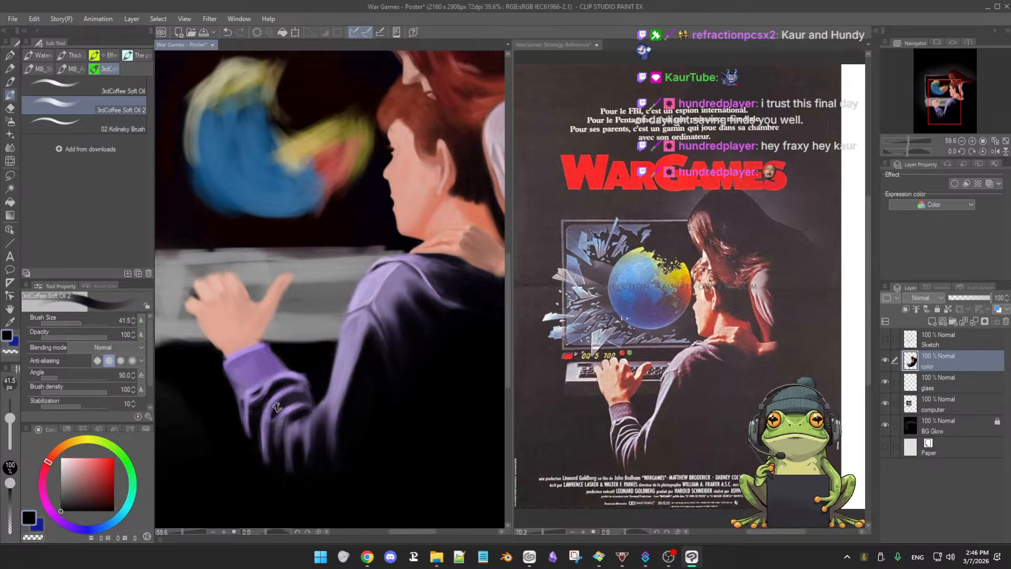
Refine the narrow forearm folds at brush size 25.0, blending in sampled mid purples
key([)
key([)
key(])
alt+click(268, 417)
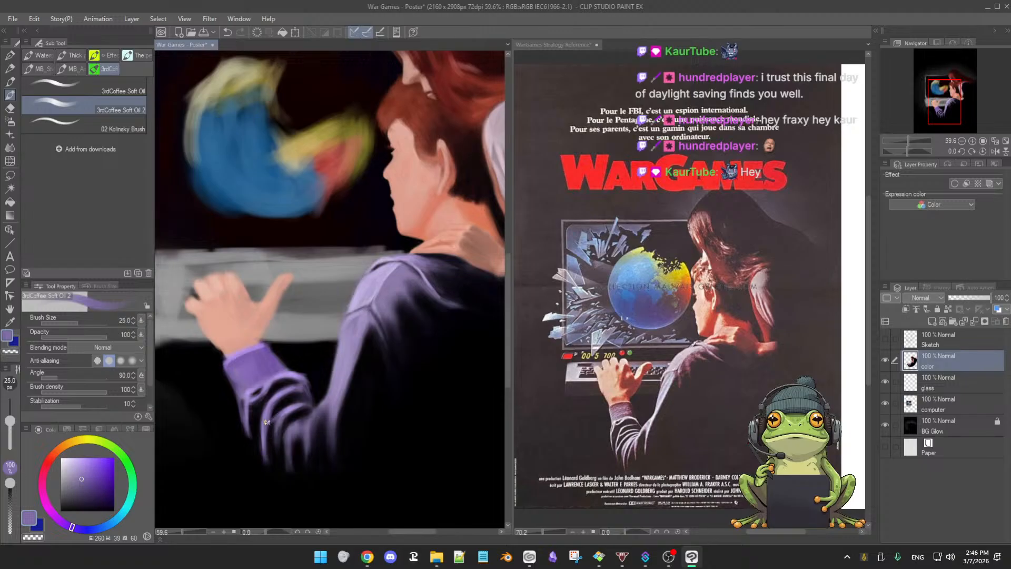
alt+click(277, 422)
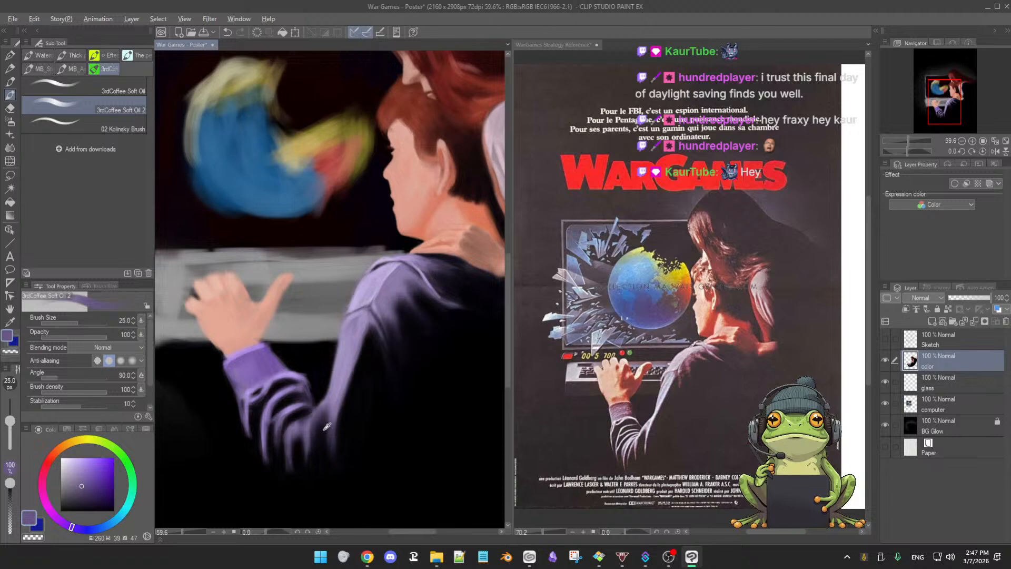
Brighten the sleeve from the shoulder seam to the elbow with sampled lavender at brush size 36.8, trimming its shadow edge with black
alt+click(332, 404)
alt+click(335, 378)
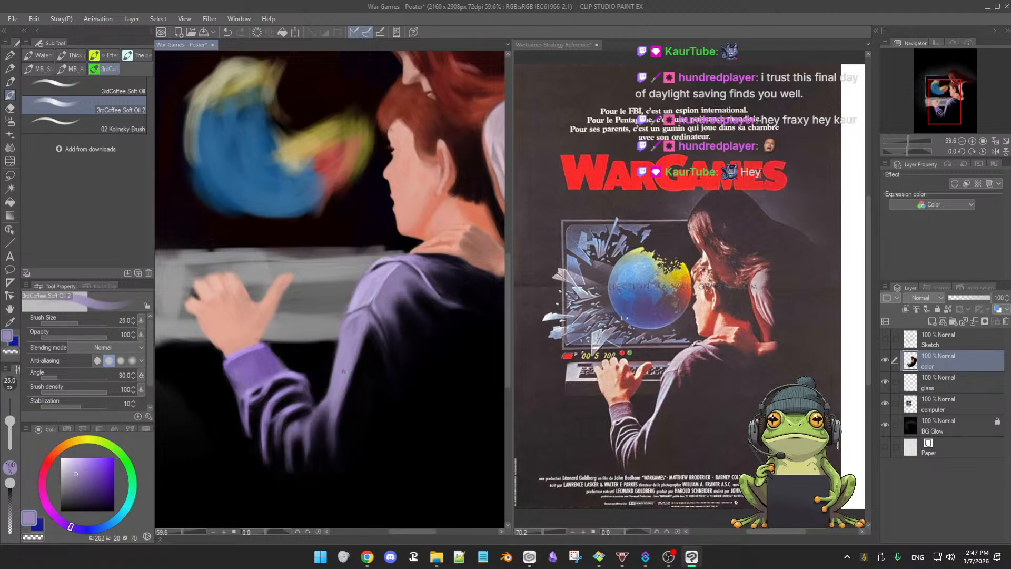
alt+click(307, 369)
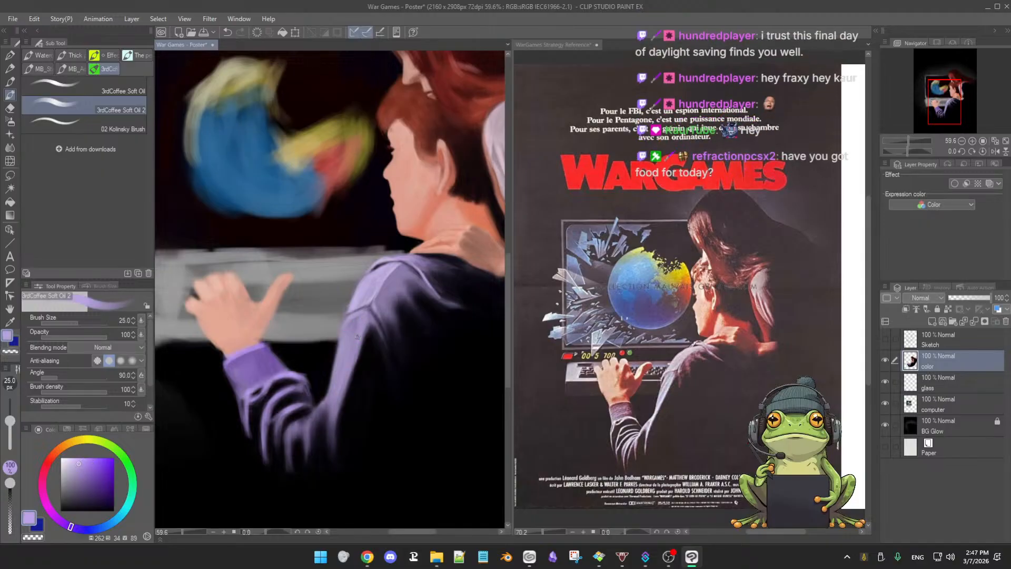
drag(358, 342, 363, 342)
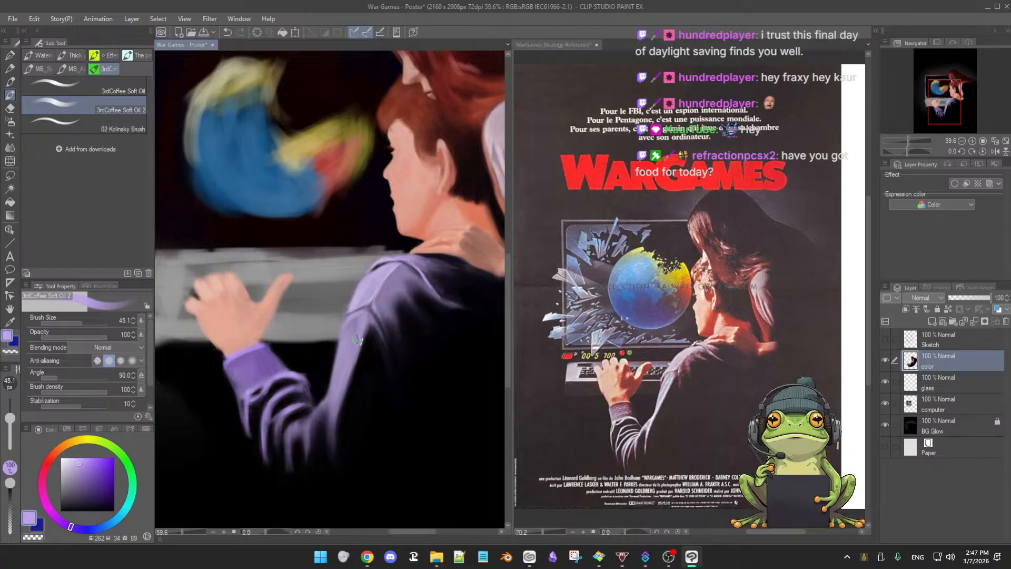
key([)
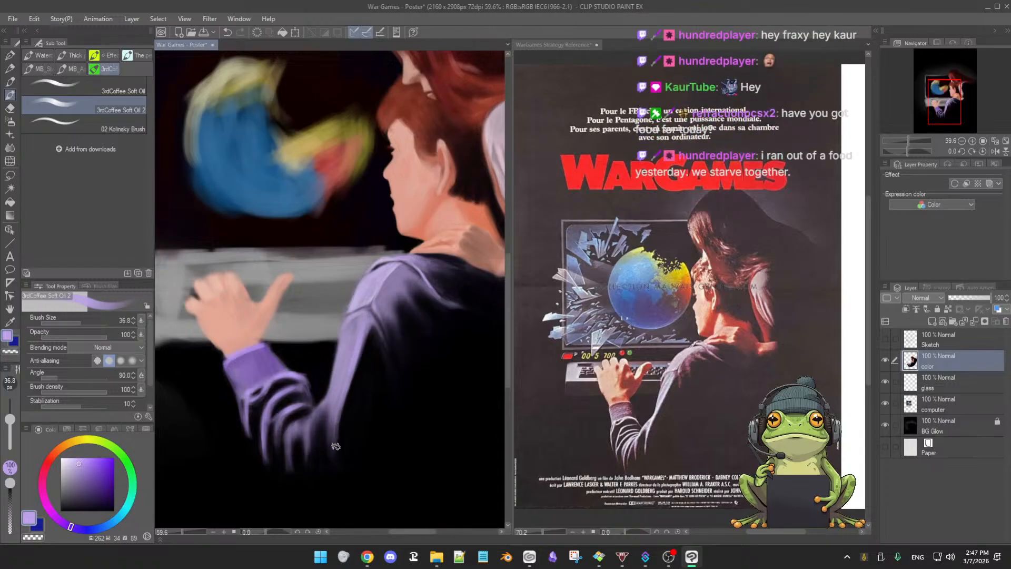
alt+click(350, 418)
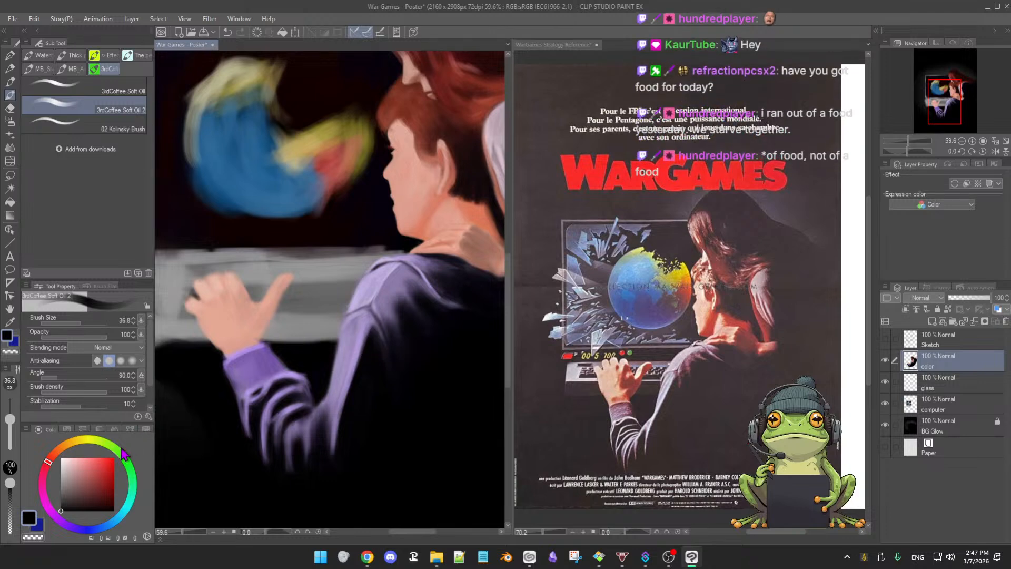
Add pale lavender highlights along the sleeve below the shoulder seam at brush size 25.5
alt+click(360, 347)
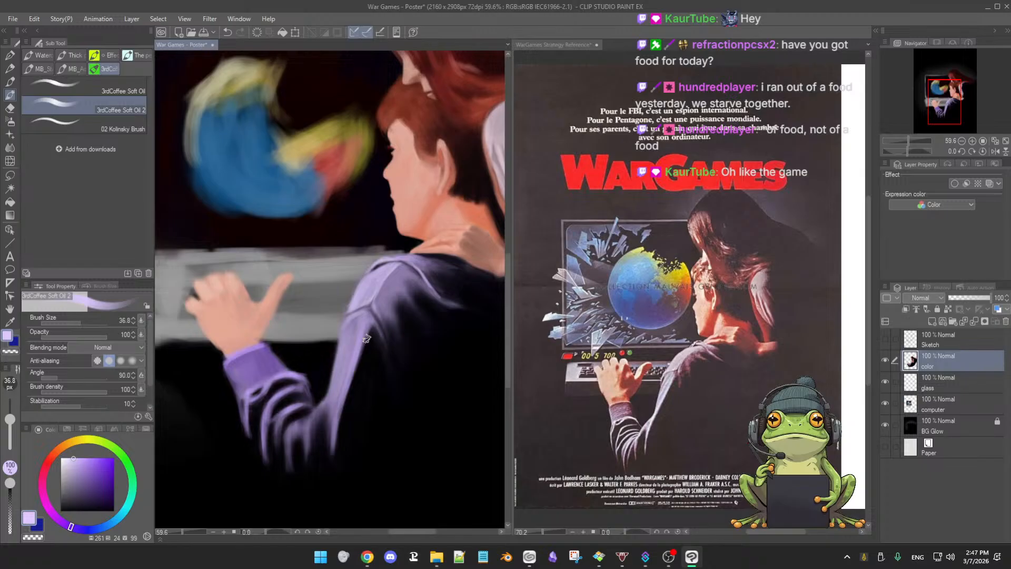
key(bracketleft)
key(bracketleft)
key(bracketleft)
key(bracketright)
key(bracketright)
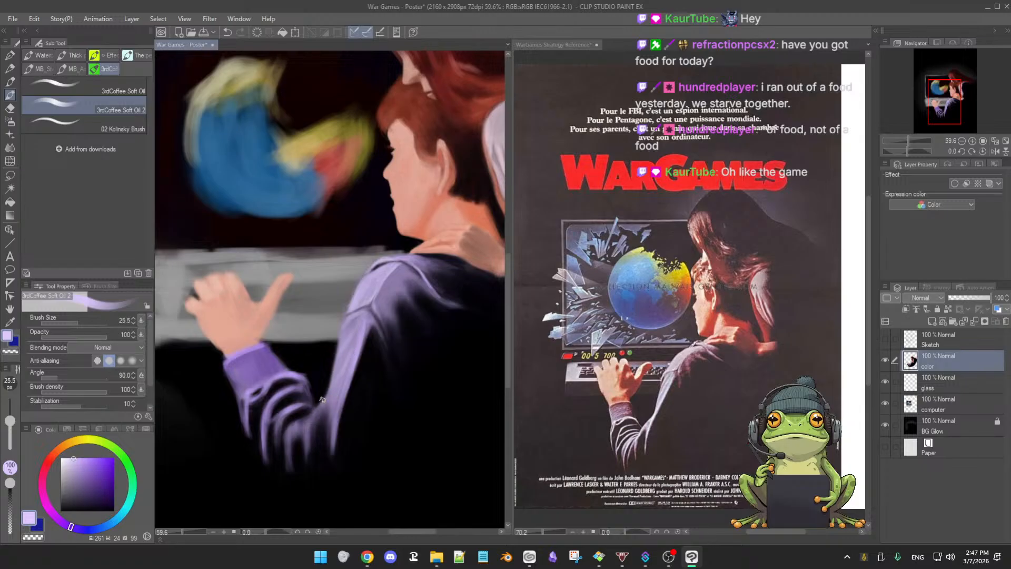
Soften the sleeve shading just below the shoulder seam using the Soft airbrush at size 20.7 and sampled lavender tones
drag(385, 374, 386, 374)
drag(351, 295, 367, 330)
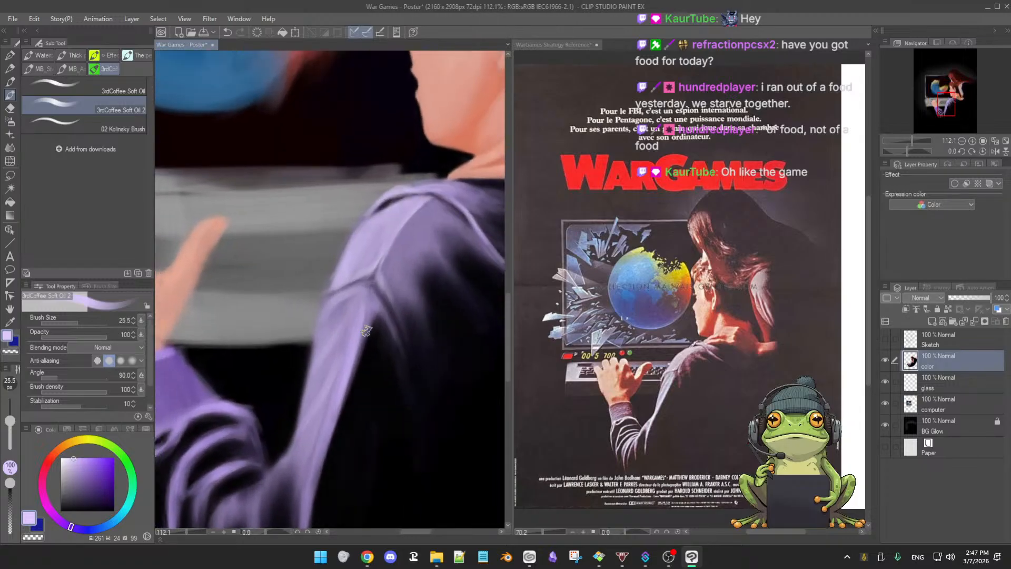
key(b)
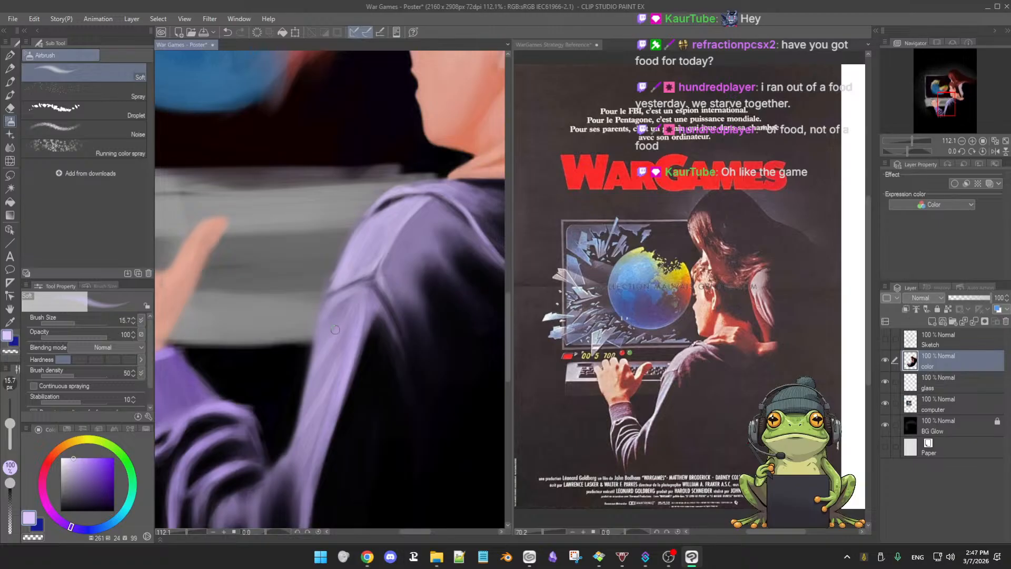
alt+click(332, 334)
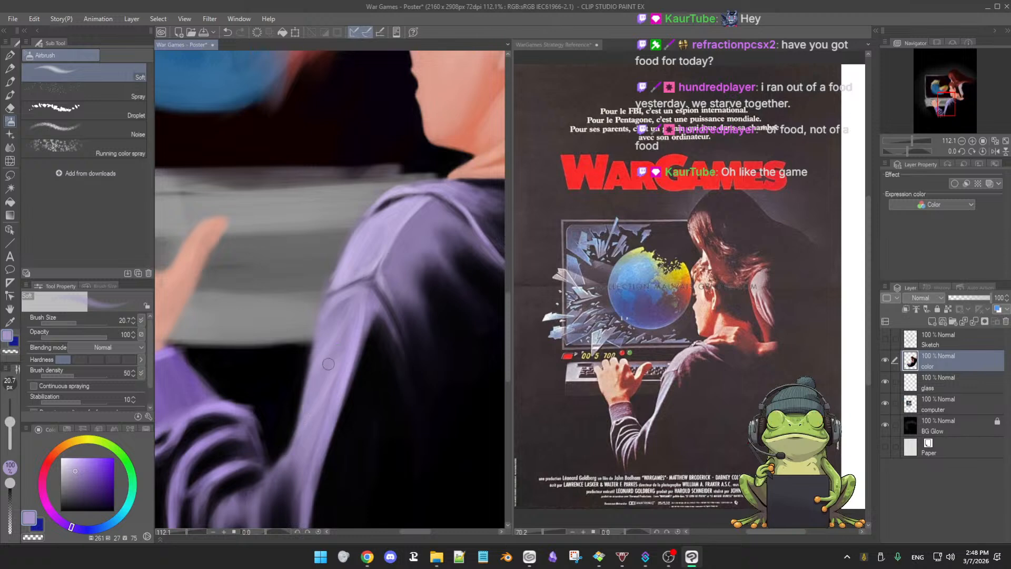
alt+click(319, 380)
alt+click(334, 372)
alt+click(354, 366)
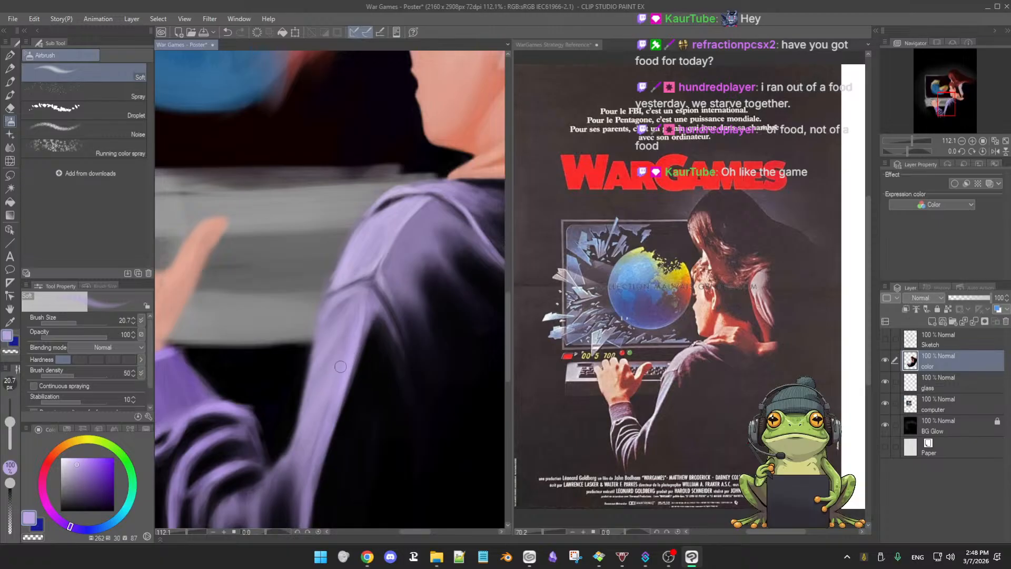
Blend a deeper sampled purple down the sleeve toward the elbow with the Soft airbrush, undoing one stroke
scroll(363, 387, down, 5)
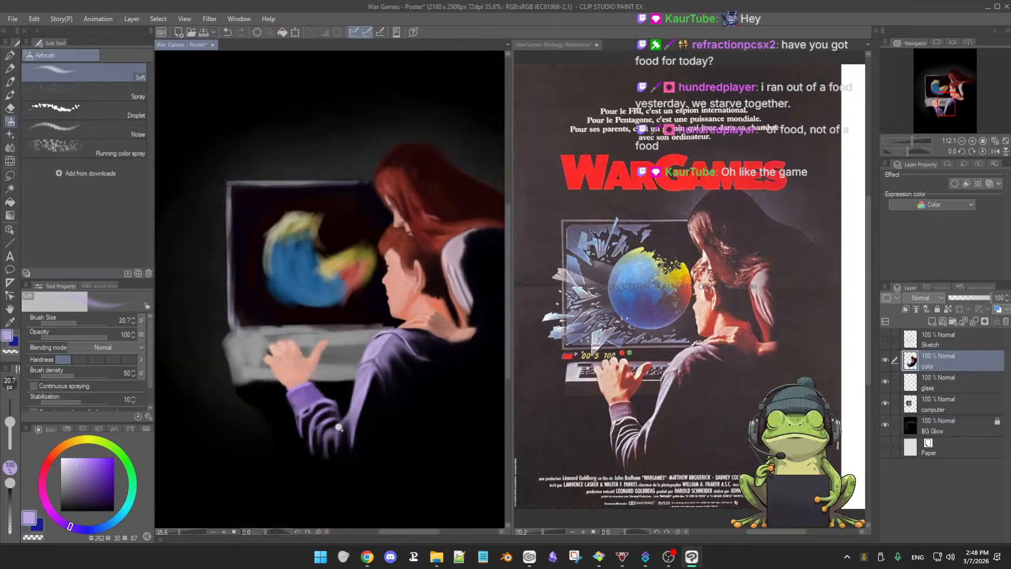
scroll(395, 391, up, 4)
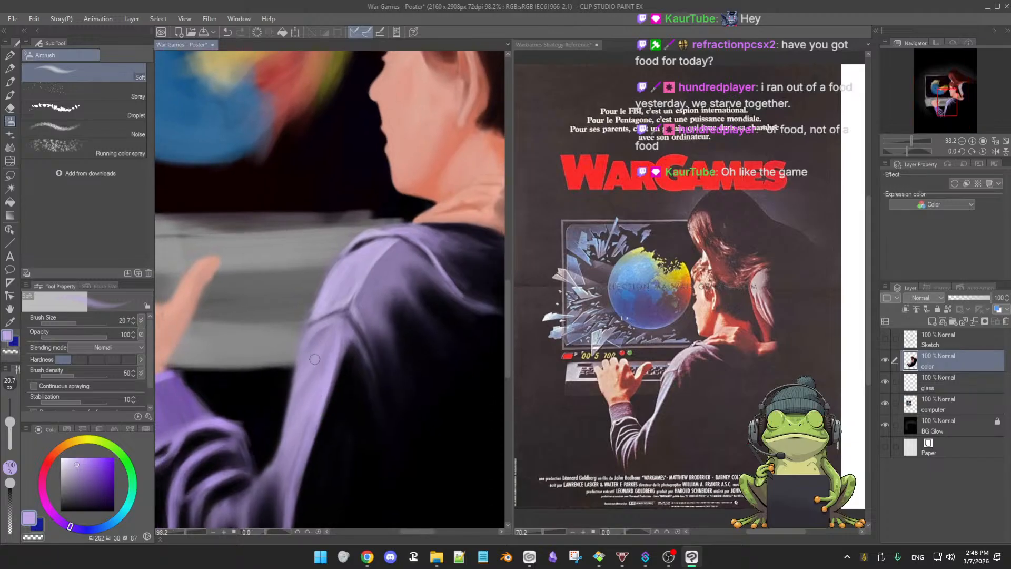
alt+click(333, 365)
click(83, 457)
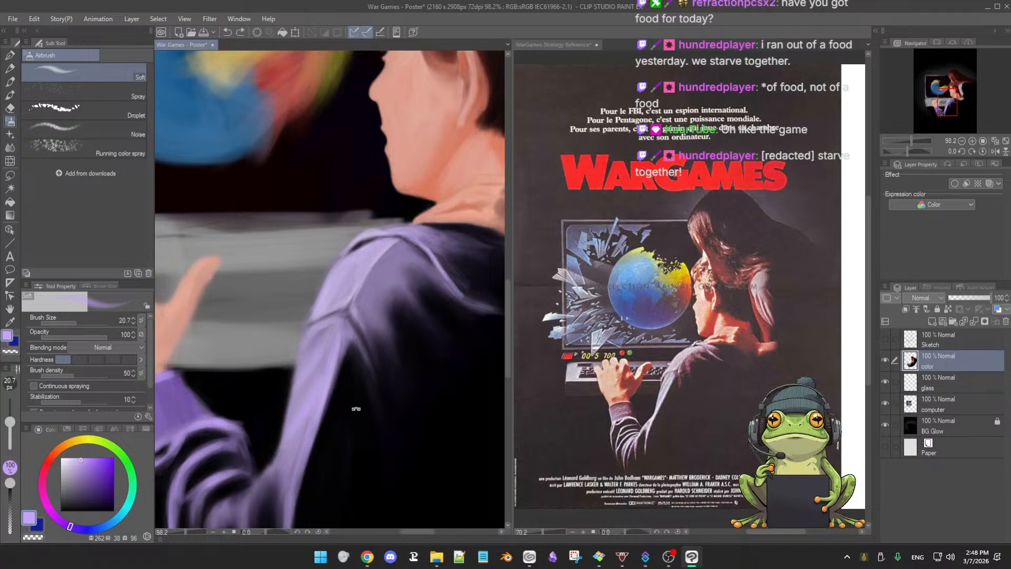
key(ctrl+z)
drag(312, 395, 290, 438)
Refine the shoulder seam and the lavender planes around it at airbrush size 14.6, sampling black for the crease
ctrl+alt+drag(342, 354, 317, 336)
alt+click(314, 328)
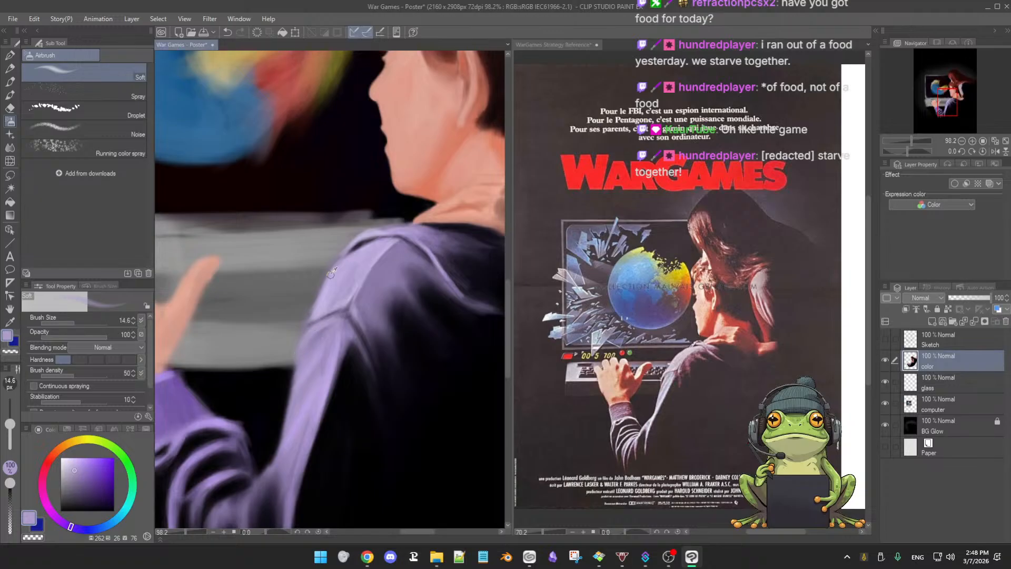
alt+click(352, 260)
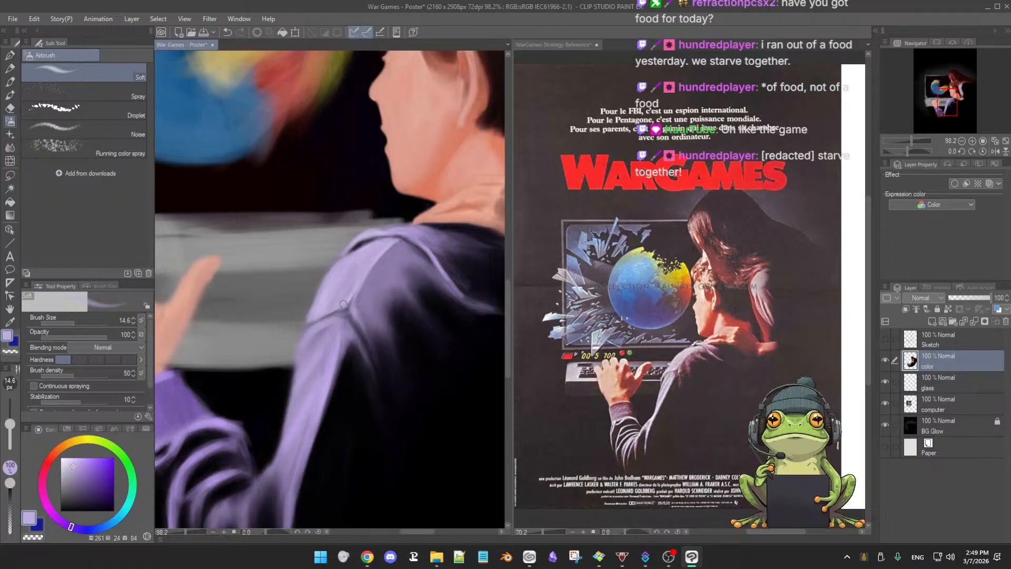
alt+click(303, 336)
alt+click(325, 312)
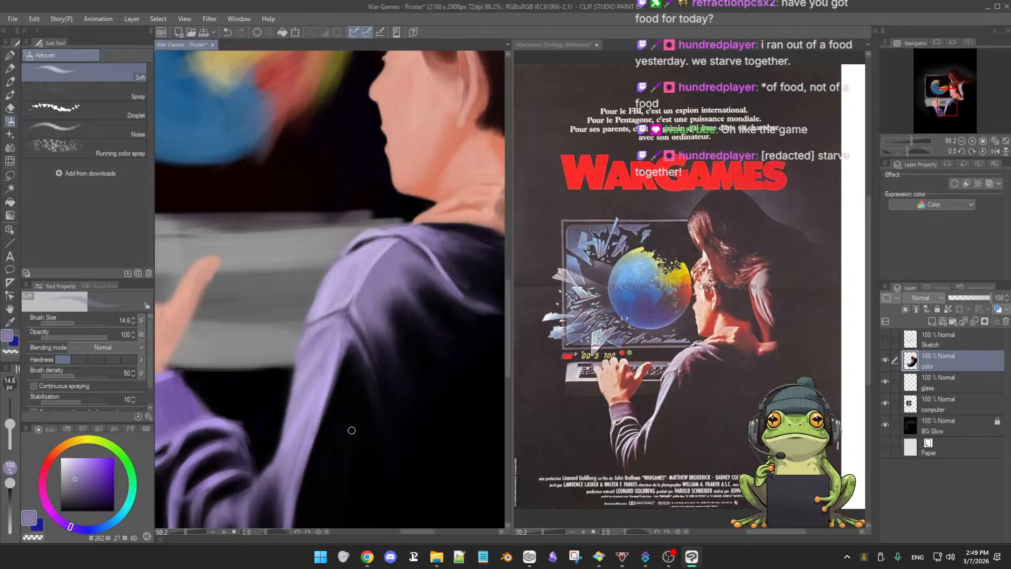
alt+click(351, 430)
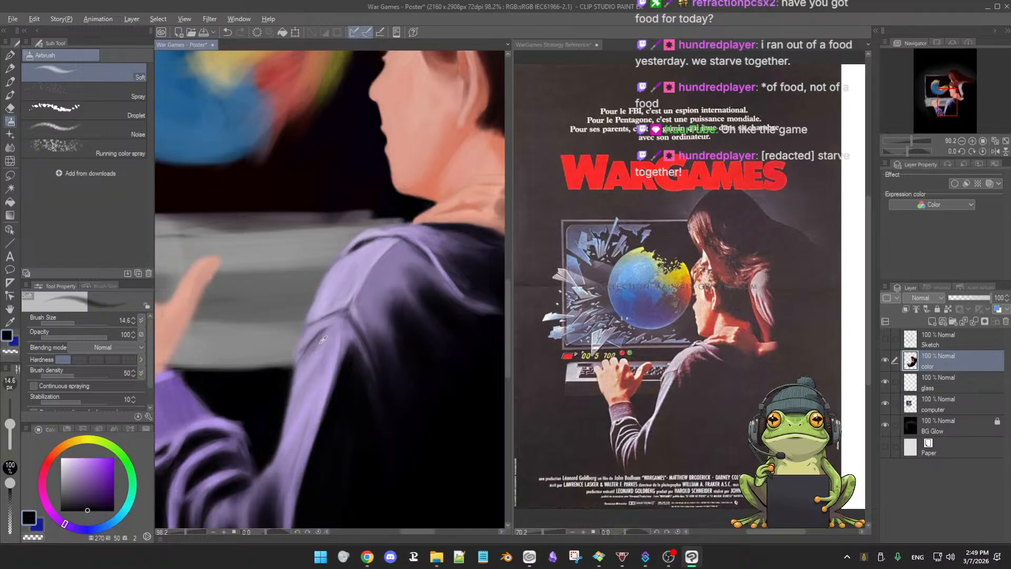
Blend the sleeve's outer edge and the folds beneath the shoulder seam with sampled purples at airbrush size 21.9
alt+click(317, 345)
ctrl+alt+drag(316, 341, 320, 346)
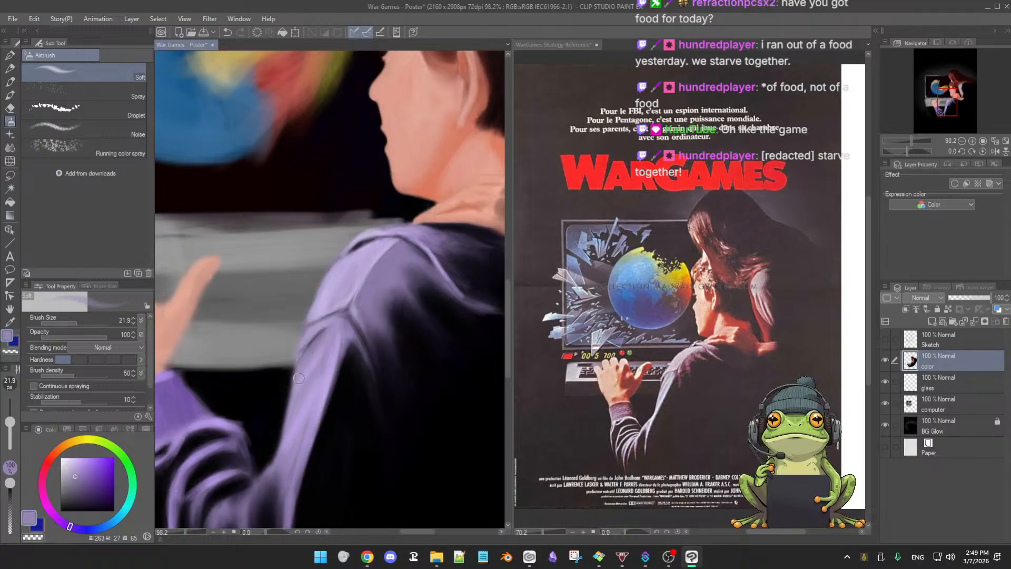
alt+click(310, 333)
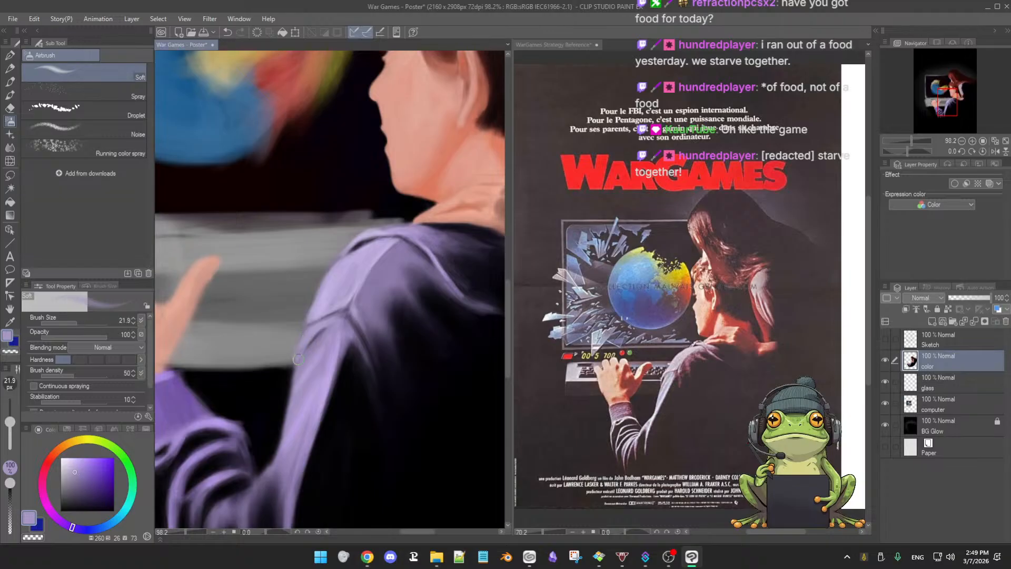
alt+click(352, 328)
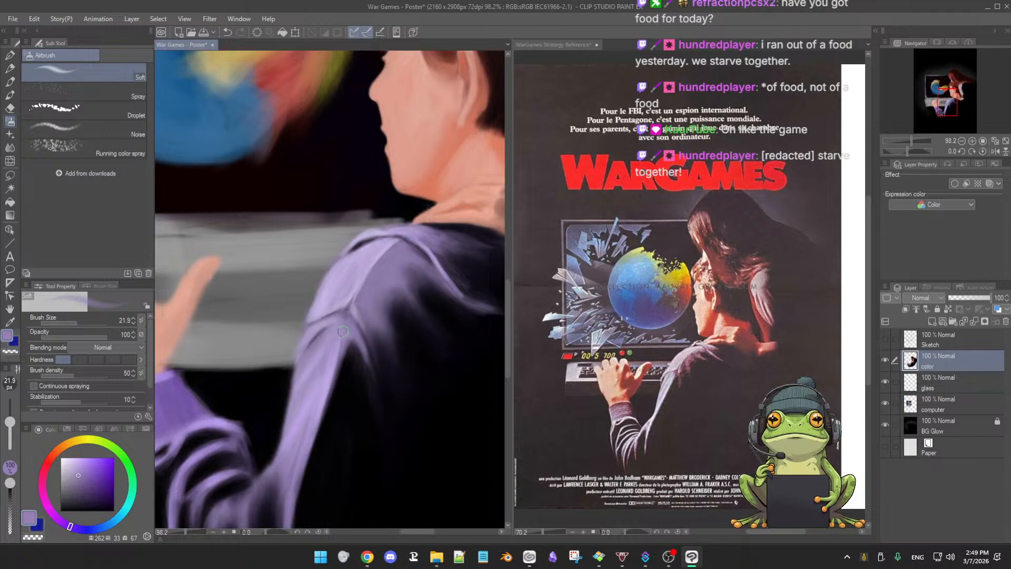
Smooth the dark back of the shirt beside the sleeve with sampled black, using the Soft airbrush at size 33.6
drag(419, 377, 445, 376)
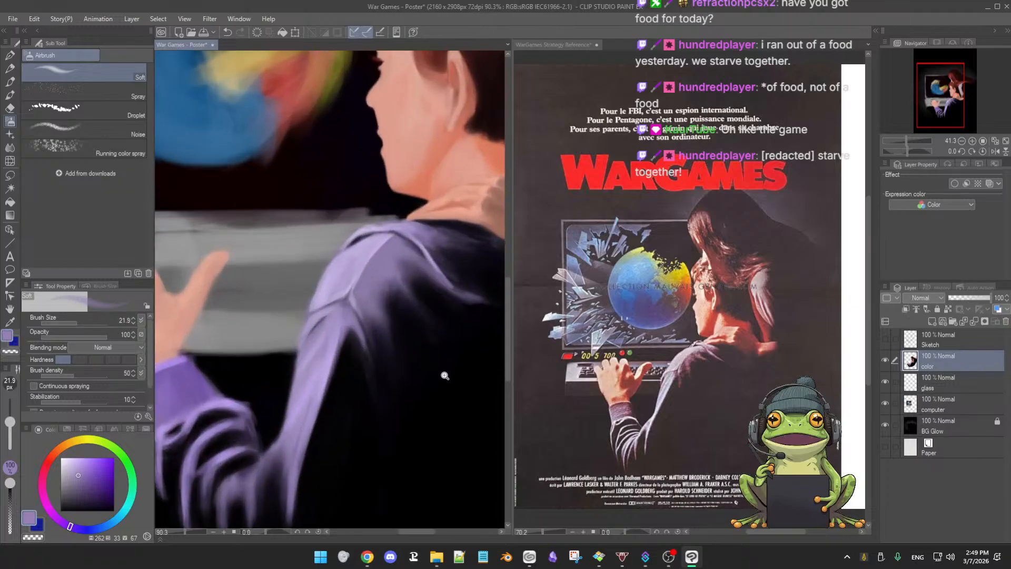
key(b)
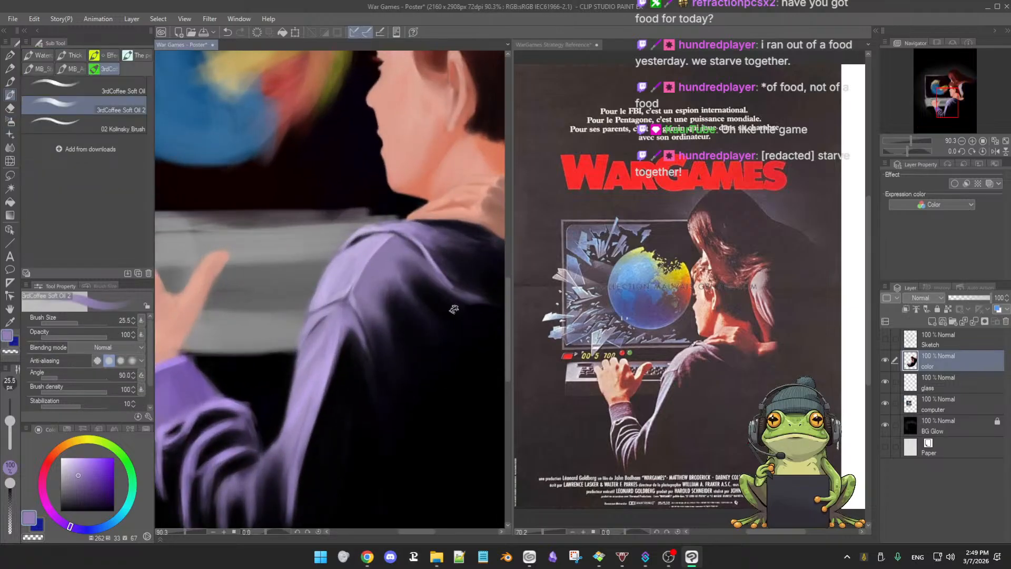
key(b)
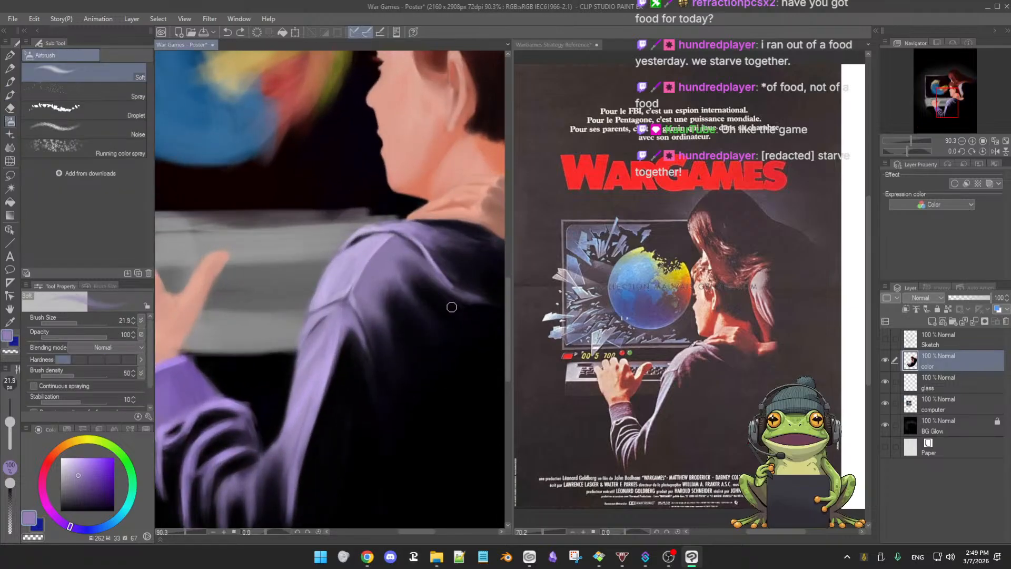
drag(462, 346, 473, 345)
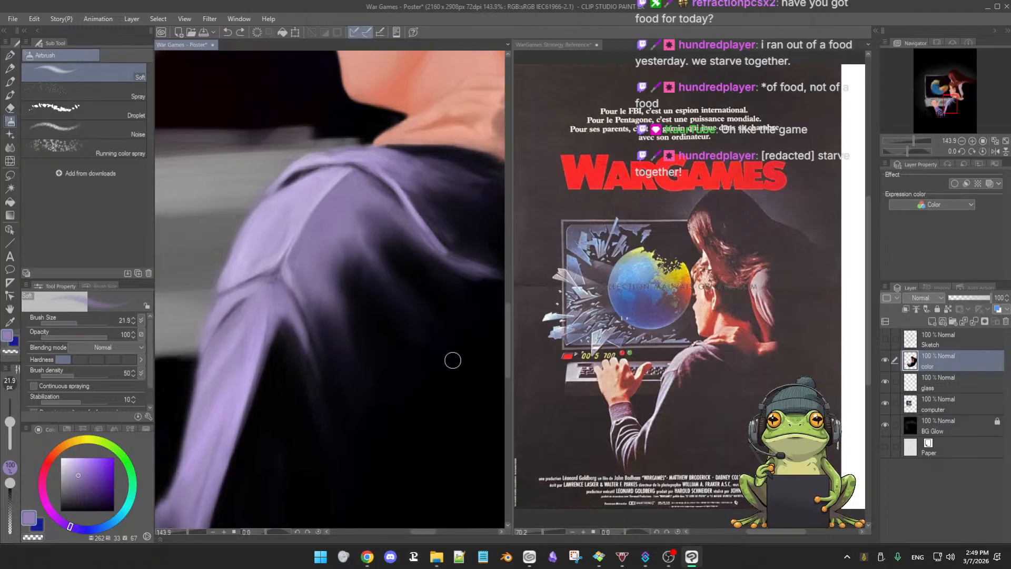
alt+click(435, 421)
mouse_move(442, 402)
mouse_down()
mouse_move(451, 406)
mouse_move(431, 419)
mouse_up()
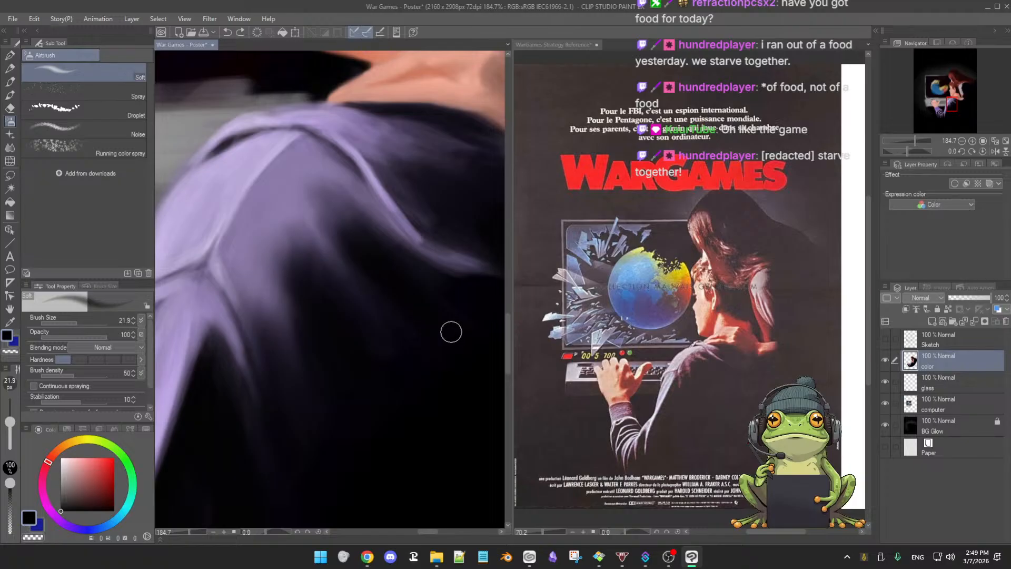
drag(442, 328, 458, 342)
drag(372, 384, 368, 305)
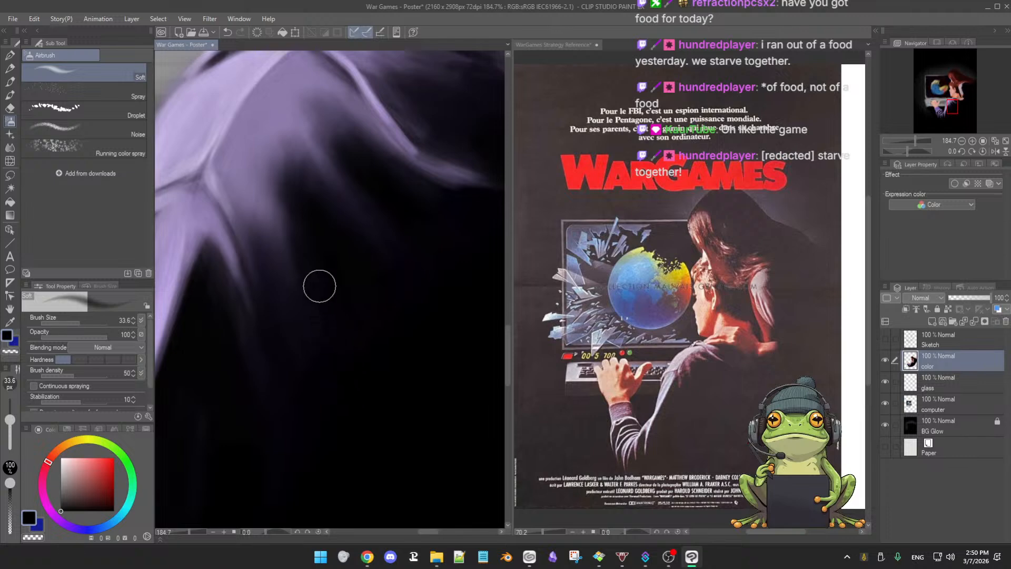
drag(381, 400, 400, 260)
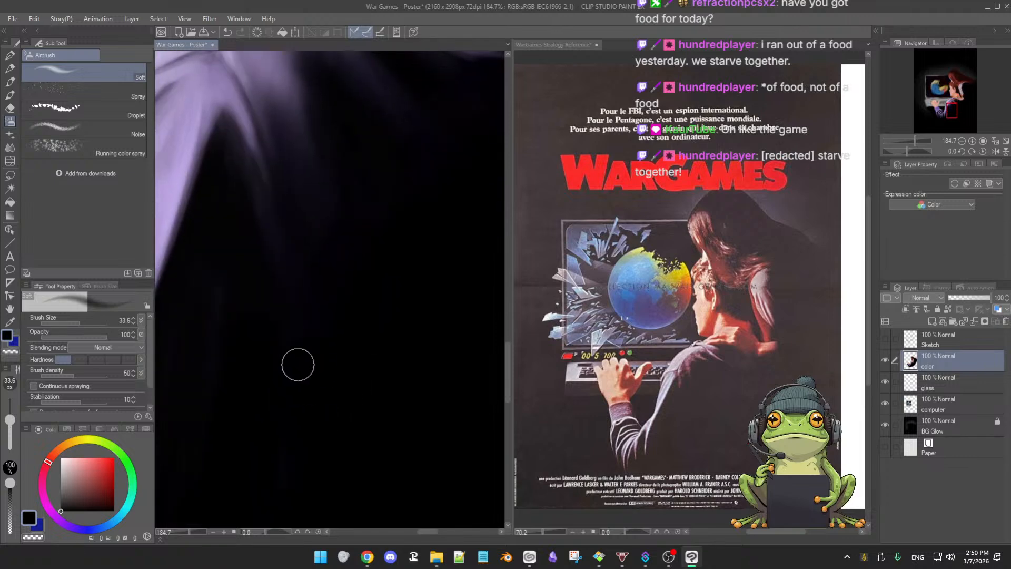
drag(332, 406, 400, 337)
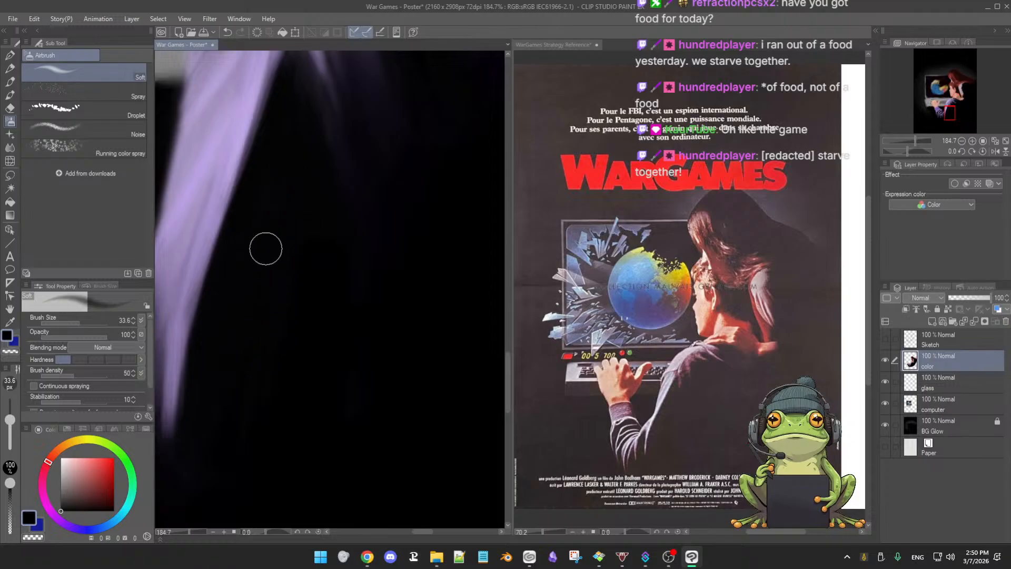
Deepen the shadows between the shoulder folds and under the back seam with black at airbrush size 33.6
drag(352, 209, 341, 357)
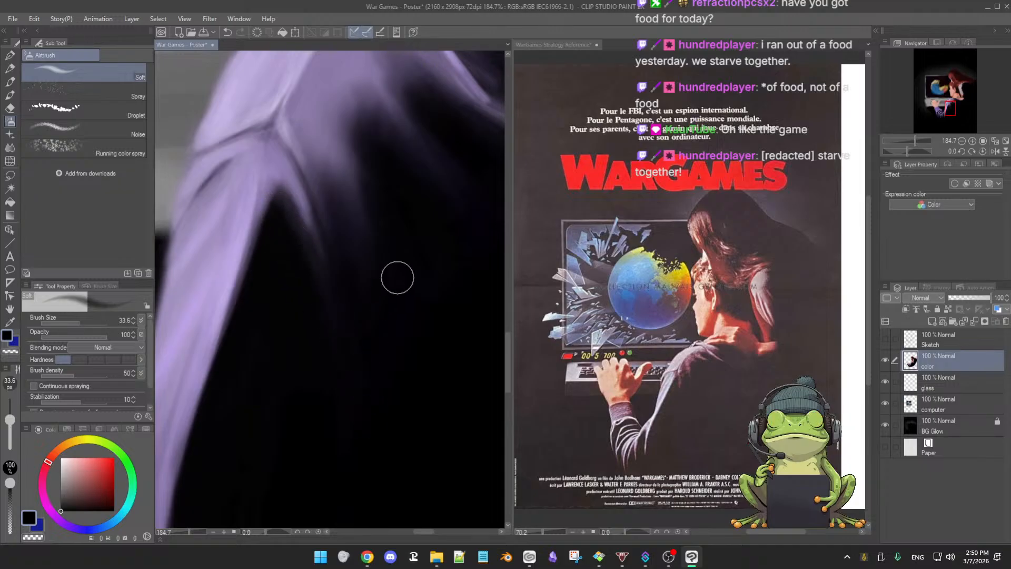
drag(377, 179, 365, 282)
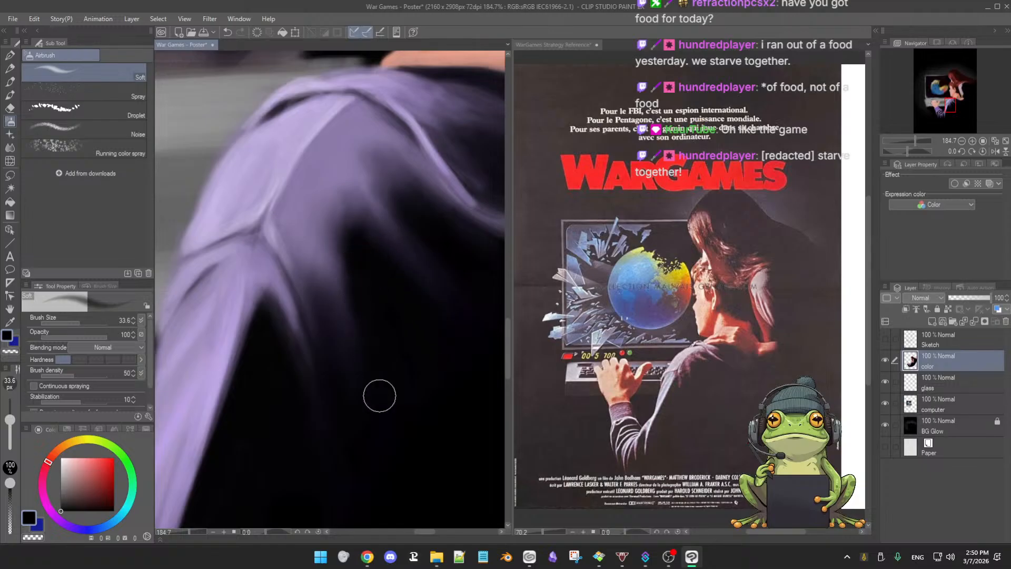
drag(442, 399, 379, 456)
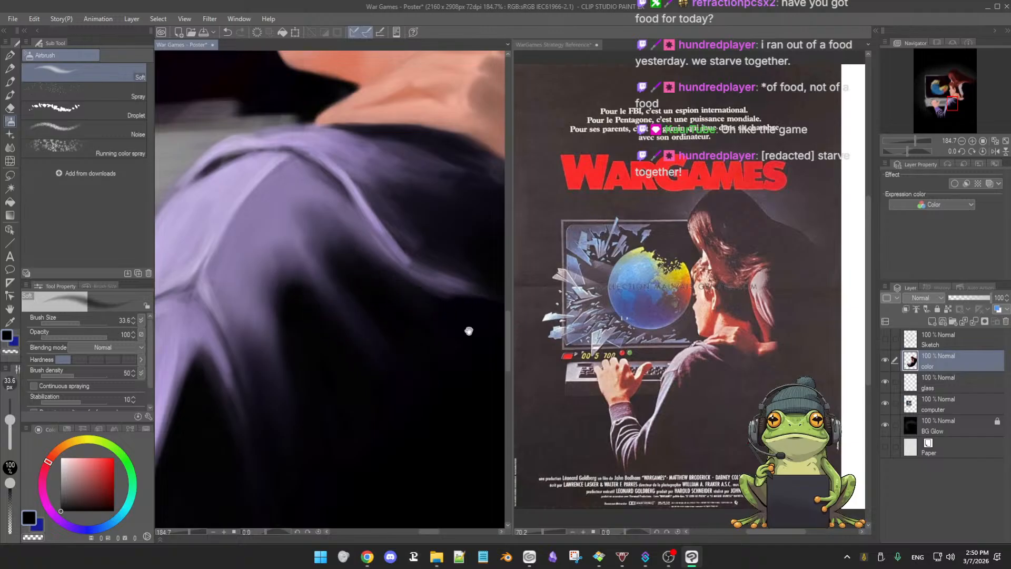
mouse_move(469, 331)
mouse_down()
mouse_move(408, 341)
mouse_move(354, 381)
mouse_up()
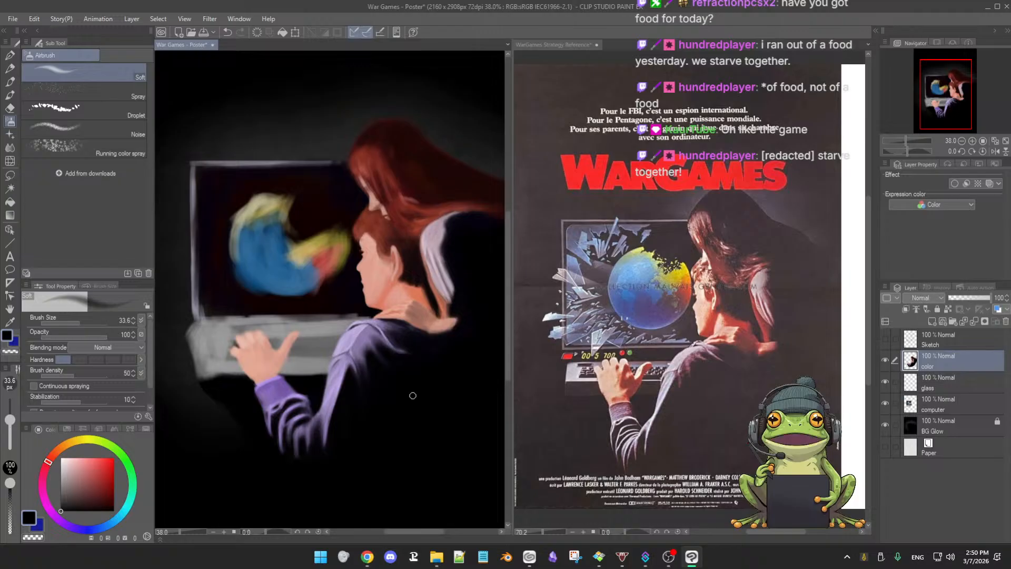
Clean up the forearm sleeve's upper edge with black at airbrush size 10.7, continuing with 3rdCoffee Soft Oil 2 and sampled darks at 25.5
scroll(485, 406, up, 5)
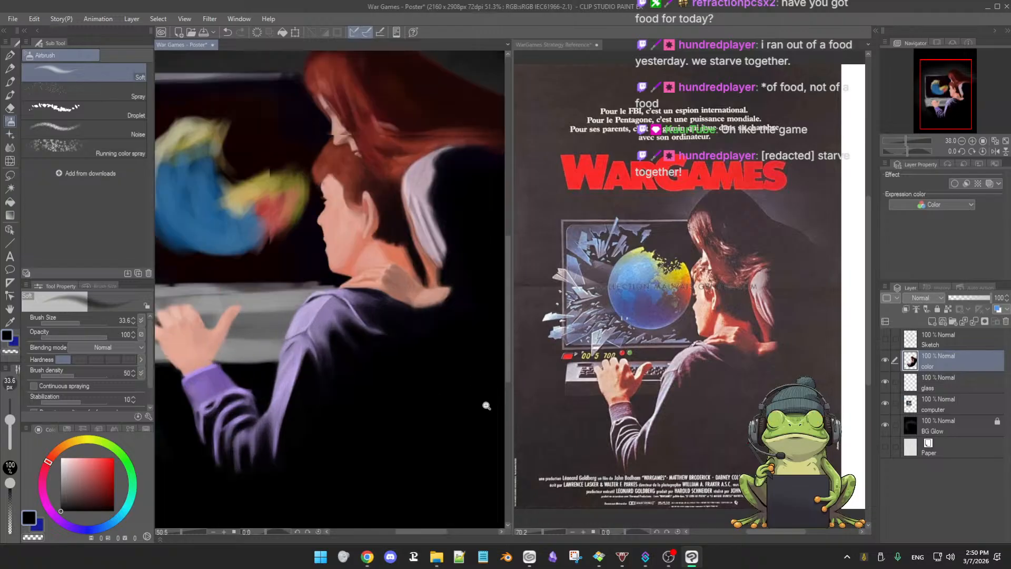
drag(393, 432, 497, 416)
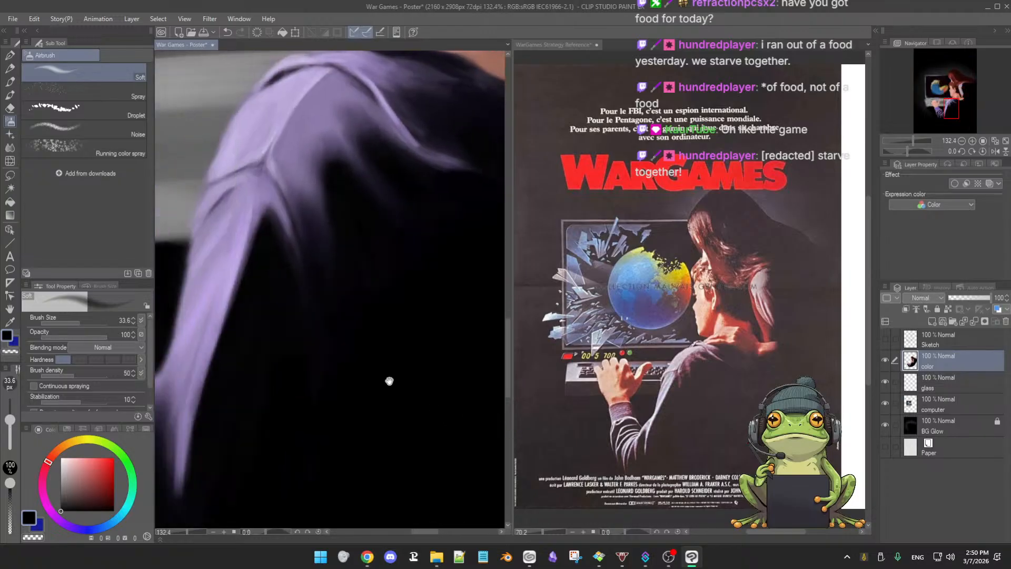
drag(388, 381, 536, 398)
mouse_move(435, 408)
mouse_down()
mouse_move(420, 418)
mouse_move(448, 406)
mouse_up()
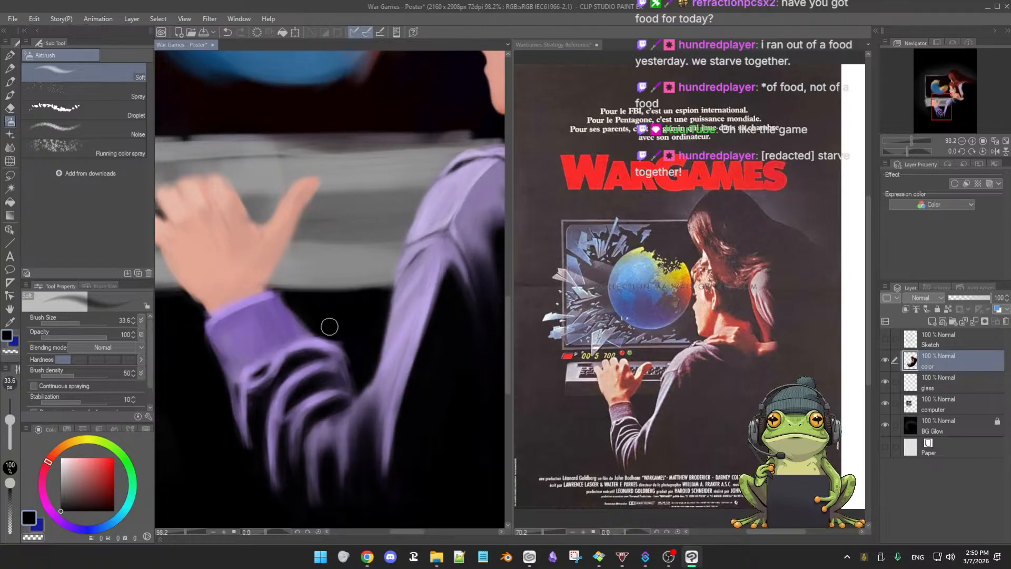
mouse_move(330, 327)
ctrl+alt+mouse_down()
mouse_move(320, 330)
mouse_move(346, 336)
mouse_move(338, 335)
ctrl+alt+mouse_up()
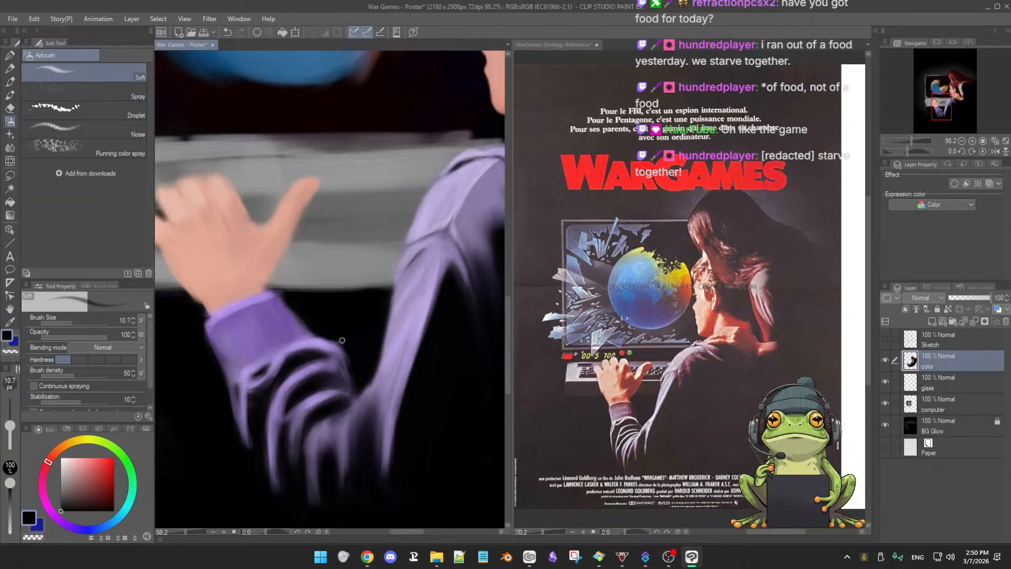
key(b)
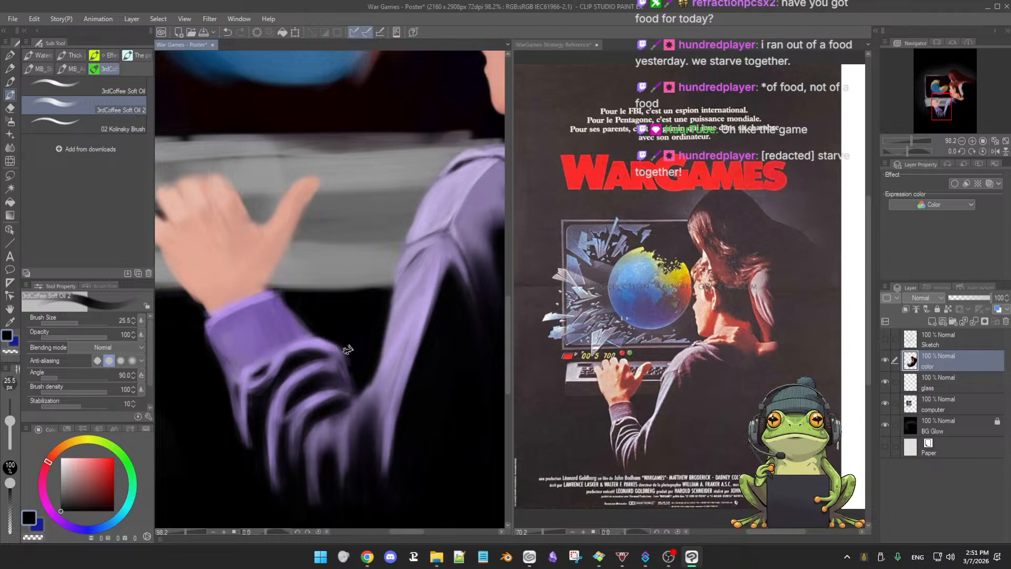
alt+click(342, 349)
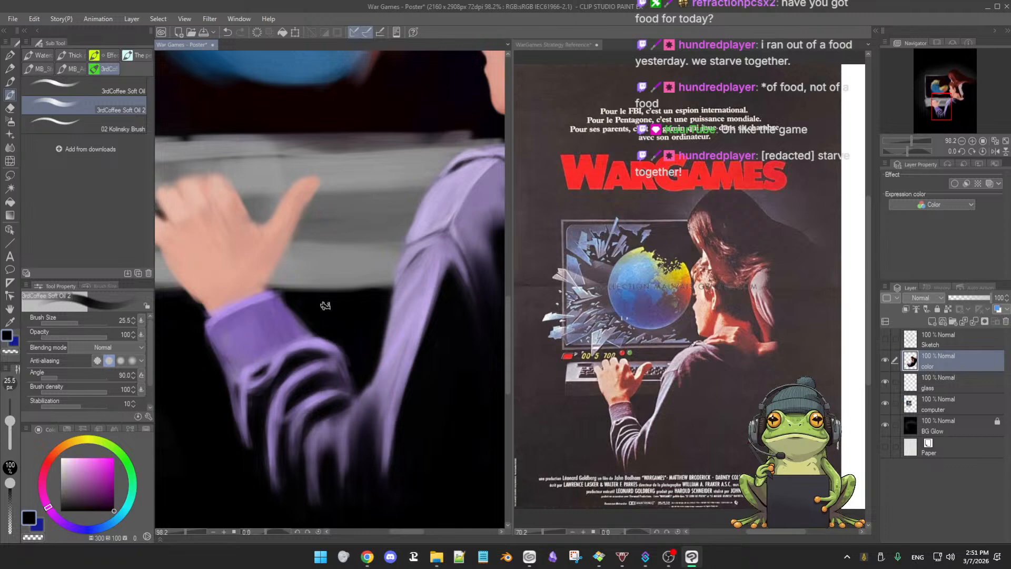
alt+click(345, 355)
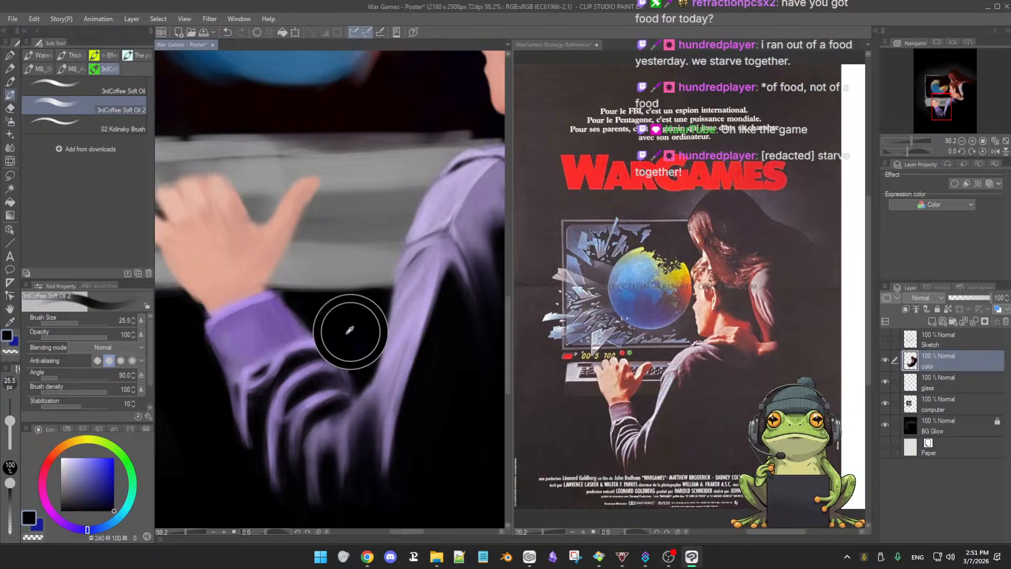
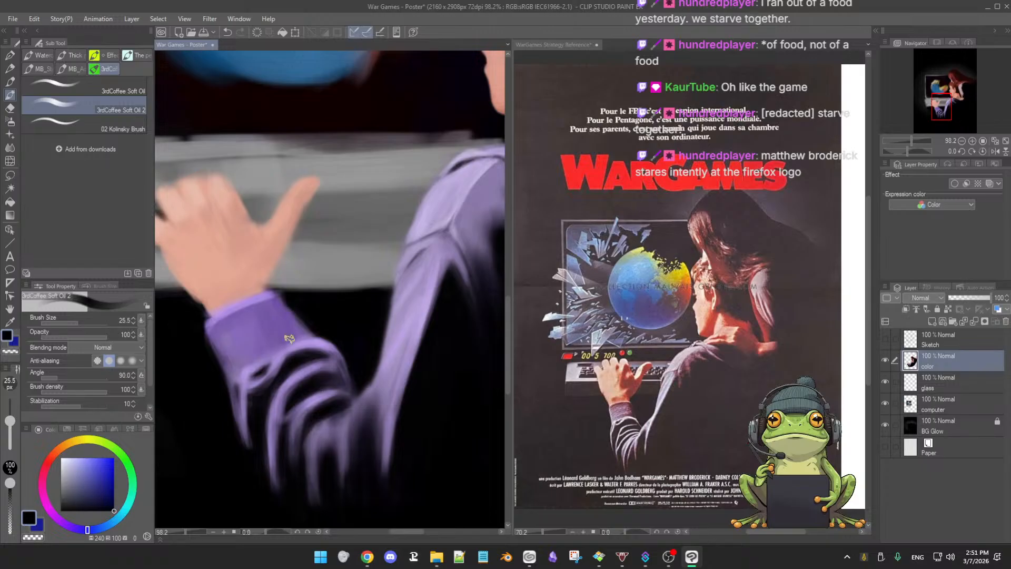
Refine the cuff and its borders with the wrist and background using sampled purples, skin tone and black at 3rdCoffee Soft Oil 2 size 25.5
alt+click(279, 318)
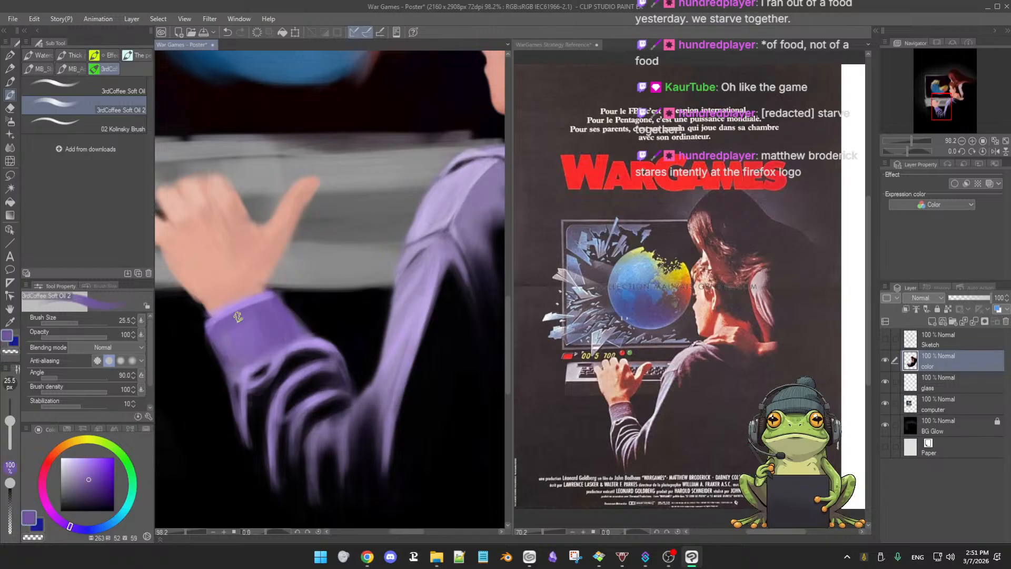
scroll(256, 319, down, 2)
drag(246, 337, 274, 375)
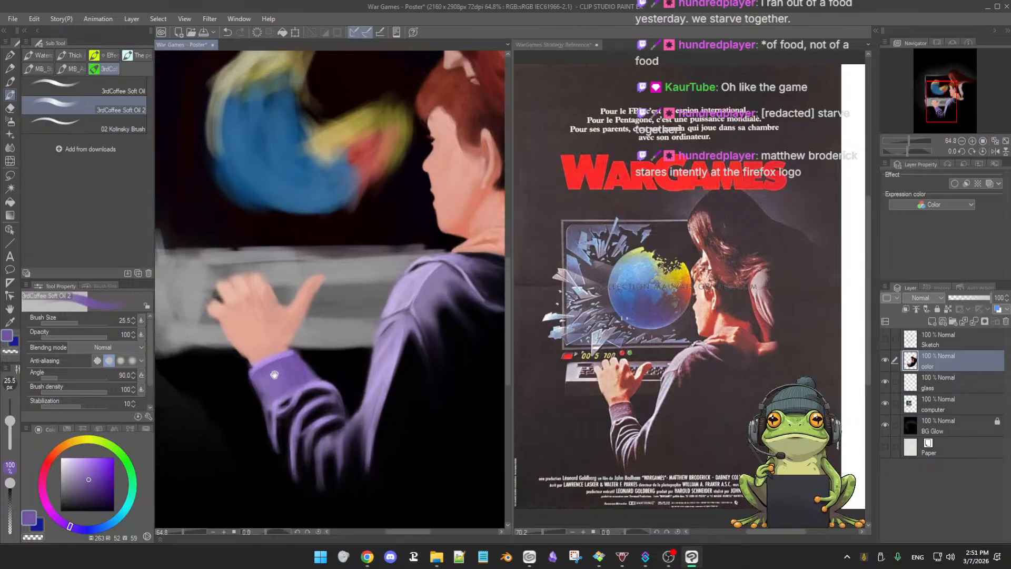
alt+click(283, 336)
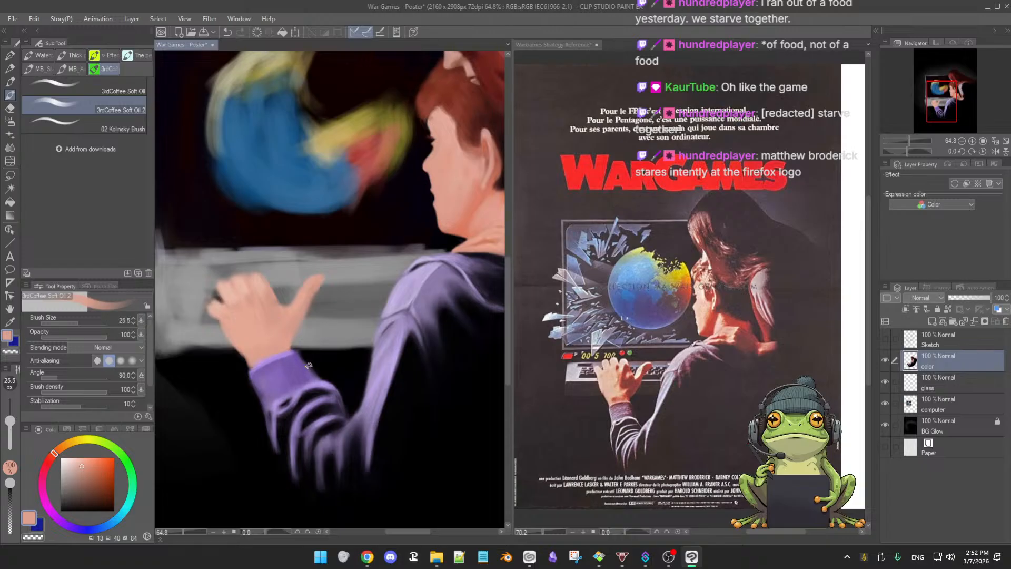
alt+click(287, 361)
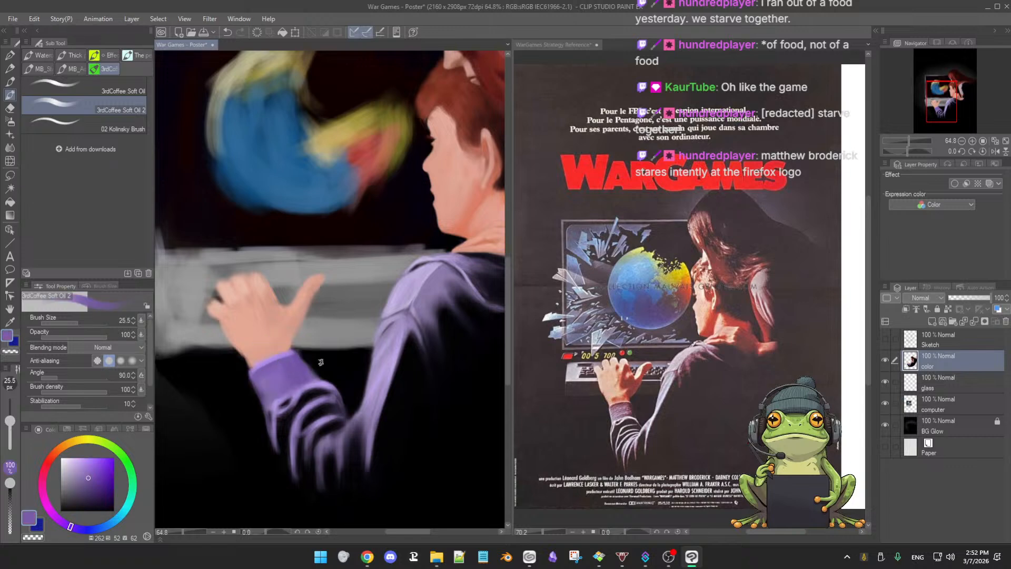
alt+click(308, 357)
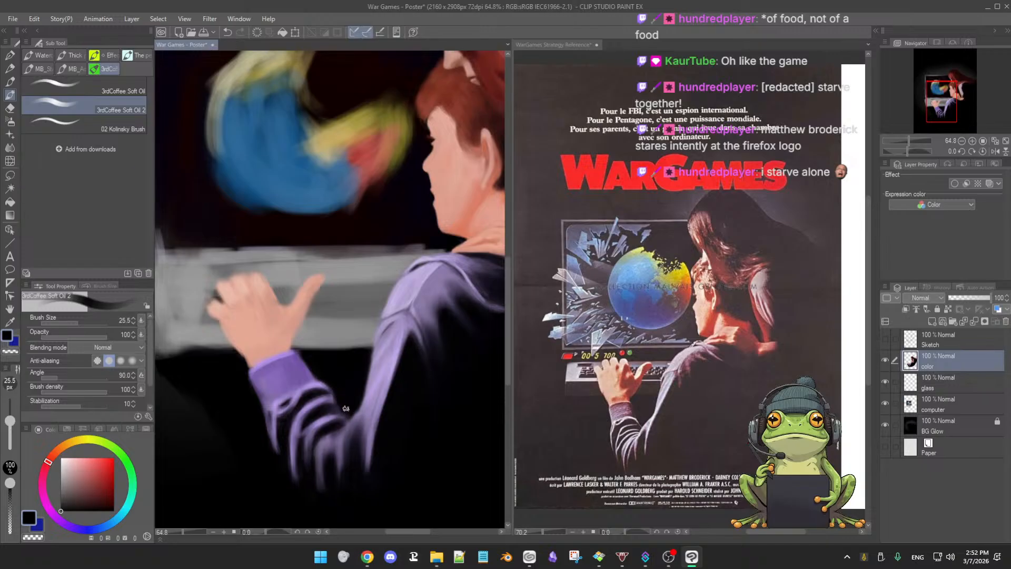
Deepen the cuff's shading with a dark purple sampled from the shoulder shadow at brush size 25.2
scroll(341, 393, down, 2)
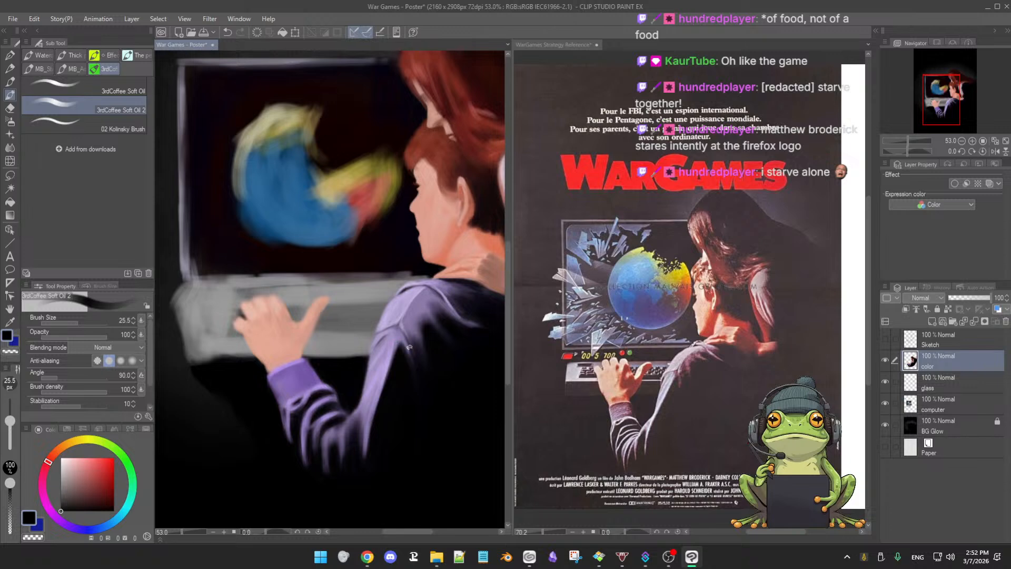
scroll(416, 352, up, 3)
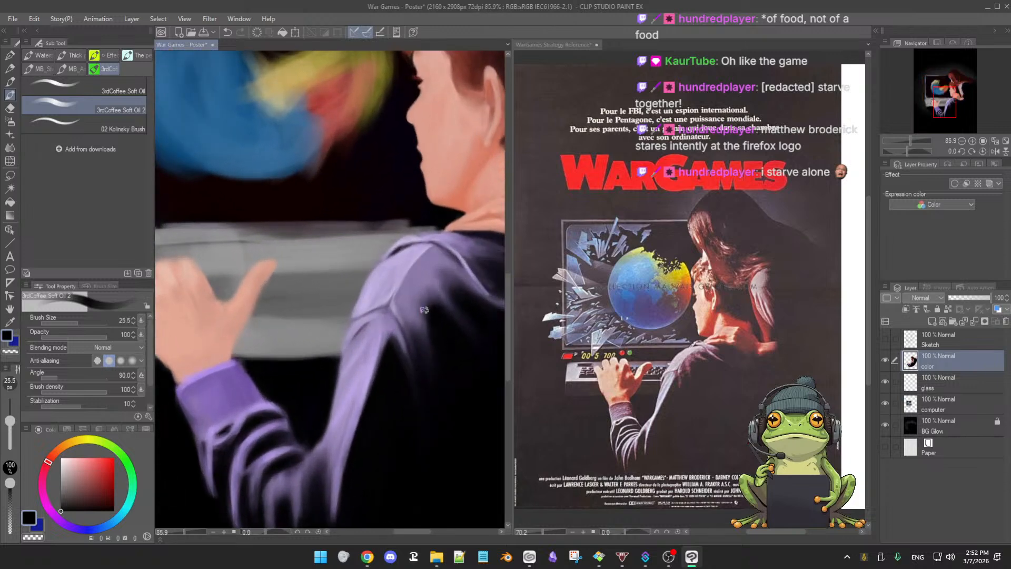
alt+click(425, 309)
drag(271, 381, 358, 376)
drag(273, 383, 272, 383)
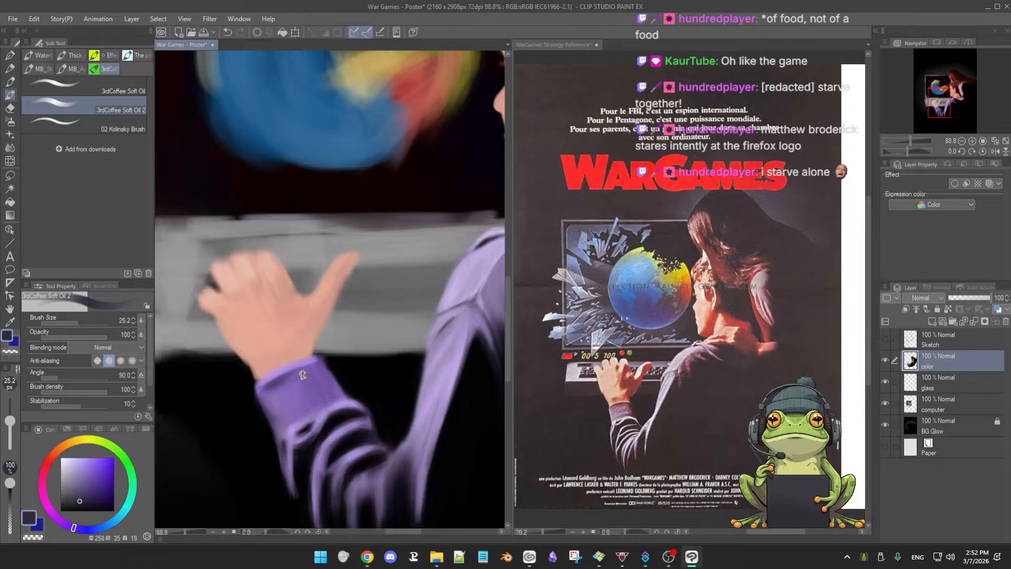
Redefine the cuff's upper edge against the wrist with sampled light purples and skin tone at brush size 23.6
ctrl+alt+drag(284, 388, 292, 388)
alt+click(291, 368)
key([)
key([)
key([)
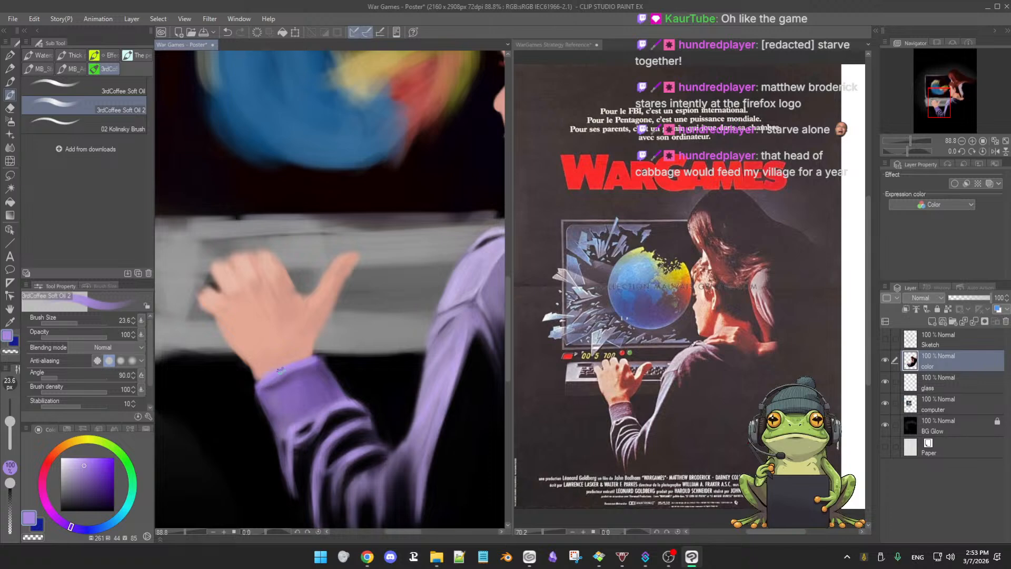
alt+click(260, 365)
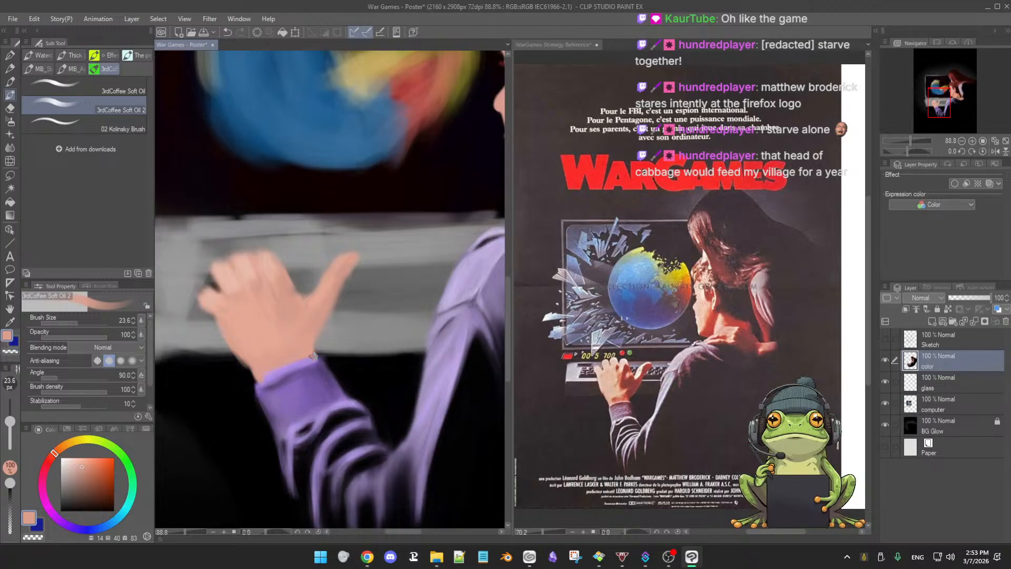
alt+click(283, 372)
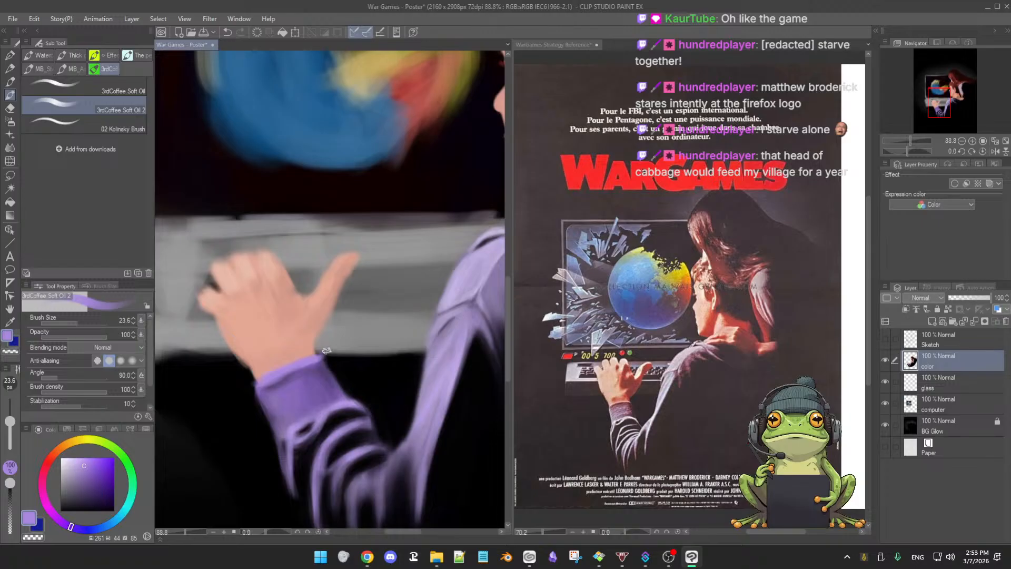
alt+click(296, 376)
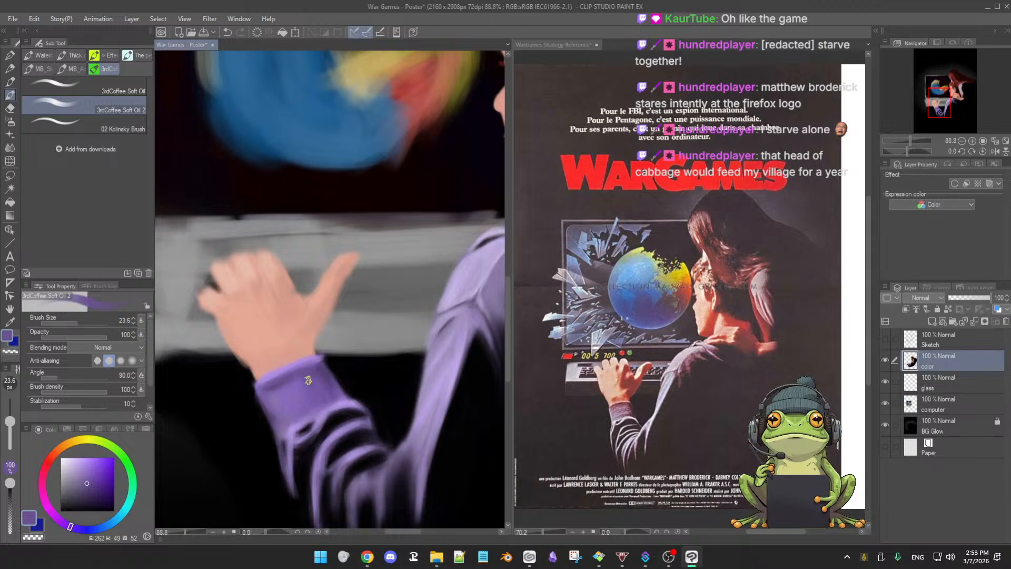
Blend the cuff with mid and lighter purples at brush size 47.0, continuing on the sleeve edge below it at size 23.8
alt+click(320, 387)
ctrl+alt+drag(278, 391, 299, 391)
drag(271, 392, 321, 385)
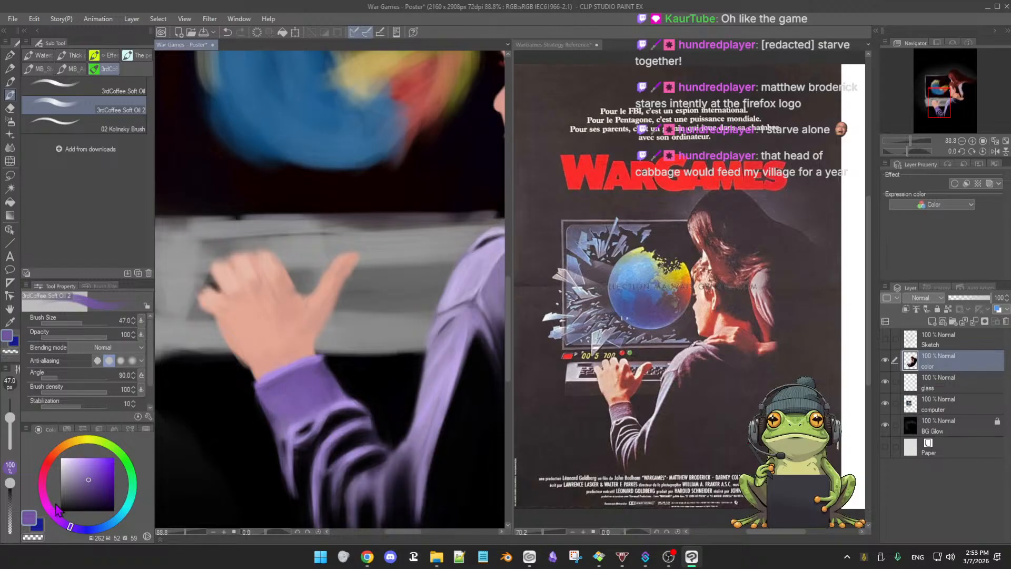
click(90, 470)
click(88, 461)
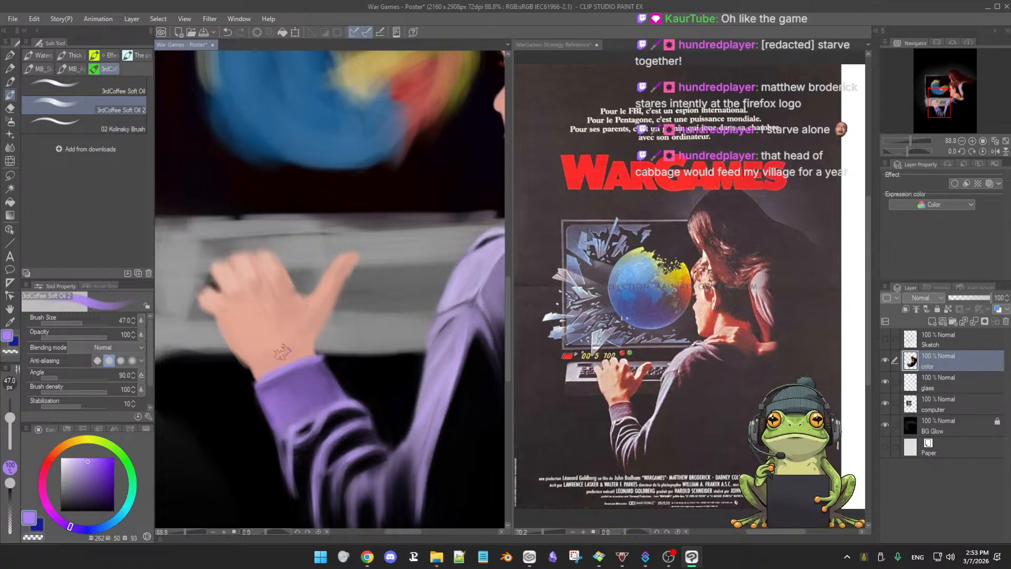
alt+click(295, 429)
mouse_move(295, 431)
mouse_down()
mouse_move(282, 440)
mouse_move(293, 485)
mouse_up()
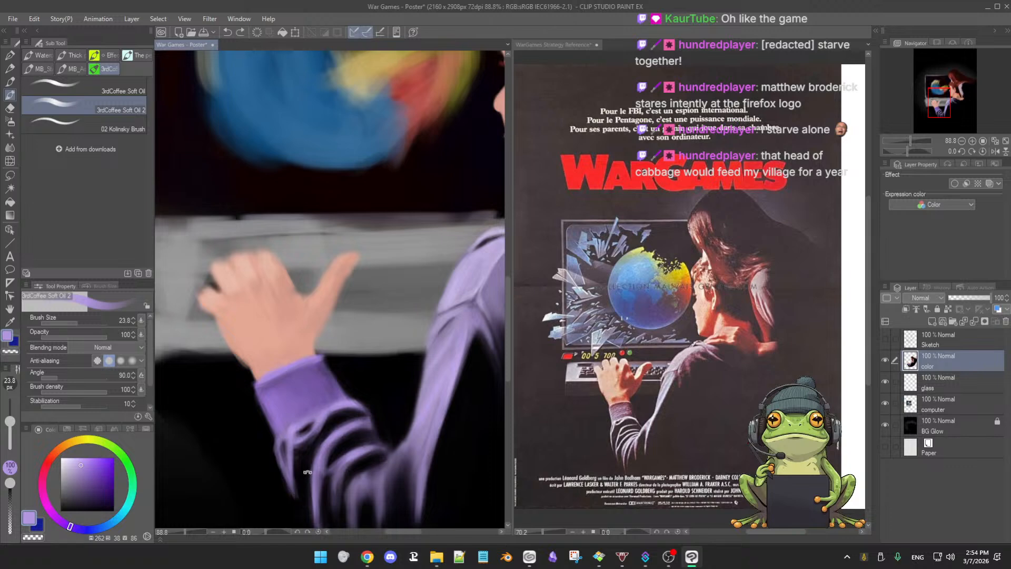
Try a darker orange skin tone on the wrist at brush size 23.8, undo the stroke and save the painting
scroll(345, 454, down, 2)
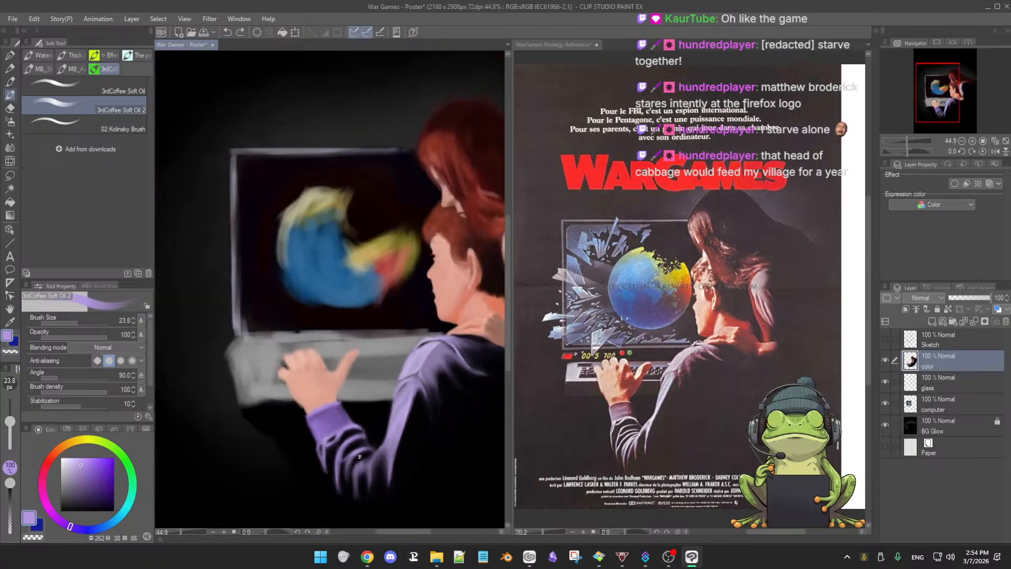
scroll(361, 467, down, 1)
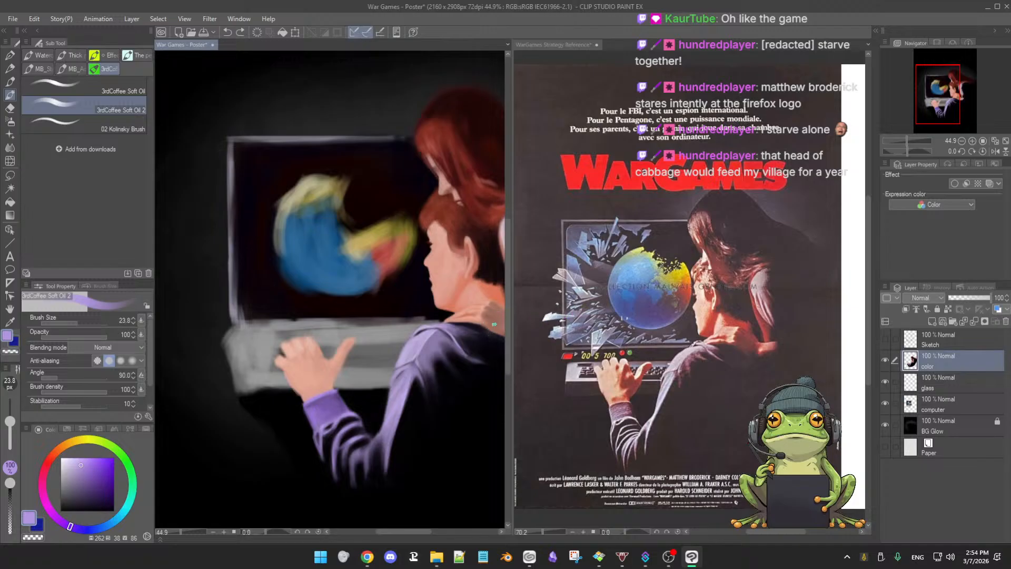
drag(486, 348, 453, 355)
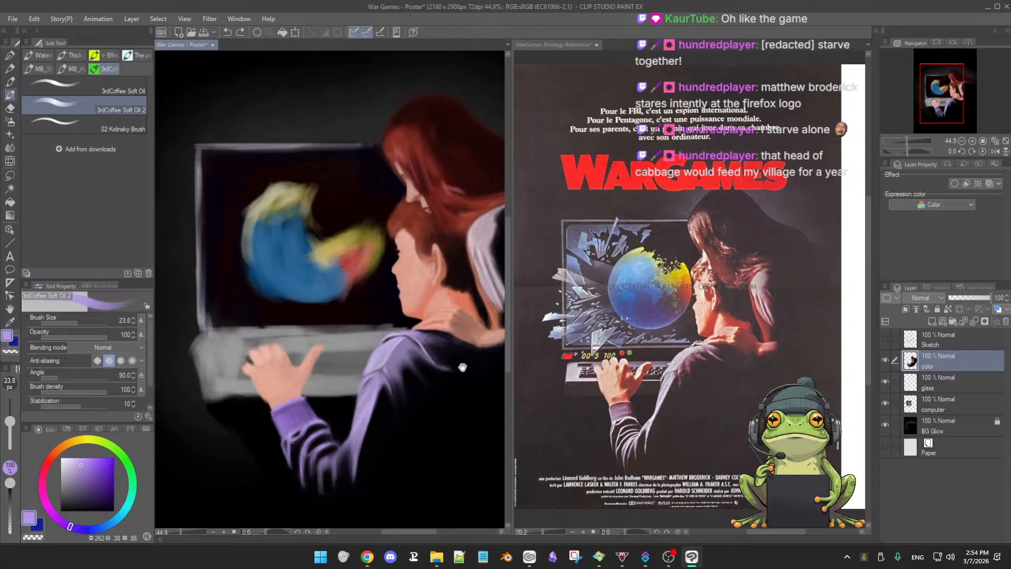
drag(453, 362, 469, 355)
alt+click(304, 363)
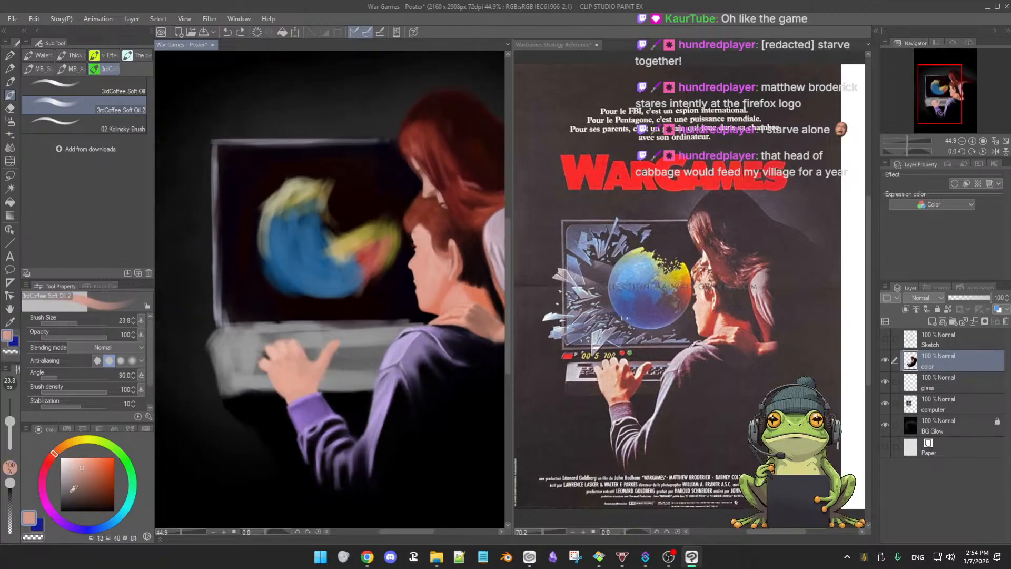
click(88, 470)
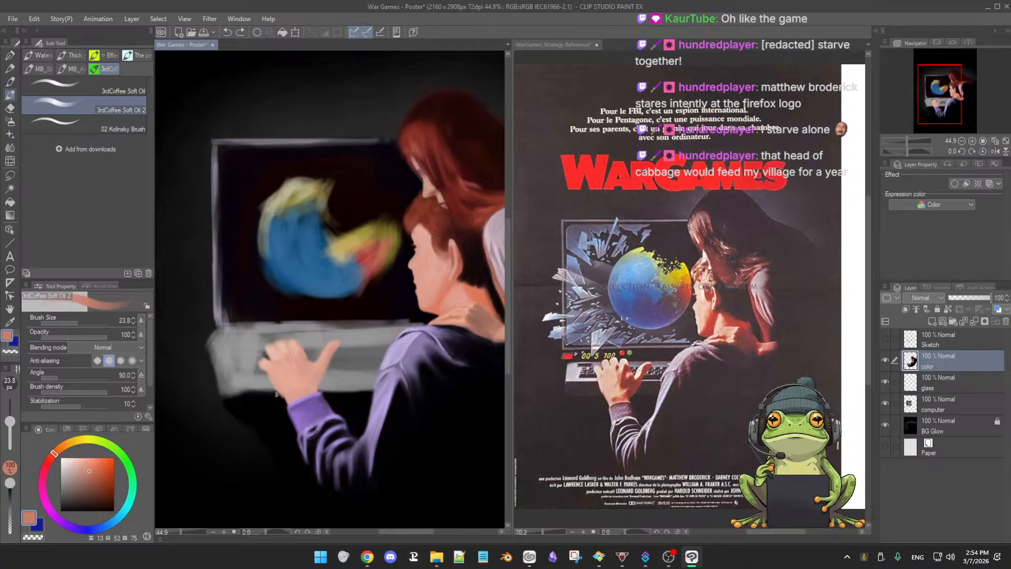
mouse_move(290, 384)
mouse_down()
mouse_move(292, 369)
mouse_move(304, 374)
mouse_up()
key(ctrl+z)
key(ctrl+s)
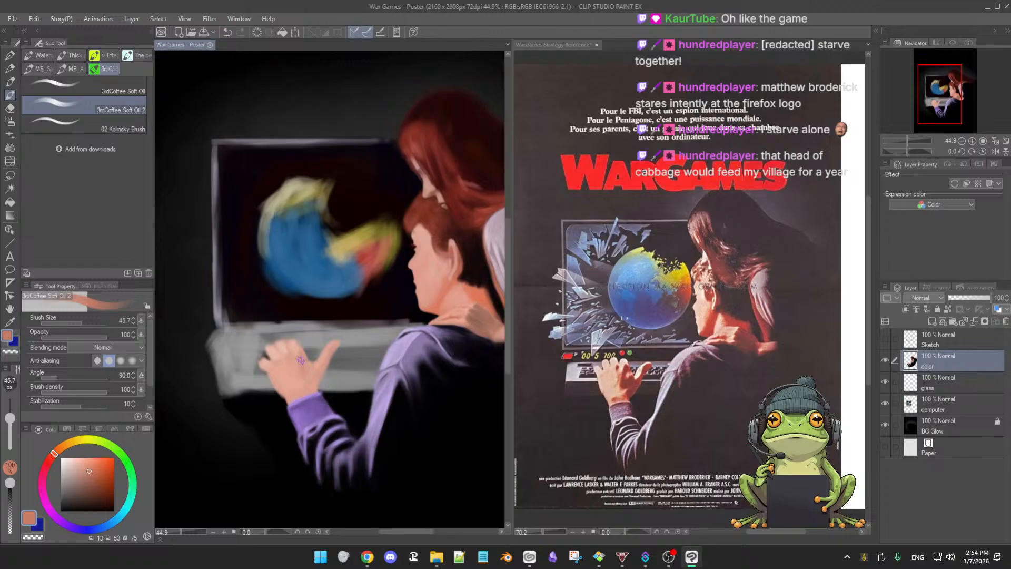
Shade the boy's hand and wrist with the darker skin tone at brush sizes 45.7 and 39.9, blending with sampled light skin
drag(301, 361, 306, 381)
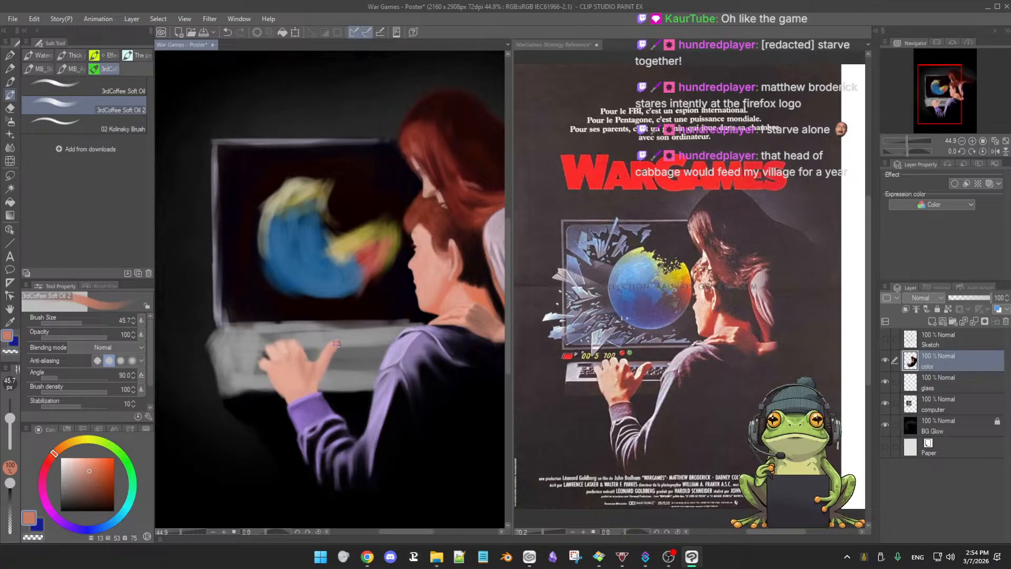
key(bracketleft)
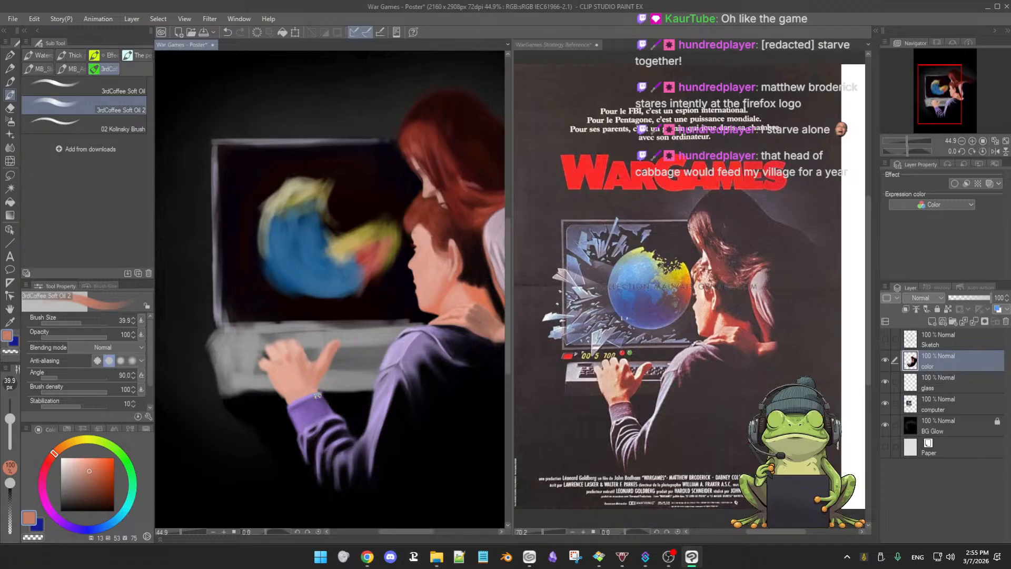
alt+click(313, 376)
alt+click(303, 390)
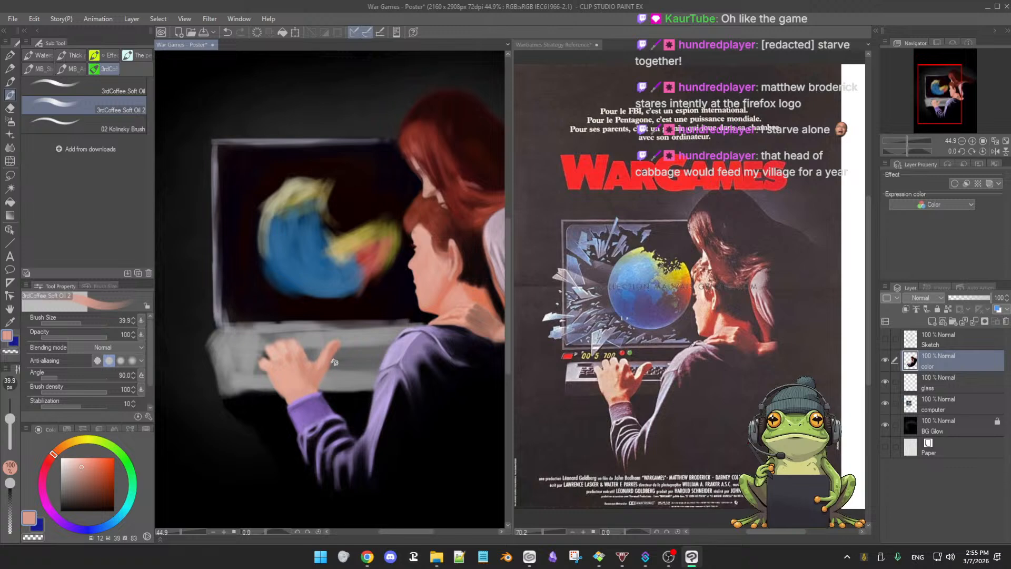
Deepen the shadows on the thumb and wrist with a sampled, slightly darkened skin tone at brush size 36.9
scroll(341, 400, down, 2)
scroll(341, 400, up, 2)
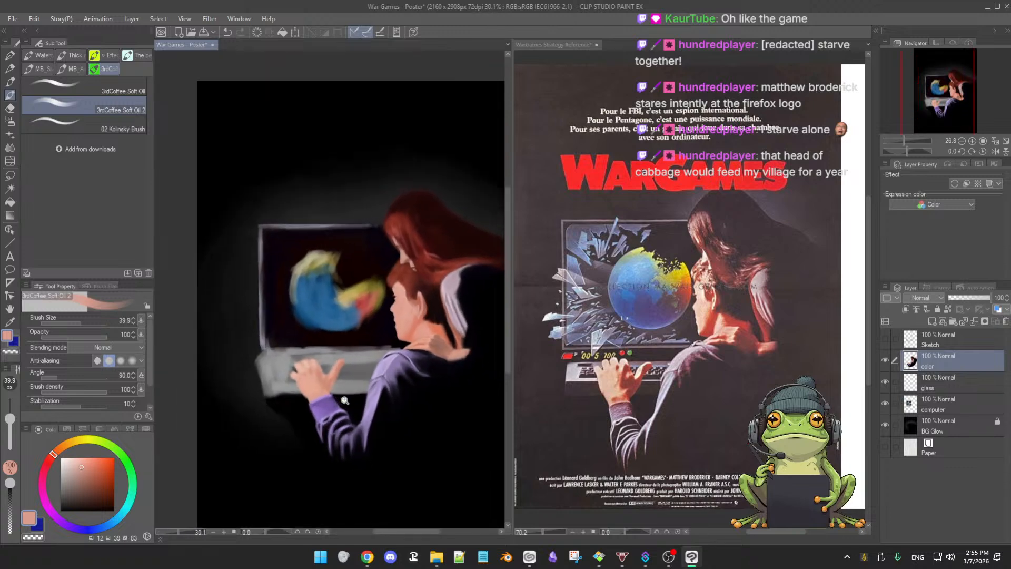
scroll(337, 396, up, 5)
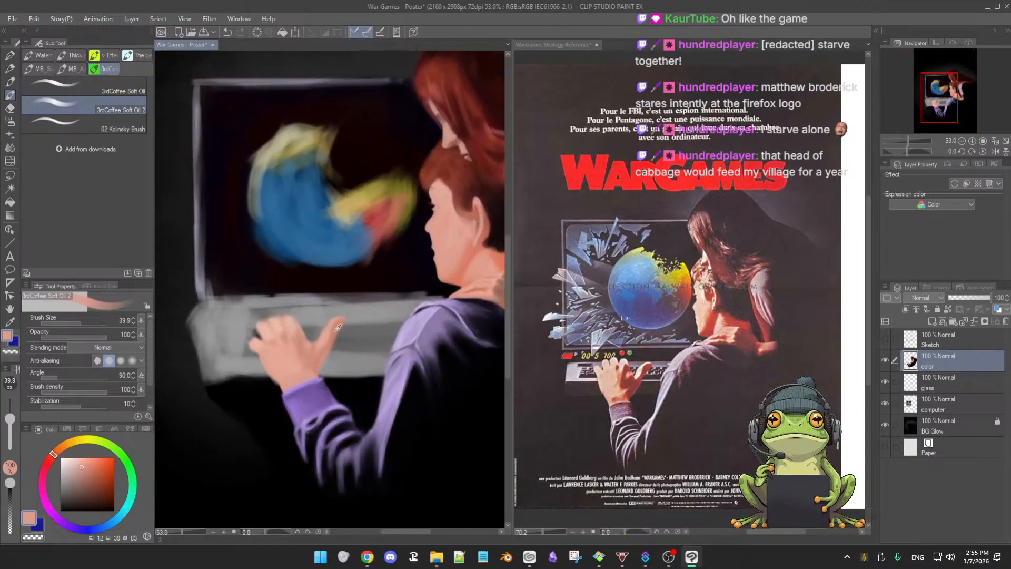
alt+click(336, 331)
key([)
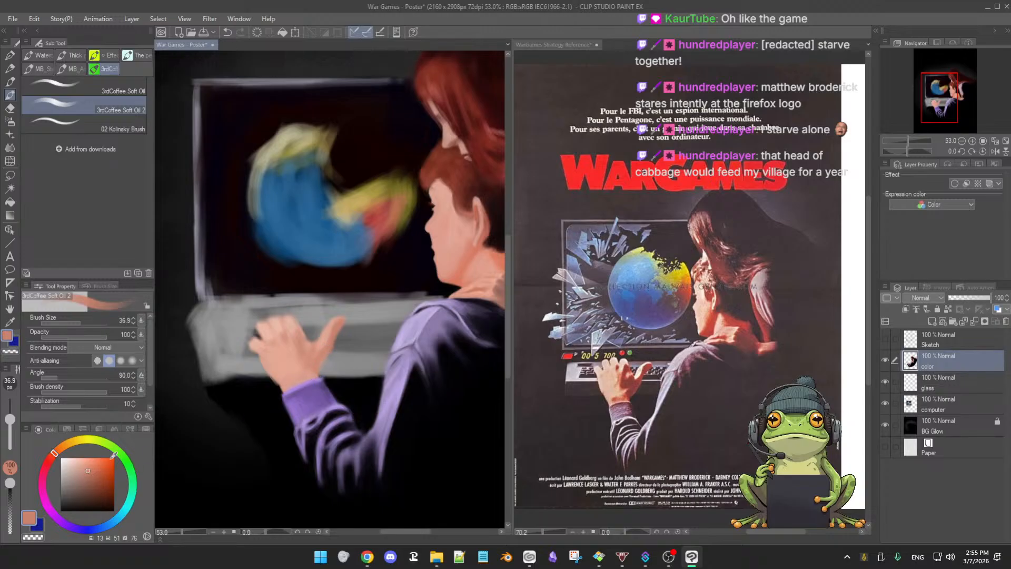
click(90, 472)
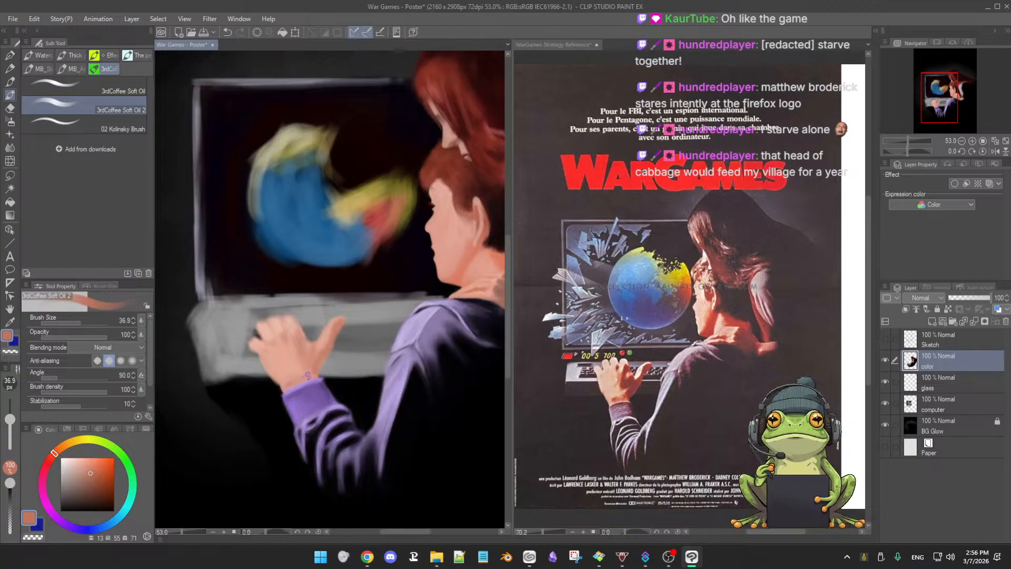
Soften the wrist shadow above the cuff with sampled light and dark skin tones at brush sizes 34.7 and 34.1
key(j)
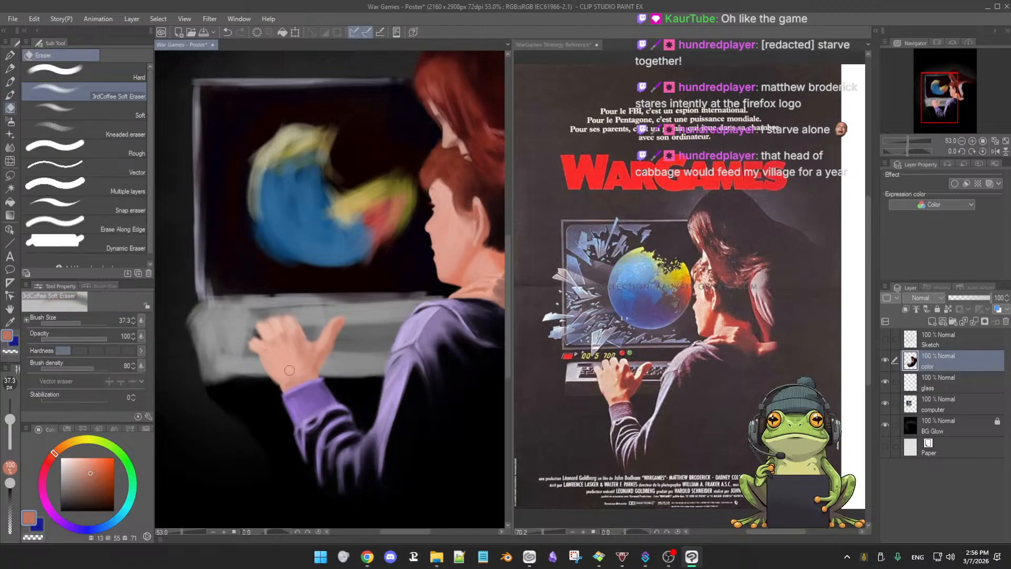
key(b)
alt+click(304, 371)
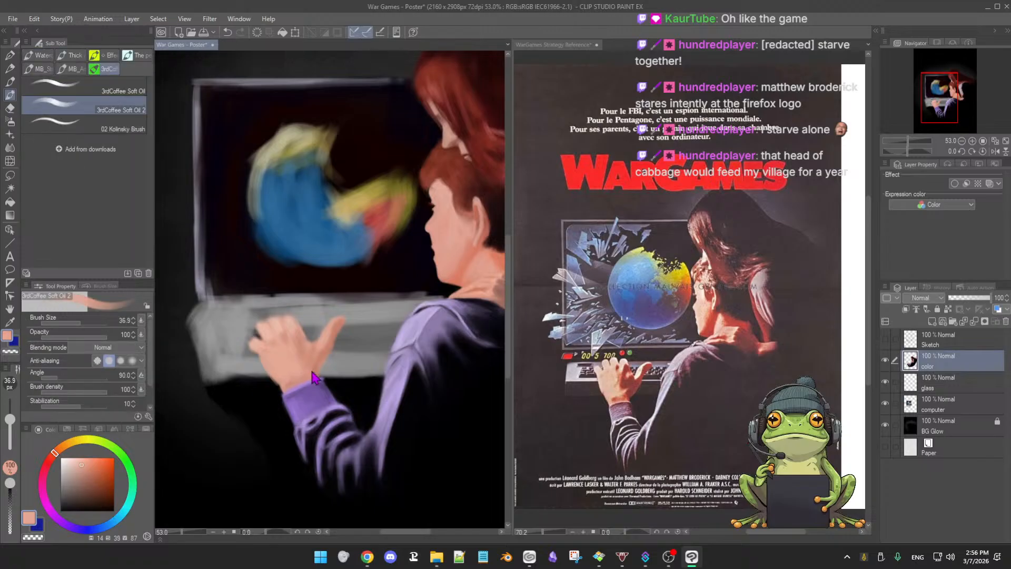
key([)
alt+click(317, 362)
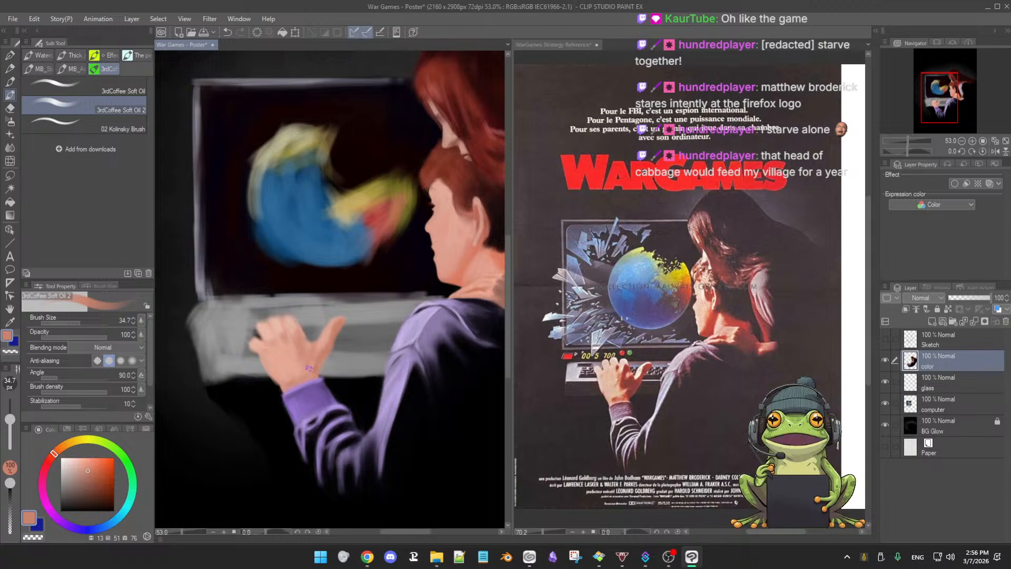
alt+click(307, 371)
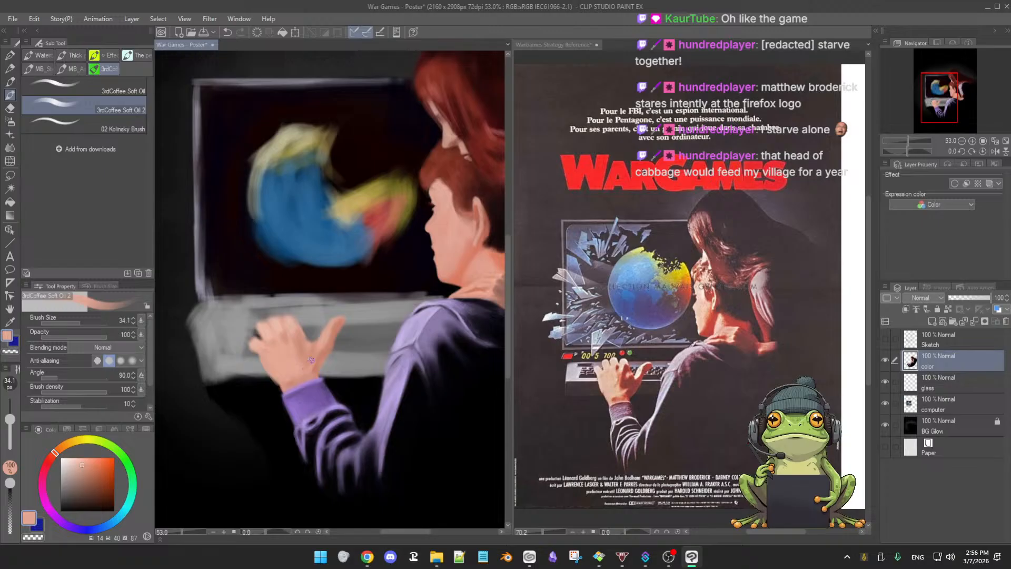
Blend the base of the boy's thumb with sampled darker and lighter skin tones at brush sizes 20.7 and 34.9
key([)
alt+click(320, 352)
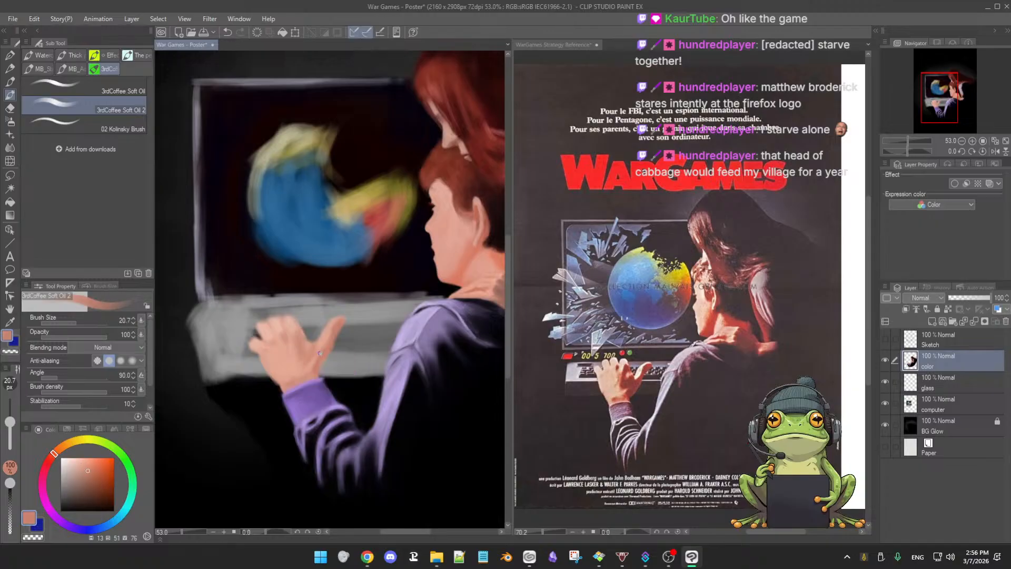
alt+click(309, 360)
alt+click(312, 362)
key(])
alt+click(322, 340)
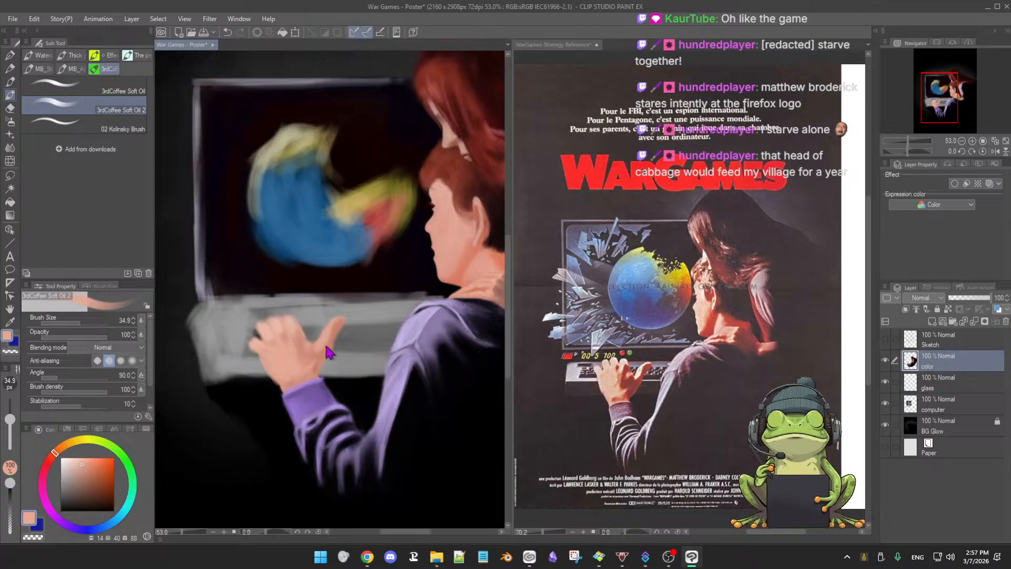
Soften the shading between the thumb and index finger with sampled skin tones at brush size 28.4
key([)
alt+click(311, 338)
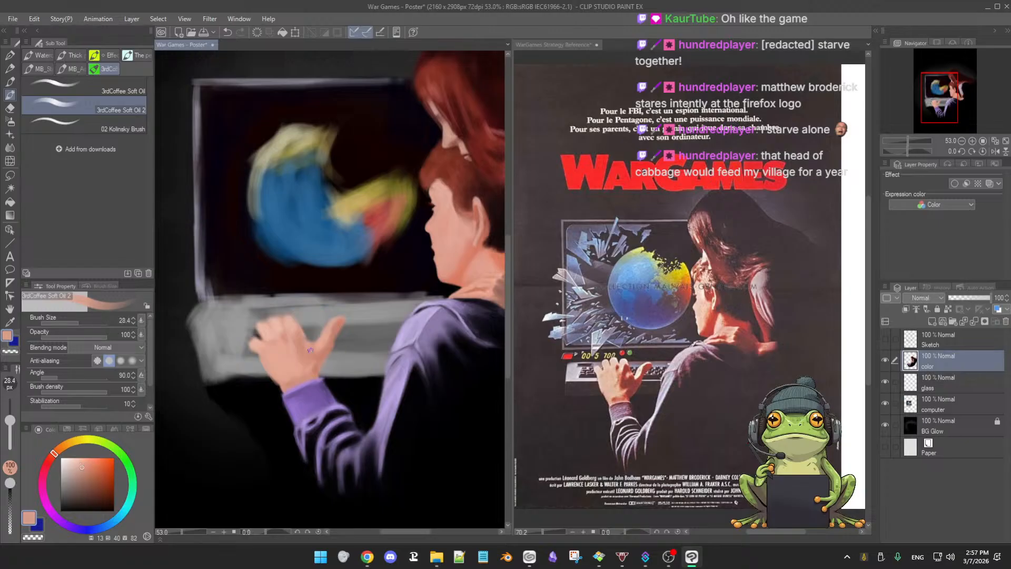
alt+click(325, 337)
alt+click(303, 327)
alt+click(311, 352)
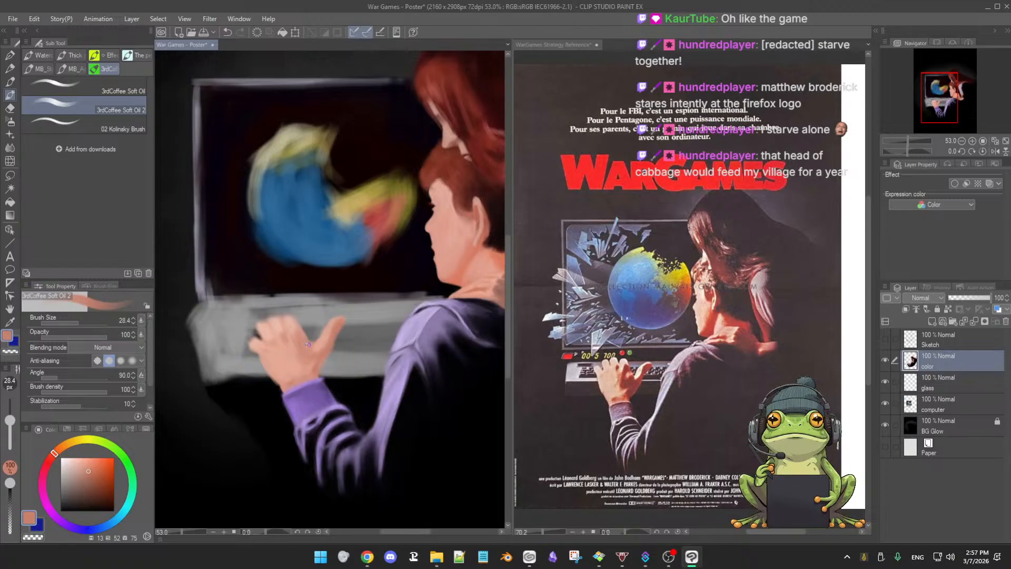
Clean up the gap between the thumb and index finger, alternating the soft eraser at size 37.3 with the oil brush at 28.4
key(e)
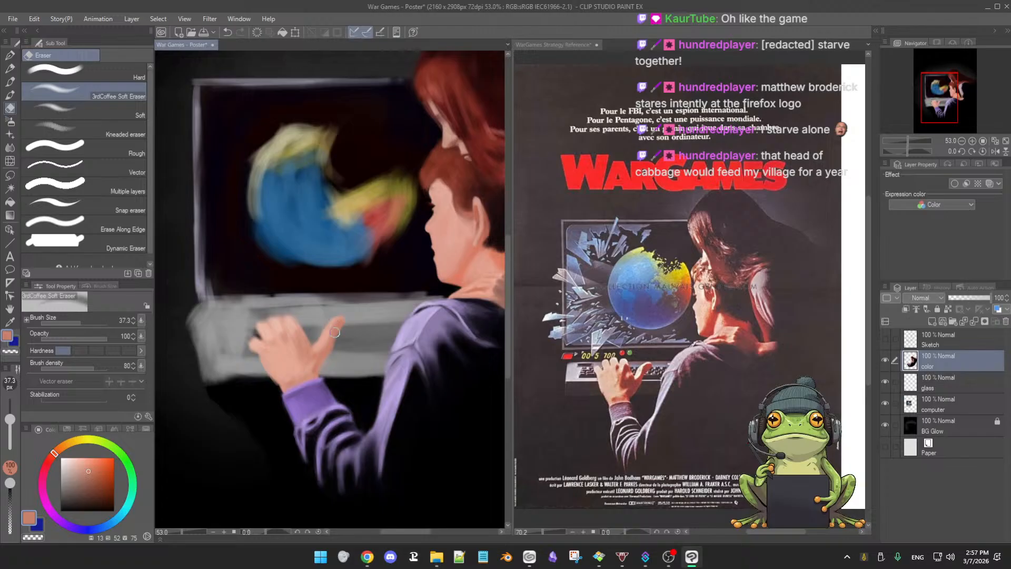
scroll(334, 332, up, 4)
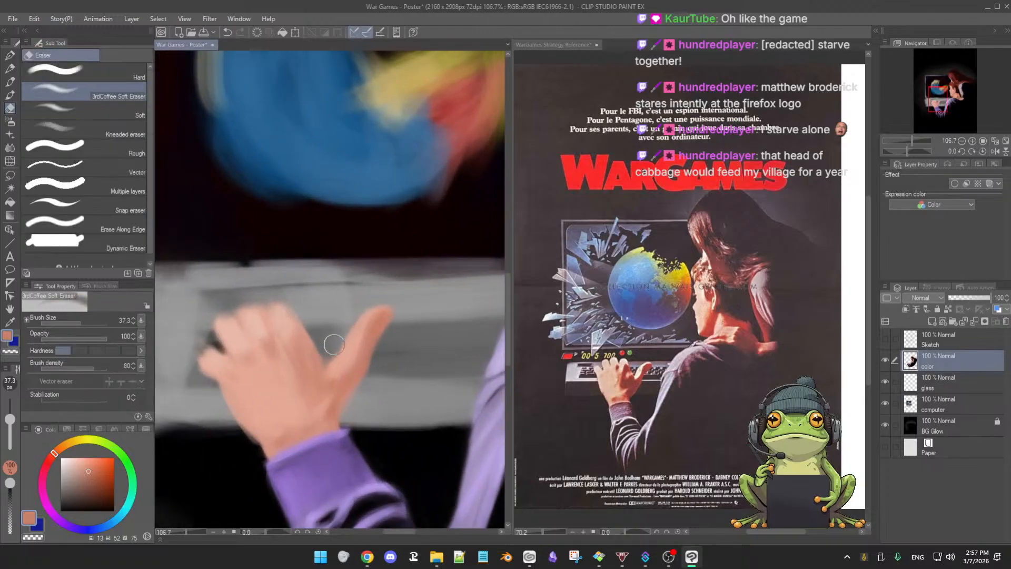
key(b)
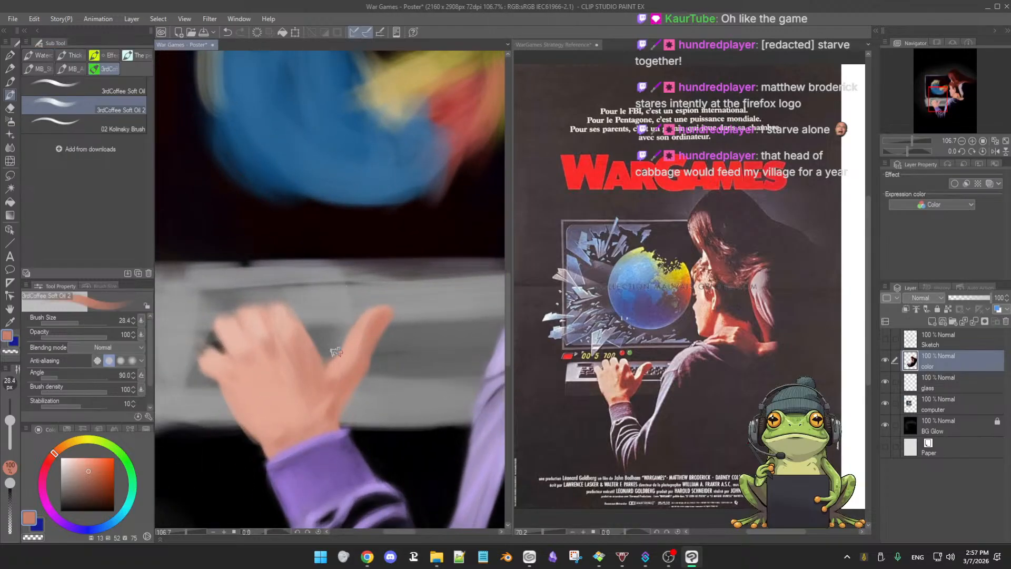
key(e)
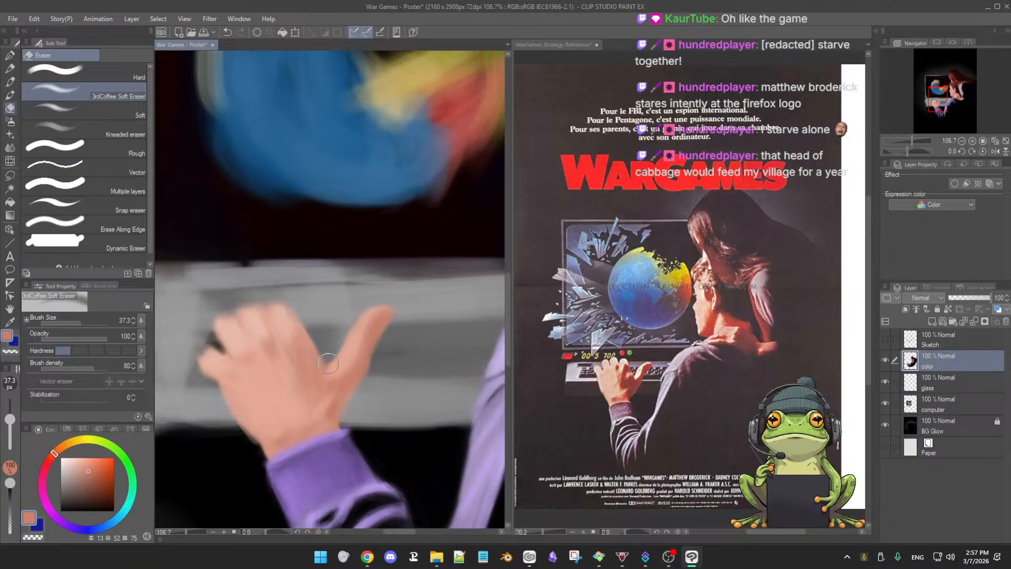
key(b)
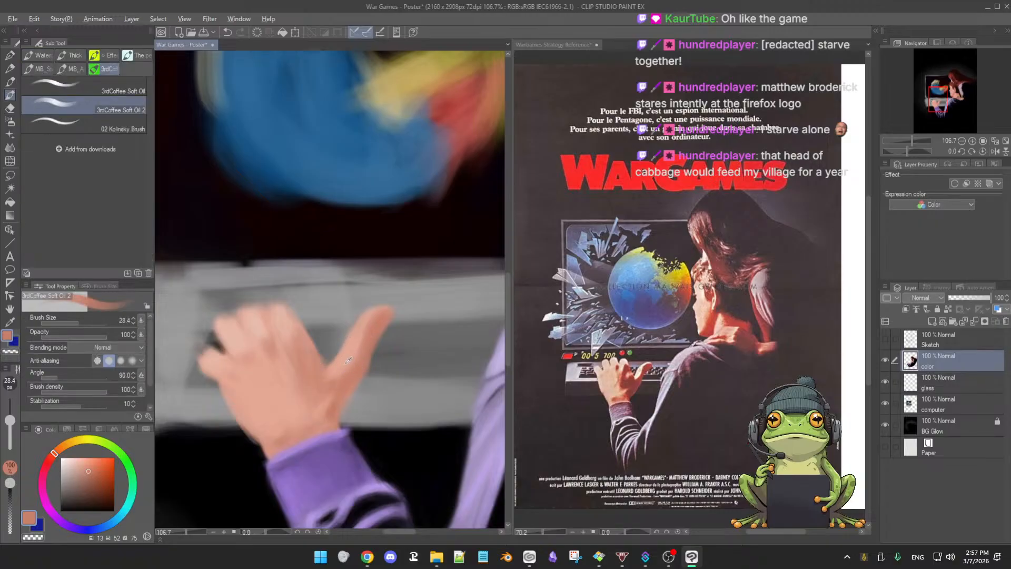
Refine the thumb's shape and tip with sampled light and dark skin tones, reducing the brush size from 30.8 to 27.0
alt+click(346, 362)
key(])
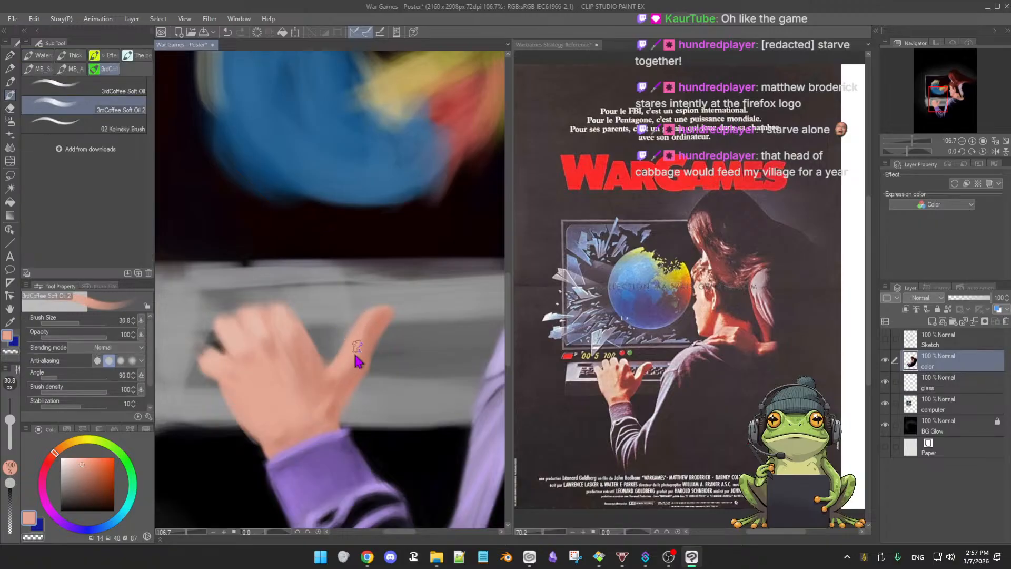
key(bracketleft)
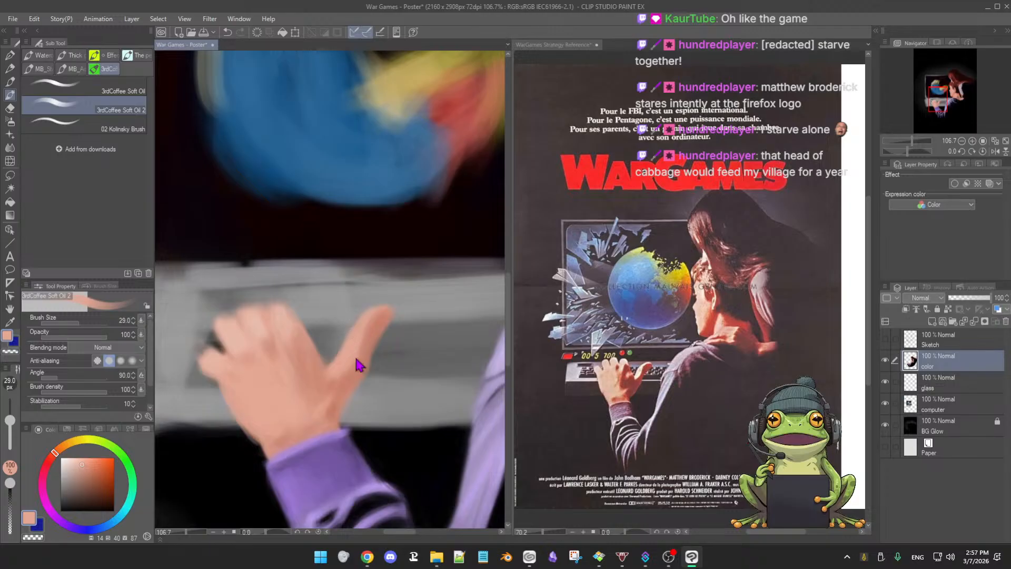
key(bracketleft)
alt+click(385, 323)
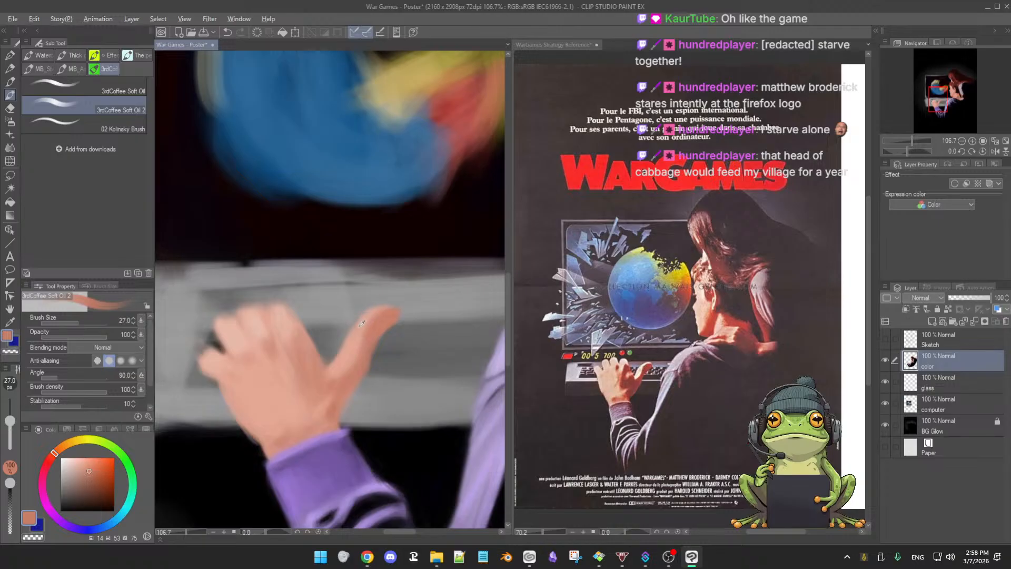
alt+click(373, 314)
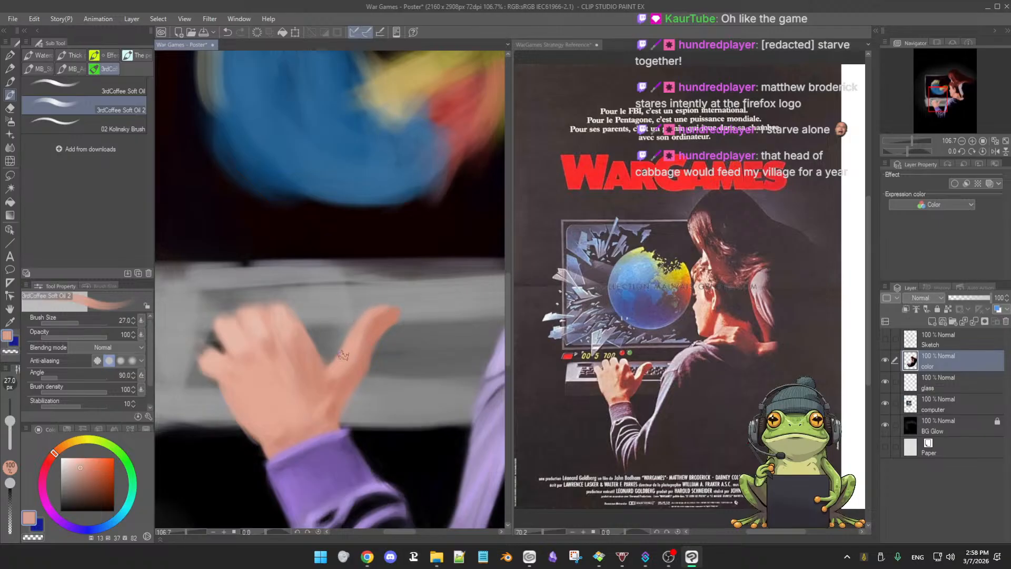
Paint highlights on the fingers with a lighter skin tone at brush sizes 27.0 and 25.1, trimming their edges with the soft eraser
click(78, 458)
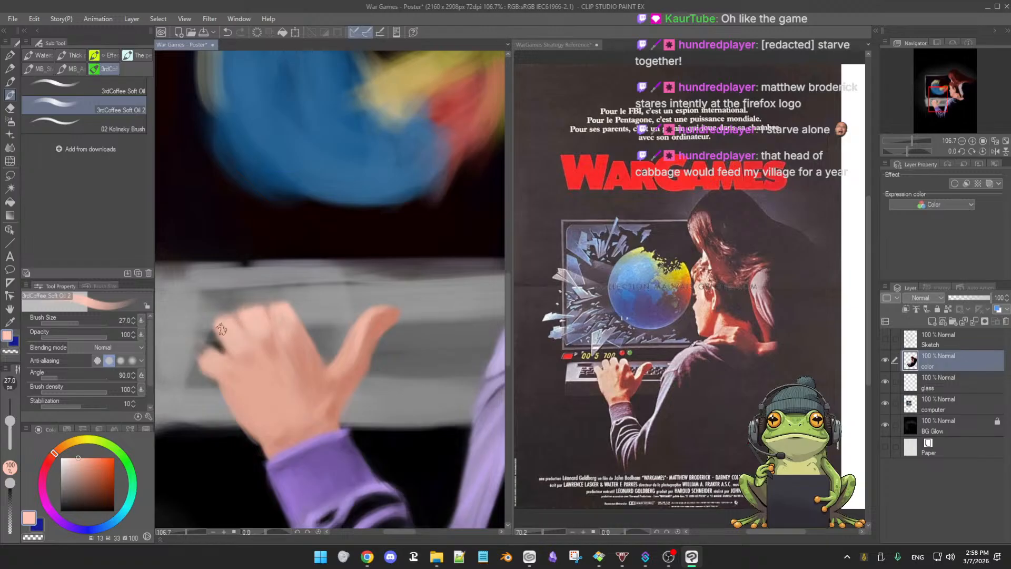
key(e)
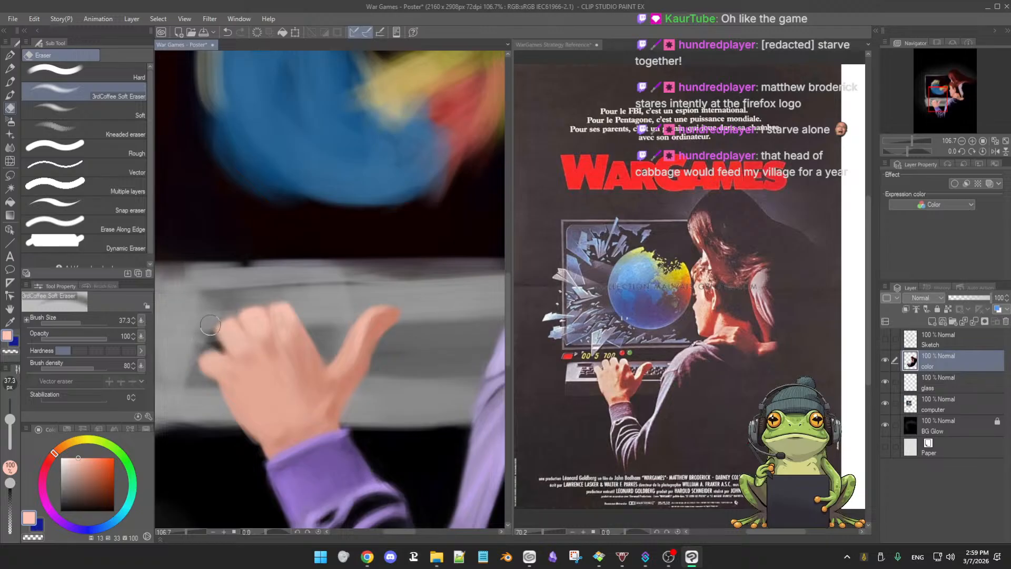
key(b)
alt+click(293, 311)
ctrl+alt+drag(289, 312, 282, 307)
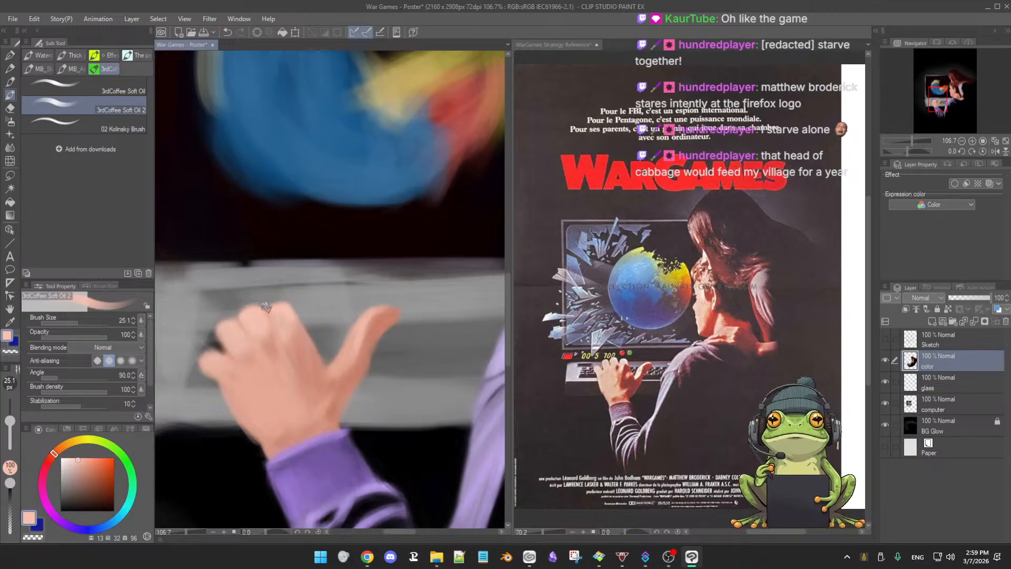
Refine the finger contours and round the fingertips with the light skin tone at brush size 23.8 and the soft eraser at 37.3
key(bracketleft)
key(e)
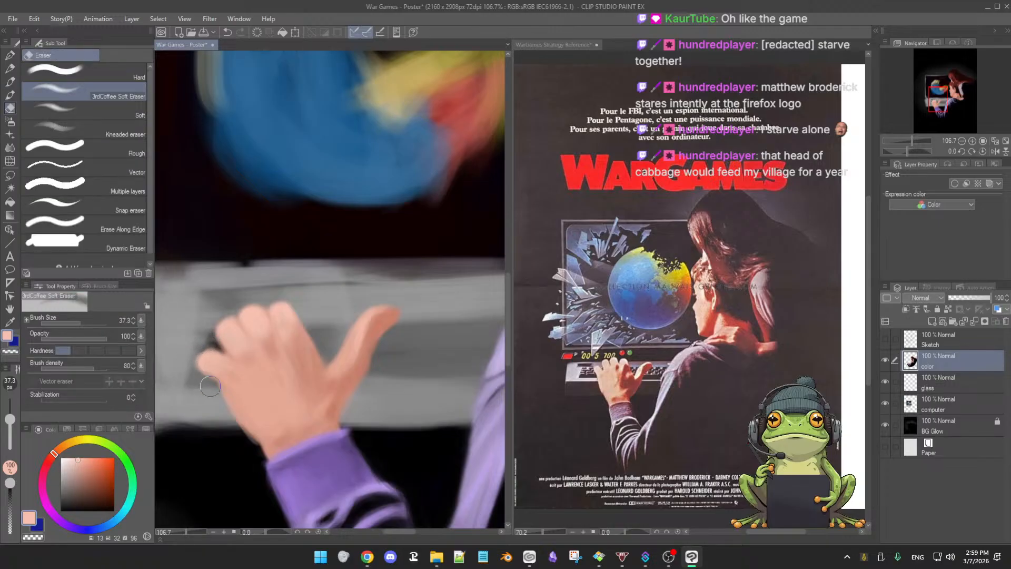
key(b)
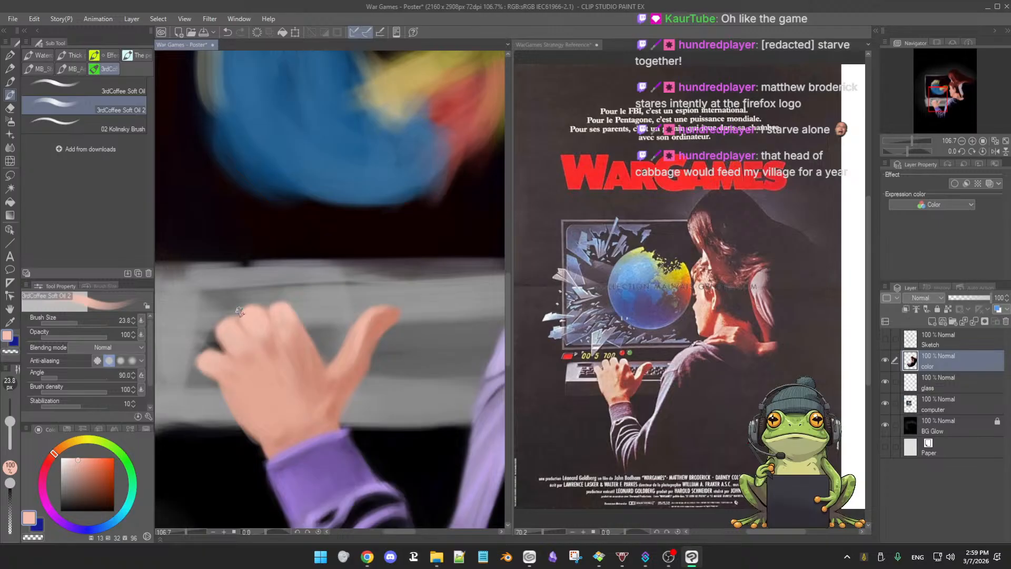
key(e)
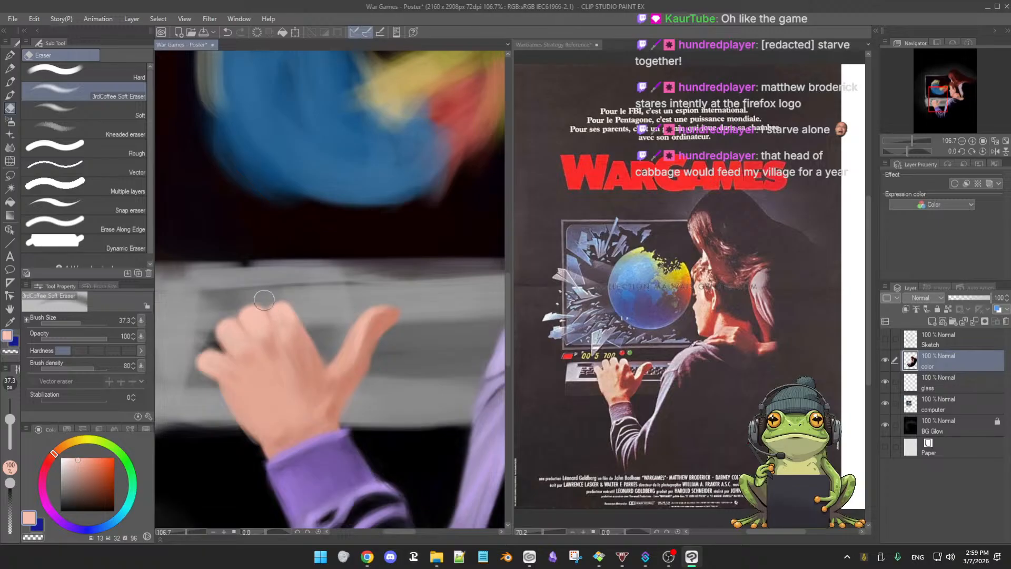
key(b)
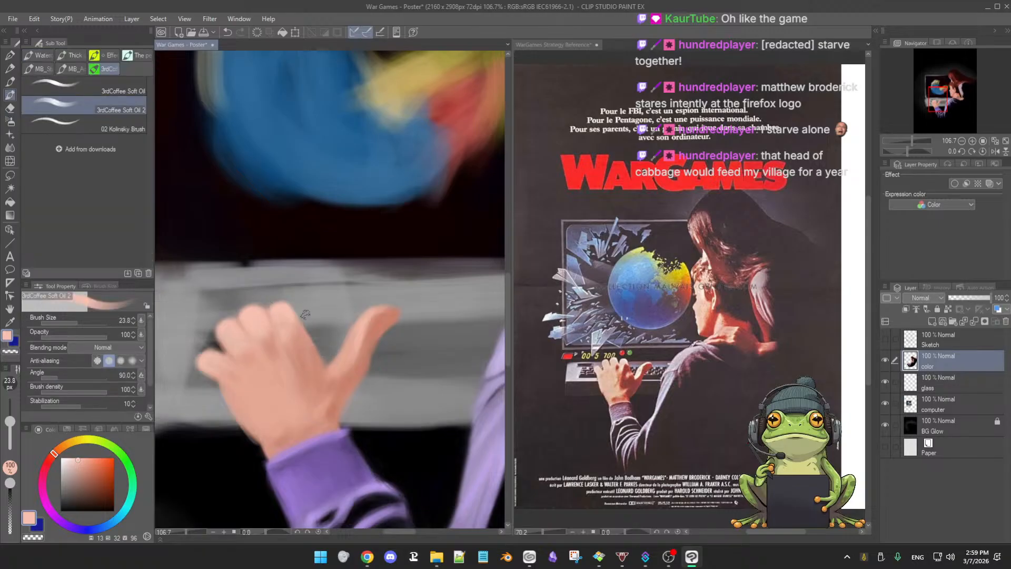
key(e)
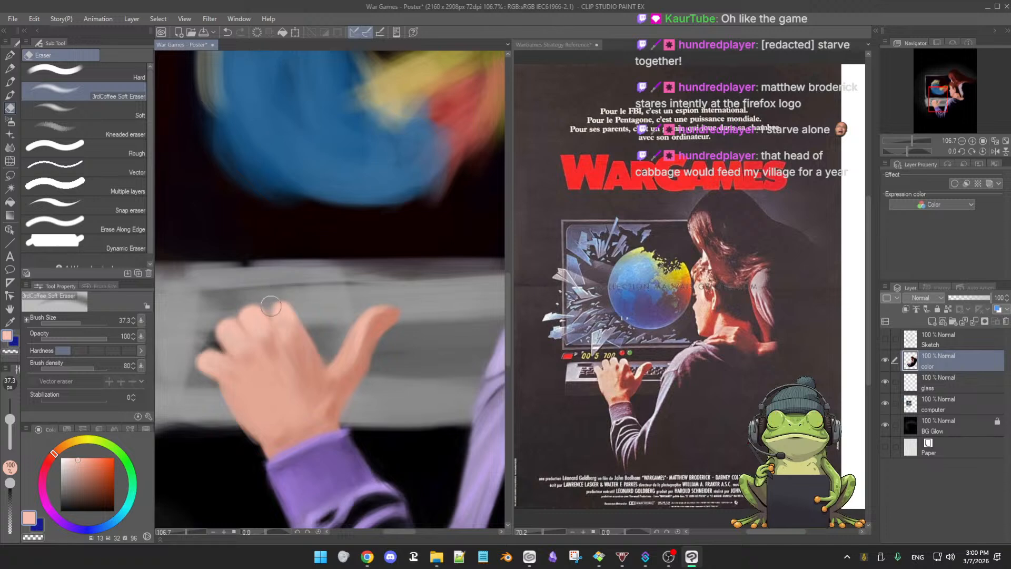
key(b)
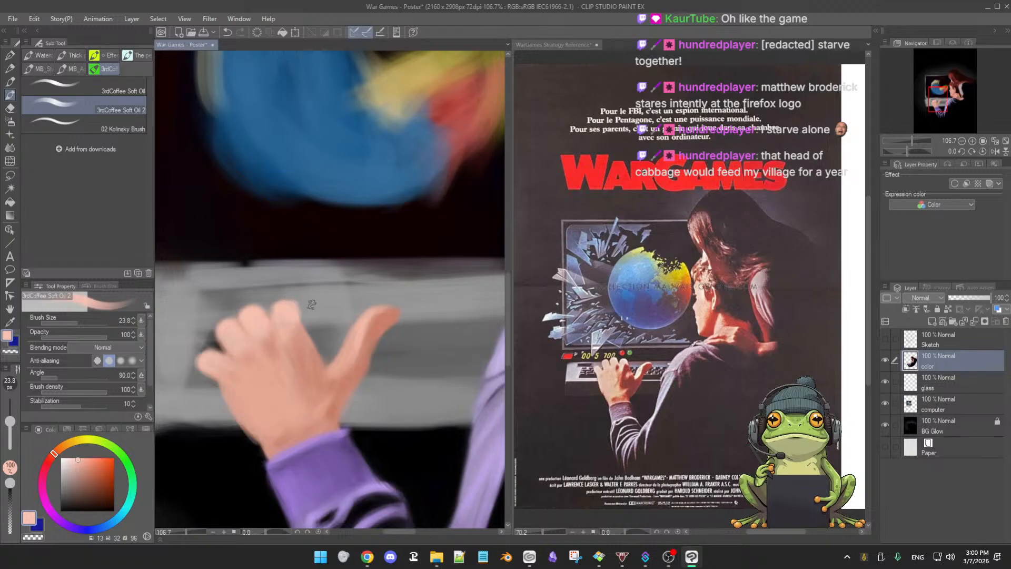
key(e)
key(b)
Add thin shadows between the fingers with the darker skin tone sampled from the thumb at brush size 12.5
alt+click(371, 331)
key([)
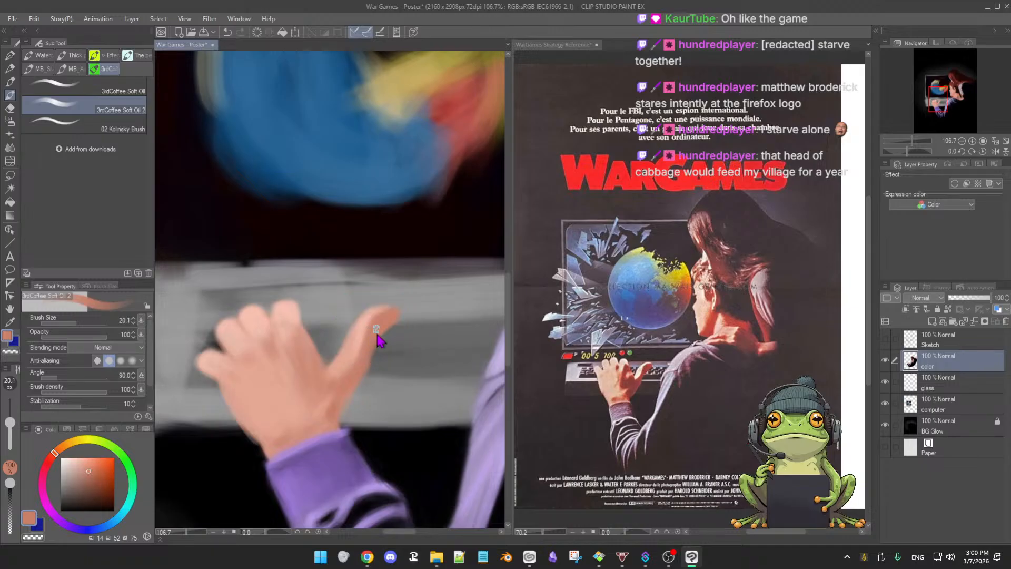
key([)
key([)
key([)
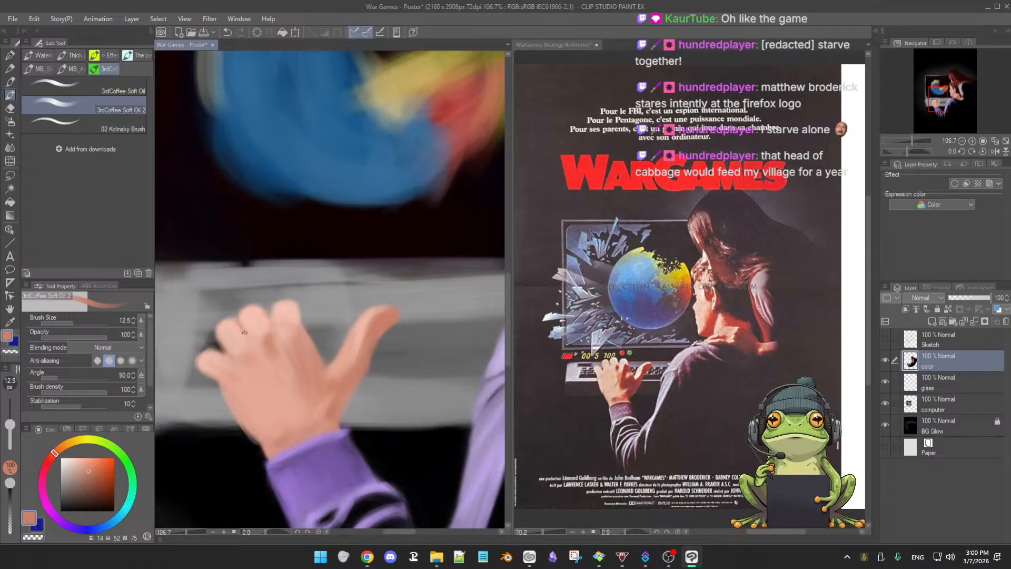
Blend the knuckles and the base of the little finger with sampled mid skin tones at brush sizes 12.4 and 26.3
alt+click(245, 358)
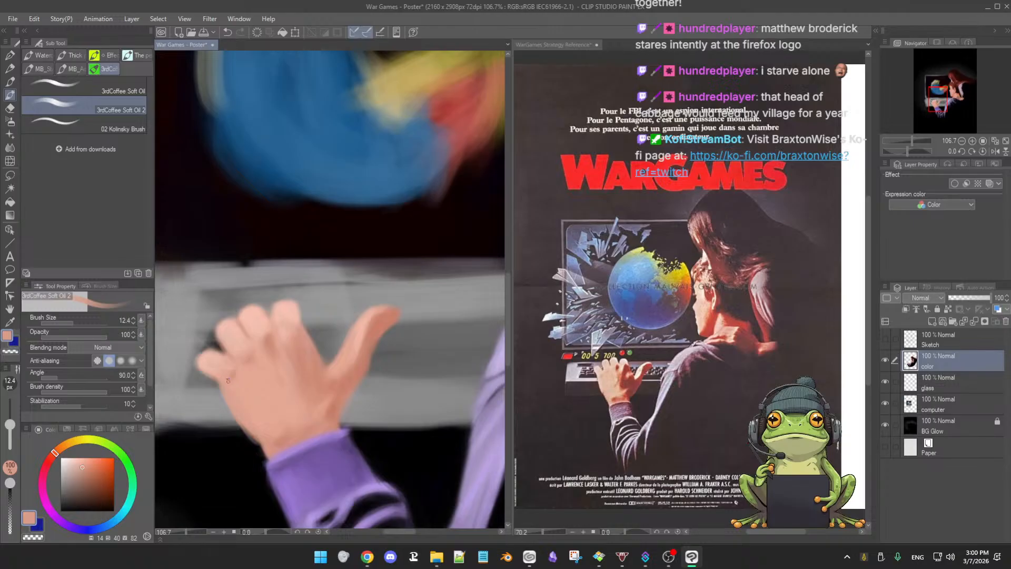
alt+click(231, 370)
drag(232, 371, 240, 371)
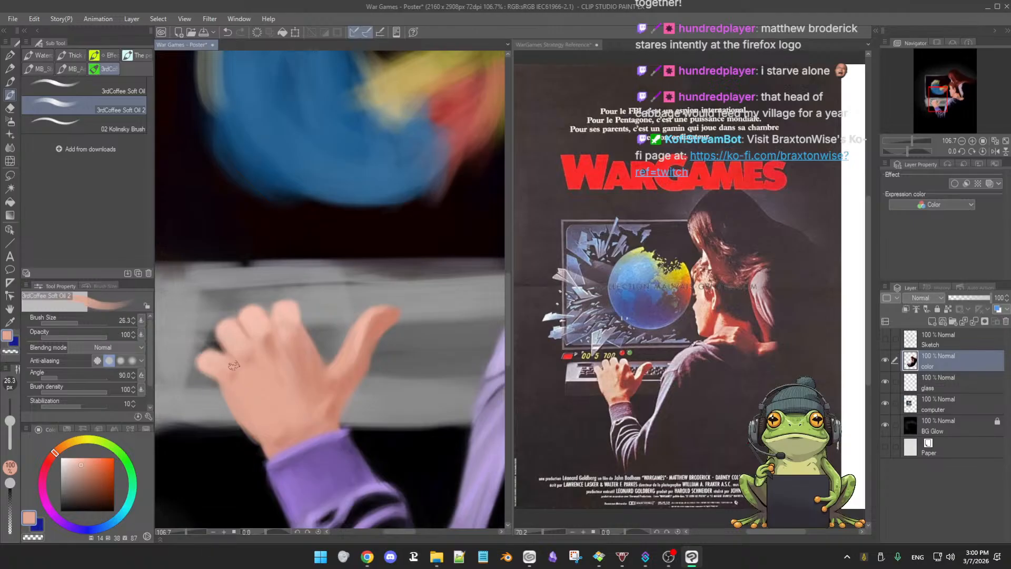
Lighten and reshape the index fingertip with a sampled light skin tone at brush size 26.3 and the soft eraser at 37.3
scroll(274, 372, down, 3)
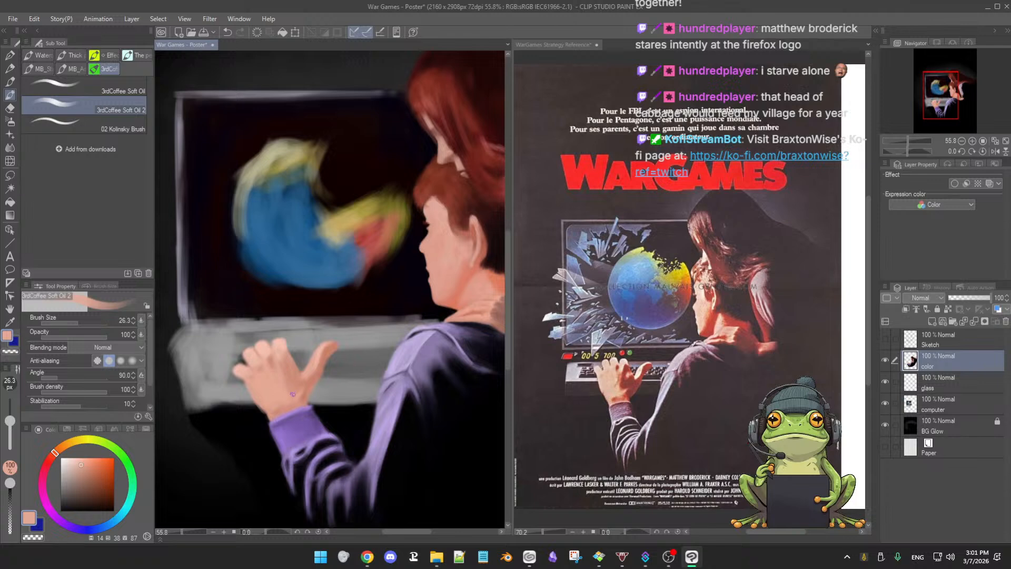
scroll(293, 398, up, 4)
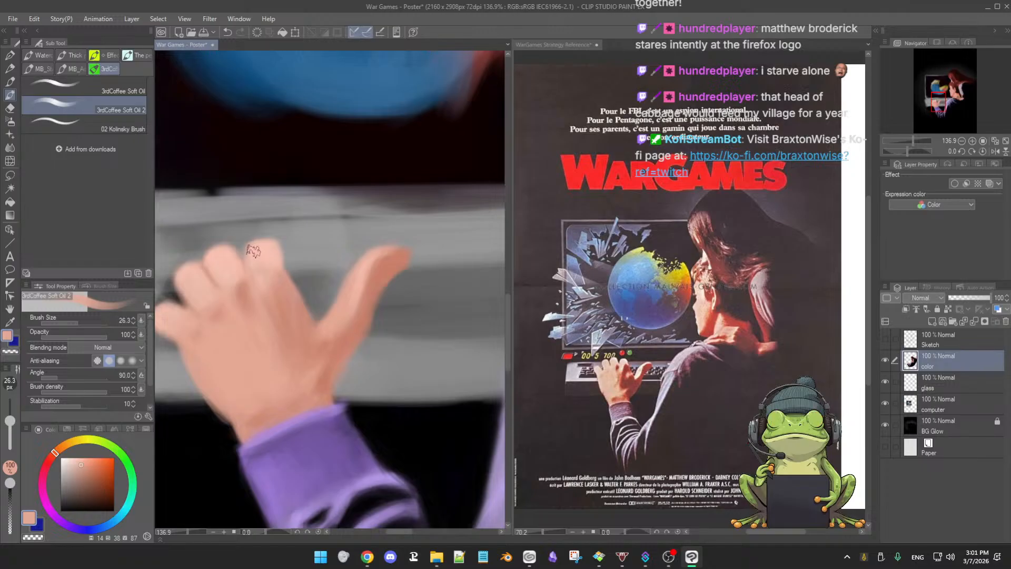
alt+click(246, 240)
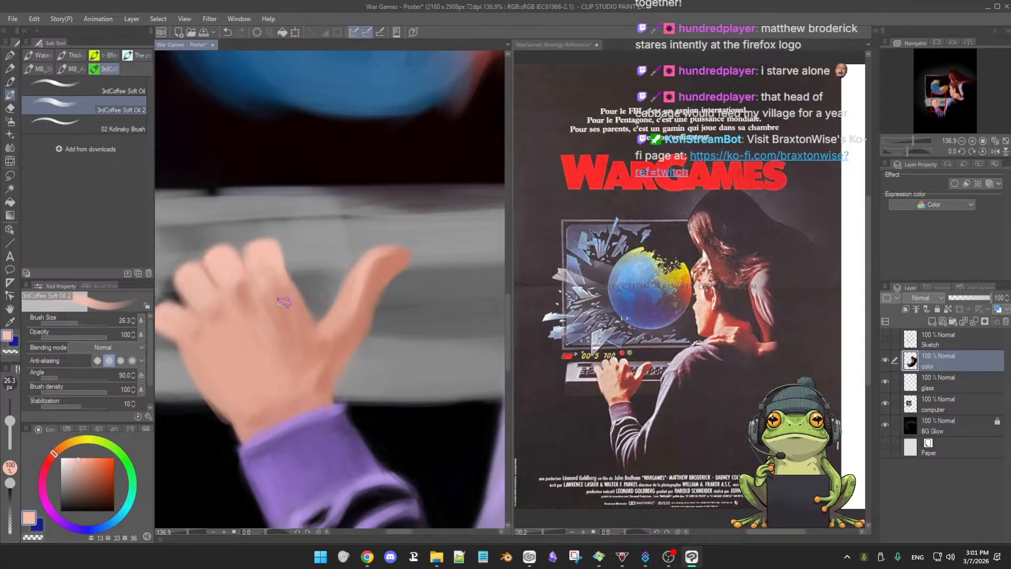
key(e)
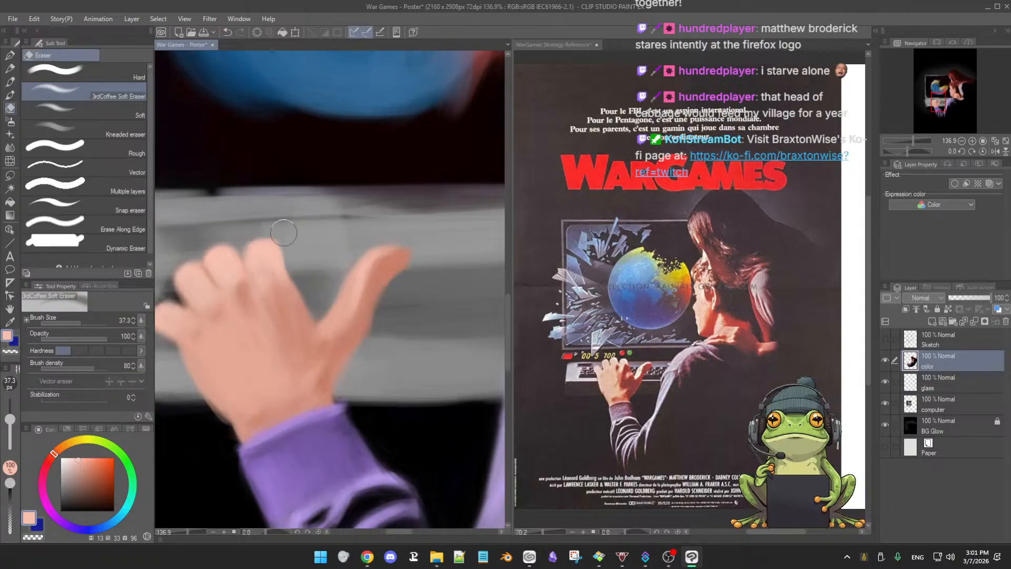
key(b)
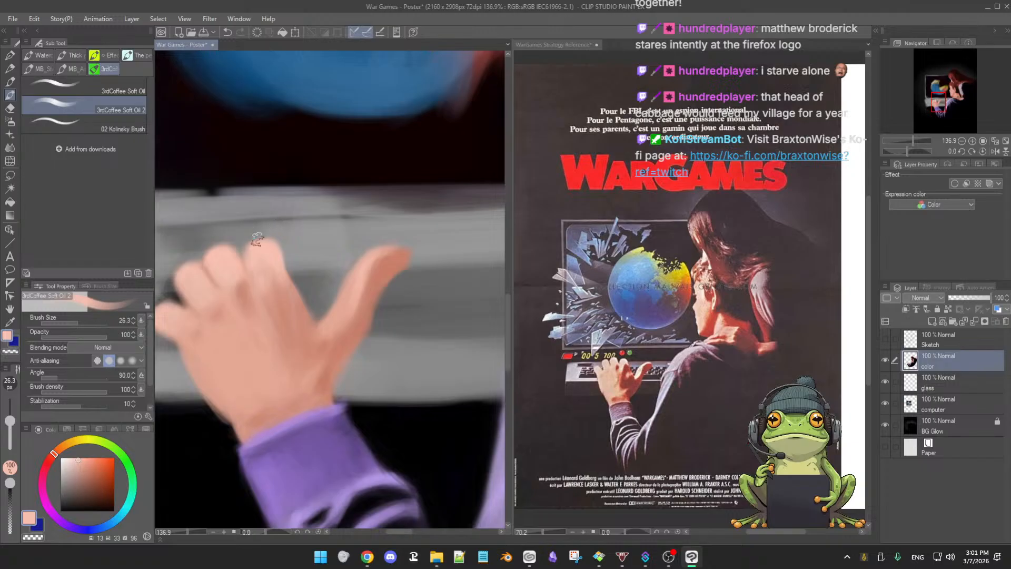
key(e)
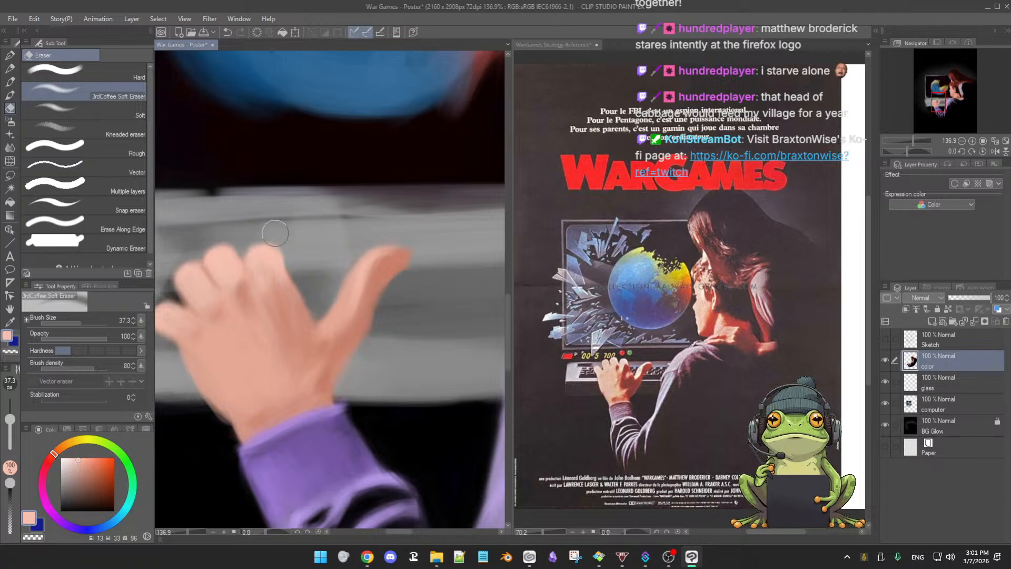
key(b)
Model the index finger and its knuckle with sampled mid, light and darker skin tones at brush size 21.0
alt+click(262, 339)
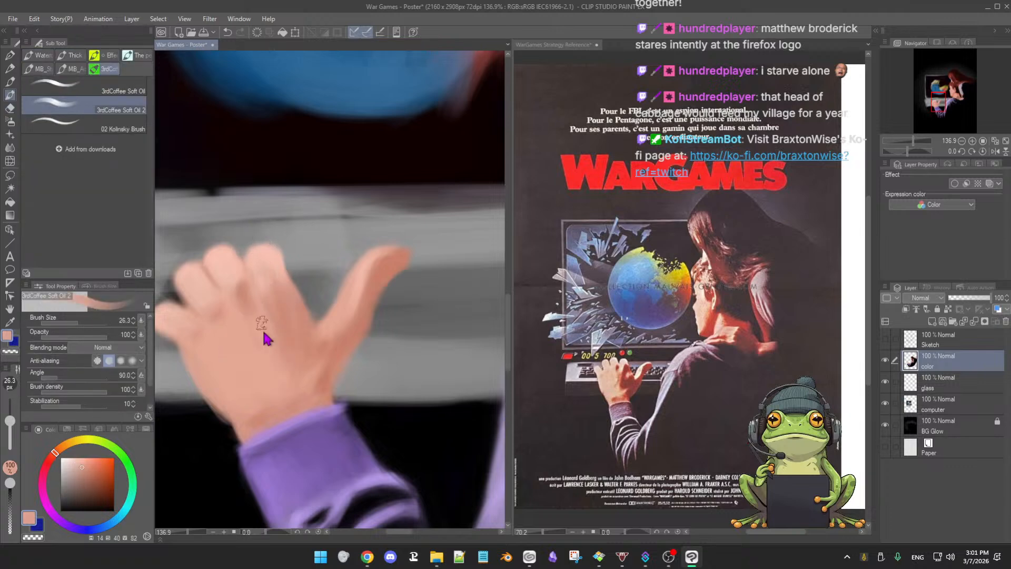
key([)
alt+click(262, 251)
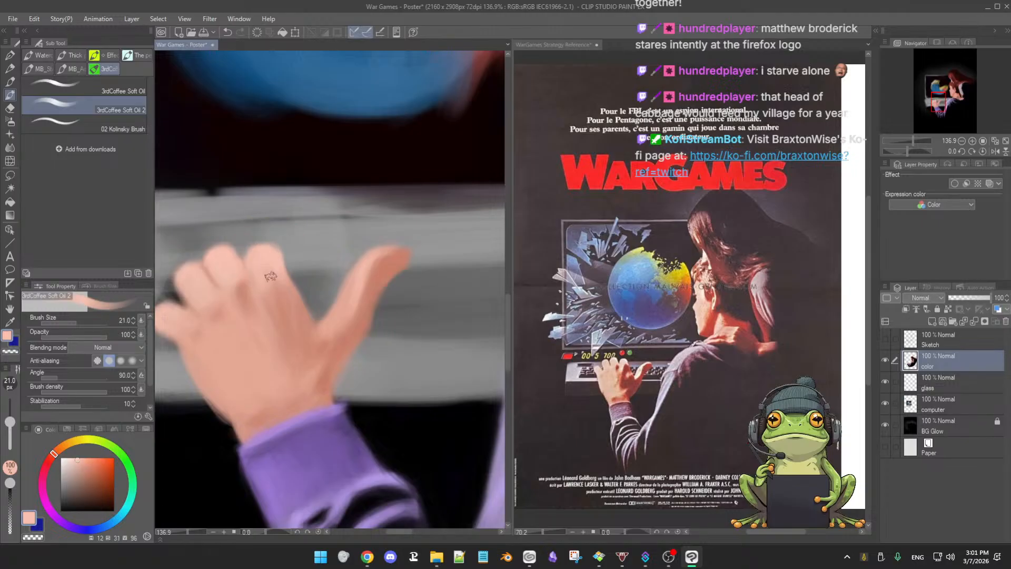
alt+click(243, 286)
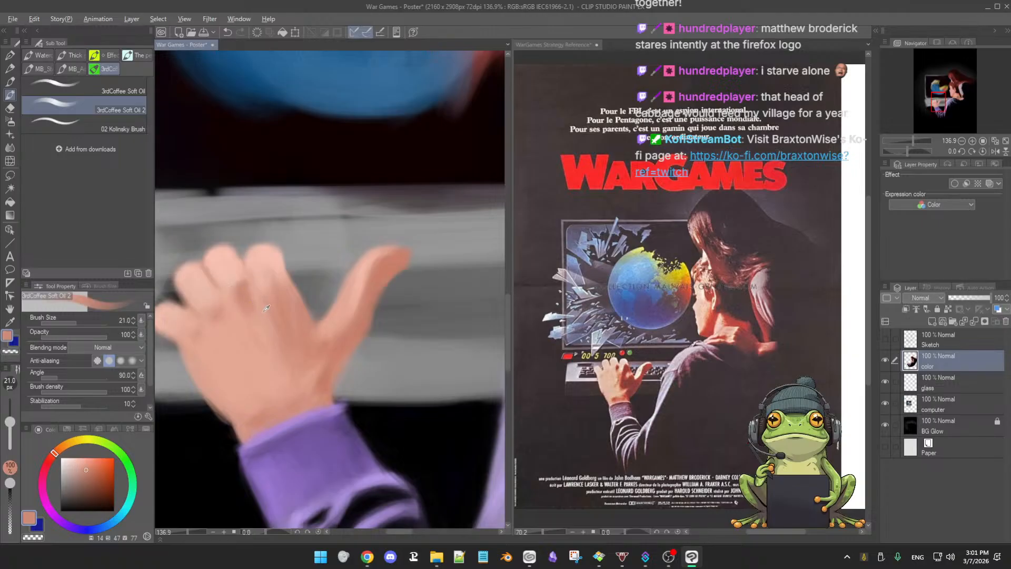
Shade the thumb side of the index finger with sampled skin tones at brush size 21.0, refining its edge with the soft eraser at 37.3
key(alt)
drag(277, 293, 282, 287)
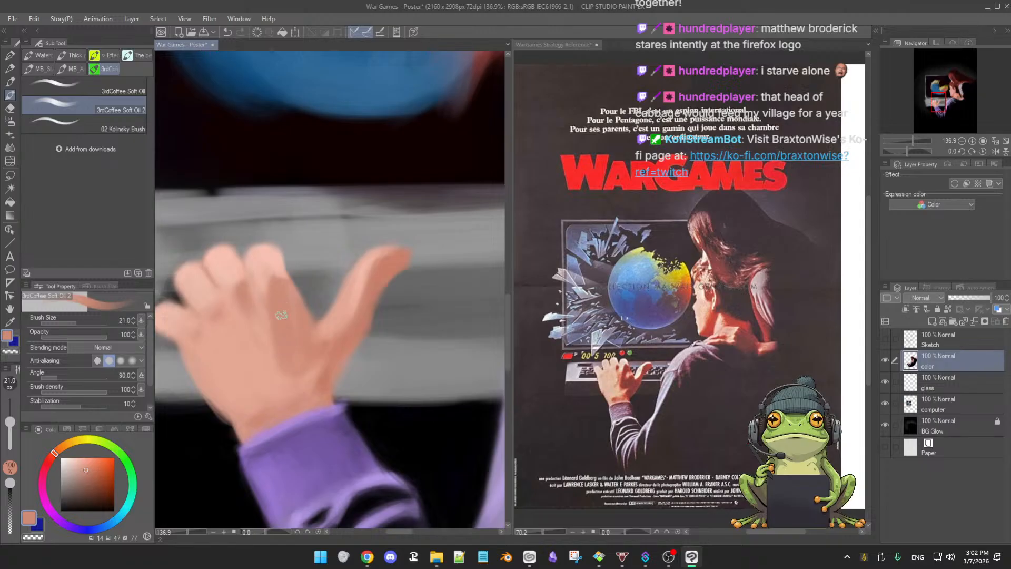
alt+click(332, 331)
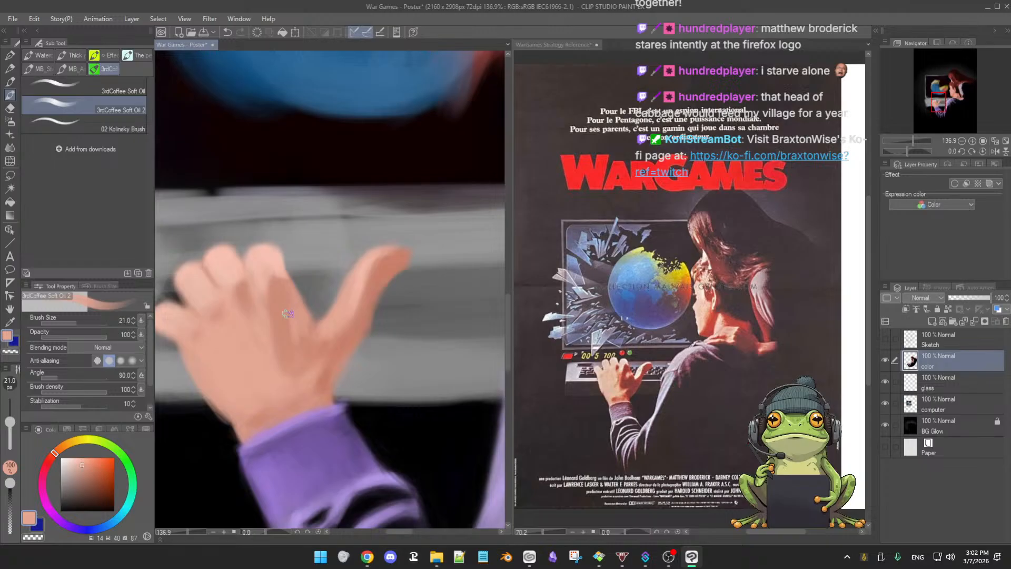
alt+click(285, 293)
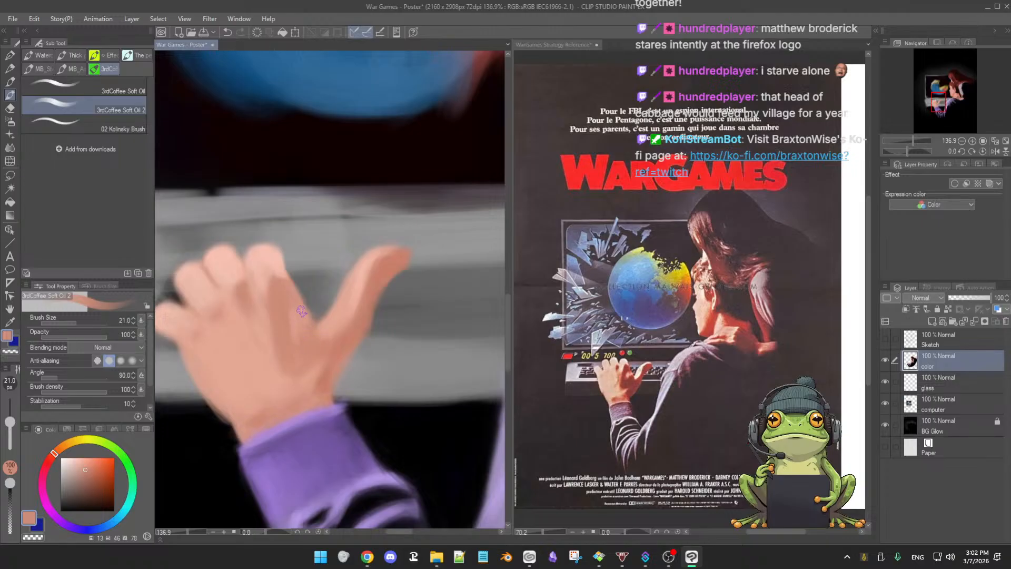
key(e)
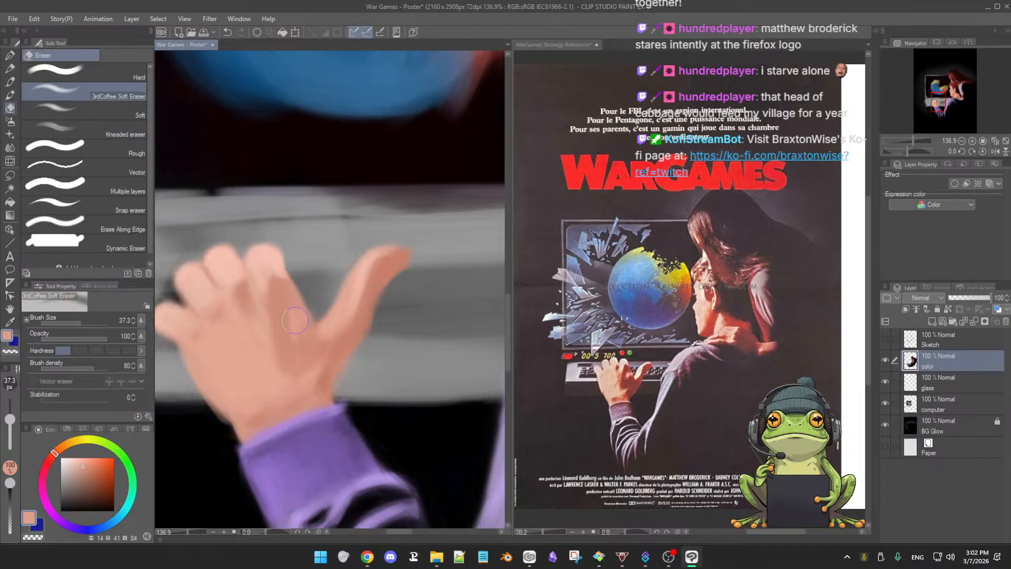
key(b)
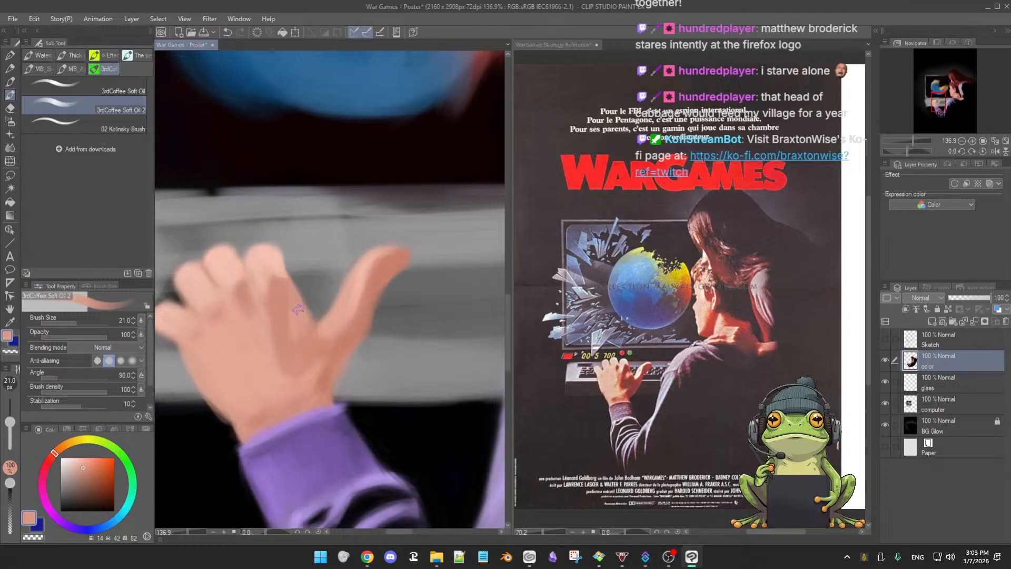
alt+click(307, 322)
alt+click(310, 341)
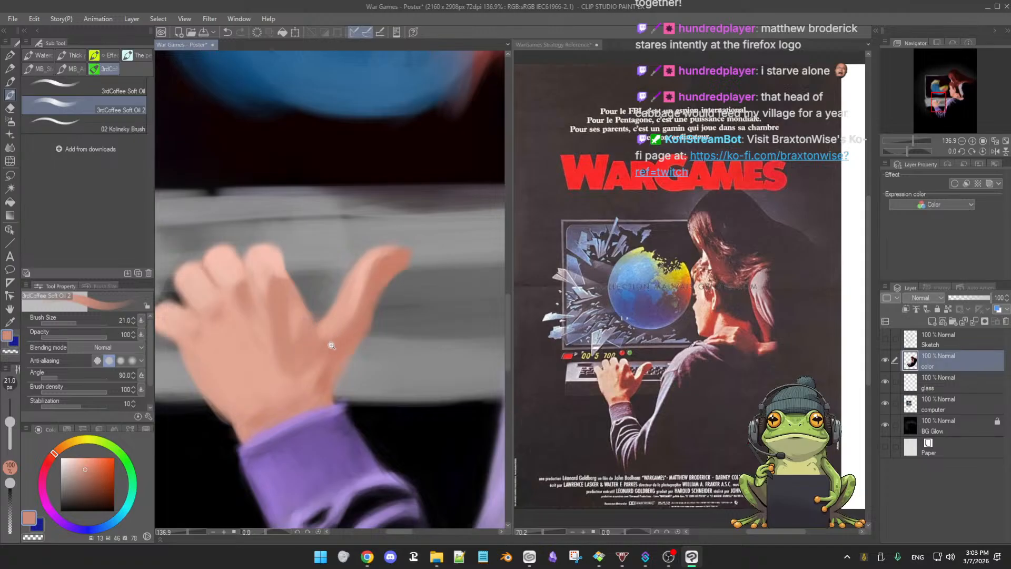
Deepen the shadow between the index finger and thumb with a darker reddish-brown at brush size 21.0, blending it with sampled skin tones
key(ctrl+0)
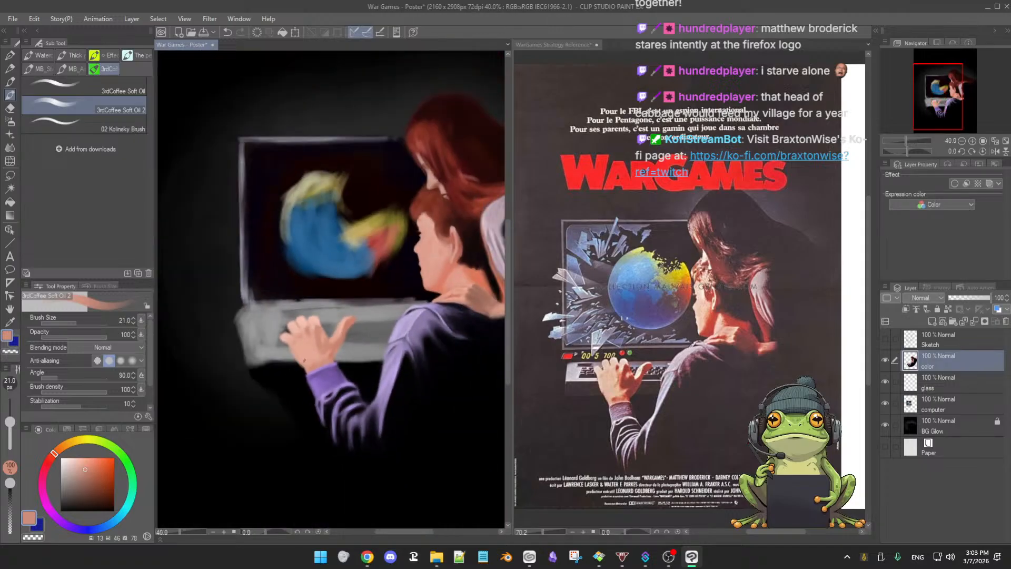
scroll(322, 351, up, 5)
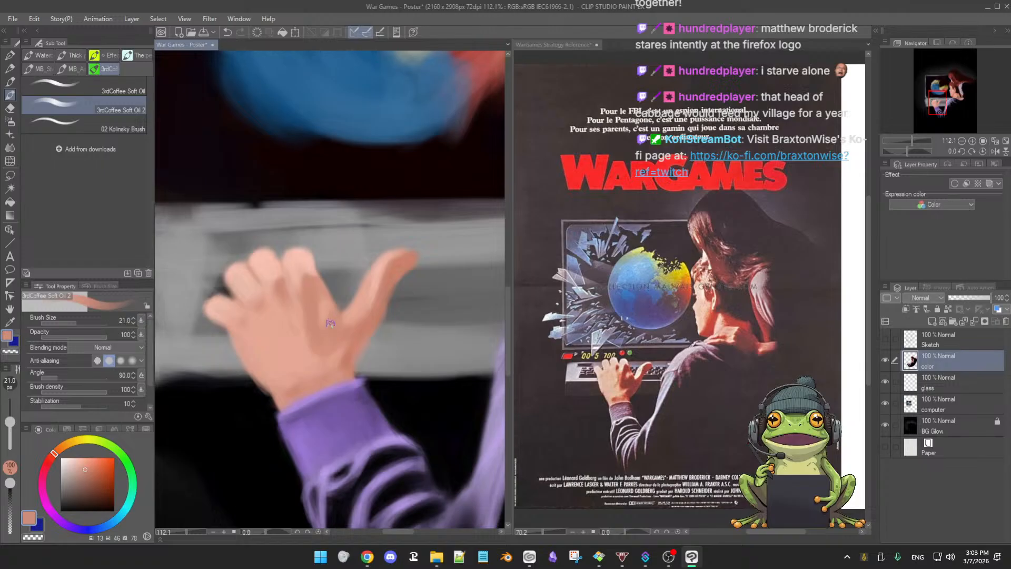
alt+click(334, 328)
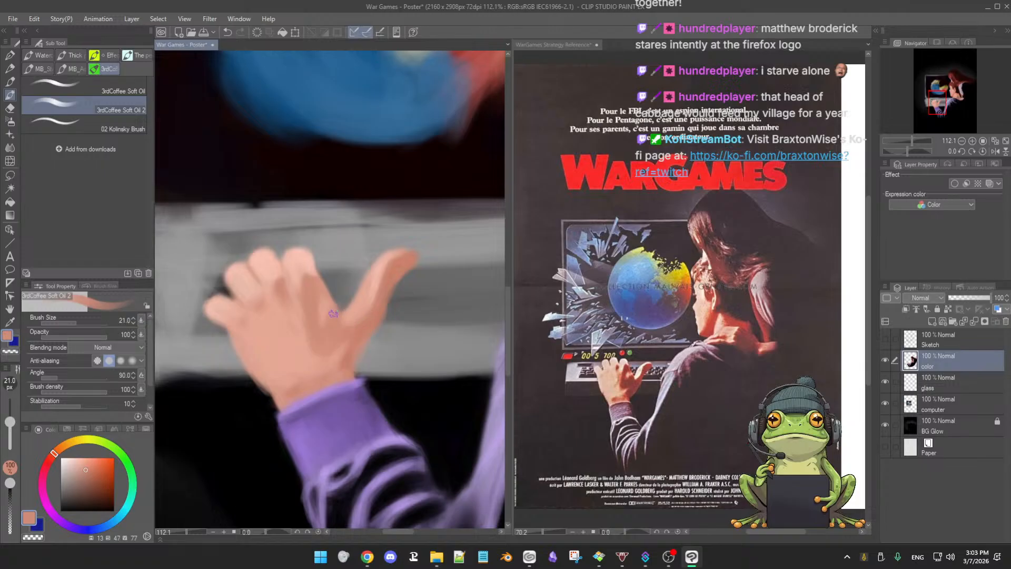
click(91, 475)
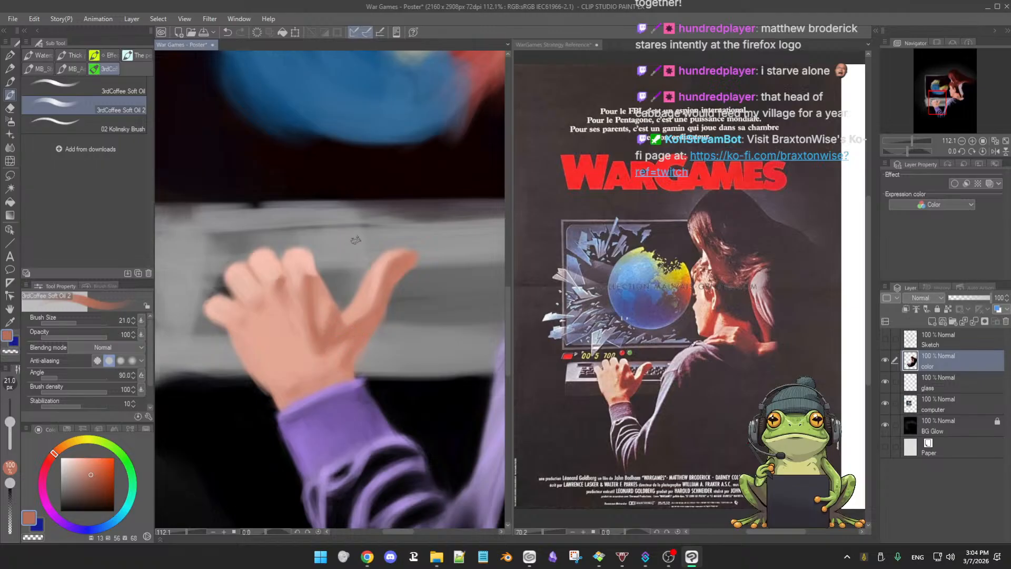
alt+click(323, 287)
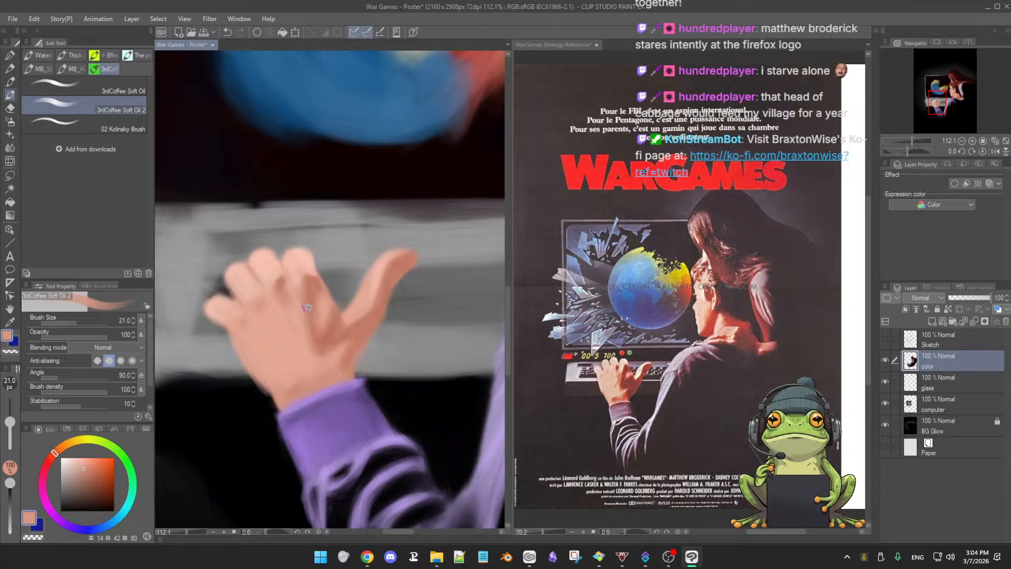
alt+click(336, 335)
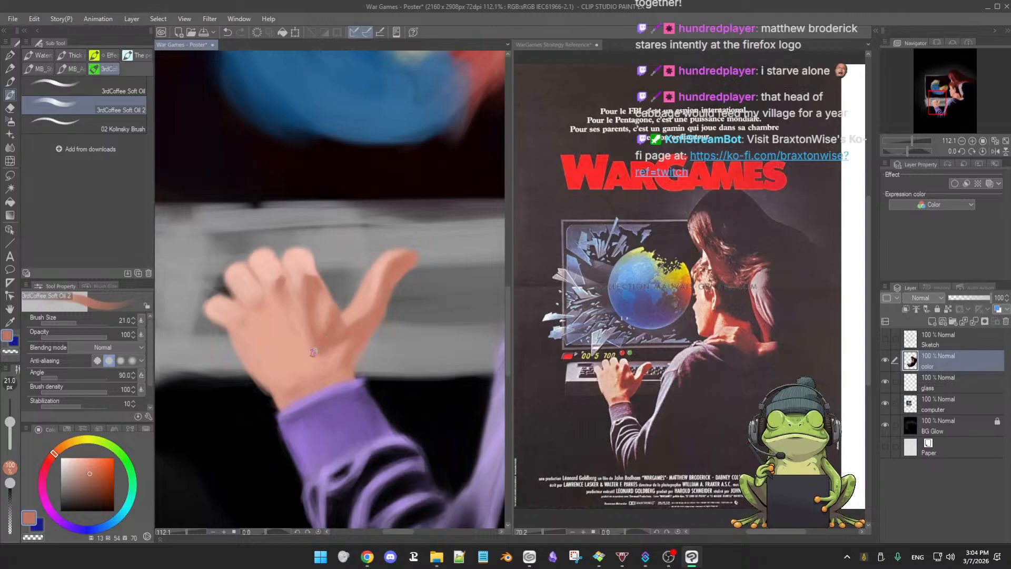
Blend the base of the thumb into the wrist with sampled pinkish and mid skin tones at brush size 21.0
alt+click(340, 371)
alt+click(347, 379)
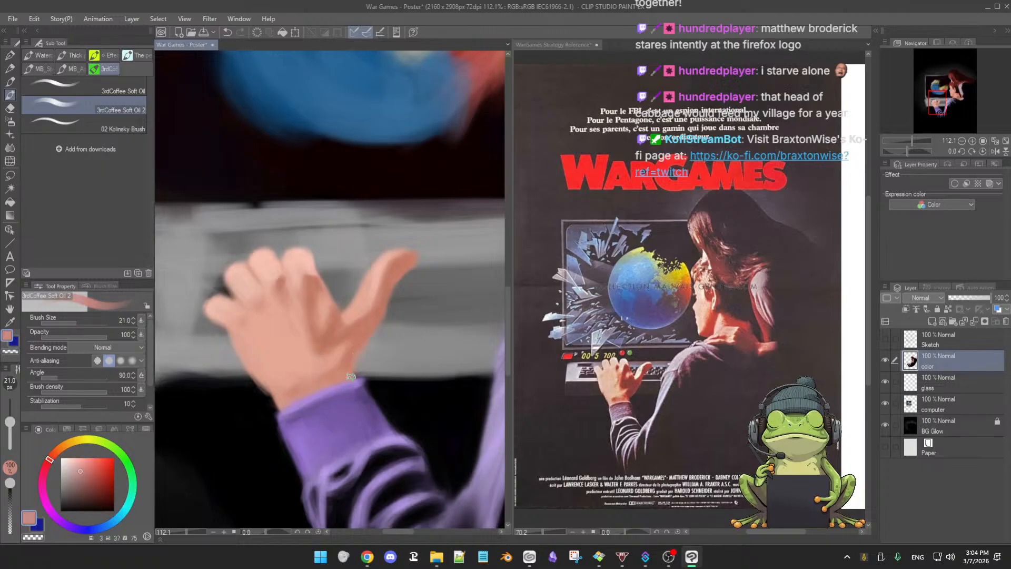
alt+click(362, 339)
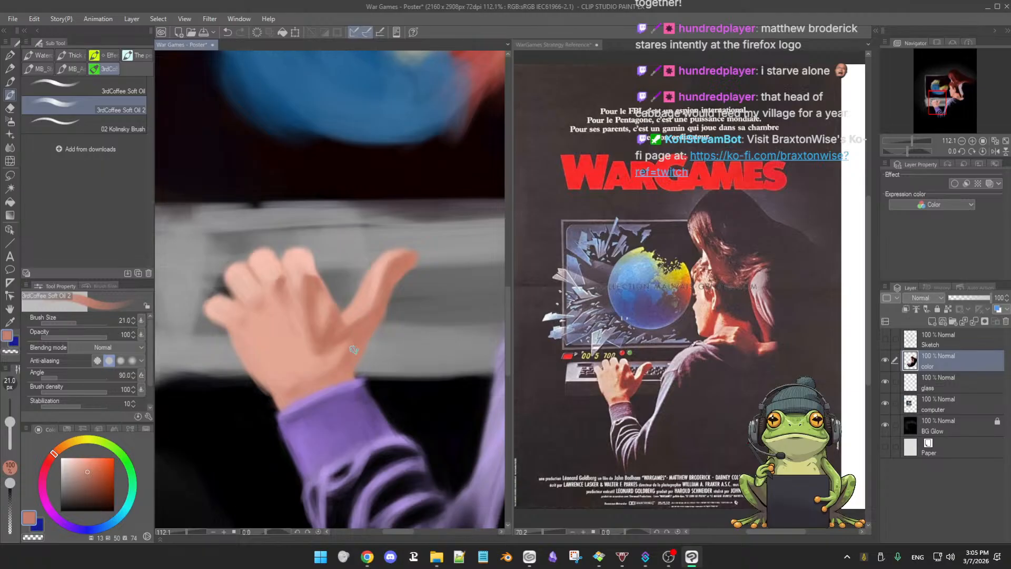
alt+click(351, 373)
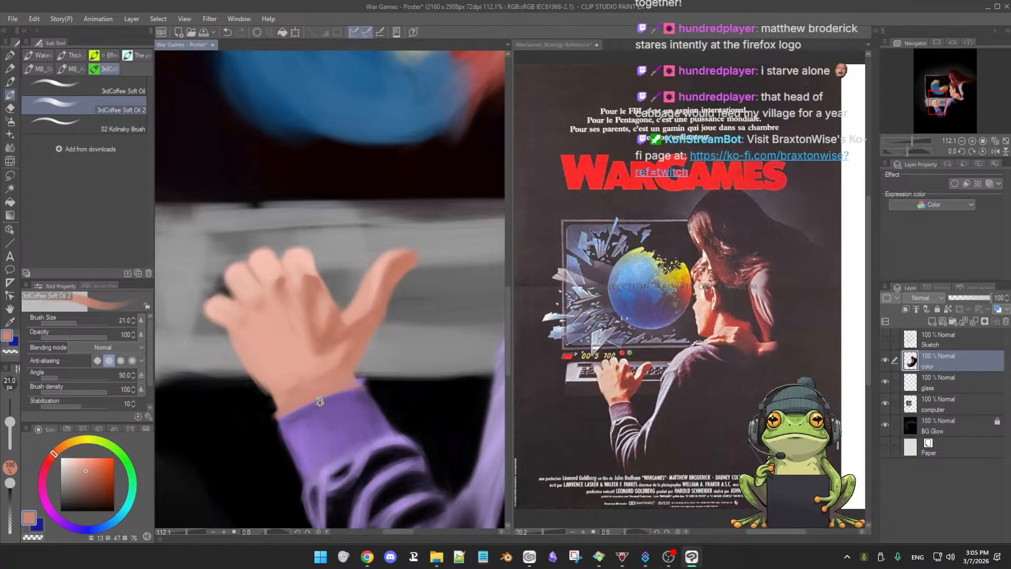
Clean up the wrist's outline where it meets the purple cuff, alternating the skin-tone brush at 21.0 and the soft eraser at 37.3
key(e)
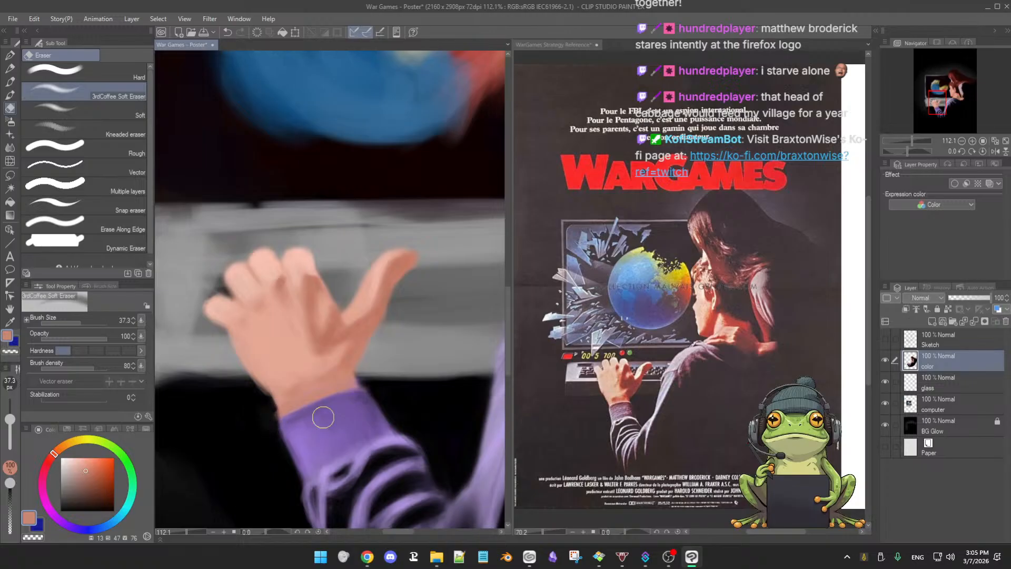
key(b)
scroll(342, 430, down, 5)
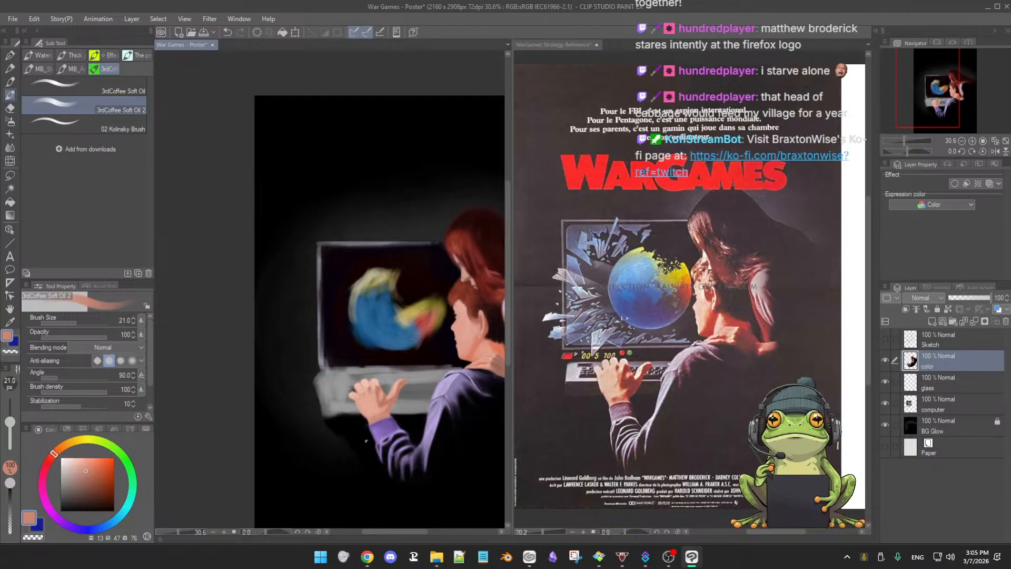
scroll(367, 440, up, 4)
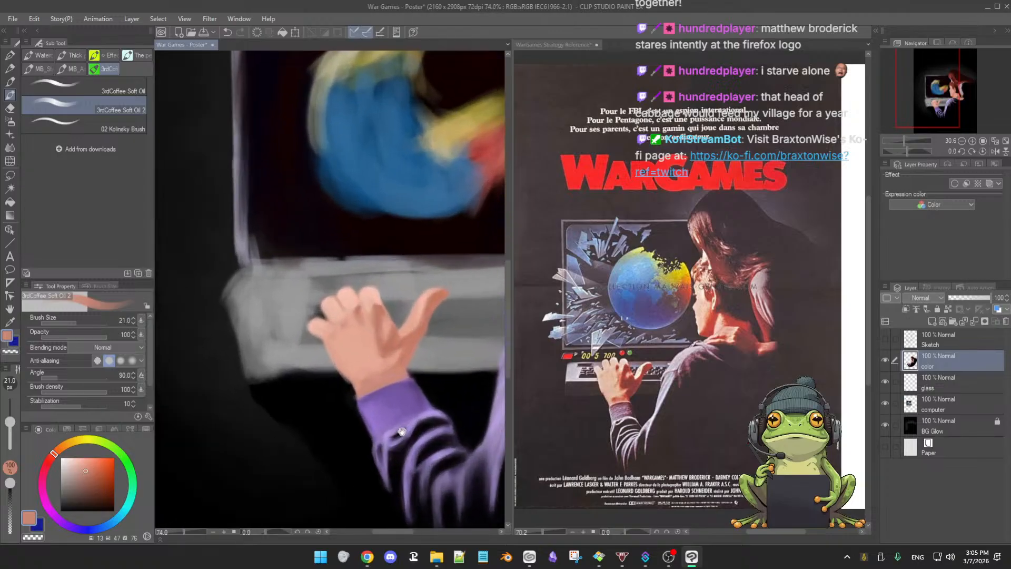
key(e)
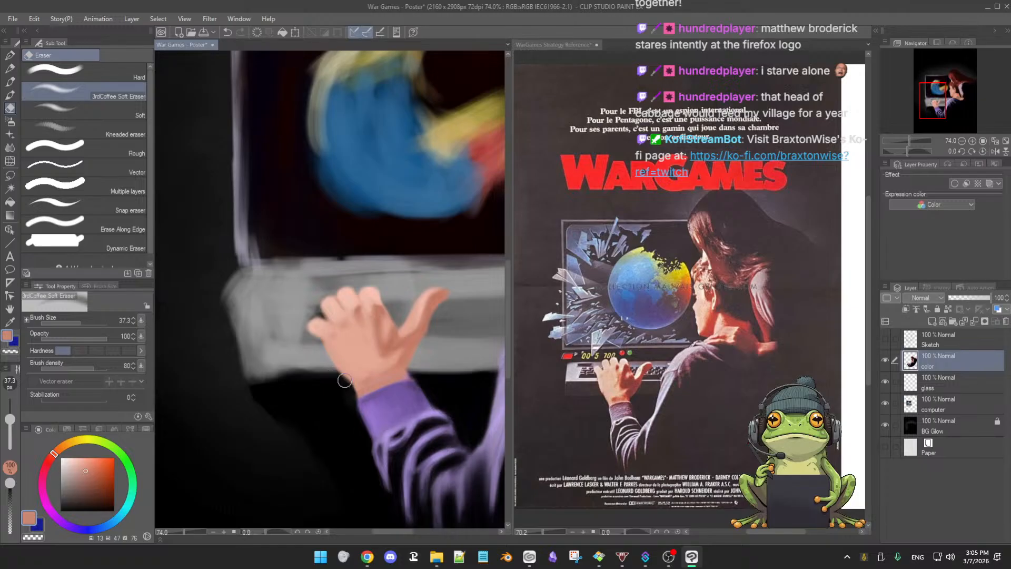
key(b)
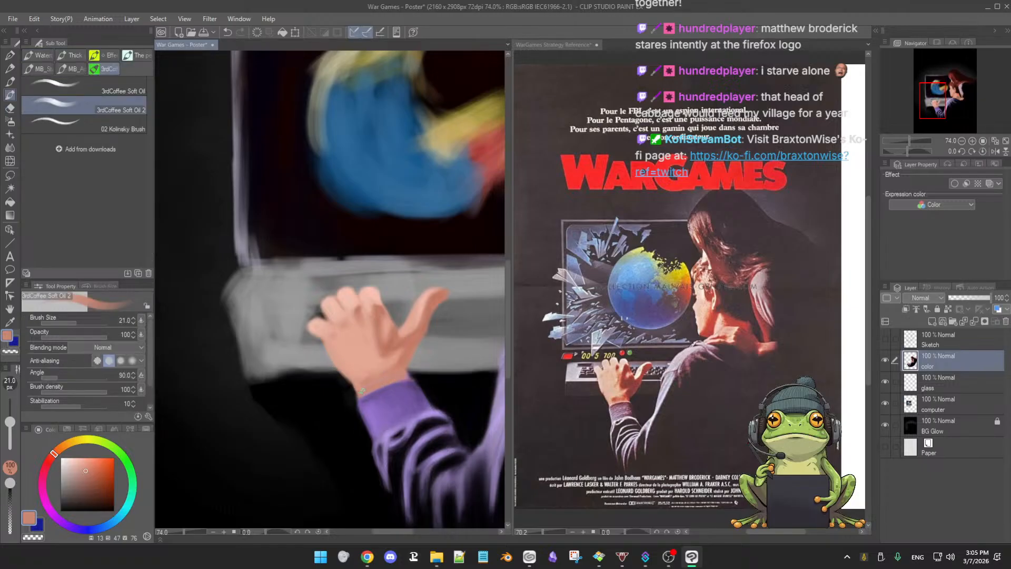
drag(409, 403, 408, 403)
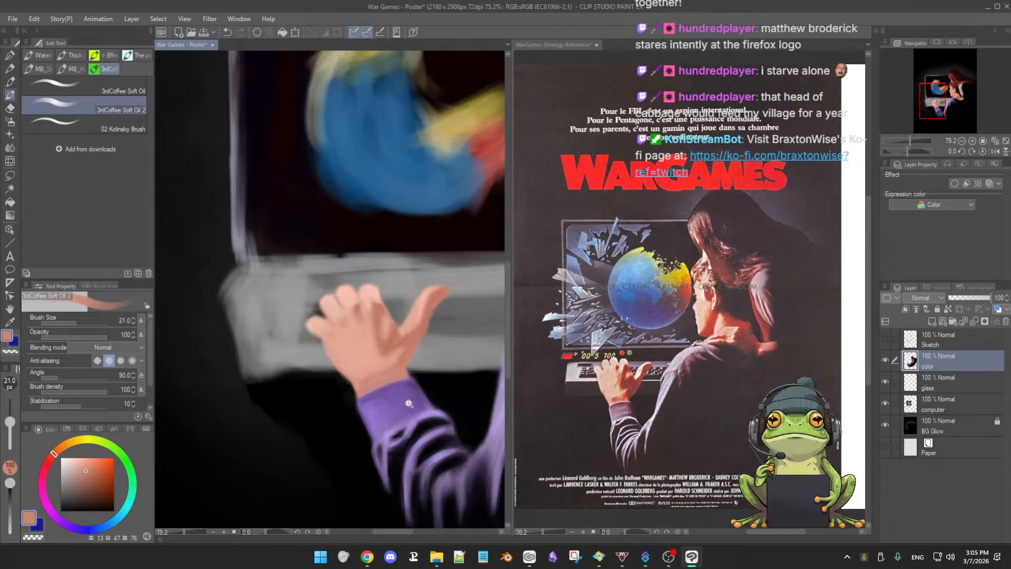
key(e)
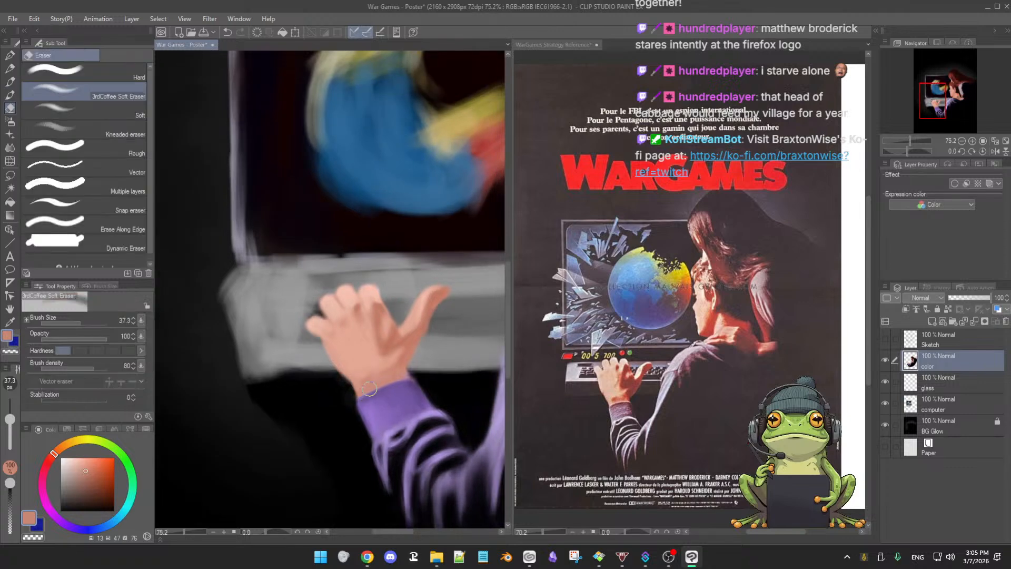
key(b)
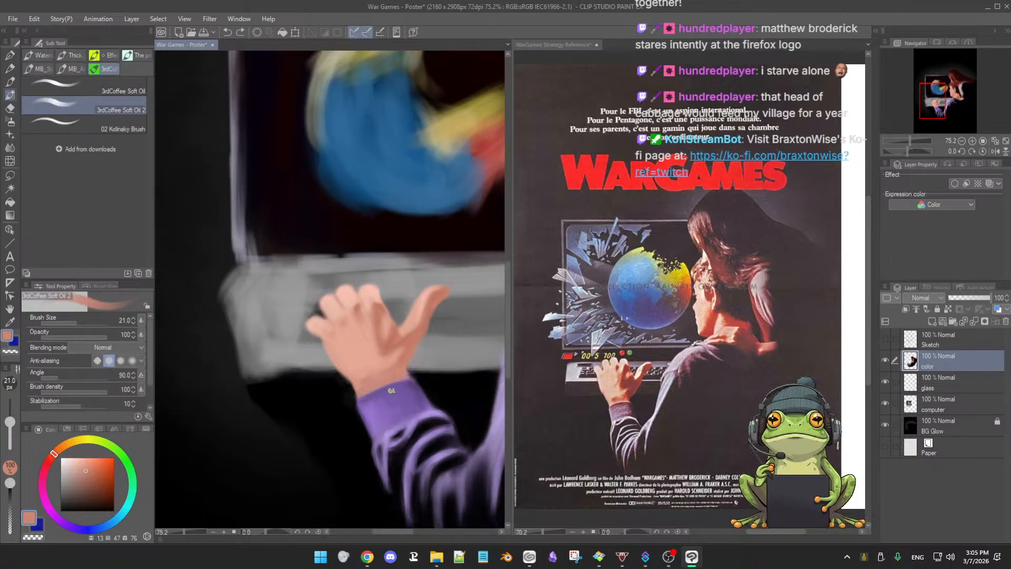
alt+click(373, 389)
key(e)
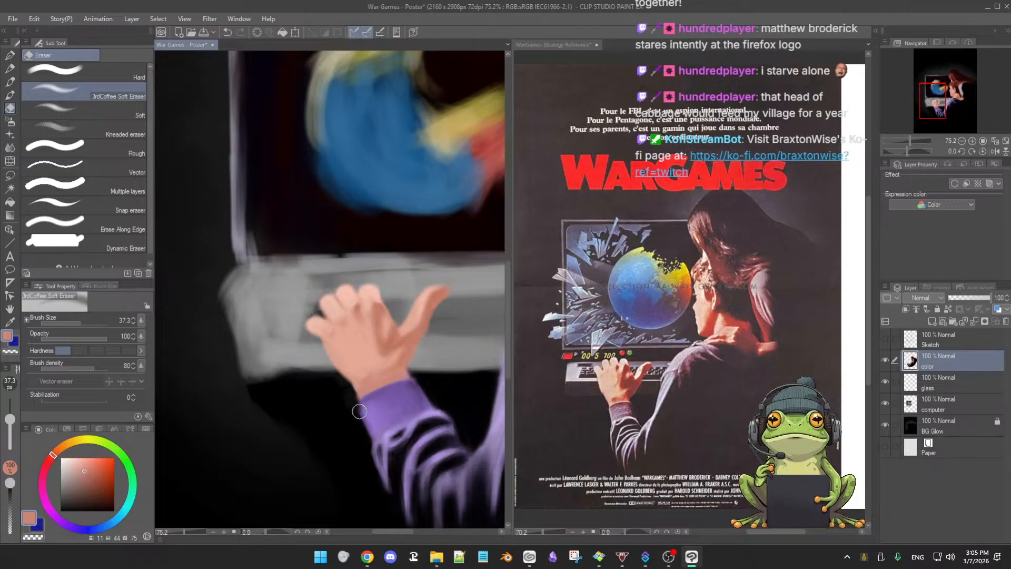
Repaint the sleeve cuff's edge and surface with sampled dark, mid and light purples at brush size 21.0
key(b)
alt+click(358, 402)
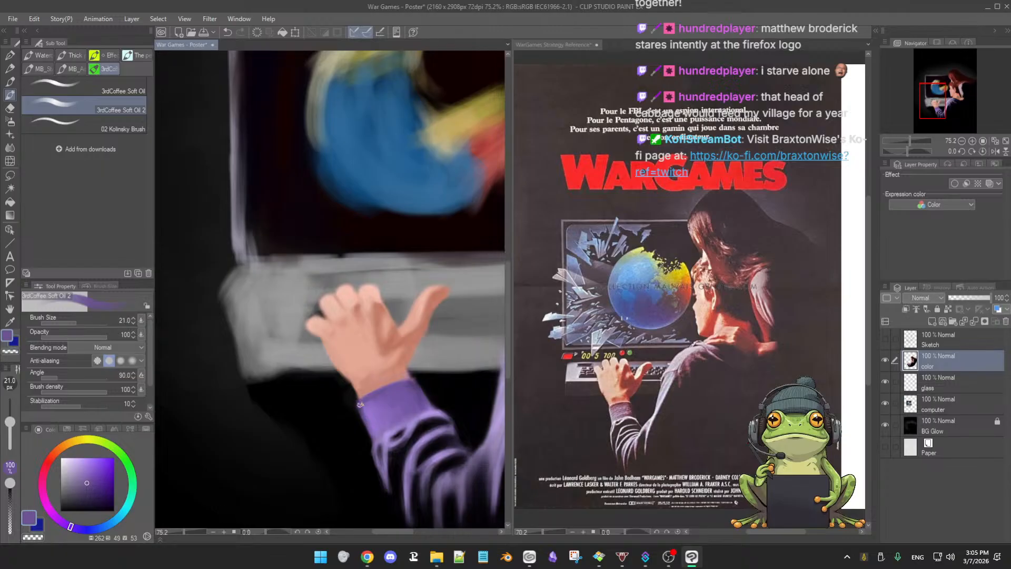
alt+click(381, 421)
alt+click(411, 412)
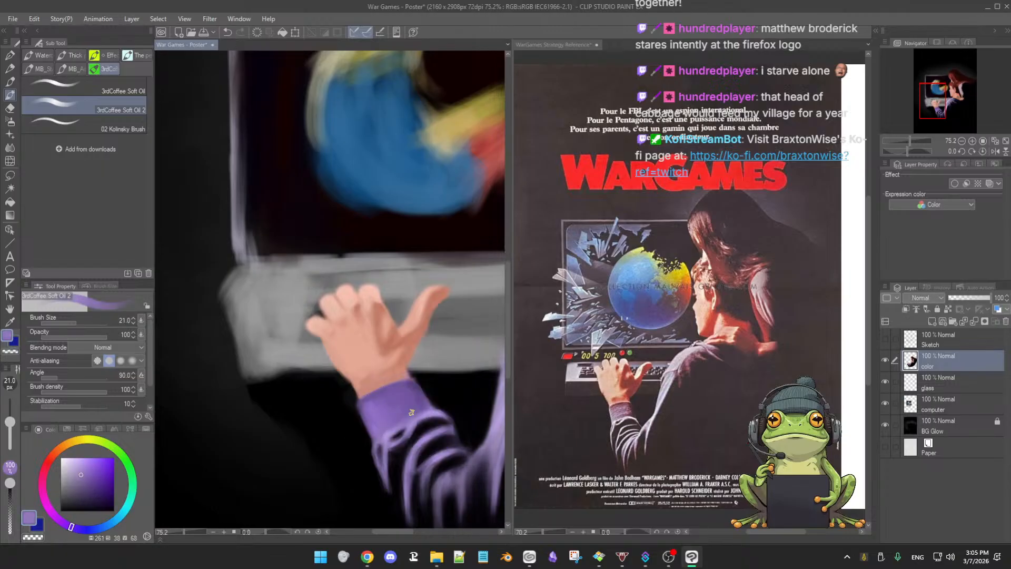
alt+click(370, 402)
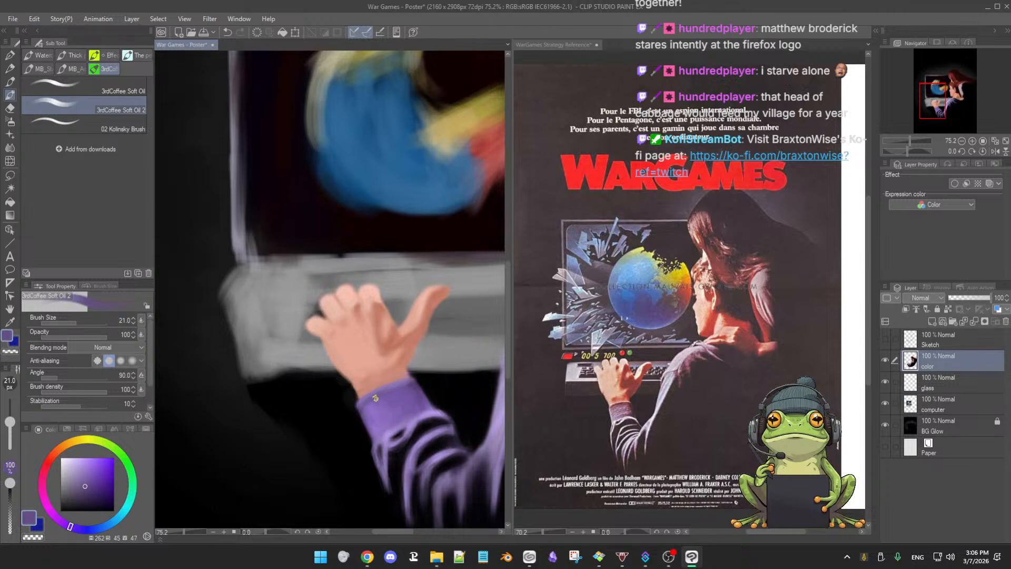
alt+click(380, 398)
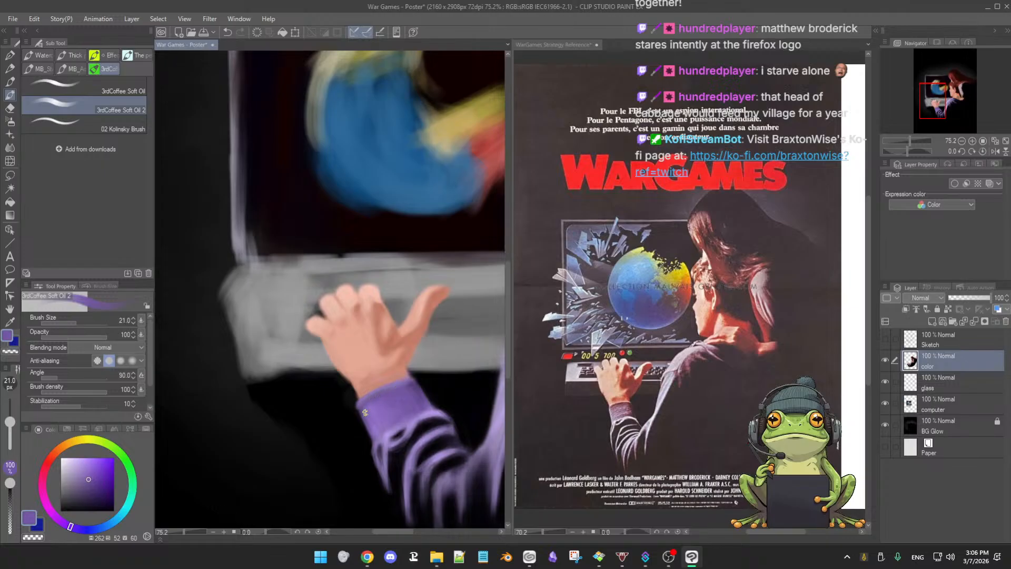
alt+click(375, 401)
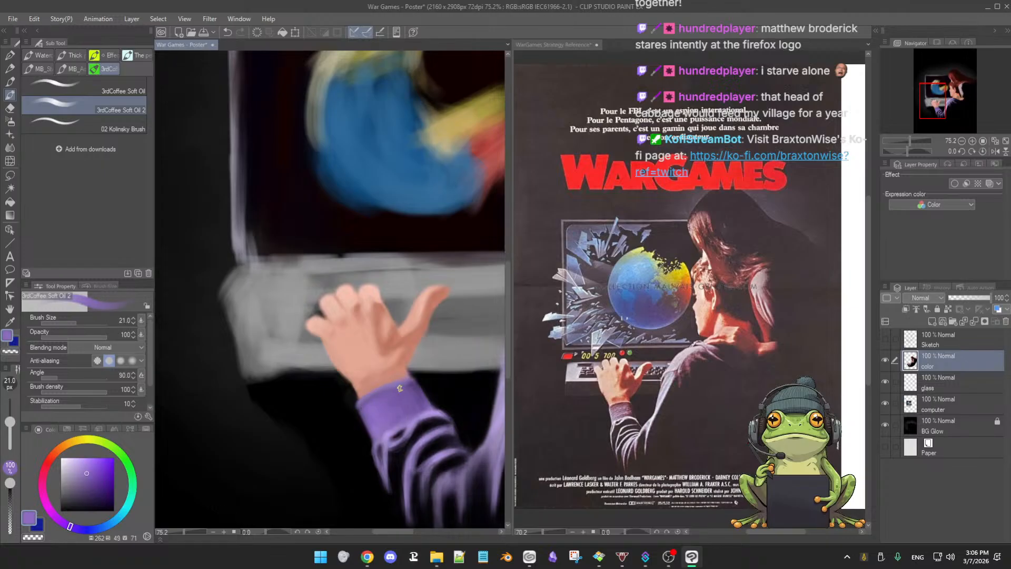
Shade the thumb with sampled darker skin tones at brush size 16.9 and trim its tip with the soft eraser at 37.3
drag(399, 420, 364, 446)
mouse_move(416, 409)
mouse_down()
mouse_move(409, 429)
mouse_move(416, 358)
mouse_move(419, 430)
mouse_move(406, 346)
mouse_move(417, 401)
mouse_move(411, 371)
mouse_up()
alt+click(413, 375)
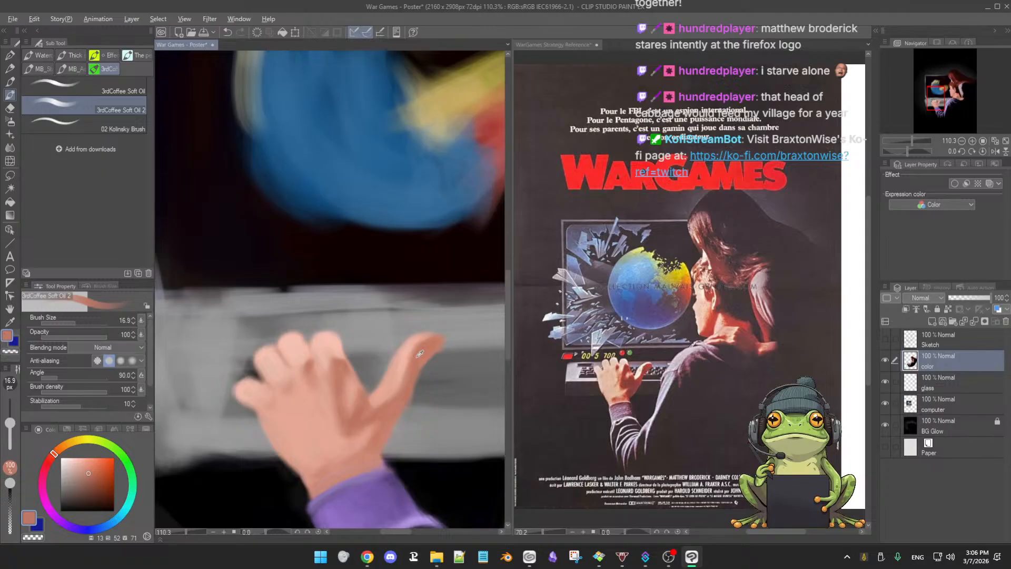
alt+click(419, 354)
key(e)
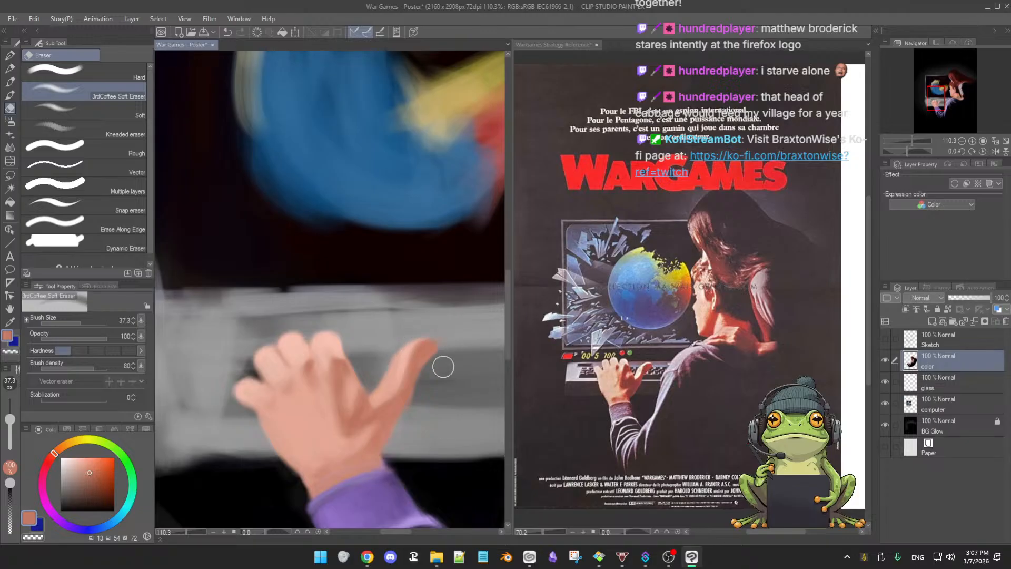
key(b)
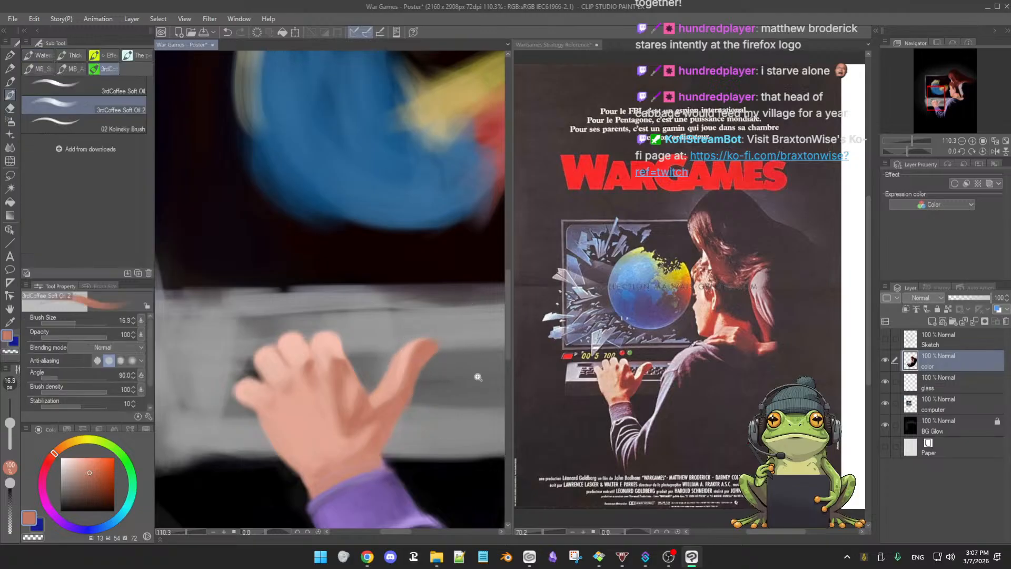
Trim the gap between thumb and index finger with the soft eraser at 37.3 and reshade its edge with sampled skin tones at brush size 21.2
scroll(466, 393, down, 3)
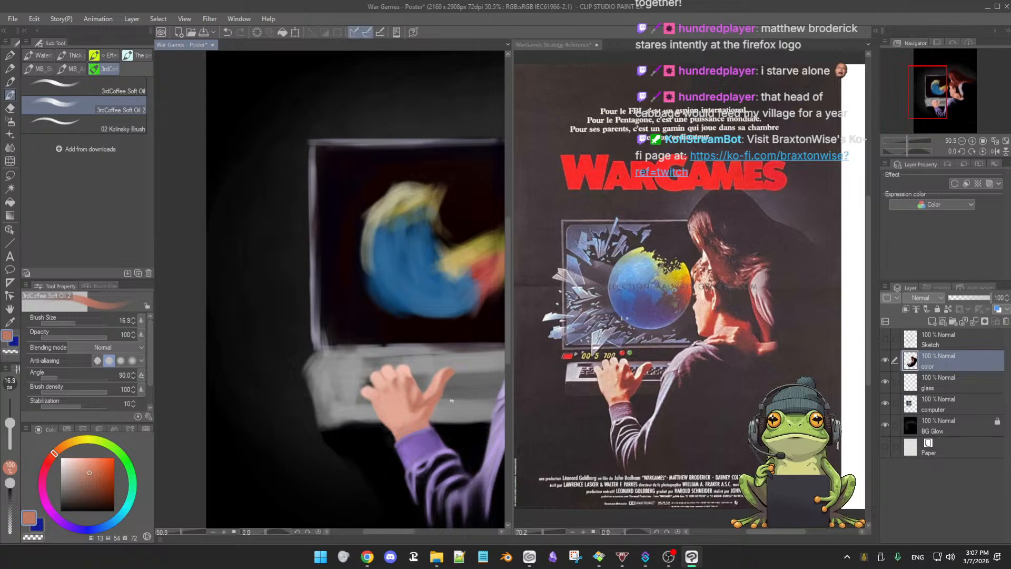
scroll(454, 407, up, 3)
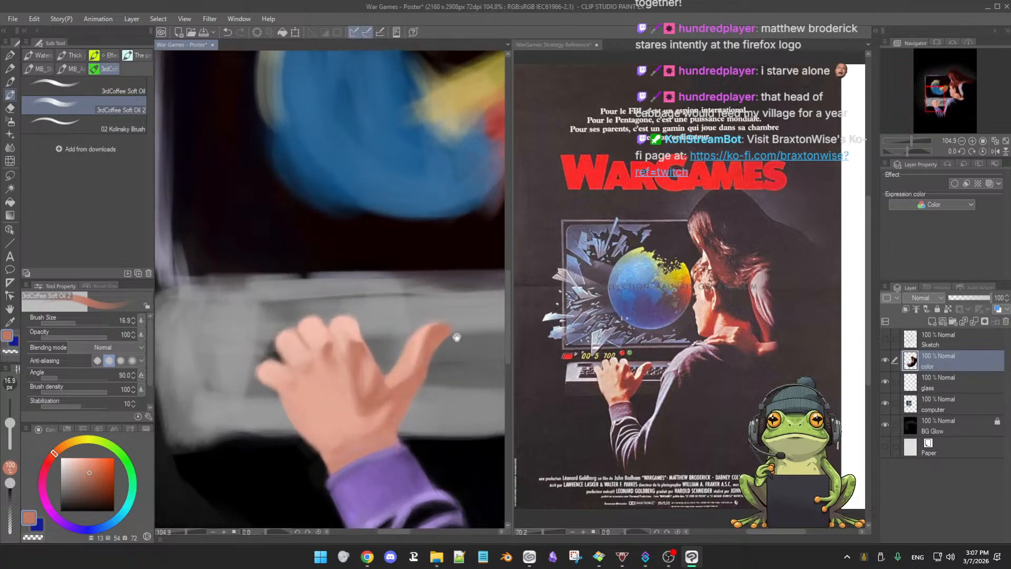
key(e)
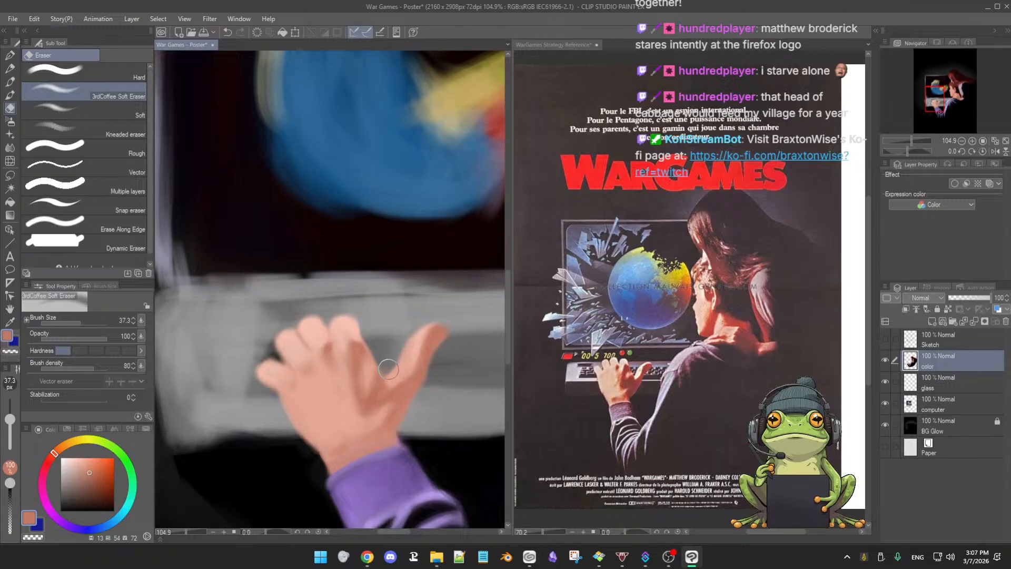
key(b)
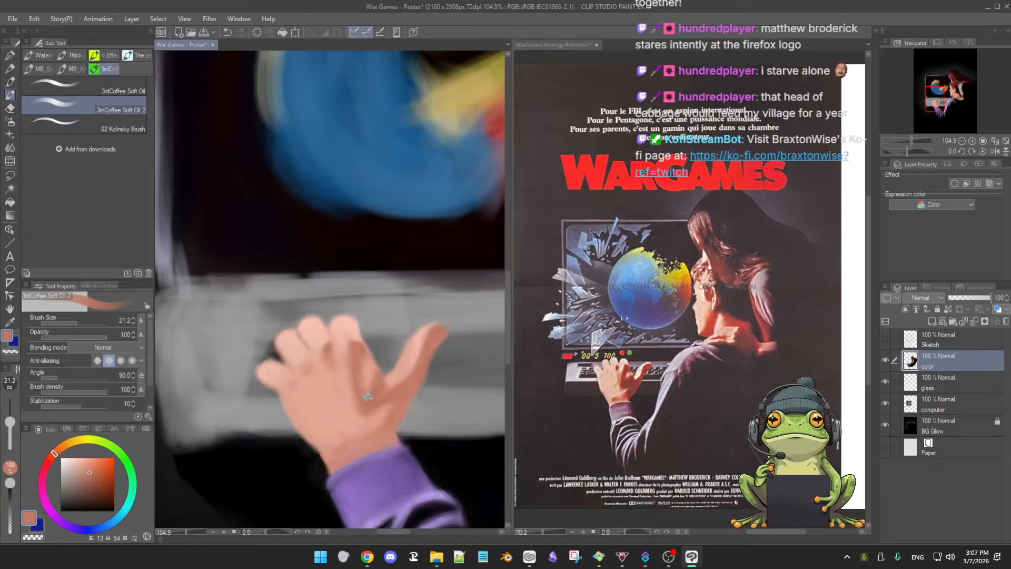
alt+click(367, 370)
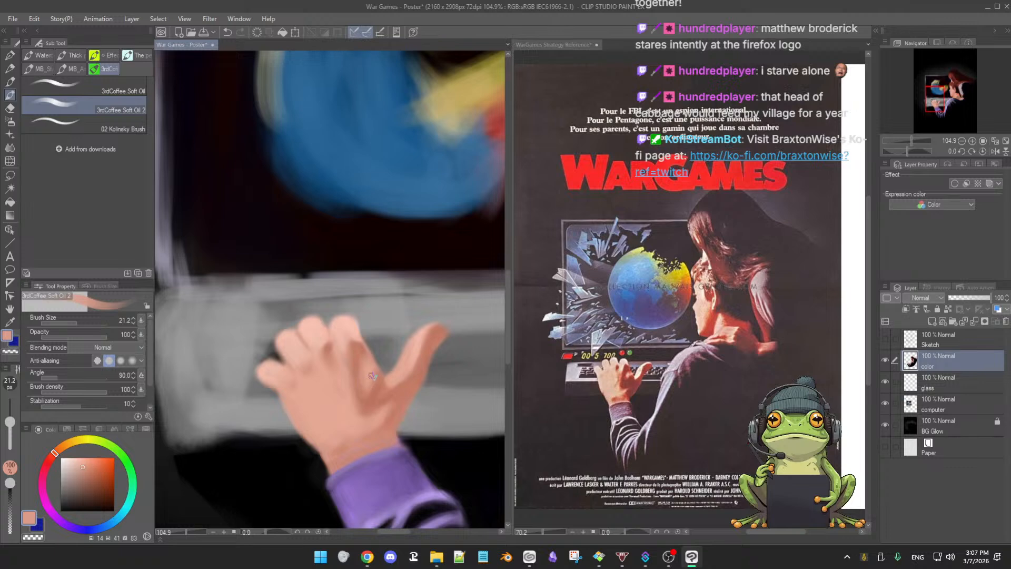
alt+click(372, 377)
alt+click(376, 368)
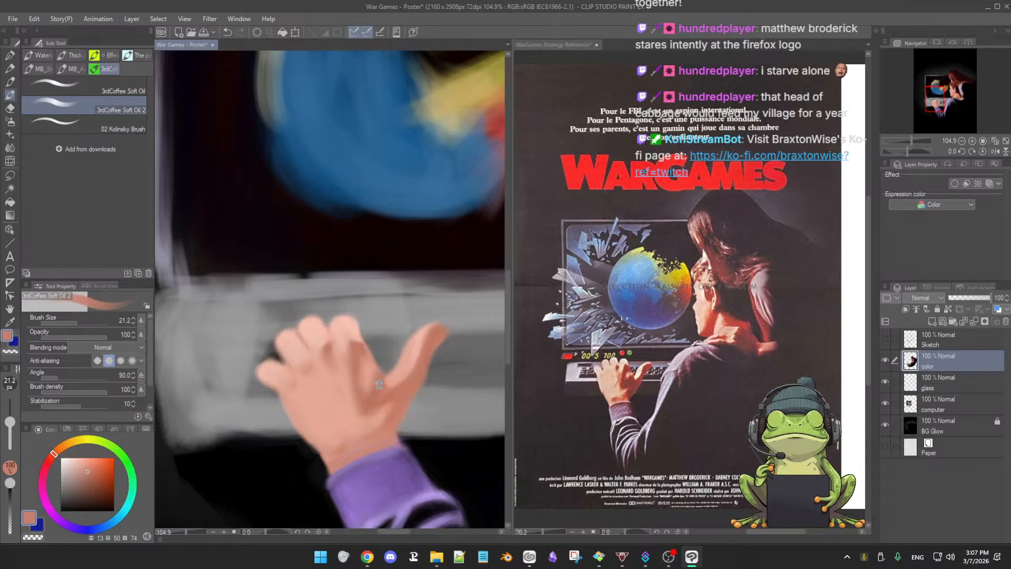
alt+click(378, 373)
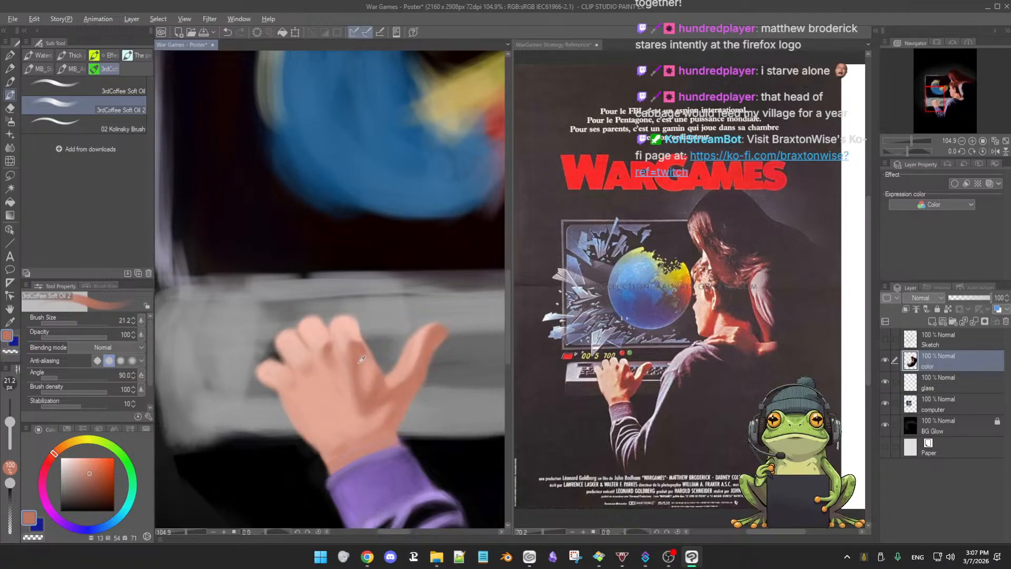
Refine the index finger's shading around its knuckle with sampled dark, mid and light skin tones at brush size 21.2
alt+click(359, 360)
alt+click(345, 336)
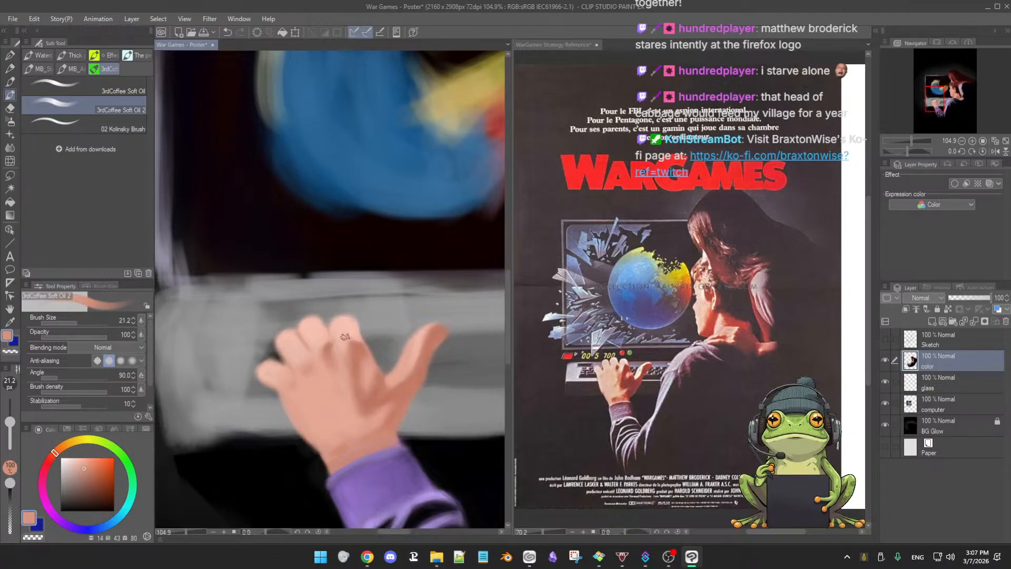
alt+click(345, 341)
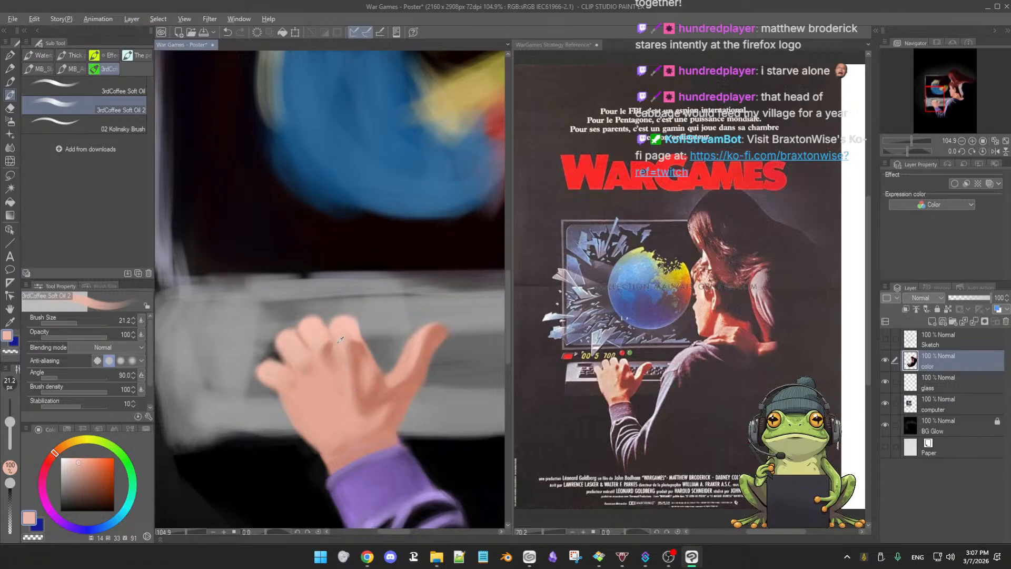
alt+click(333, 345)
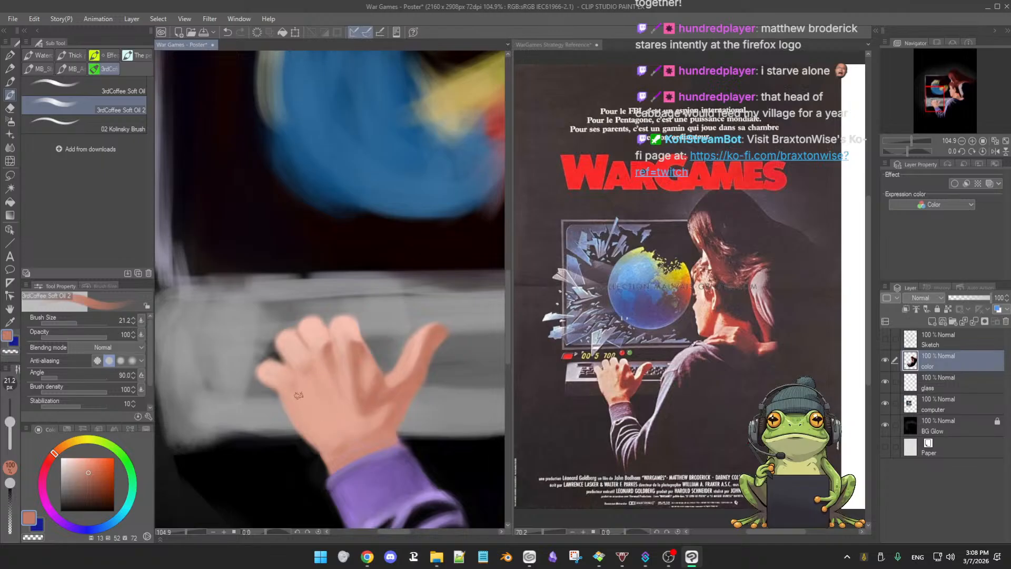
Define the middle fingers and the tendons on the back of the hand with sampled darker and lighter skin tones at brush size 21.2
alt+click(317, 380)
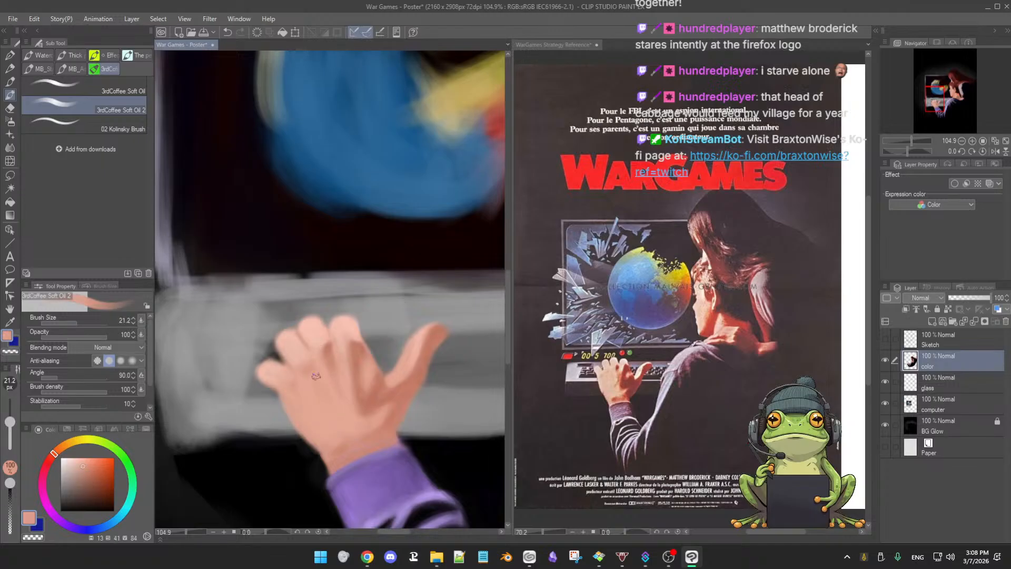
alt+click(322, 342)
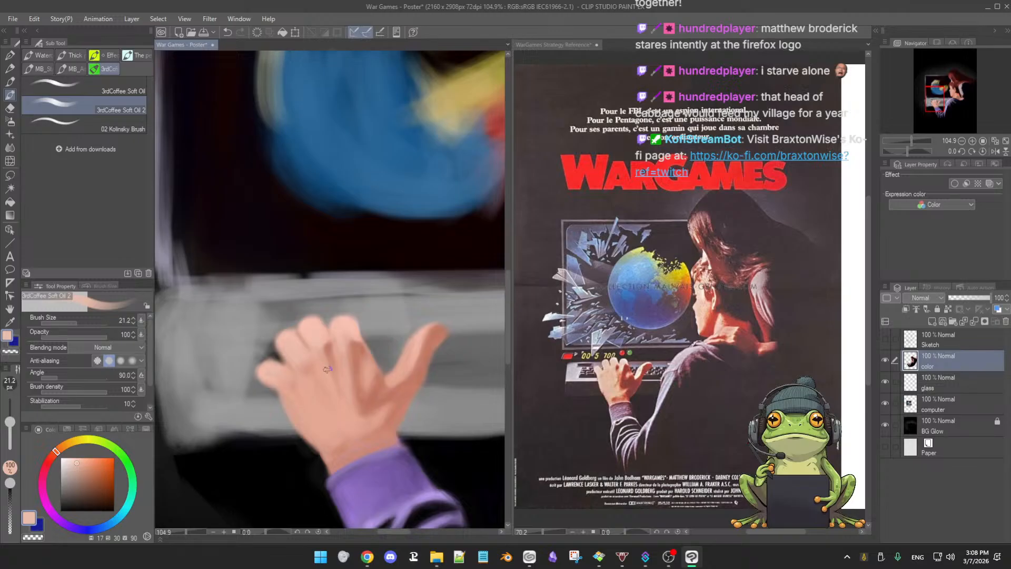
alt+click(327, 352)
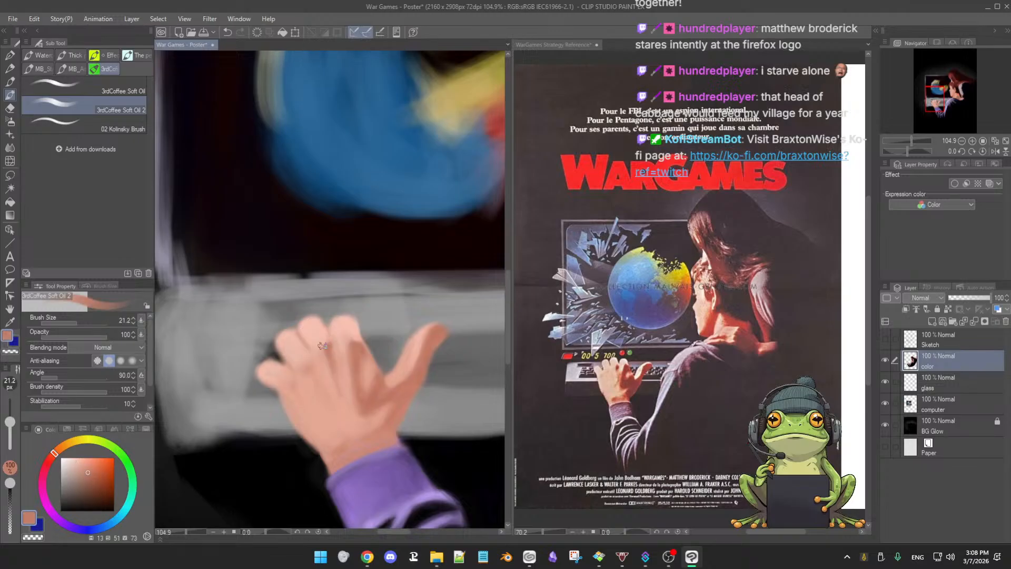
alt+click(326, 345)
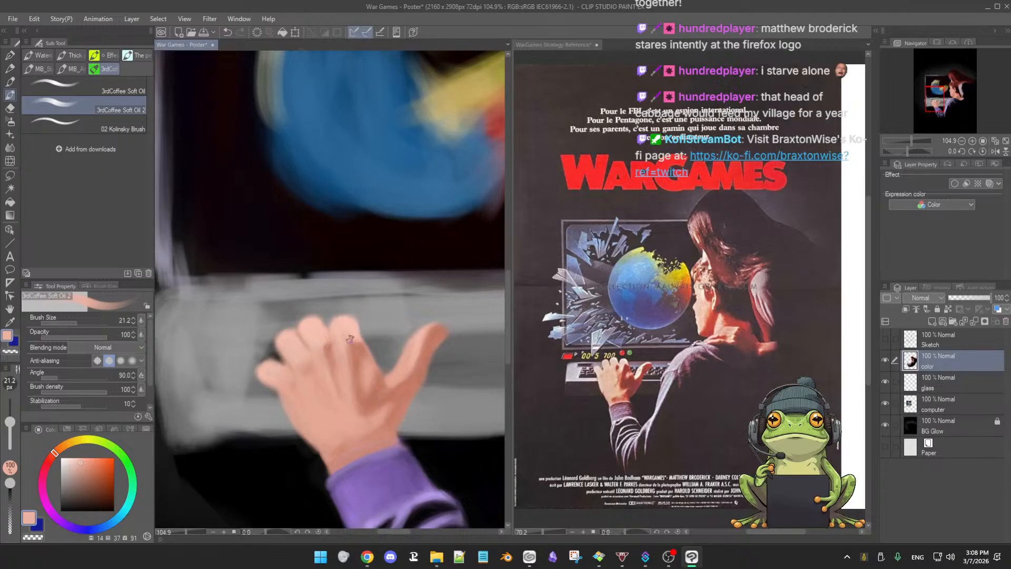
drag(374, 369, 393, 350)
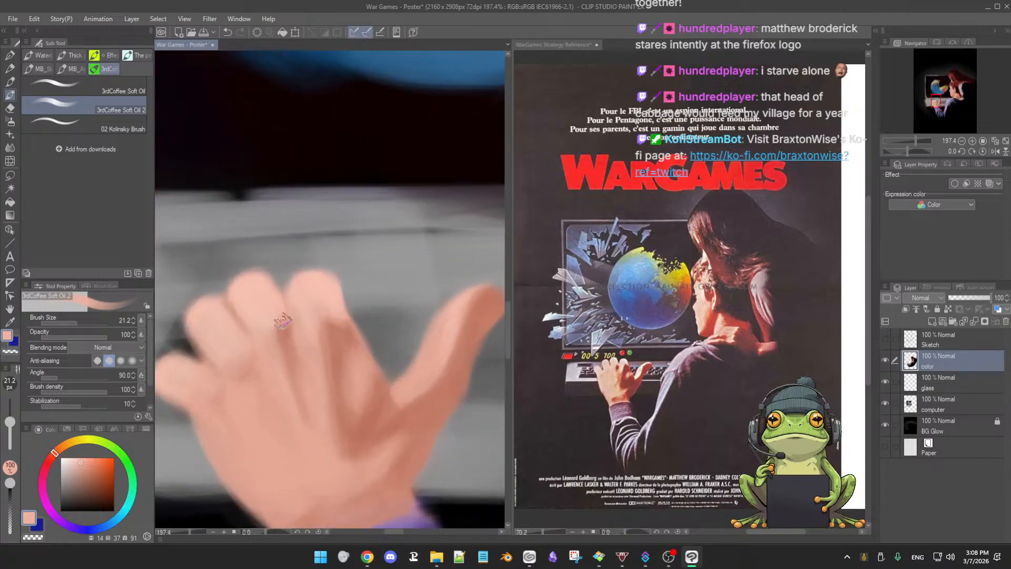
drag(404, 385, 429, 383)
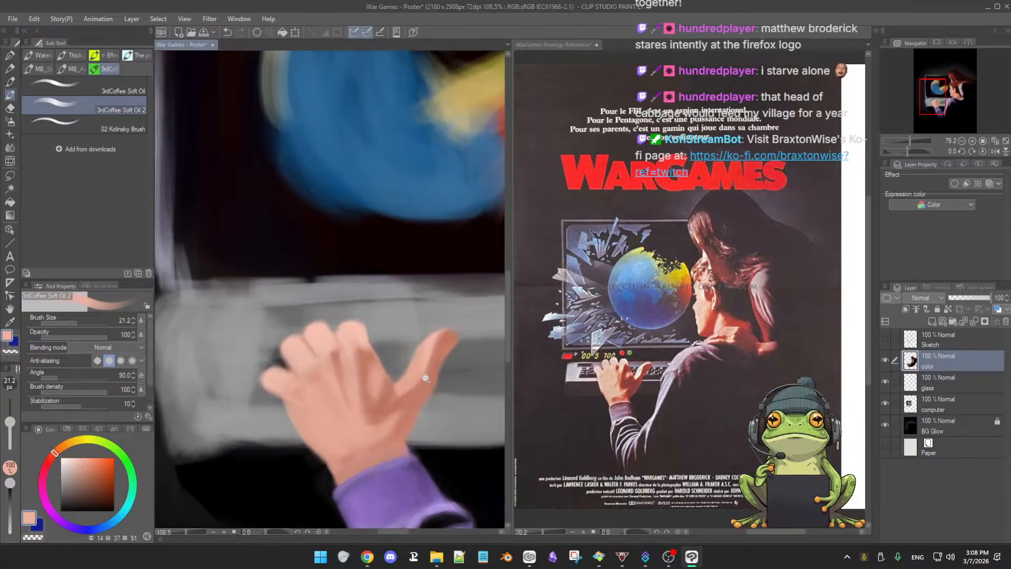
Blend the shadow beside the thumb's base into the lower back of the hand with sampled dark and light skin tones
alt+click(366, 361)
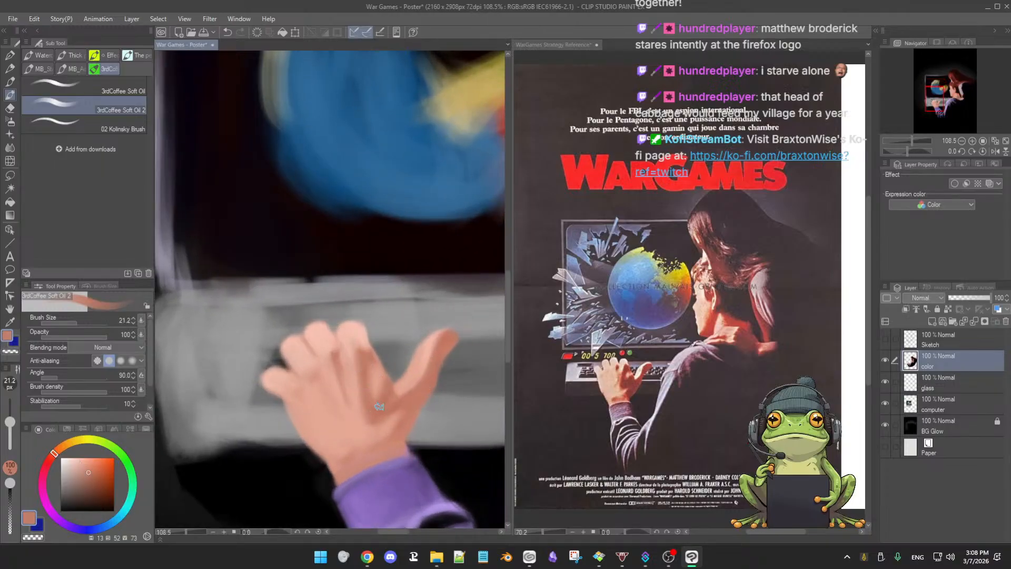
alt+click(384, 380)
alt+click(365, 427)
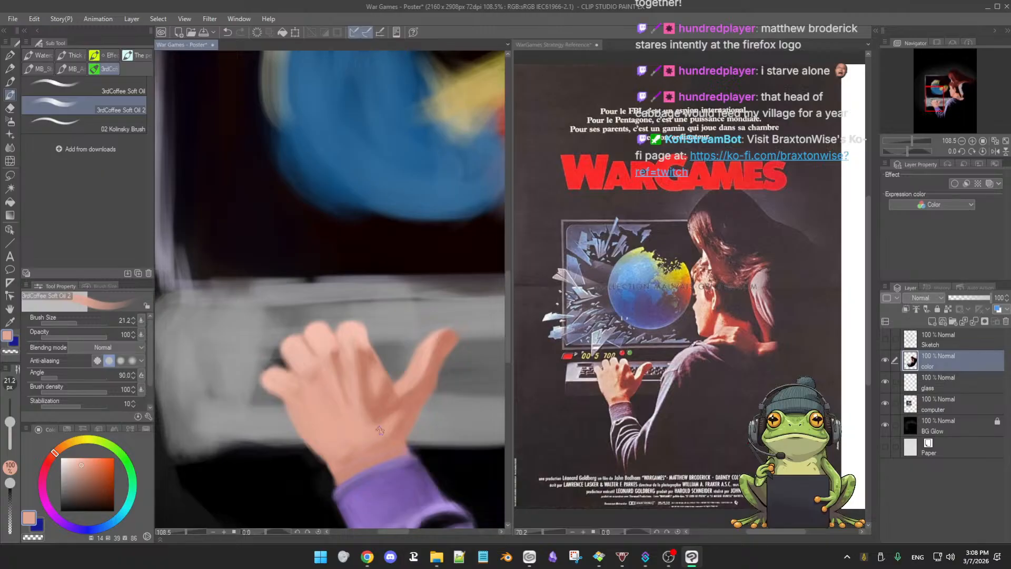
Shade the wrist above the purple cuff with sampled skin tones at brush size 21.2 and clean its outer edge with the soft eraser at 37.3
alt+click(400, 410)
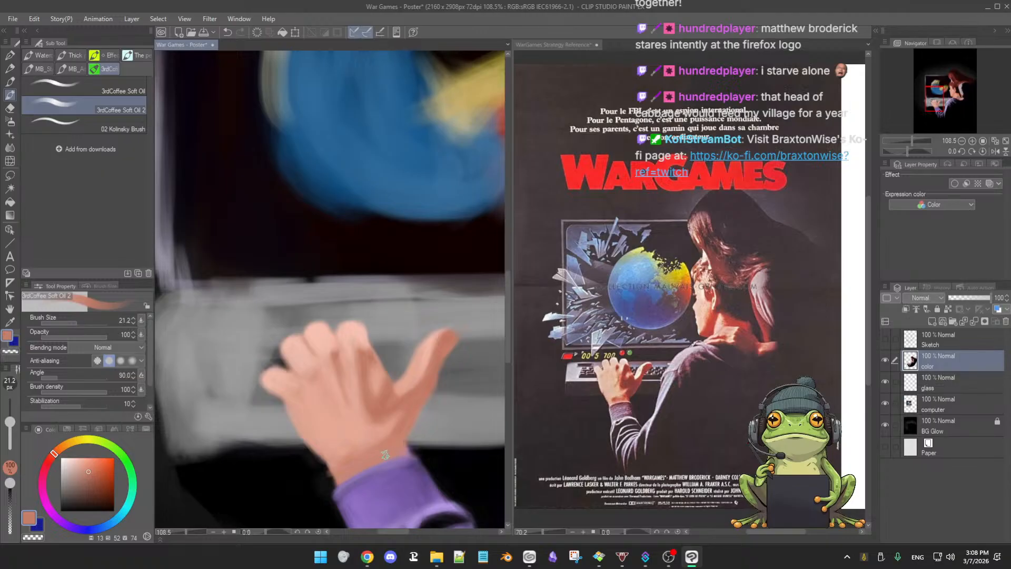
alt+click(394, 446)
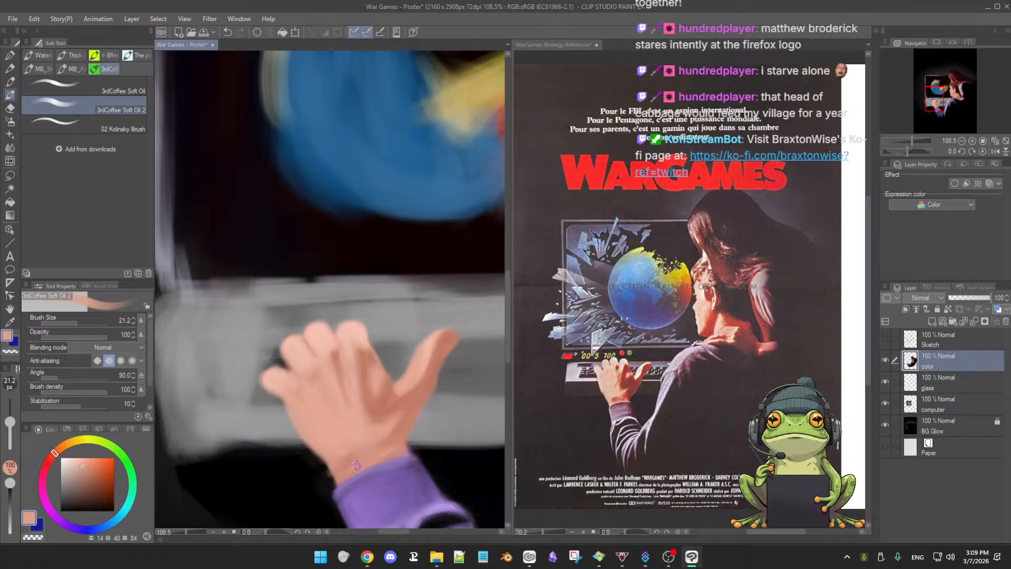
alt+click(387, 442)
alt+click(348, 461)
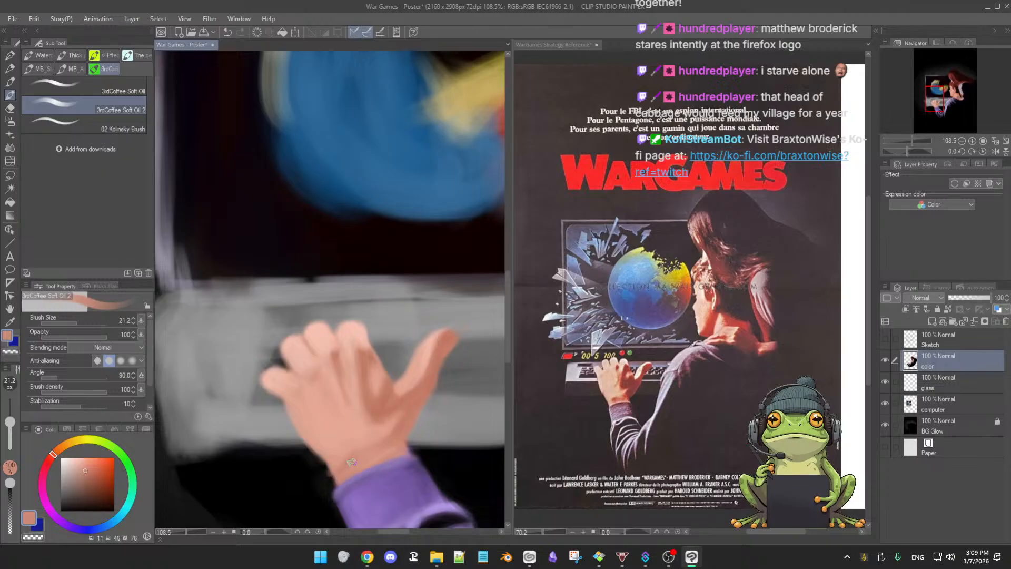
key(e)
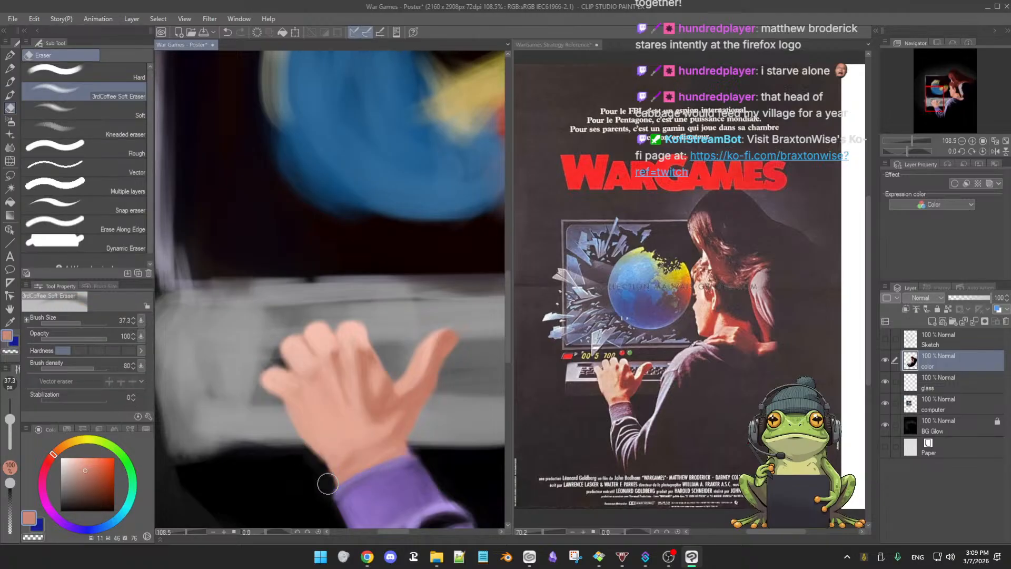
key(b)
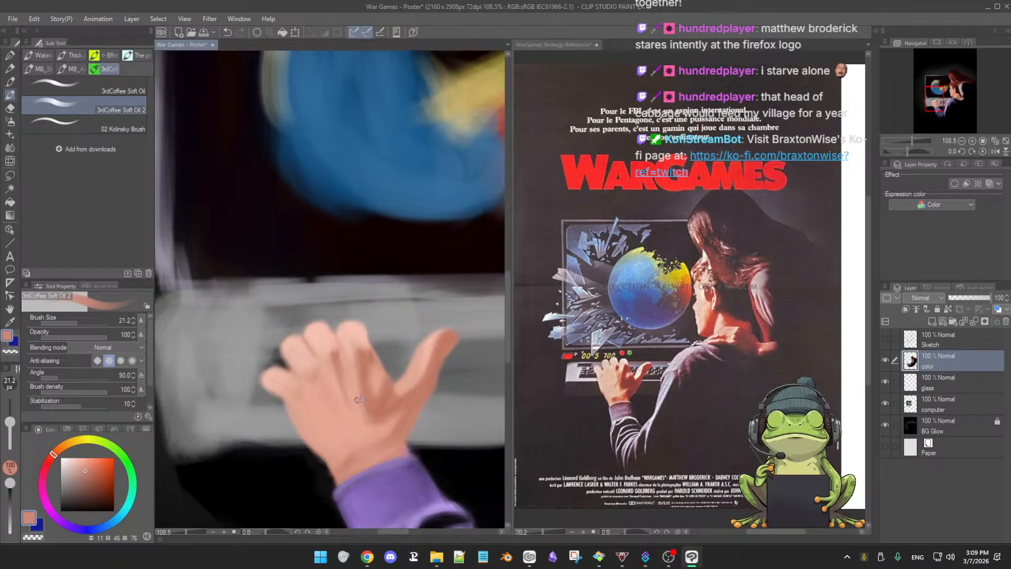
Deepen the shadow between the index finger and thumb base with sampled skin tones and a darker reddish brown at brush size 22.1
scroll(379, 431, down, 3)
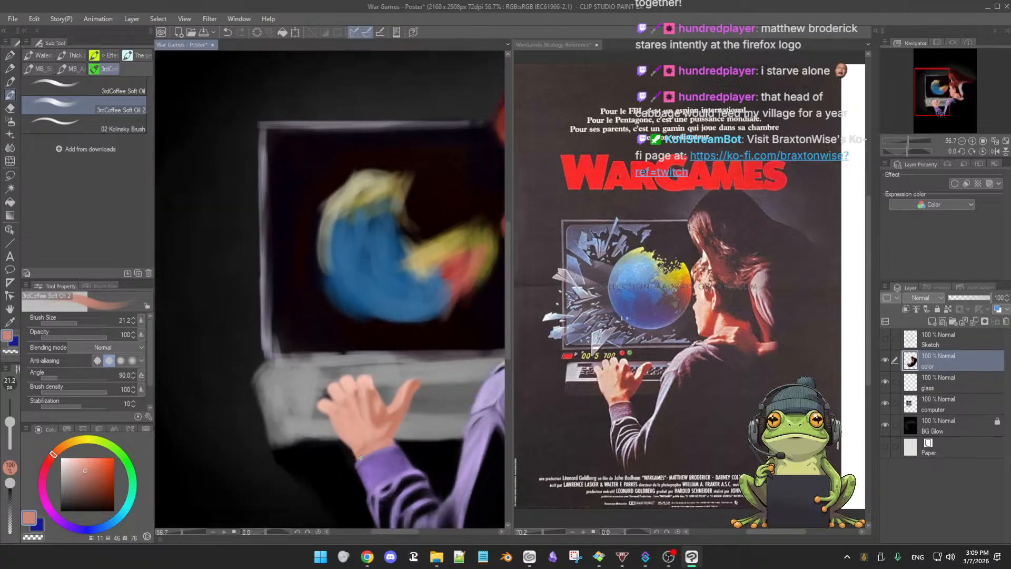
scroll(390, 442, up, 3)
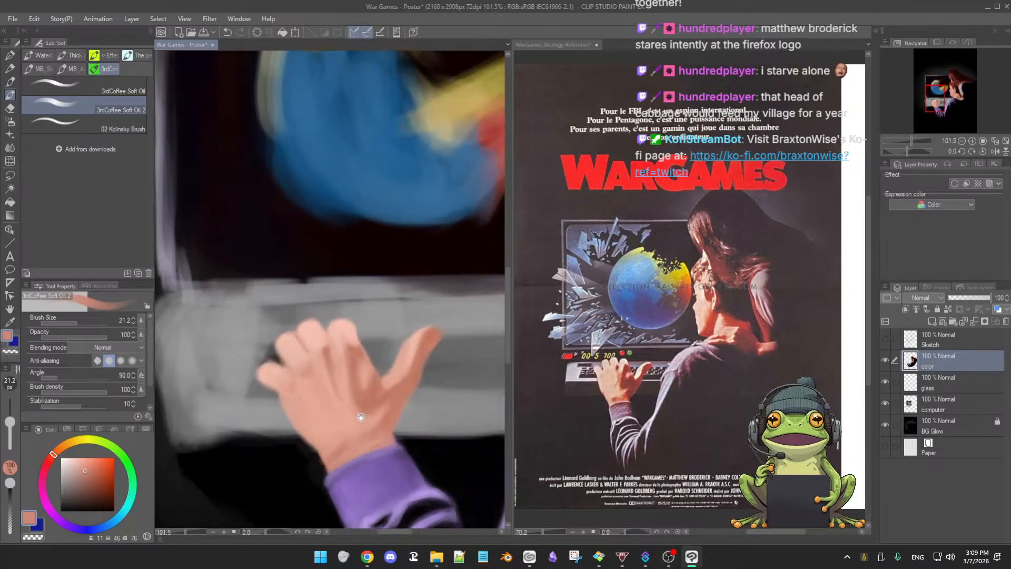
alt+click(383, 425)
key(])
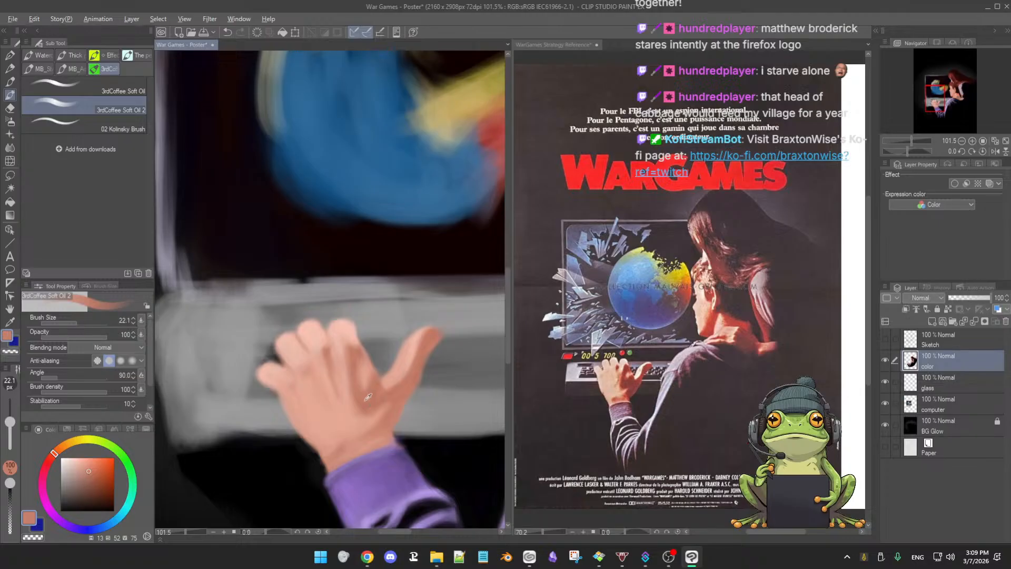
alt+click(367, 407)
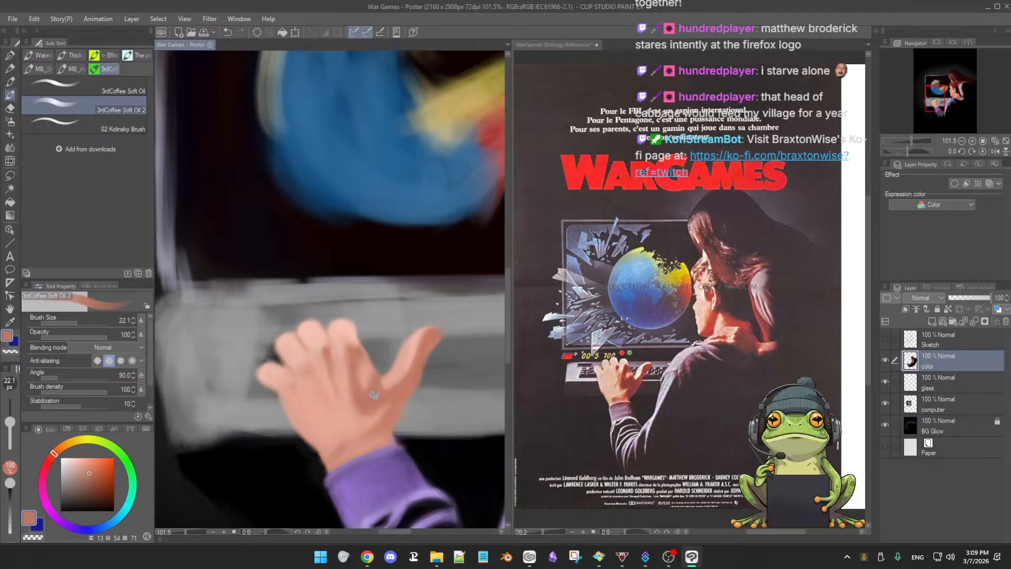
click(101, 475)
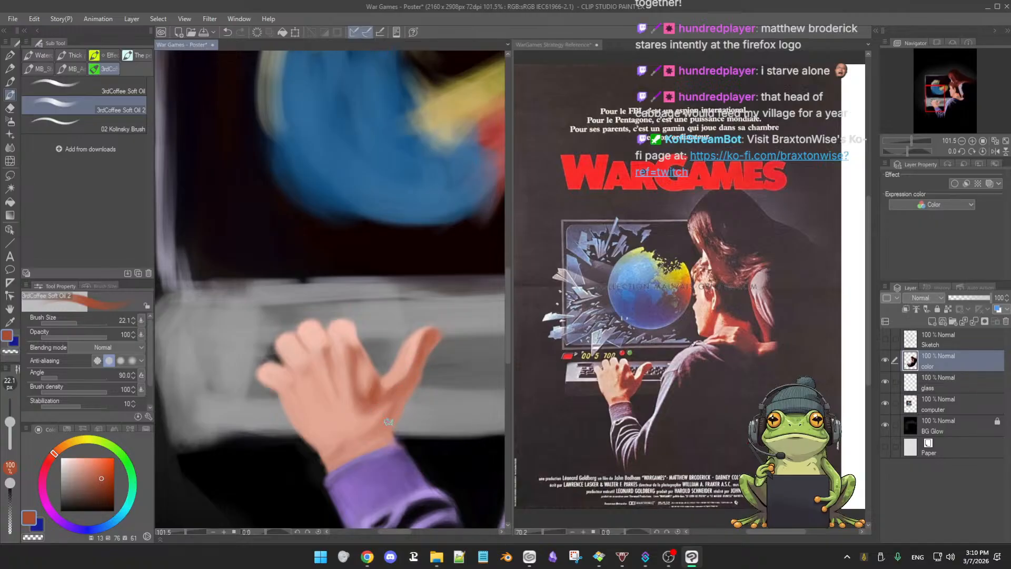
Soften the dark shadow into the thumb's base and wrist with sampled mid and light skin tones at brush size 22.1
alt+click(402, 384)
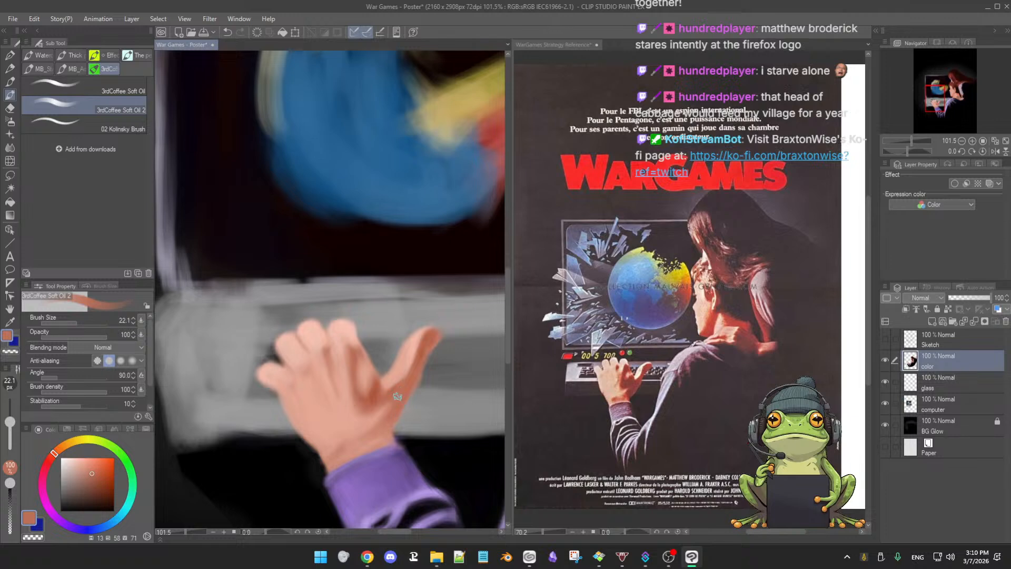
alt+click(383, 406)
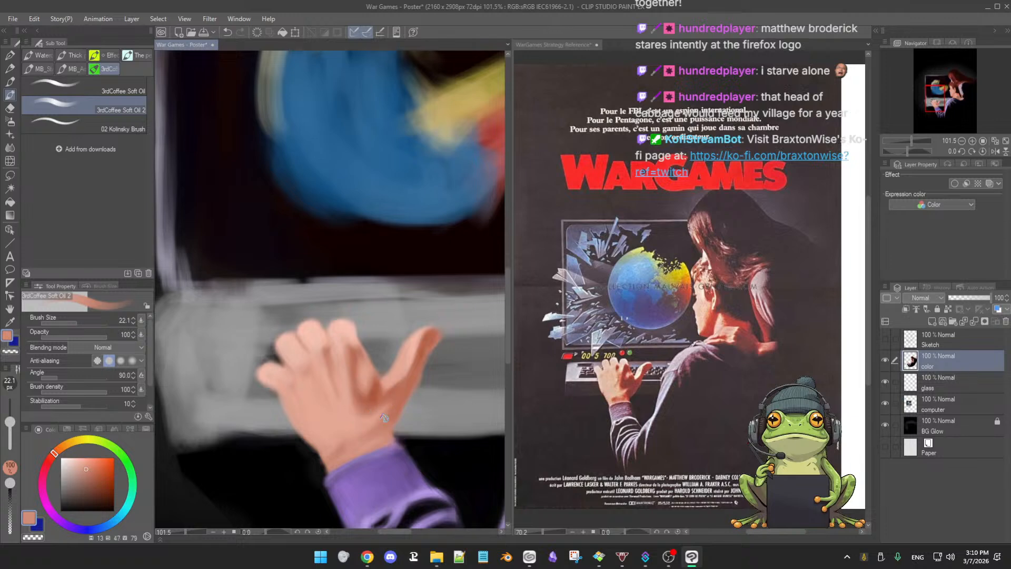
alt+click(387, 393)
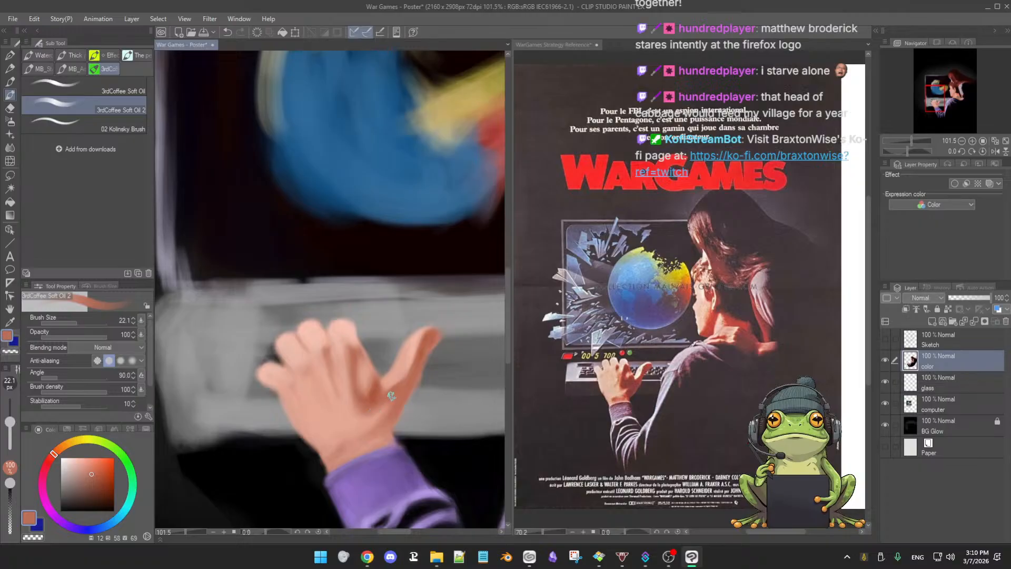
alt+click(375, 422)
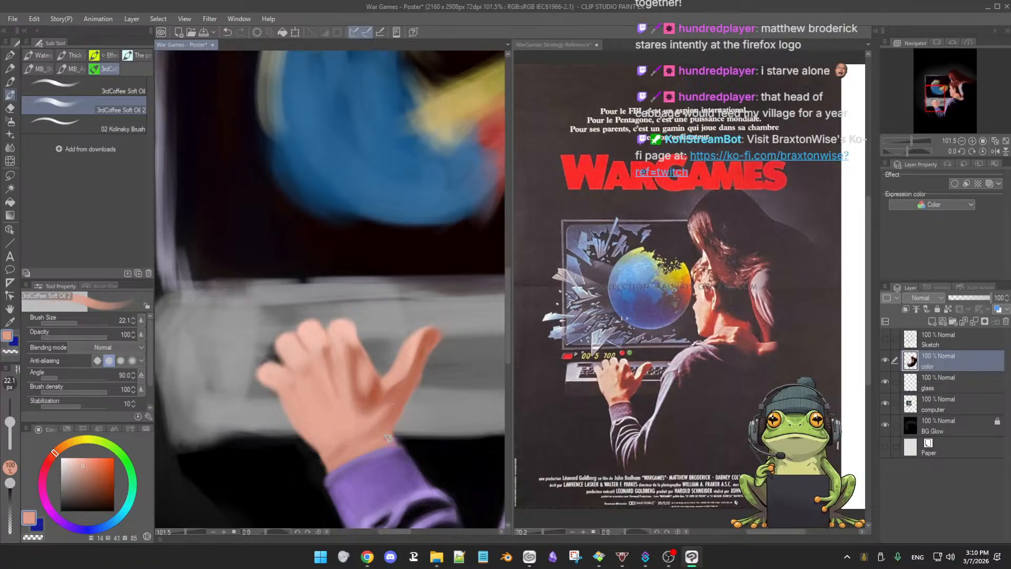
Refine the shadow between the index finger and thumb base with sampled reddish-brown skin tones at brush size 22.1
scroll(387, 438, down, 3)
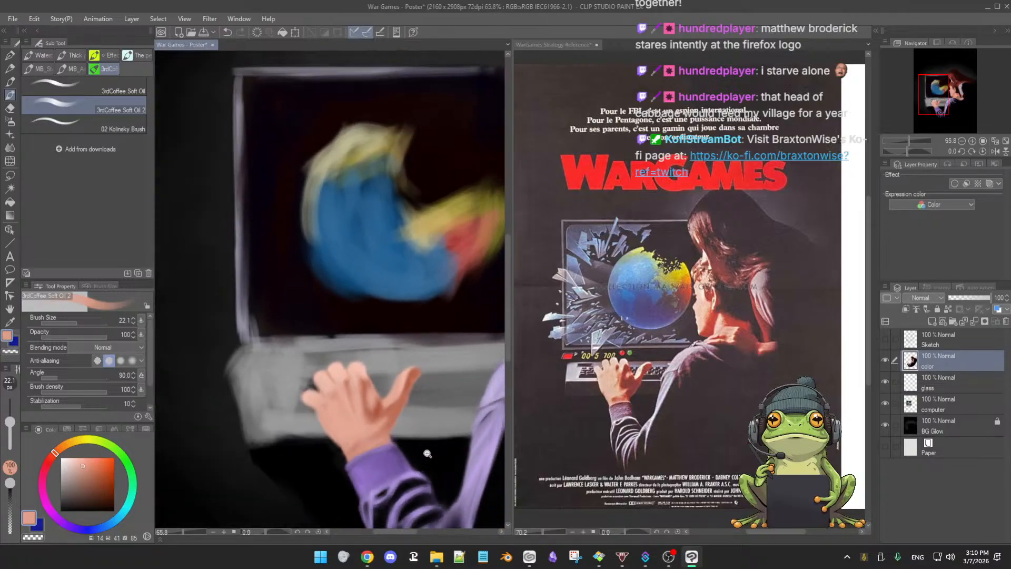
scroll(428, 453, down, 2)
mouse_move(437, 473)
mouse_down()
mouse_move(390, 466)
mouse_move(400, 465)
mouse_move(403, 416)
mouse_up()
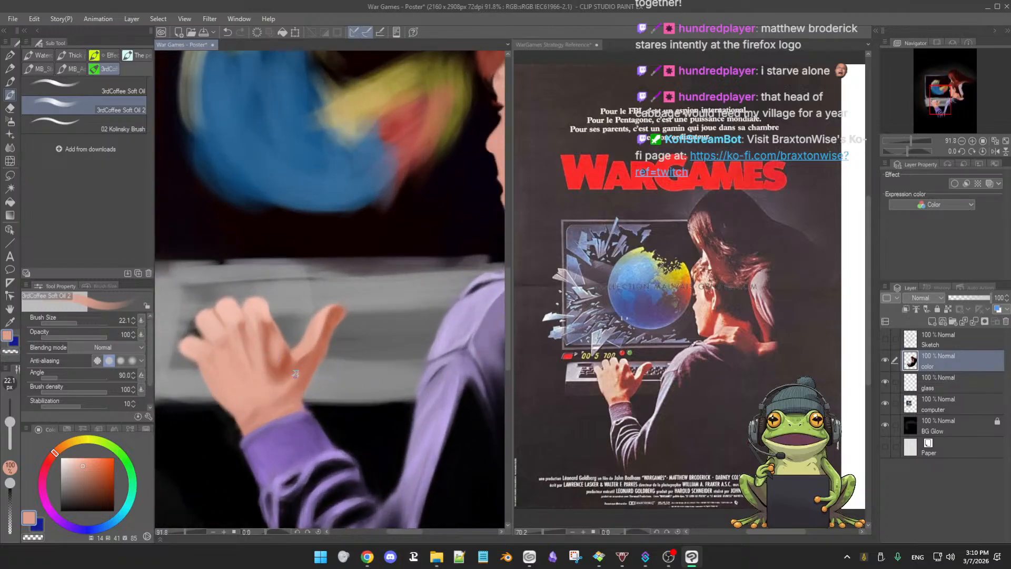
alt+click(285, 359)
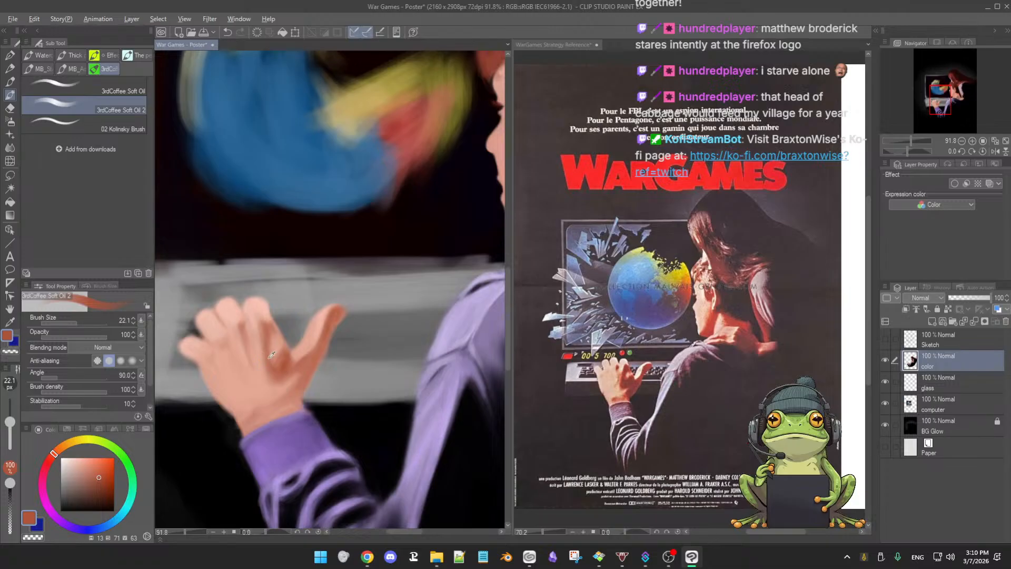
alt+click(276, 367)
alt+click(285, 349)
alt+click(279, 357)
Examine the whole painting beside the WarGames reference poster, comparing the figures, hand and overall composition
mouse_move(350, 387)
mouse_down()
mouse_move(335, 392)
mouse_move(362, 397)
mouse_up()
scroll(362, 397, down, 1)
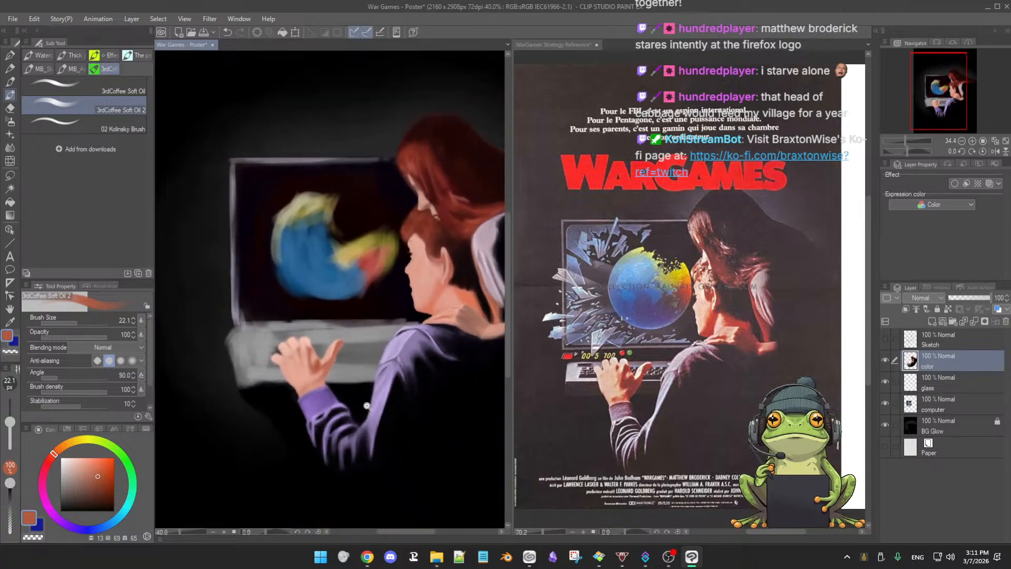
scroll(400, 405, down, 1)
mouse_move(402, 406)
mouse_down()
mouse_move(413, 407)
mouse_move(384, 397)
mouse_move(400, 397)
mouse_move(394, 413)
mouse_up()
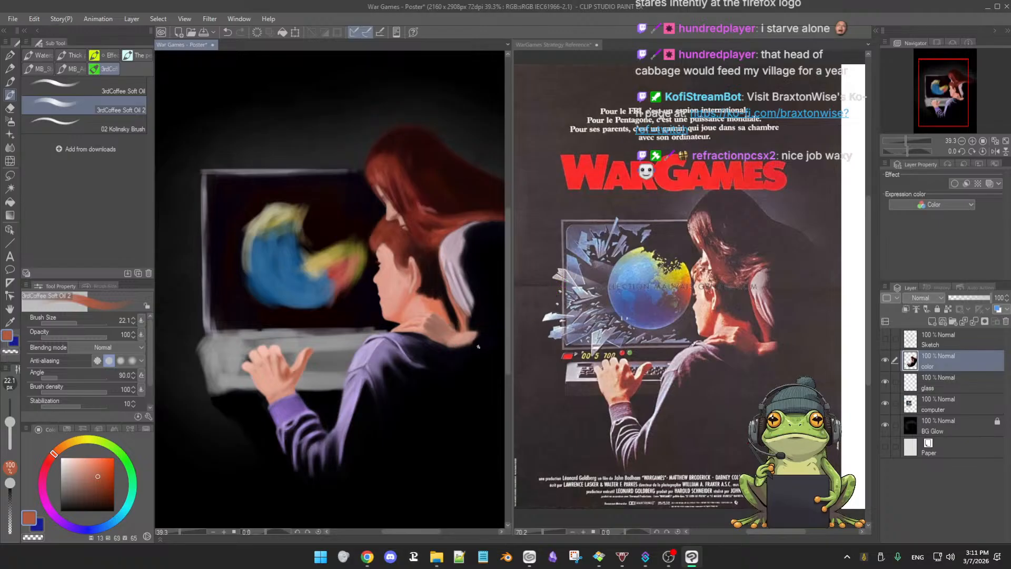
scroll(461, 365, down, 2)
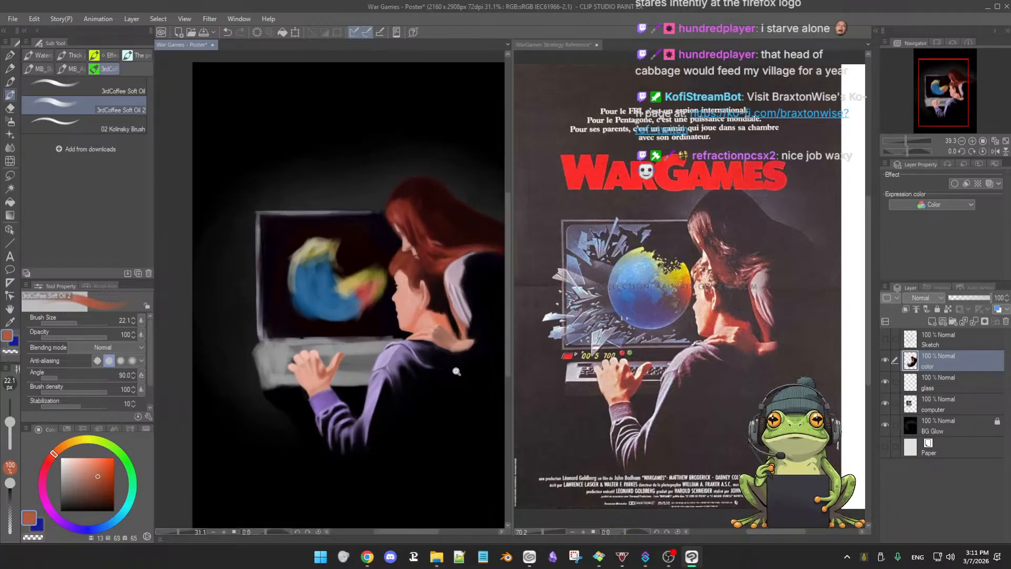
mouse_move(452, 369)
mouse_down()
mouse_move(427, 355)
mouse_move(432, 363)
mouse_up()
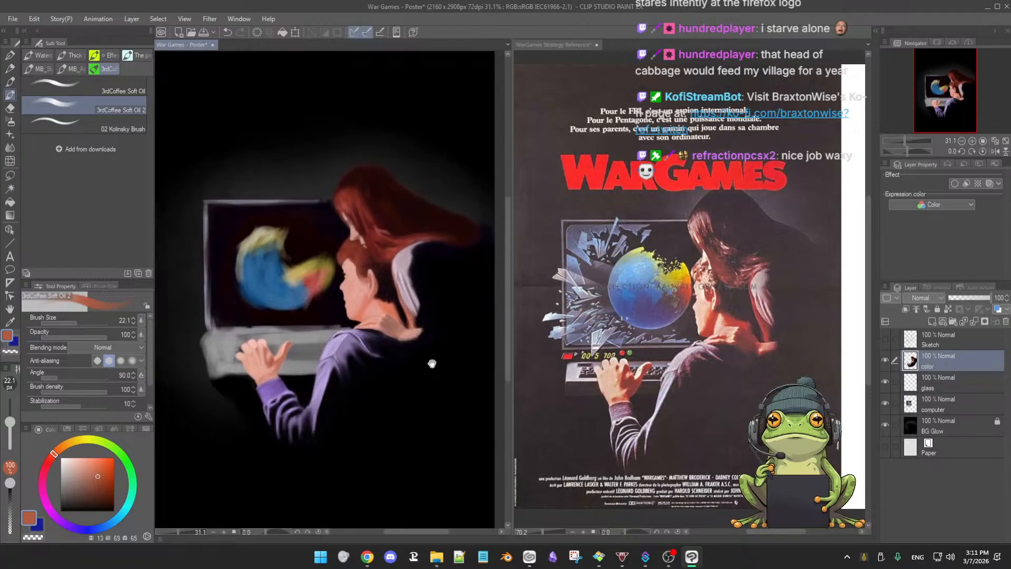
click(627, 365)
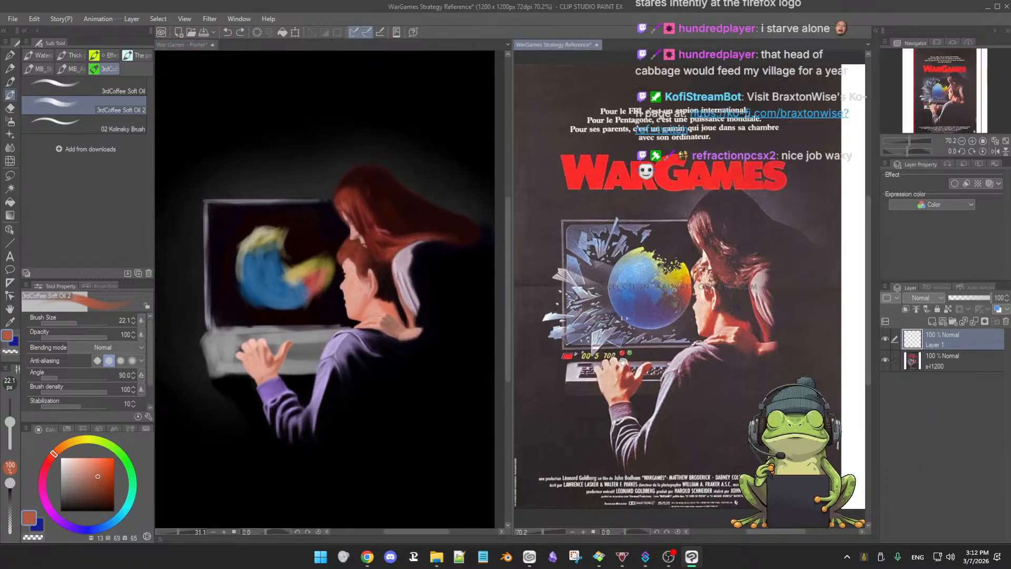
drag(624, 364, 632, 362)
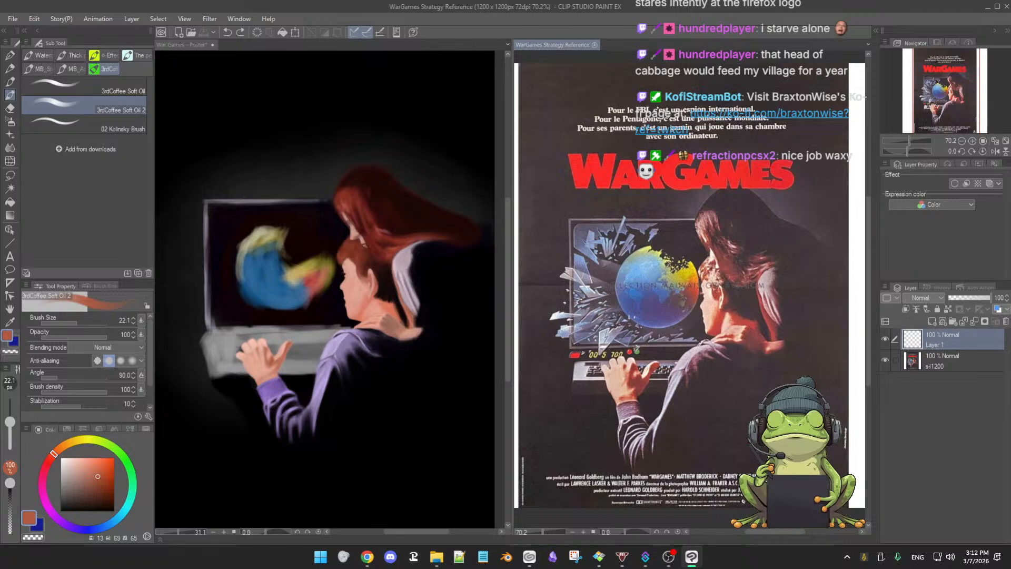
click(414, 357)
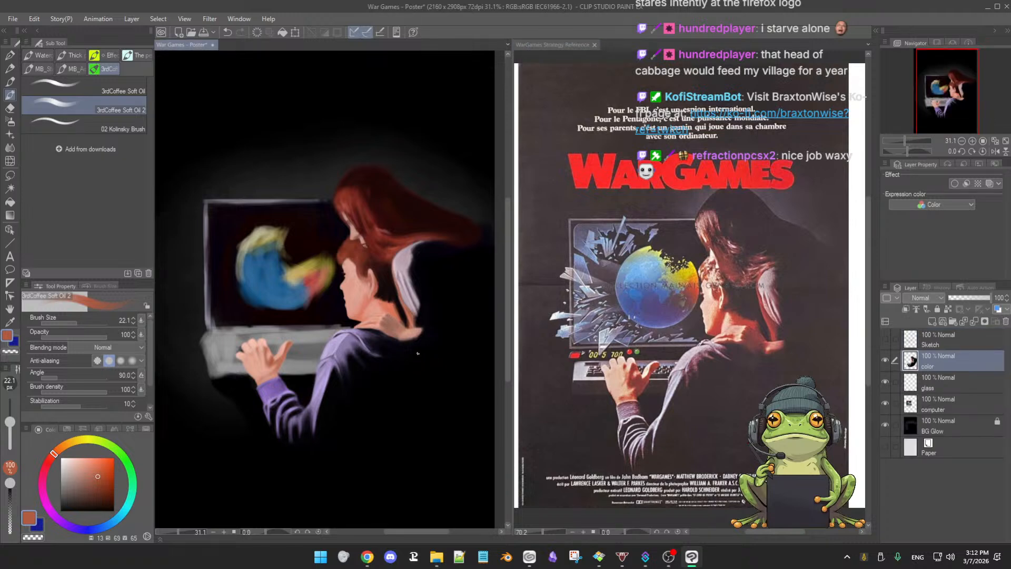
Save the War Games - Poster painting
key(ctrl+s)
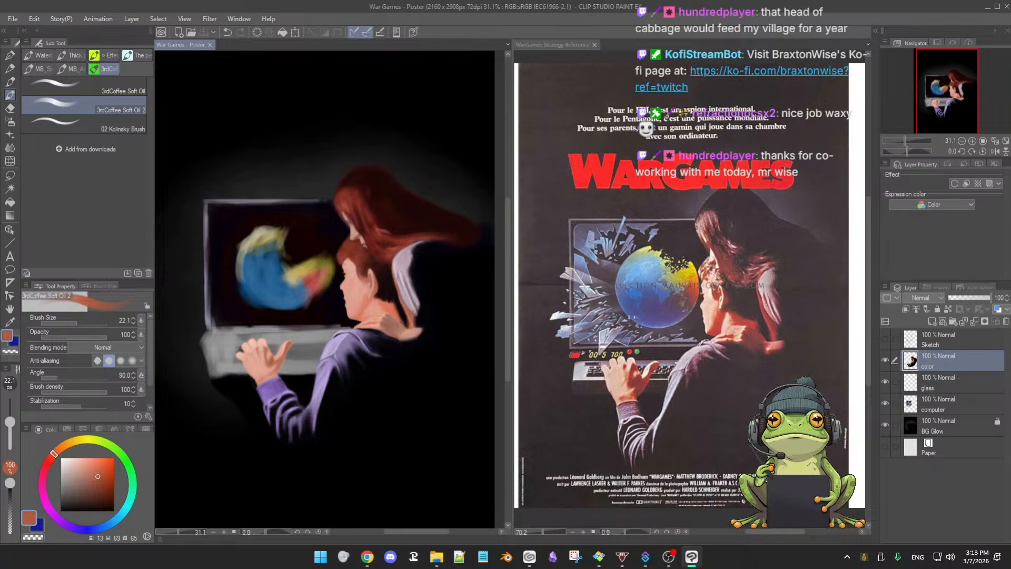
key(alt+Tab)
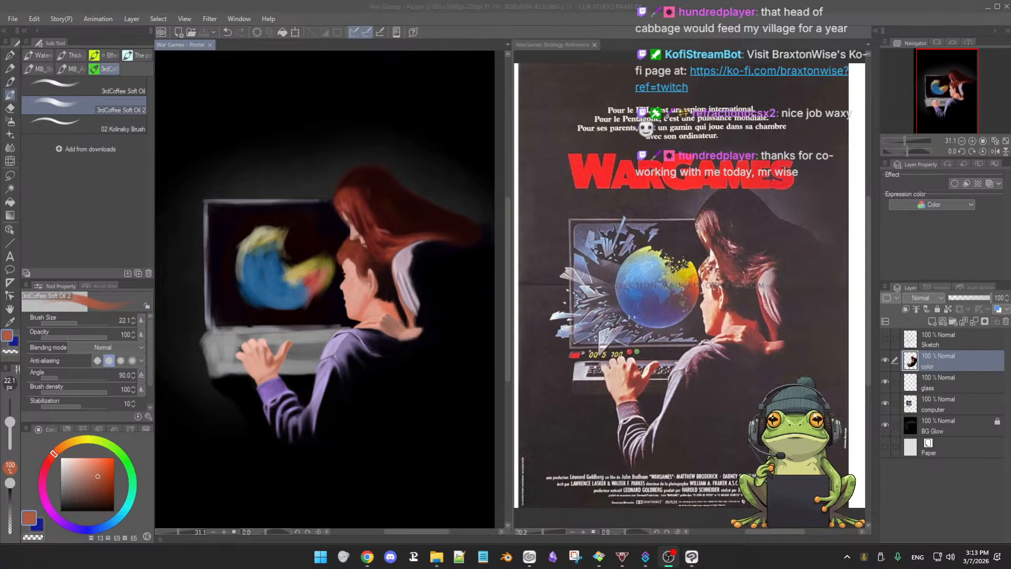